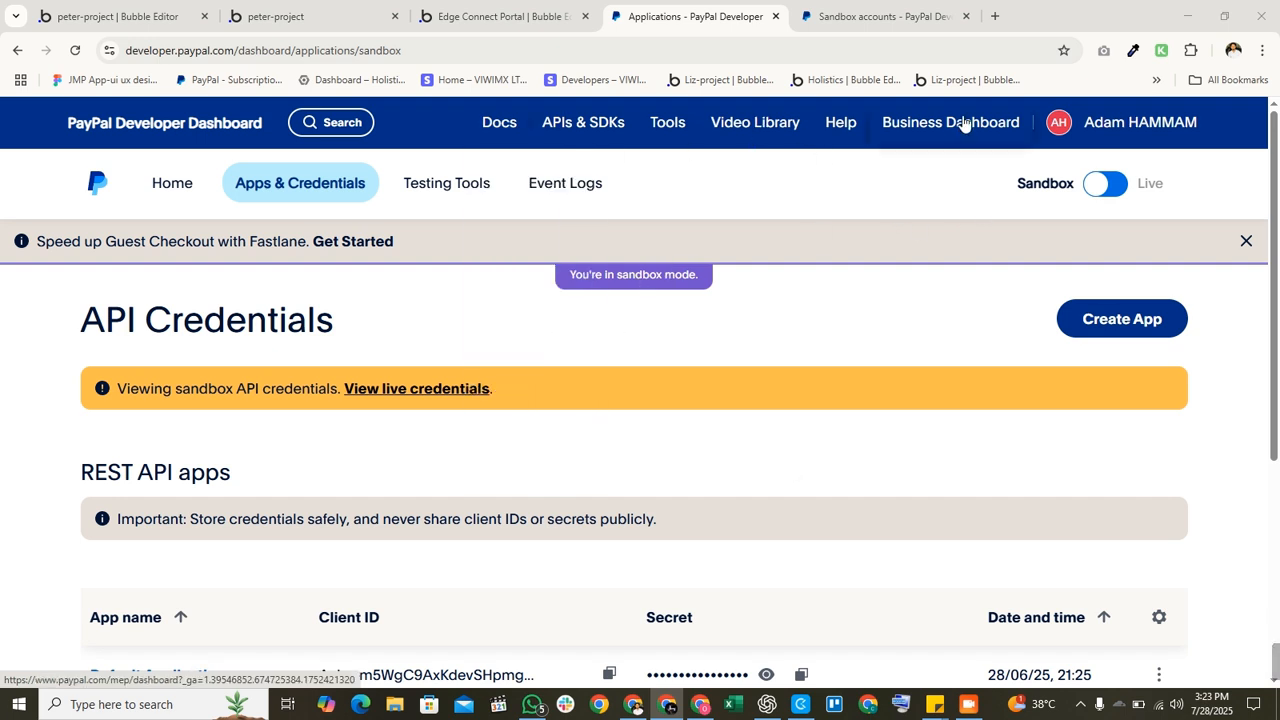
Step: Go to the developer dashboard home and open the sandbox API credentials page
left_click(168, 188)
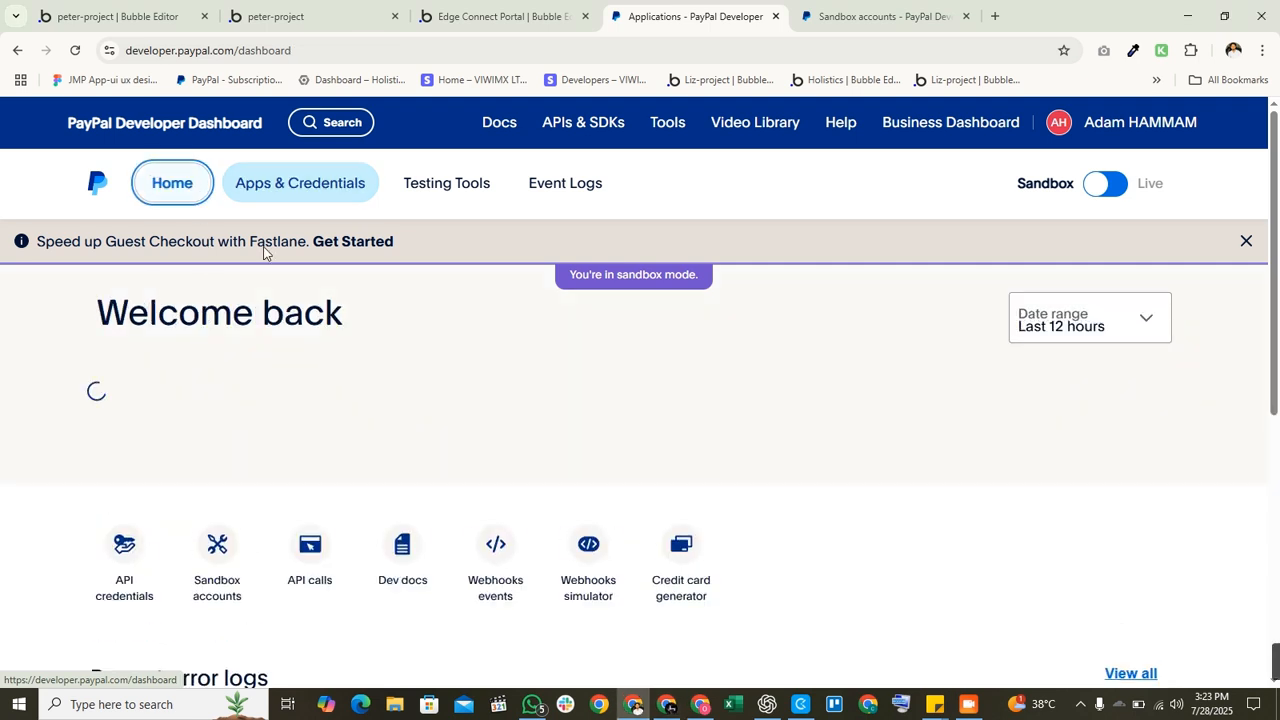
scroll(323, 377, "down", 3)
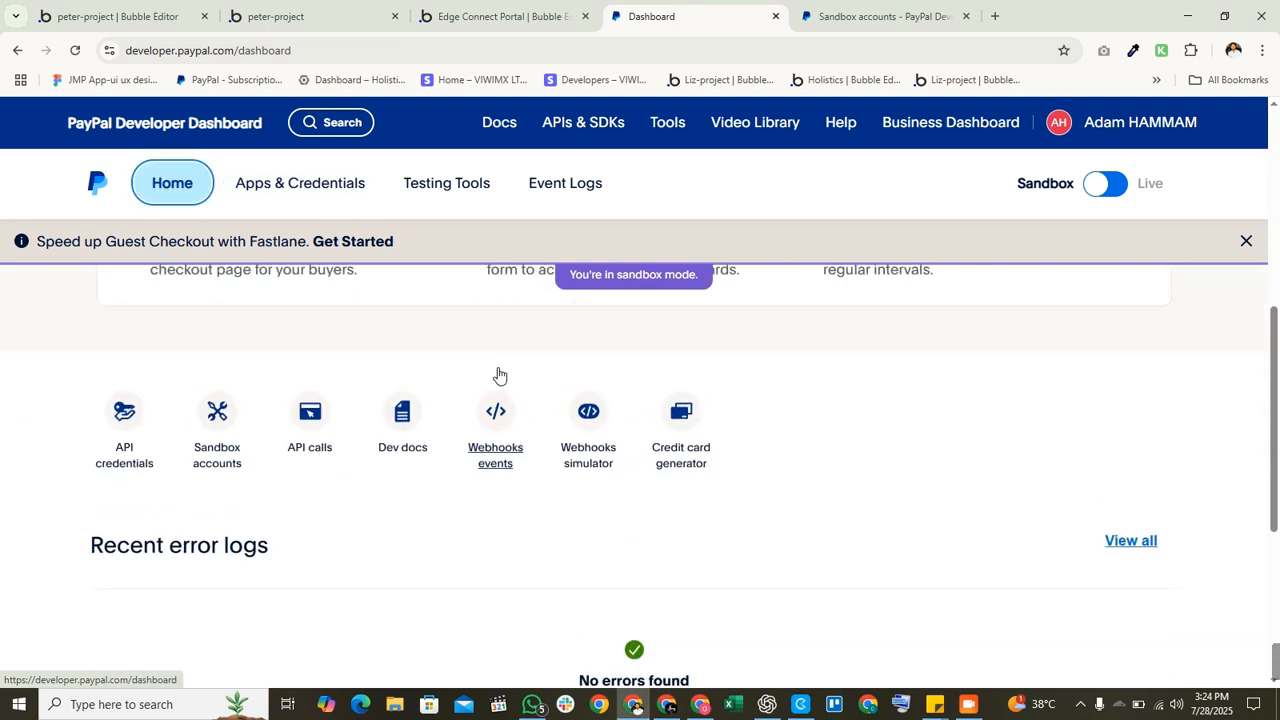
scroll(500, 376, "up", 5)
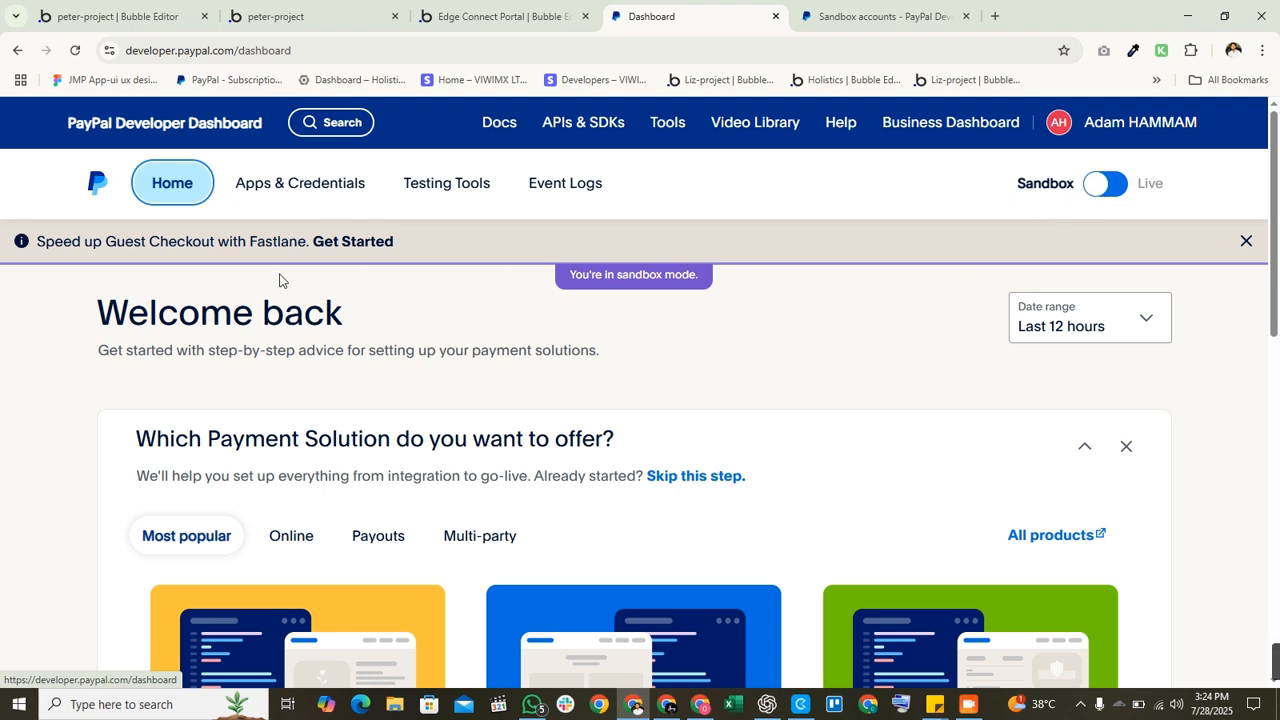
left_click(305, 191)
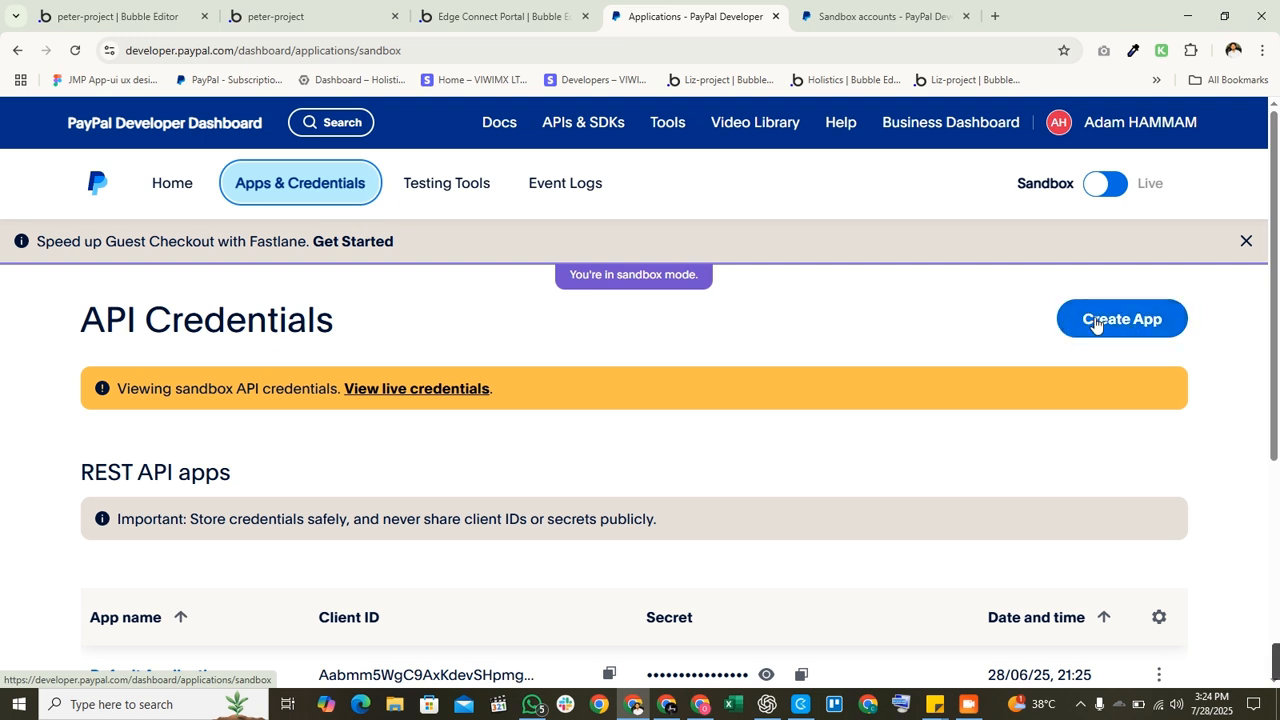
Step: Open the Default Application from the REST API apps table
scroll(1090, 330, "down", 2)
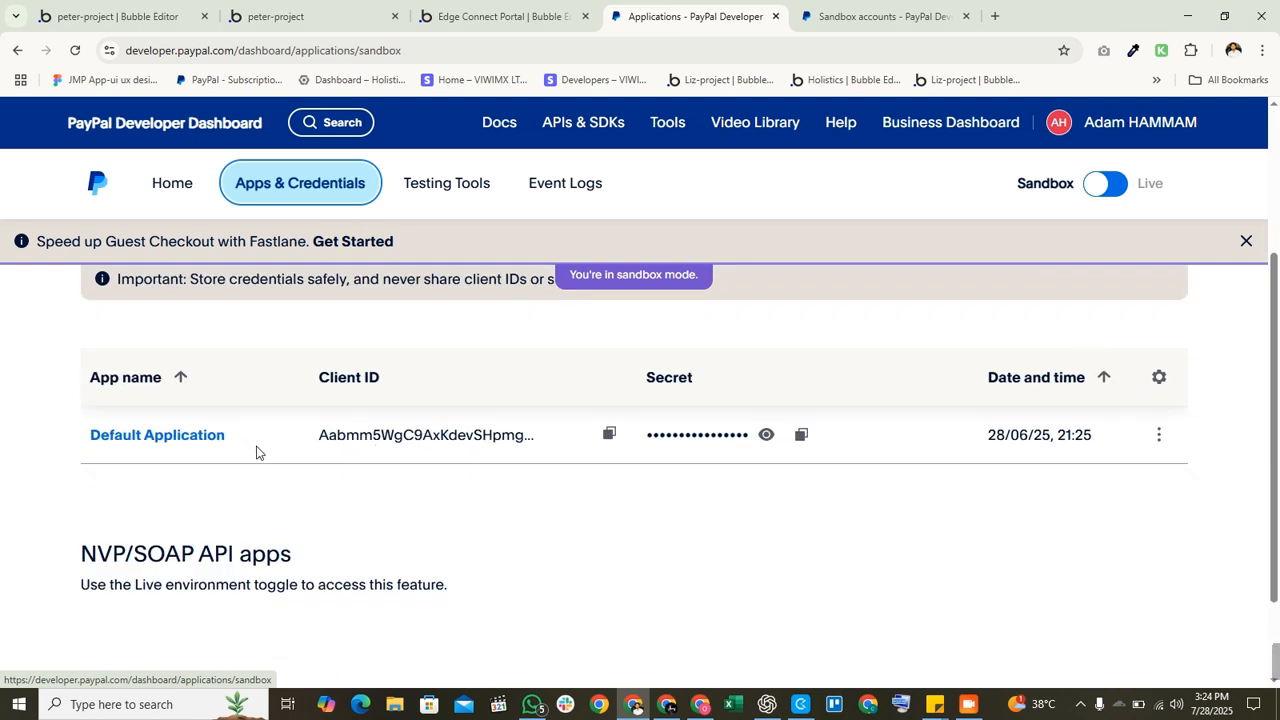
scroll(230, 470, "up", 2)
scroll(880, 340, "down", 2)
scroll(463, 425, "down", 1)
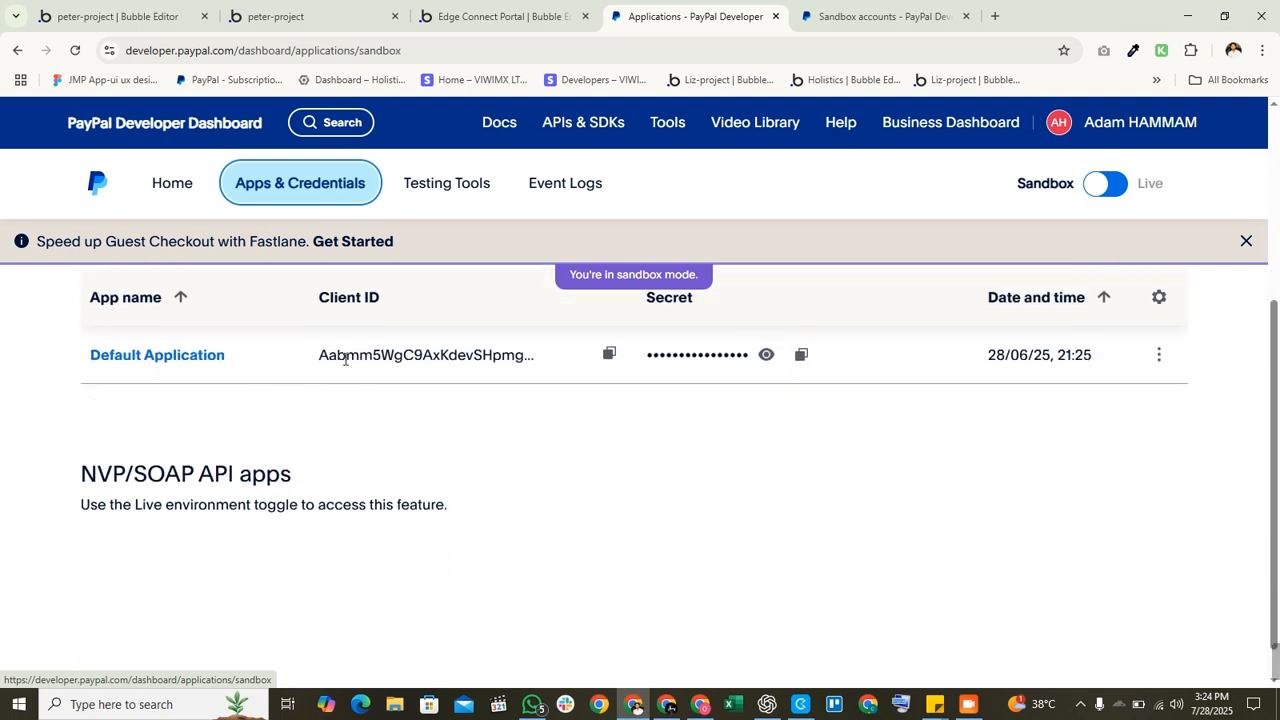
left_click(190, 357)
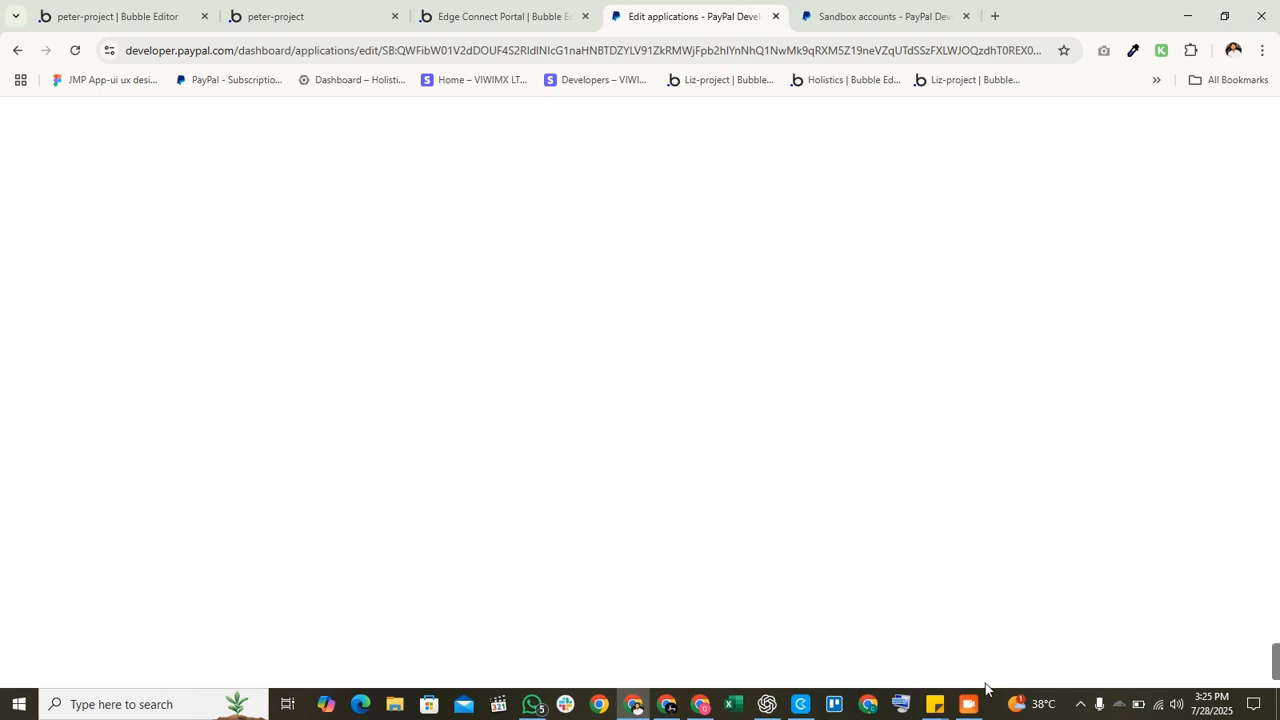
Step: Reload the stalled Default Application page and look over its Client ID and Secret key 1
left_click(75, 50)
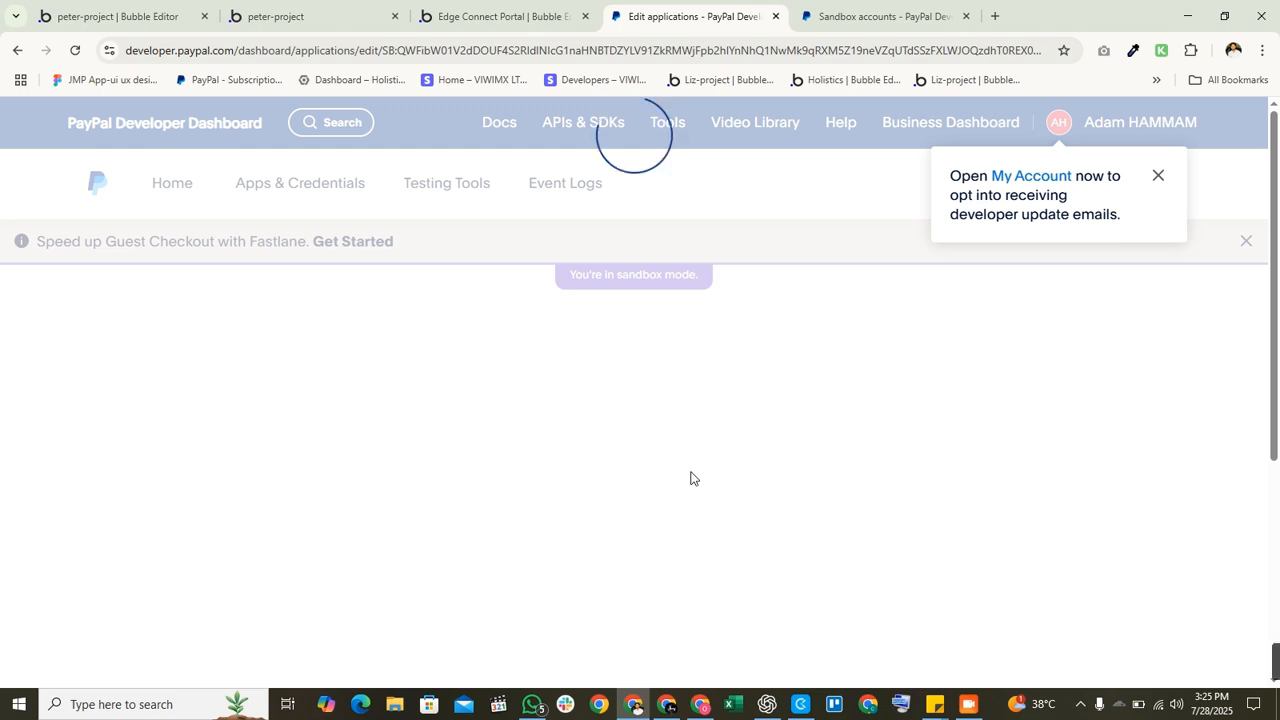
scroll(652, 530, "down", 3)
scroll(653, 528, "up", 3)
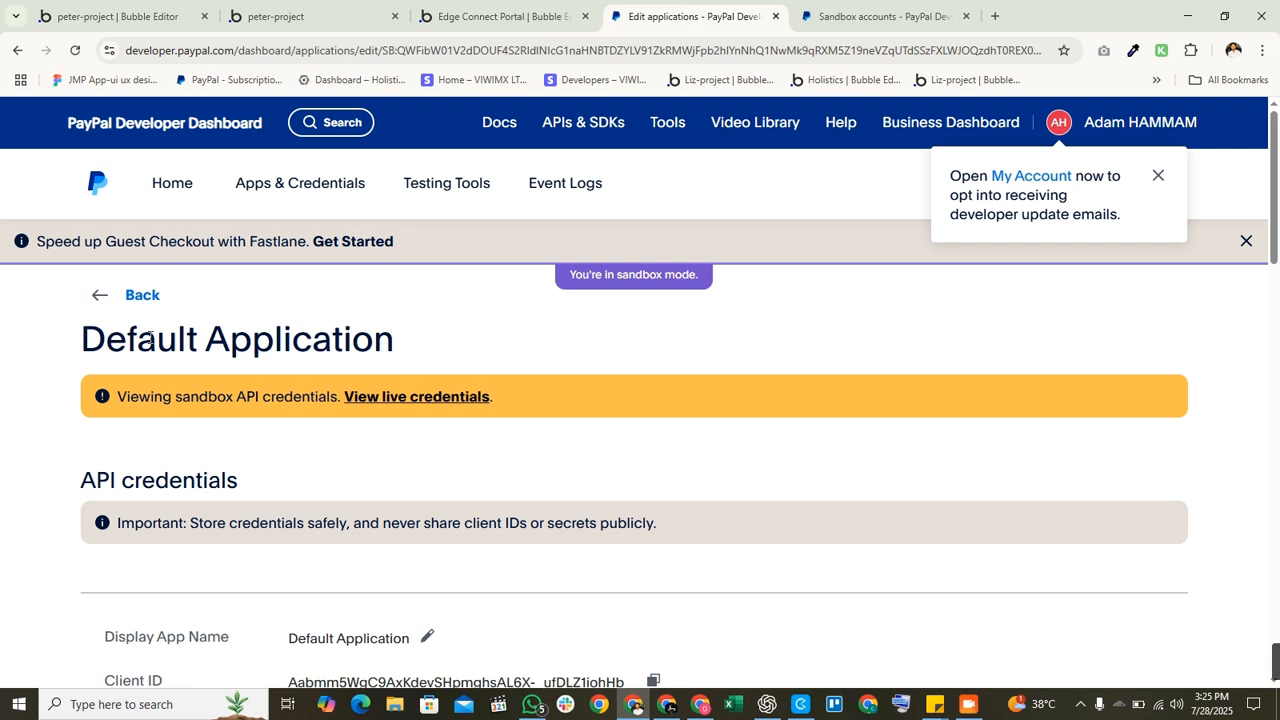
scroll(376, 391, "down", 2)
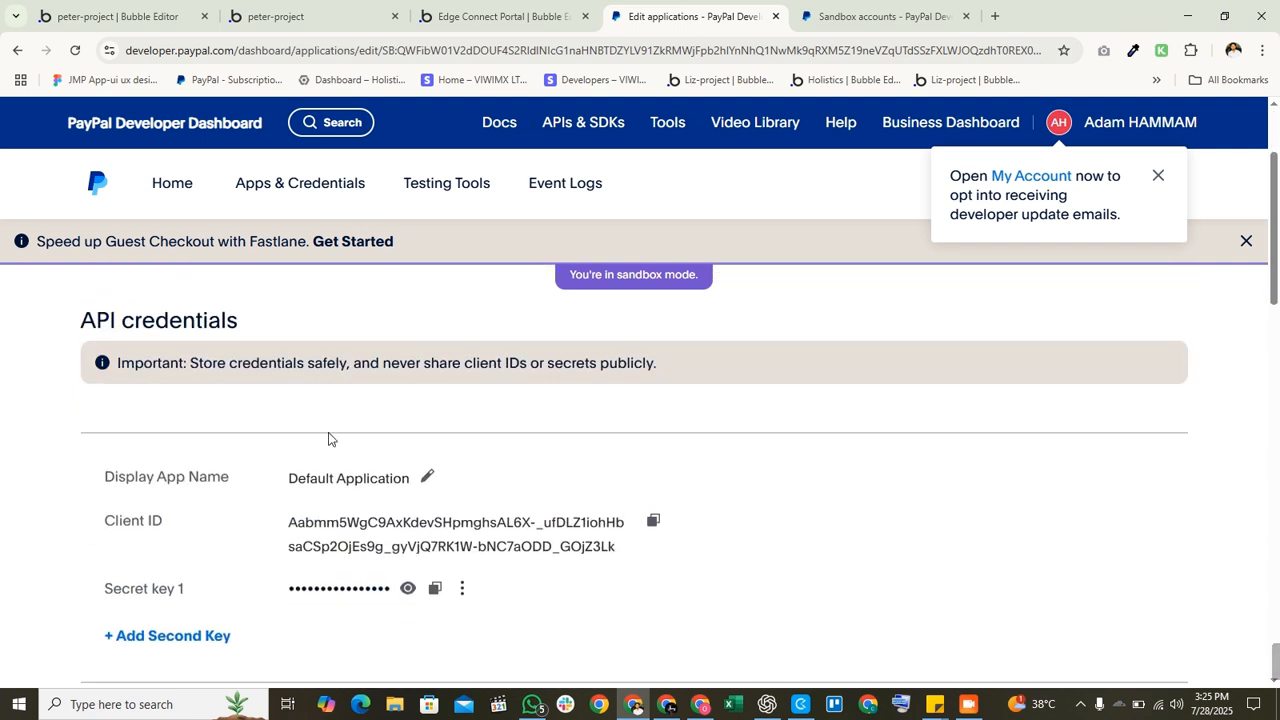
scroll(376, 455, "down", 2)
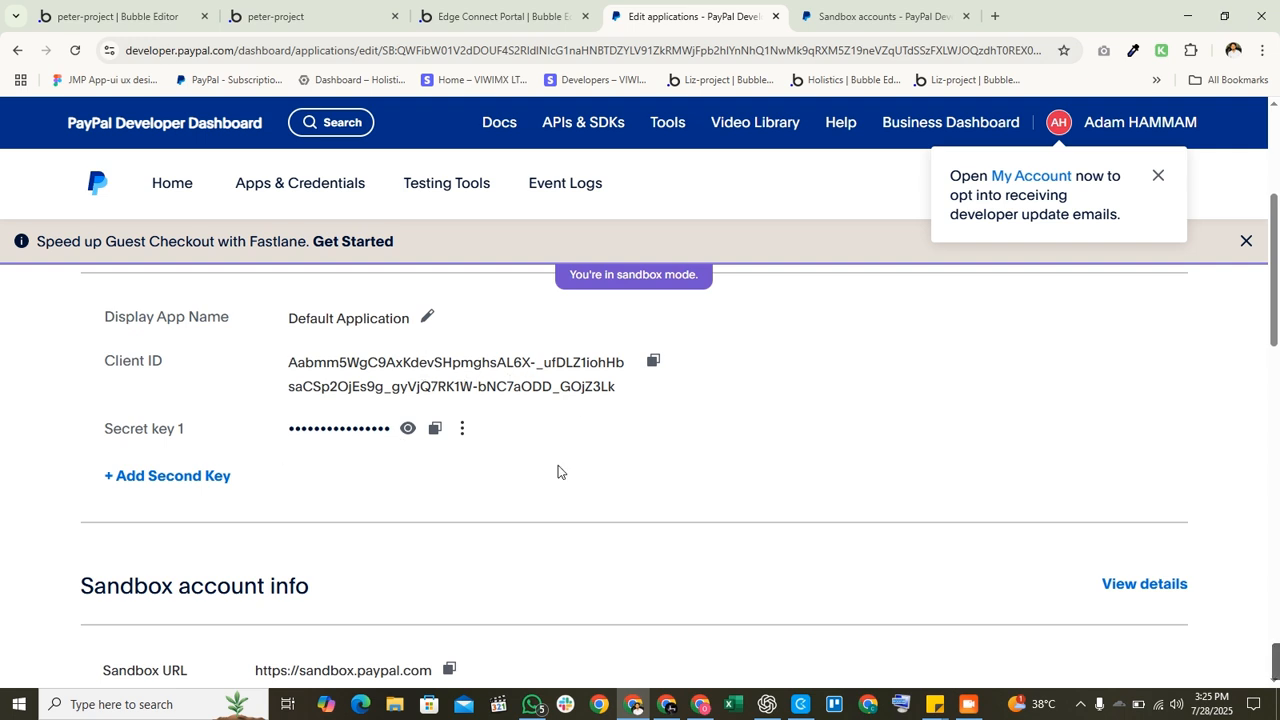
scroll(558, 471, "down", 3)
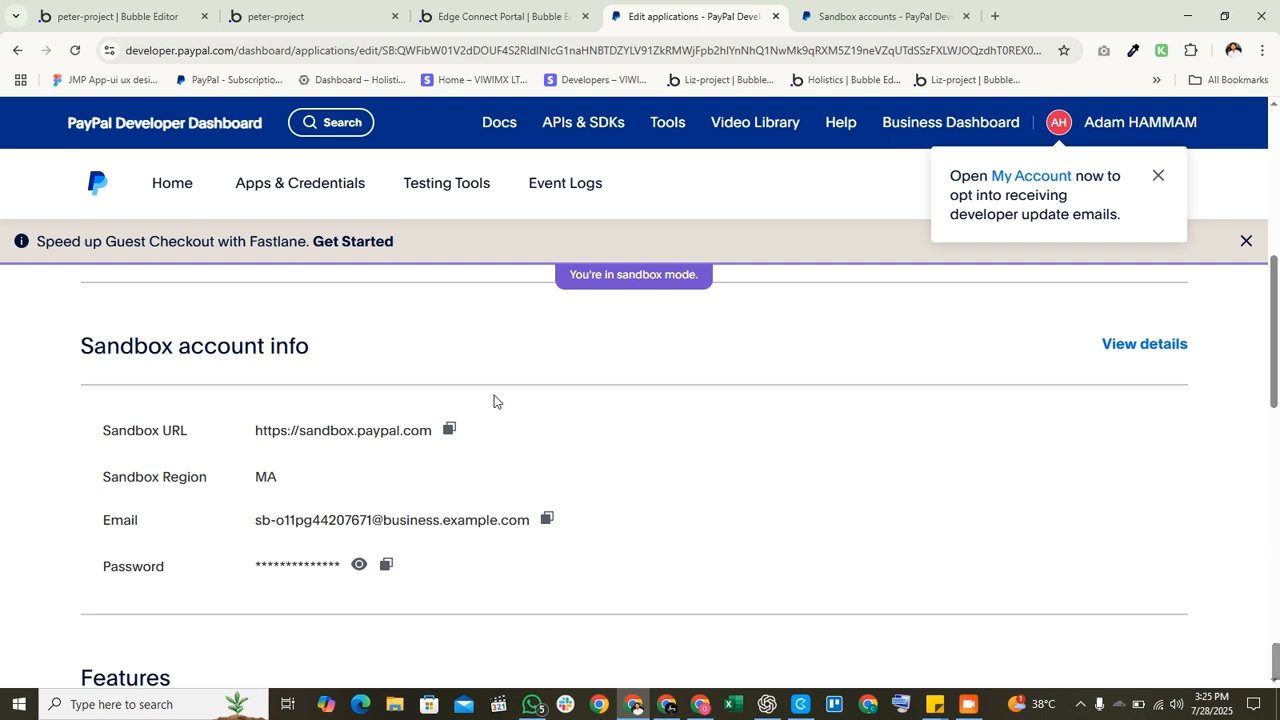
scroll(491, 400, "up", 6)
scroll(317, 612, "down", 3)
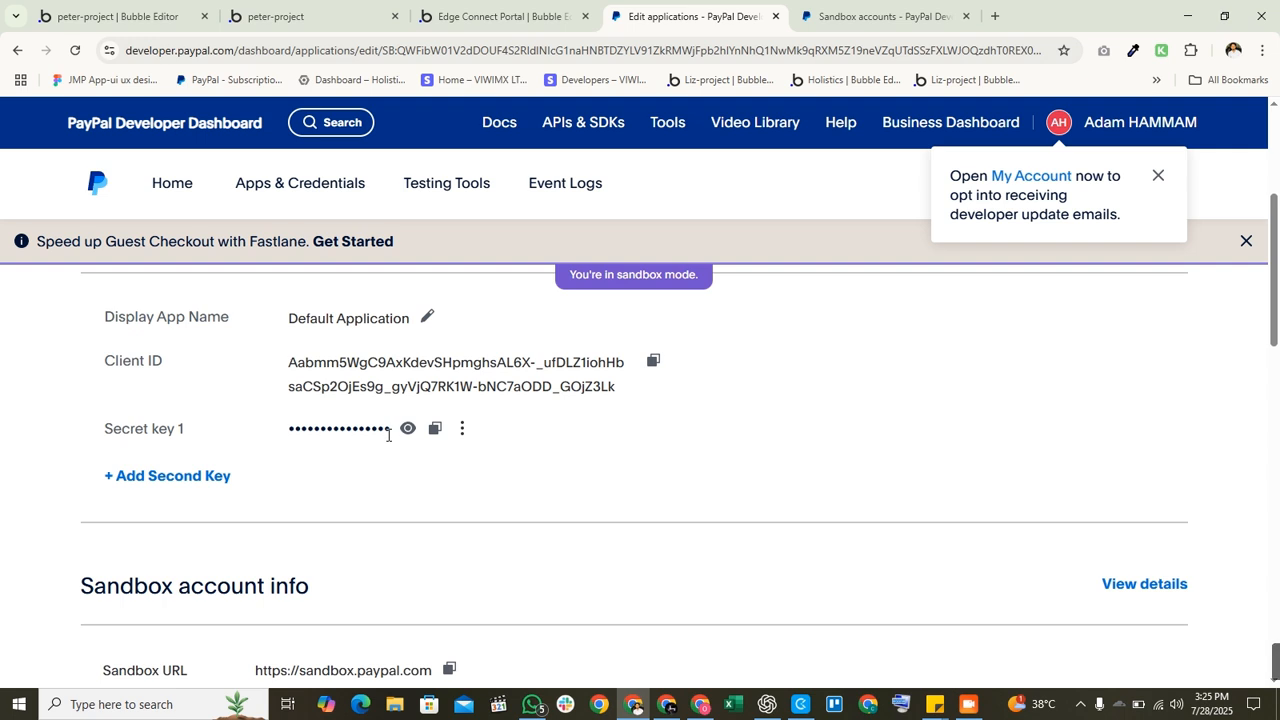
scroll(395, 470, "down", 3)
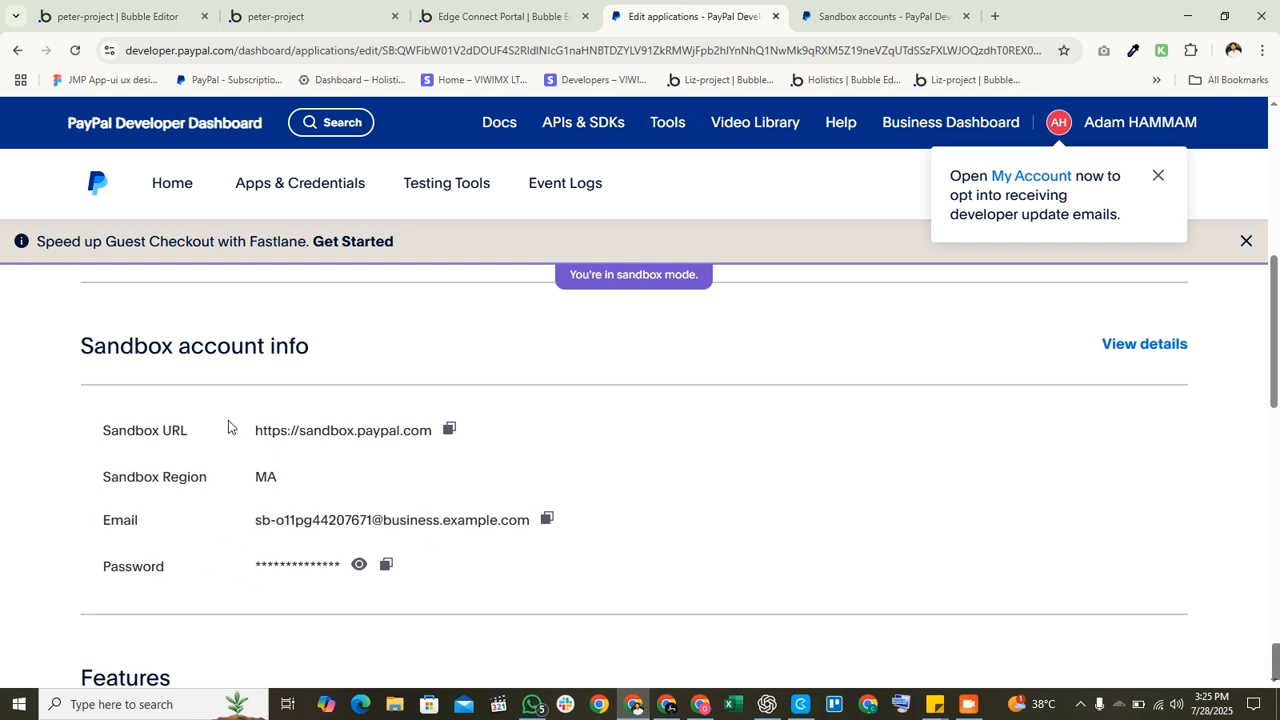
Step: Review the Sandbox account info details and the rest of the application page
left_click_drag(528, 609, 49, 409)
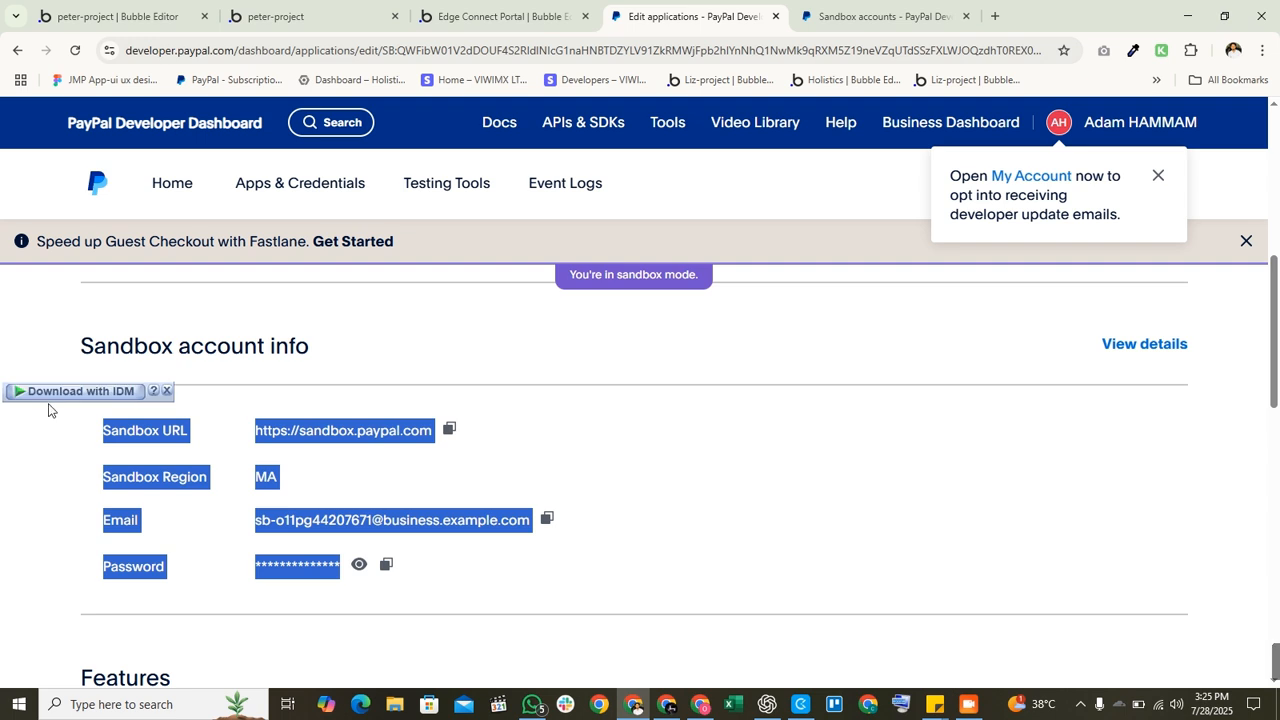
left_click(49, 447)
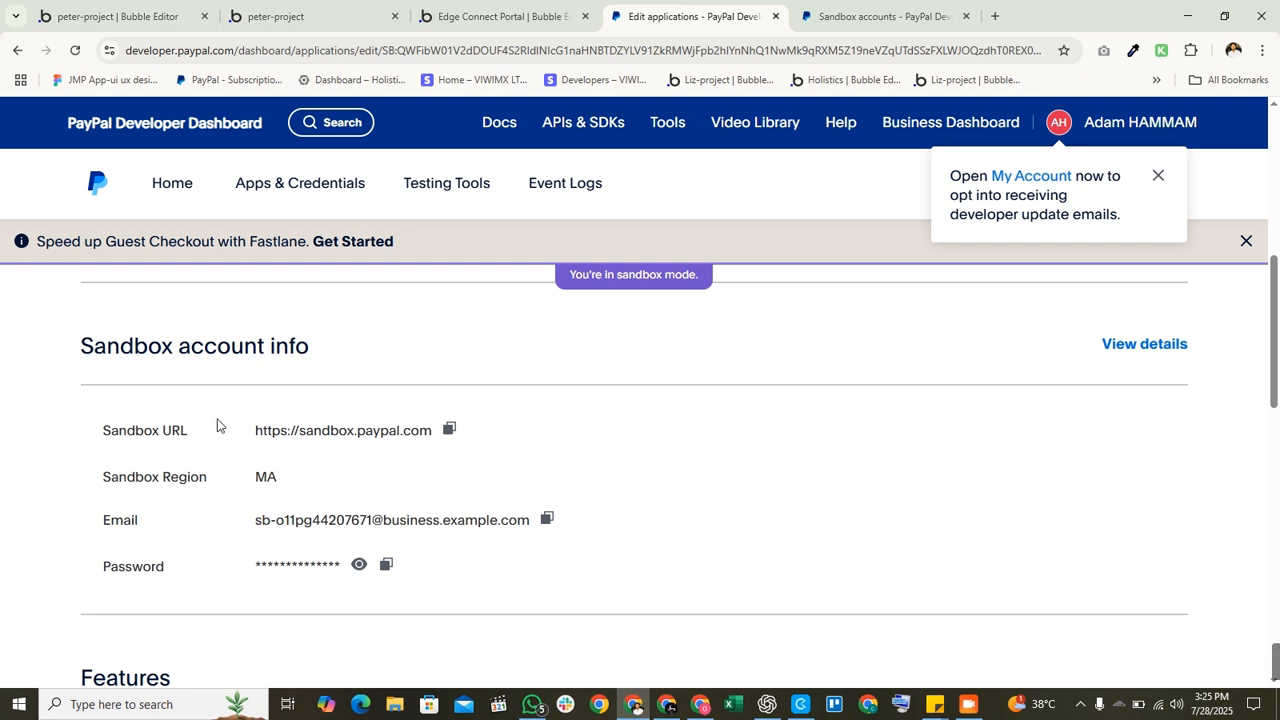
scroll(232, 430, "down", 1)
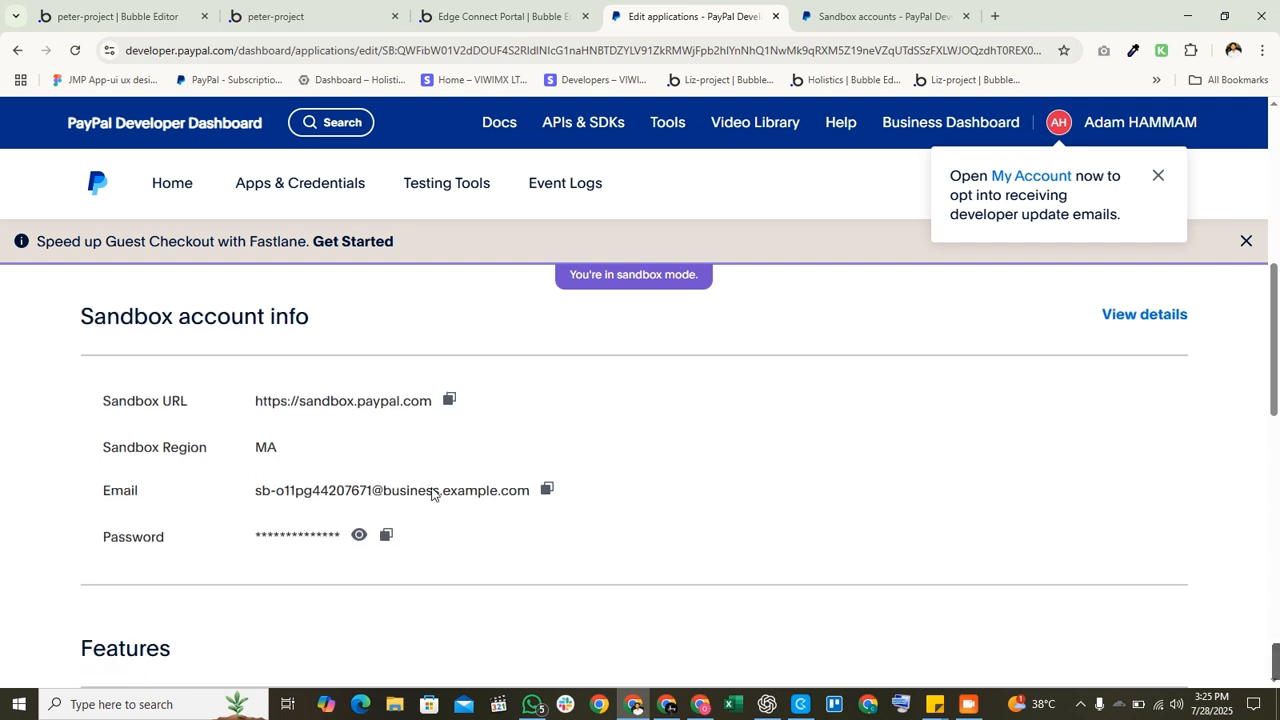
scroll(420, 503, "up", 2)
scroll(454, 523, "down", 3)
scroll(454, 523, "down", 6)
scroll(426, 537, "up", 3)
scroll(489, 574, "down", 6)
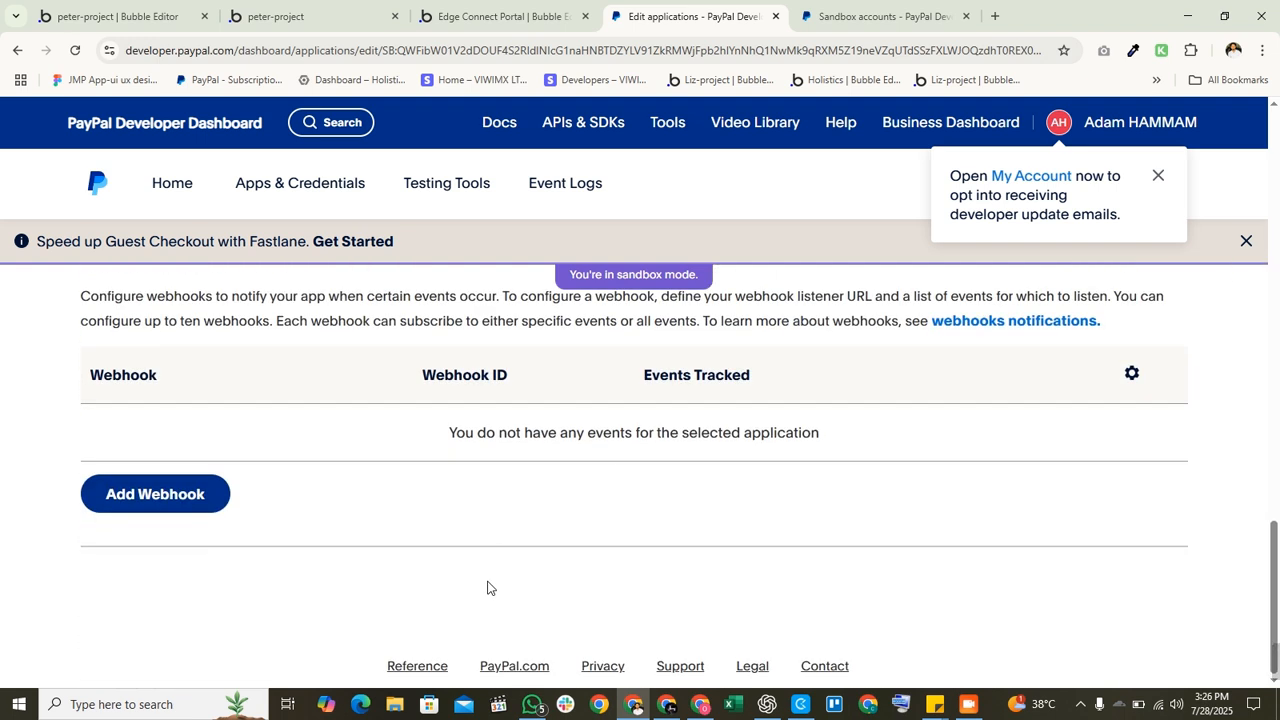
scroll(457, 560, "up", 9)
scroll(430, 530, "up", 3)
scroll(346, 531, "down", 3)
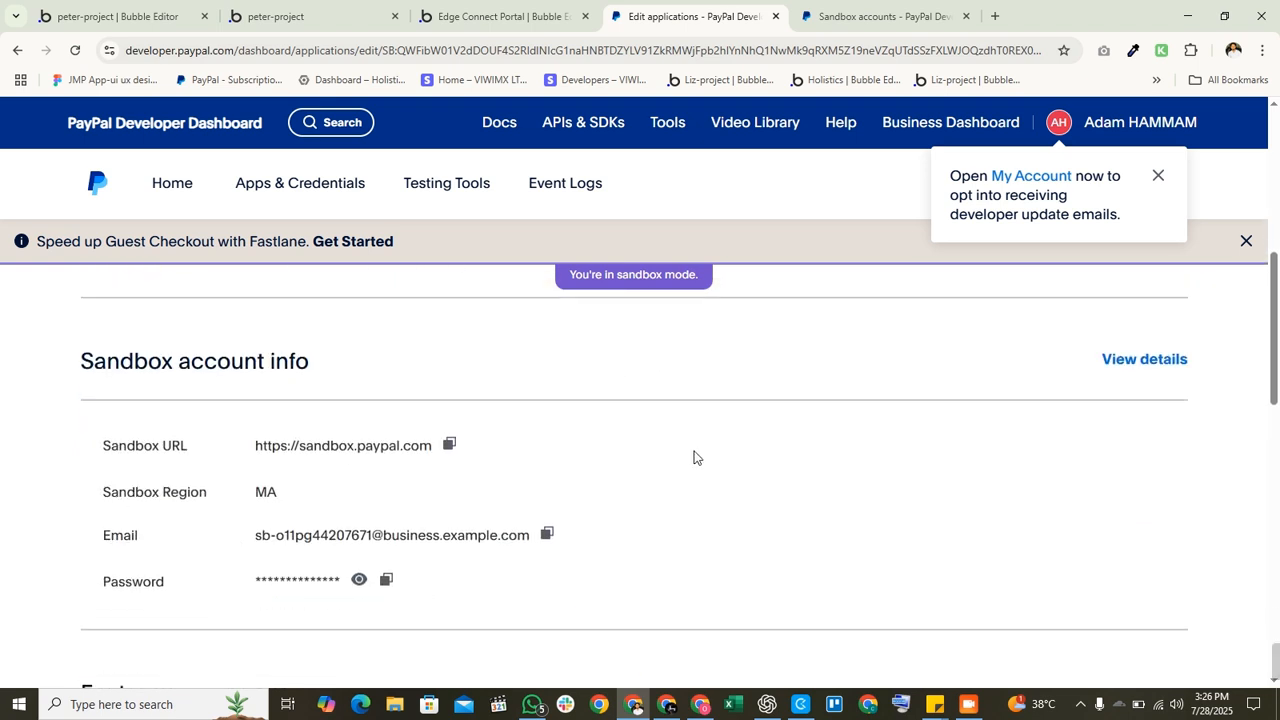
scroll(853, 441, "up", 5)
scroll(866, 474, "down", 3)
scroll(866, 474, "down", 5)
scroll(869, 474, "up", 8)
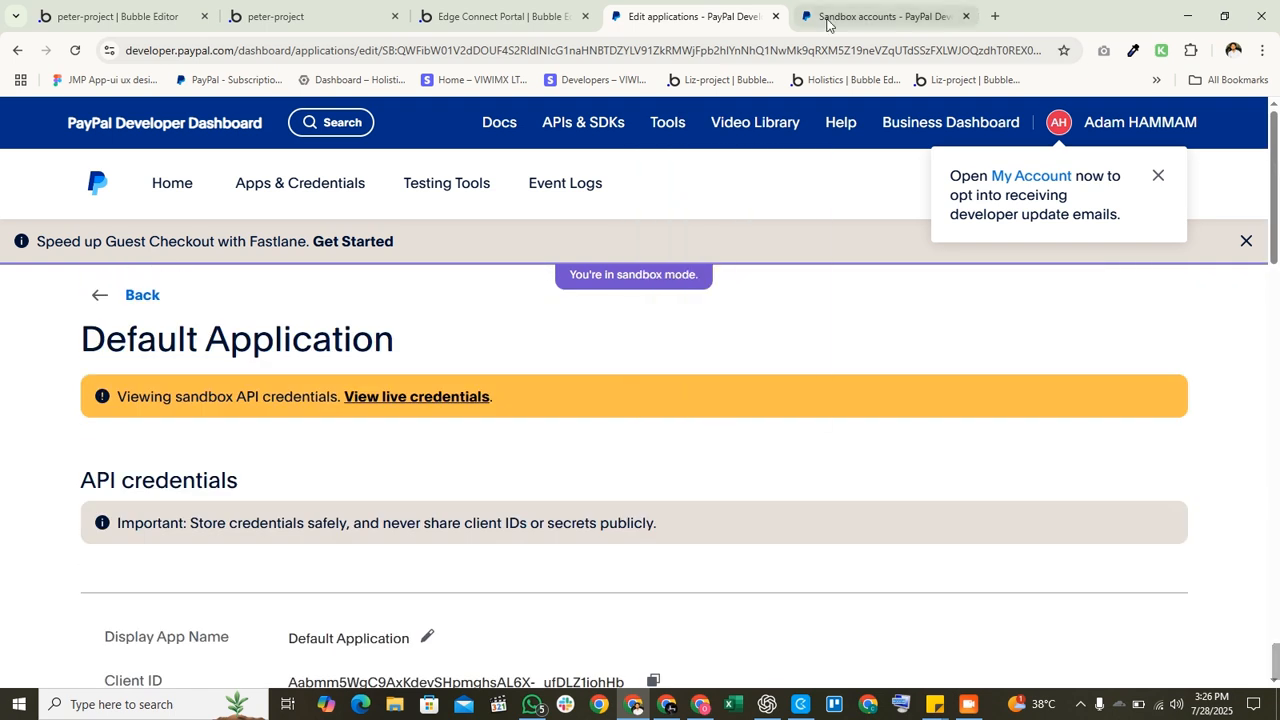
Step: Switch to the Sandbox test accounts tab and dismiss the developer update and My Account notices
left_click(826, 18)
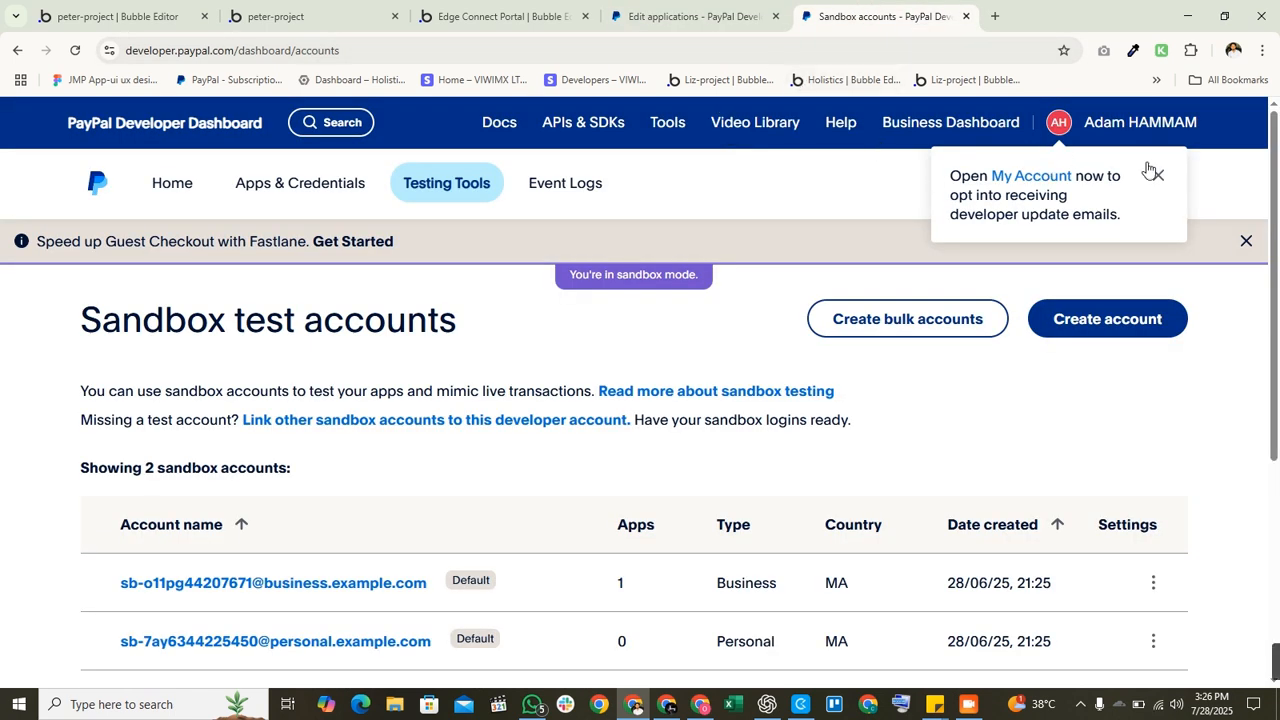
left_click(1157, 176)
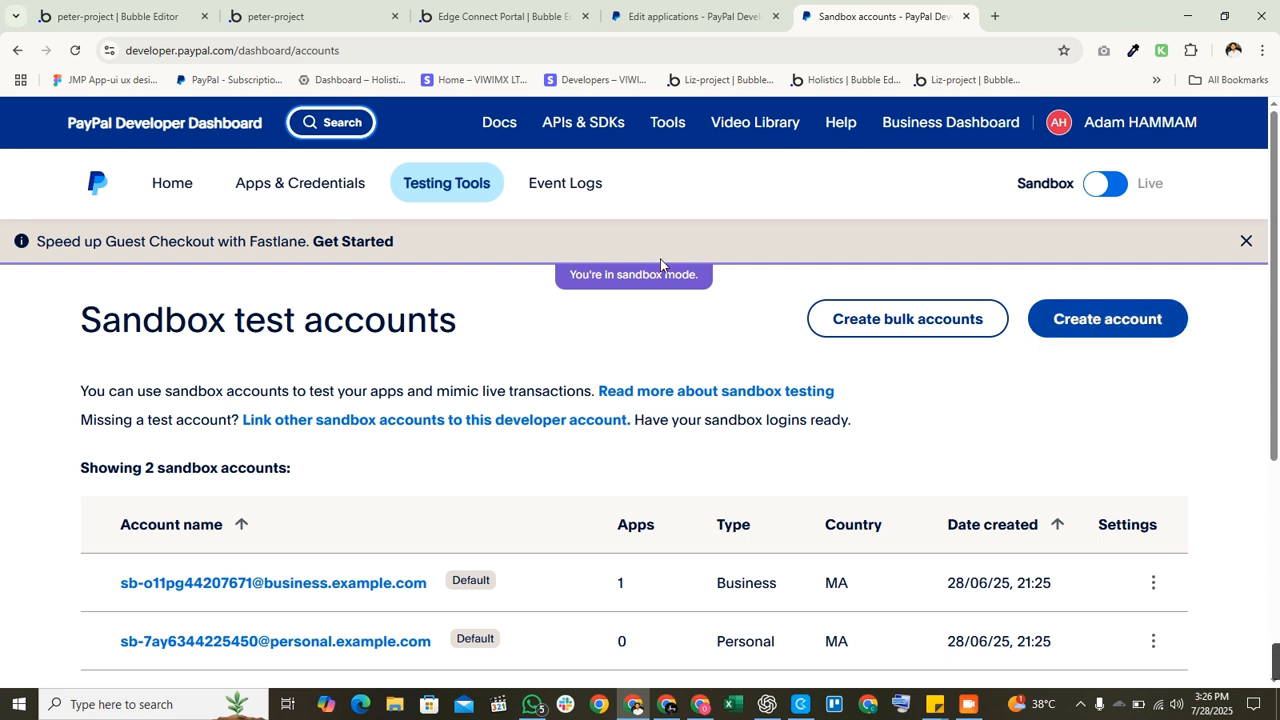
mouse_move(419, 200)
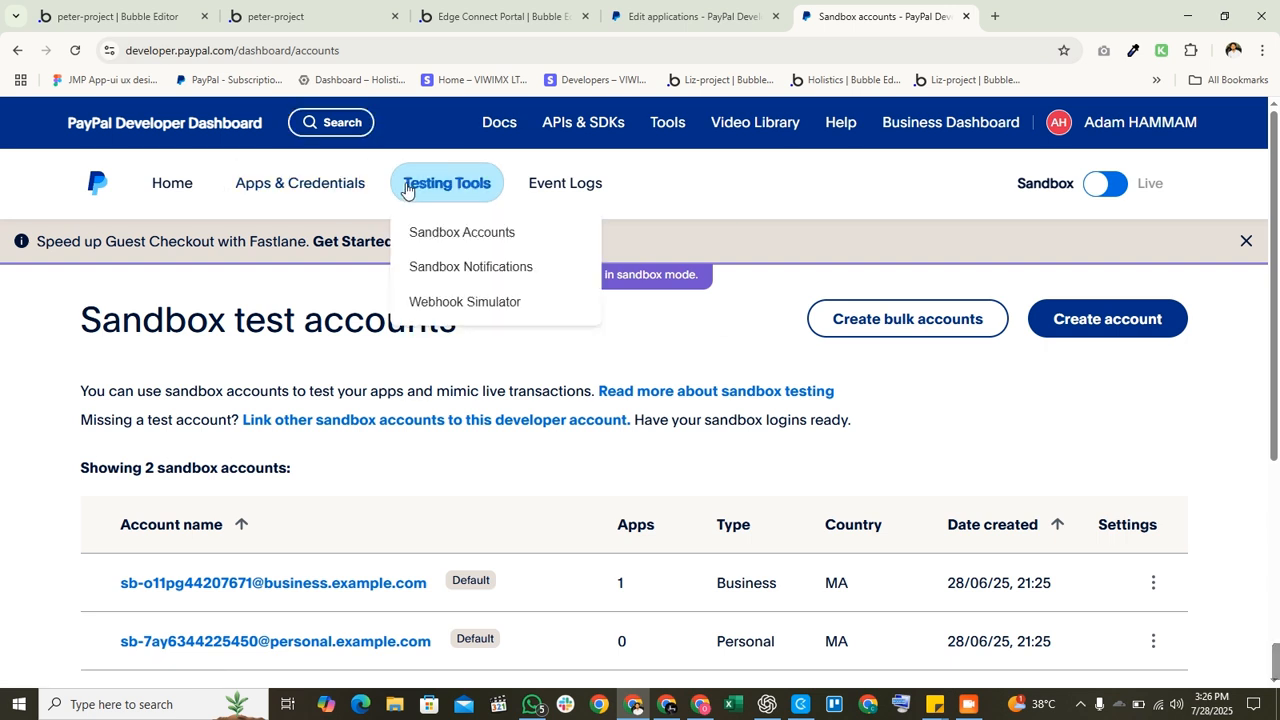
left_click(489, 240)
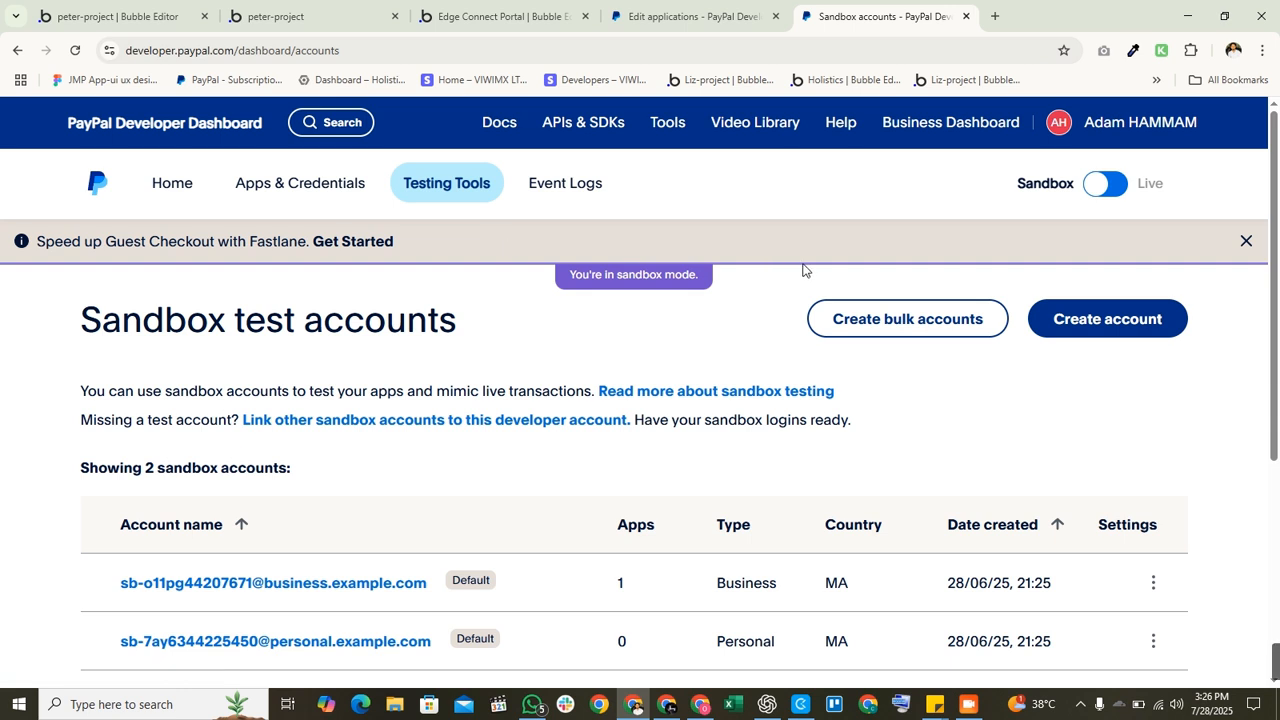
Step: Check the business test account's login details, then return to the accounts list
scroll(749, 471, "down", 2)
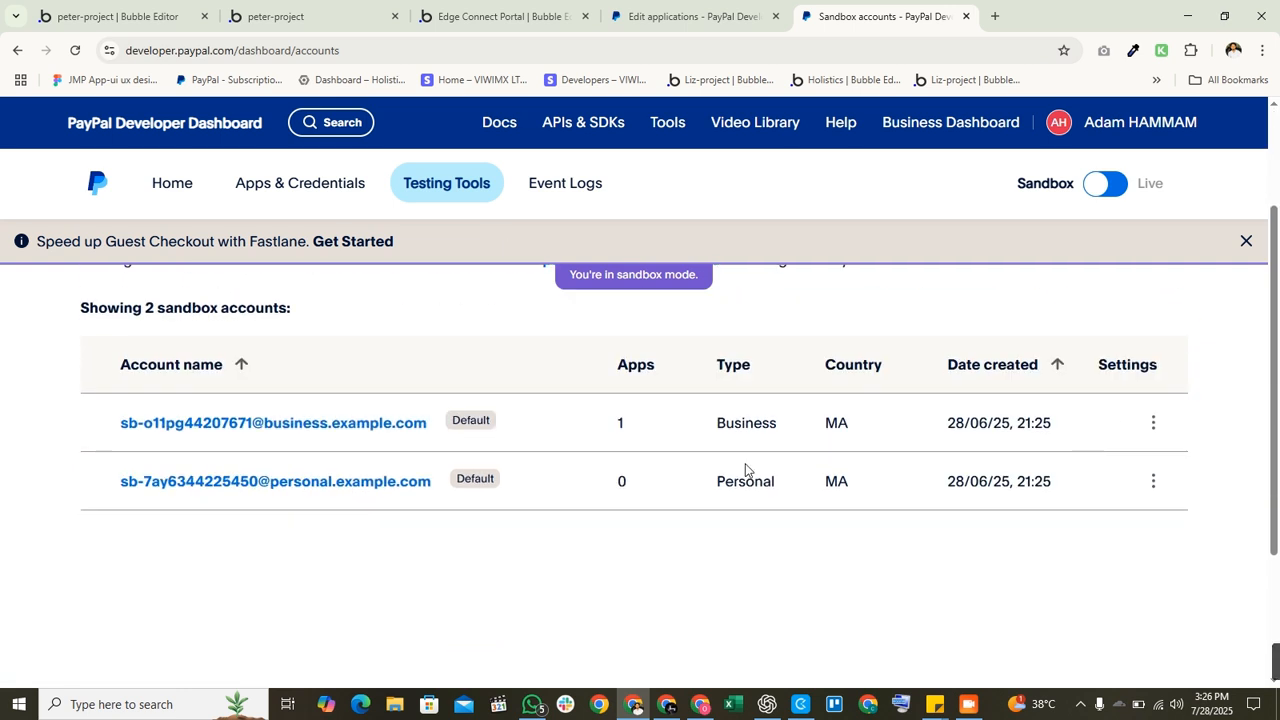
left_click(270, 424)
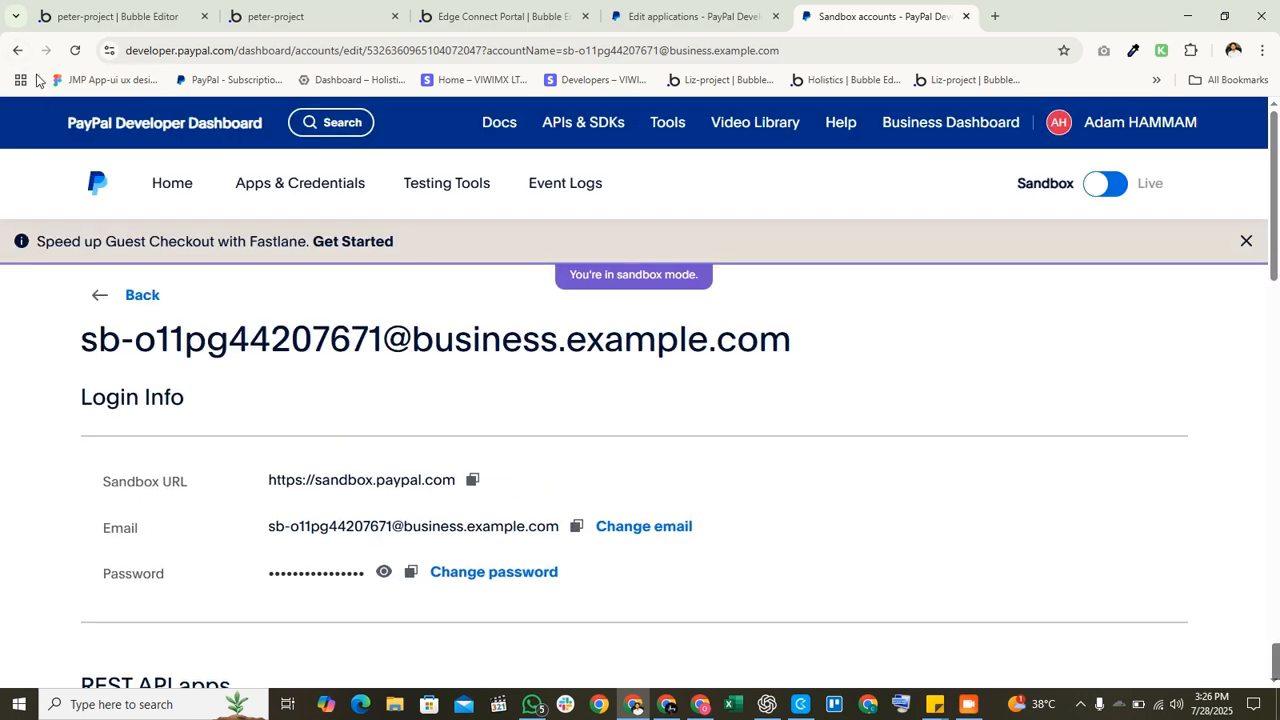
left_click(17, 50)
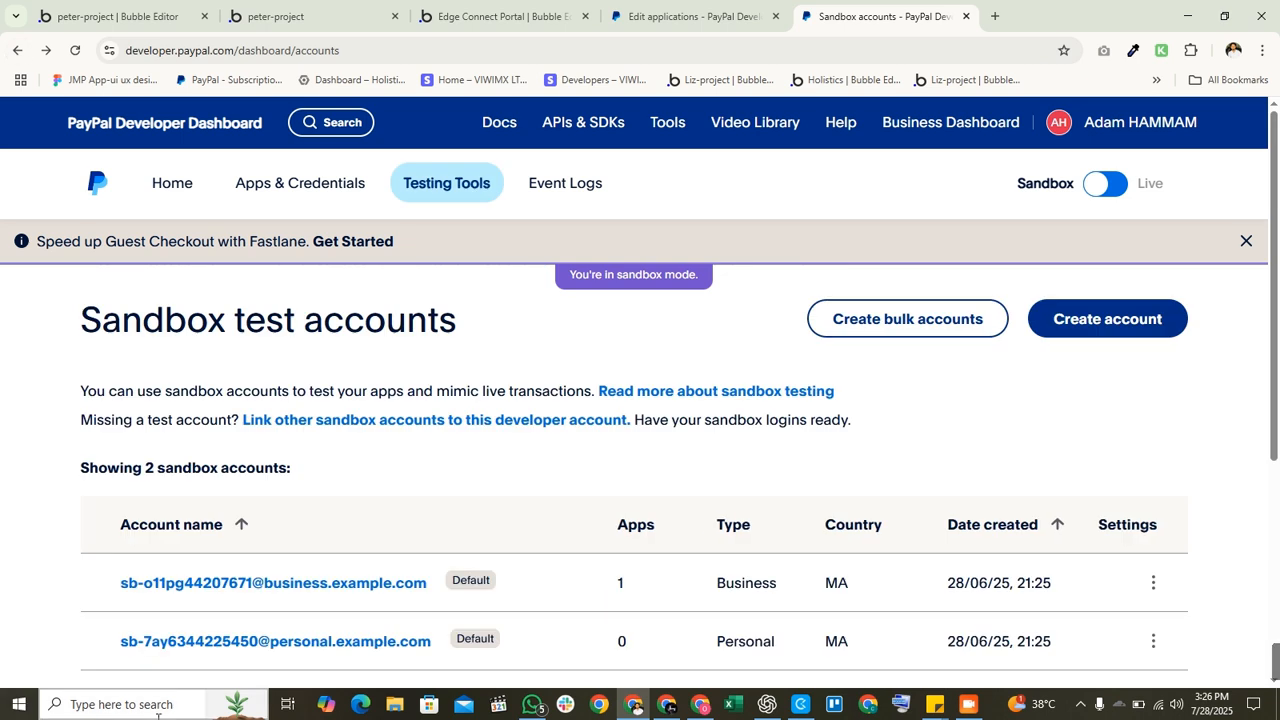
scroll(390, 570, "down", 2)
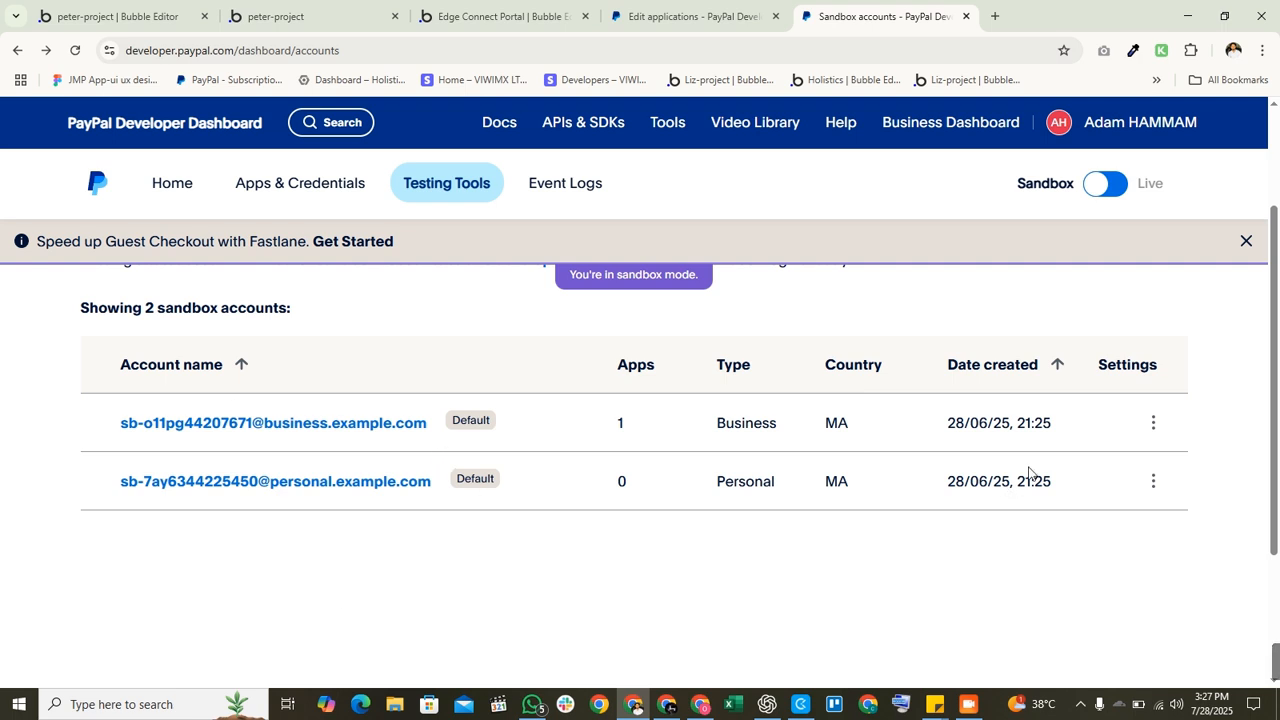
scroll(1027, 476, "down", 2)
scroll(757, 537, "up", 4)
scroll(400, 548, "down", 2)
Step: Select the sandbox URL and the business account's email and password on the Default Application page
left_click(976, 705)
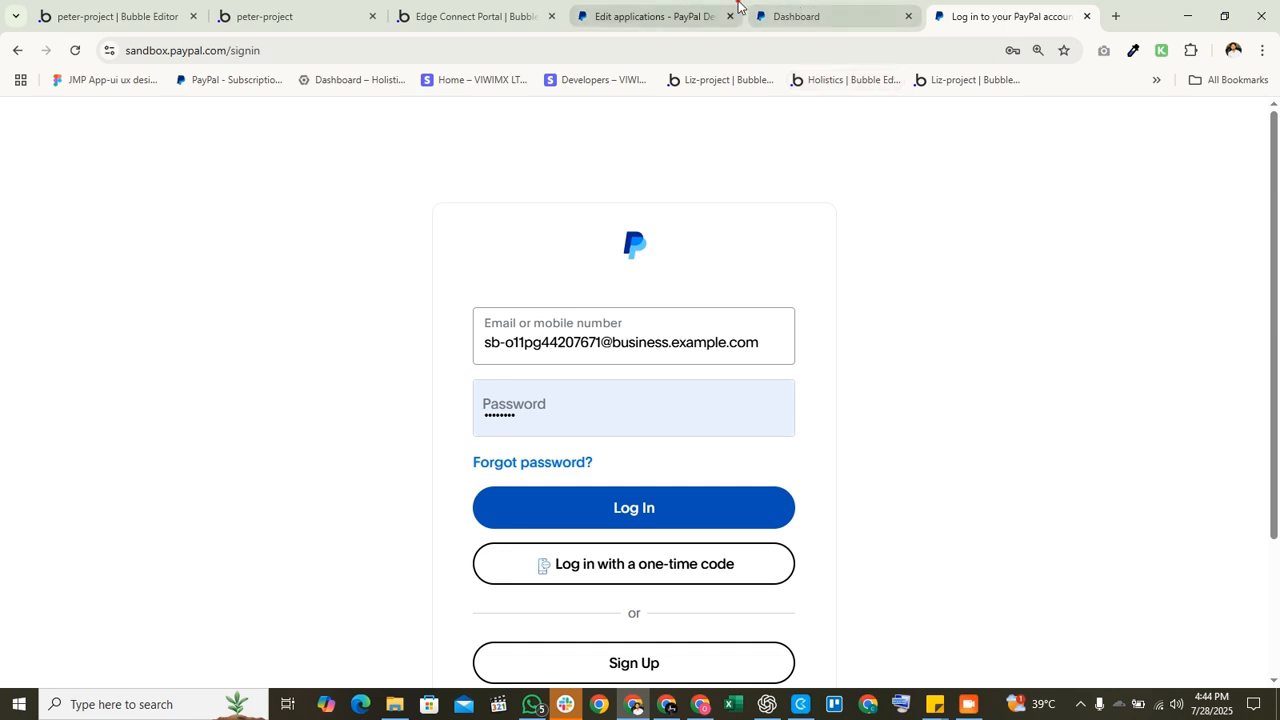
left_click(655, 16)
scroll(549, 371, "up", 2)
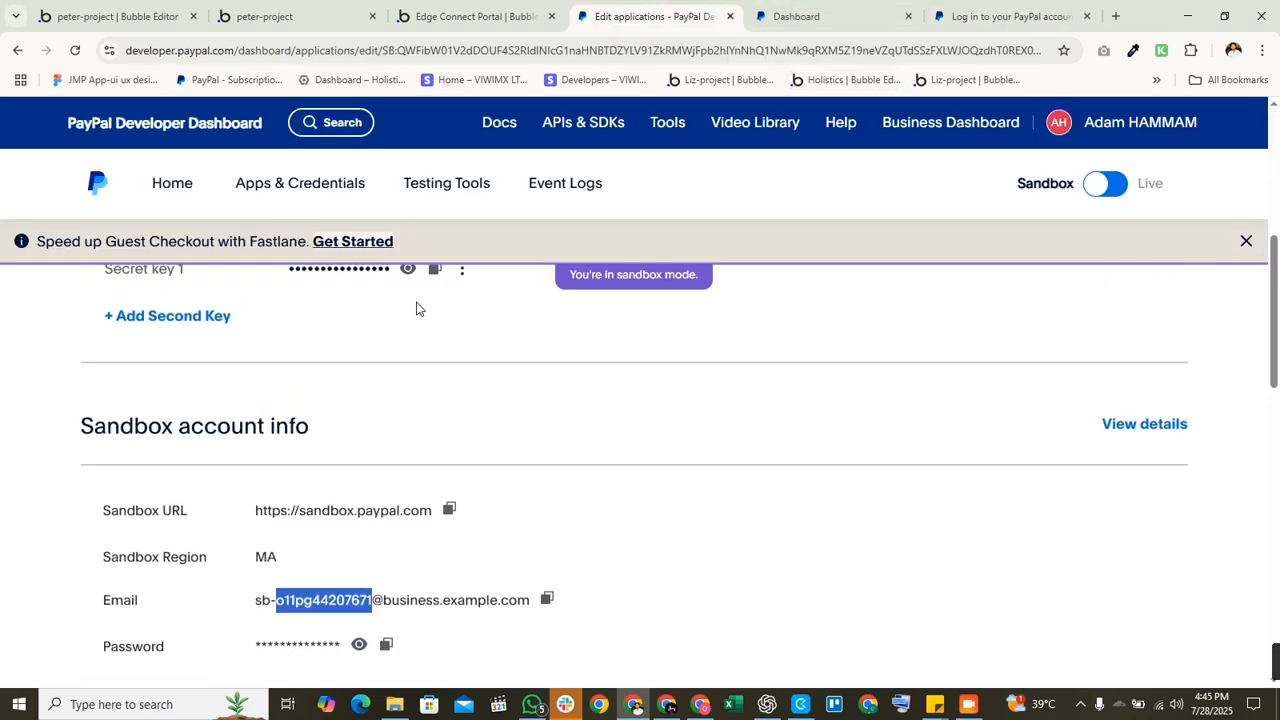
scroll(326, 427, "down", 3)
left_click_drag(248, 362, 666, 366)
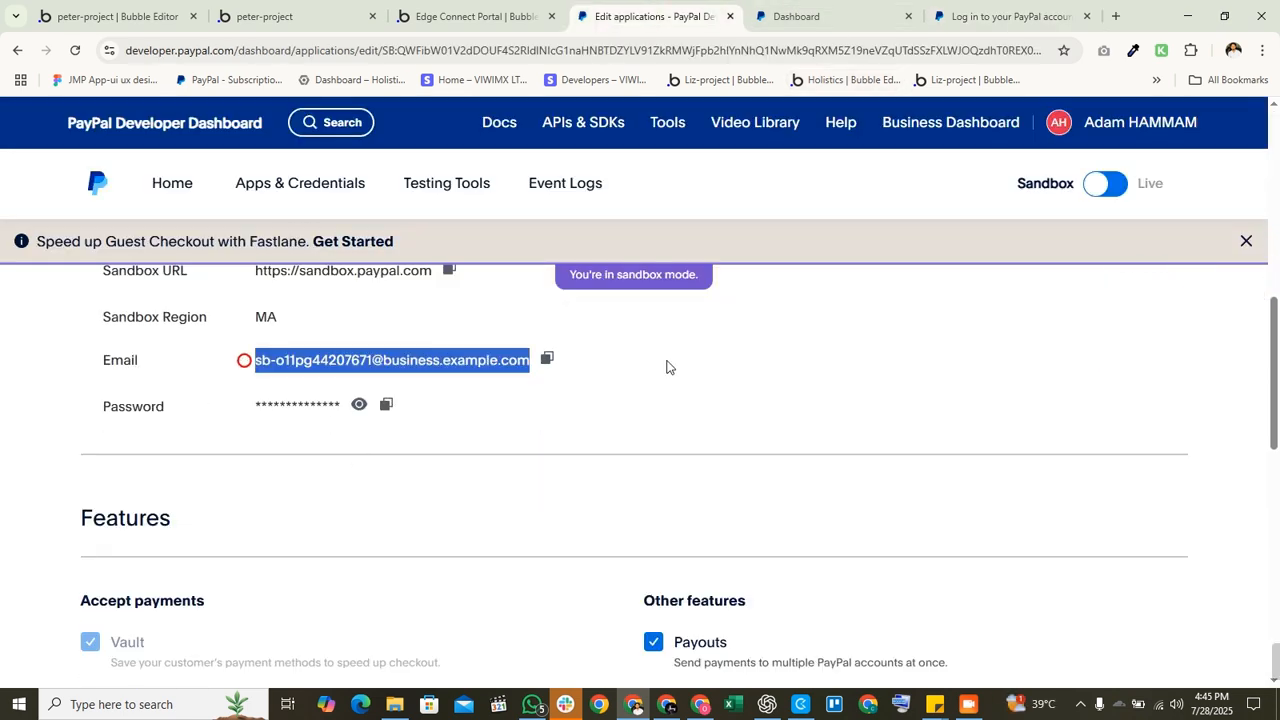
scroll(530, 429, "up", 2)
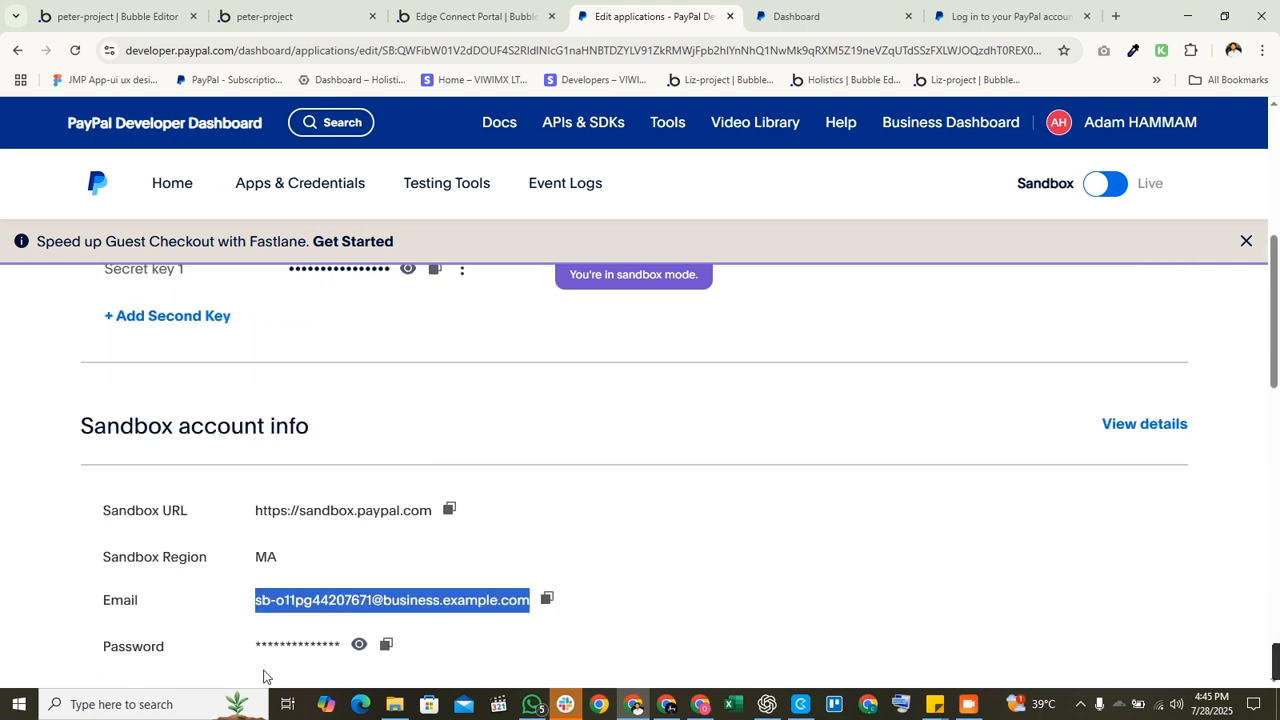
left_click_drag(267, 510, 403, 510)
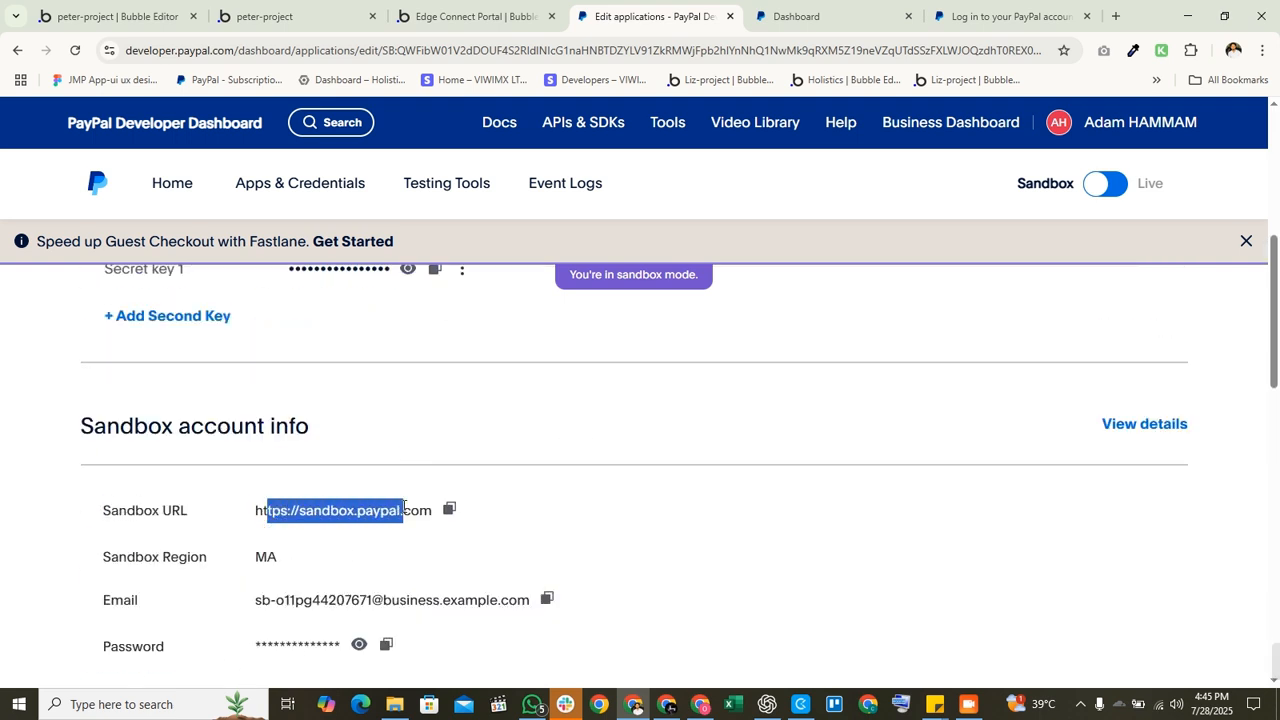
left_click(538, 515)
left_click_drag(426, 513, 292, 510)
left_click_drag(262, 600, 476, 630)
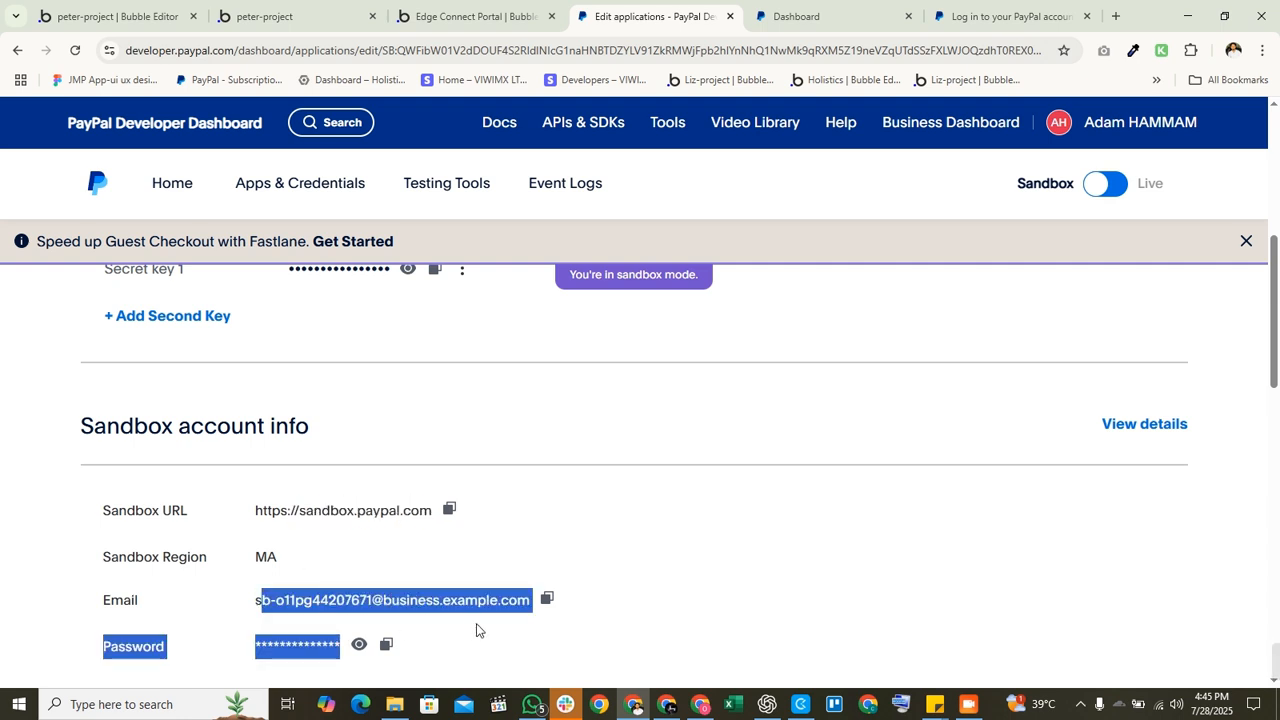
left_click(452, 619)
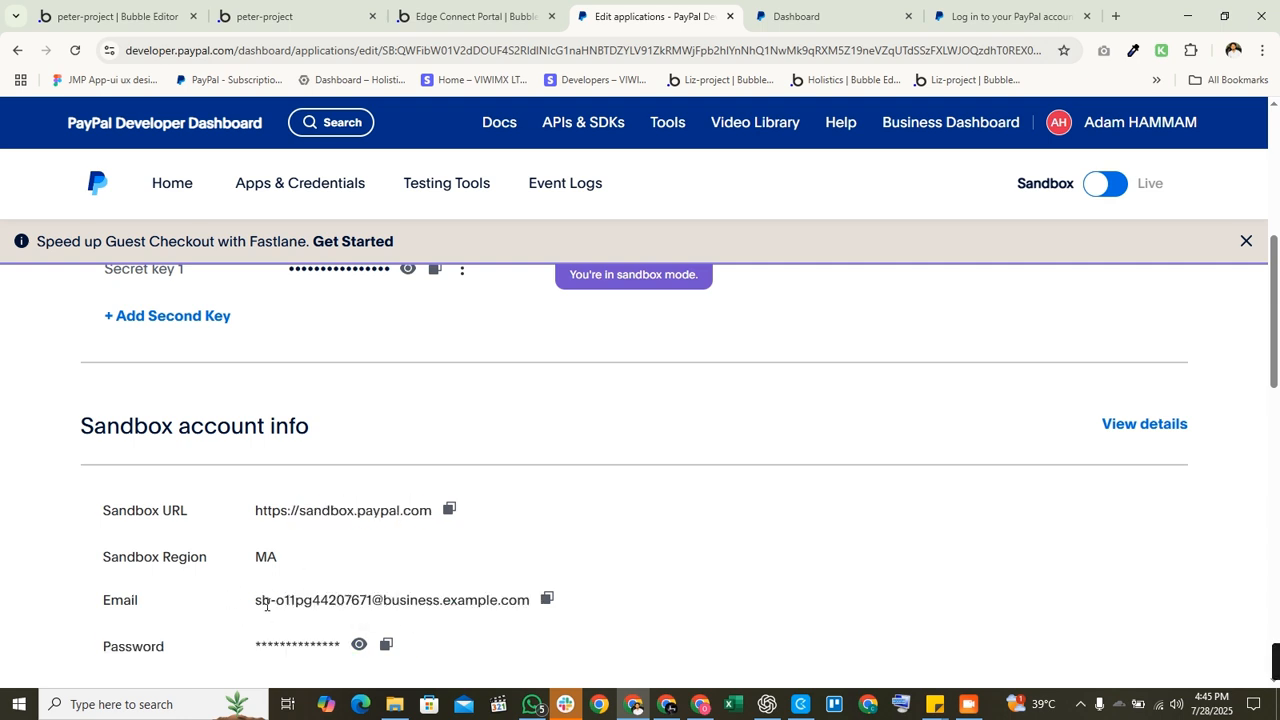
Step: Log in to PayPal Sandbox using the saved business sandbox login
left_click(810, 16)
left_click(1005, 16)
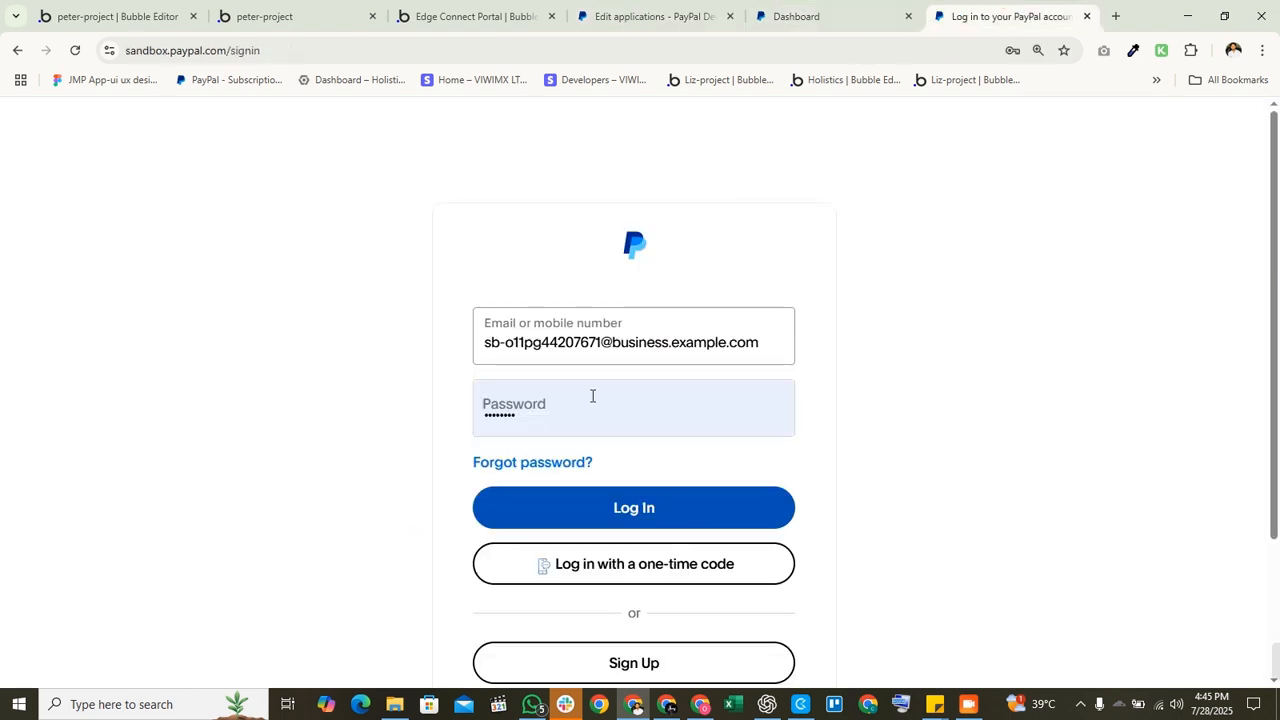
left_click_drag(766, 337, 346, 343)
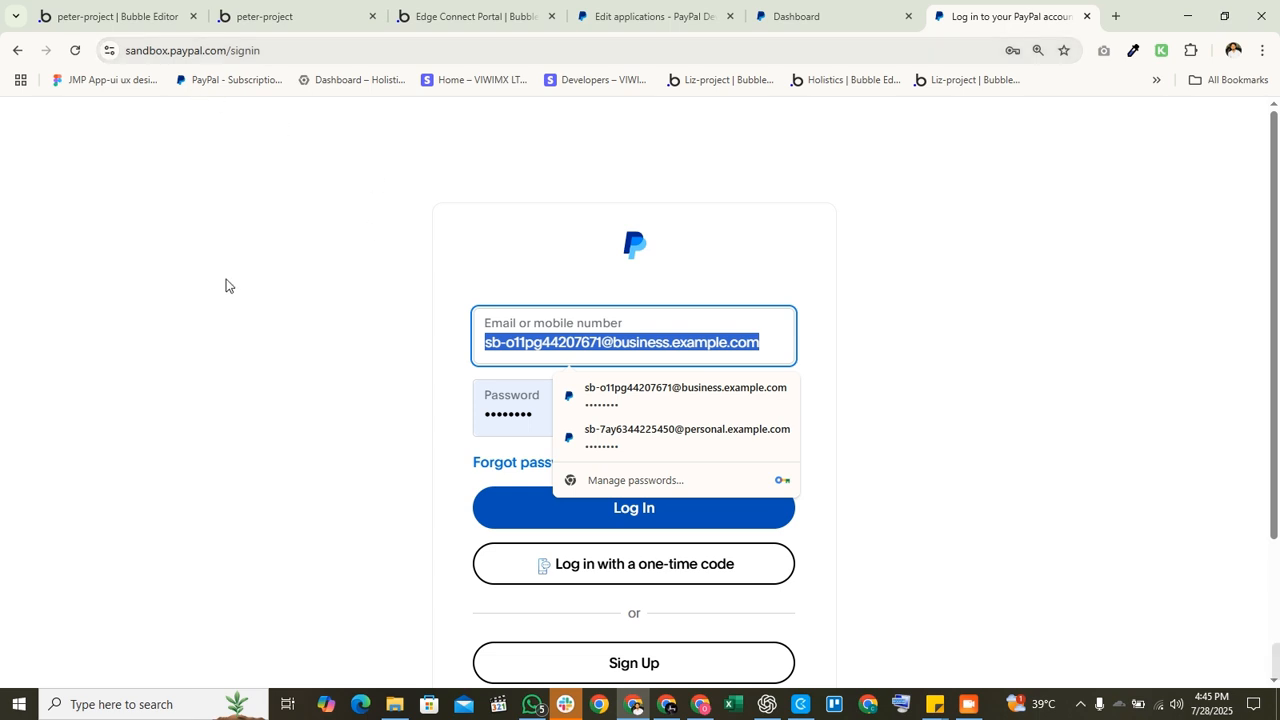
left_click(763, 364)
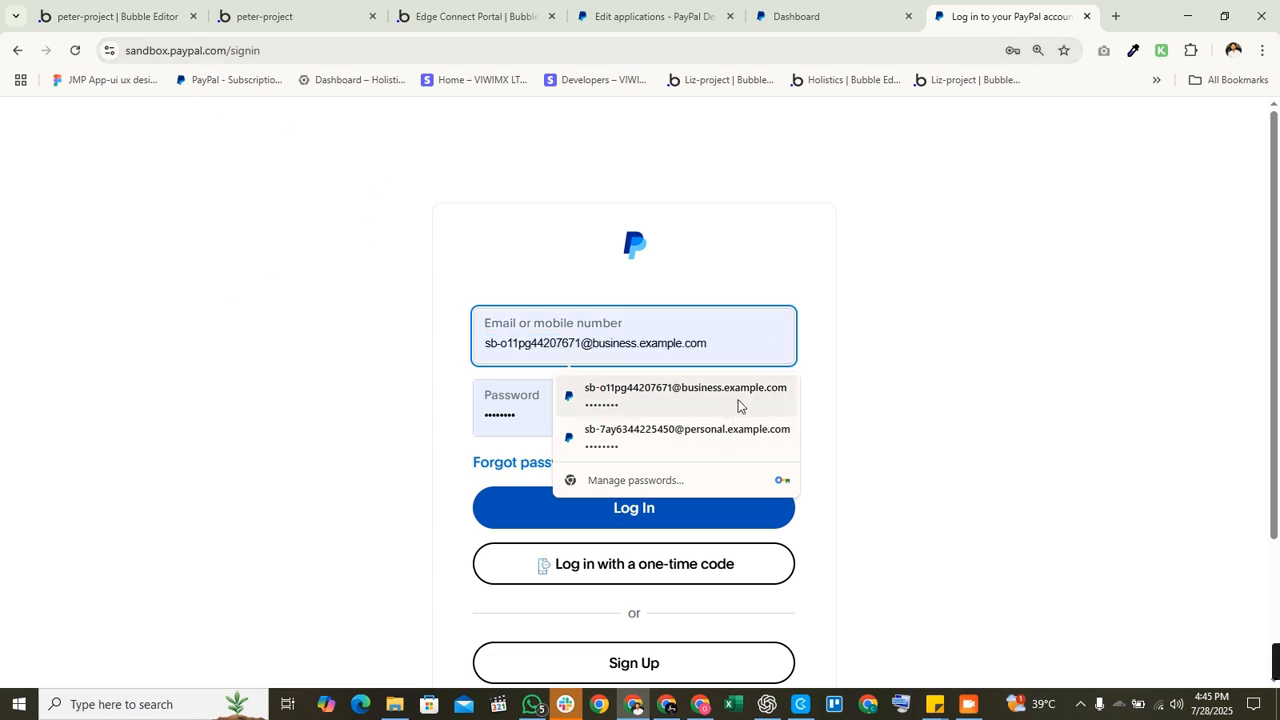
left_click(731, 398)
left_click(644, 336)
double_click(640, 343)
left_click(871, 378)
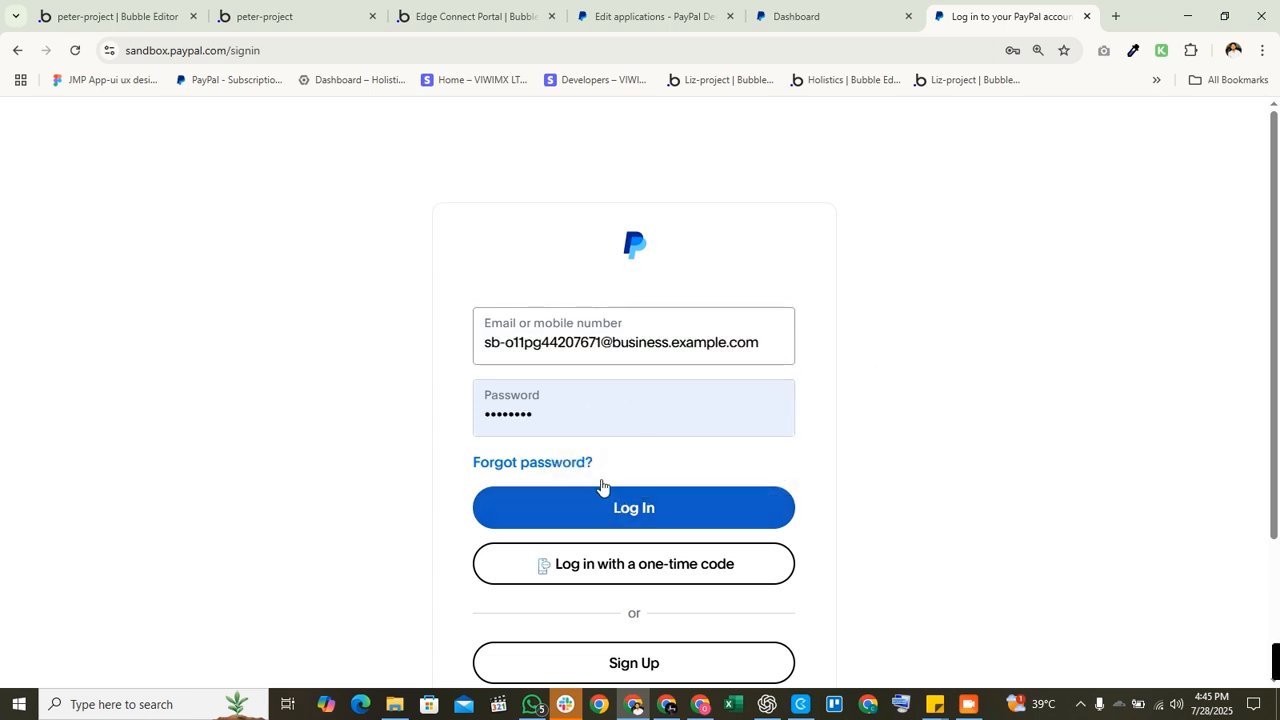
left_click(637, 507)
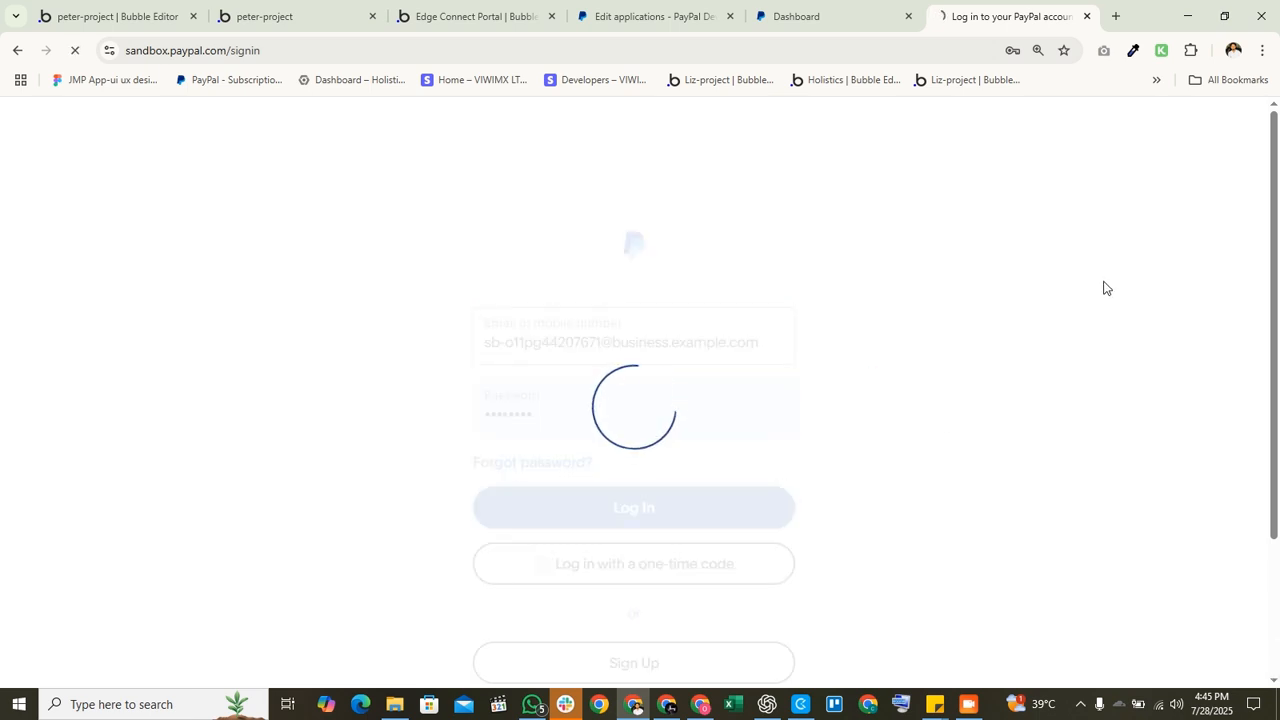
Step: Open the sandbox business account's home dashboard
left_click(686, 5)
scroll(285, 492, "down", 2)
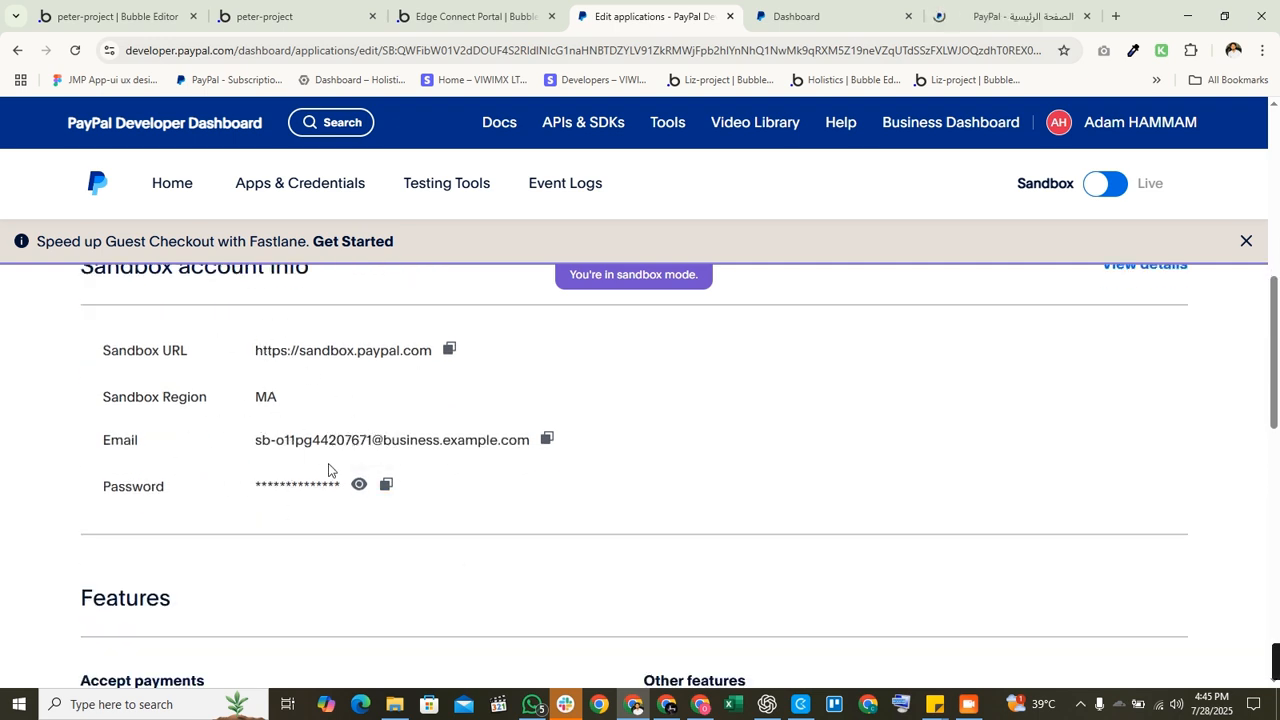
left_click(984, 5)
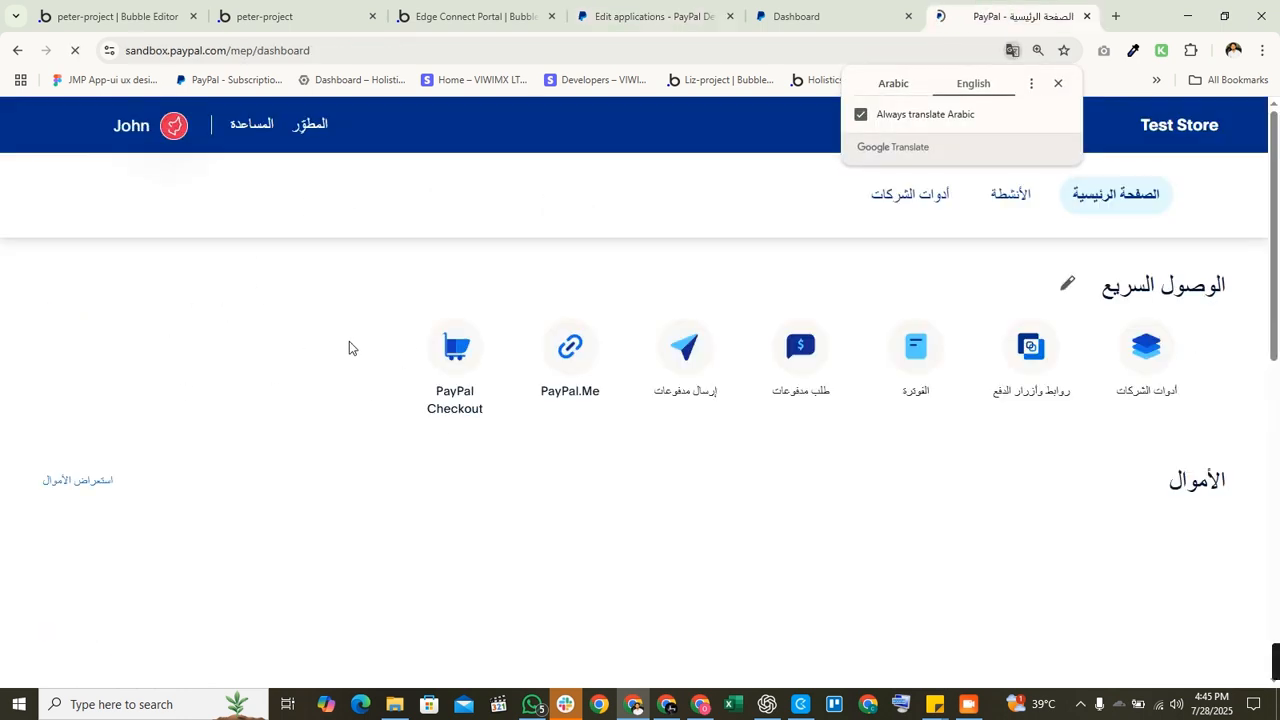
Step: Translate the dashboard to English, then open Subscriptions from business tools and click Getting started
left_click(1058, 84)
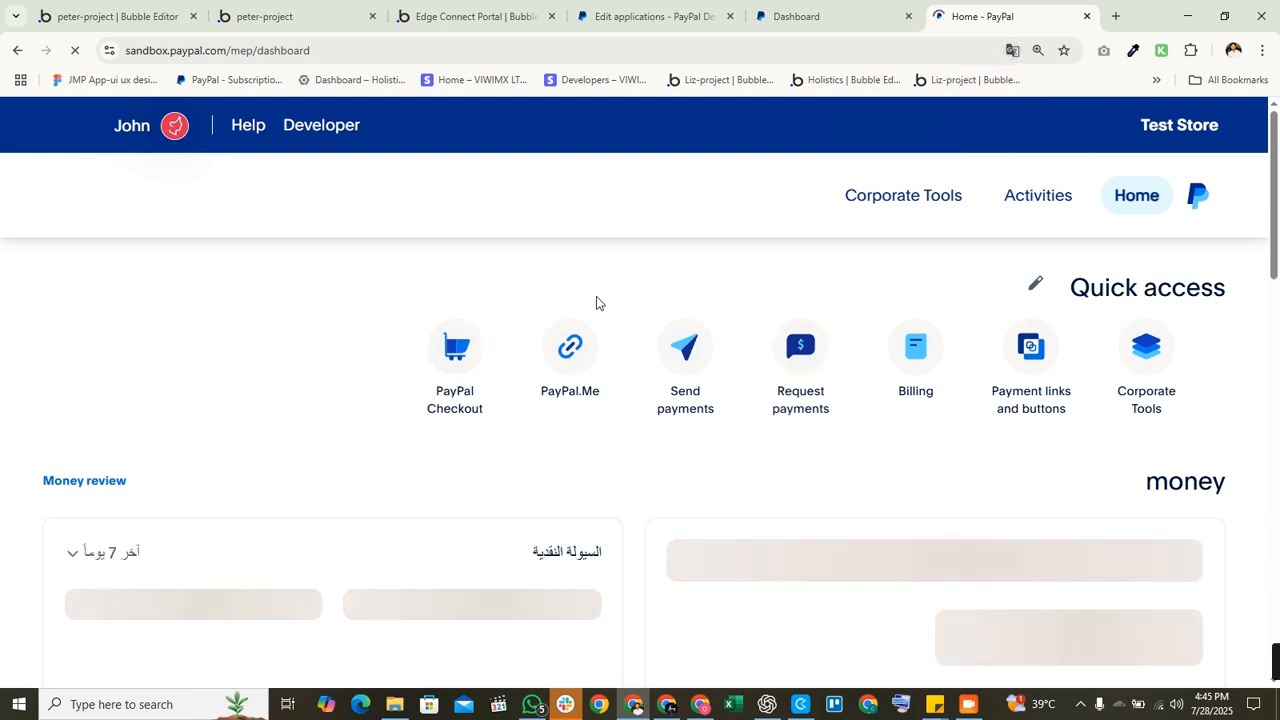
left_click(920, 197)
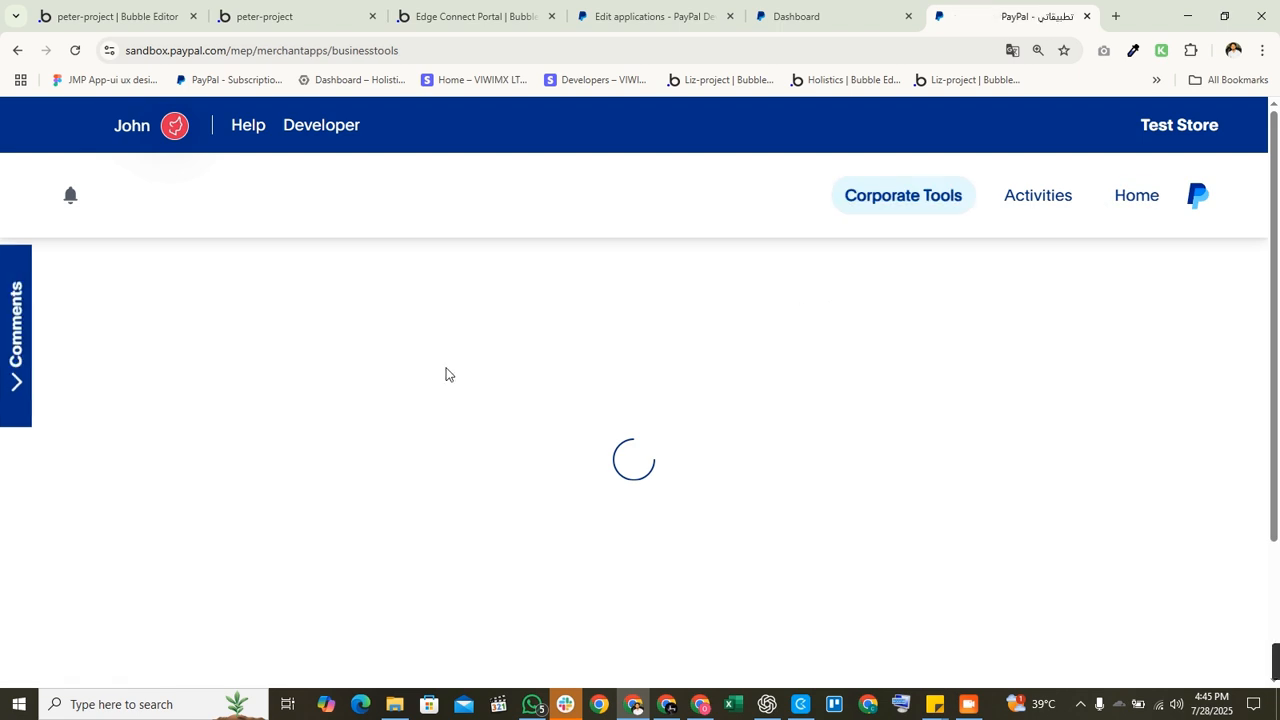
scroll(446, 374, "down", 4)
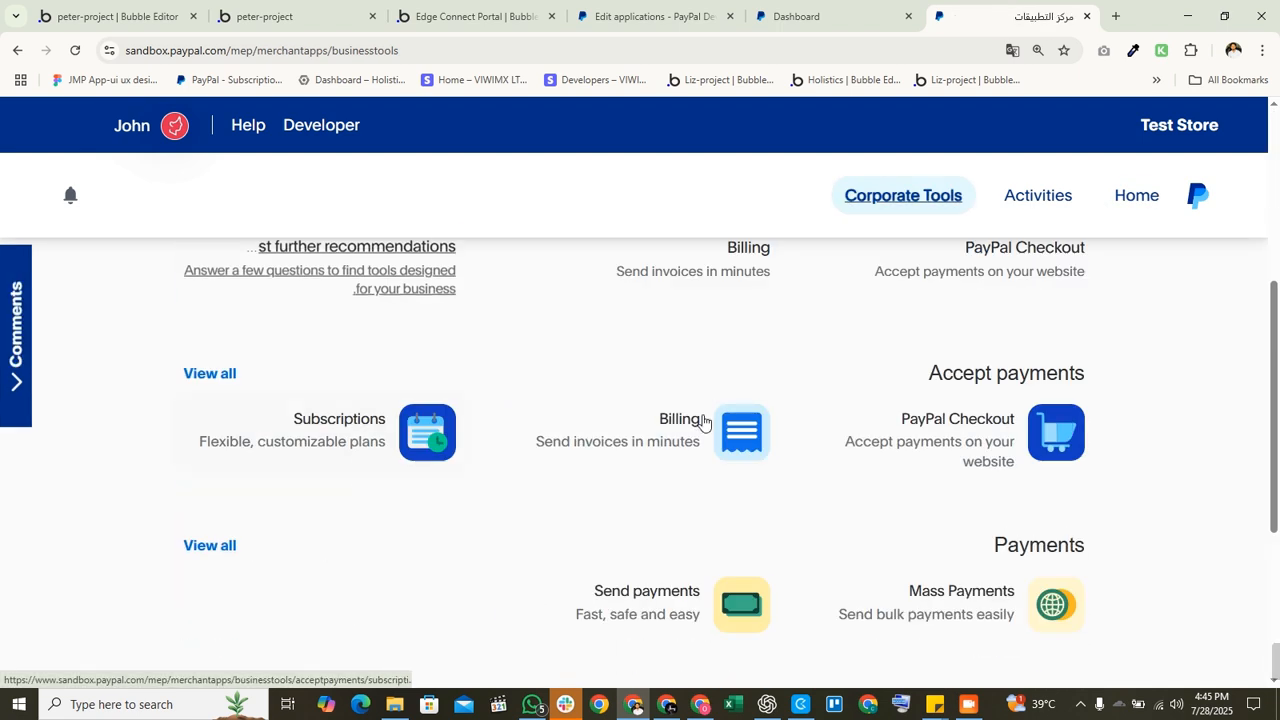
left_click(311, 432)
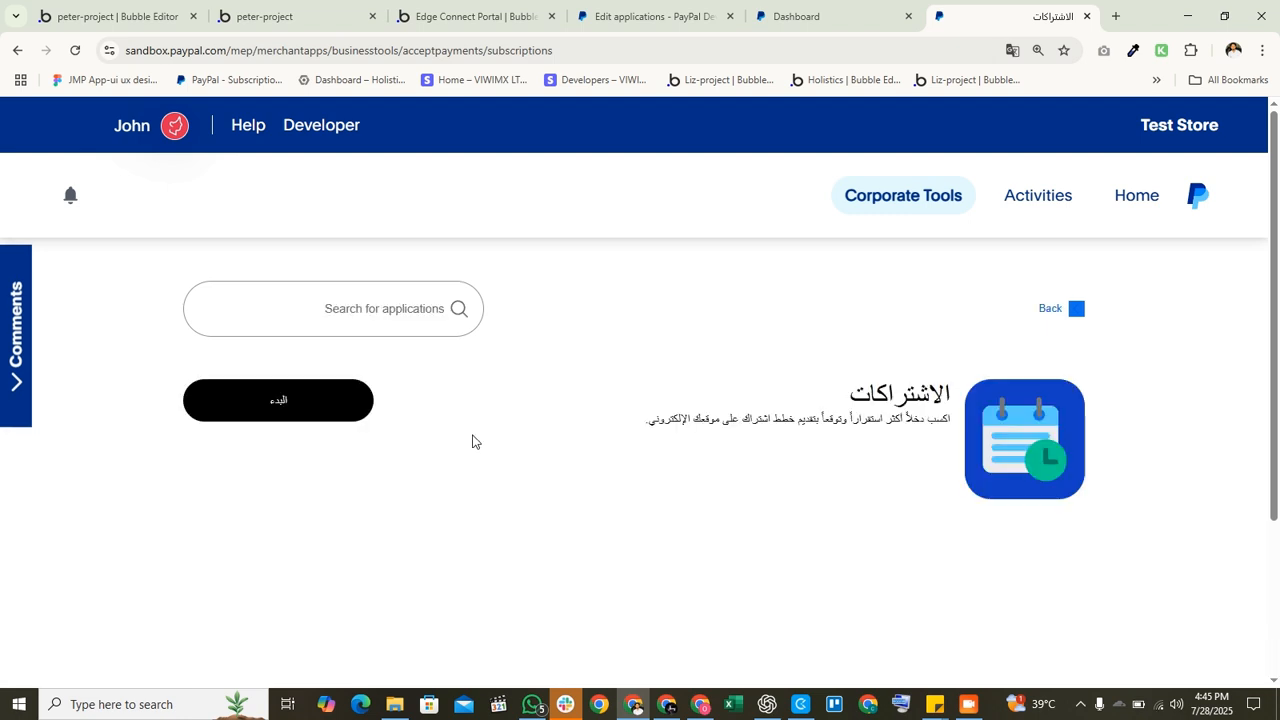
left_click(345, 412)
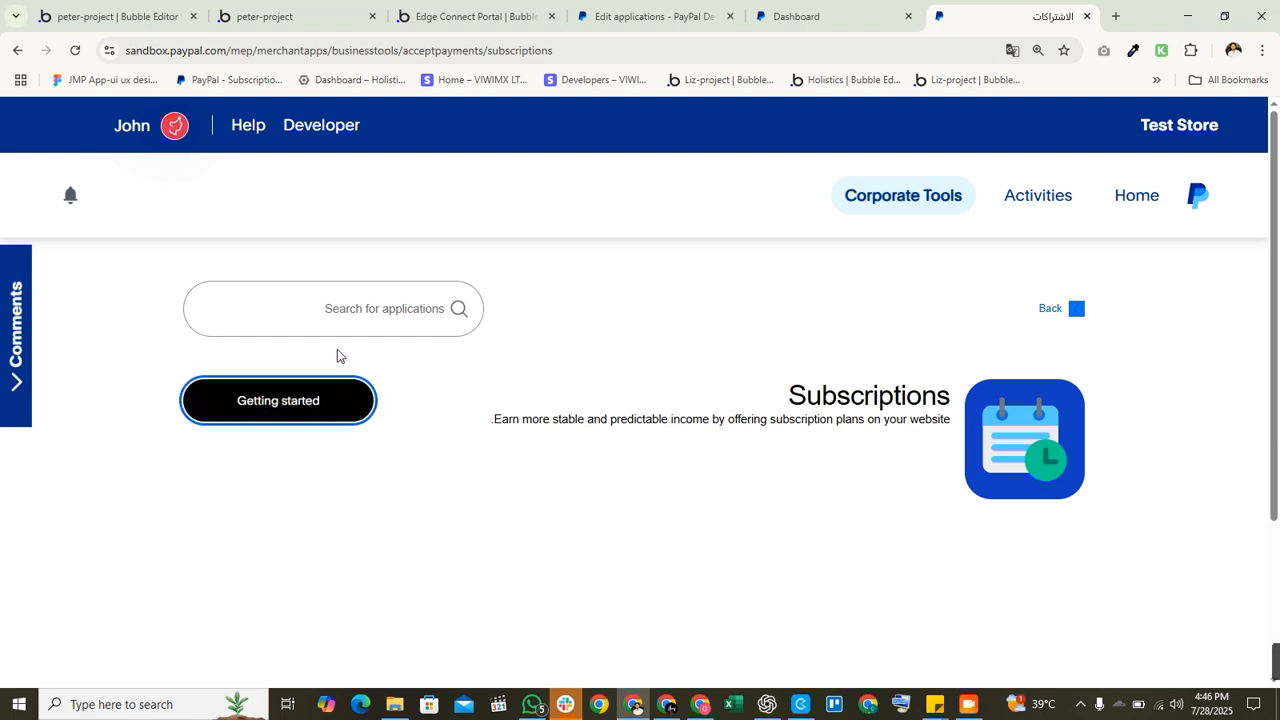
left_click(334, 420)
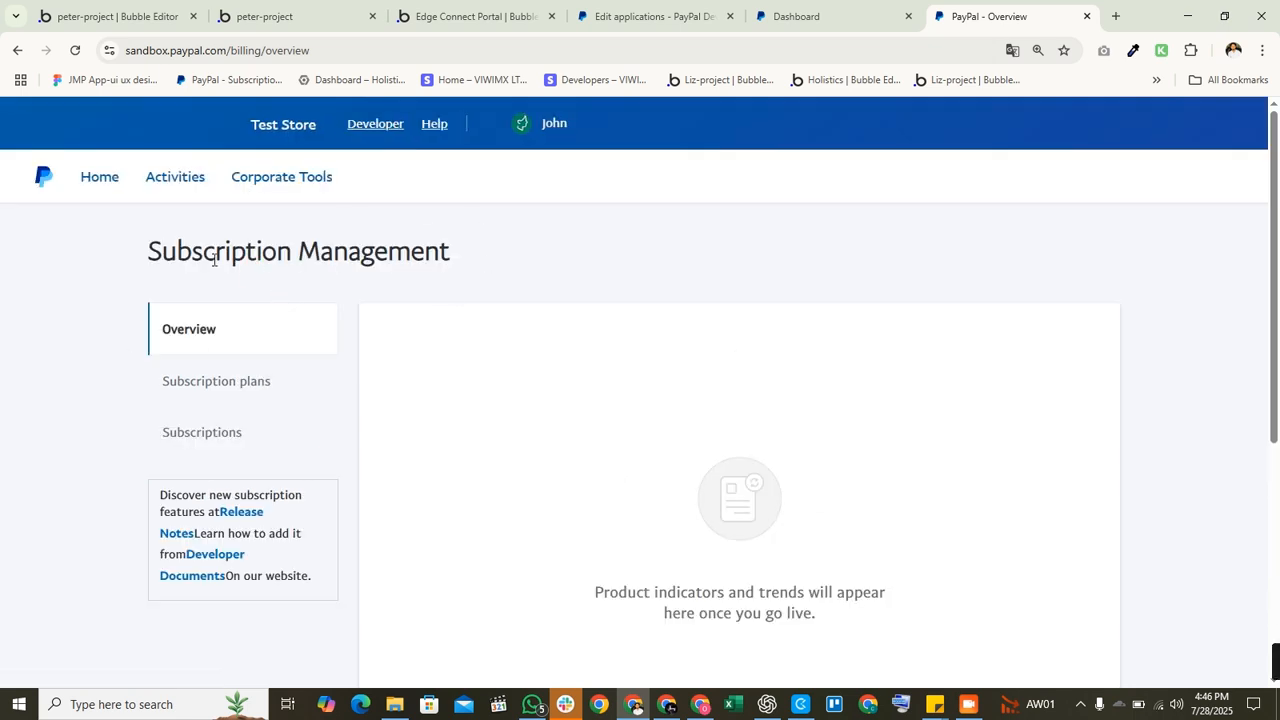
Step: Review the list of active subscriptions in Subscription Management
left_click_drag(129, 238, 931, 251)
left_click(450, 341)
left_click(241, 390)
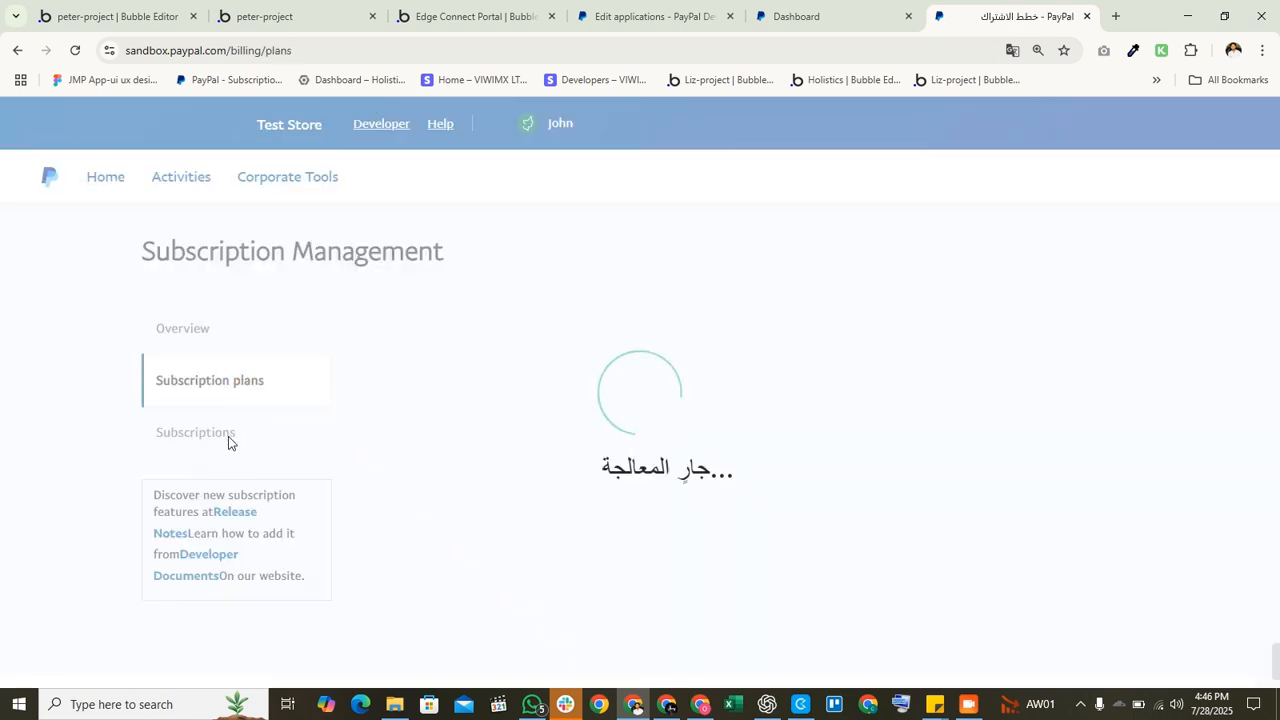
left_click(220, 431)
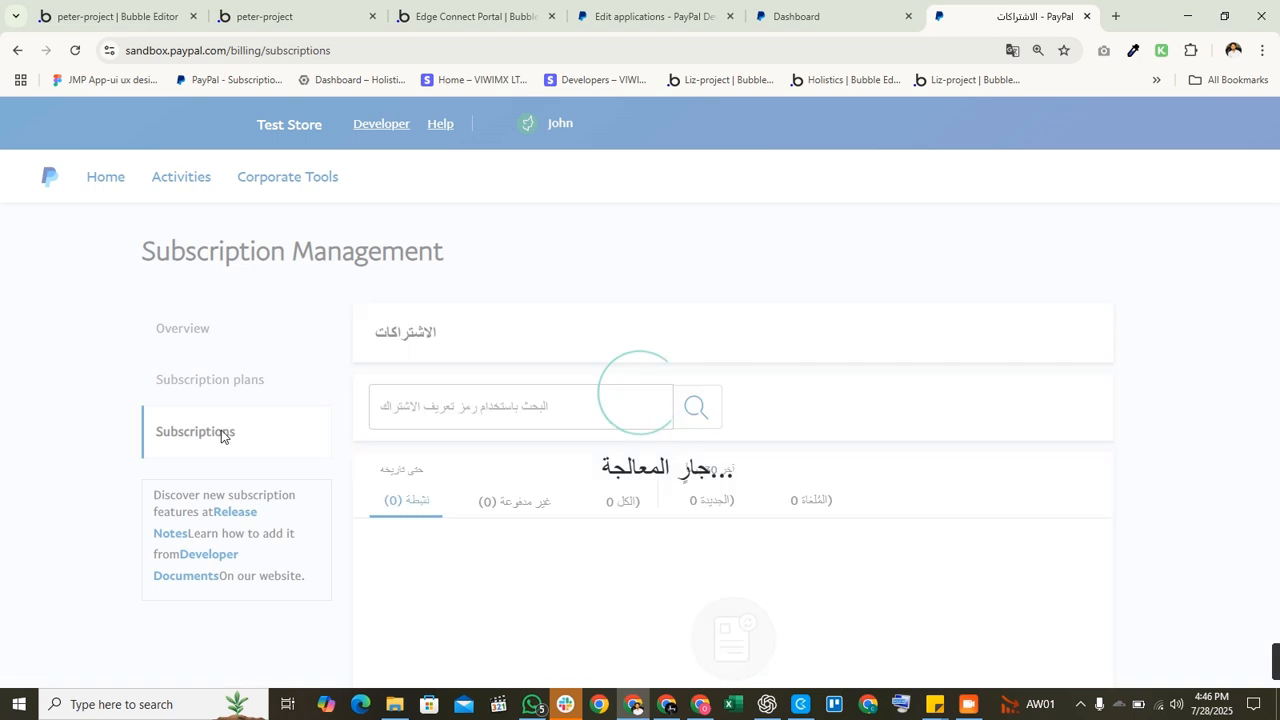
scroll(586, 534, "down", 10)
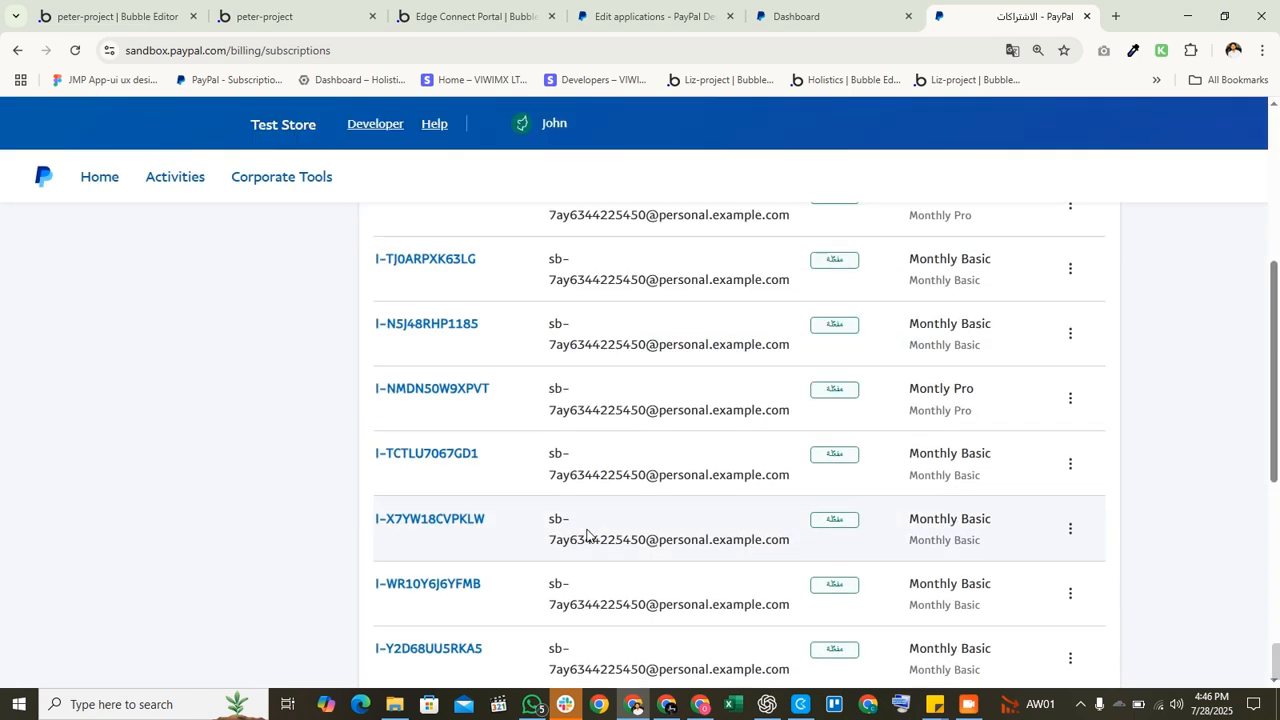
scroll(480, 440, "up", 10)
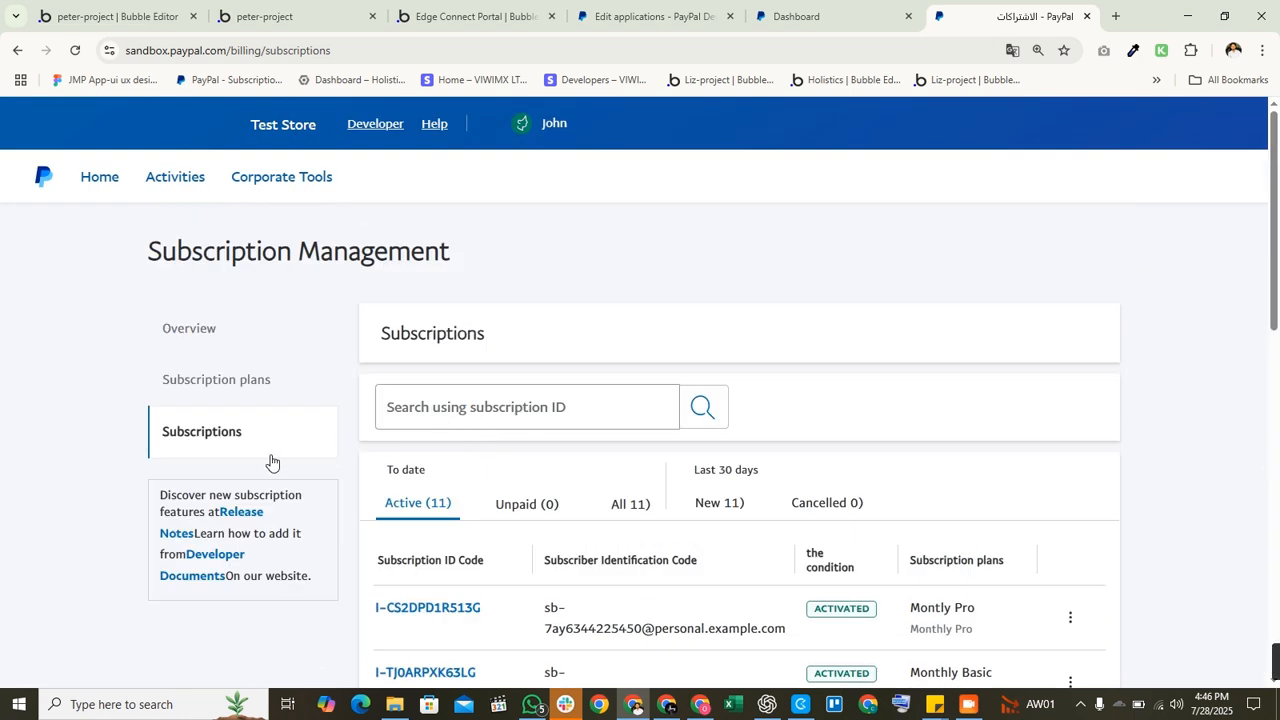
Step: Browse the three subscription plans and start creating a new plan
left_click(254, 386)
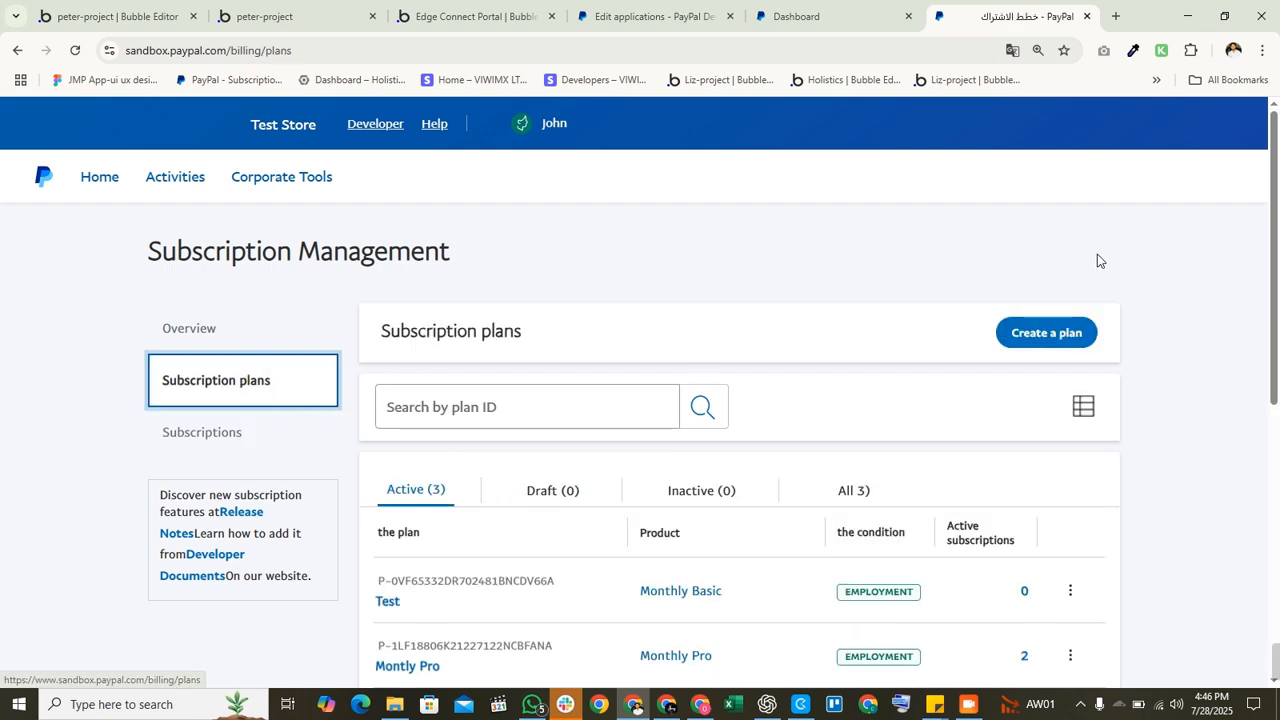
scroll(934, 391, "down", 3)
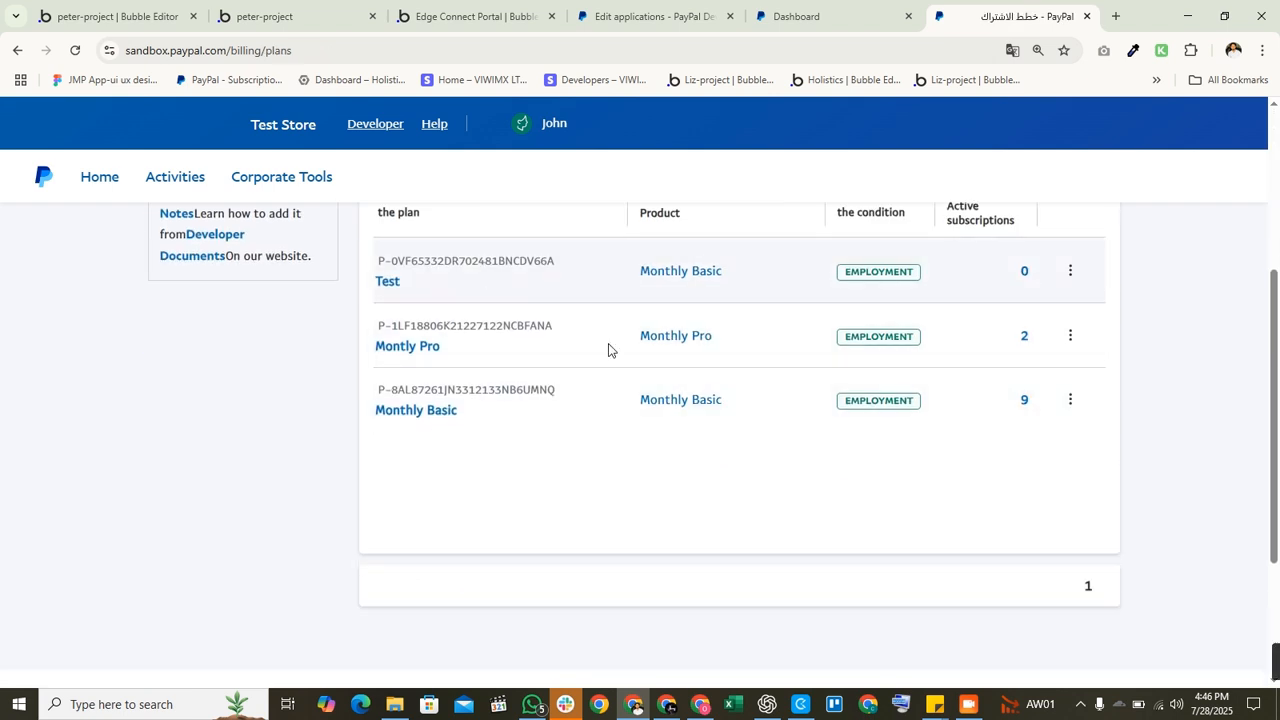
scroll(608, 349, "up", 3)
left_click(1024, 333)
scroll(722, 389, "down", 2)
Step: Start a new subscription product named 'test' with product type Services
left_click(583, 358)
scroll(610, 420, "down", 2)
left_click(697, 523)
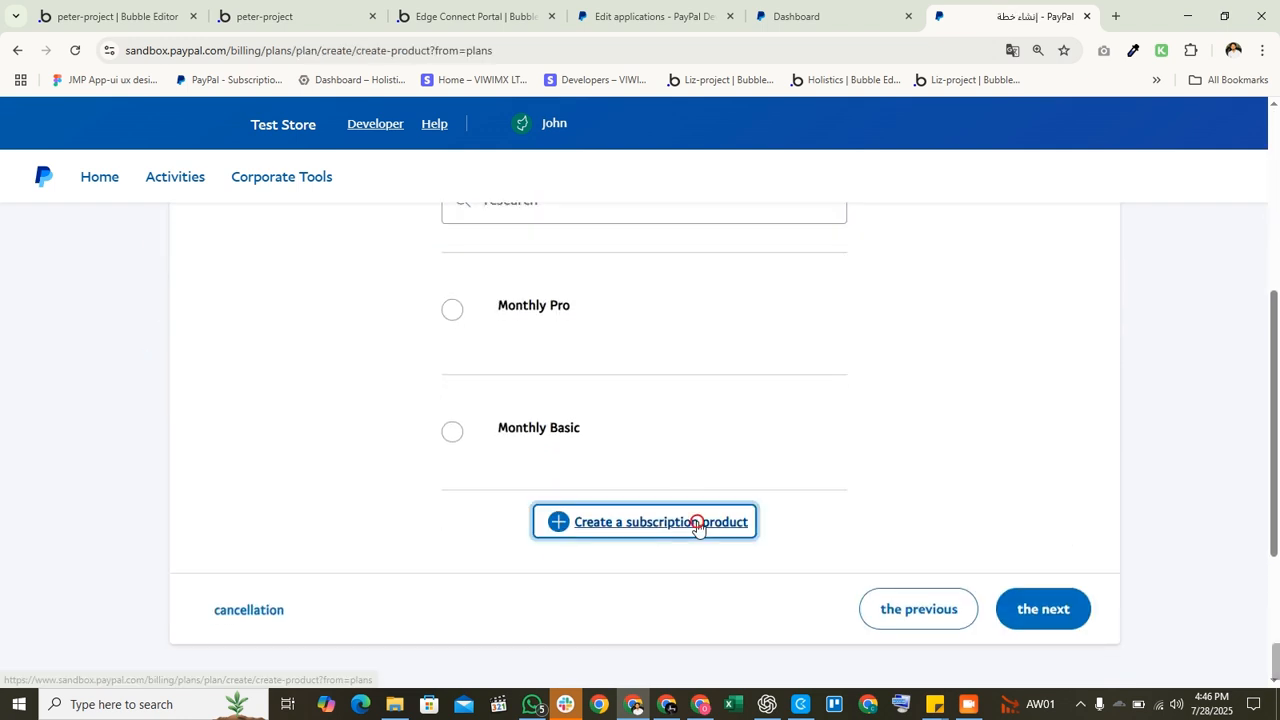
scroll(571, 557, "down", 2)
left_click(538, 373)
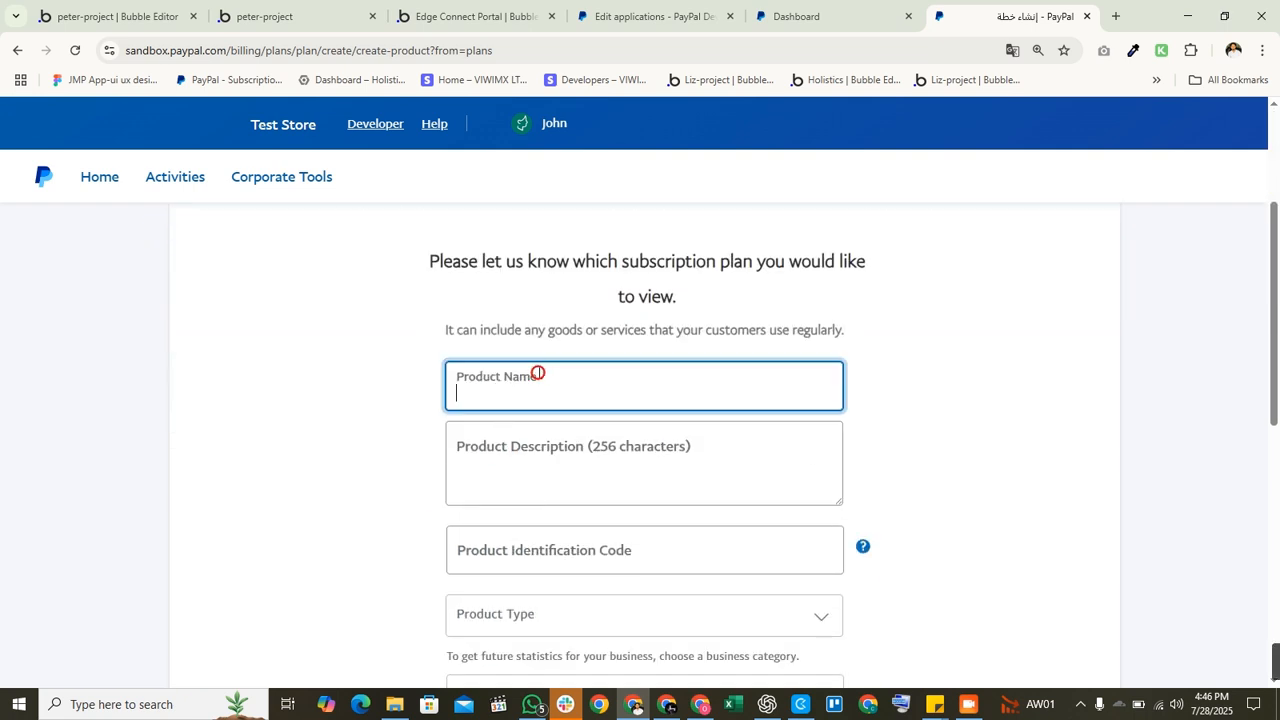
type("test")
left_click(551, 455)
scroll(548, 480, "down", 2)
left_click(605, 412)
left_click(566, 450)
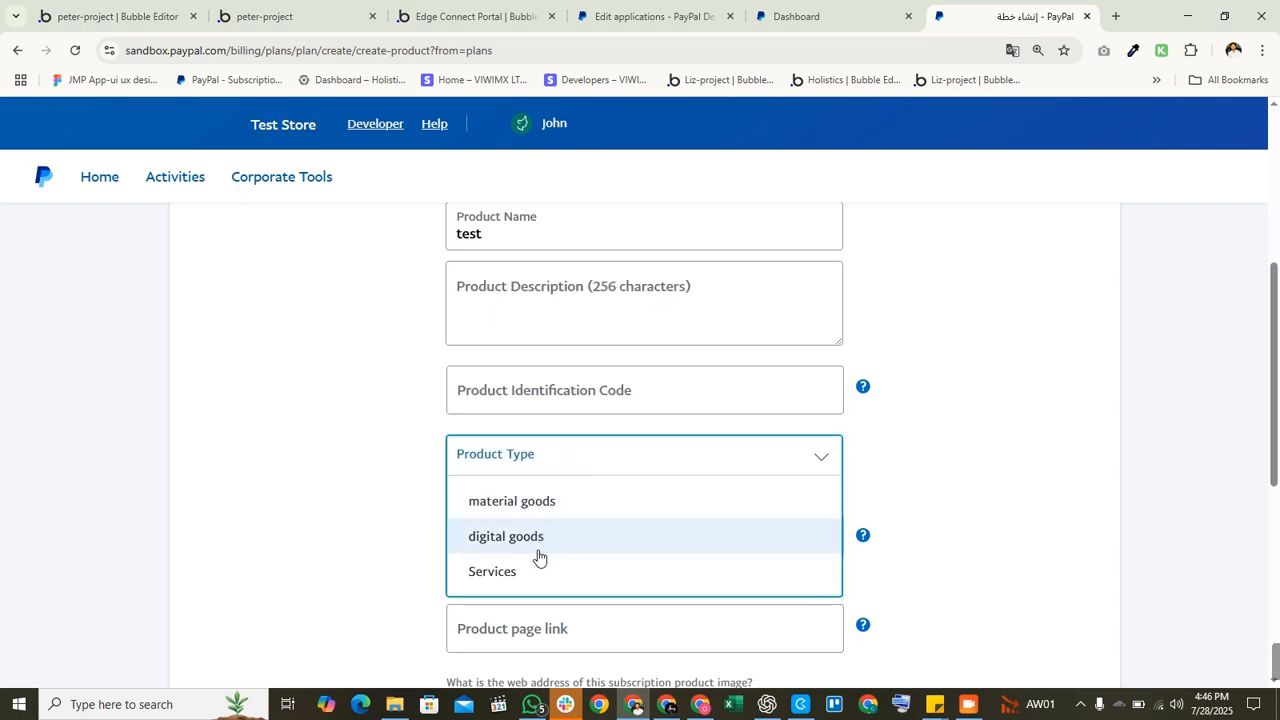
scroll(538, 557, "down", 2)
left_click(540, 333)
scroll(531, 477, "up", 2)
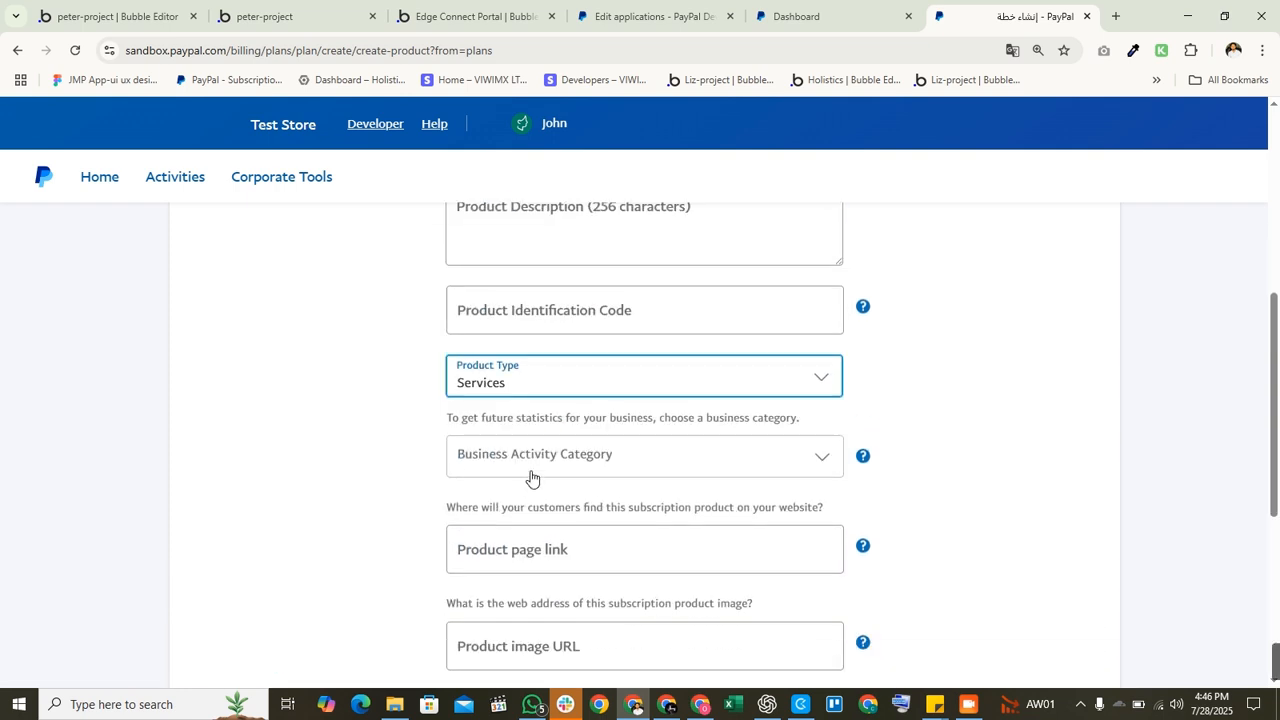
Step: Set the Business Activity Category to business and create the product
left_click(560, 462)
scroll(545, 563, "down", 3)
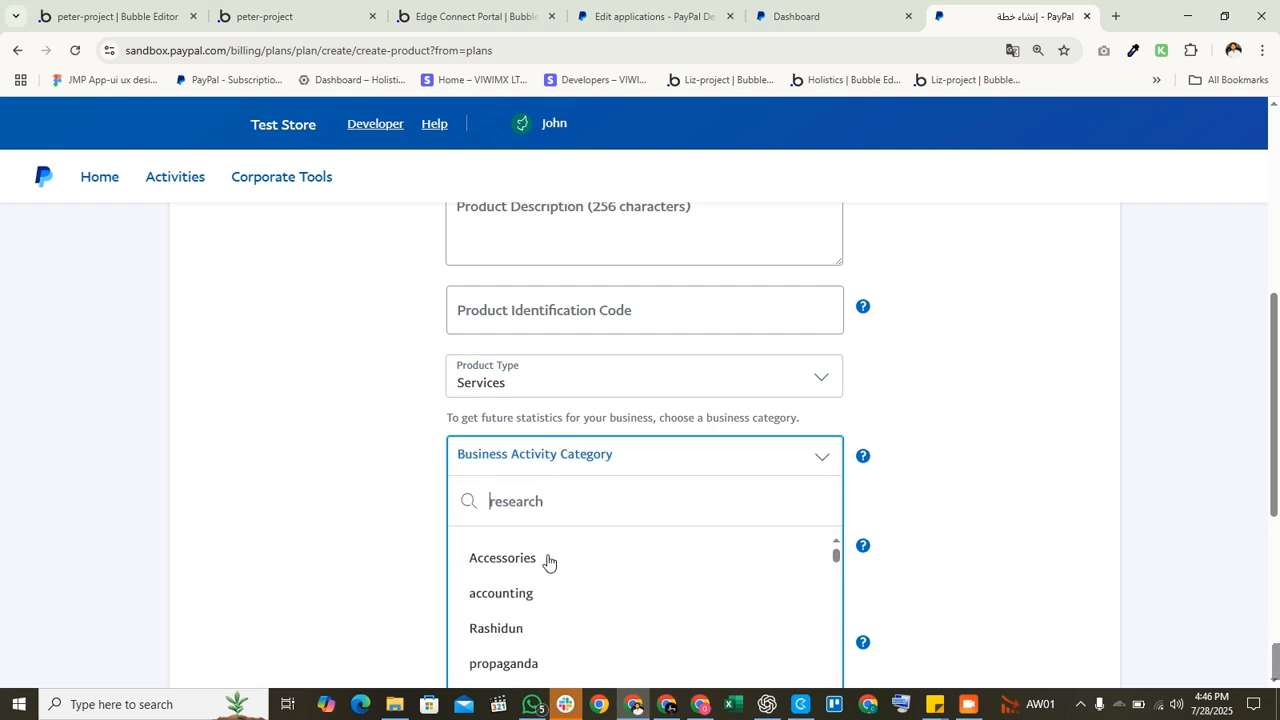
scroll(563, 591, "down", 2)
scroll(970, 535, "down", 1)
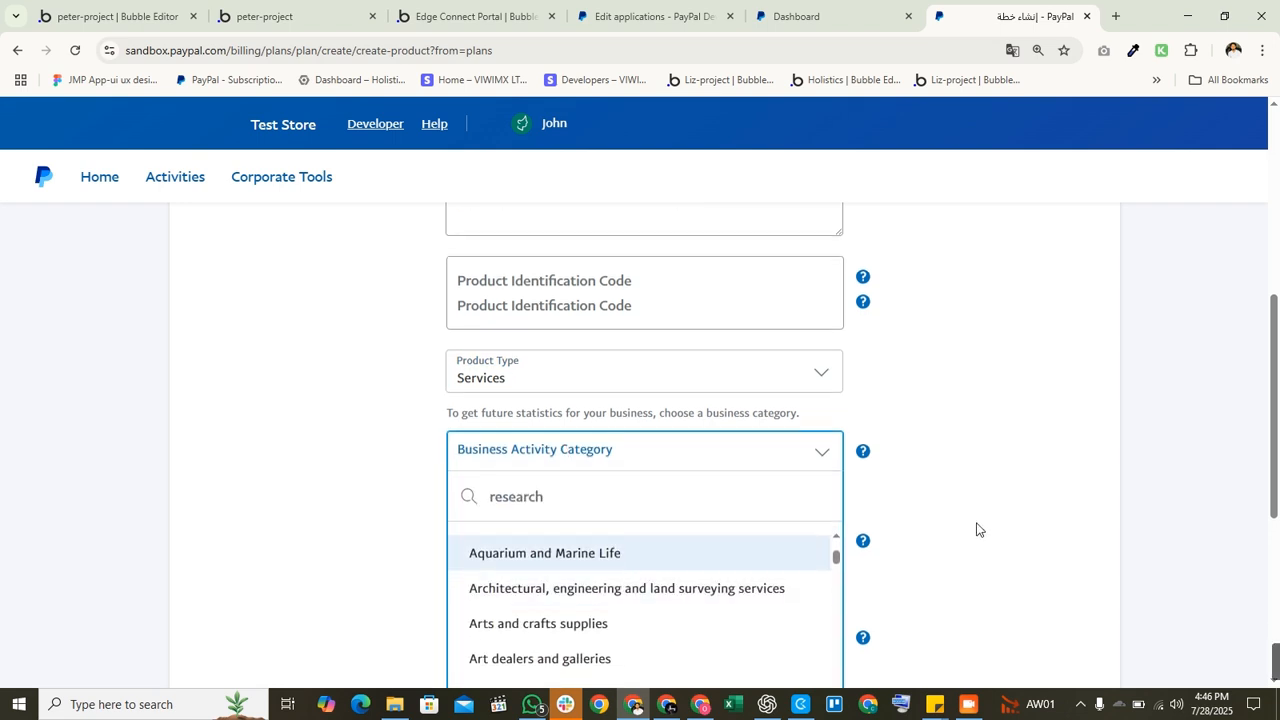
scroll(640, 540, "down", 2)
scroll(600, 545, "down", 6)
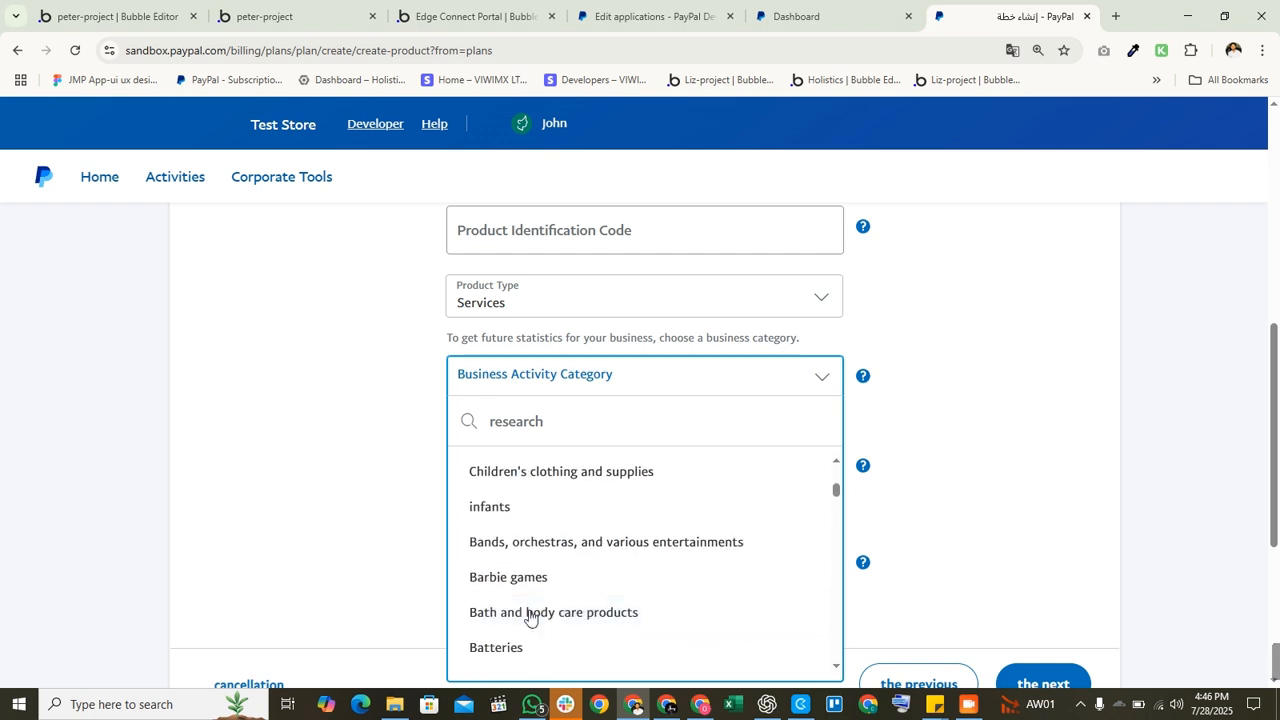
scroll(554, 540, "down", 3)
scroll(557, 603, "down", 5)
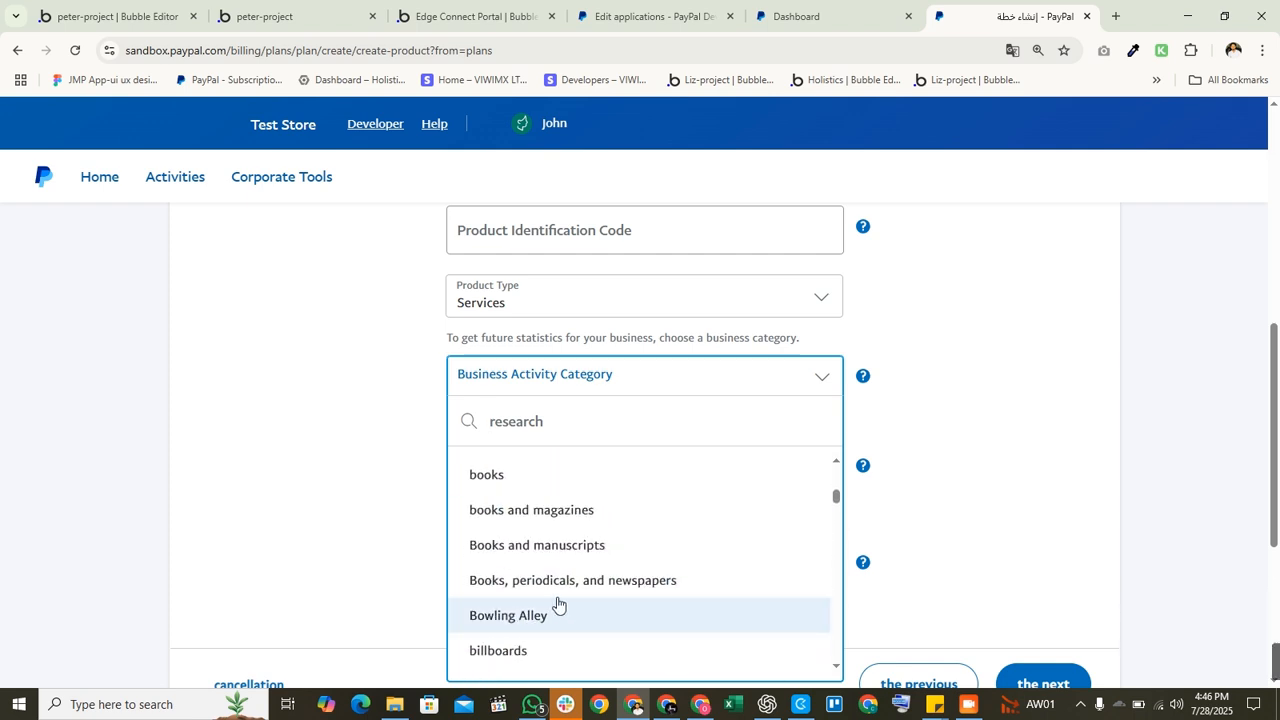
left_click(521, 606)
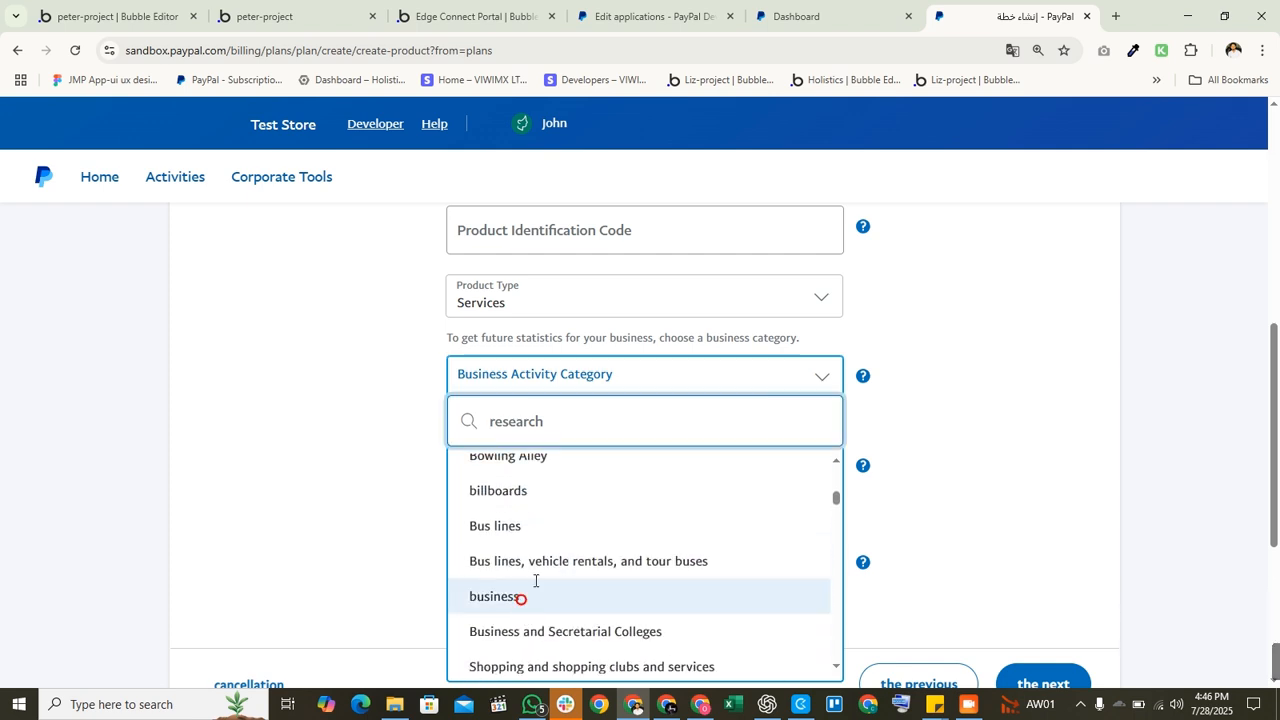
scroll(628, 494, "down", 1)
left_click(614, 323)
left_click(573, 379)
scroll(442, 487, "up", 2)
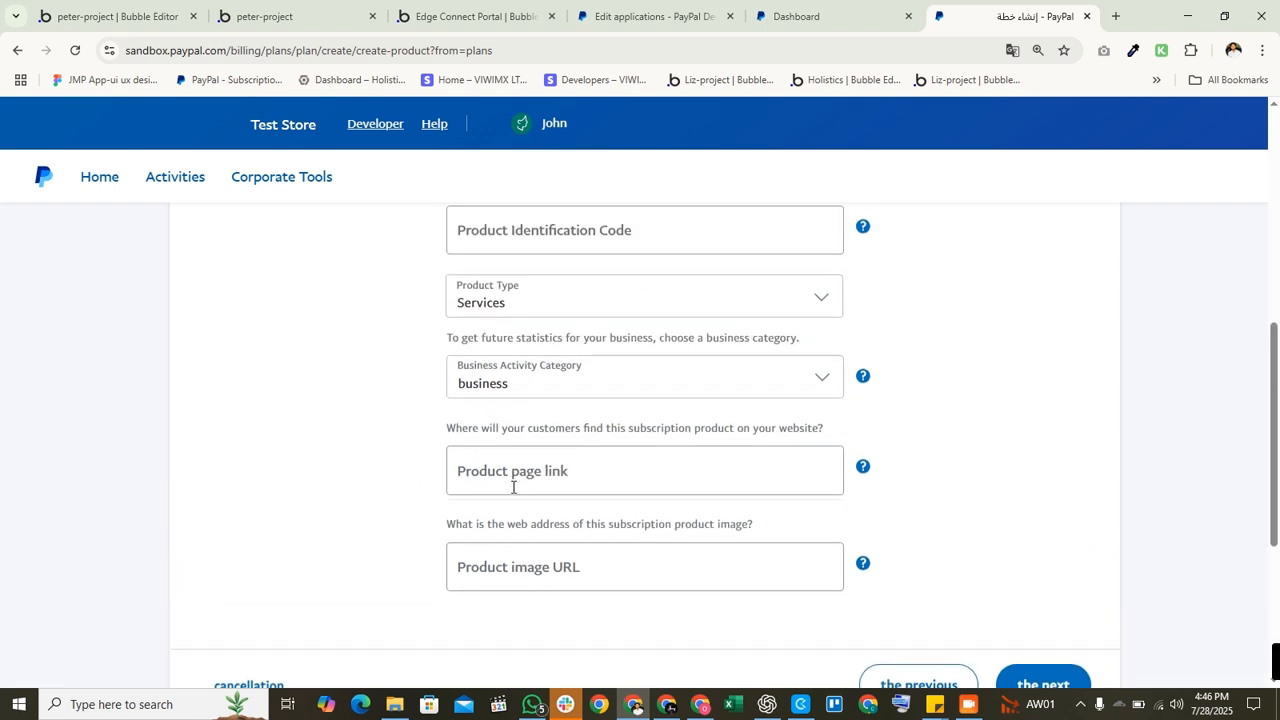
scroll(528, 432, "down", 2)
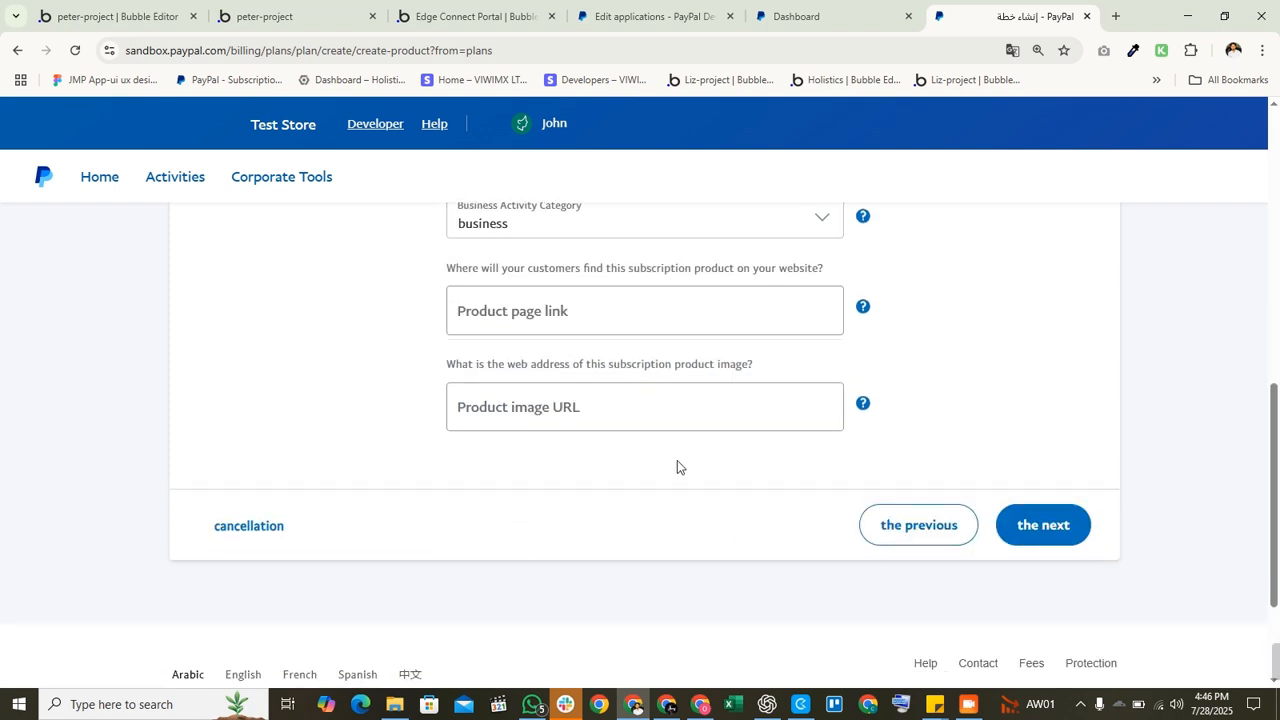
left_click(1034, 537)
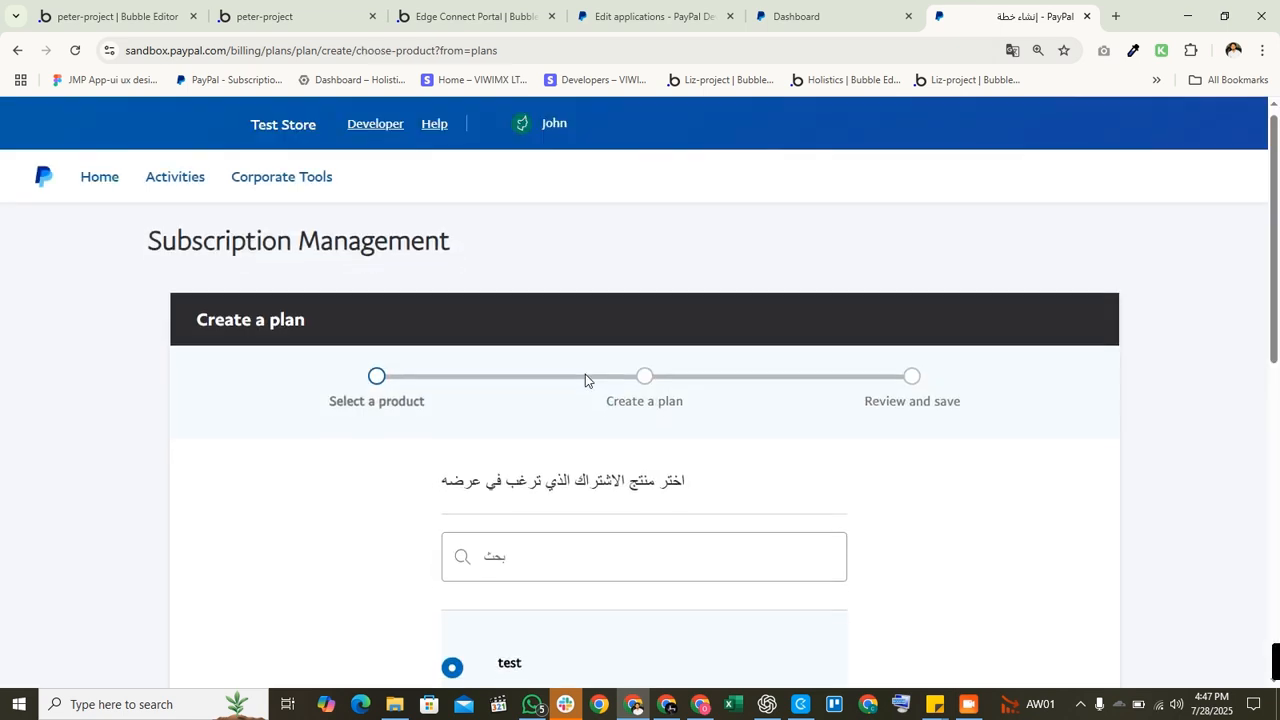
Step: Choose the 'test' product and the Fixed pricing plan type
scroll(571, 420, "down", 3)
scroll(537, 431, "down", 2)
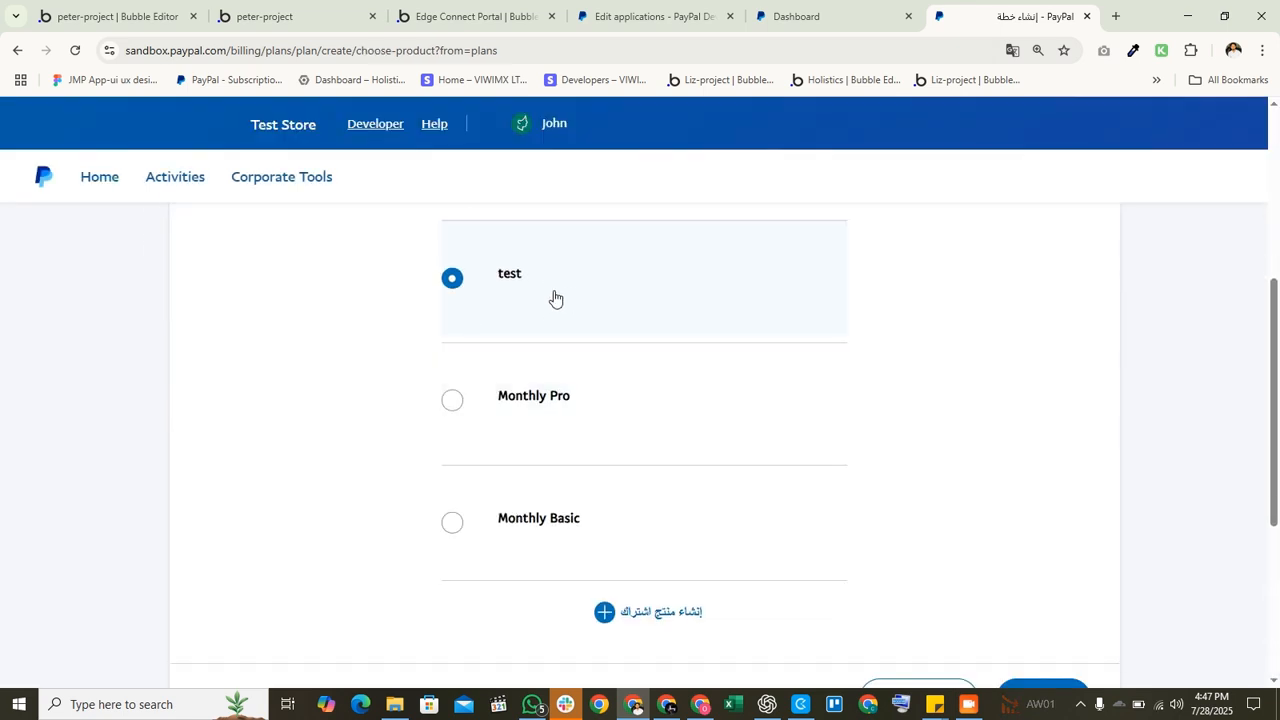
scroll(578, 276, "down", 3)
scroll(863, 427, "up", 3)
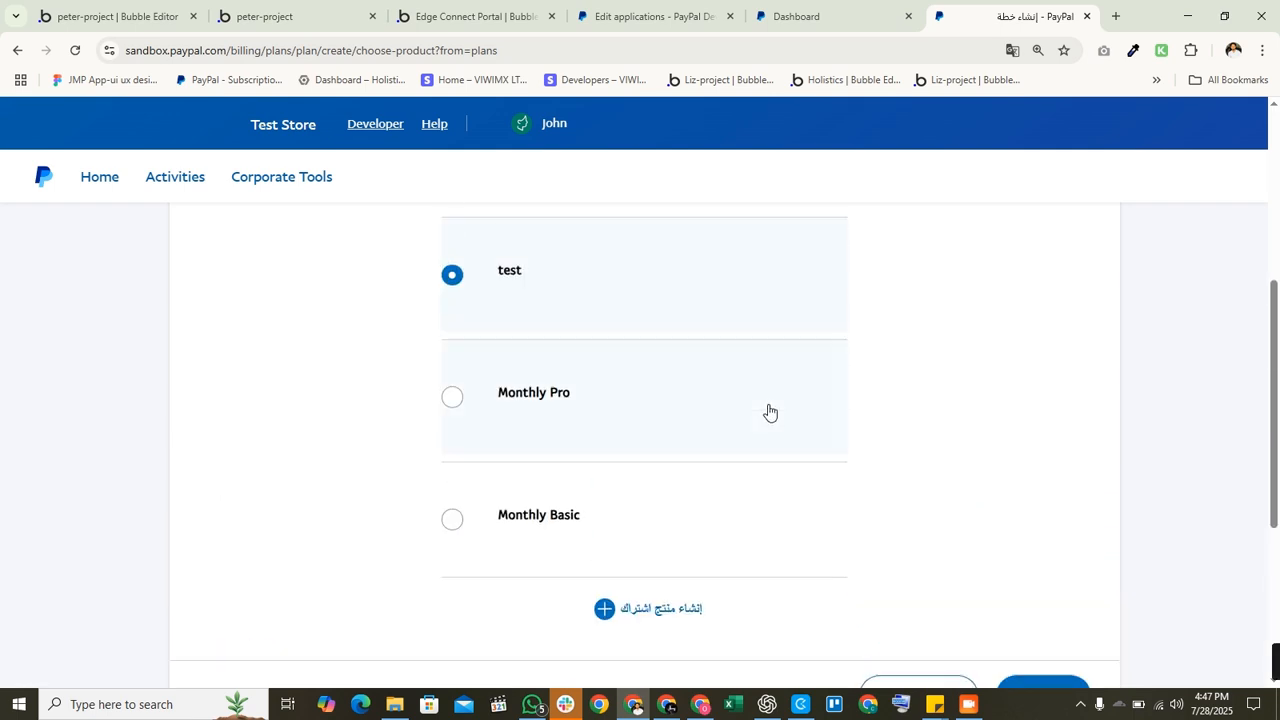
left_click(660, 300)
scroll(1036, 640, "down", 2)
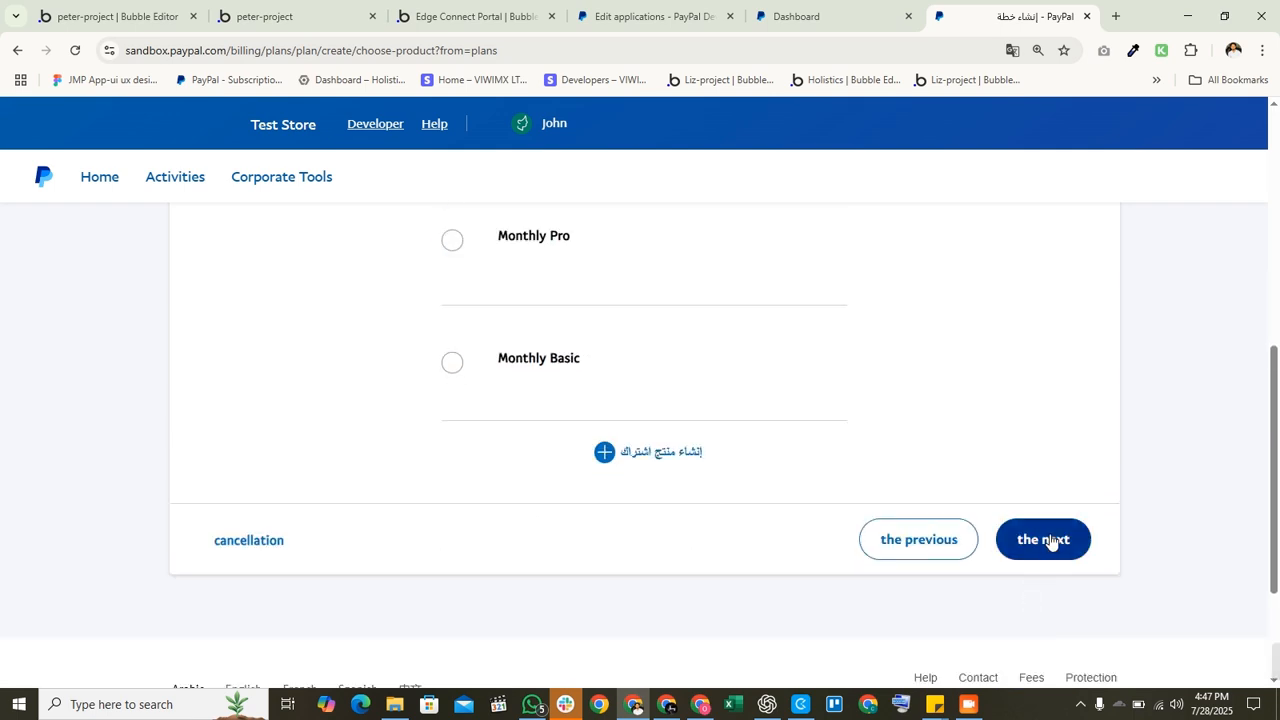
left_click(1048, 541)
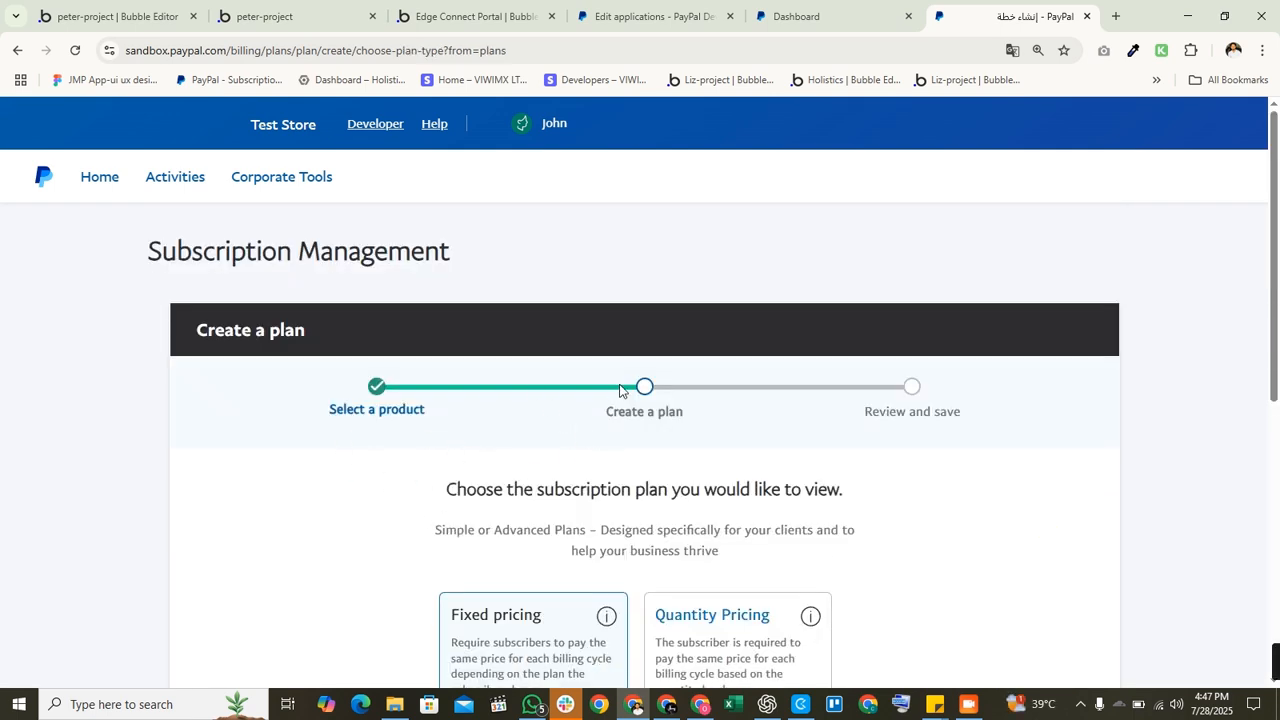
scroll(574, 408, "down", 3)
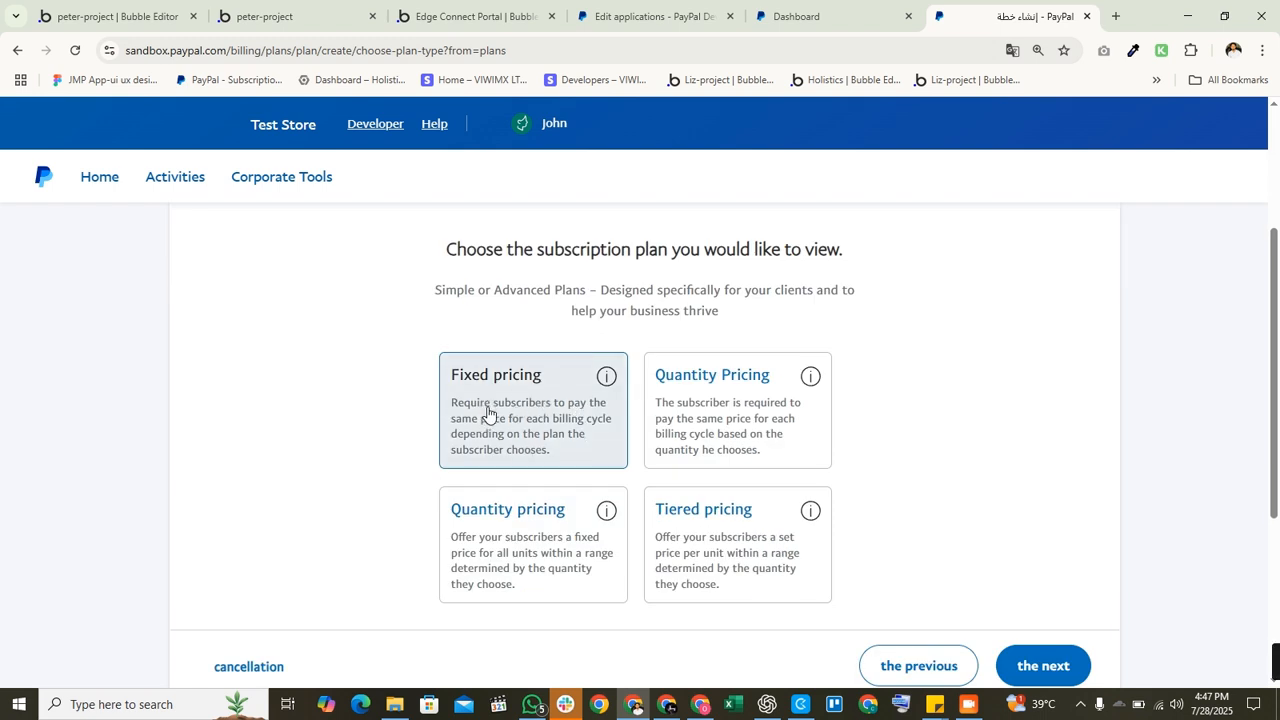
left_click(545, 392)
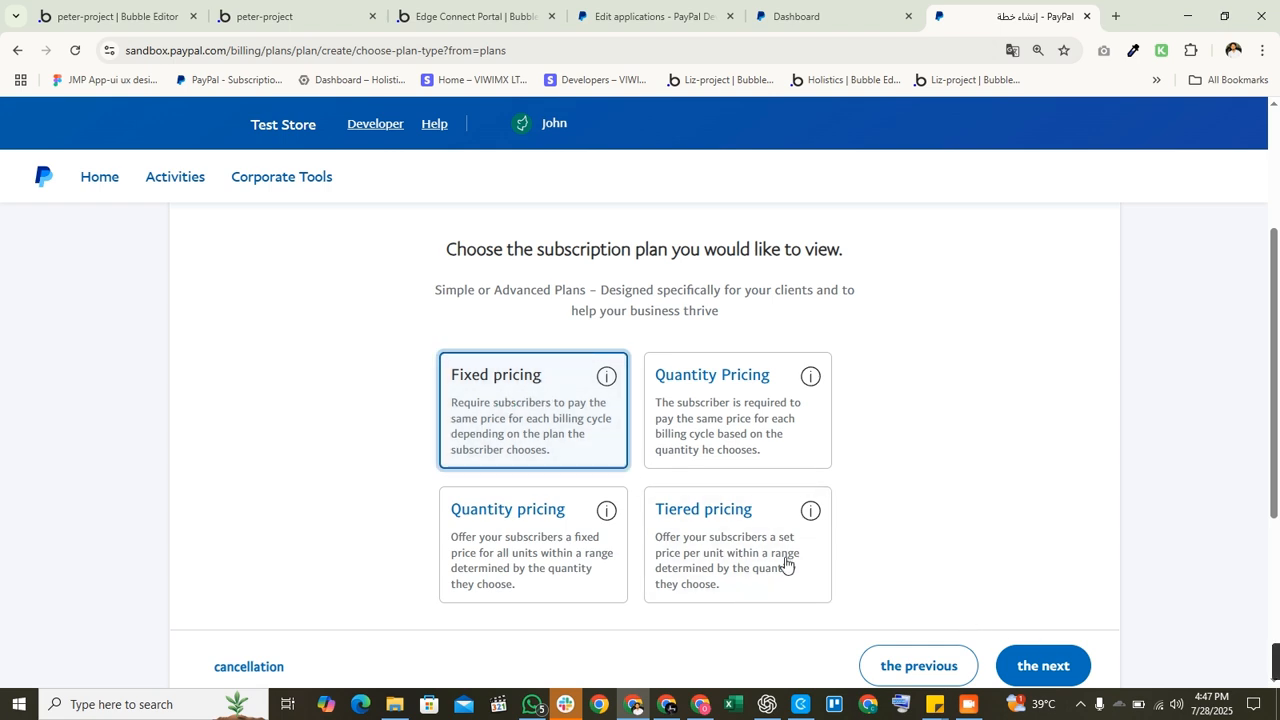
scroll(851, 523, "up", 1)
scroll(974, 549, "down", 3)
left_click(1048, 507)
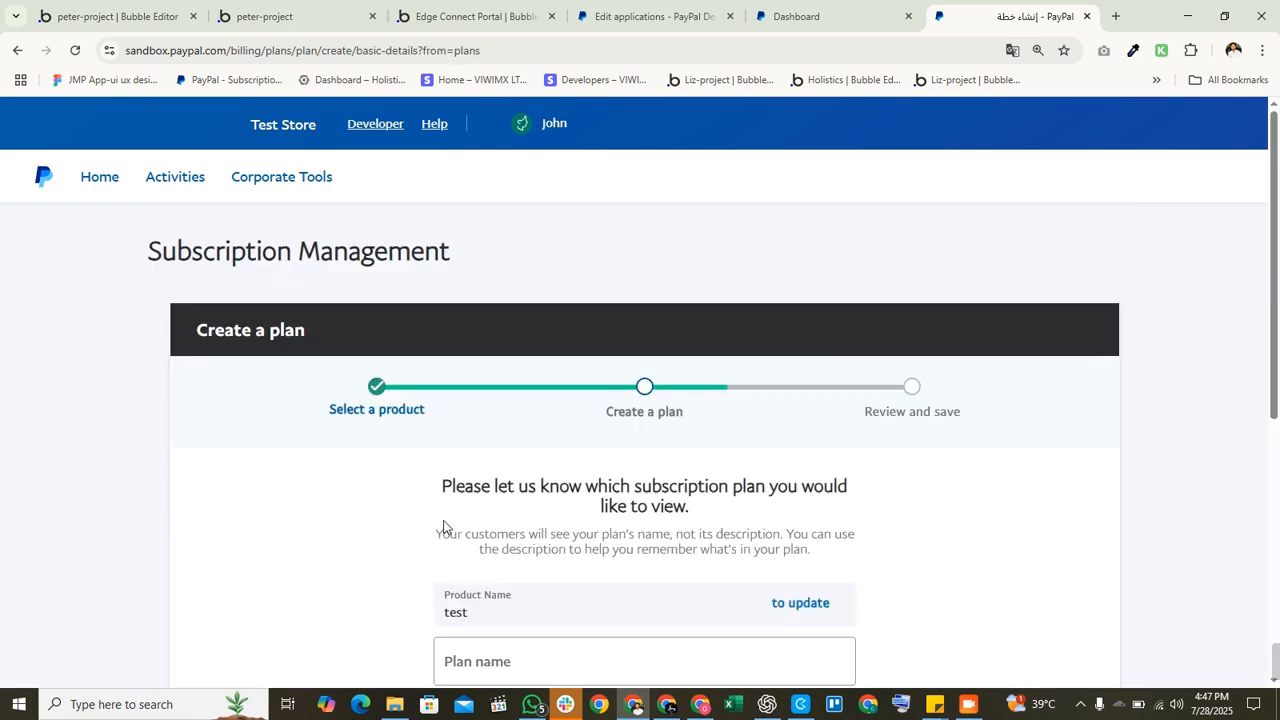
Step: Name the plan 'Monthly plan', leave the description empty, and continue to pricing
scroll(472, 519, "down", 2)
left_click(556, 488)
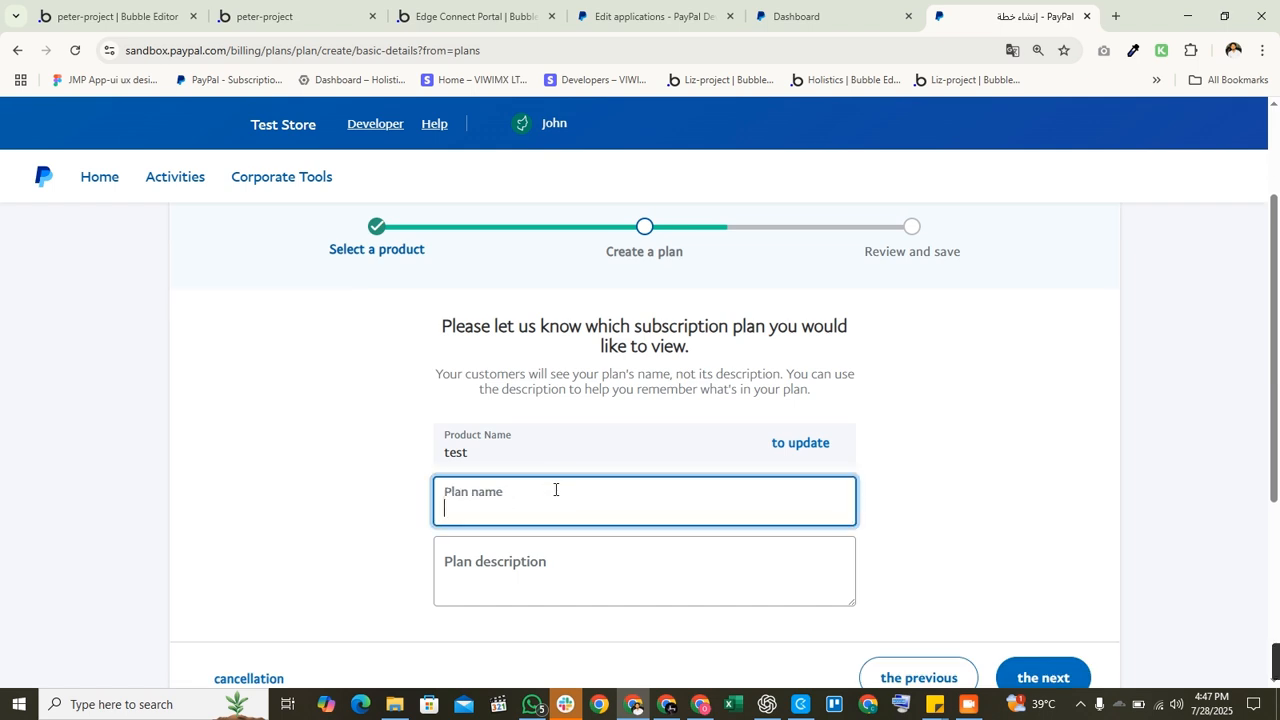
left_click_drag(446, 435, 414, 457)
left_click(476, 515)
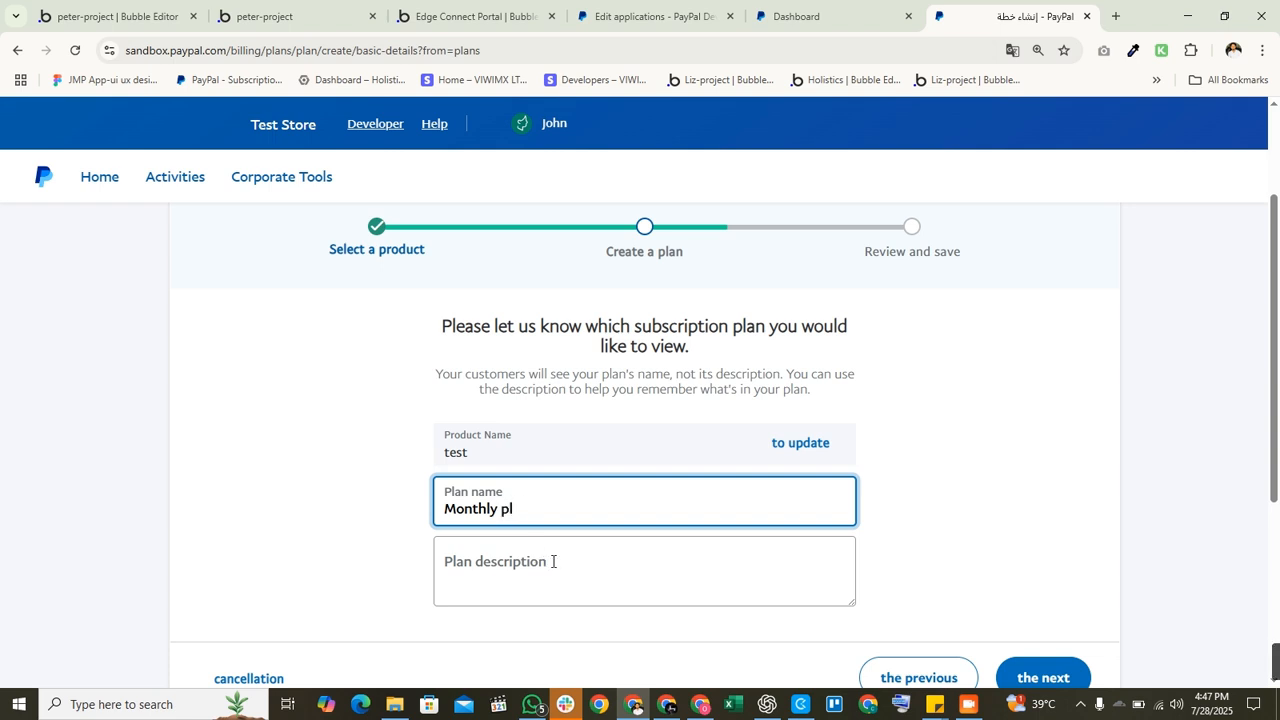
type("n")
left_click(534, 600)
scroll(1074, 654, "down", 2)
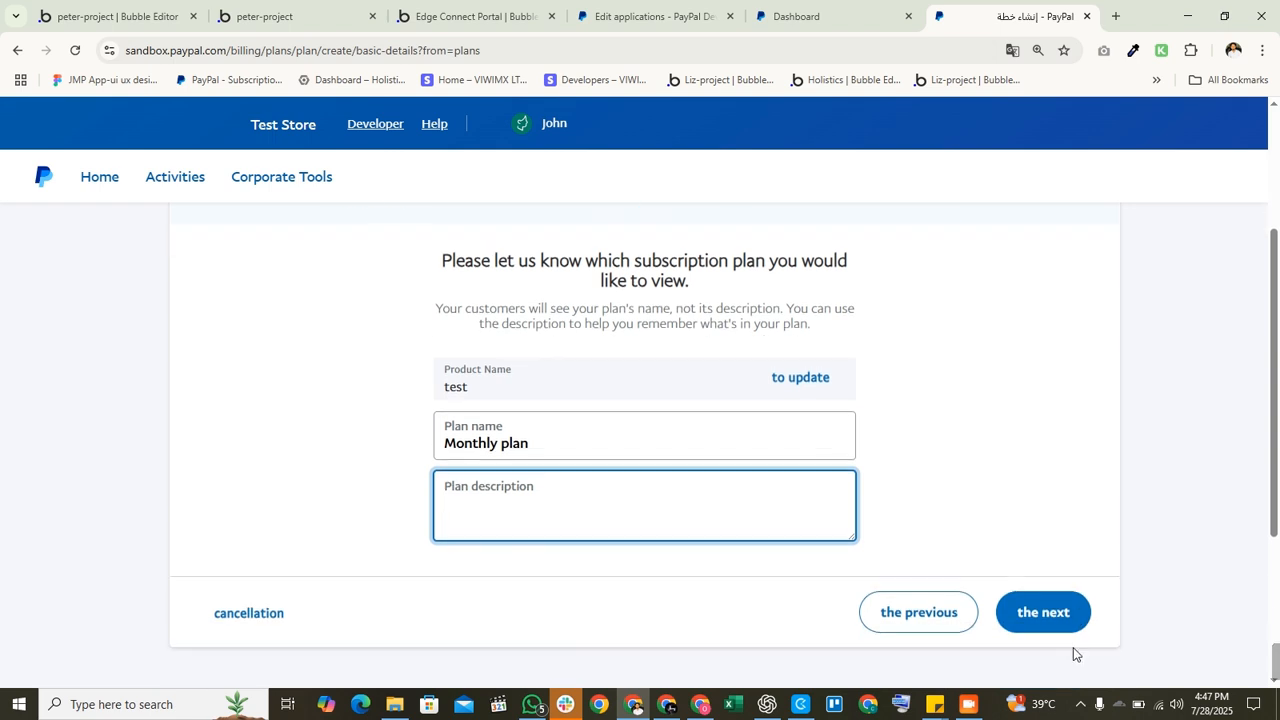
left_click(1072, 548)
left_click(1063, 518)
scroll(623, 506, "down", 2)
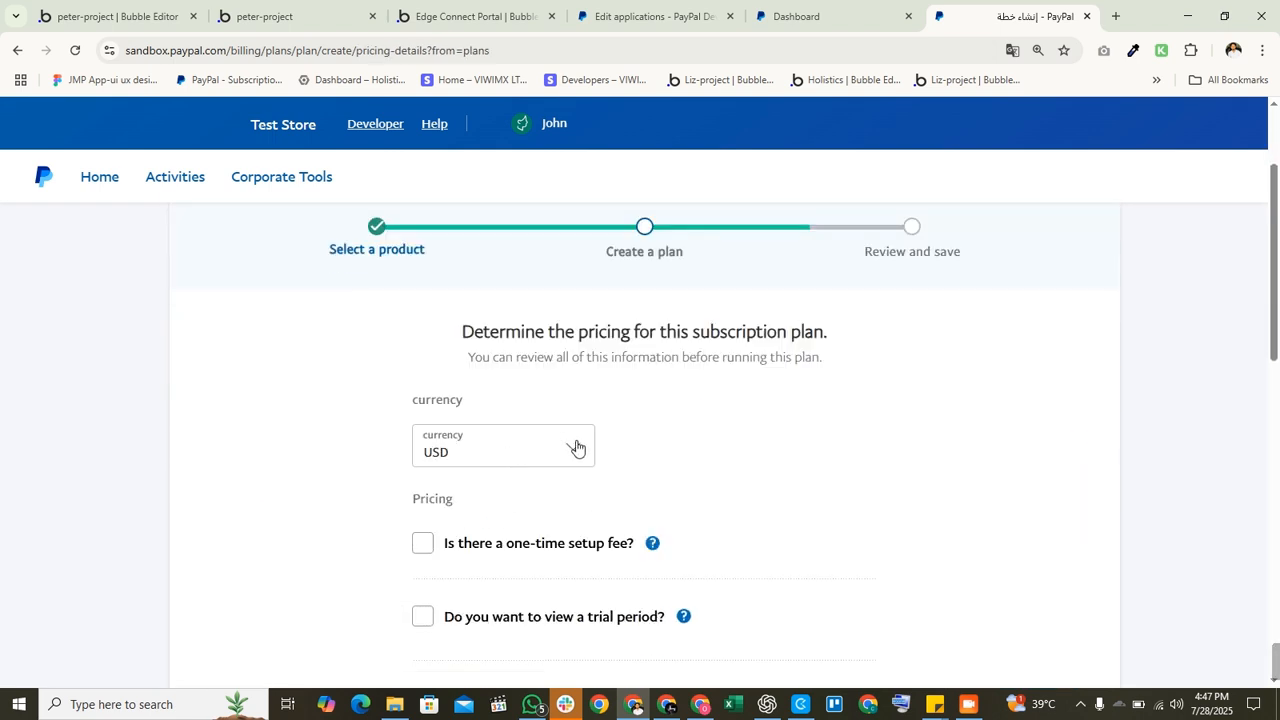
Step: Enter USD 50 as the Monthly plan's price
scroll(457, 423, "down", 2)
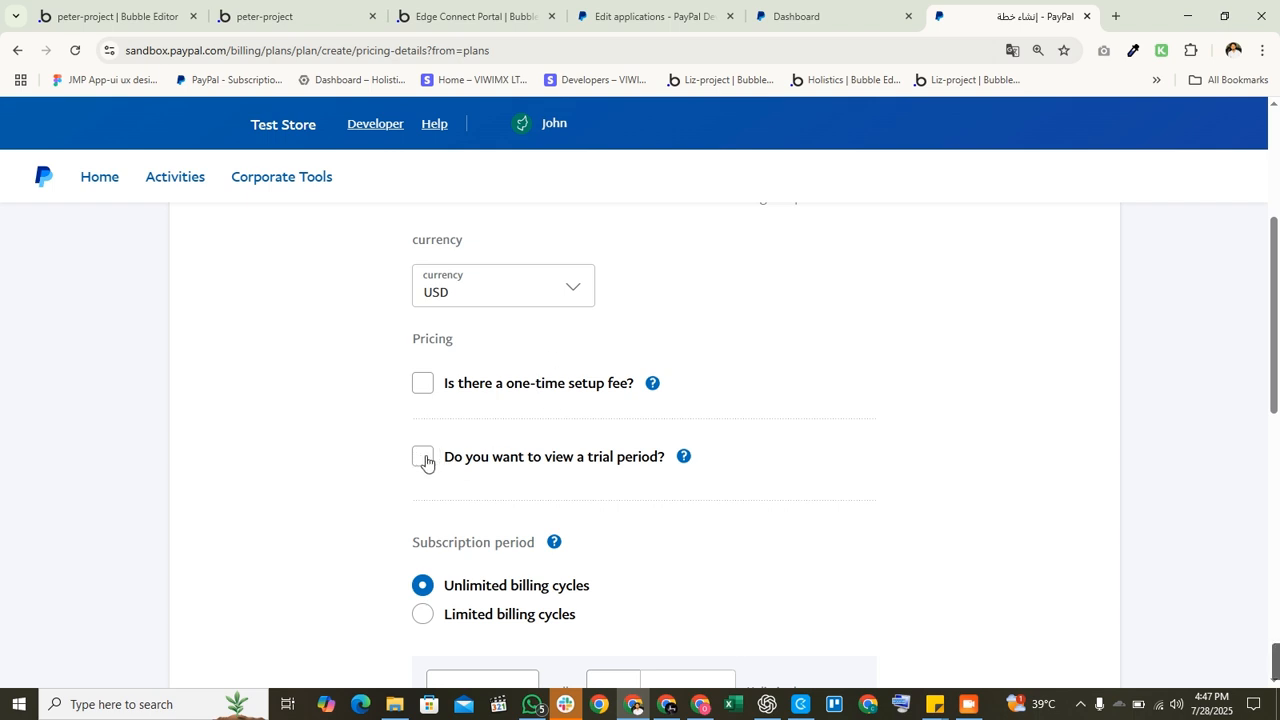
scroll(426, 461, "down", 1)
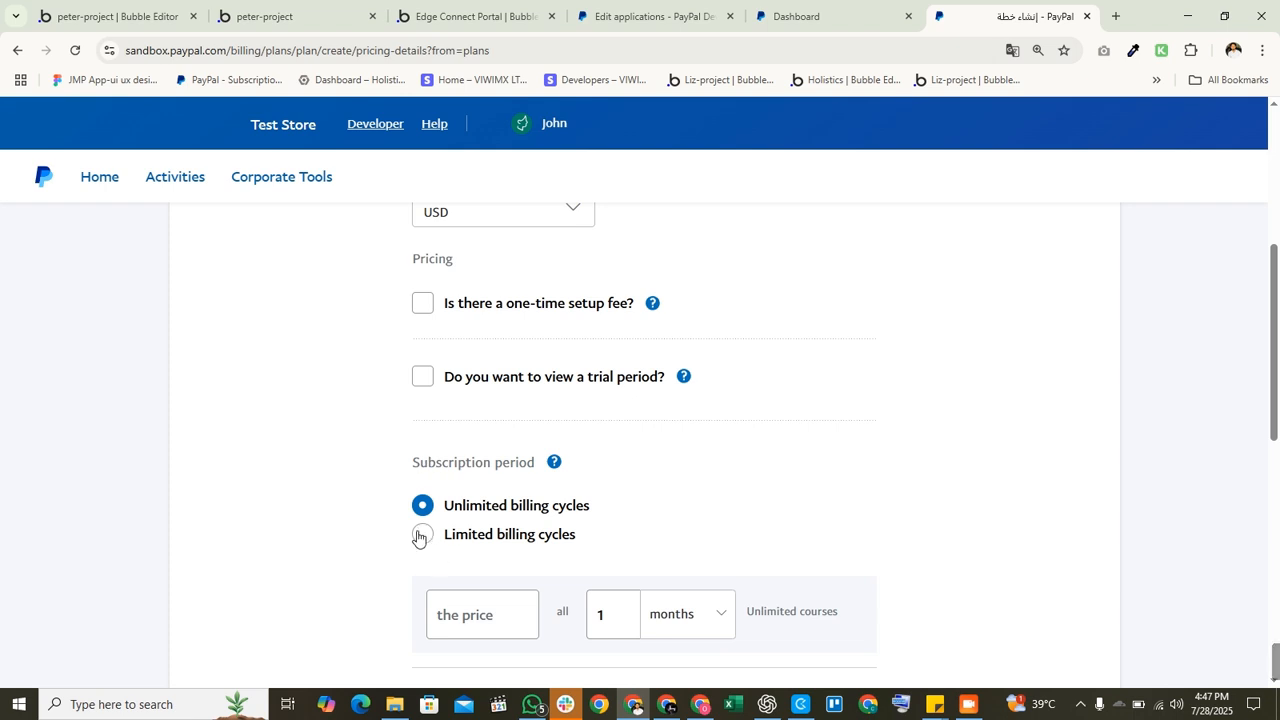
left_click(488, 611)
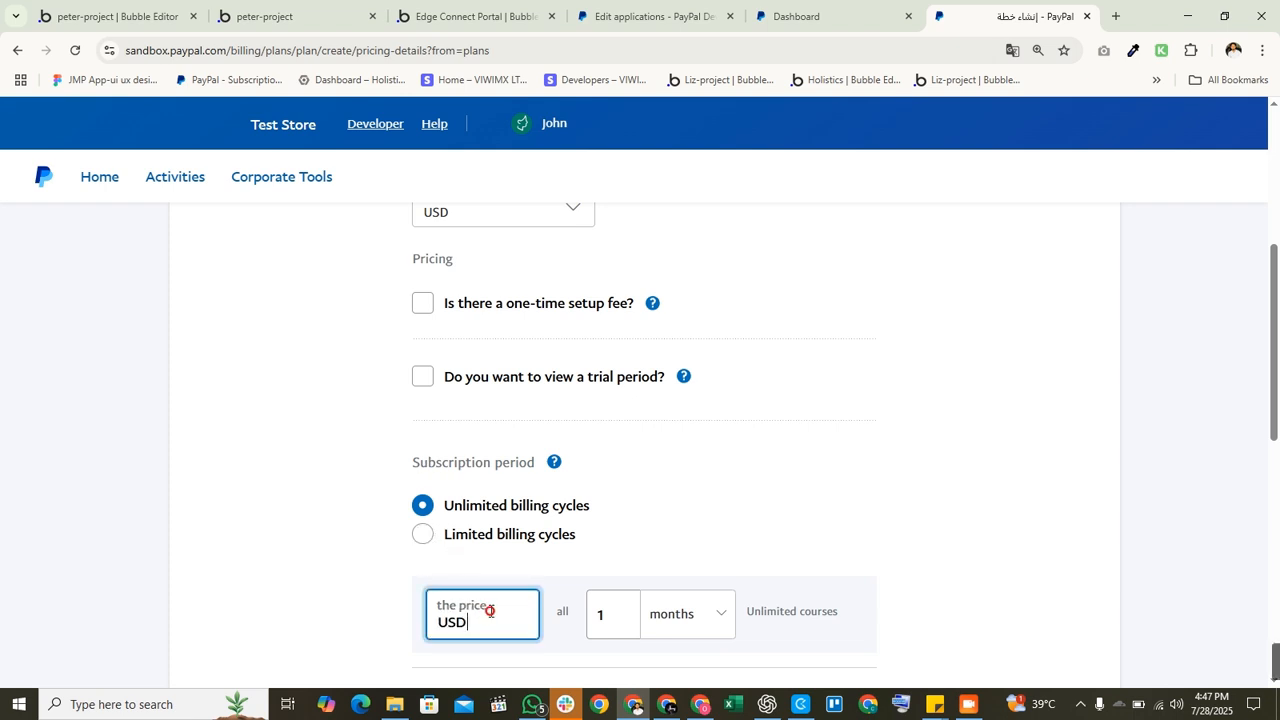
type("590")
type("0")
left_click(711, 511)
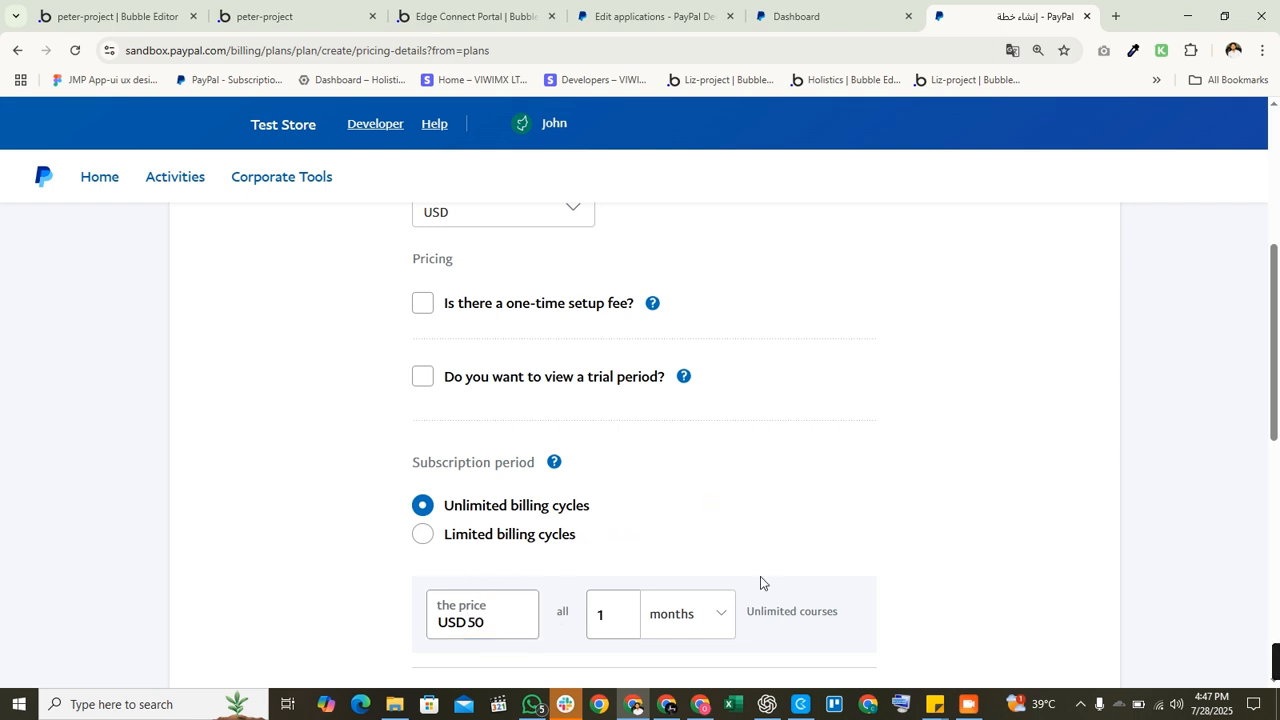
Step: Keep the billing interval at every 1 month and review the remaining billing options
scroll(735, 500, "down", 2)
mouse_move(681, 459)
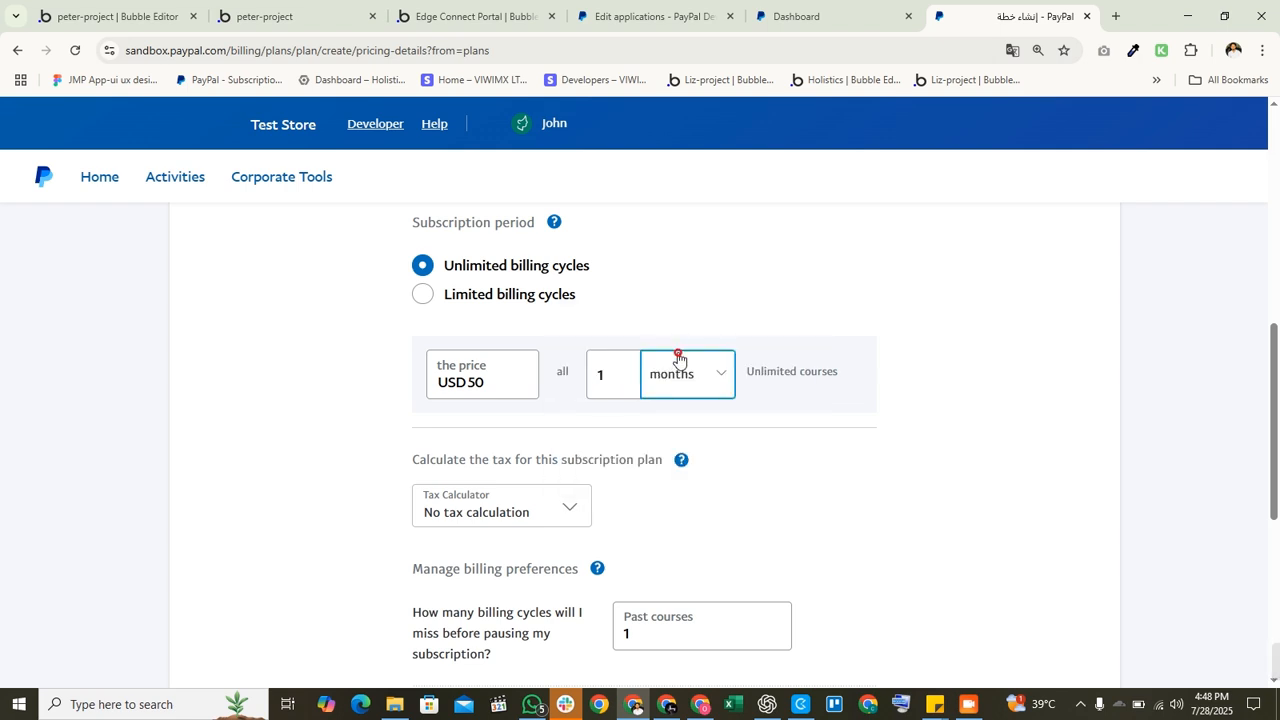
left_click(678, 380)
left_click(770, 509)
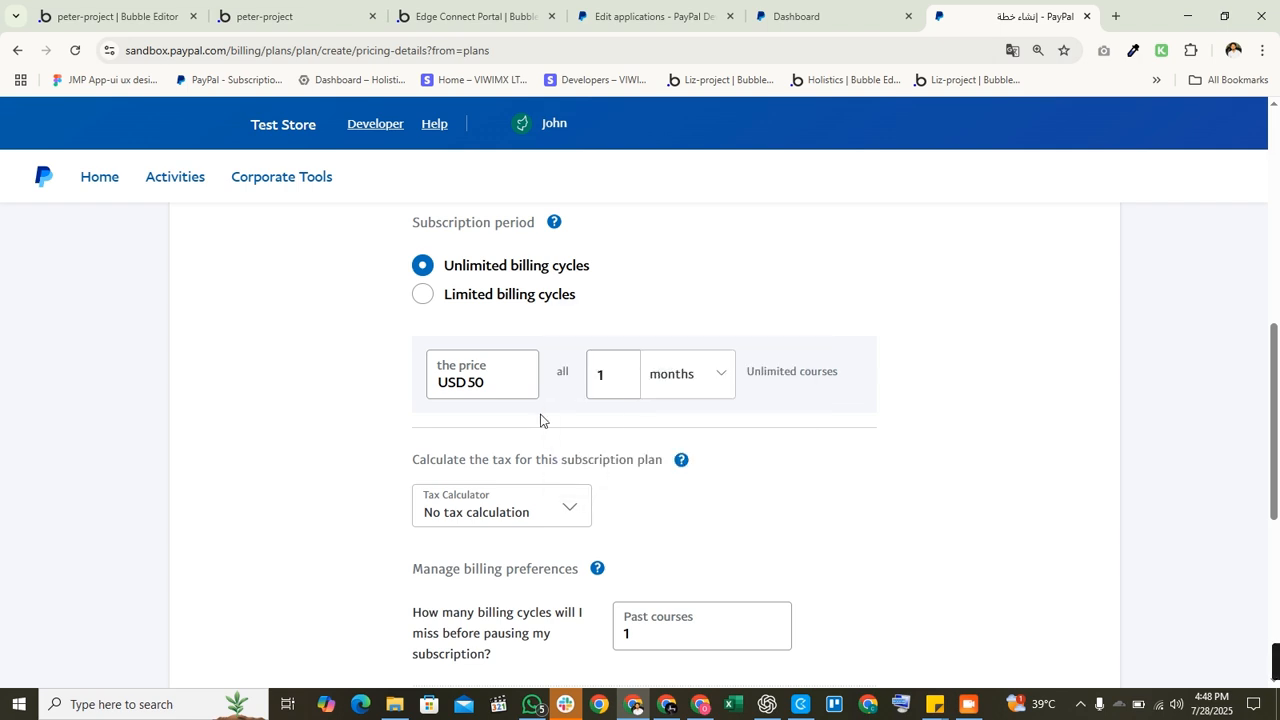
double_click(612, 374)
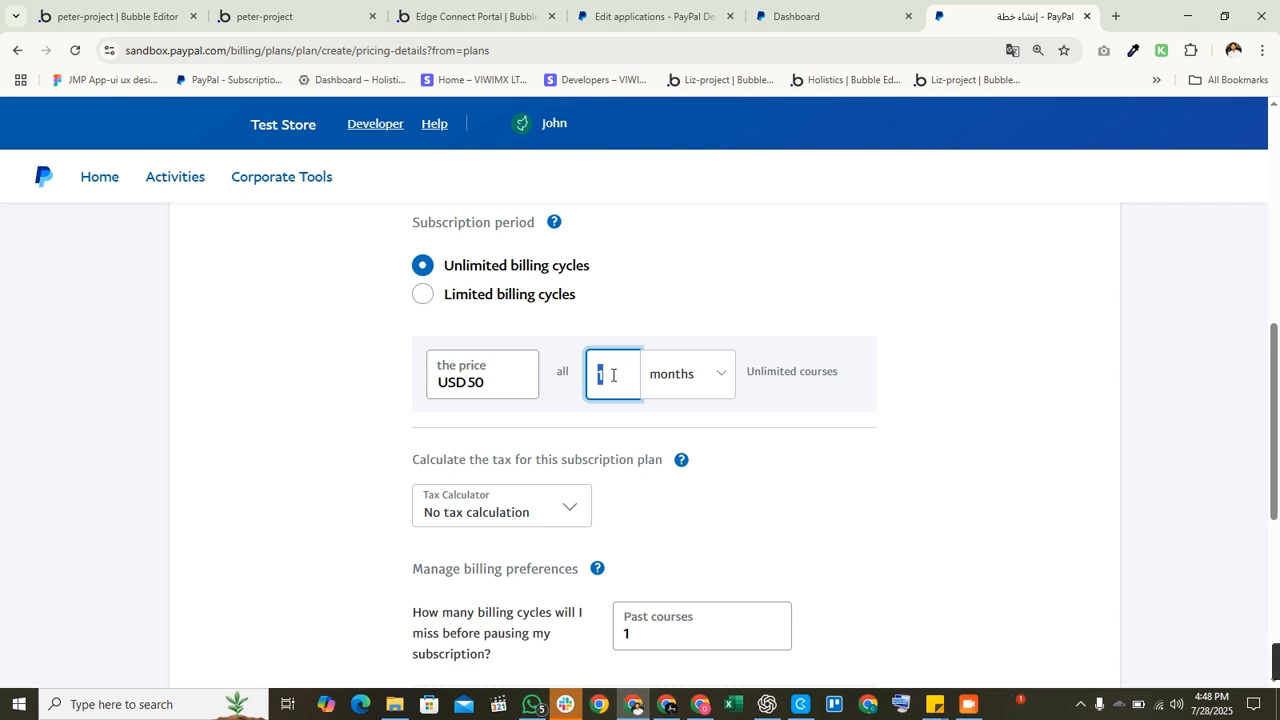
double_click(495, 383)
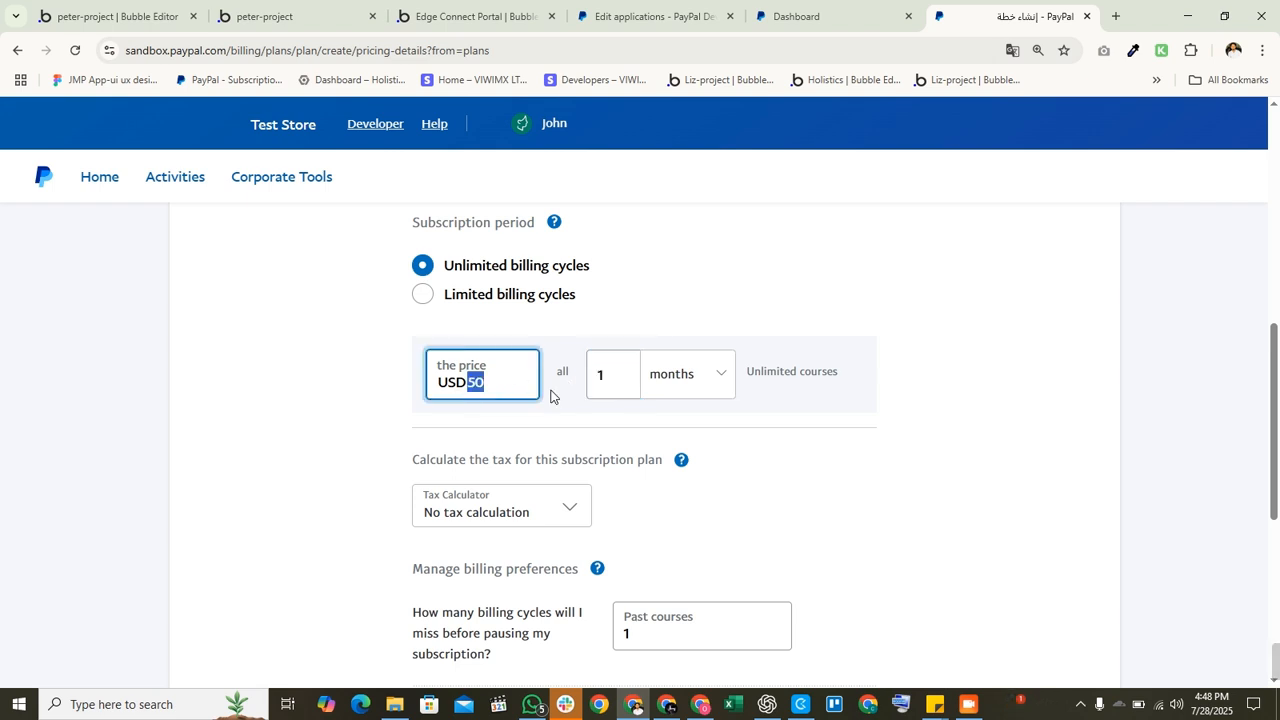
double_click(614, 377)
left_click(822, 488)
left_click(728, 396)
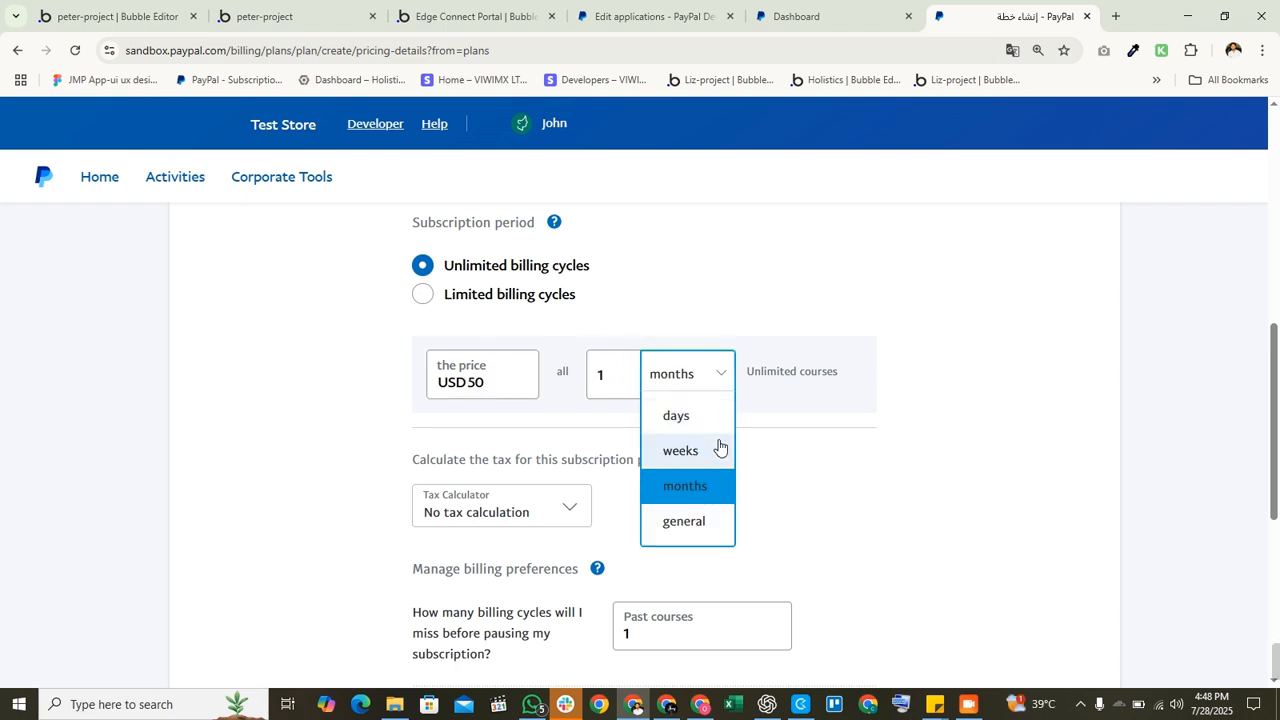
left_click(772, 466)
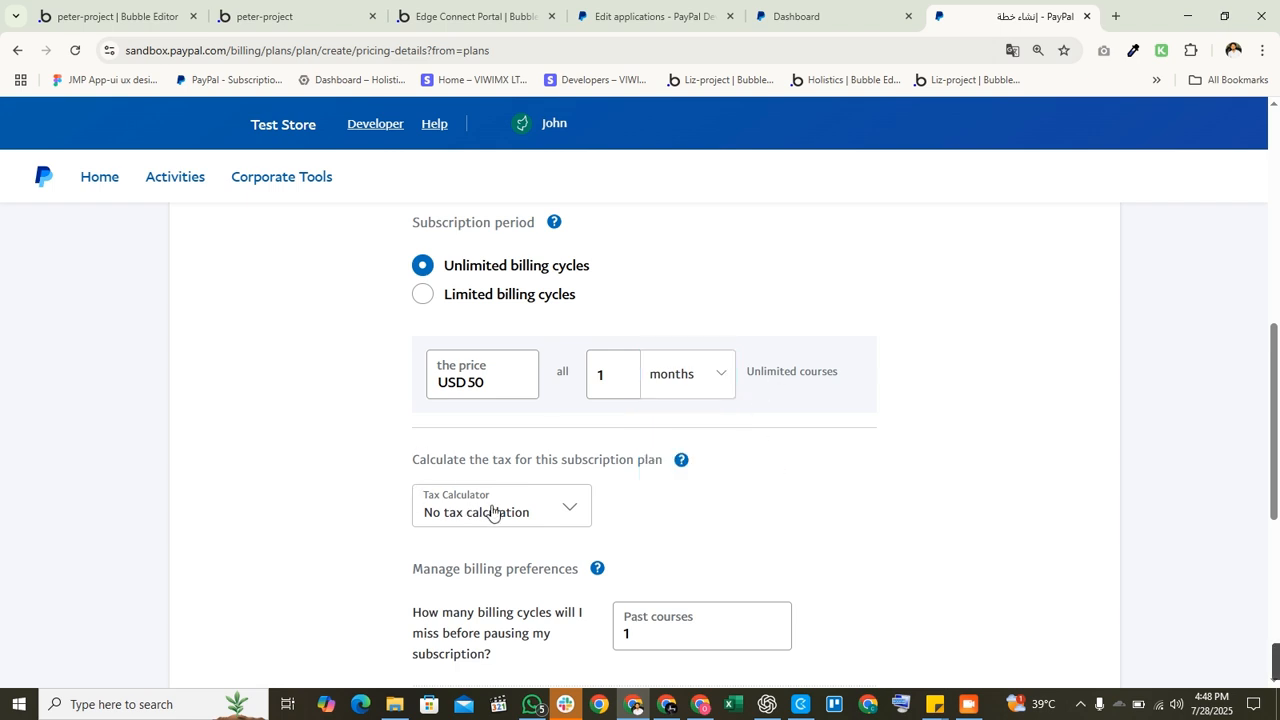
scroll(491, 512, "down", 3)
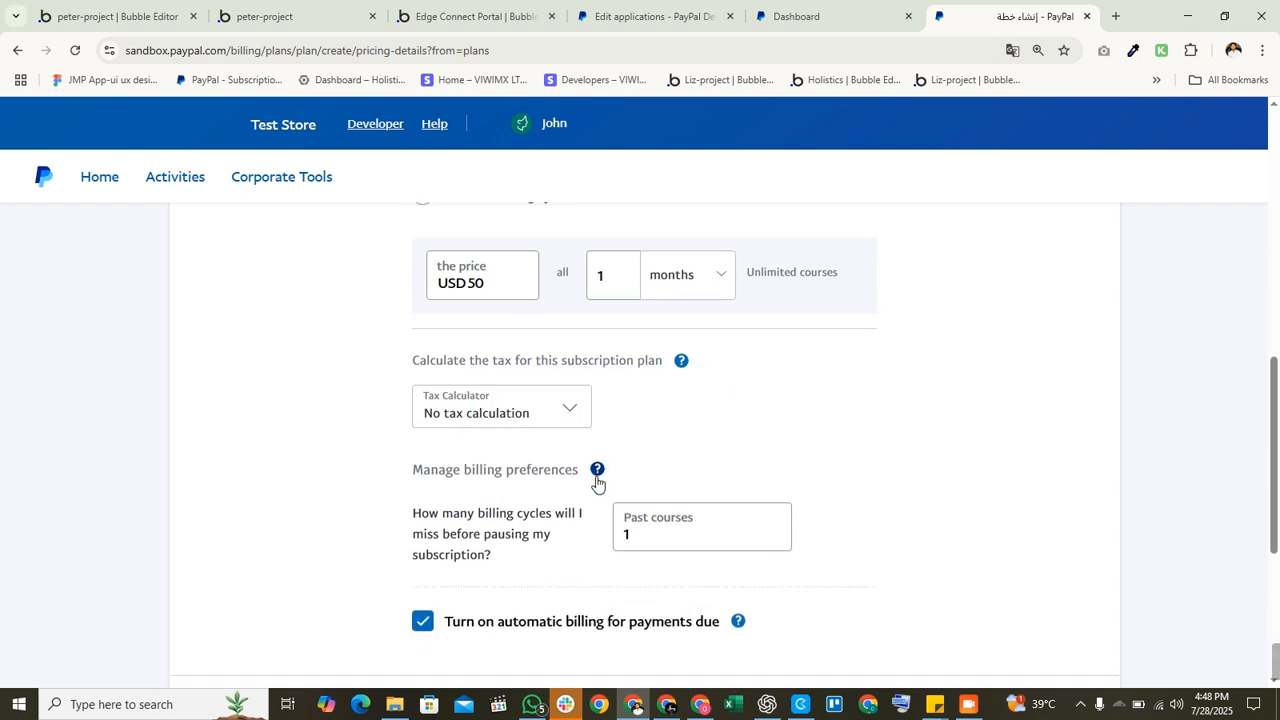
scroll(531, 280, "up", 4)
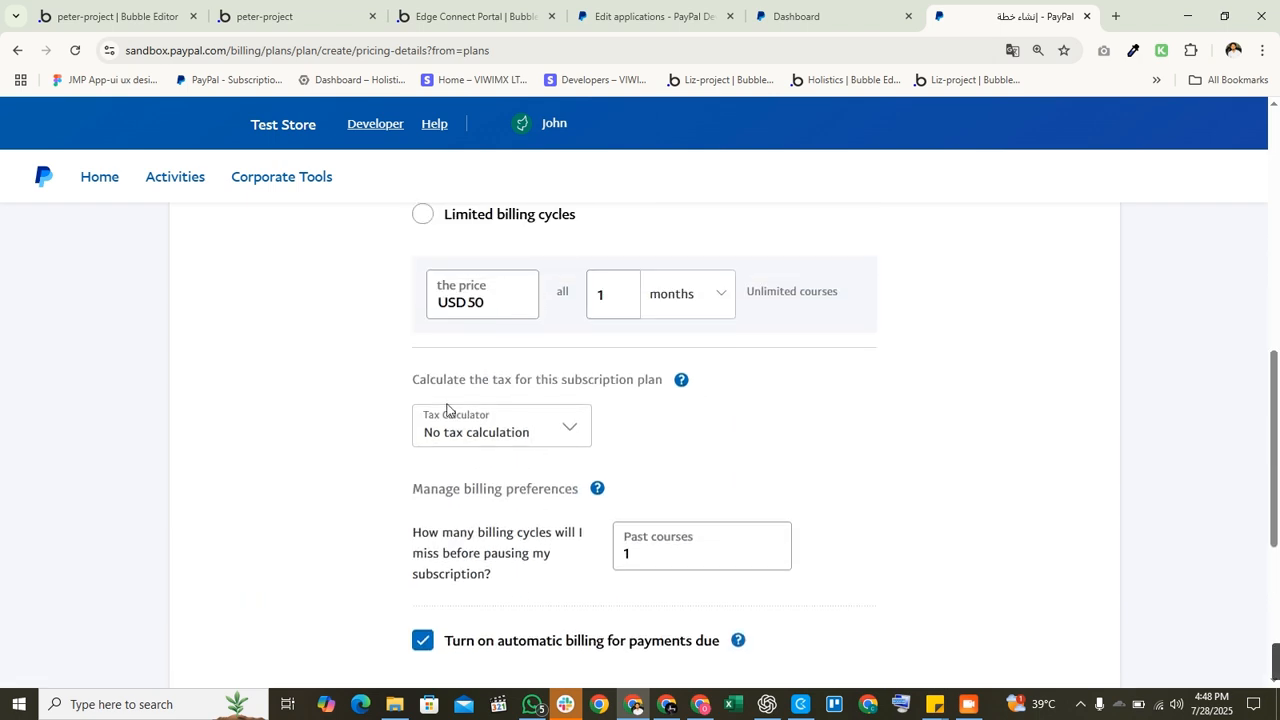
scroll(575, 560, "down", 2)
scroll(990, 620, "down", 2)
Step: Continue to the plan review page and copy the test product's ID
left_click(1043, 571)
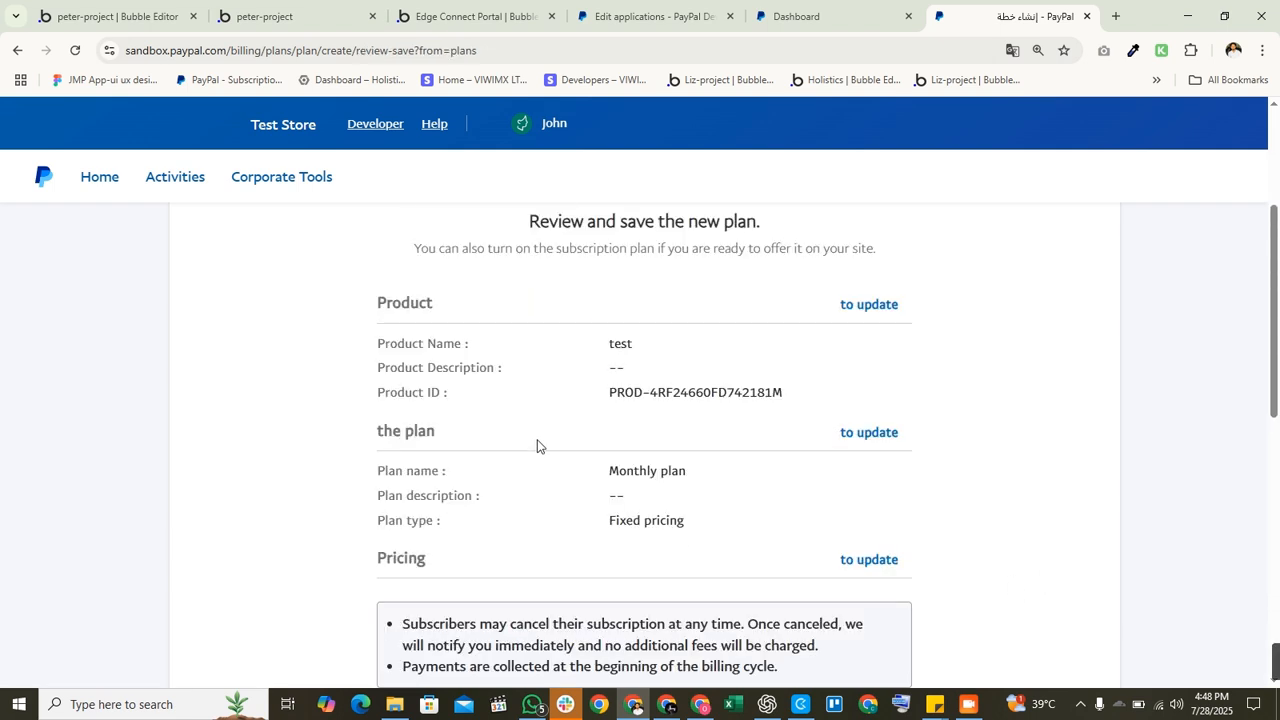
scroll(669, 470, "down", 5)
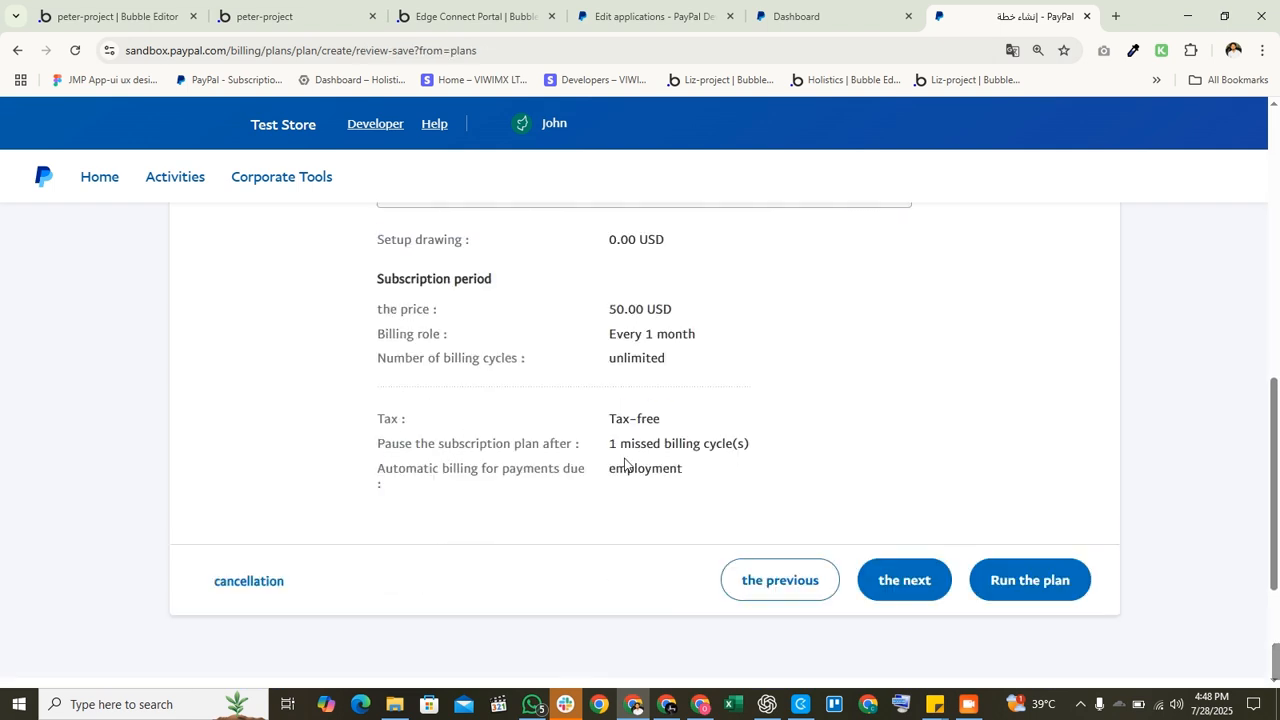
scroll(623, 466, "up", 4)
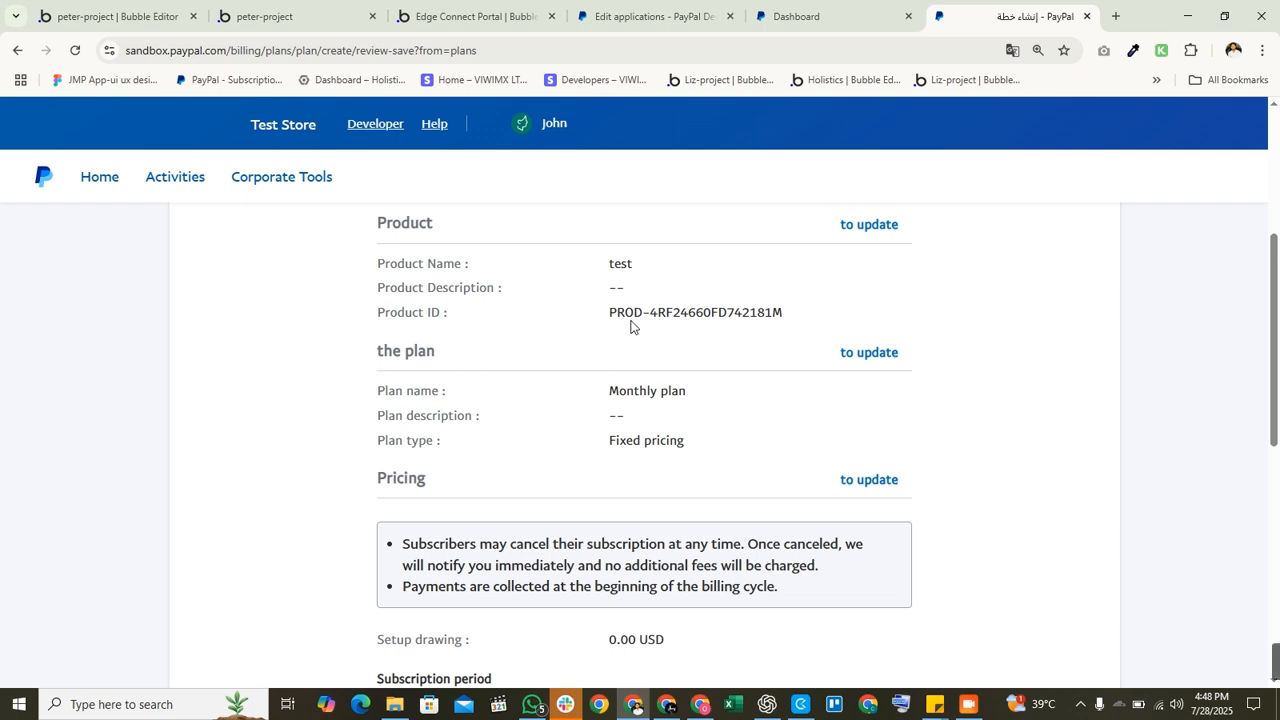
mouse_move(616, 316)
left_mouse_down()
mouse_move(790, 316)
mouse_move(618, 318)
left_mouse_up()
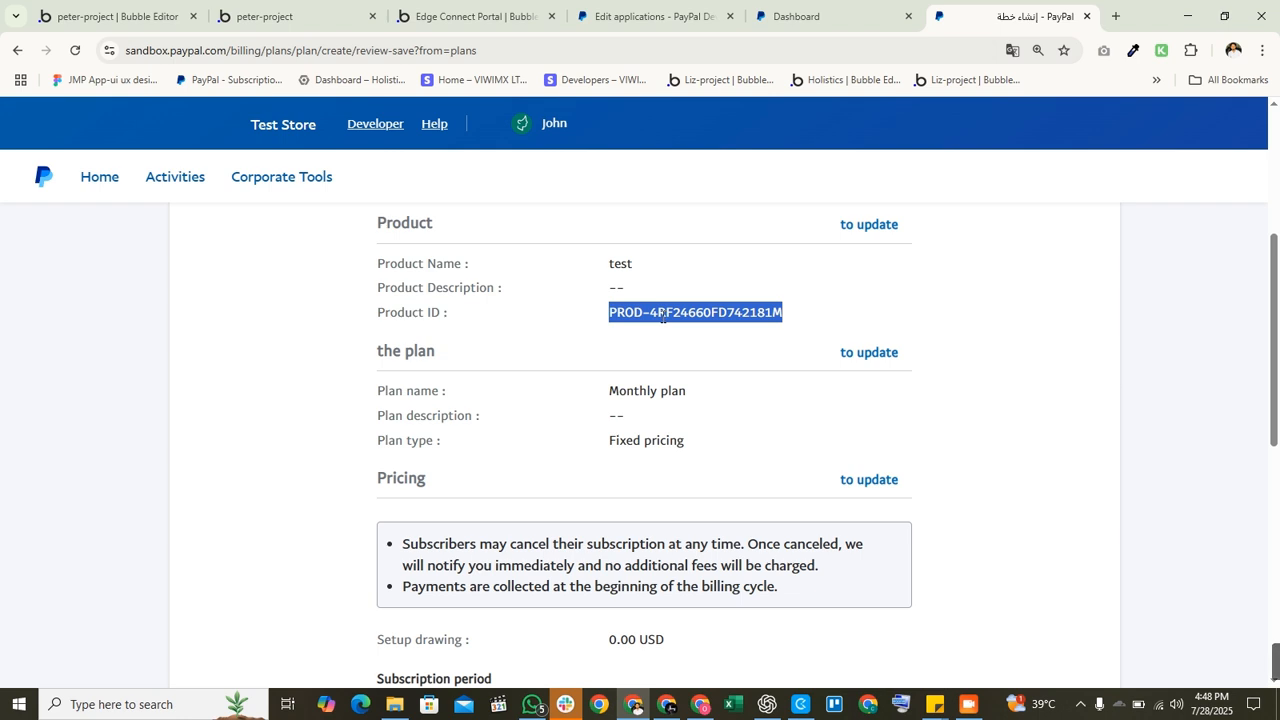
Step: Save the Monthly plan on the test product as a draft
scroll(662, 316, "down", 5)
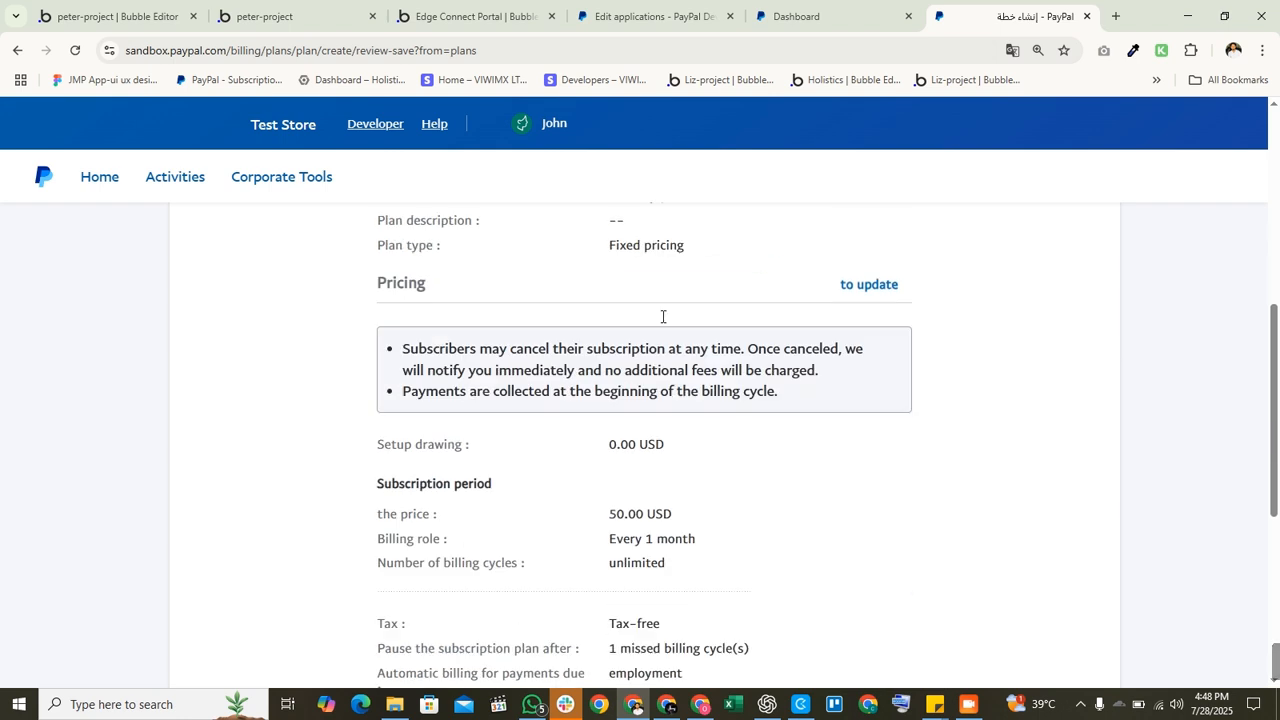
scroll(634, 382, "up", 8)
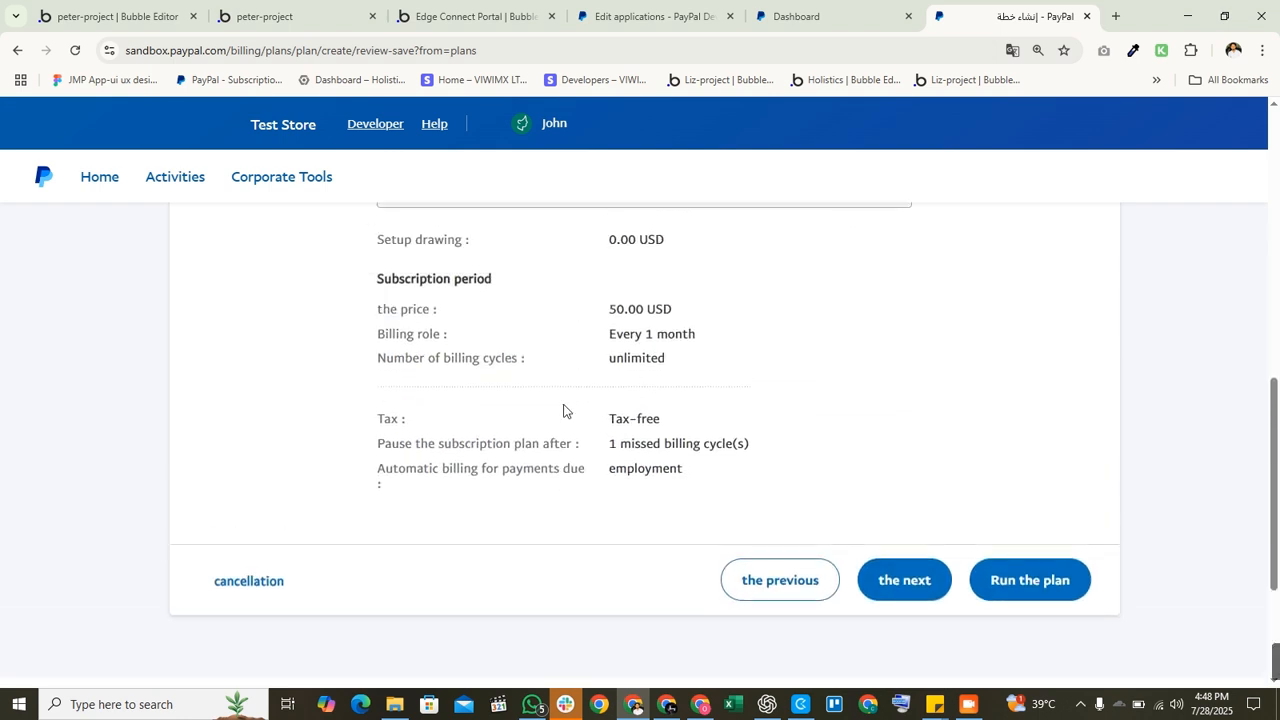
scroll(820, 527, "down", 6)
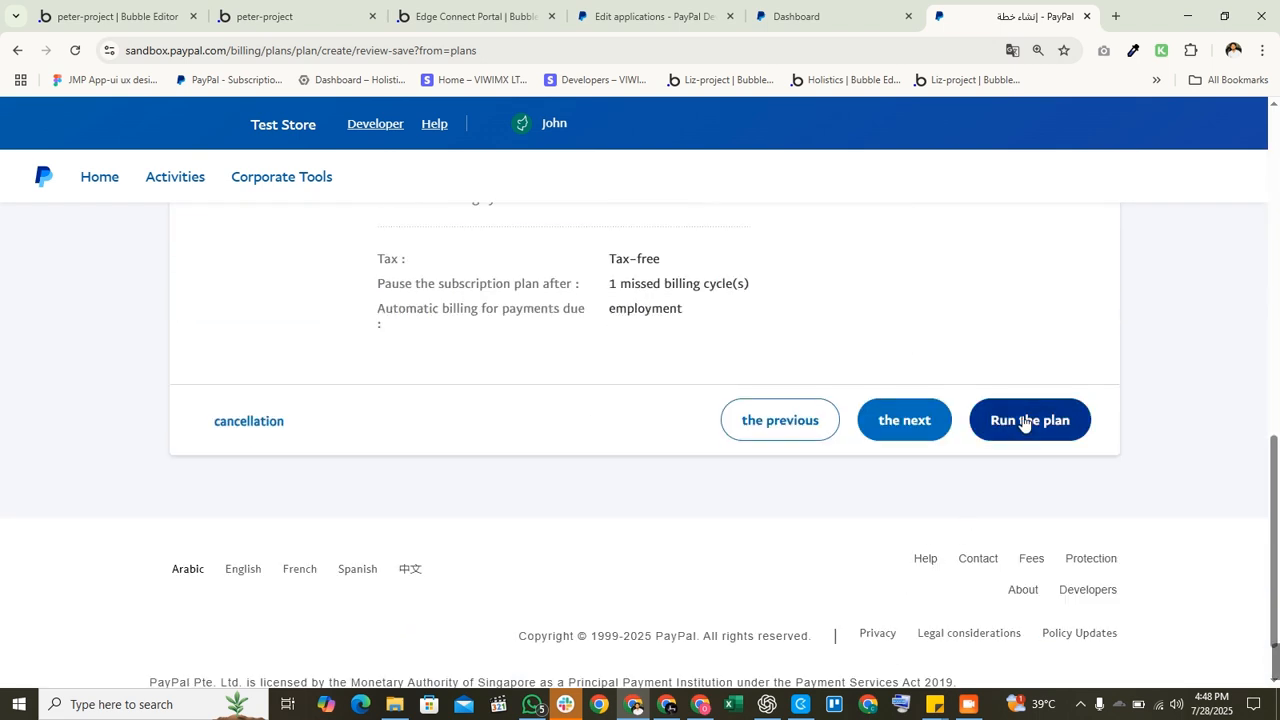
left_click(918, 438)
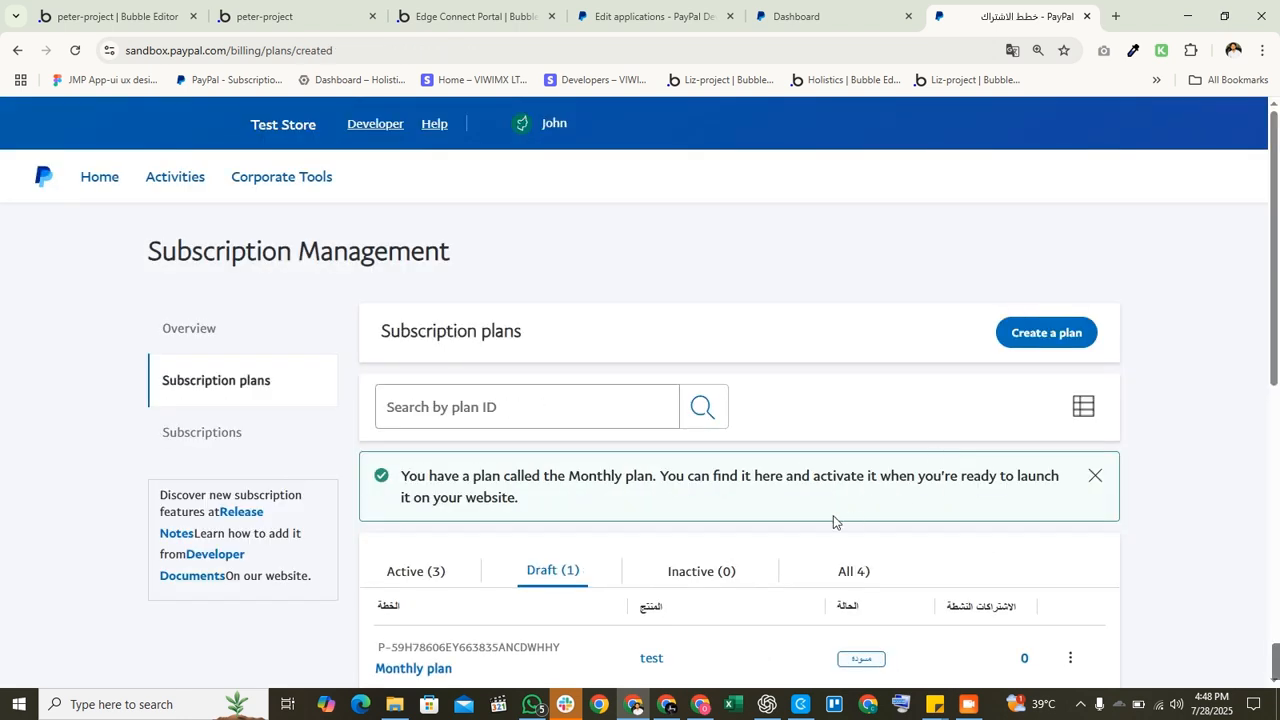
Step: Open the draft Monthly plan from Subscription plans and activate it
scroll(830, 520, "down", 3)
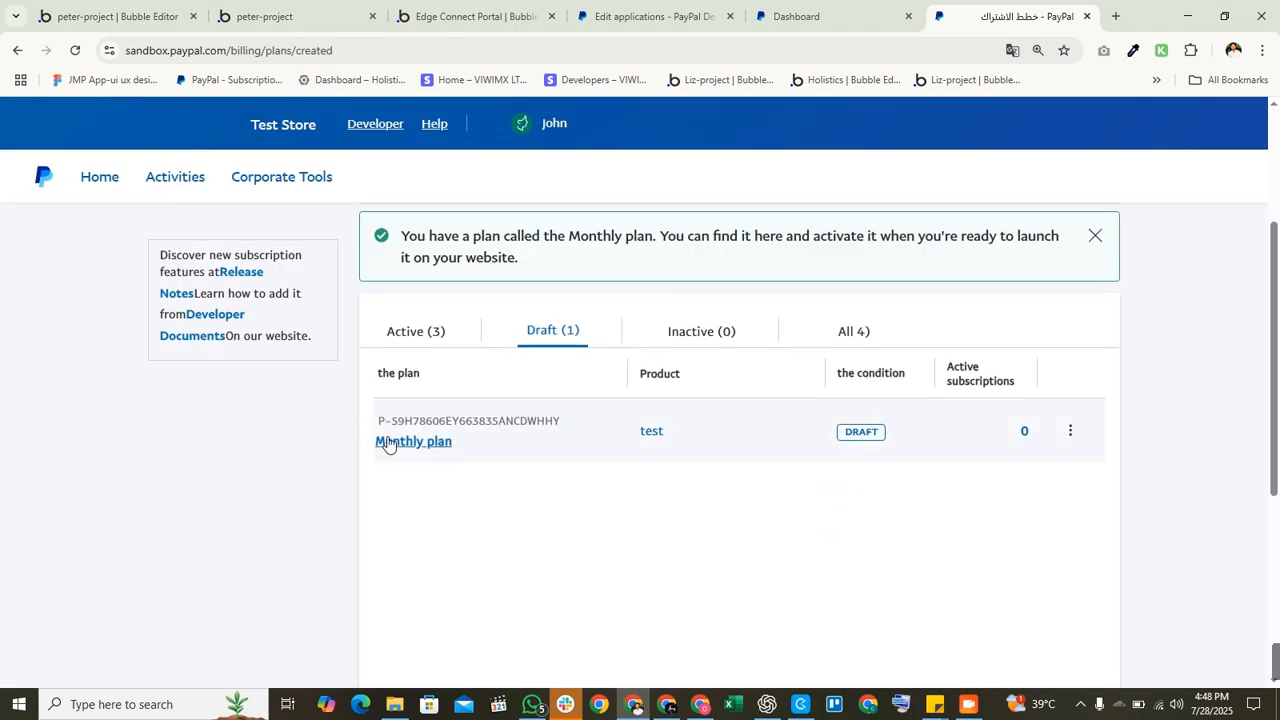
left_click(1075, 431)
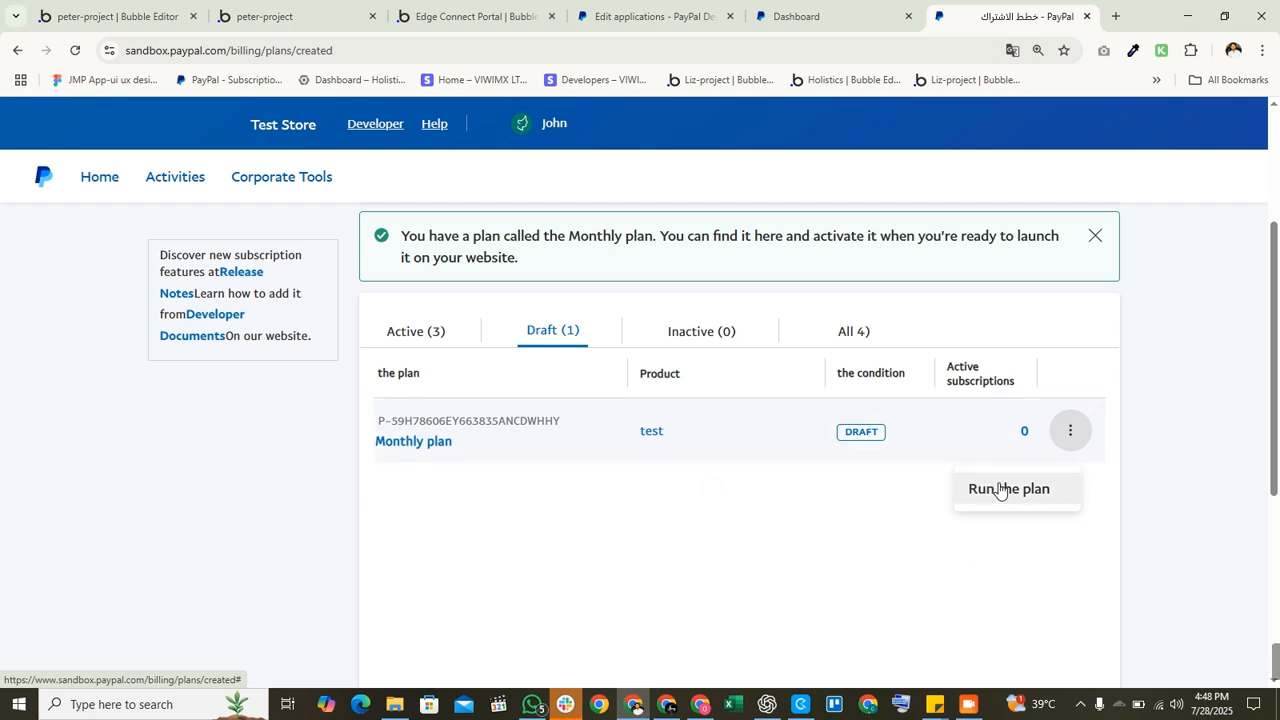
left_click(584, 428)
left_click(443, 438)
scroll(760, 471, "down", 5)
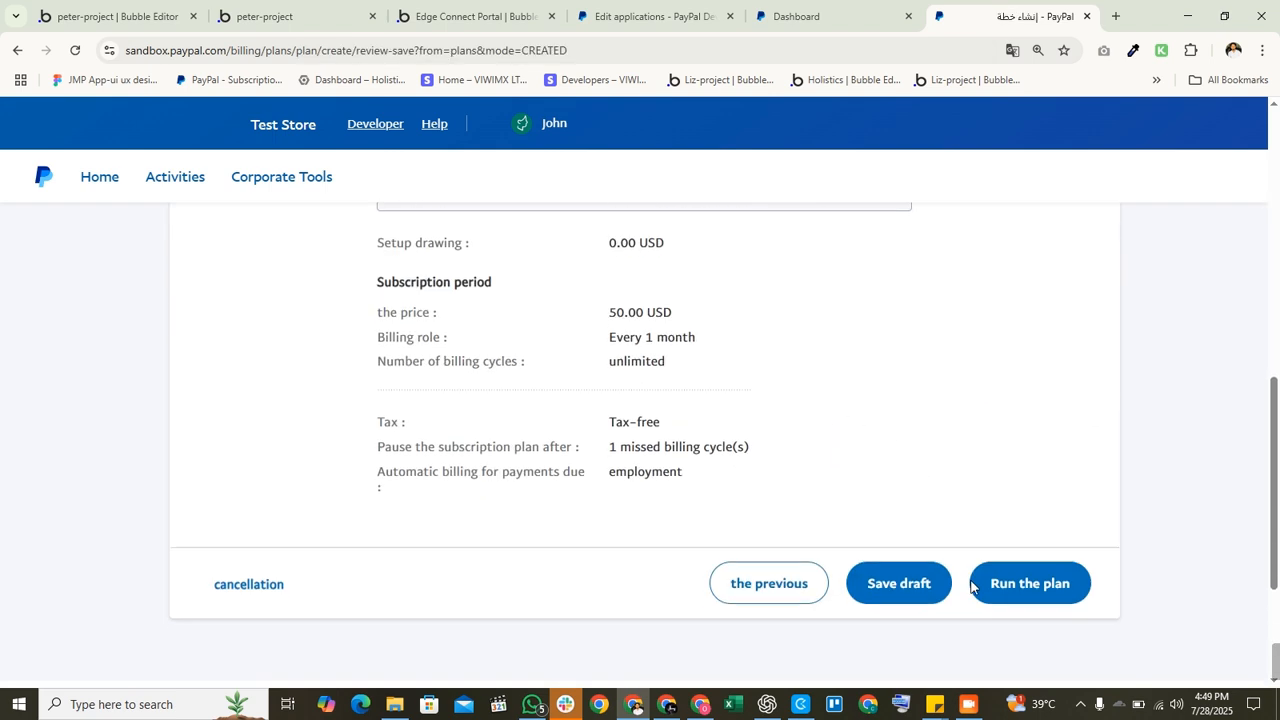
left_click(1029, 563)
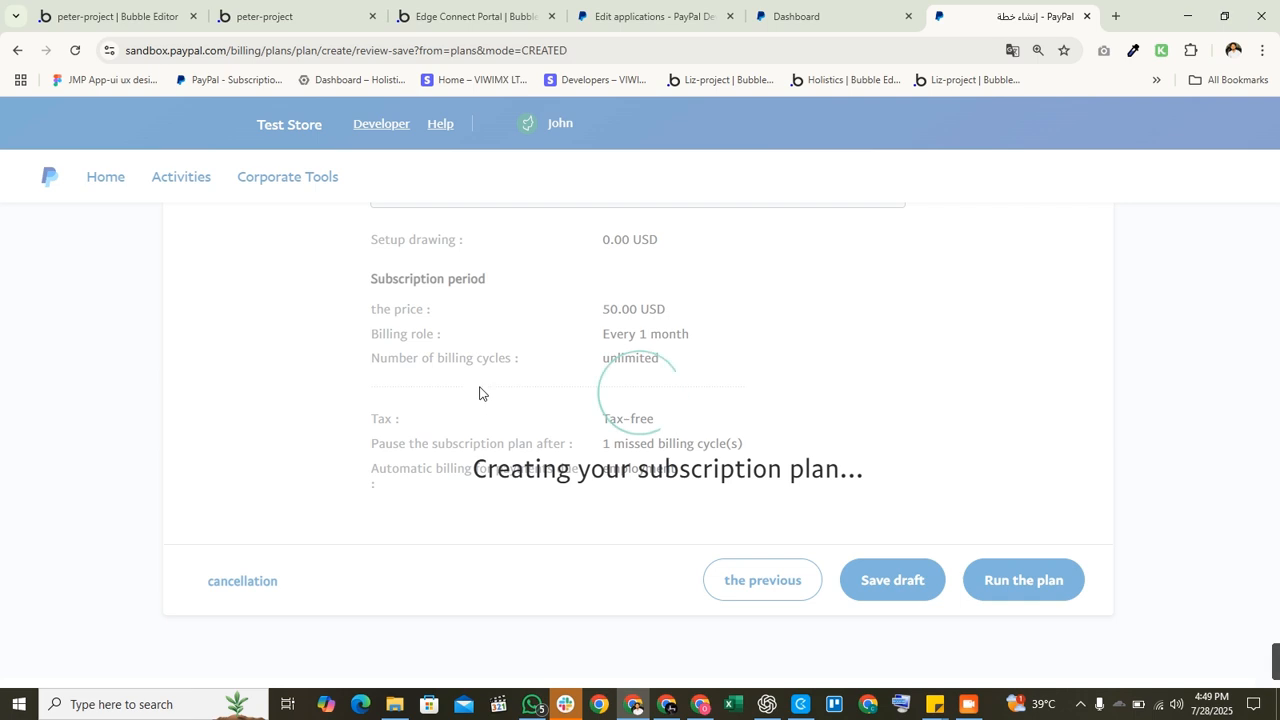
scroll(570, 400, "down", 2)
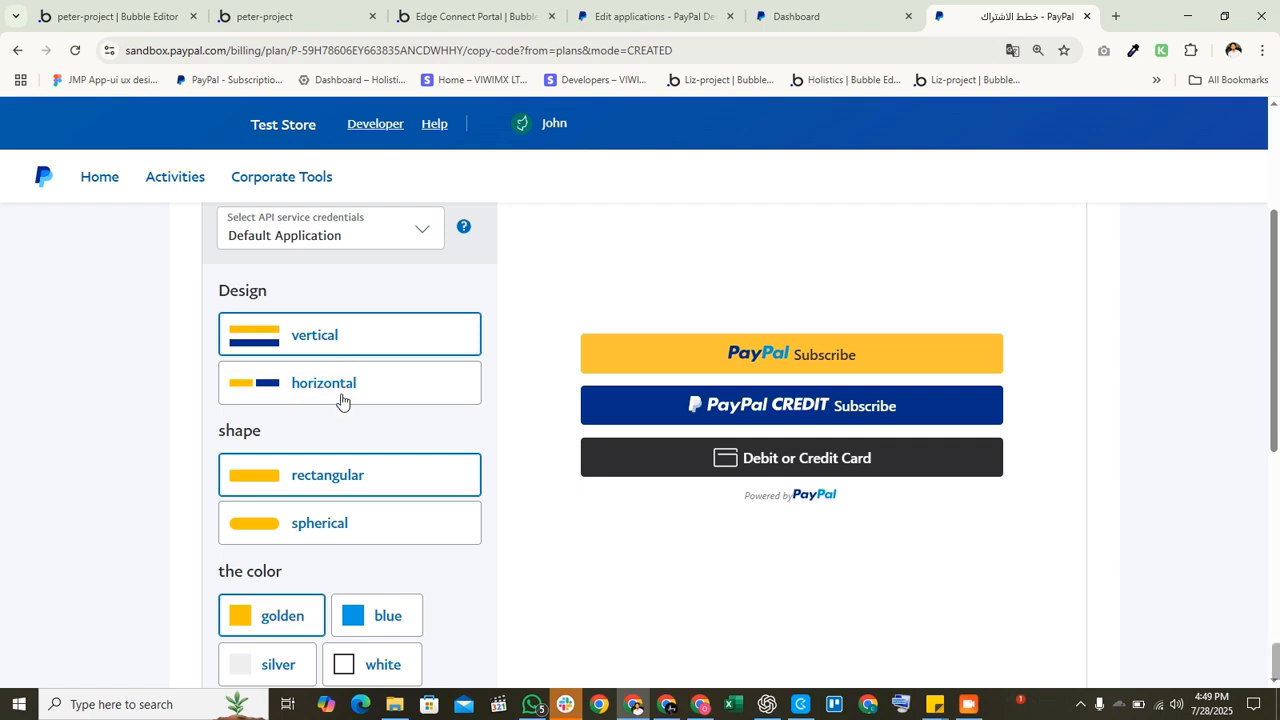
Step: Preview the subscribe buttons as rounded, horizontal then vertical layout, and blue
scroll(343, 400, "down", 1)
left_click(341, 438)
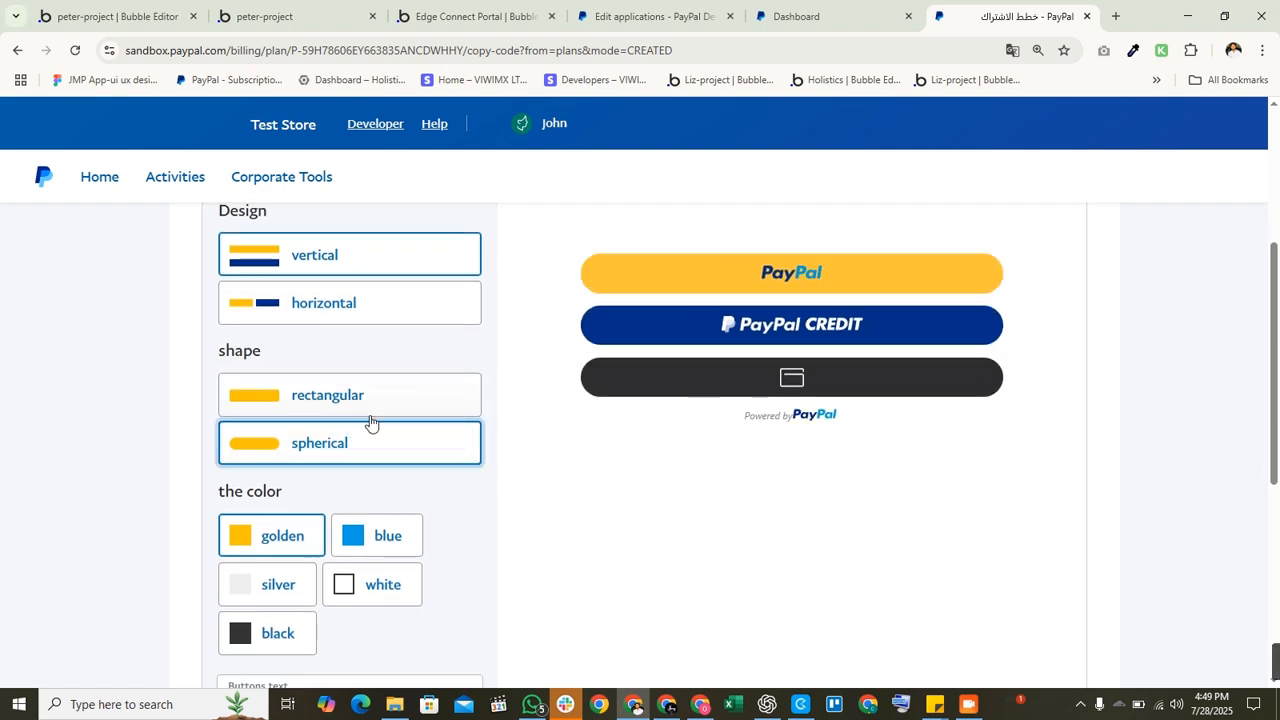
left_click(409, 302)
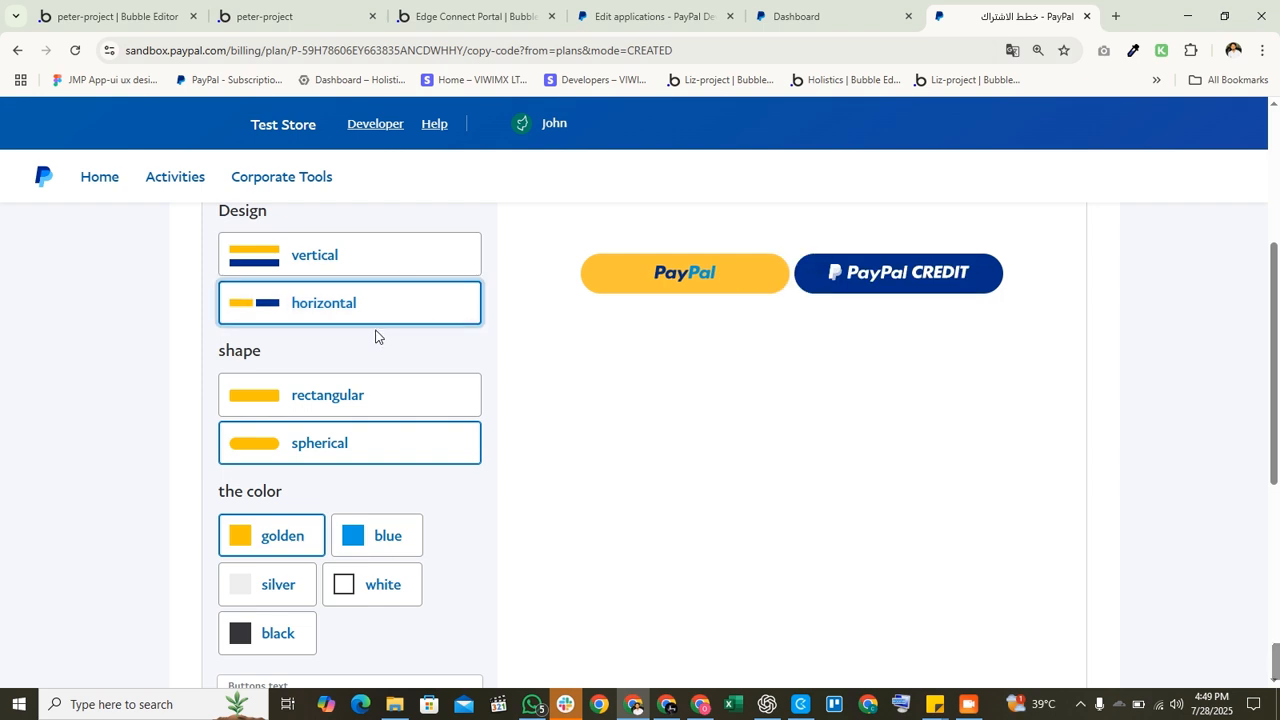
left_click(410, 263)
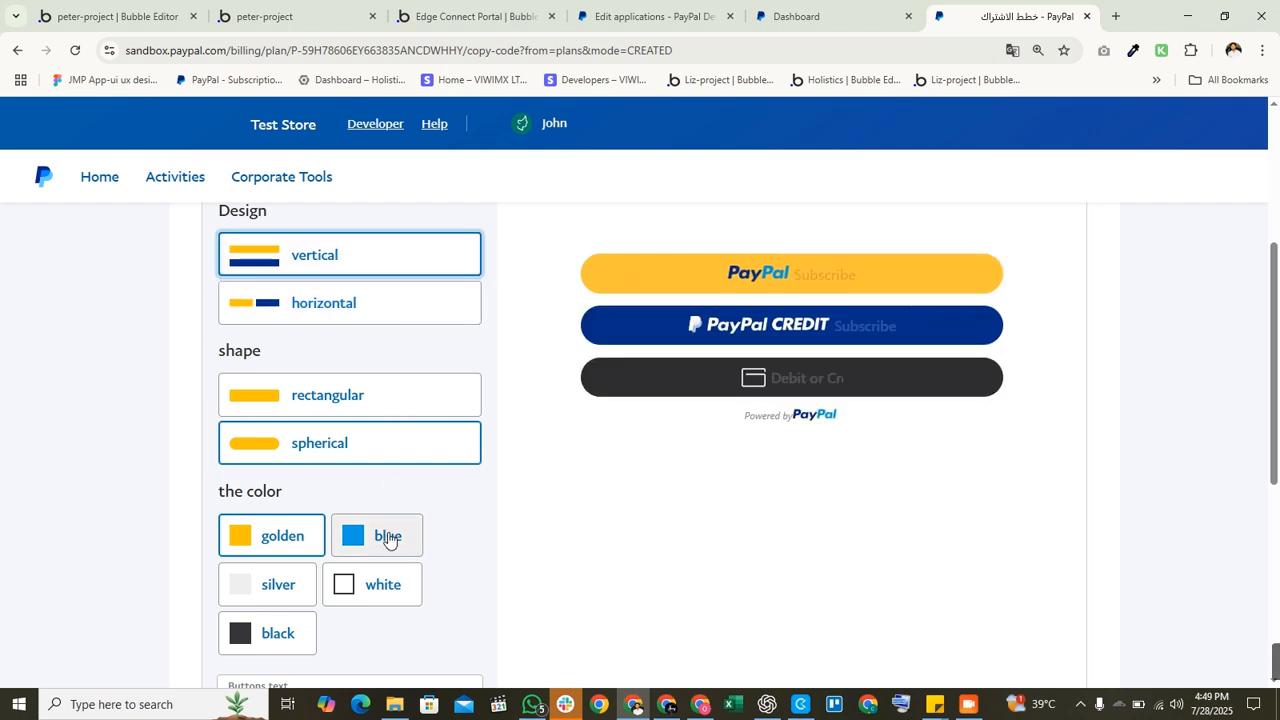
scroll(380, 530, "down", 2)
left_click(357, 389)
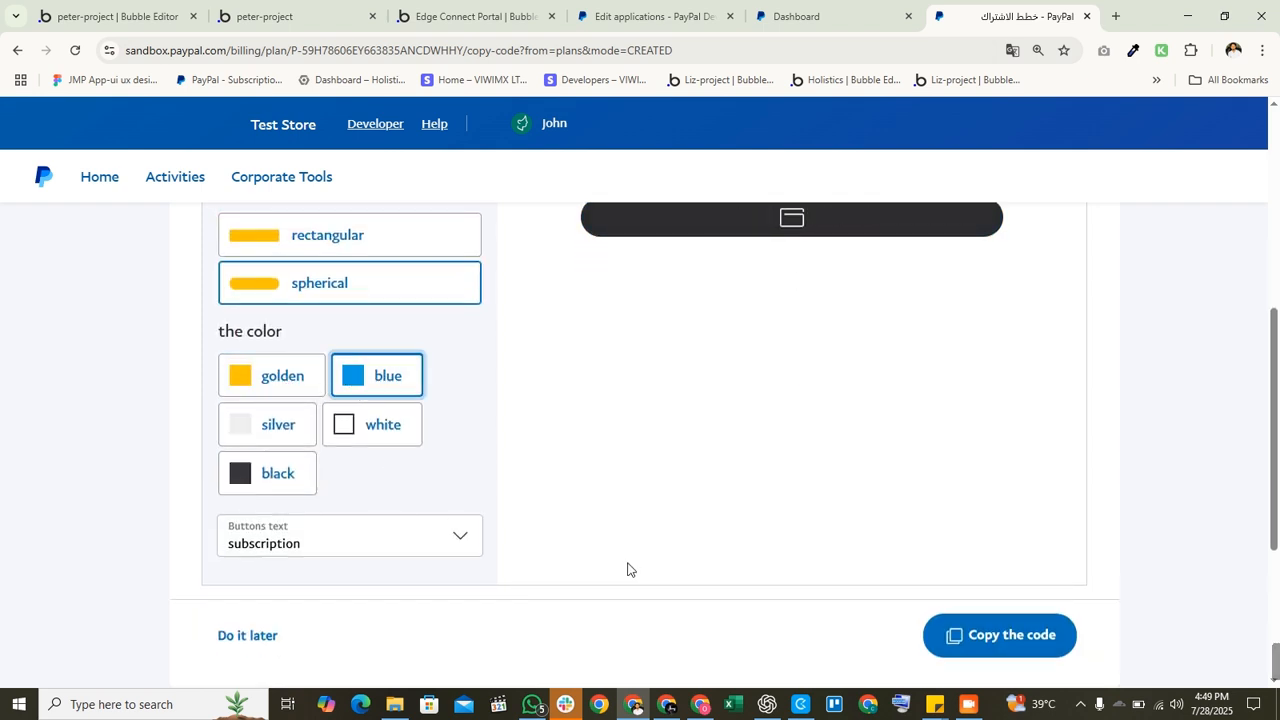
Step: Skip the button code with 'Do it later' to return to the plans list
scroll(805, 541, "up", 4)
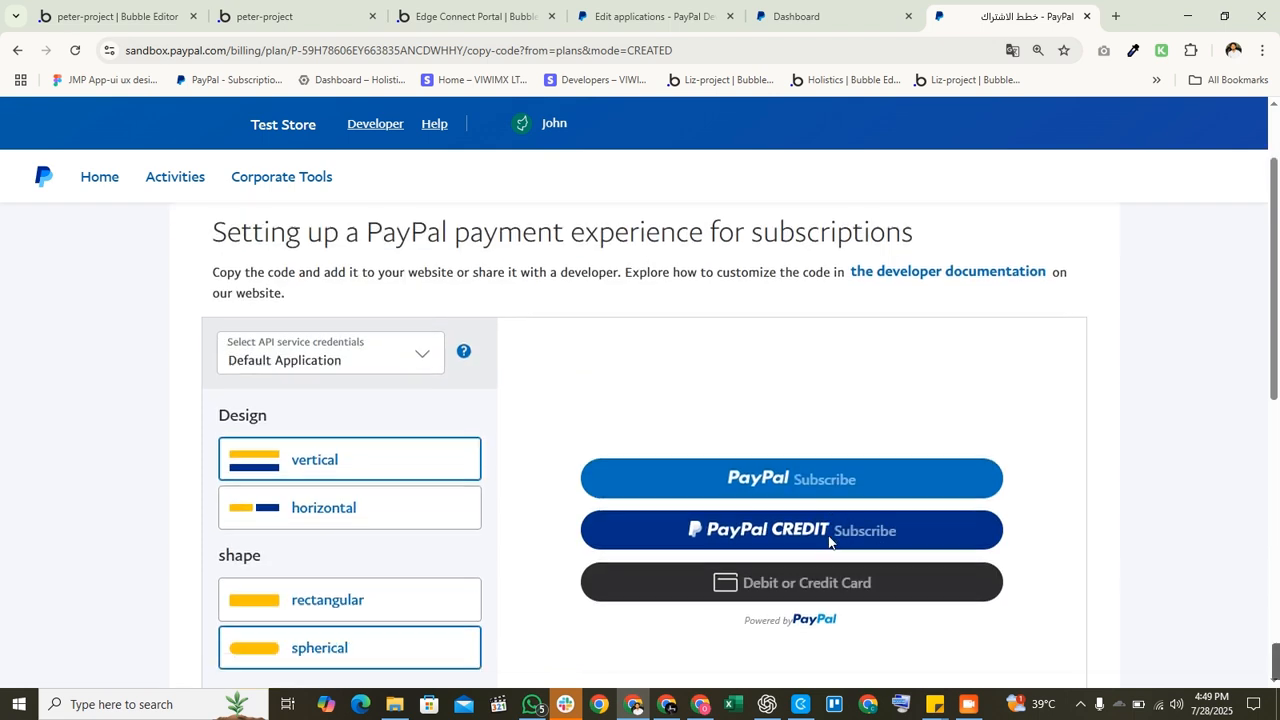
scroll(815, 540, "down", 5)
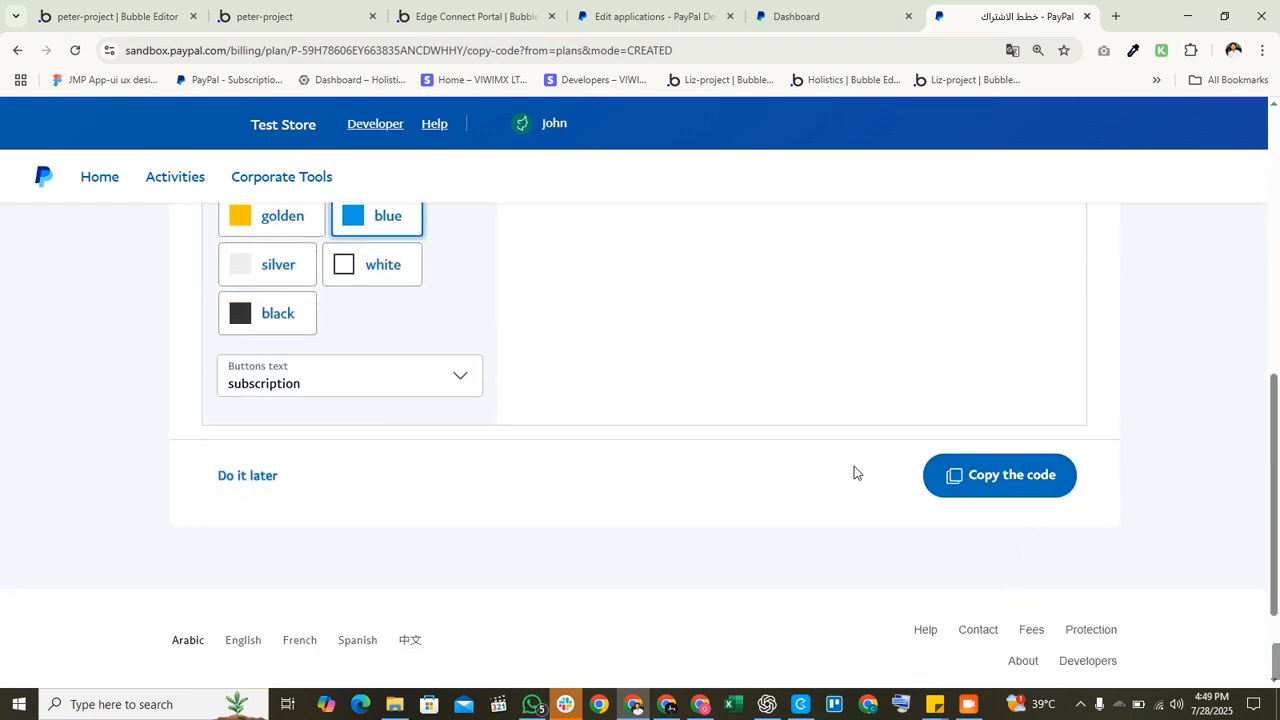
scroll(914, 480, "up", 5)
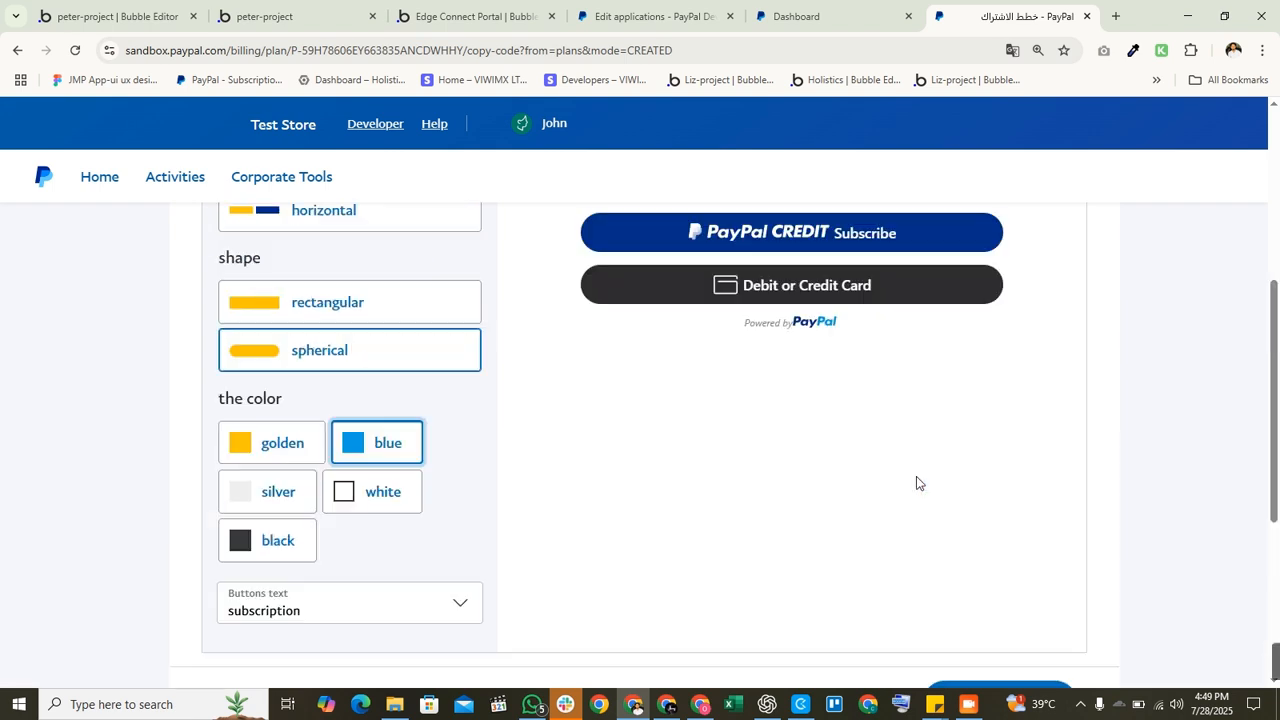
scroll(500, 530, "down", 10)
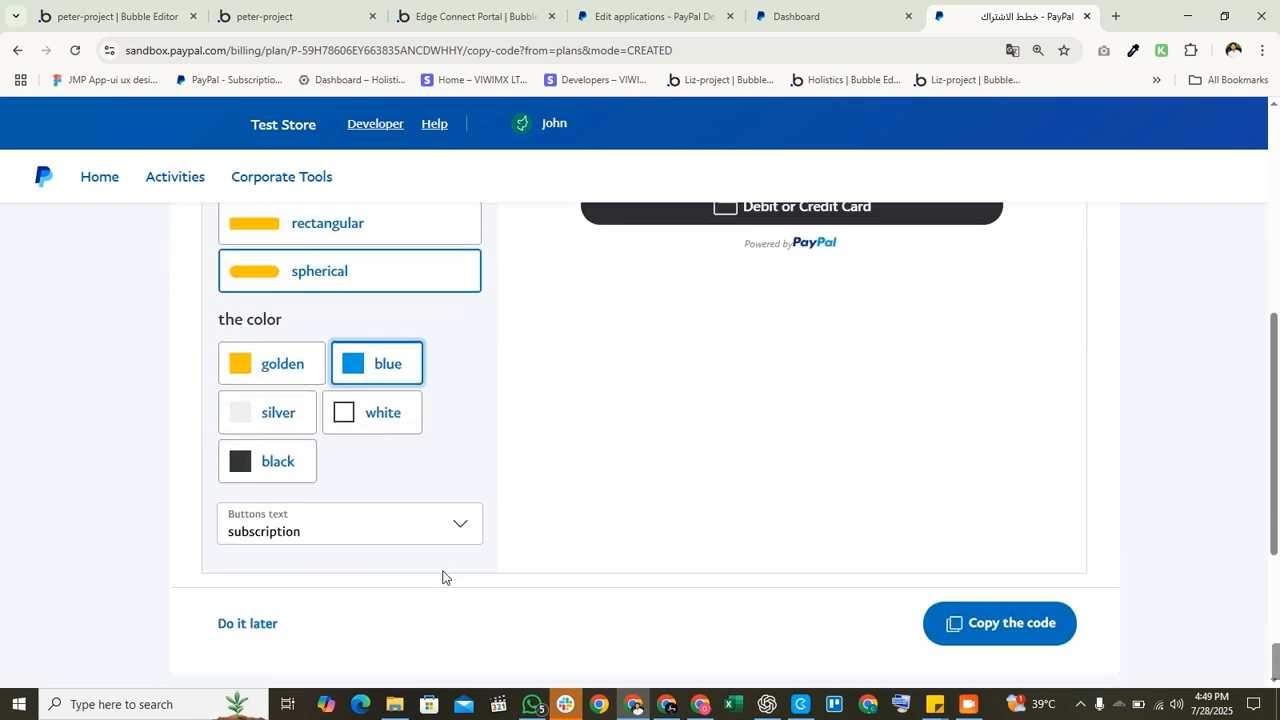
left_click(246, 338)
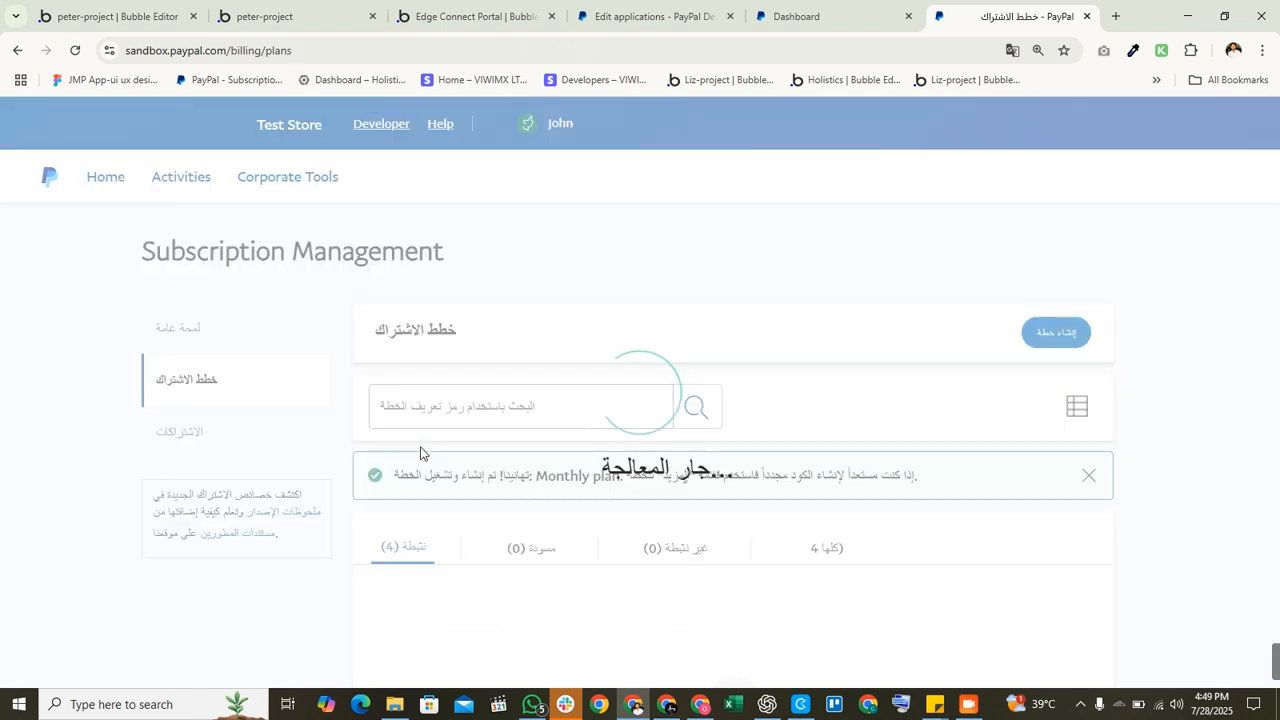
Step: Open the Monthly Basic product from the Active plans table and select its Product ID
scroll(960, 522, "down", 3)
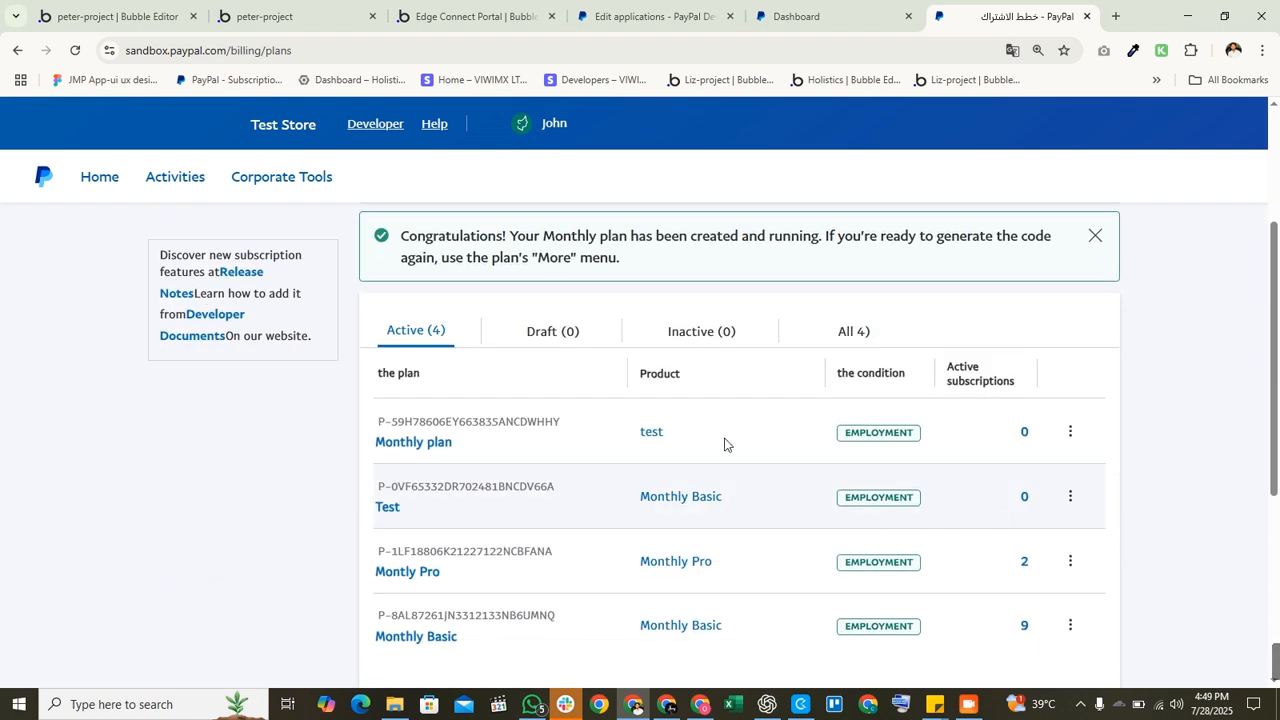
scroll(375, 470, "down", 2)
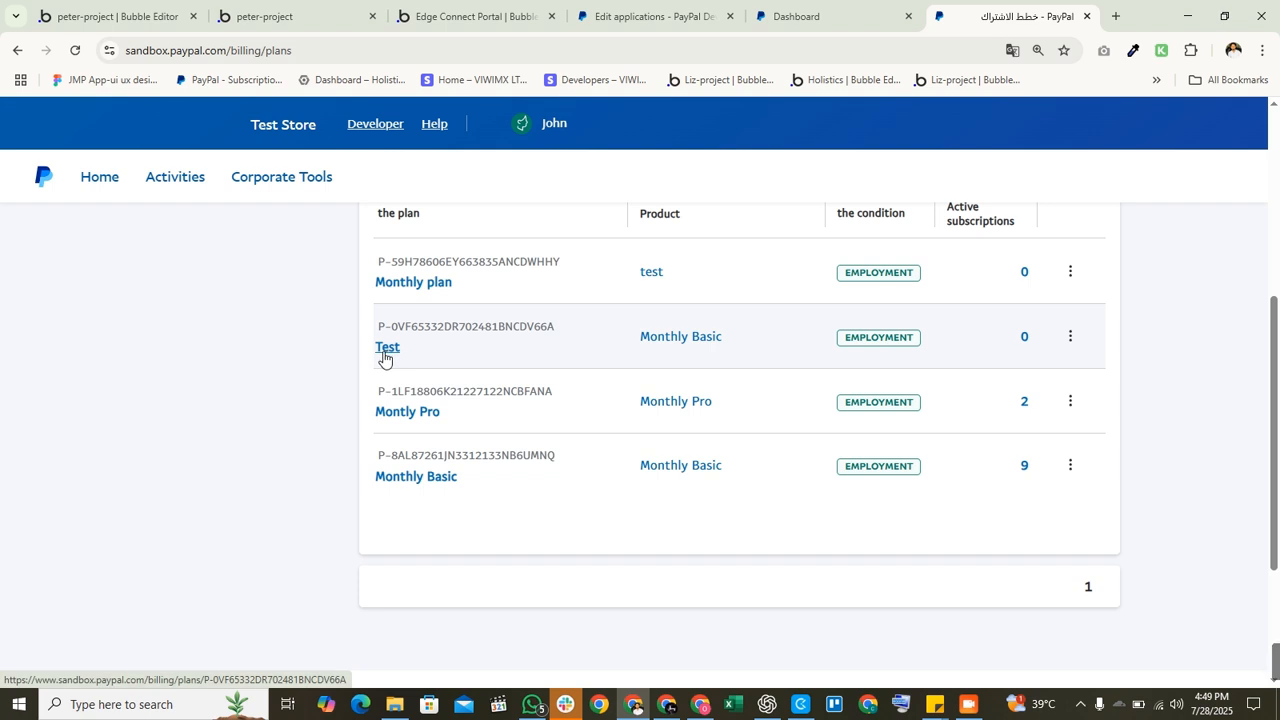
left_click(692, 340)
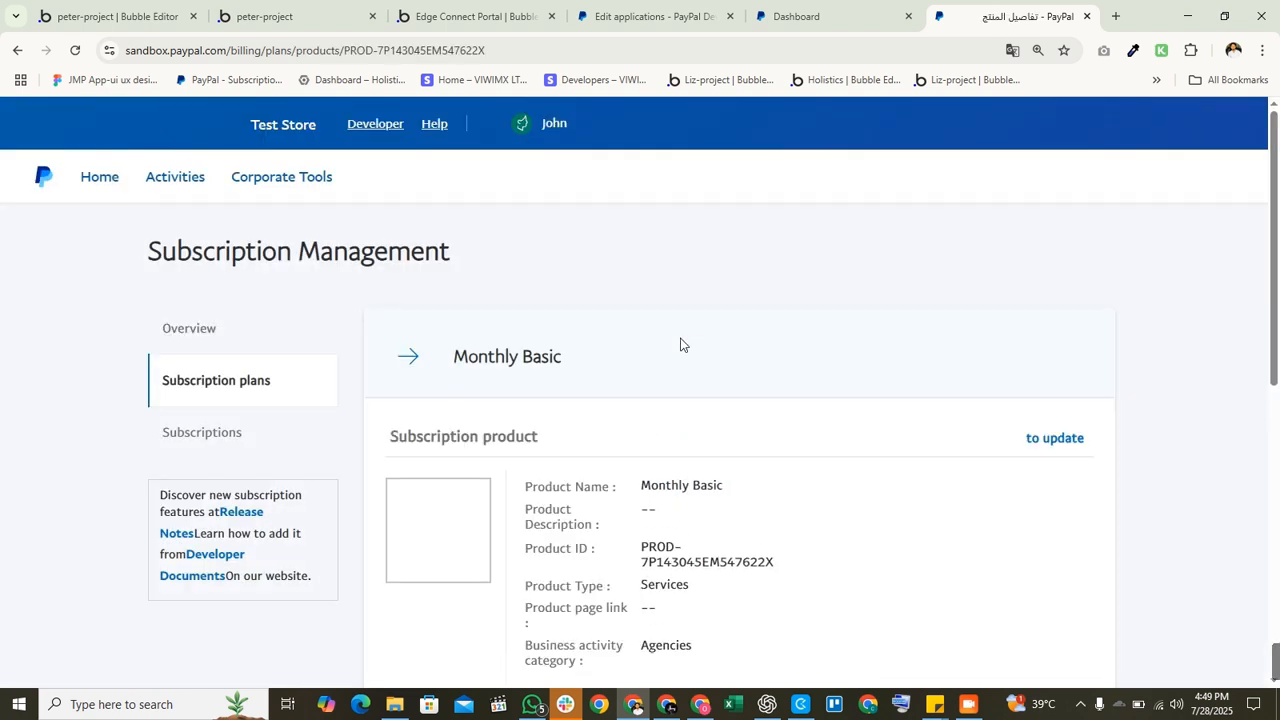
scroll(675, 416, "down", 2)
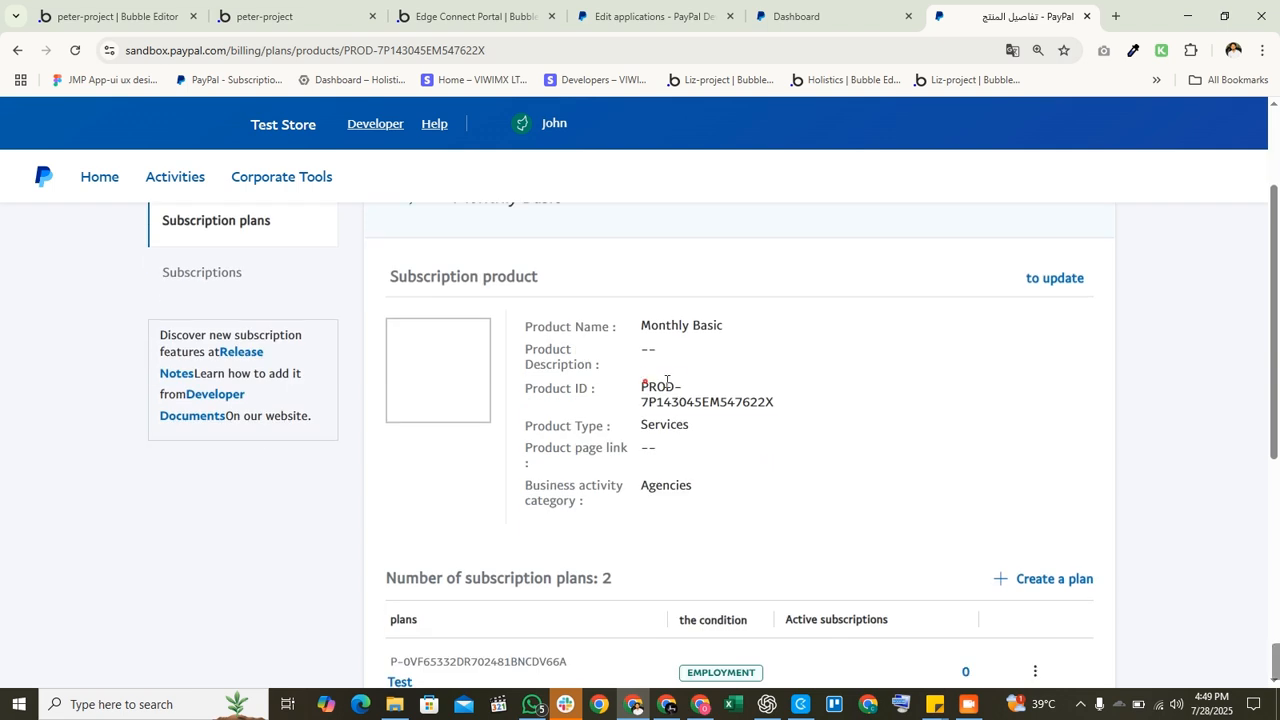
left_click_drag(648, 386, 775, 402)
scroll(654, 461, "down", 3)
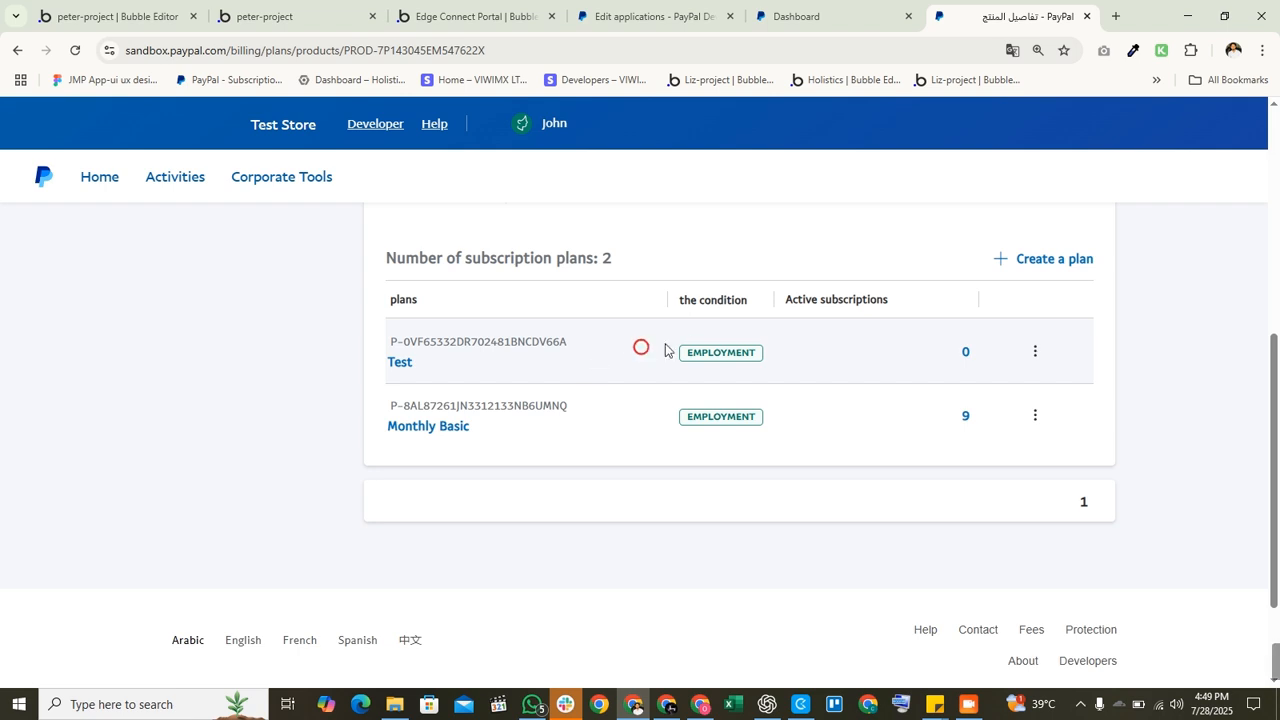
scroll(851, 460, "up", 4)
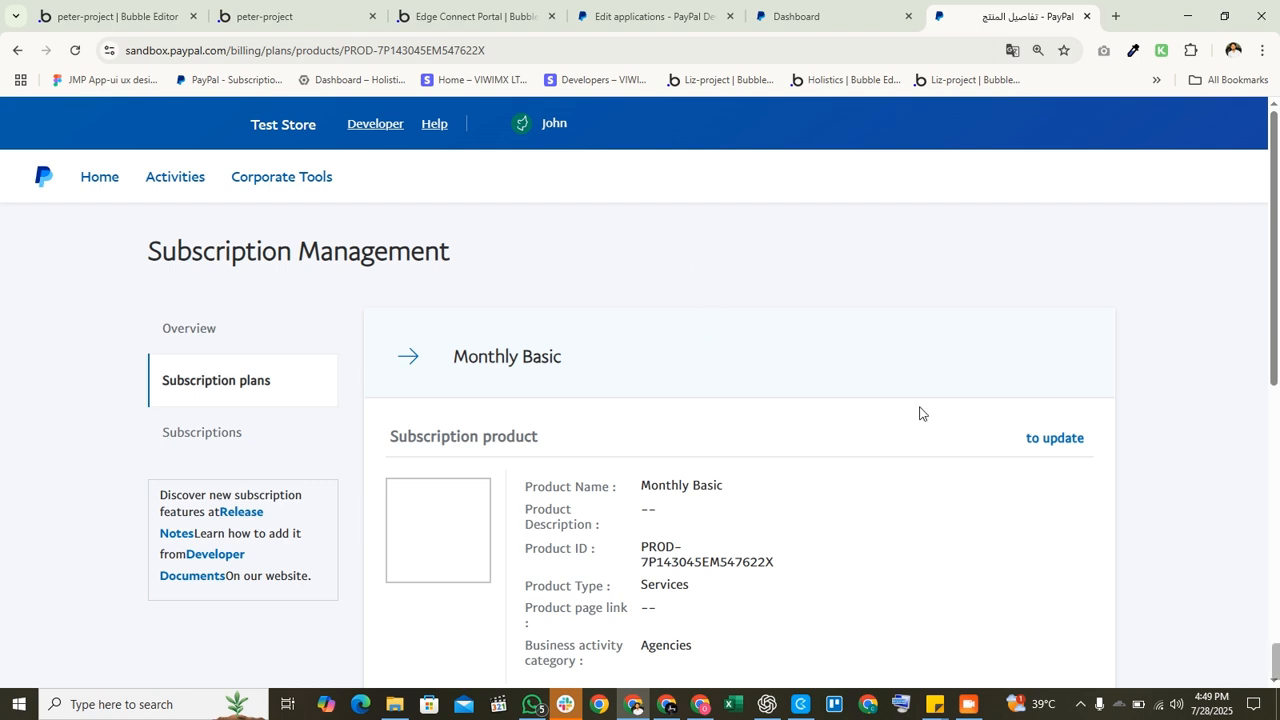
Step: Dismiss the Windows notification and review the token URL and Basic Authorization header
left_click(972, 707)
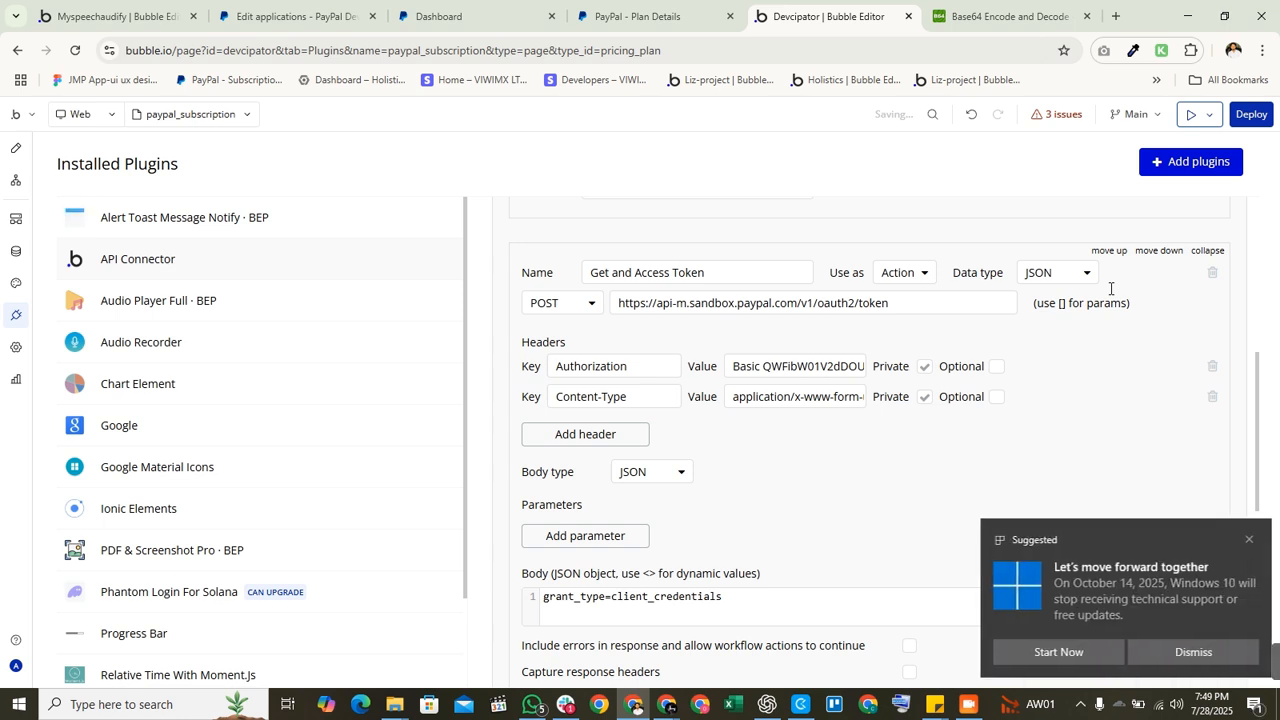
left_click(1043, 560)
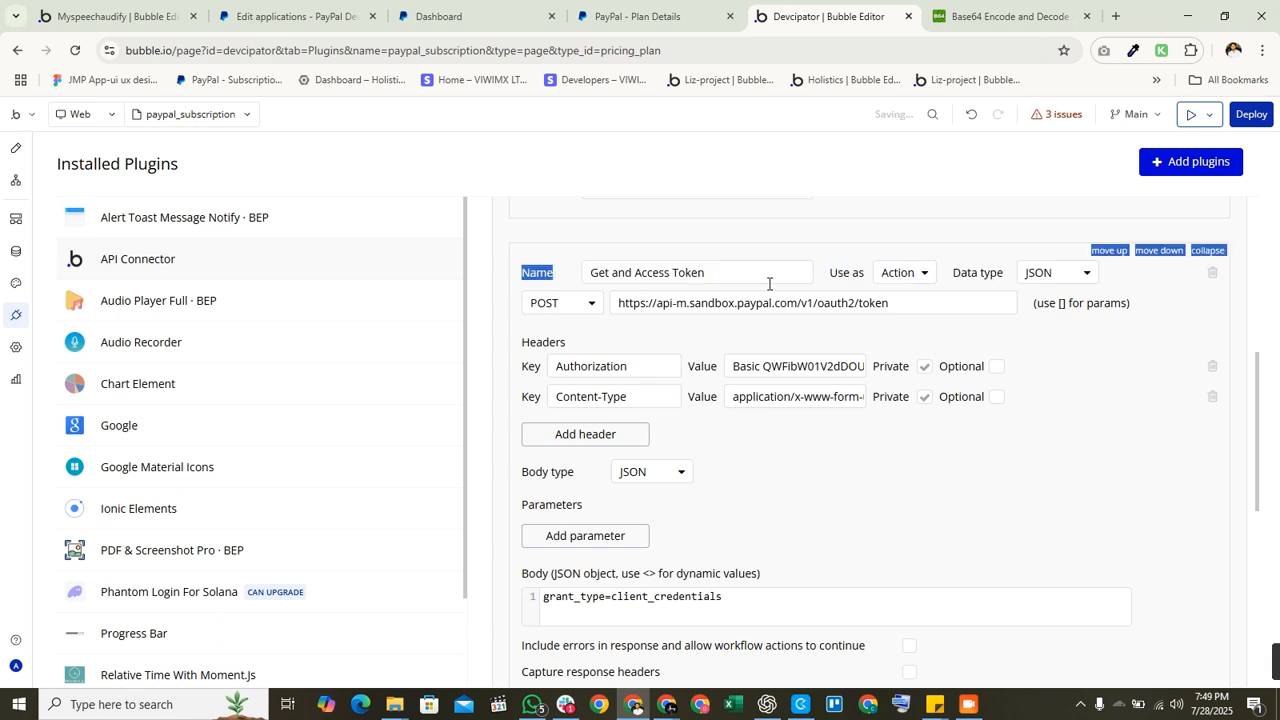
double_click(912, 299)
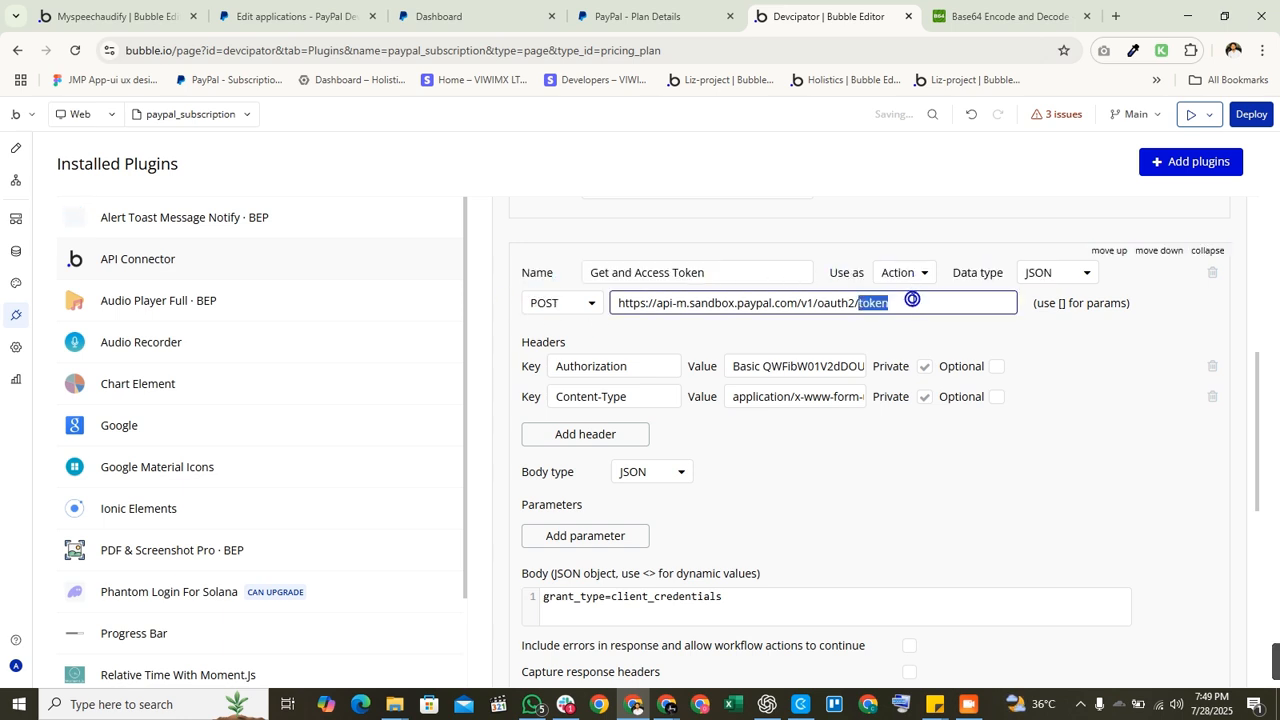
left_click(609, 300)
left_click(940, 297)
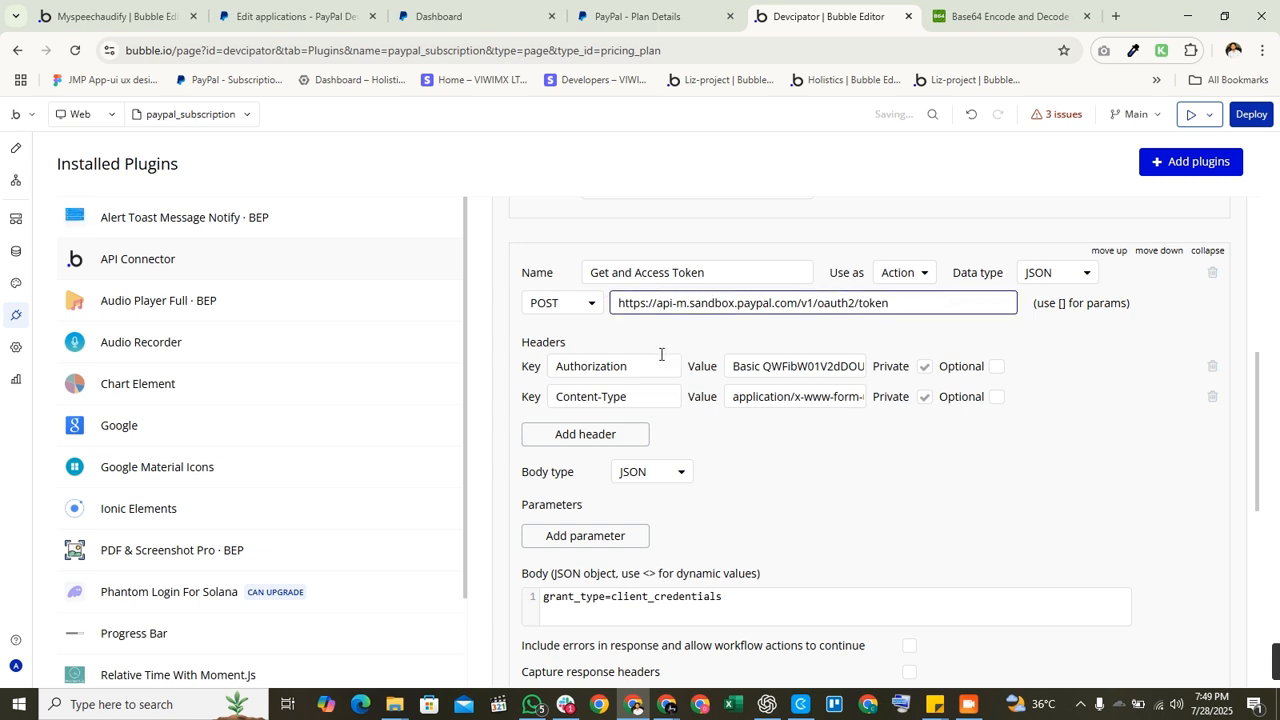
left_click_drag(652, 365, 557, 369)
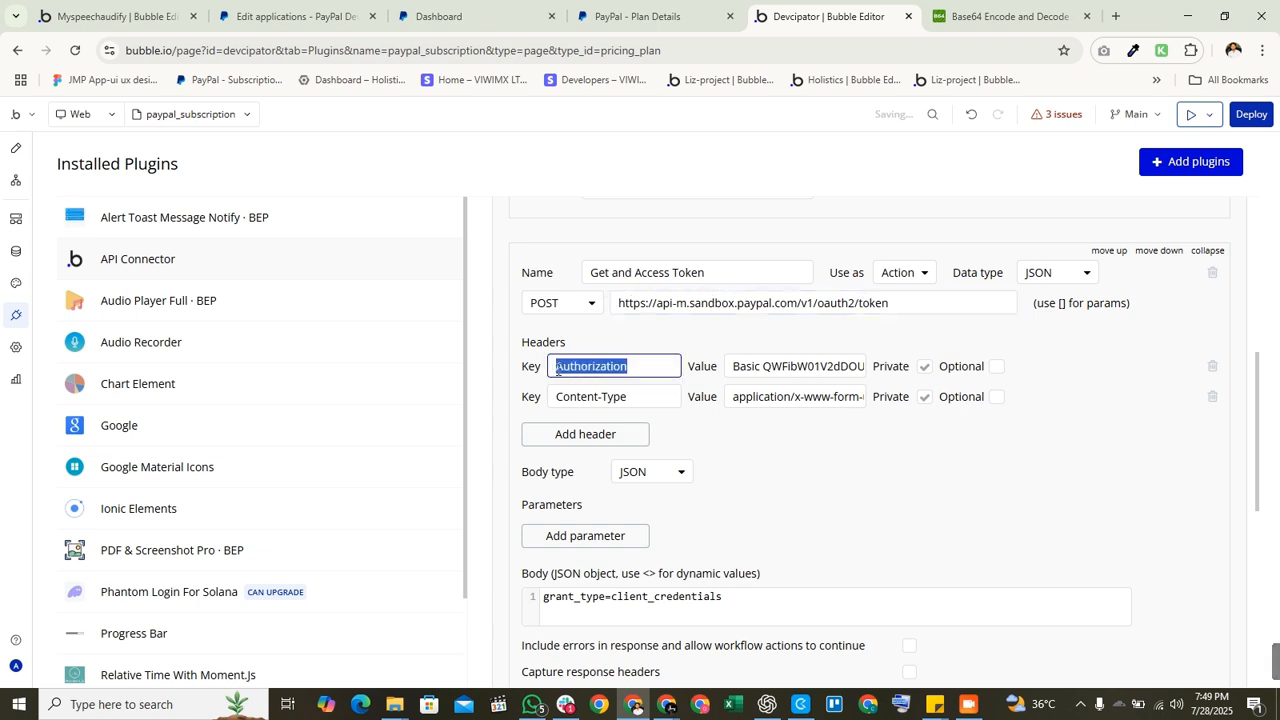
double_click(760, 368)
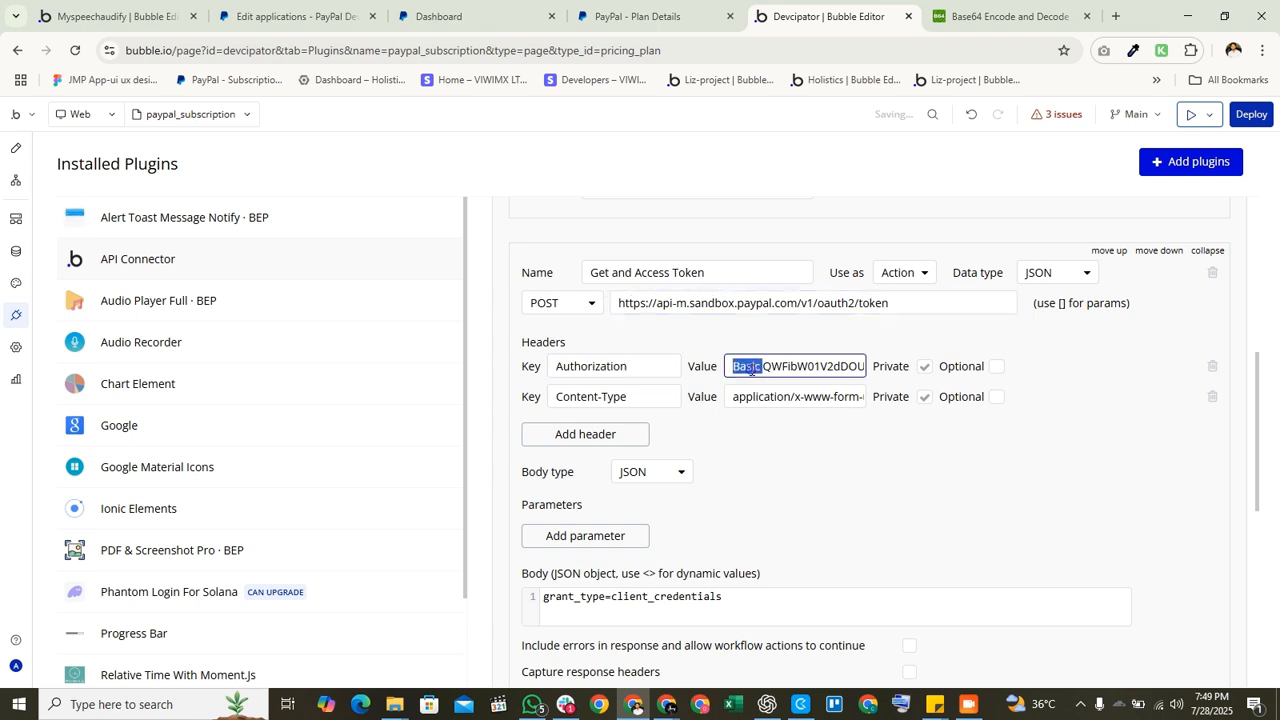
double_click(802, 366)
Step: Add a second body line reading base64urlencoded clientid:clientsecret
left_click(770, 600)
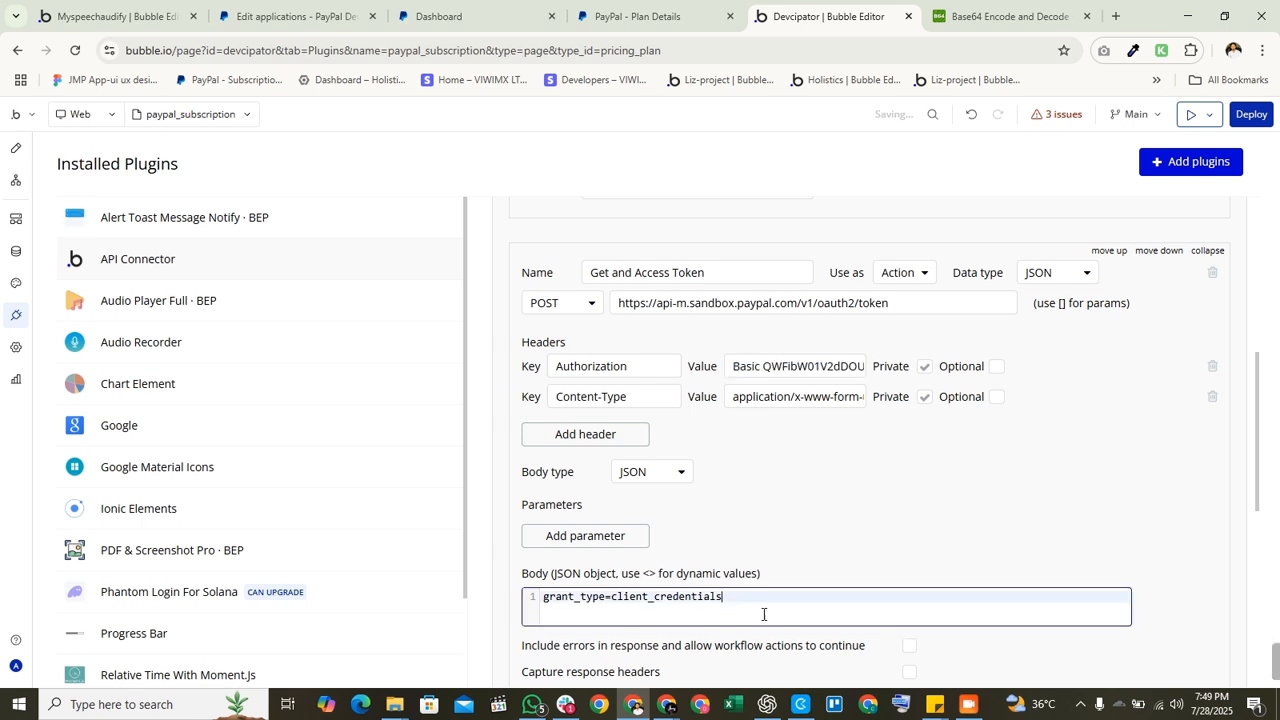
key("Return")
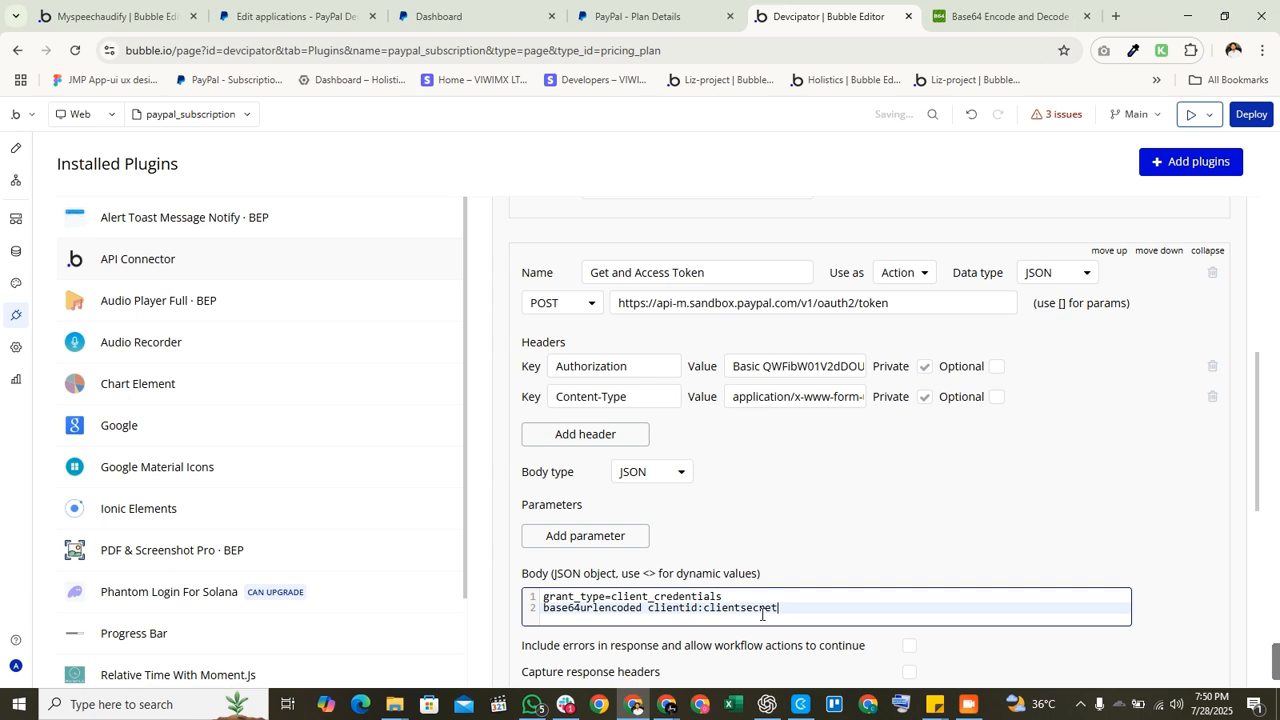
left_click(525, 613)
left_click(546, 615)
left_click(533, 612)
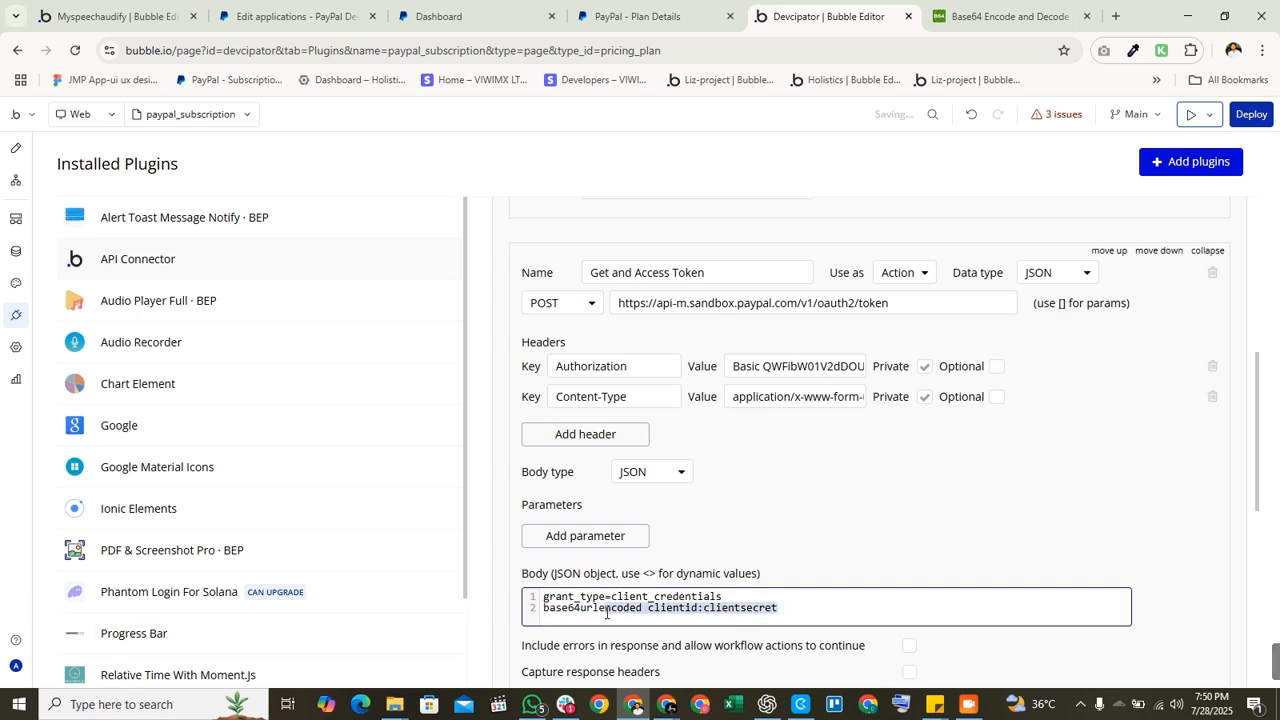
left_click_drag(655, 608, 758, 620)
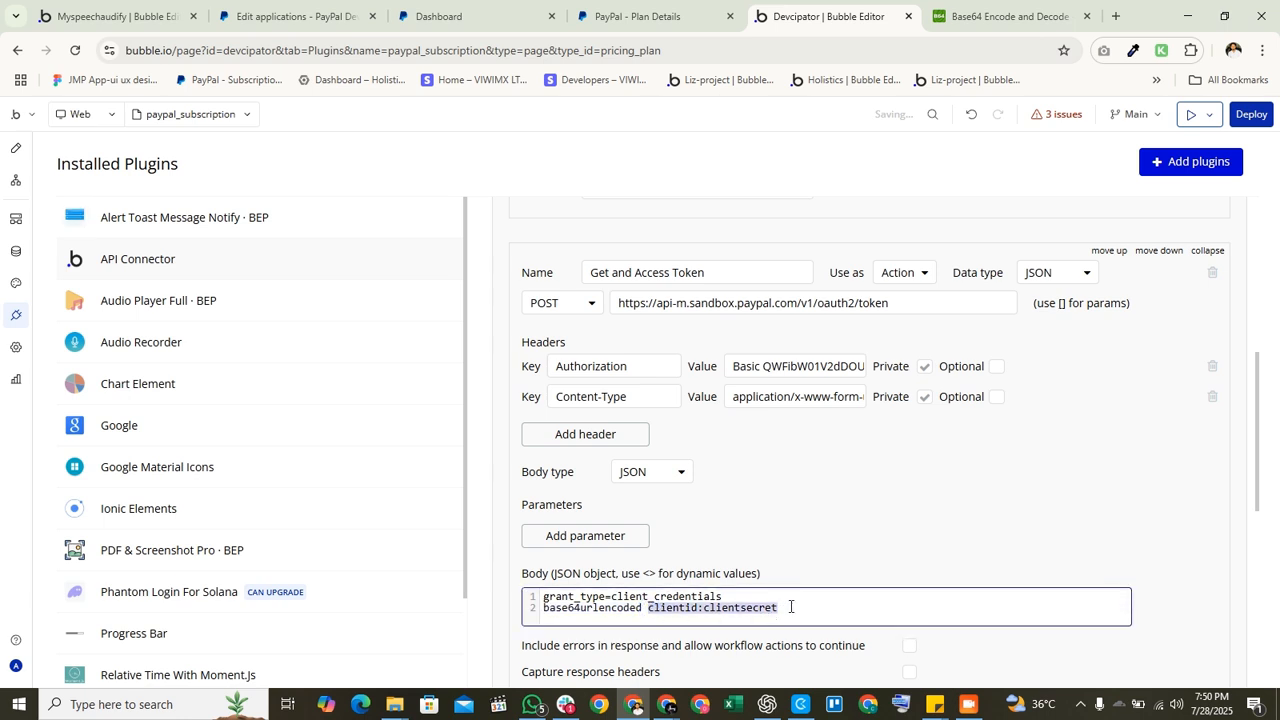
left_click_drag(765, 367, 852, 367)
left_click(838, 477)
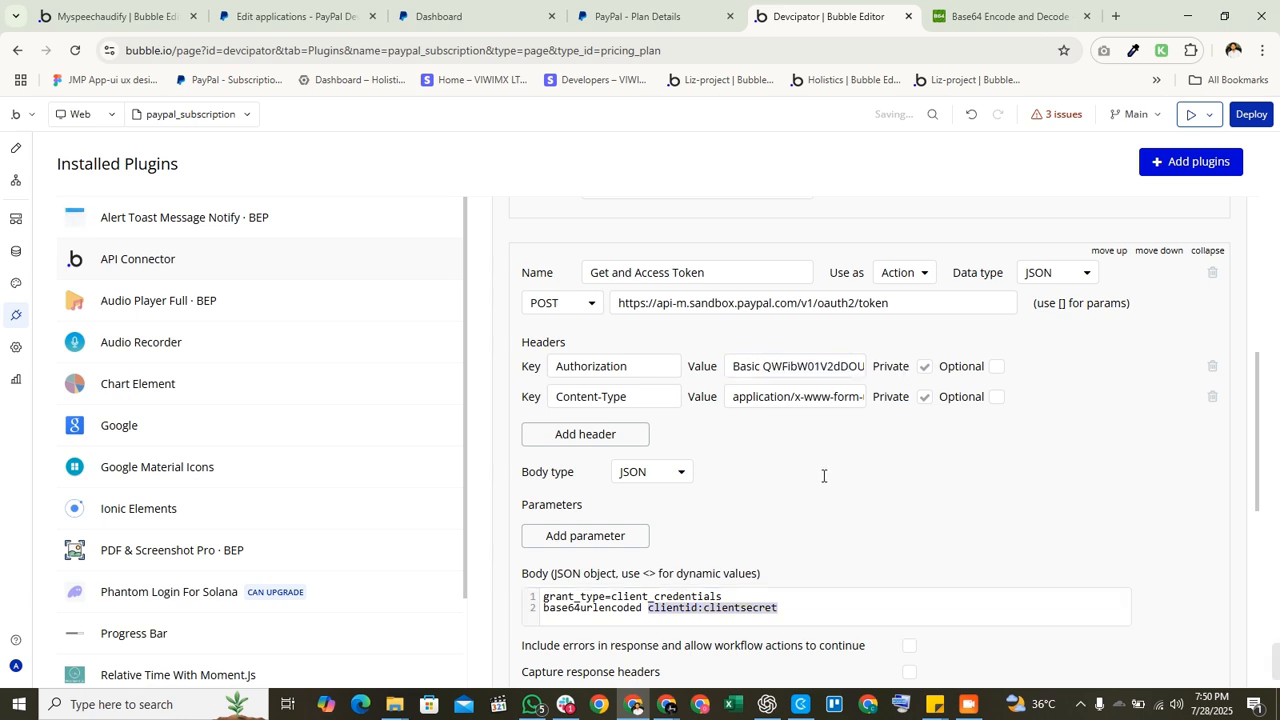
Step: Compare the encoder's clientid:clientsecret input with the PayPal app credentials and Bubble settings
left_click(980, 18)
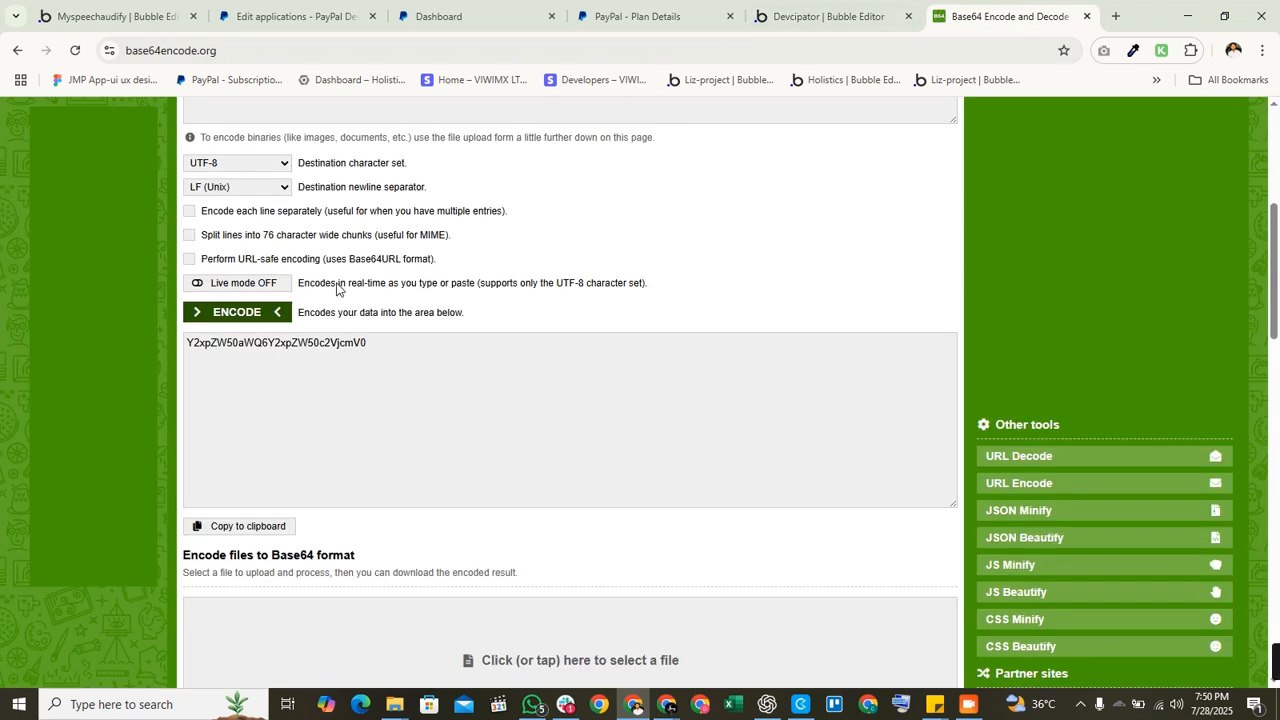
scroll(340, 290, "up", 4)
left_click(257, 41)
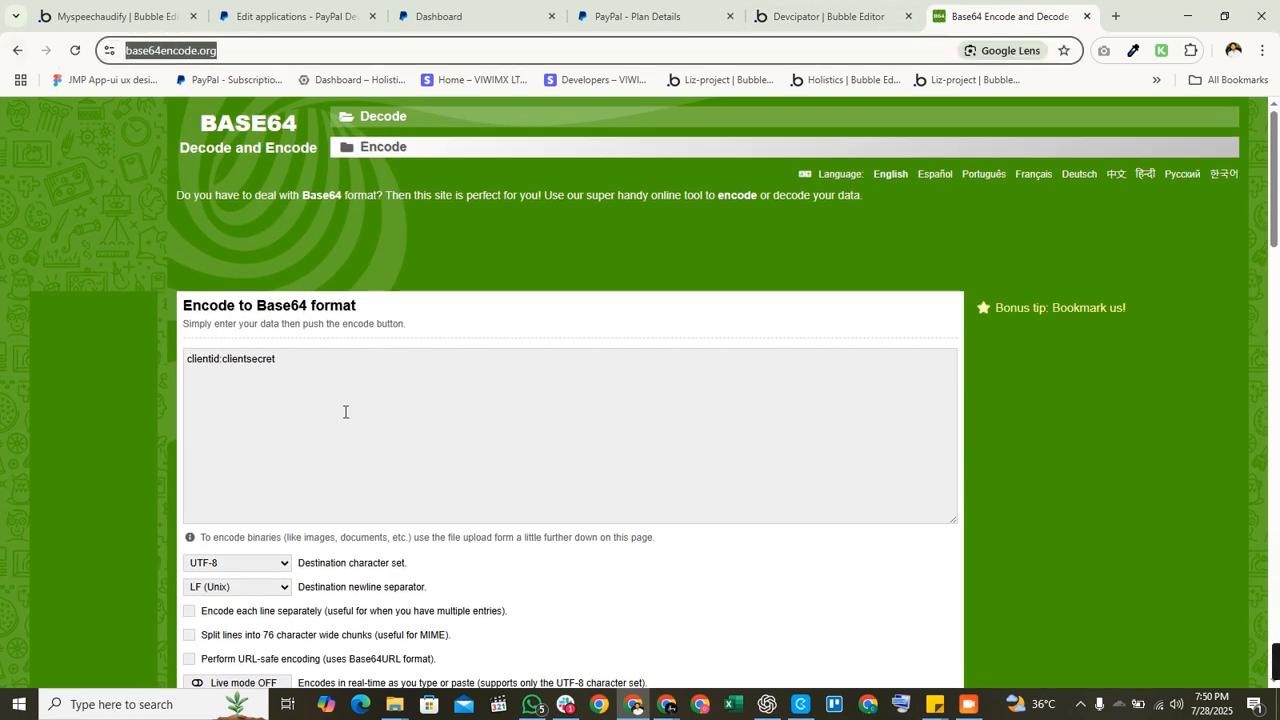
left_click_drag(297, 360, 225, 362)
double_click(202, 357)
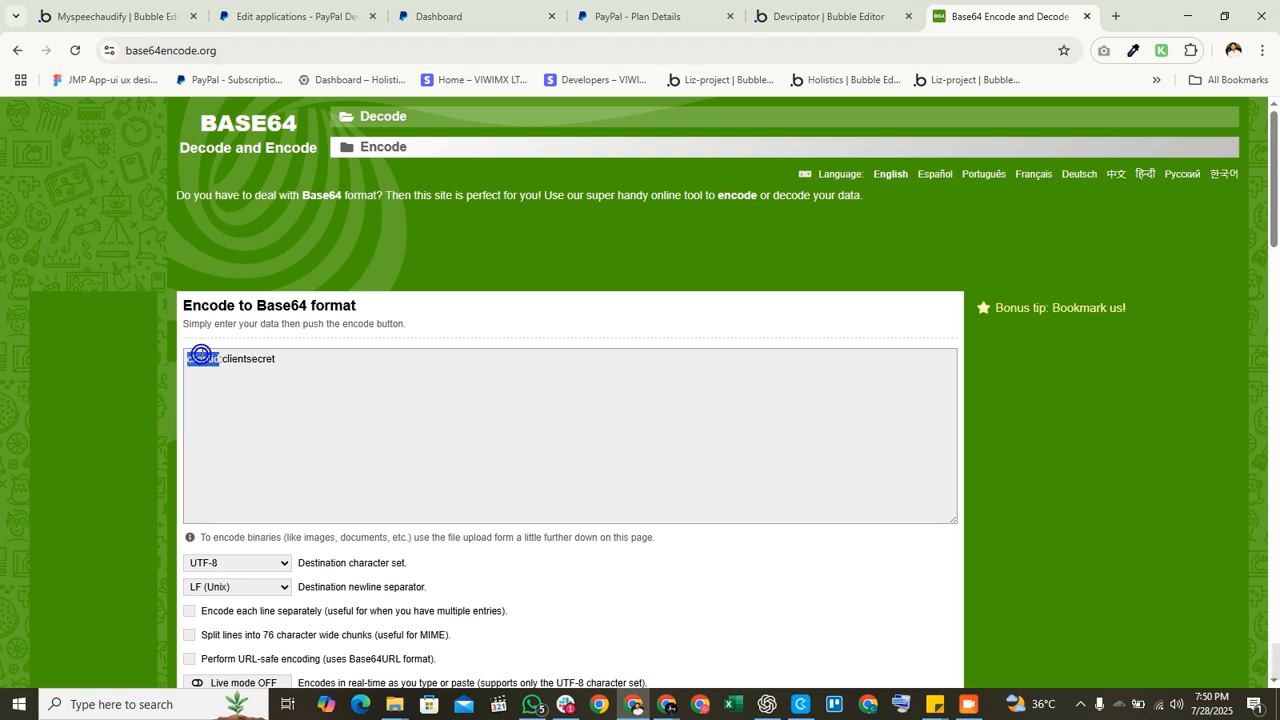
left_click(632, 15)
left_click(350, 12)
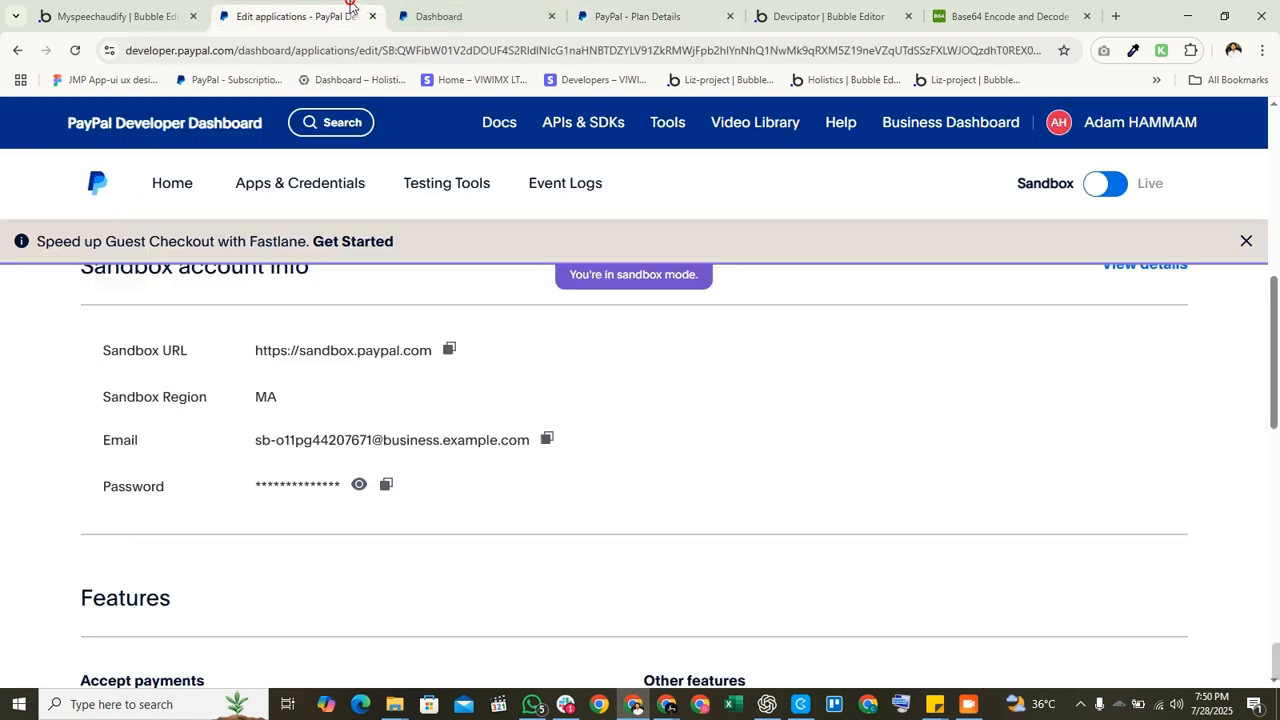
scroll(425, 325, "up", 3)
scroll(395, 435, "up", 3)
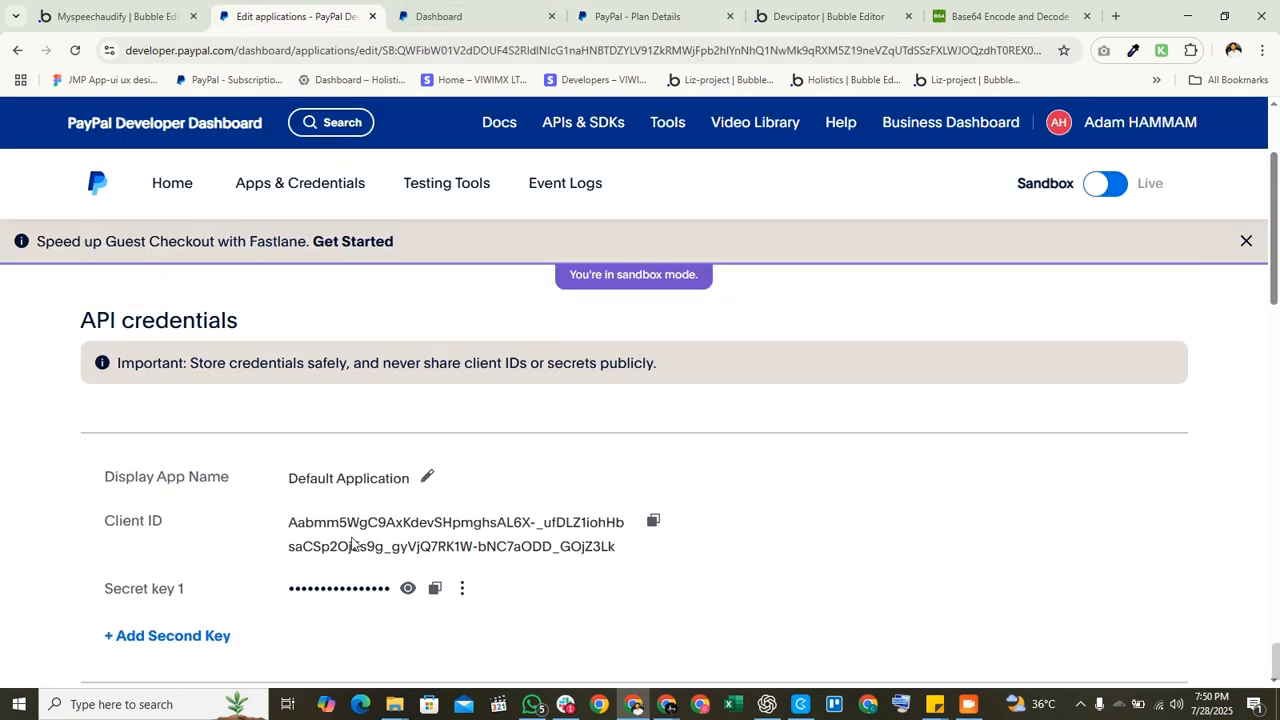
left_click(834, 8)
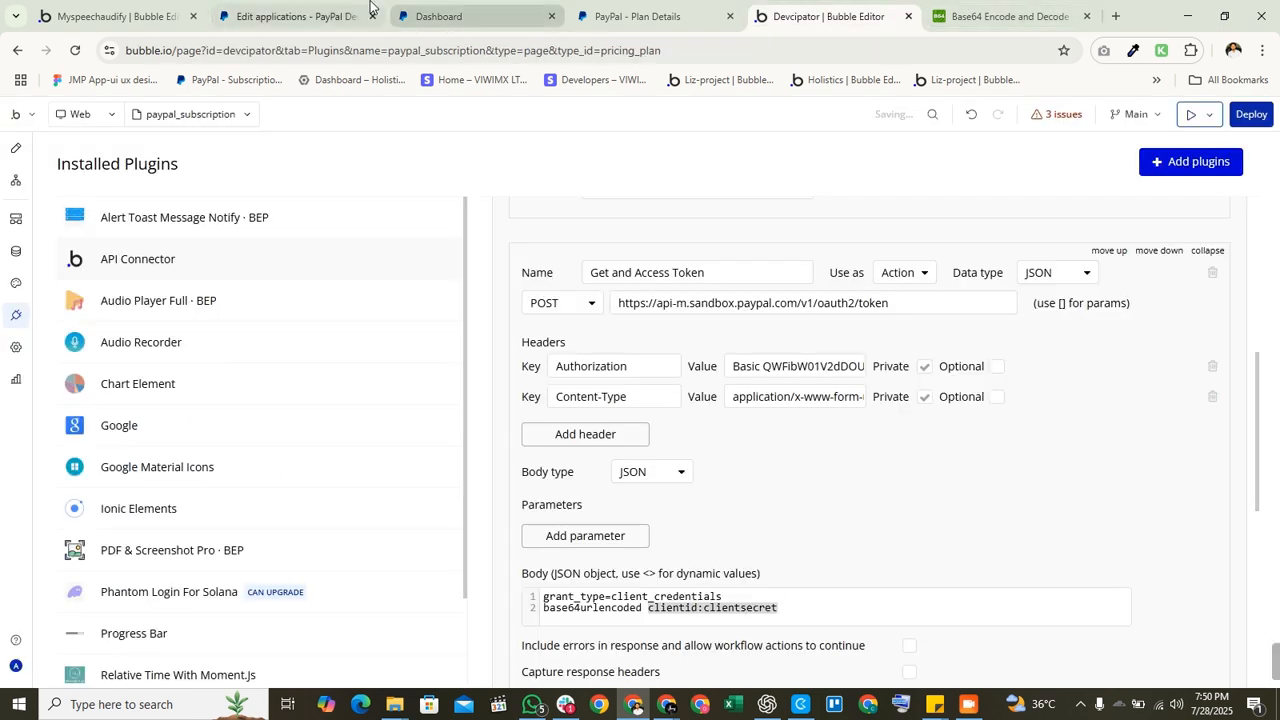
left_click(290, 16)
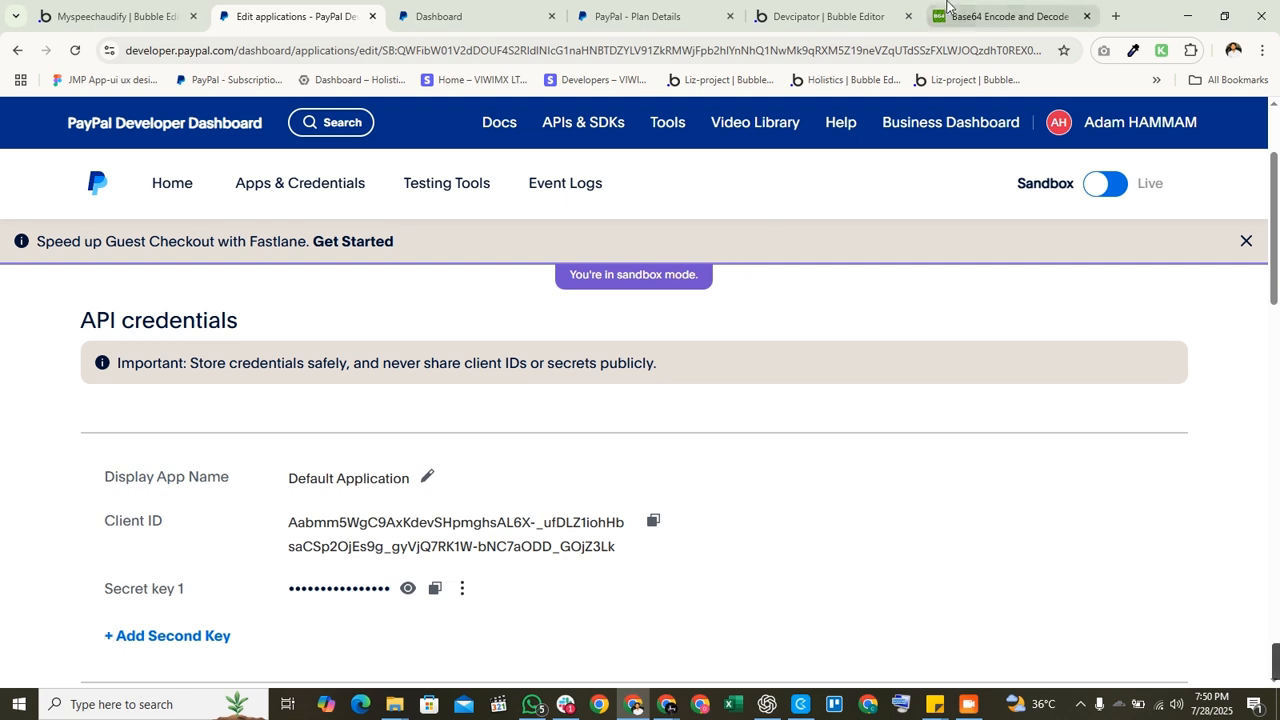
left_click(988, 12)
double_click(186, 359)
double_click(250, 358)
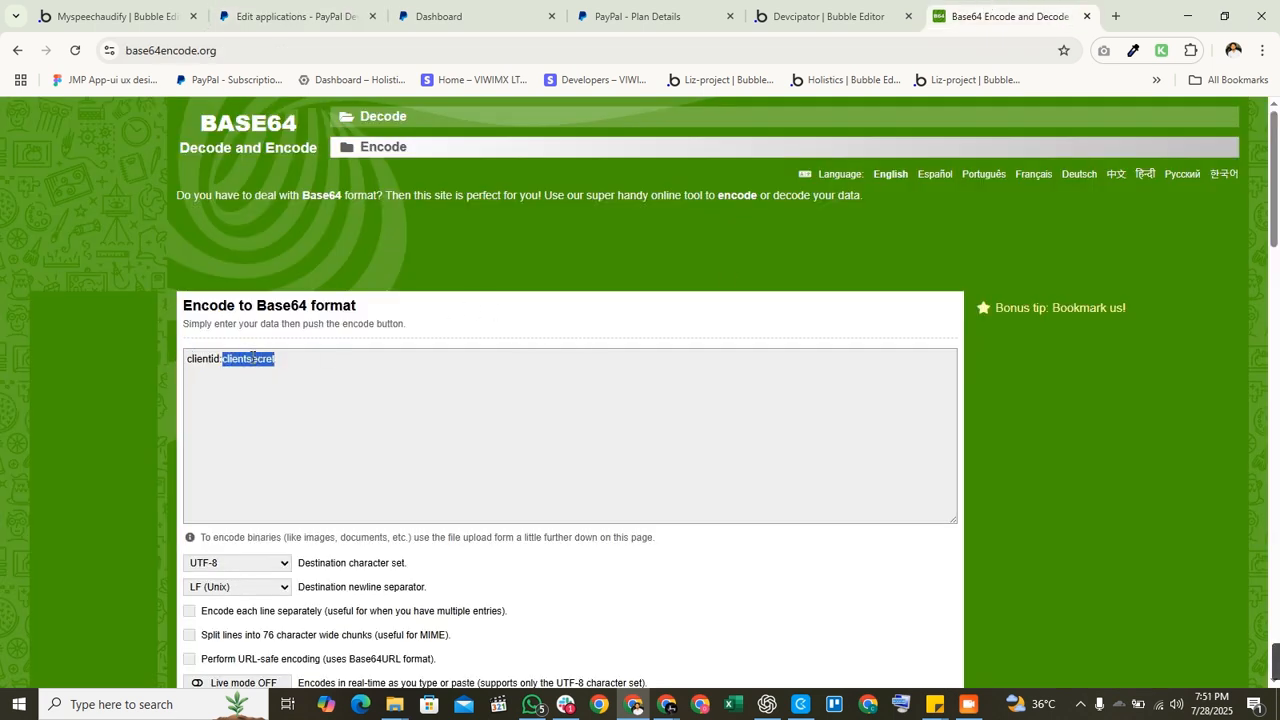
Step: Encode clientid:clientsecret to Base64 and select the encoded string
scroll(234, 401, "down", 1)
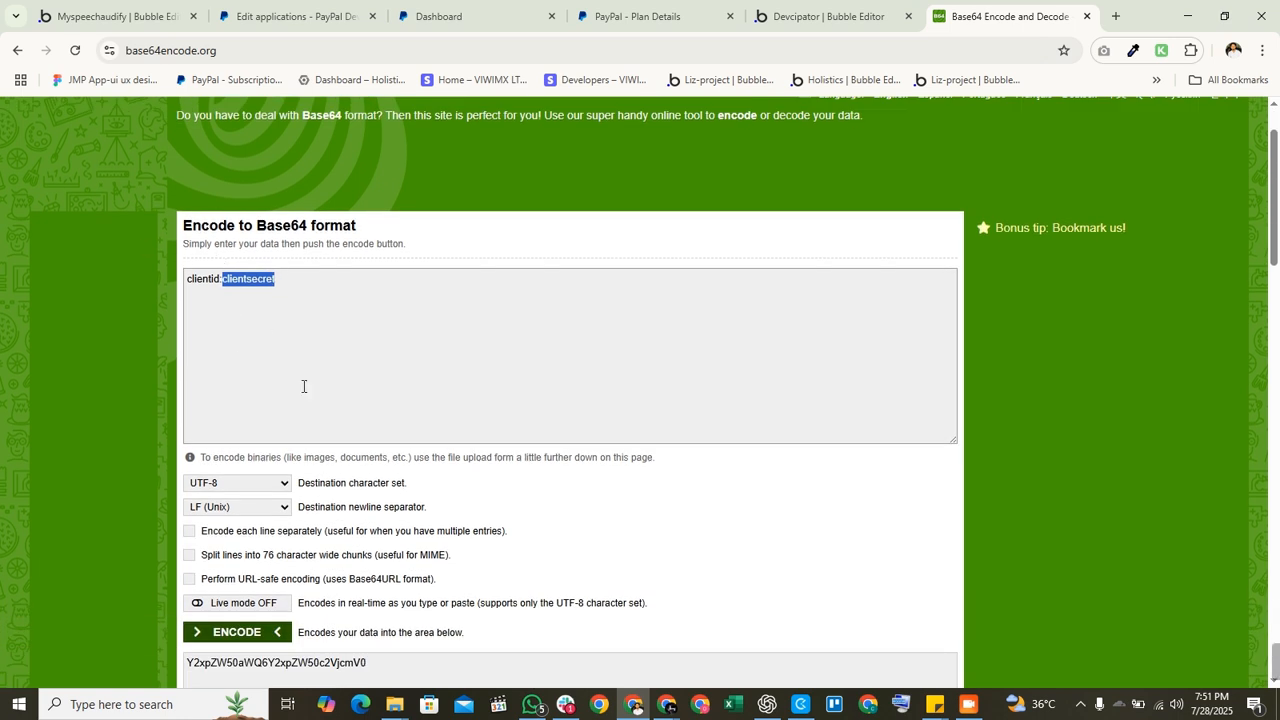
scroll(303, 386, "down", 2)
left_click(245, 472)
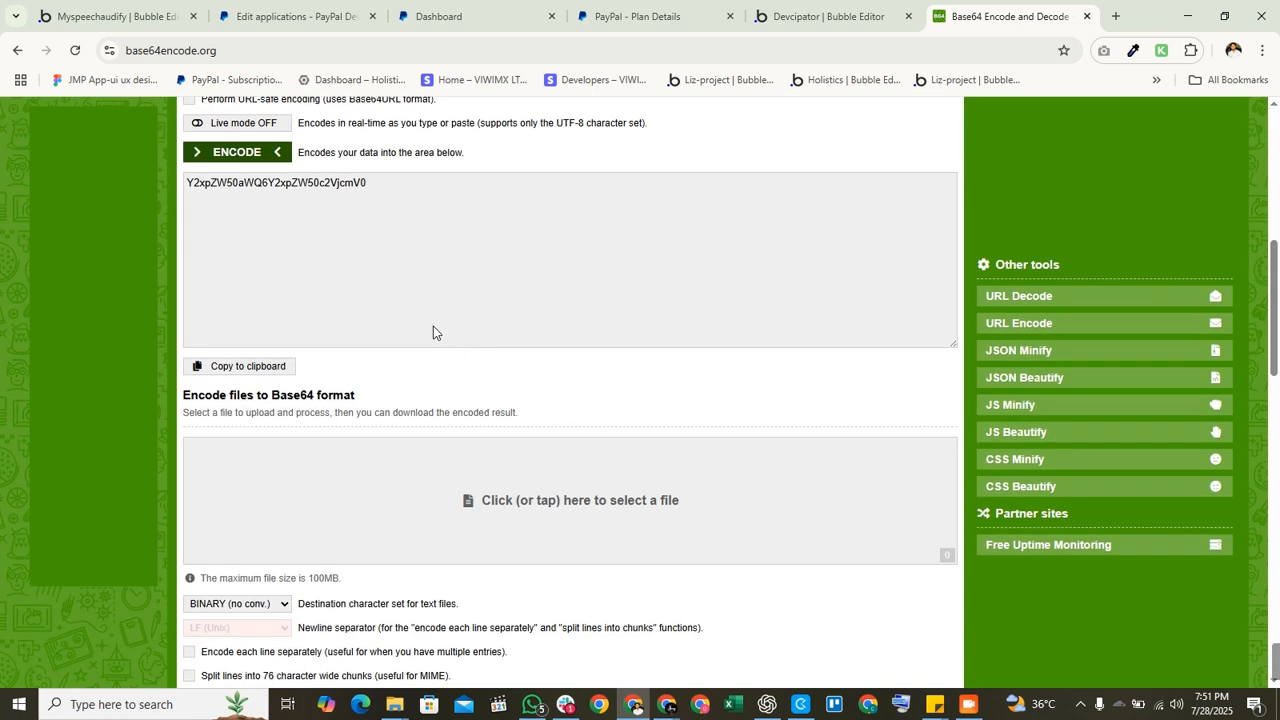
left_click_drag(405, 180, 187, 188)
left_click(620, 227)
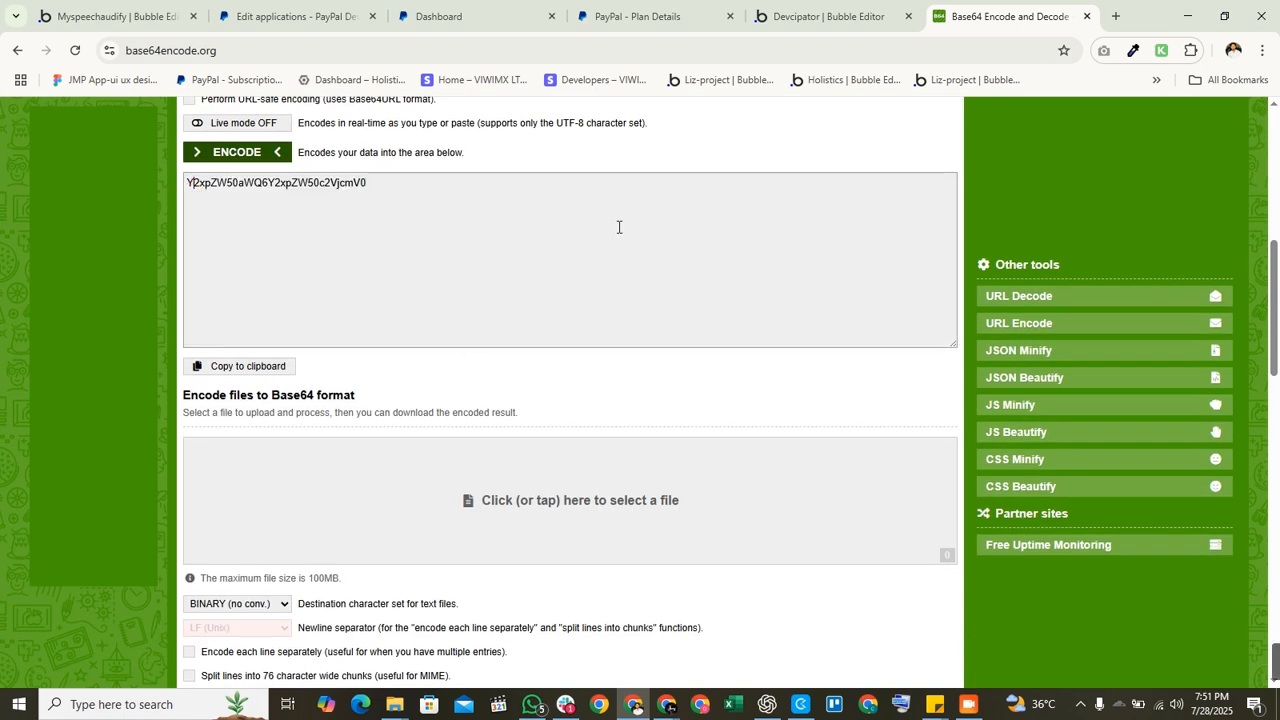
double_click(263, 183)
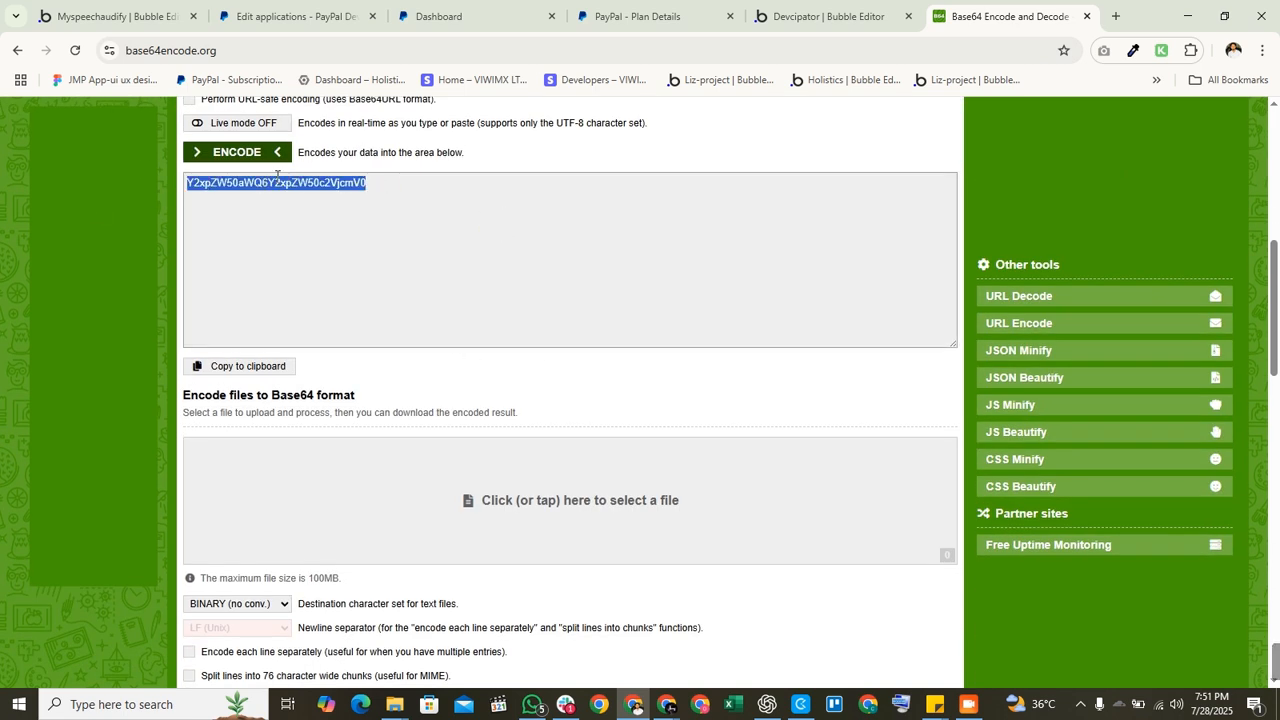
Step: Compare the encoded string with the Basic token in Bubble's Authorization header
left_click(820, 16)
scroll(723, 490, "up", 1)
left_click(641, 365)
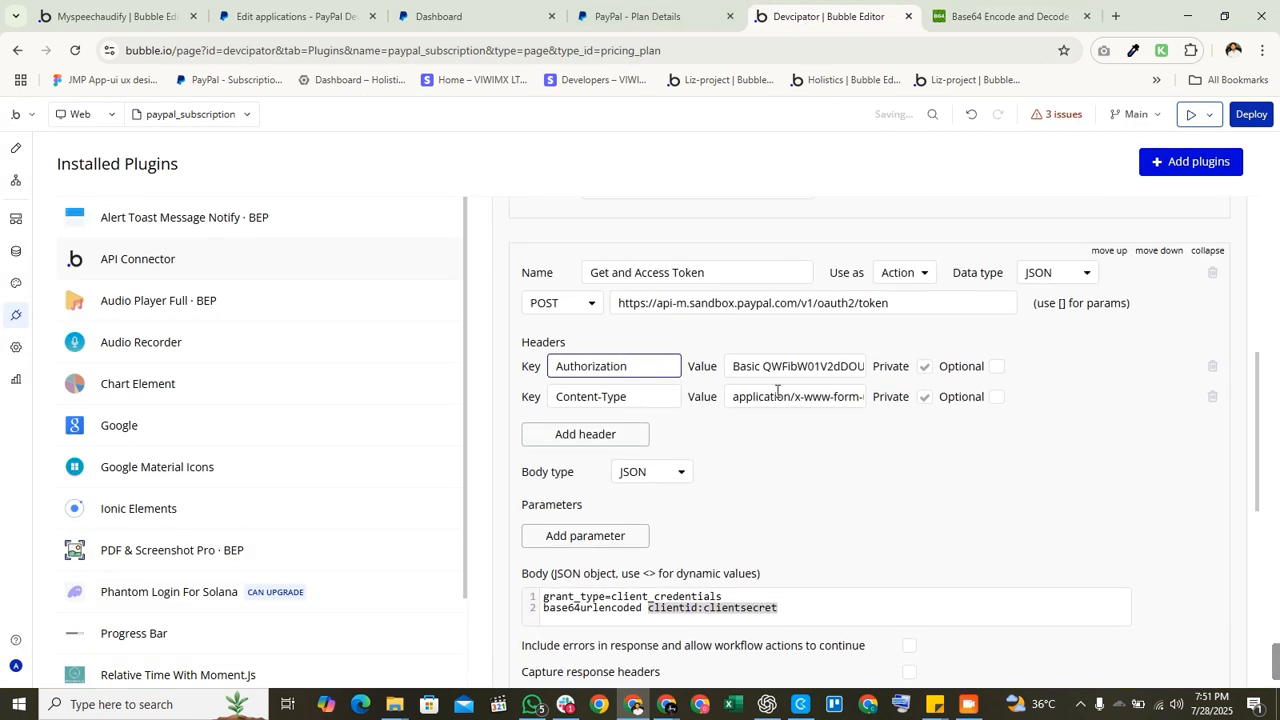
left_click_drag(772, 366, 820, 362)
left_click(815, 363)
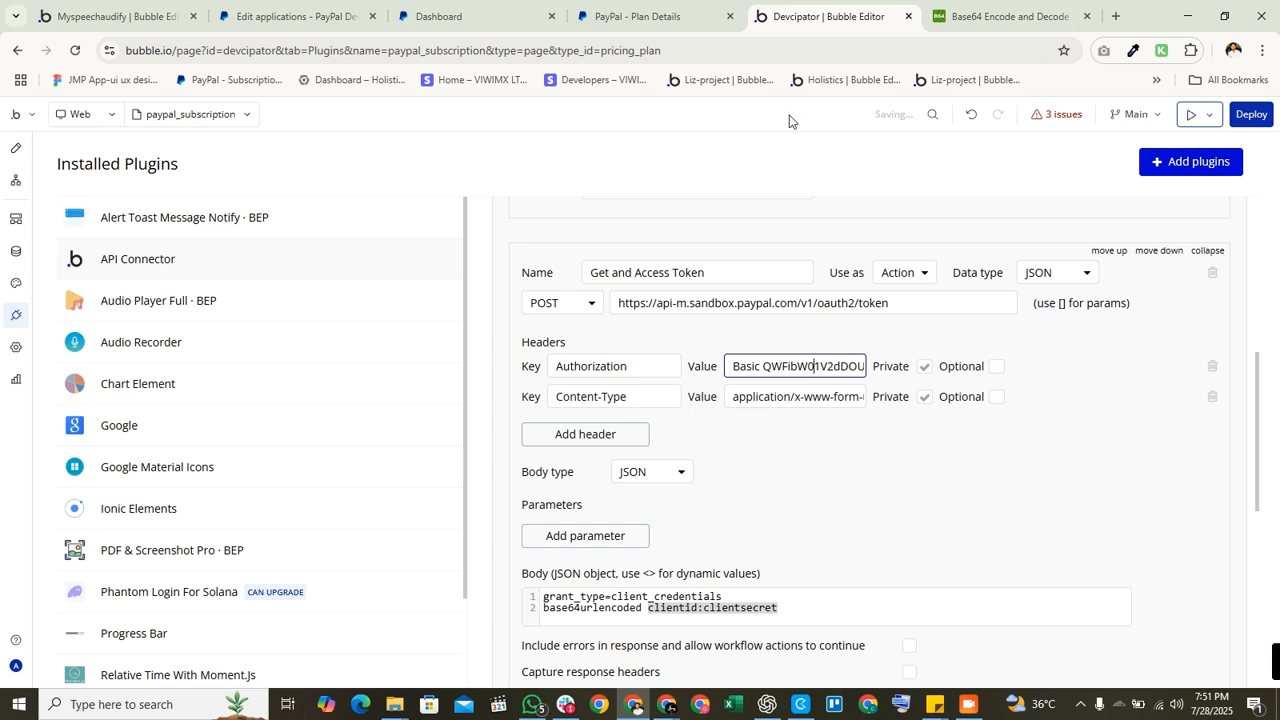
left_click(1037, 10)
left_click(194, 201)
scroll(289, 226, "up", 6)
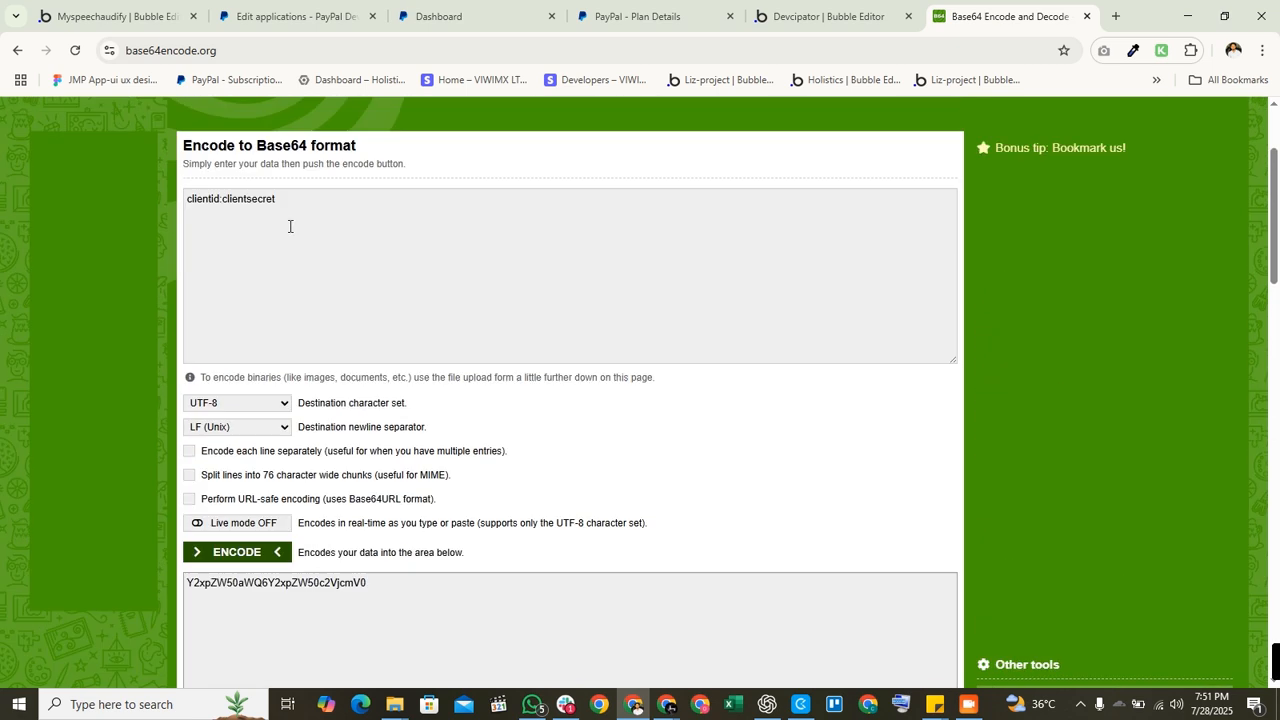
left_click(215, 357)
double_click(215, 357)
triple_click(255, 364)
Step: Recheck the PayPal client ID, then return to the second line of the access-token body
left_click(295, 16)
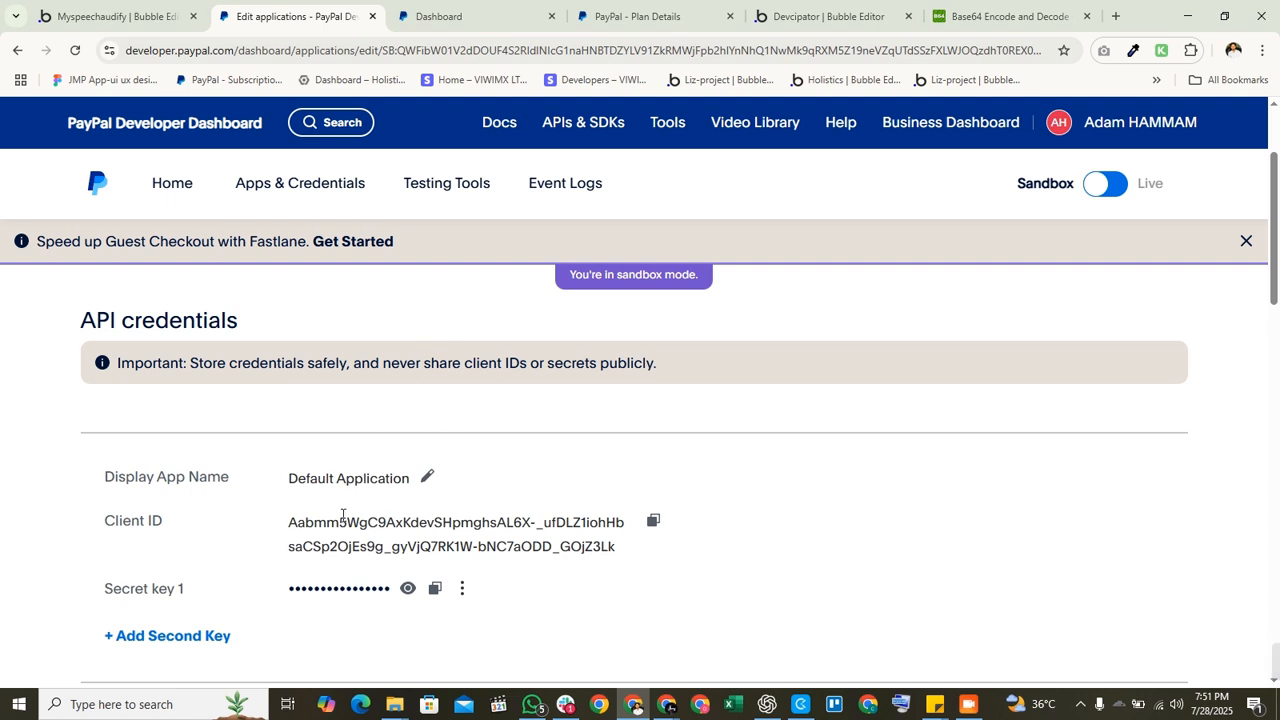
left_click(1000, 16)
scroll(628, 428, "down", 3)
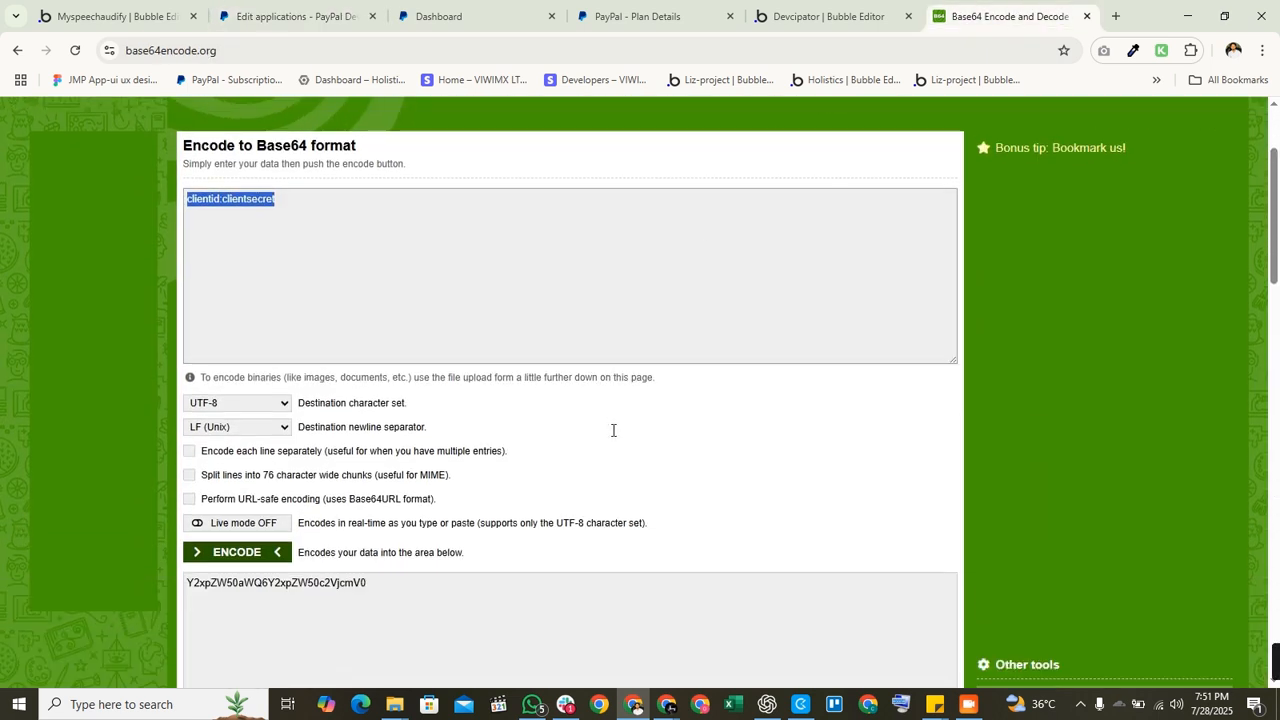
left_click_drag(366, 432, 245, 432)
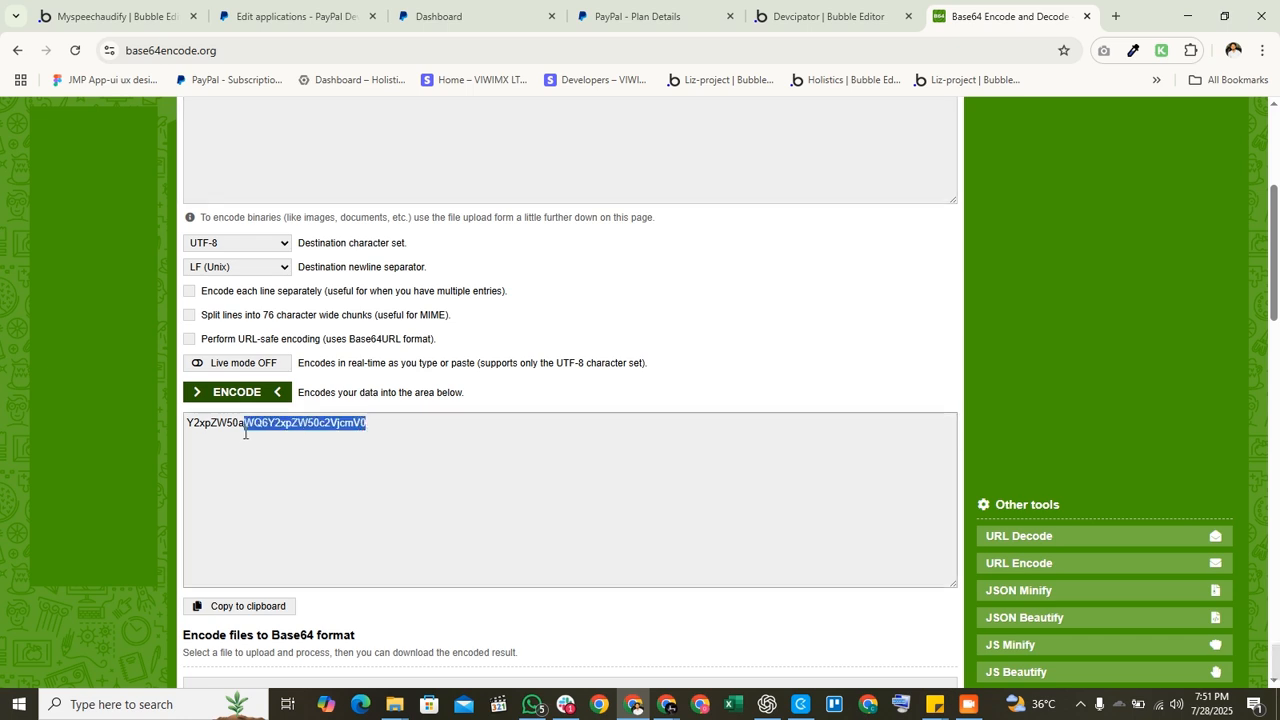
left_click(886, 16)
scroll(795, 597, "down", 2)
left_click(821, 444)
left_click(821, 448)
Step: Delete the base64urlencoded note line from the access-token body
left_click(544, 448, "shift")
key("BackSpace")
scroll(629, 465, "up", 1)
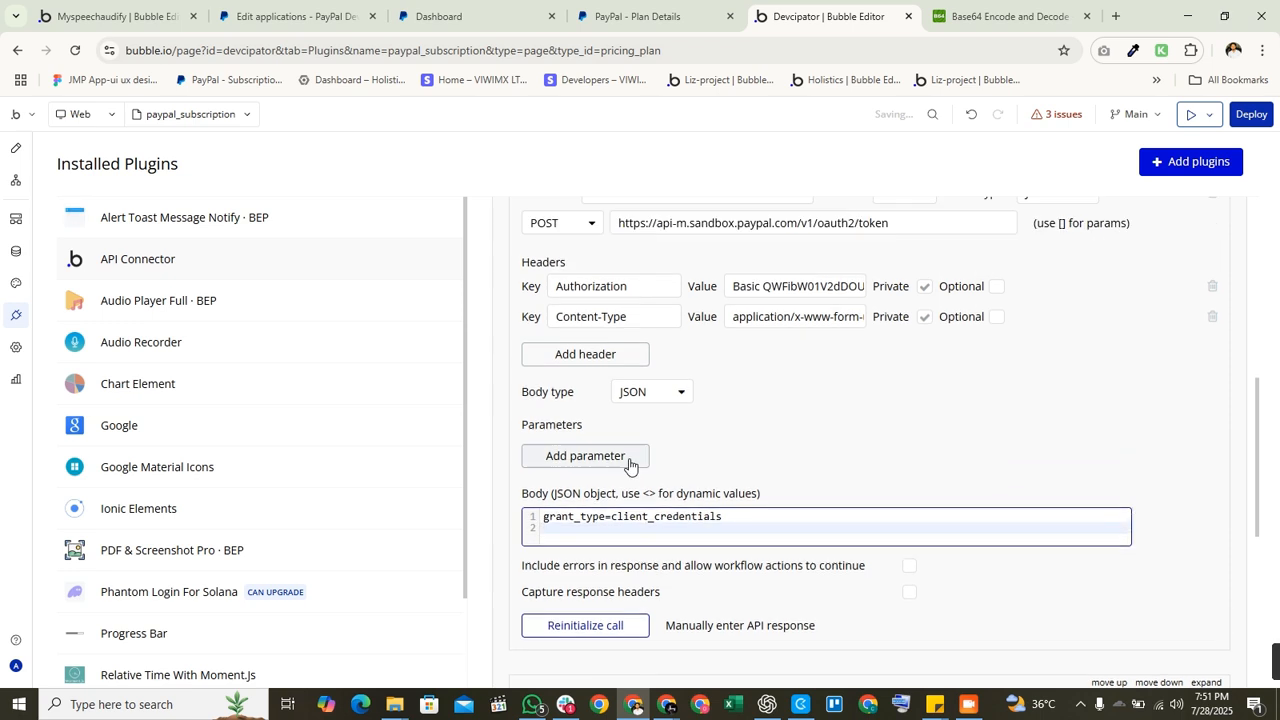
left_click(757, 429)
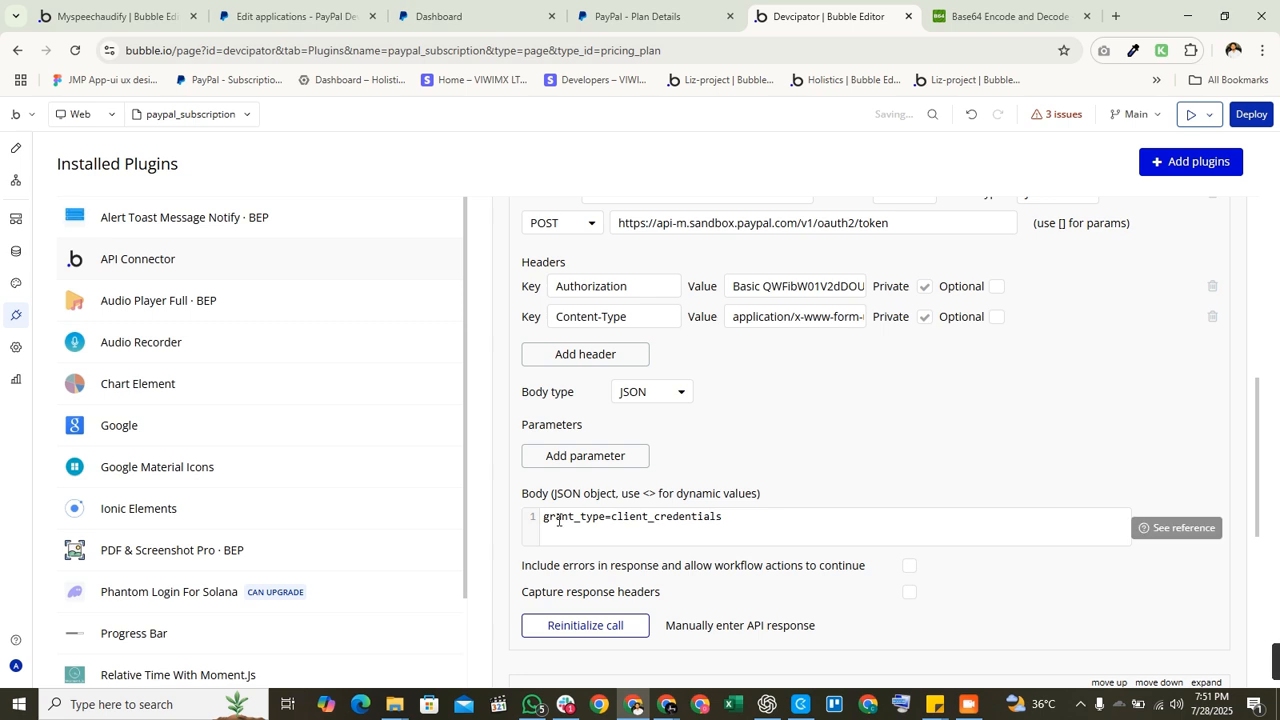
Step: Check the token URL and Content-Type header application/x-www-form-urlencoded, then scroll to Reinitialize call
scroll(650, 518, "up", 1)
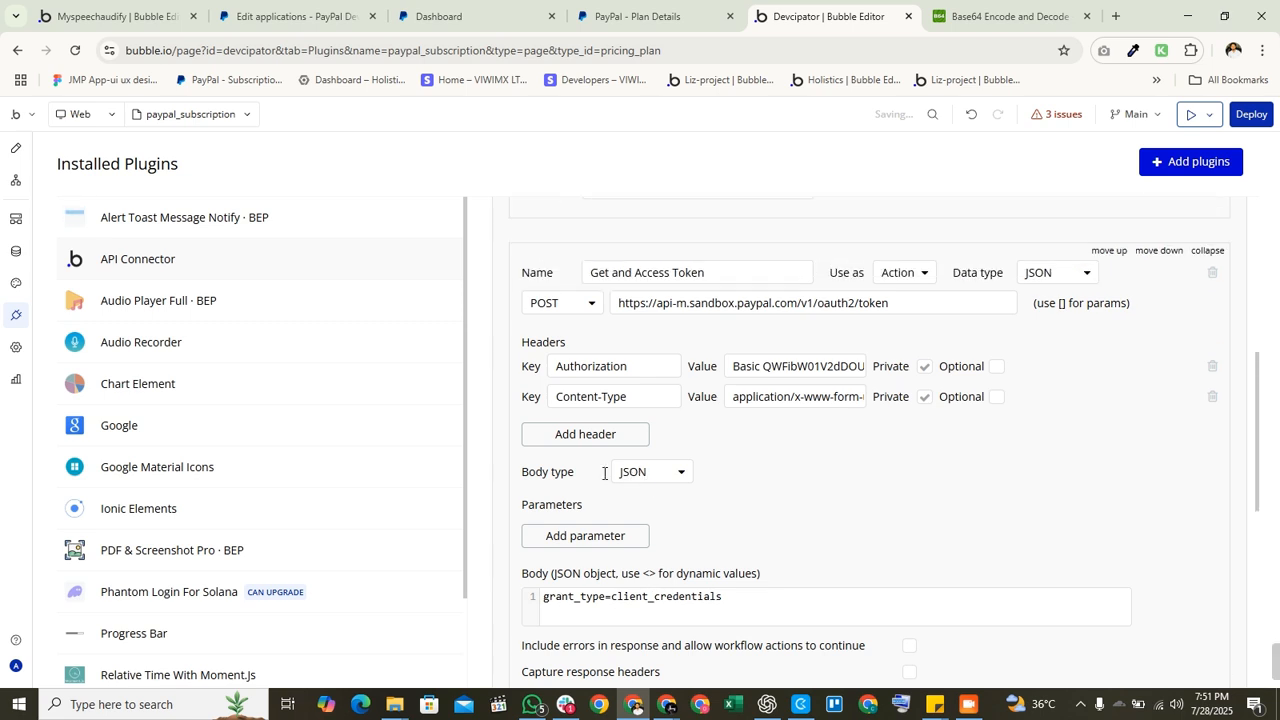
scroll(655, 480, "up", 1)
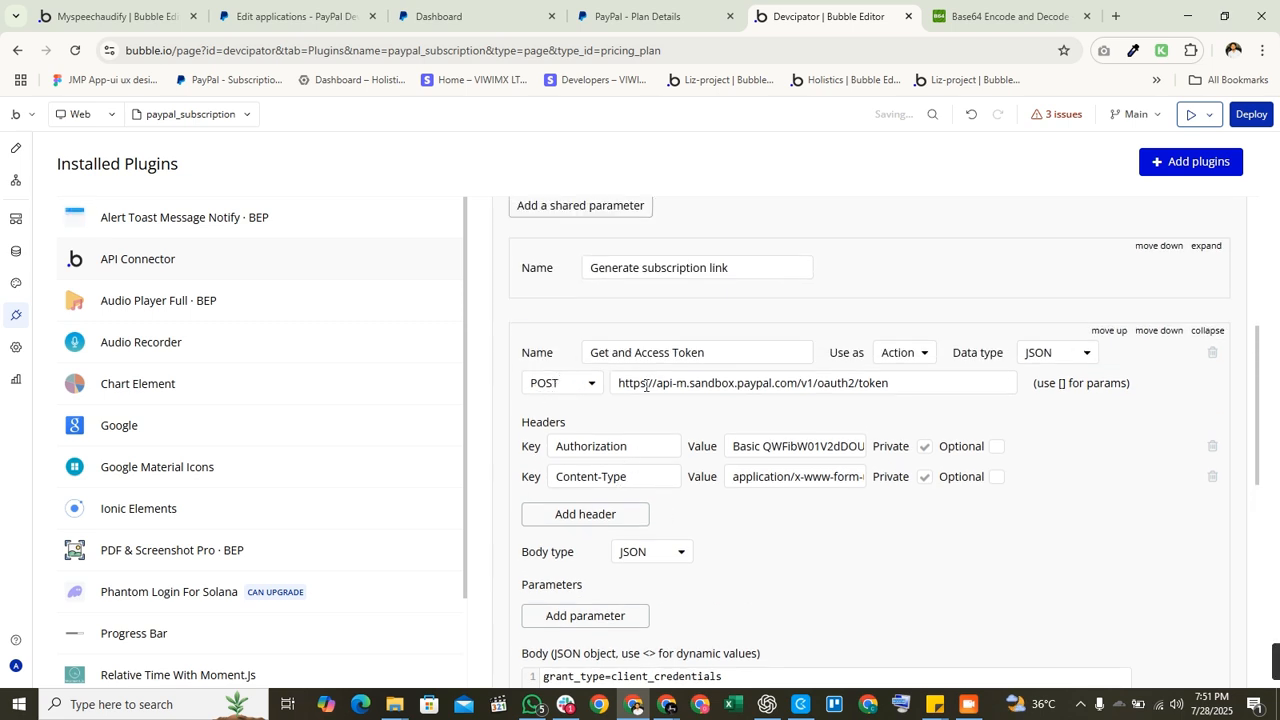
left_click_drag(920, 389, 547, 393)
left_click(655, 430)
triple_click(598, 476)
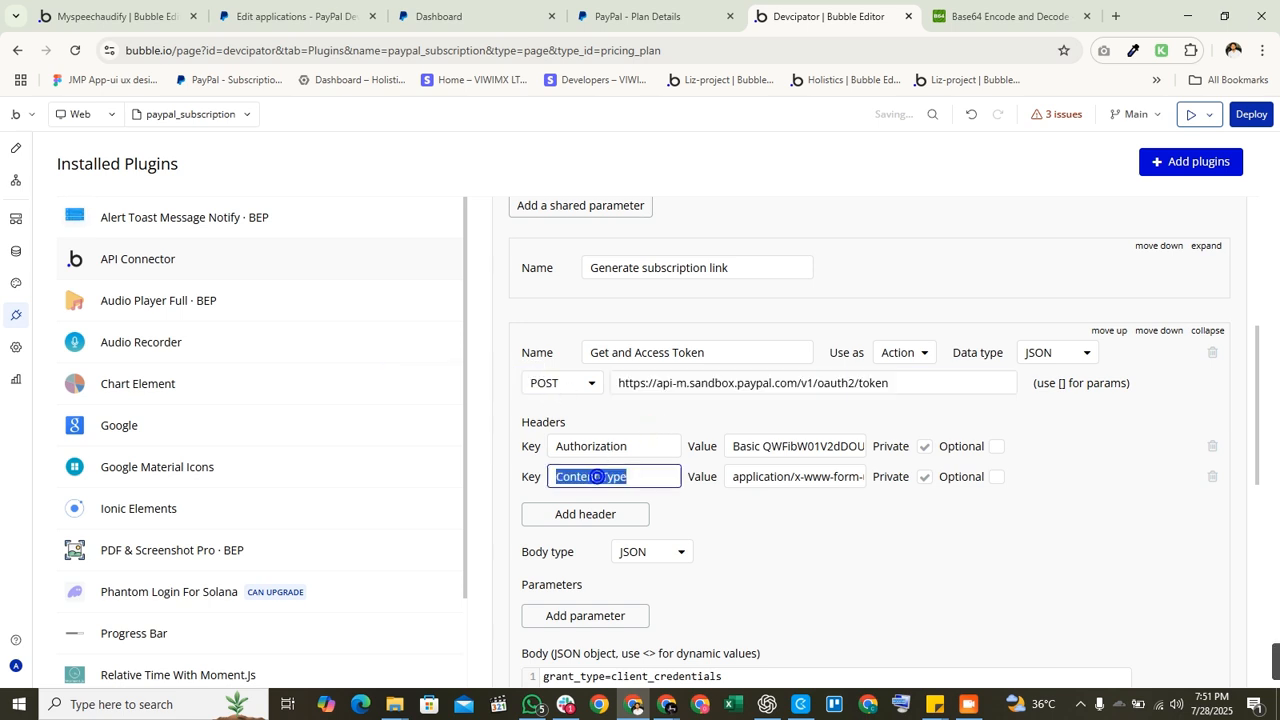
left_click_drag(806, 478, 898, 473)
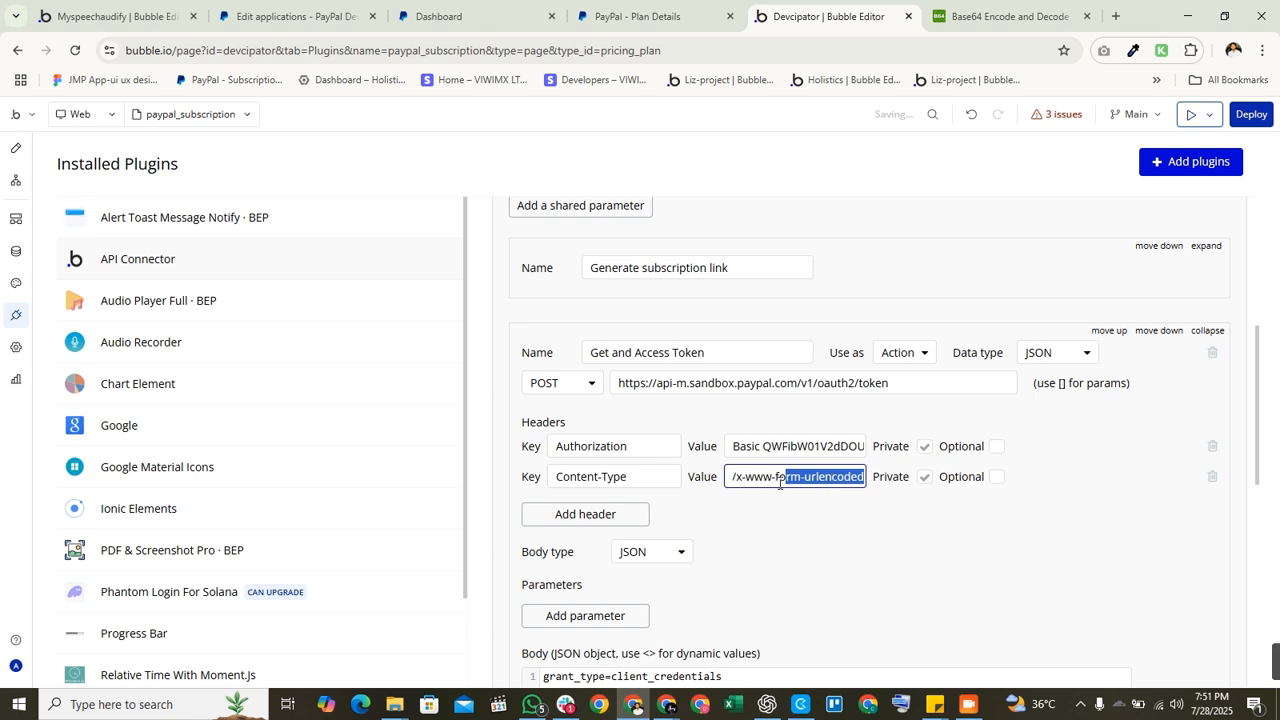
left_click(764, 508)
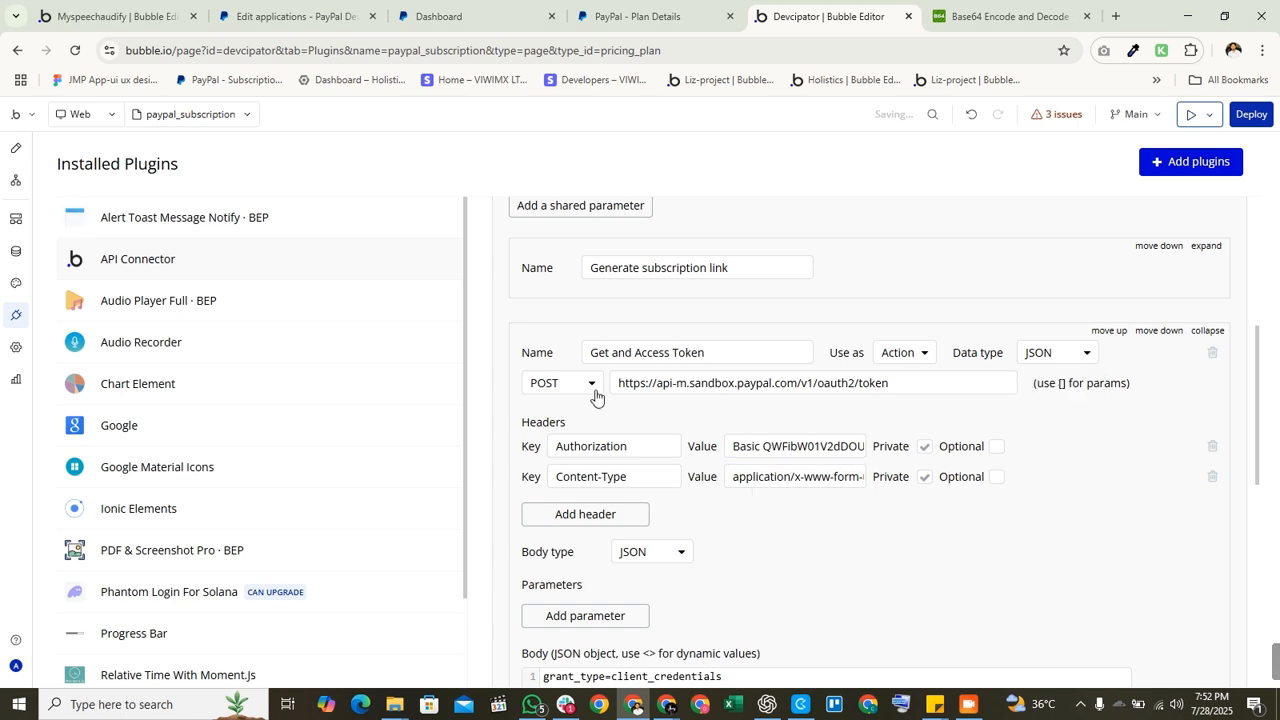
scroll(625, 389, "down", 1)
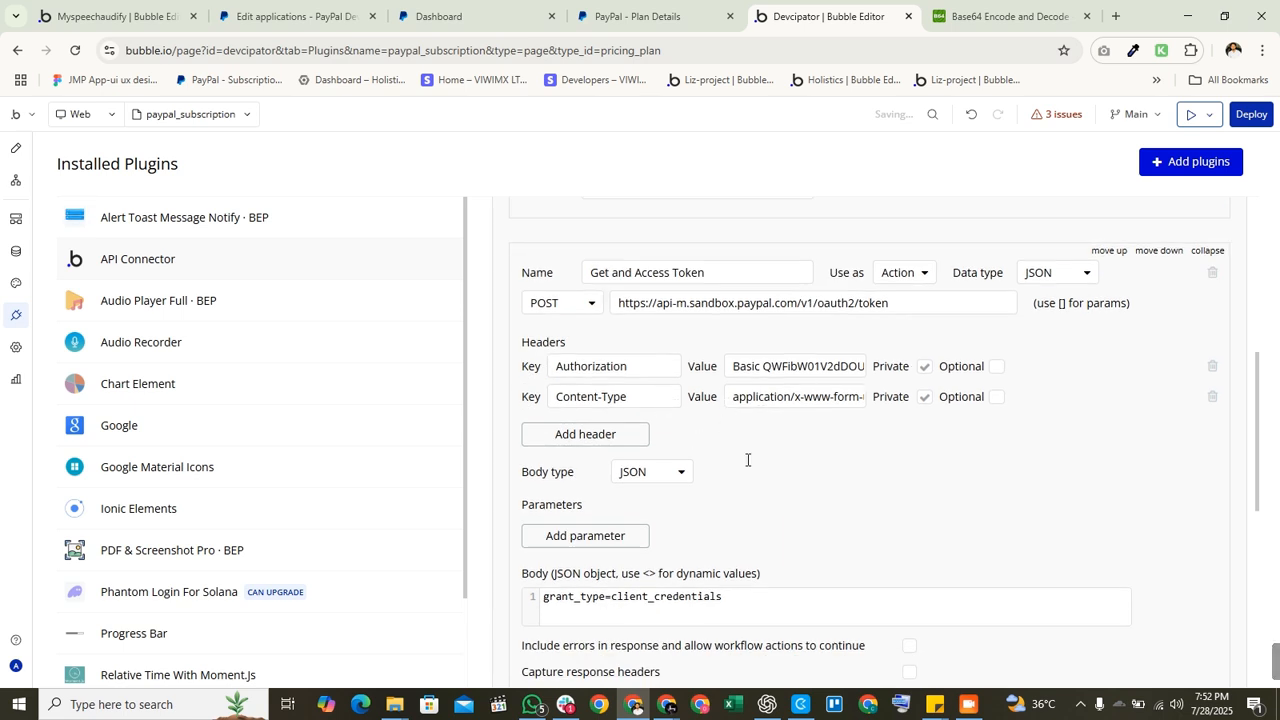
scroll(747, 460, "down", 1)
scroll(755, 391, "up", 1)
scroll(660, 470, "down", 2)
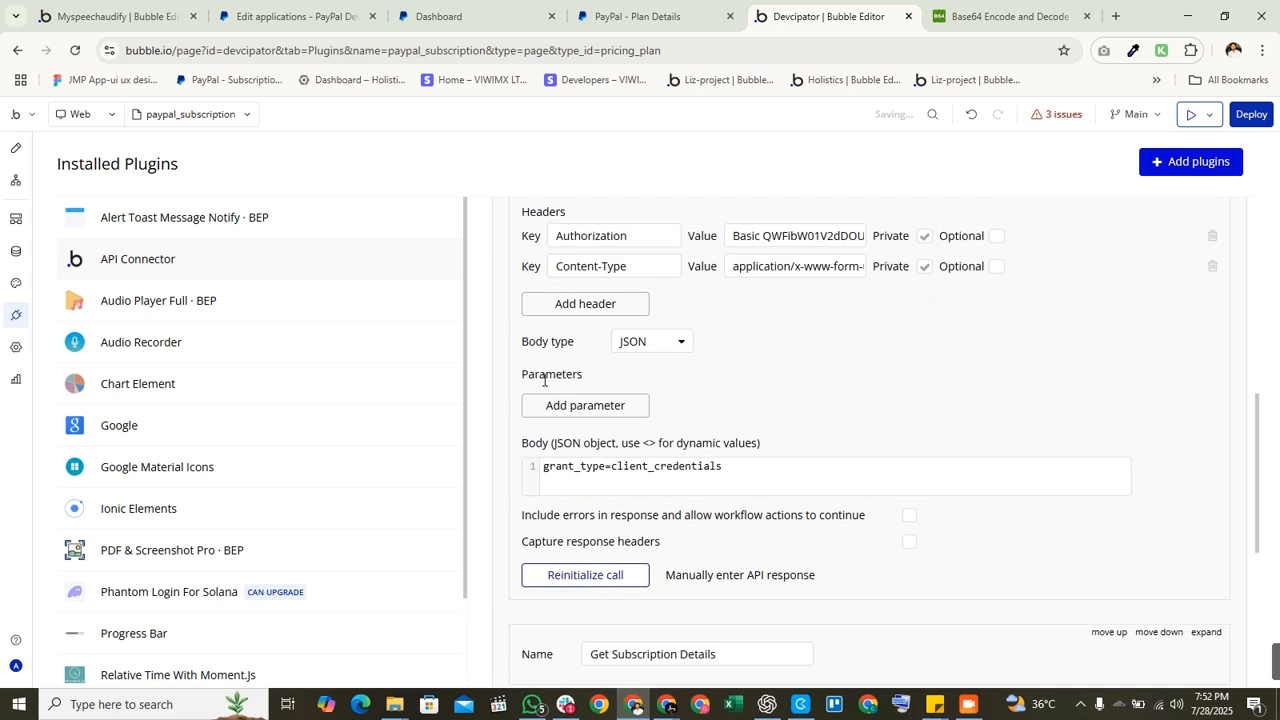
Step: Reinitialize the token call and inspect the returned access_token, app_id and Bearer token type
left_click(570, 550)
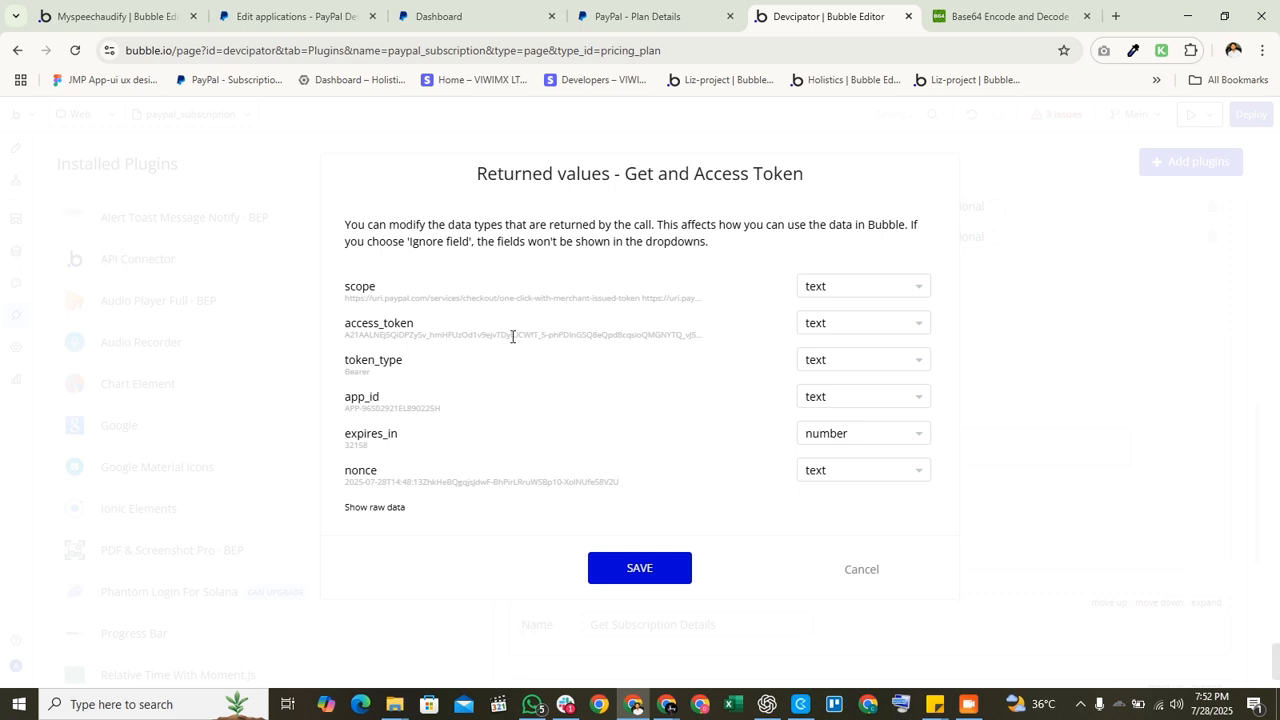
double_click(437, 334)
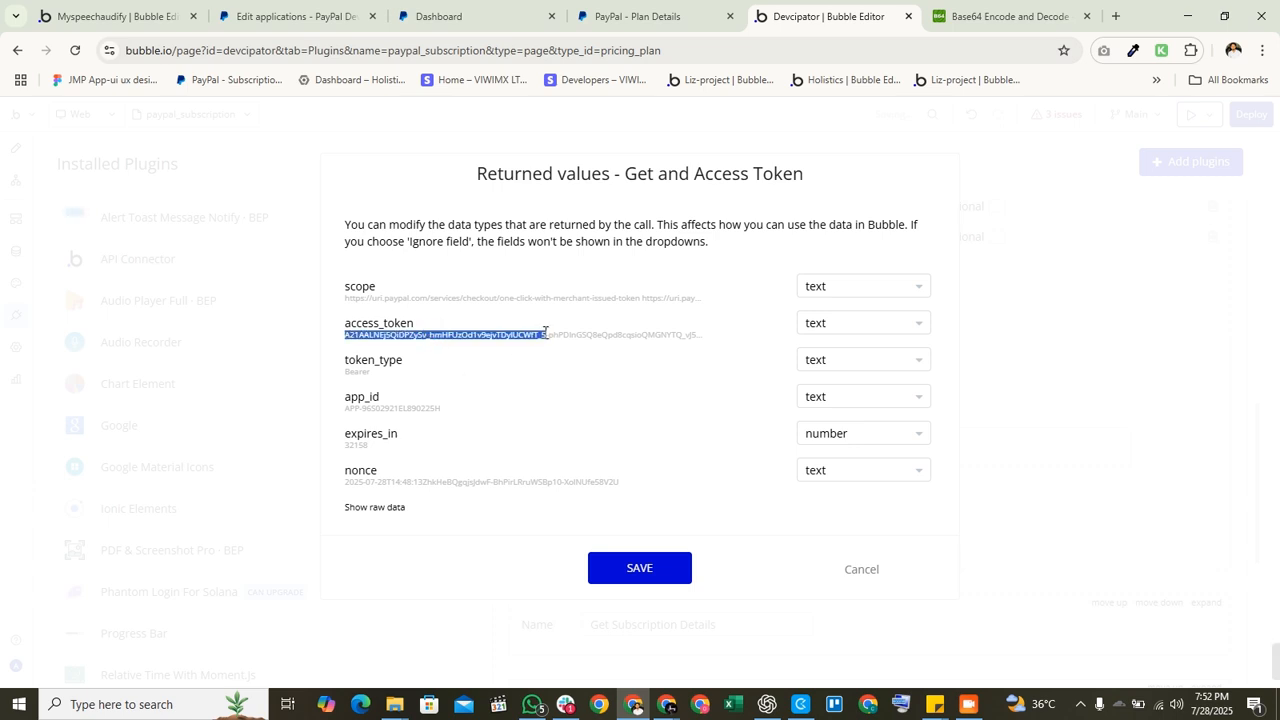
double_click(389, 409)
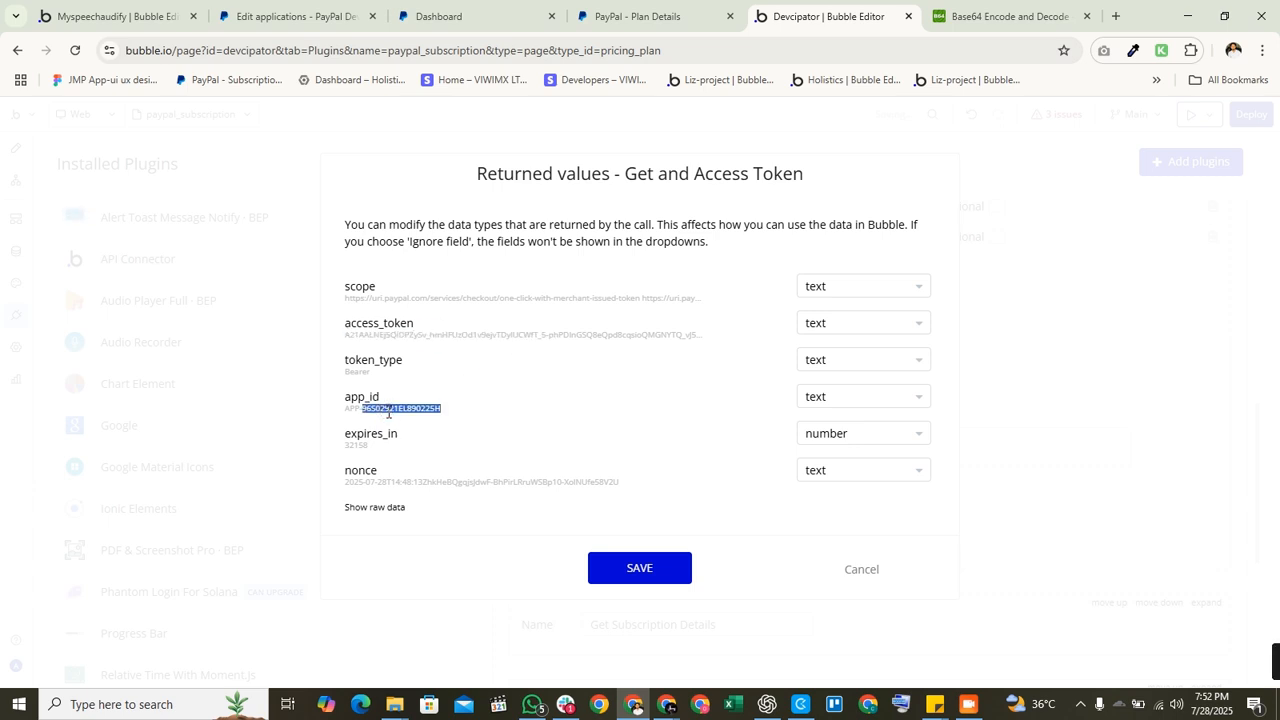
double_click(358, 371)
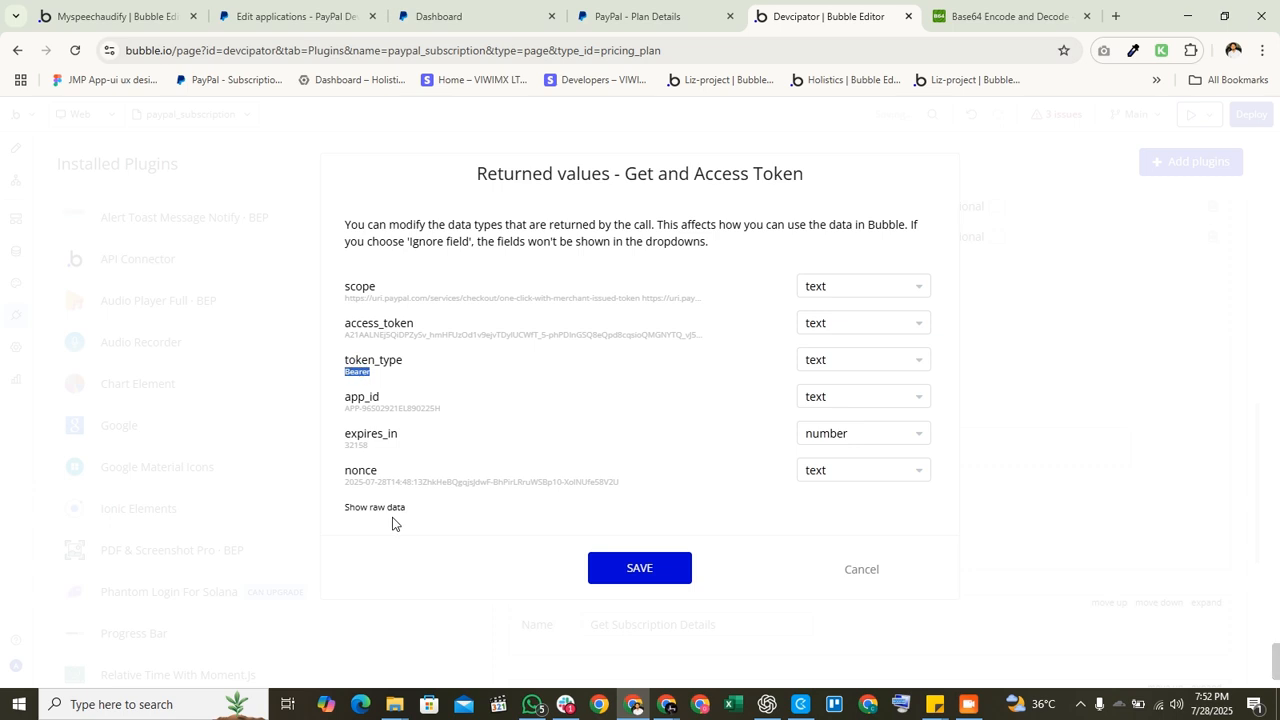
Step: Show the raw JSON response and save the returned fields
left_click(375, 508)
scroll(545, 460, "down", 5)
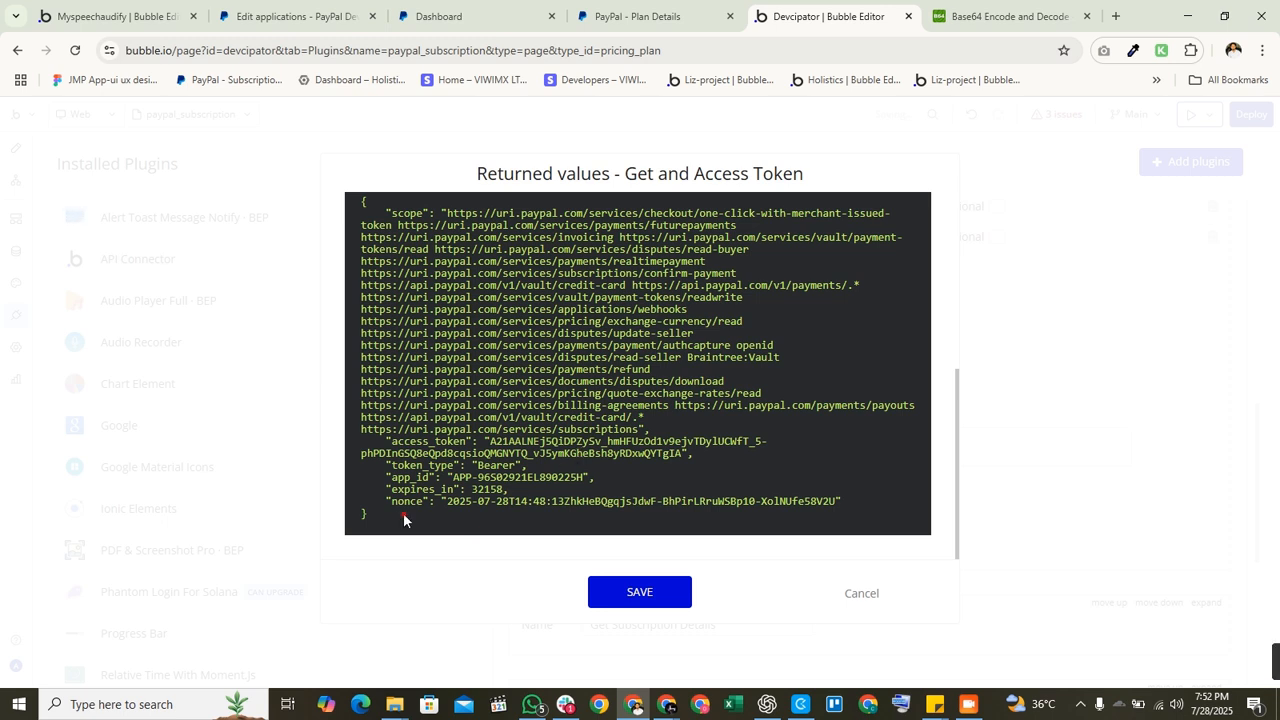
triple_click(512, 481)
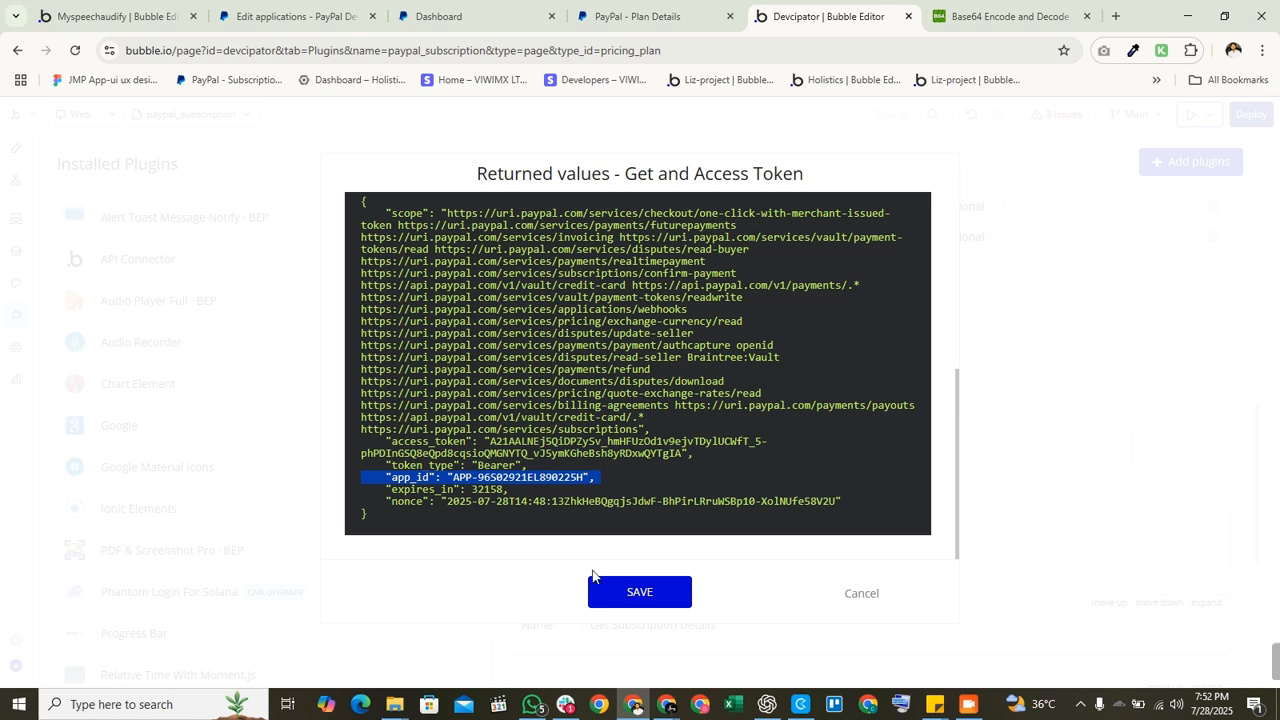
left_click(634, 594)
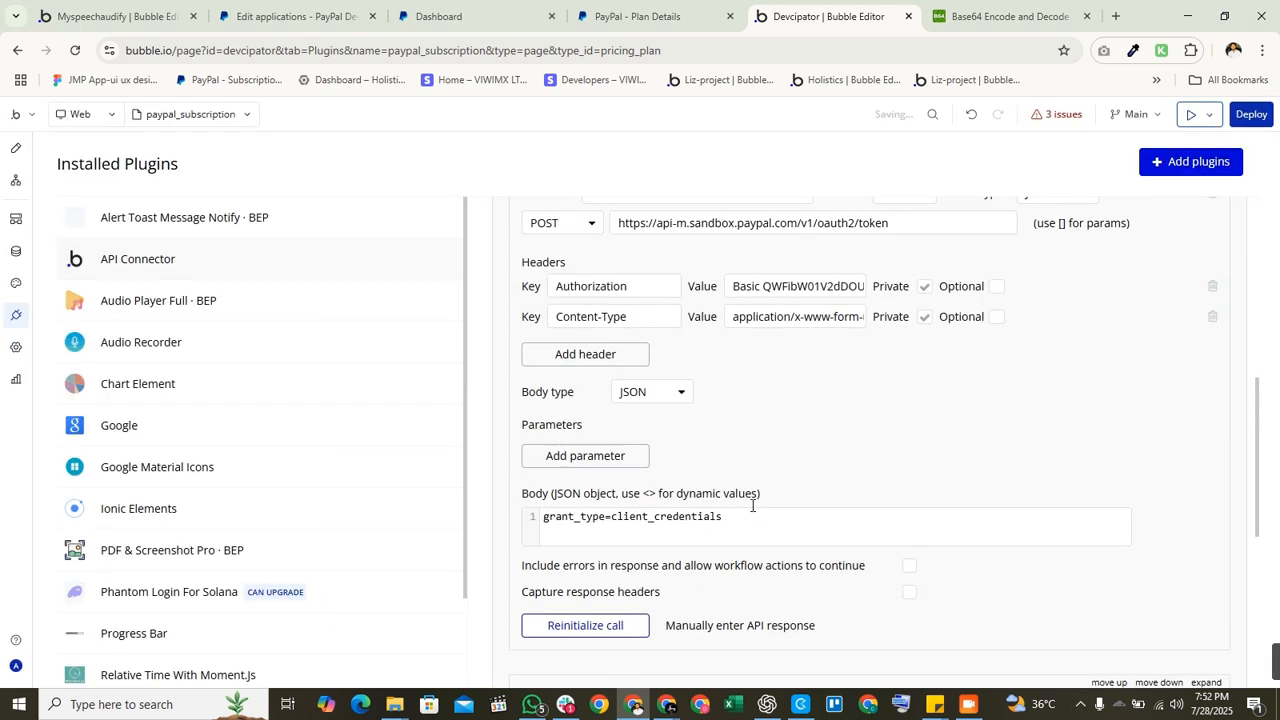
Step: Expand the Generate subscription link call's settings in the API Connector
scroll(752, 506, "up", 3)
triple_click(731, 431)
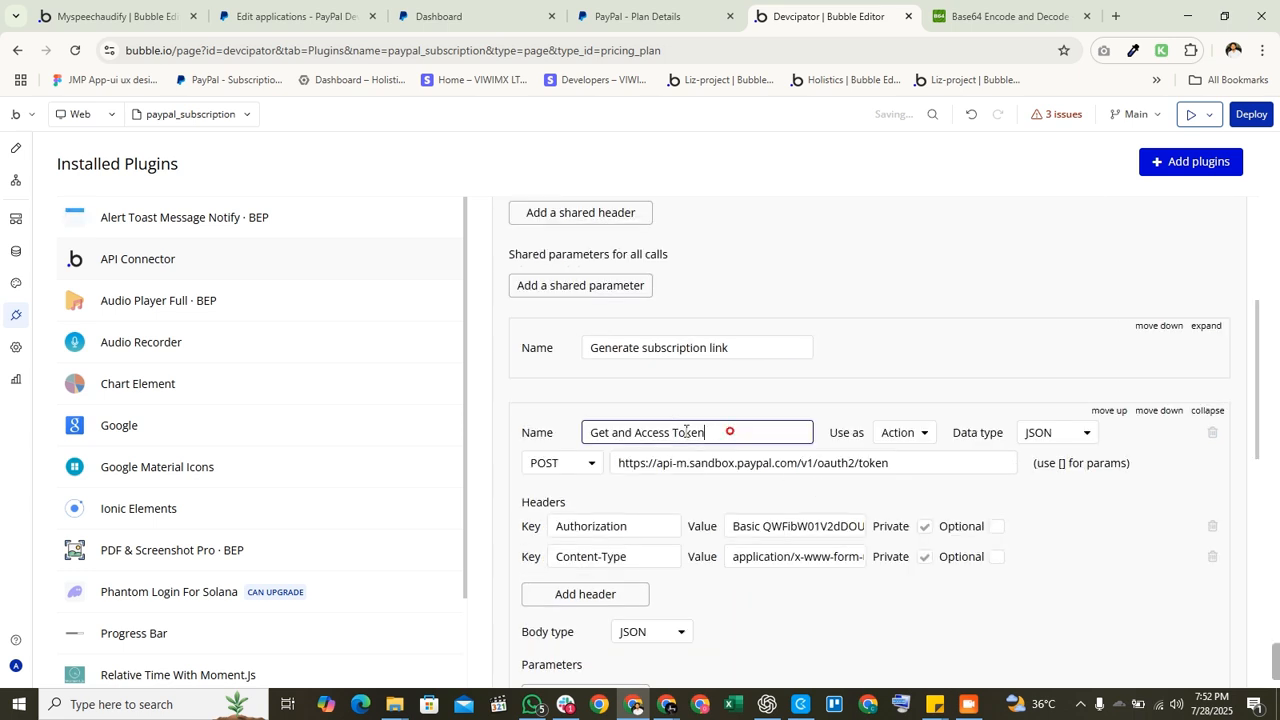
scroll(877, 598, "down", 2)
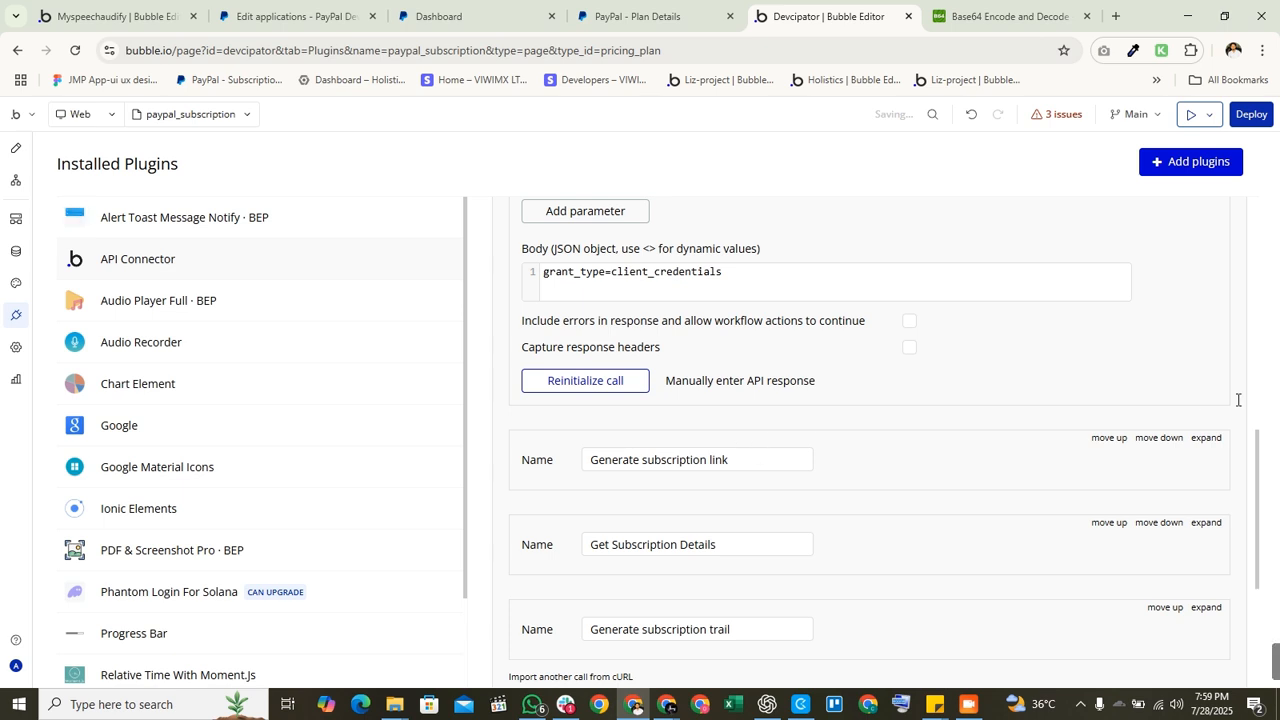
left_click(1212, 440)
scroll(894, 436, "down", 2)
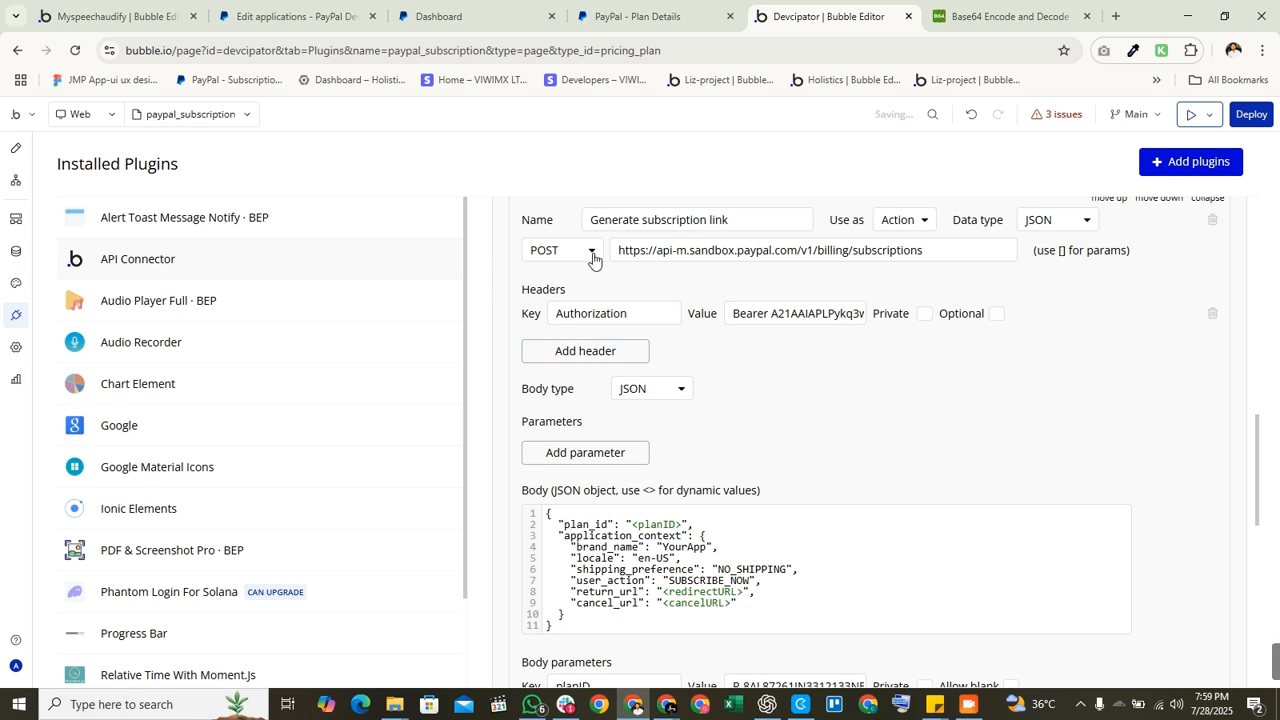
Step: Review the call's POST subscriptions URL and its Bearer Authorization header
left_click_drag(619, 253, 966, 250)
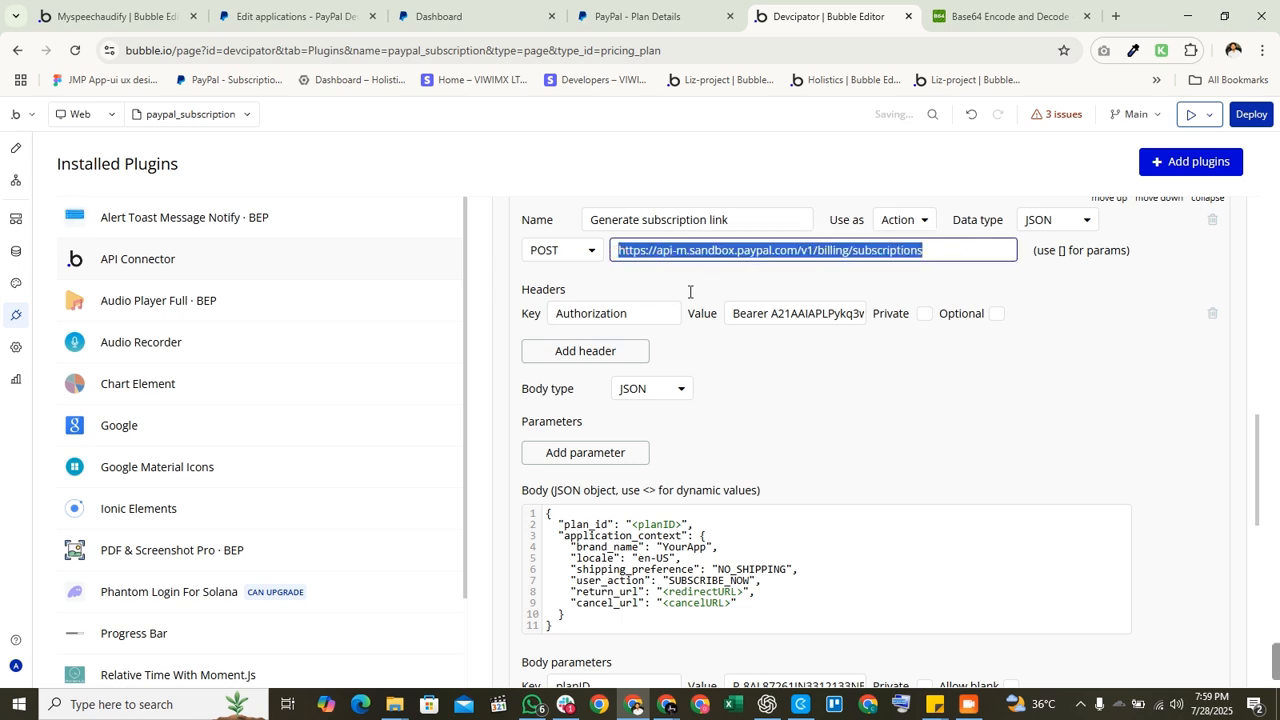
double_click(623, 310)
double_click(746, 314)
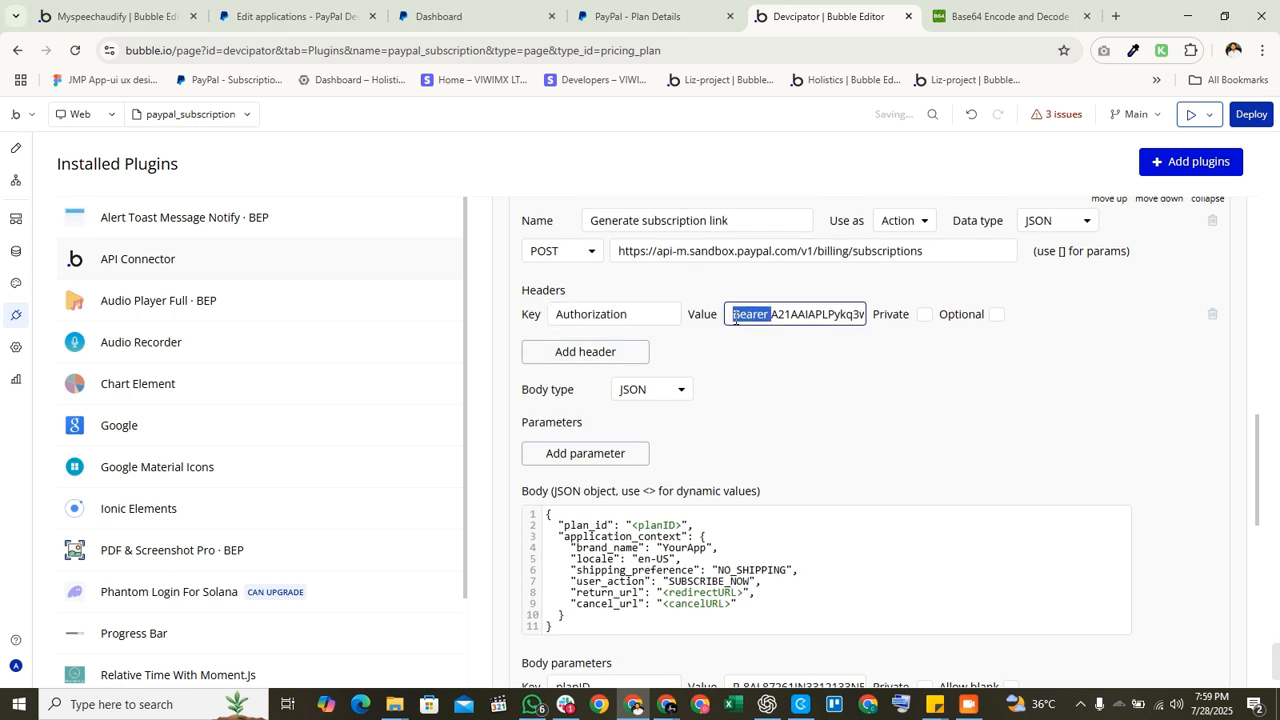
scroll(728, 410, "up", 4)
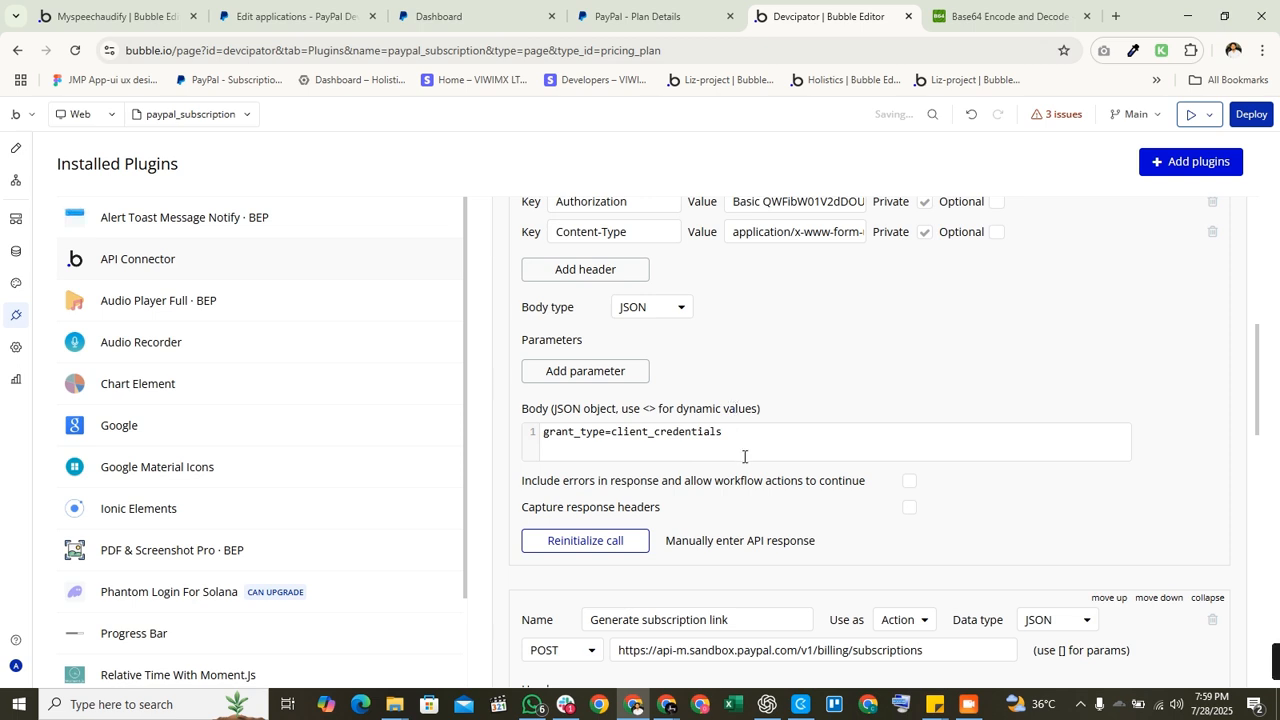
scroll(744, 456, "up", 2)
scroll(647, 298, "down", 3)
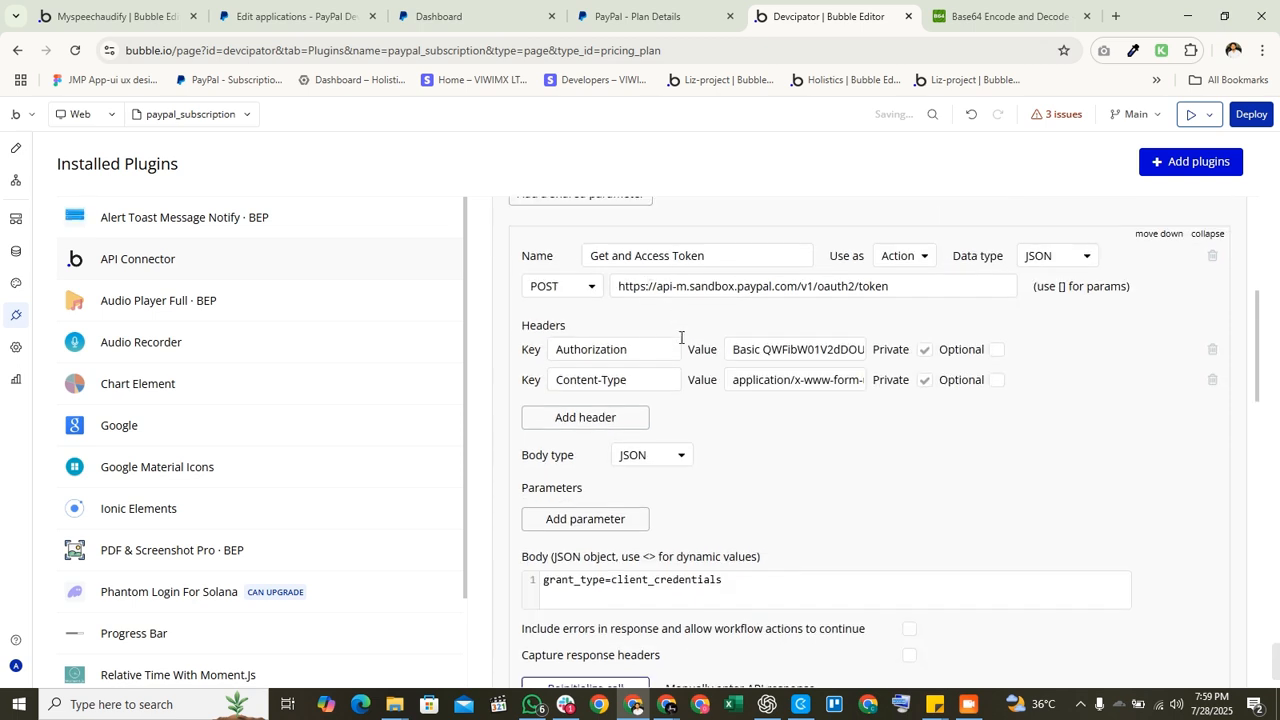
left_click(717, 460)
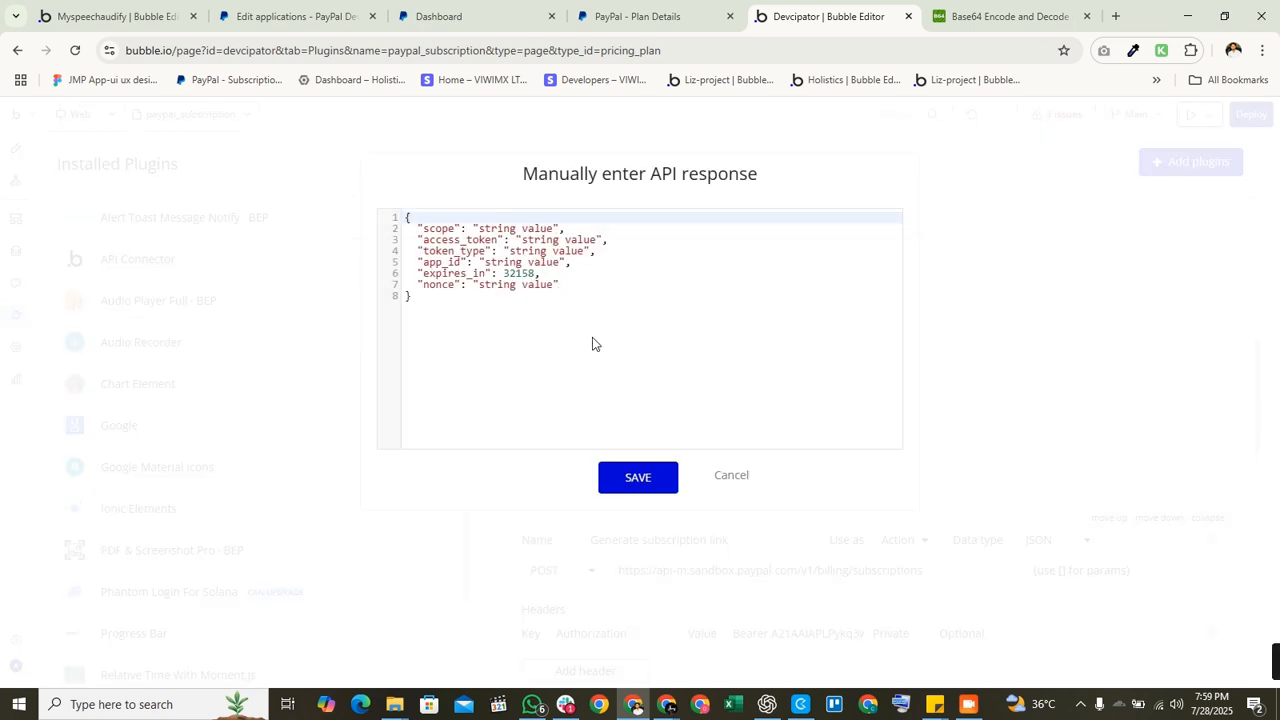
triple_click(546, 241)
left_click(558, 241)
left_click_drag(520, 242, 588, 242)
left_click(470, 241)
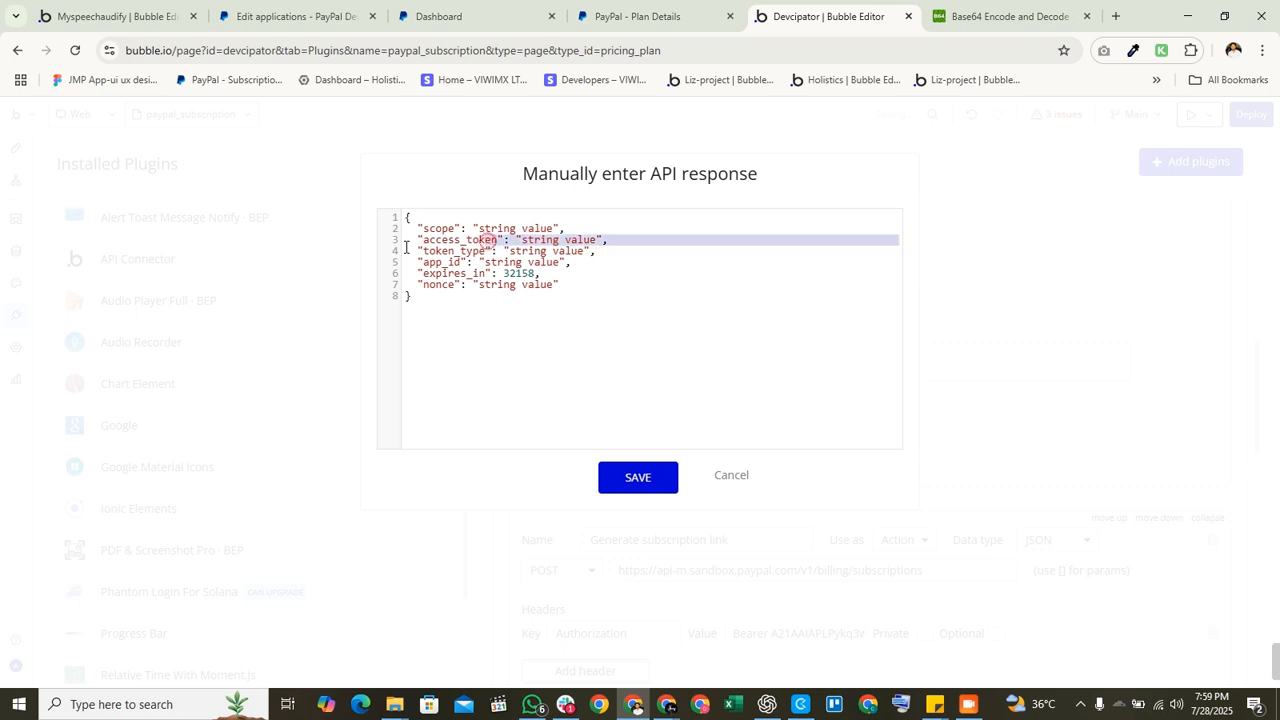
left_click(726, 477)
scroll(817, 445, "down", 2)
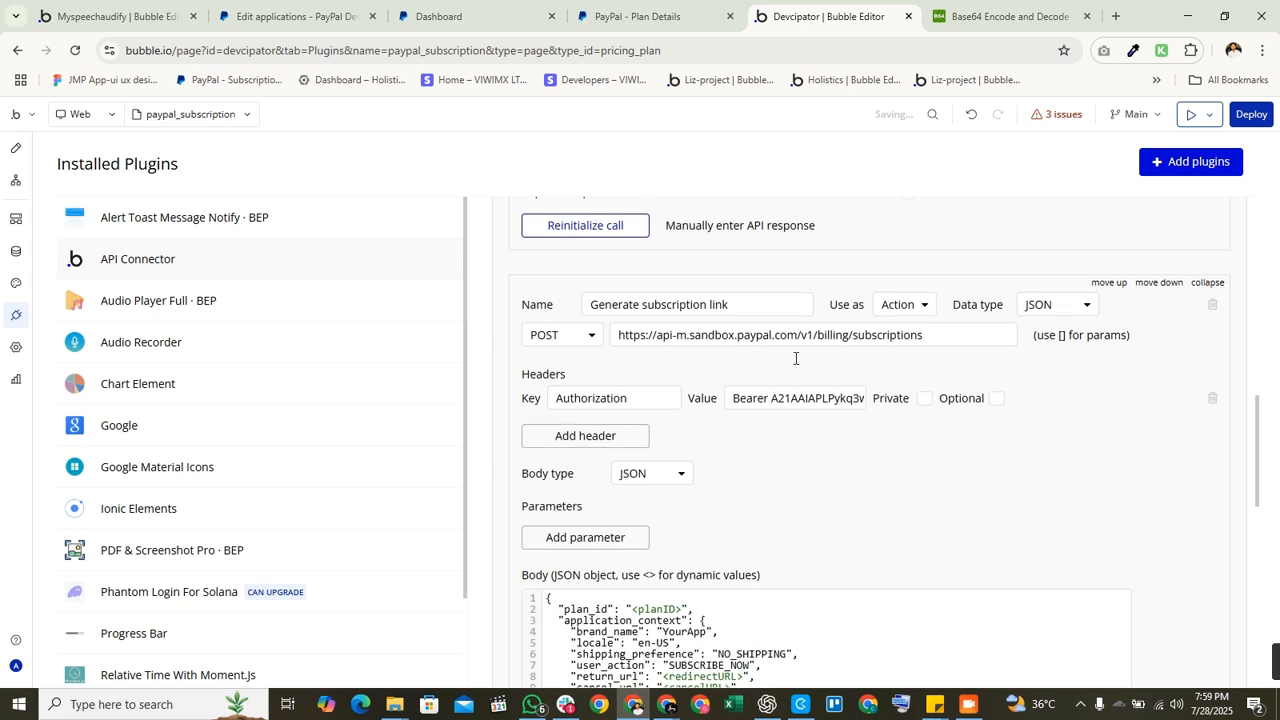
scroll(790, 365, "up", 2)
scroll(785, 373, "down", 2)
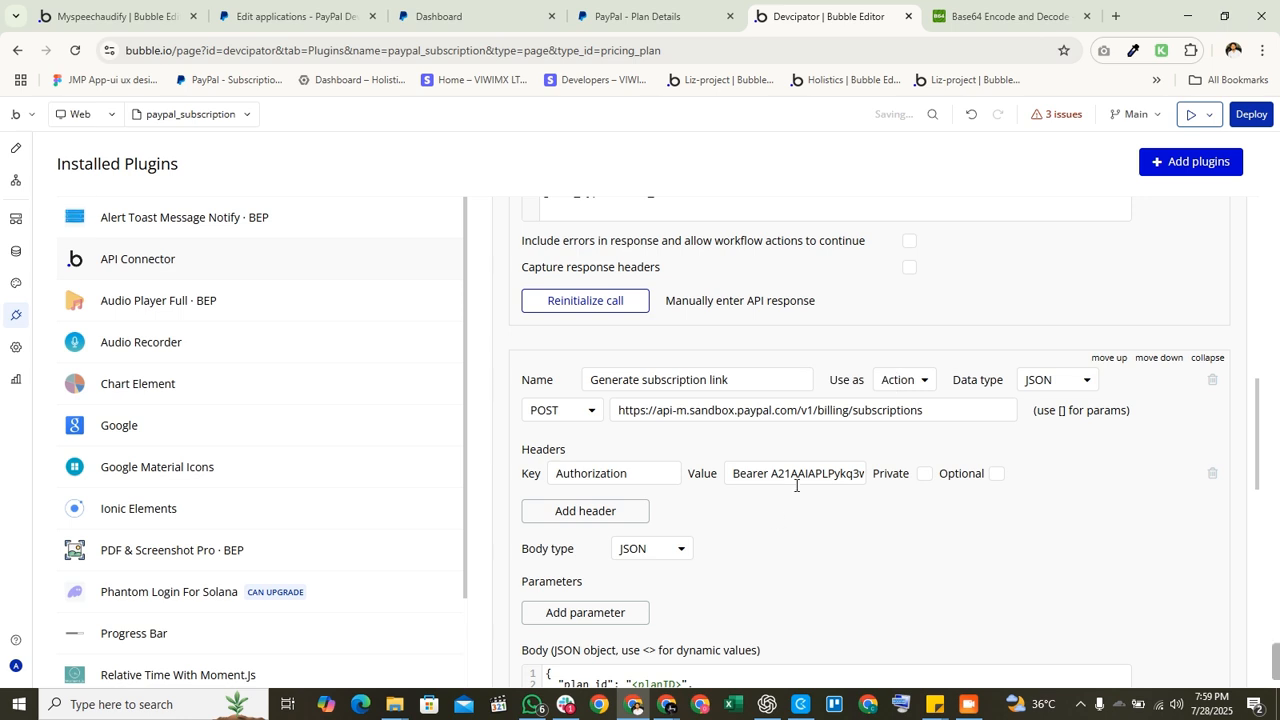
scroll(796, 485, "up", 10)
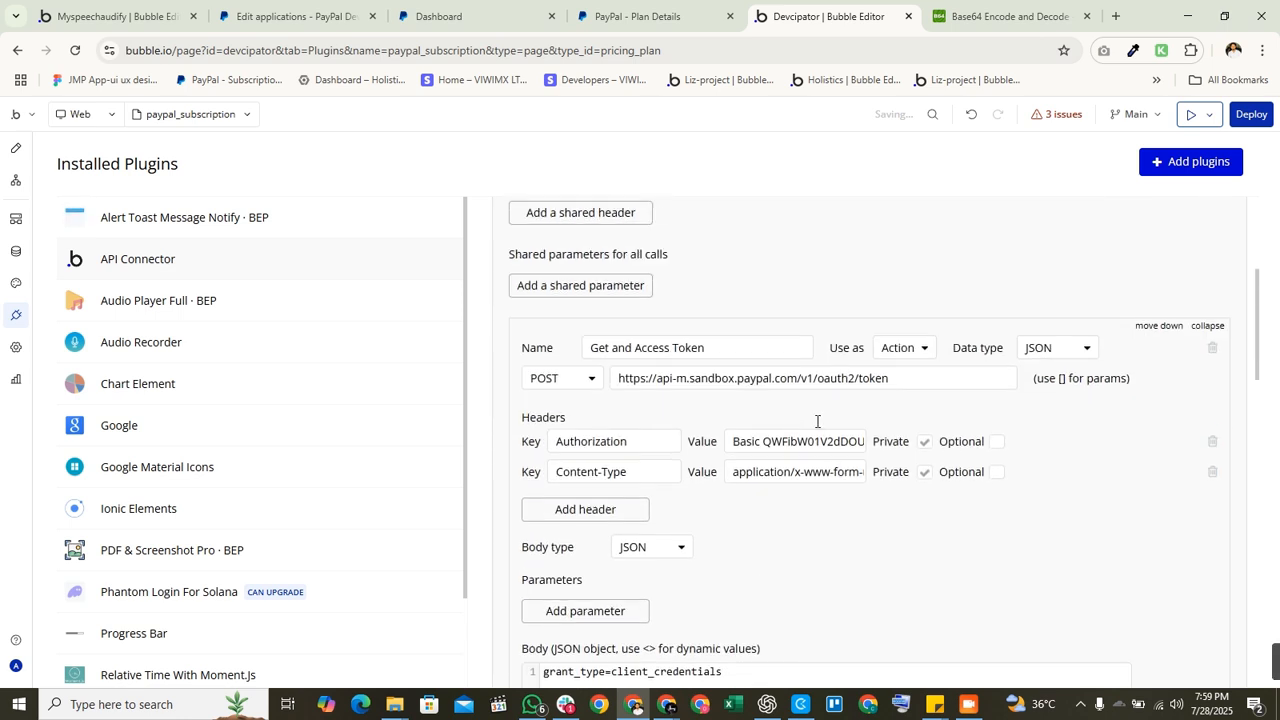
scroll(704, 425, "down", 10)
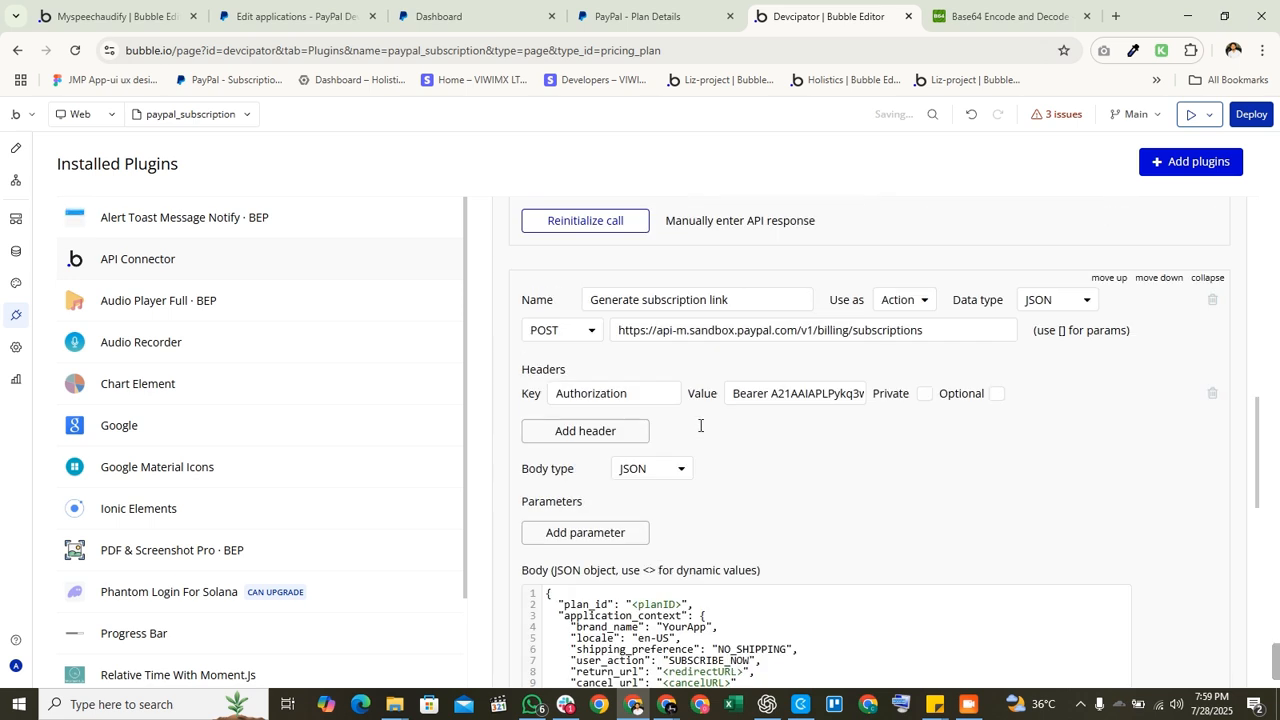
scroll(790, 350, "up", 3)
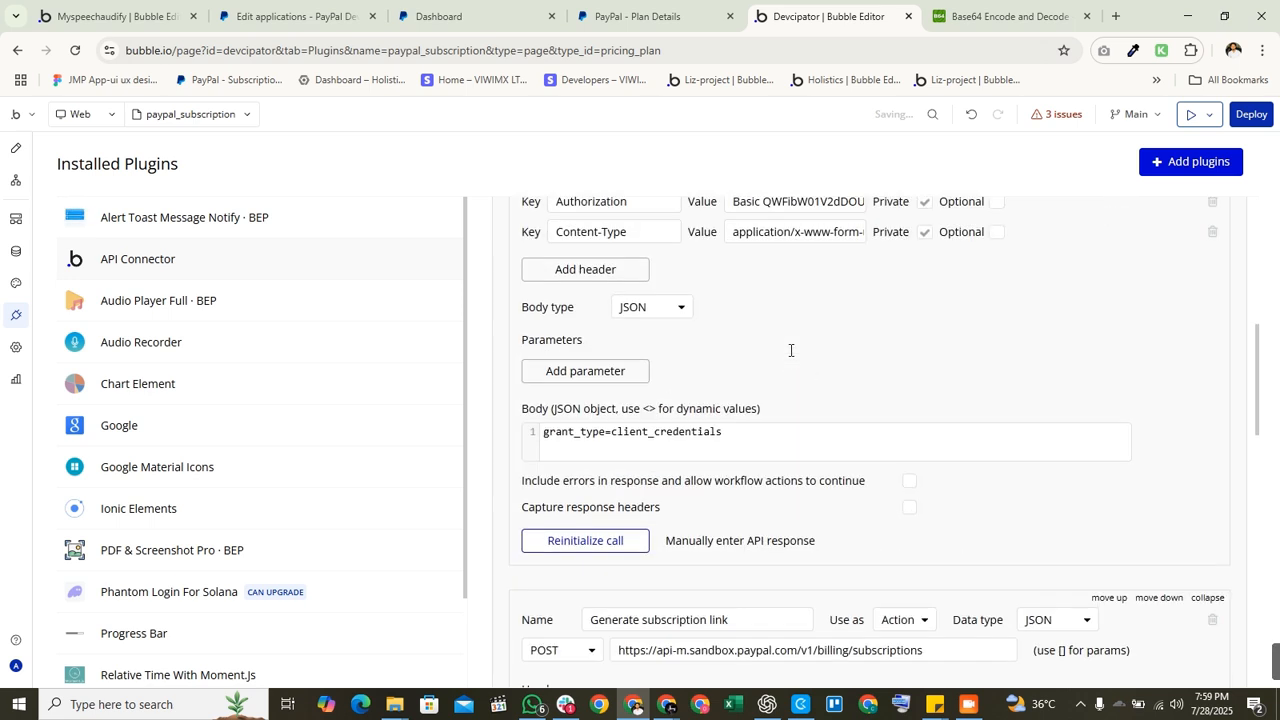
scroll(803, 402, "up", 2)
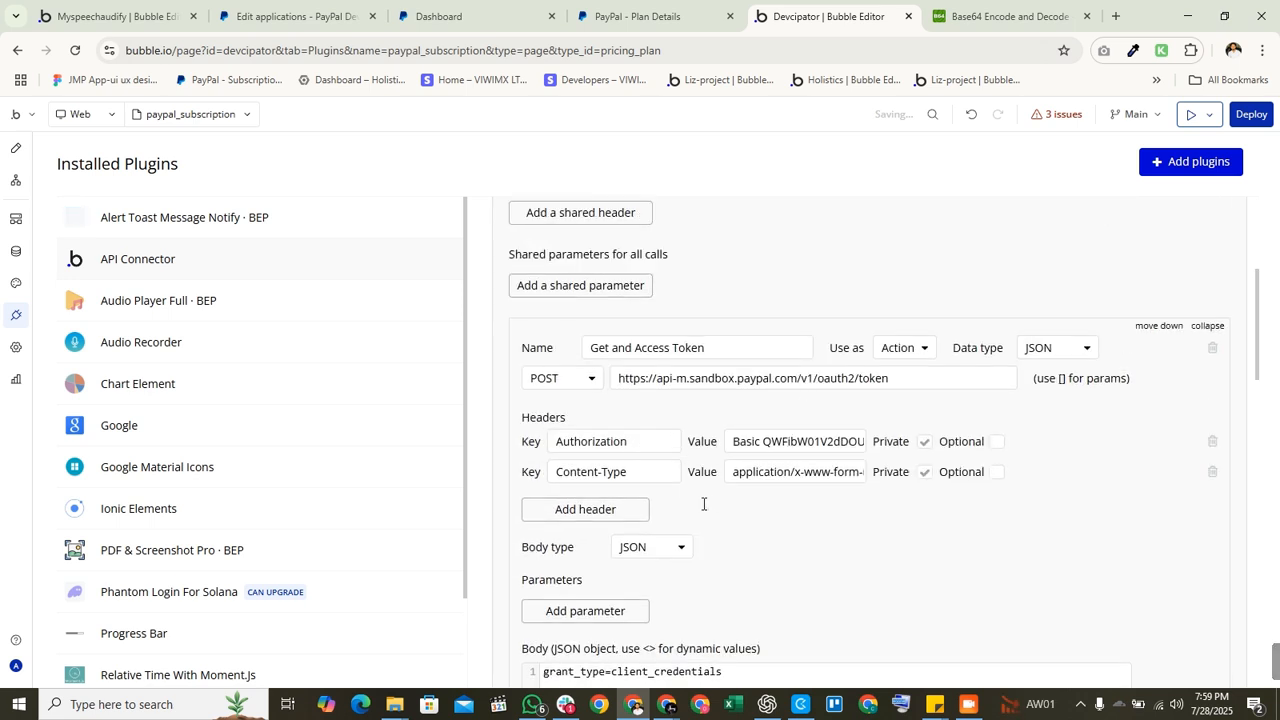
scroll(680, 462, "down", 3)
scroll(752, 480, "down", 2)
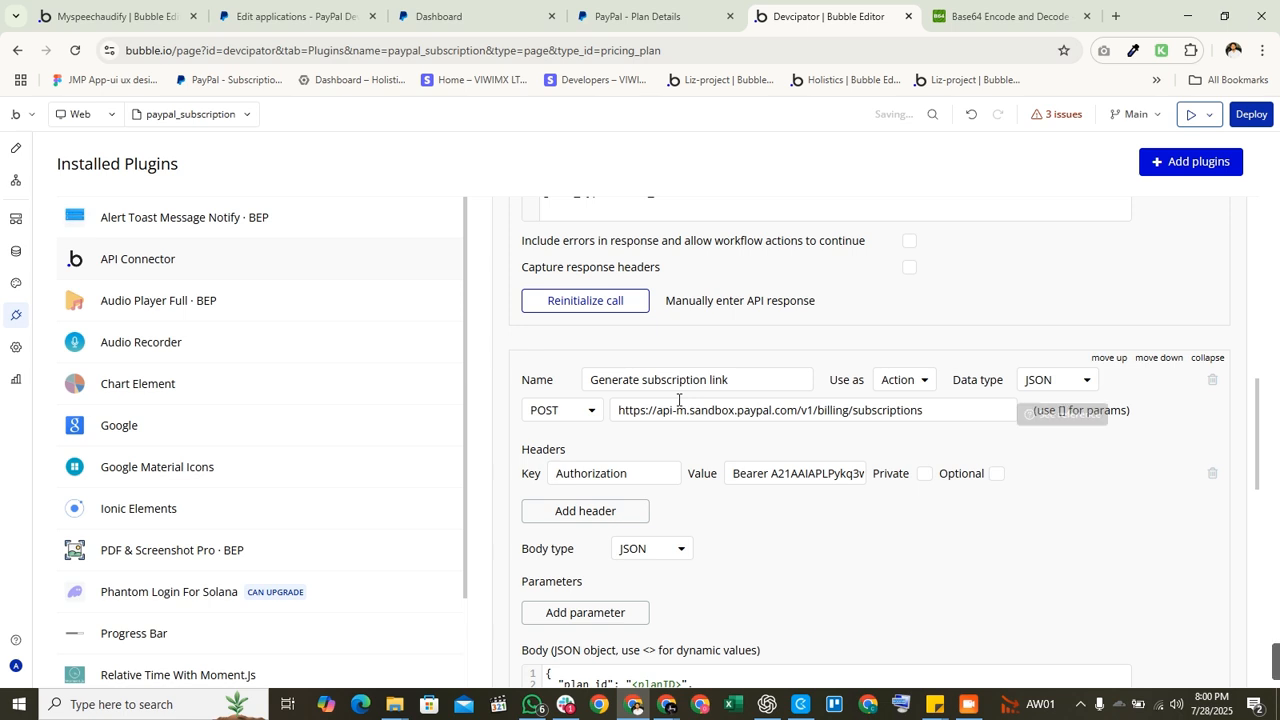
scroll(678, 400, "down", 1)
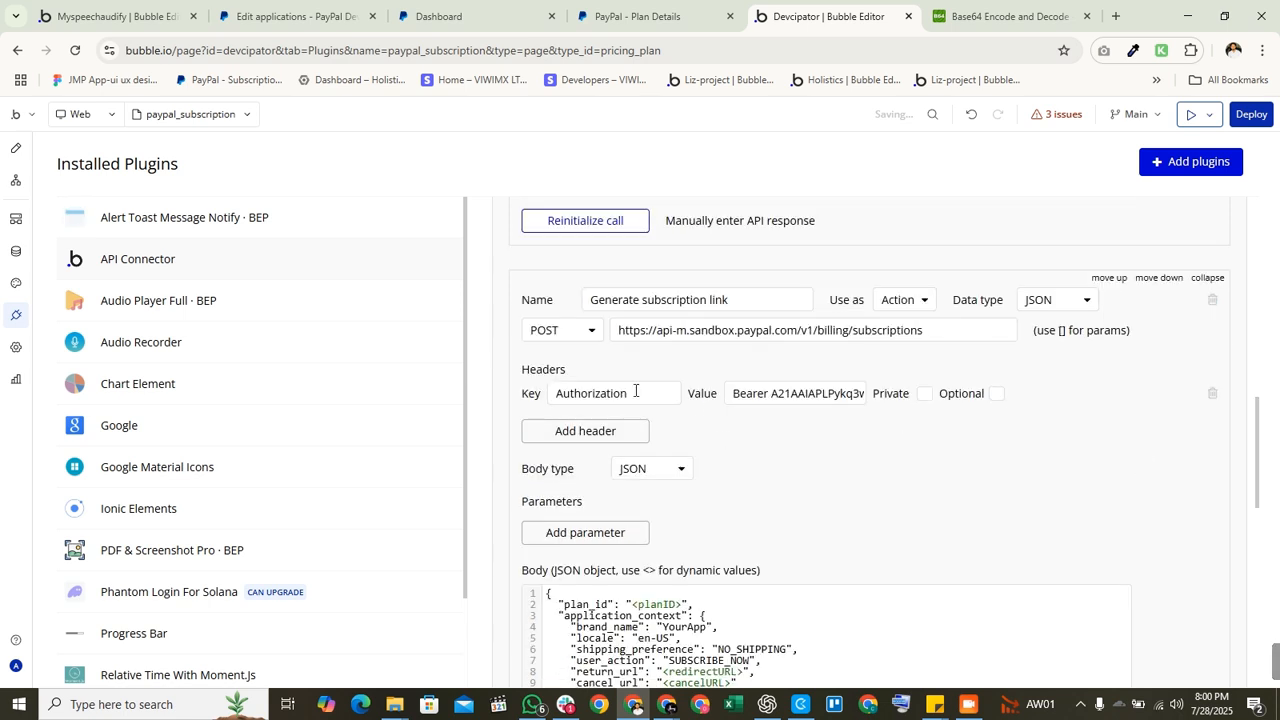
Step: Review the JSON body keys: plan_id, application_context, brand_name, locale en-US, return_url
scroll(868, 435, "down", 3)
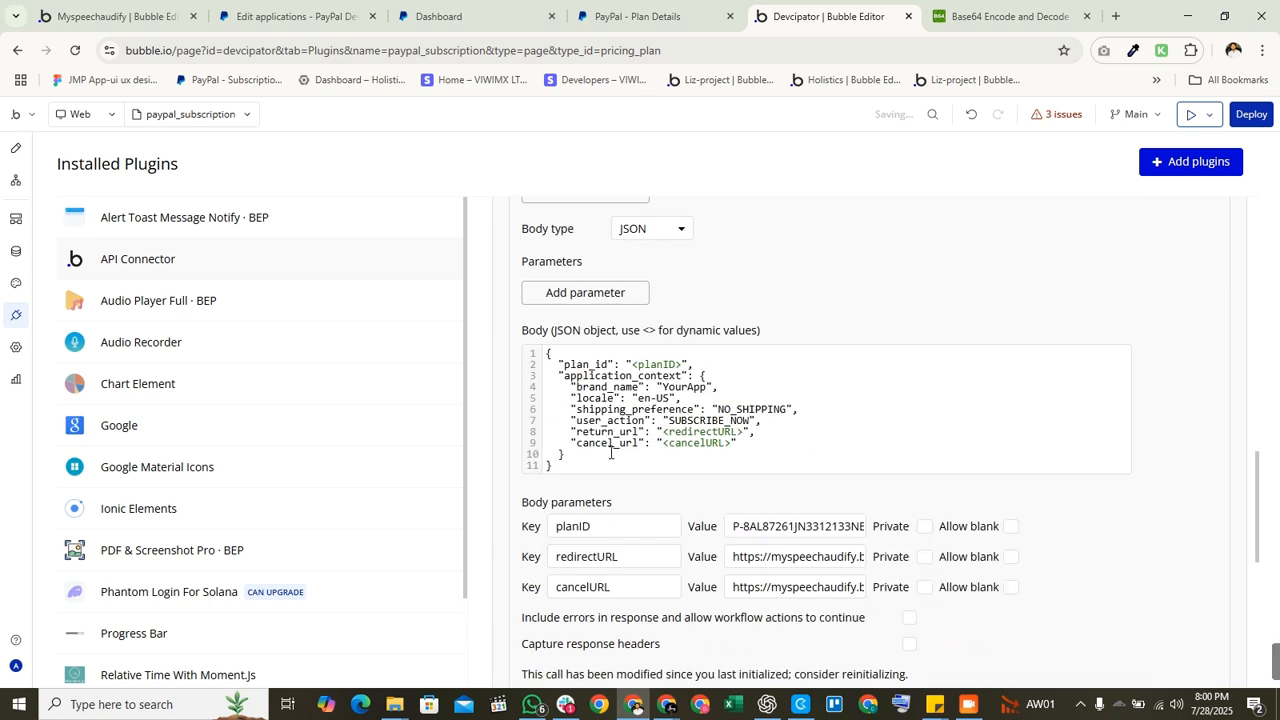
left_click_drag(566, 470, 542, 356)
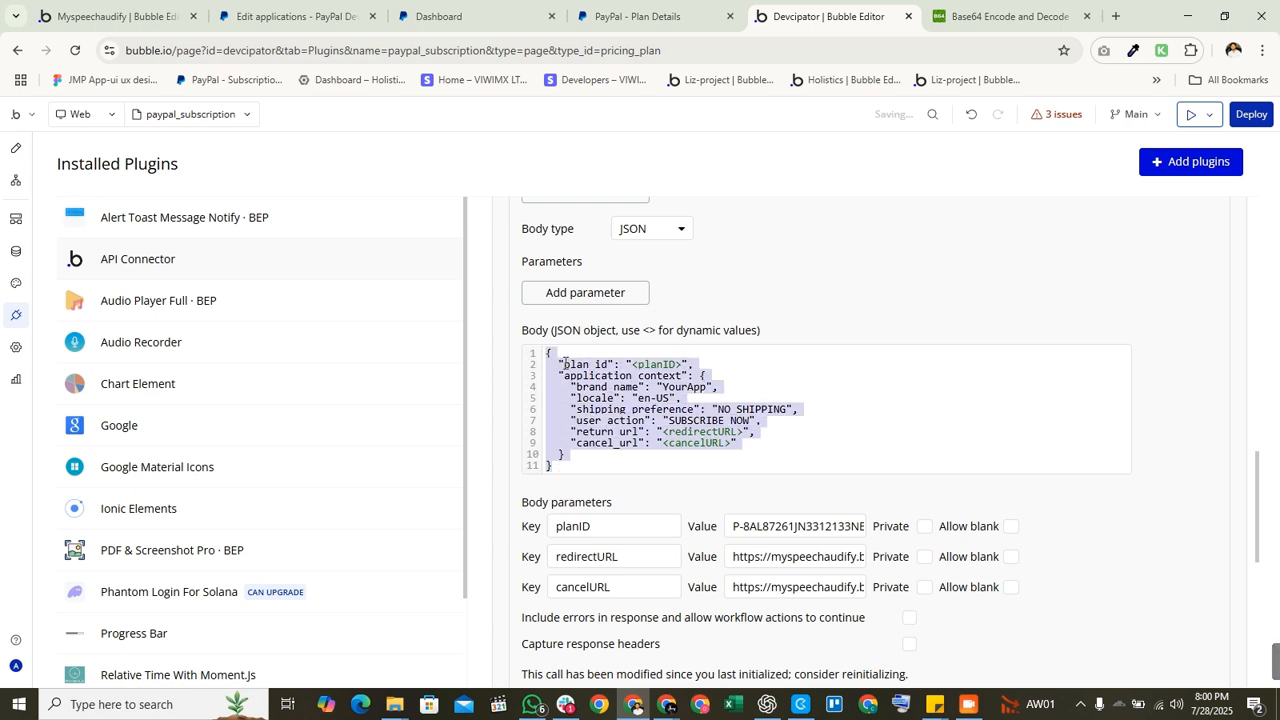
scroll(570, 362, "up", 2)
scroll(575, 372, "down", 2)
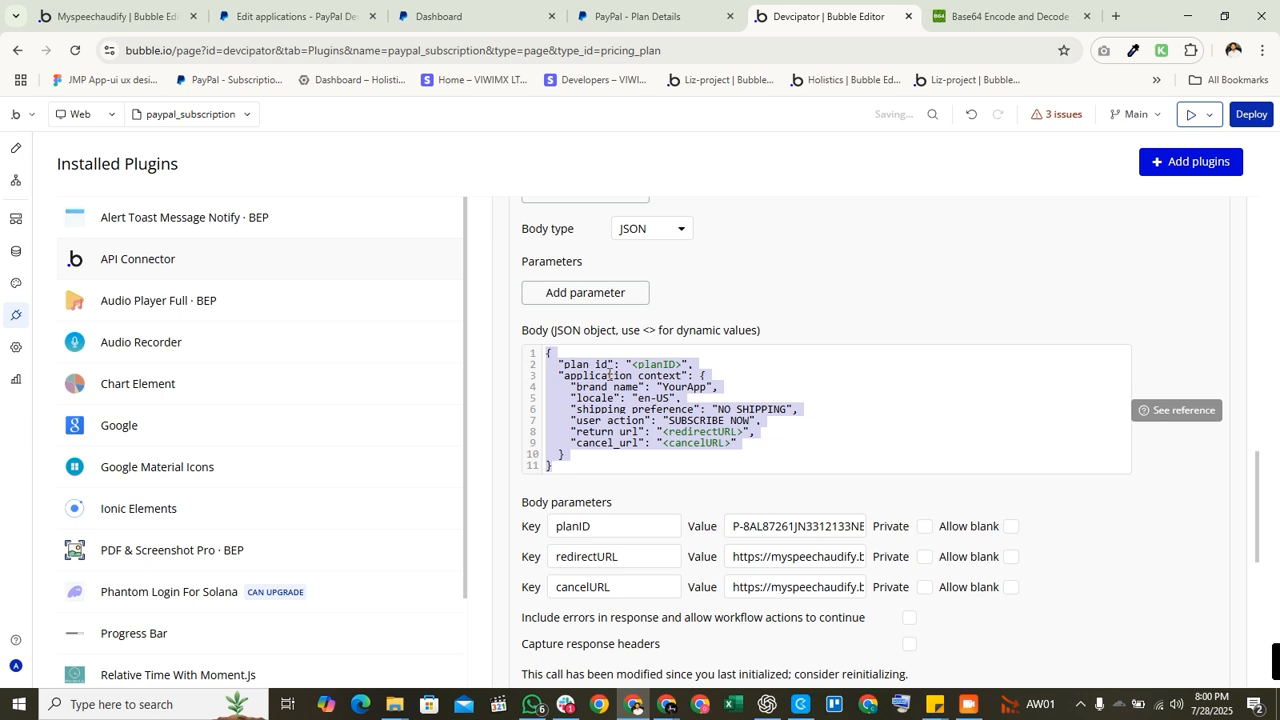
double_click(600, 366)
double_click(598, 377)
double_click(602, 388)
double_click(606, 398)
left_click(649, 399)
double_click(620, 431)
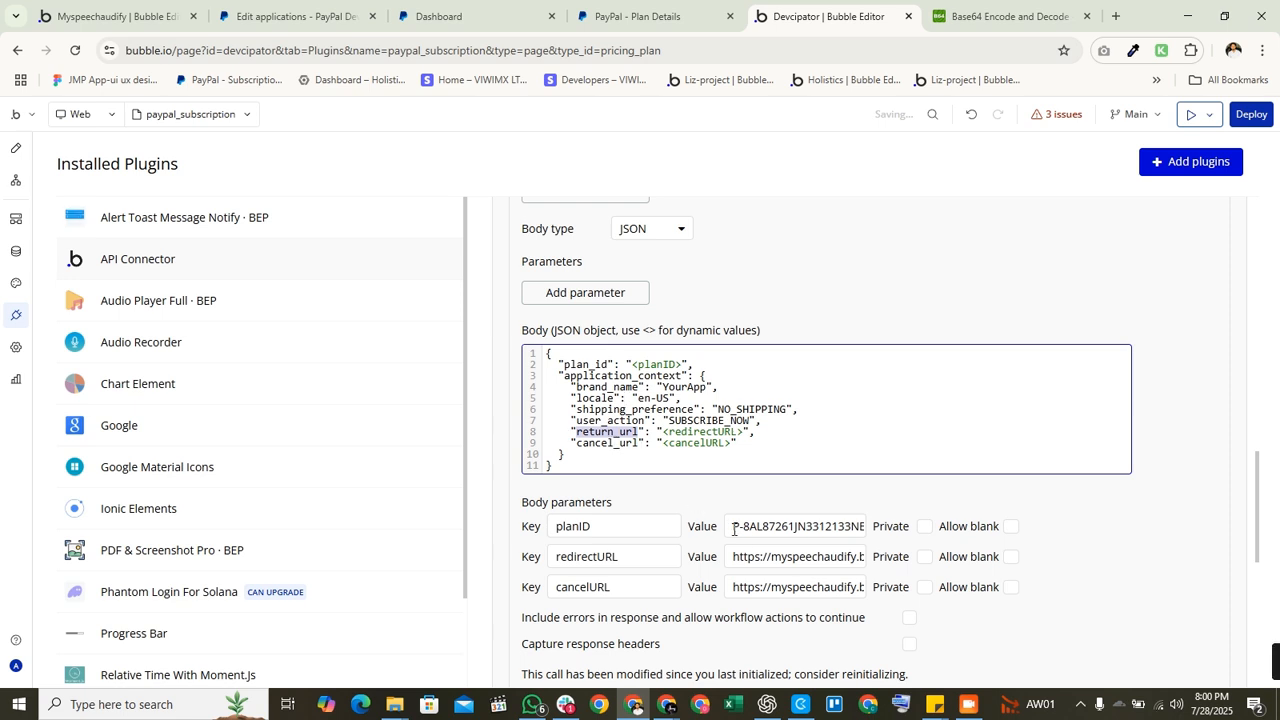
Step: Select the planID value, then view the Test plan's identification code in PayPal
left_click_drag(730, 531, 929, 507)
left_click(895, 502)
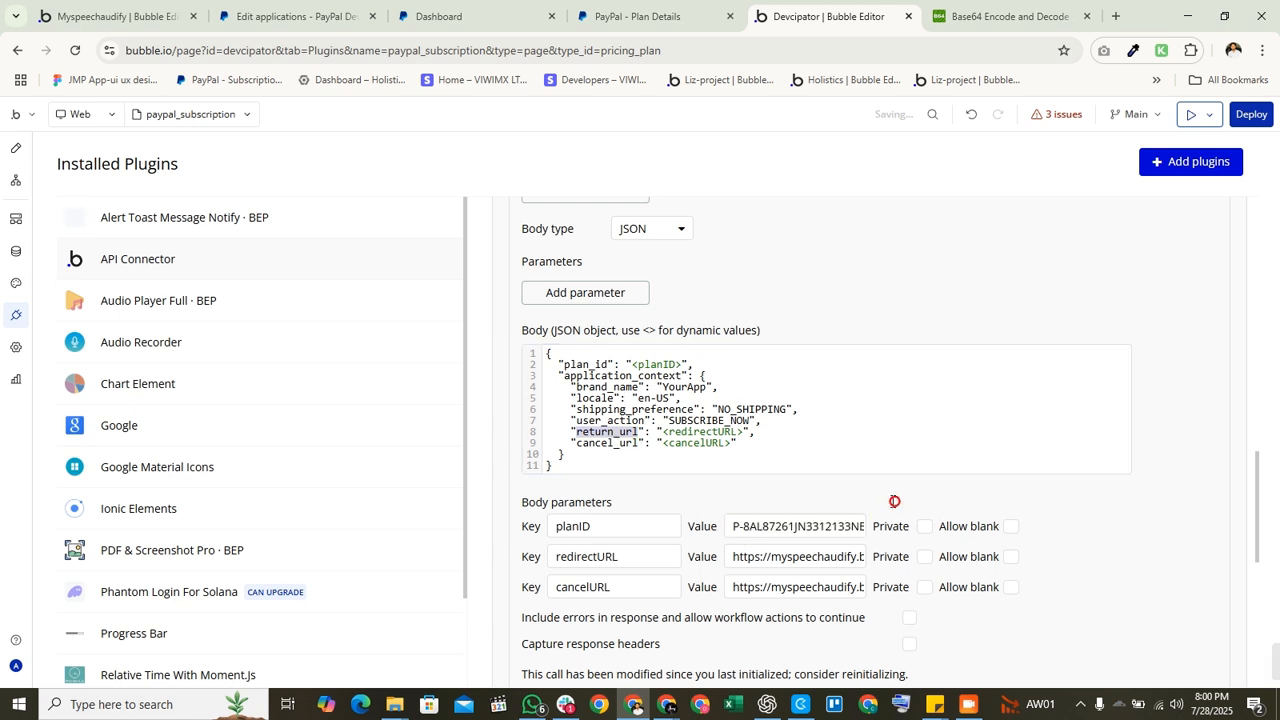
double_click(757, 524)
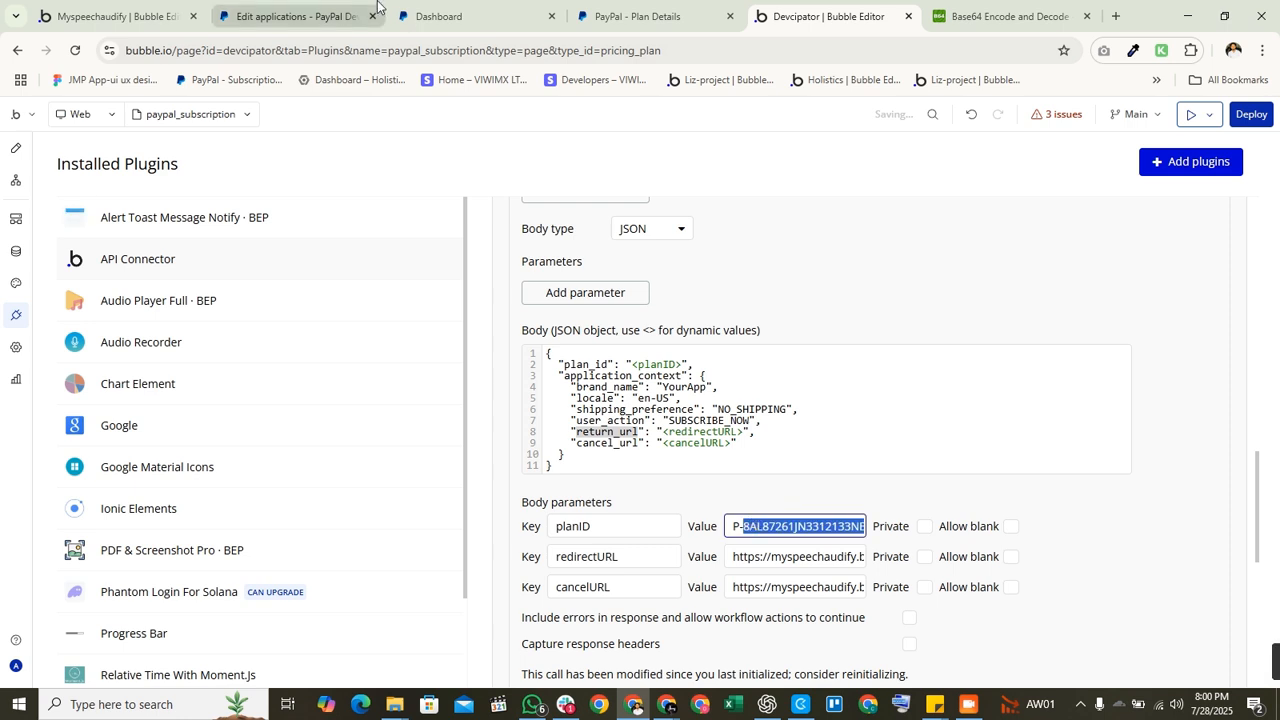
left_click(620, 16)
left_click_drag(623, 400, 846, 396)
scroll(846, 396, "up", 2)
scroll(470, 350, "down", 2)
scroll(408, 328, "up", 2)
Step: Go back, log in to the PayPal sandbox again, and recheck the Test plan's ID
left_click(416, 361)
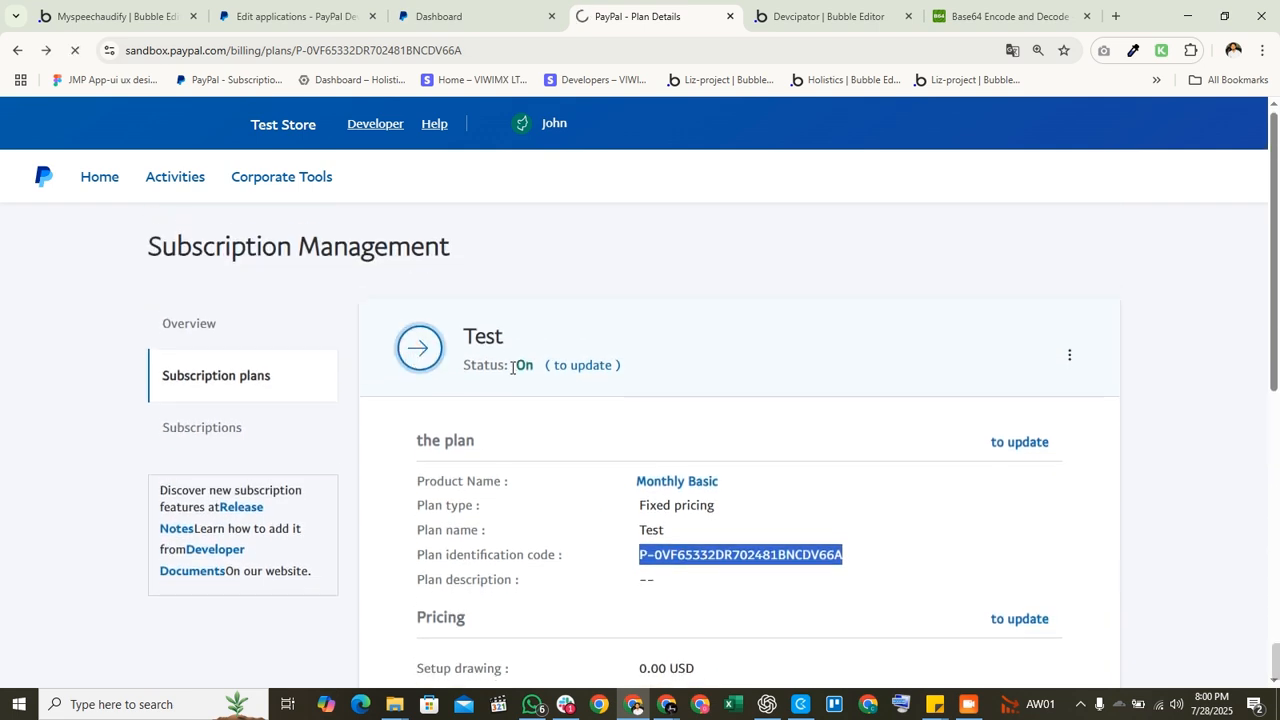
scroll(614, 354, "down", 4)
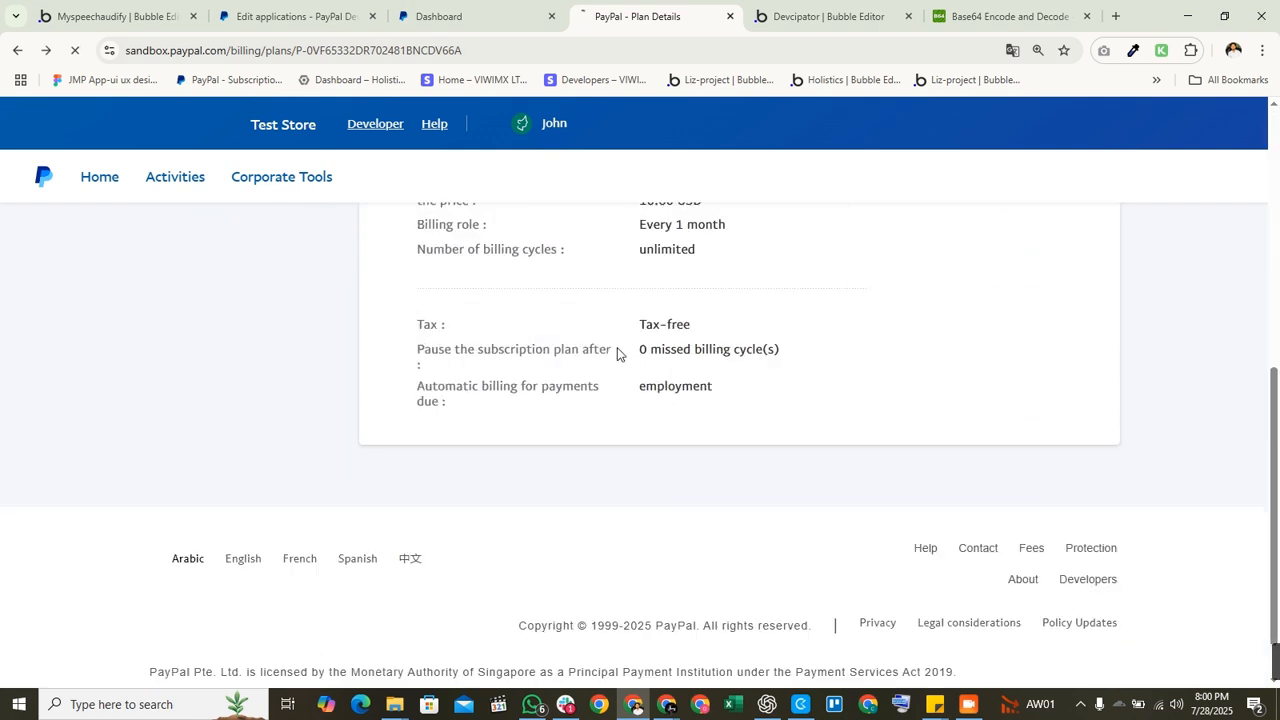
left_click(10, 50)
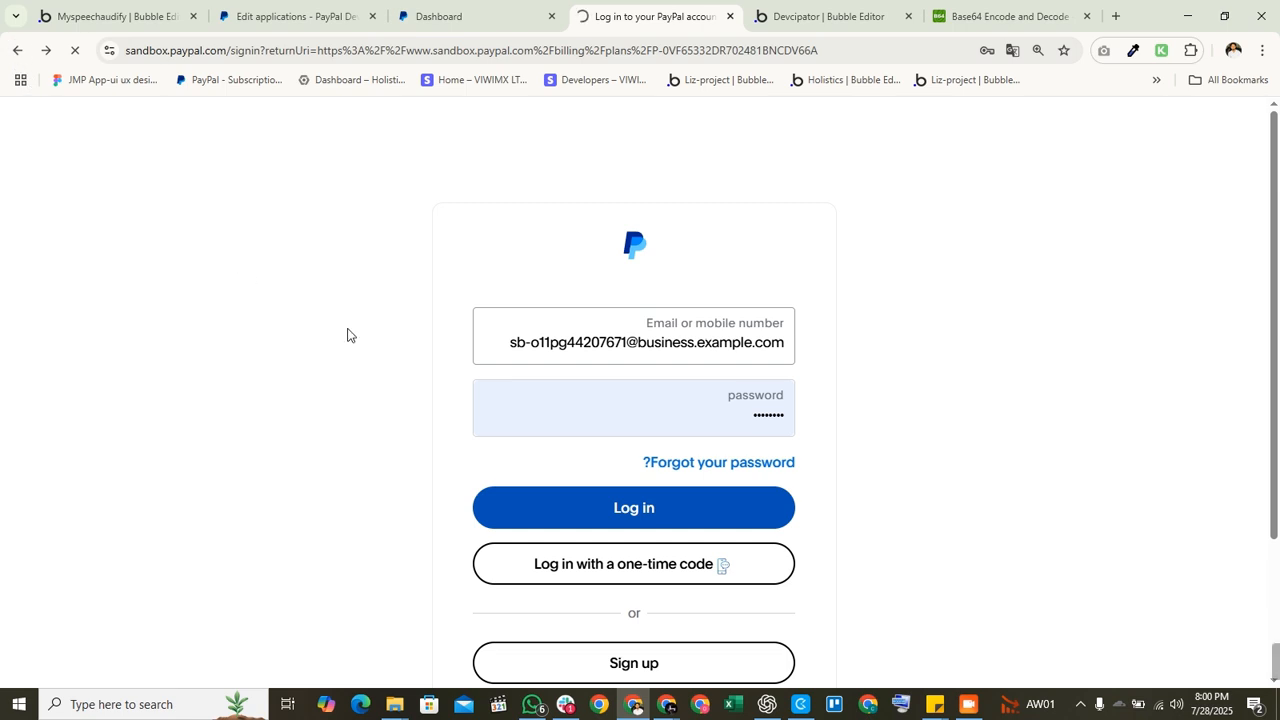
left_click(574, 508)
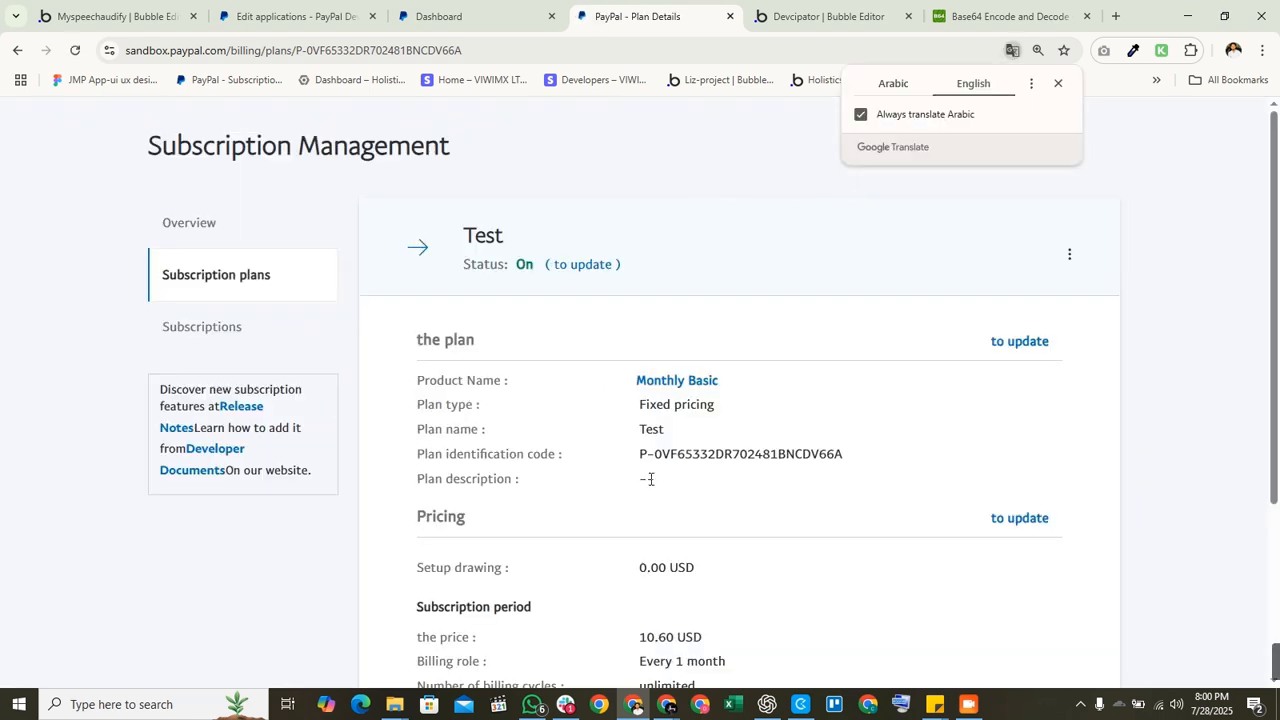
scroll(644, 425, "down", 2)
scroll(640, 404, "up", 2)
left_click_drag(639, 454, 840, 450)
left_click(855, 451)
scroll(855, 451, "up", 2)
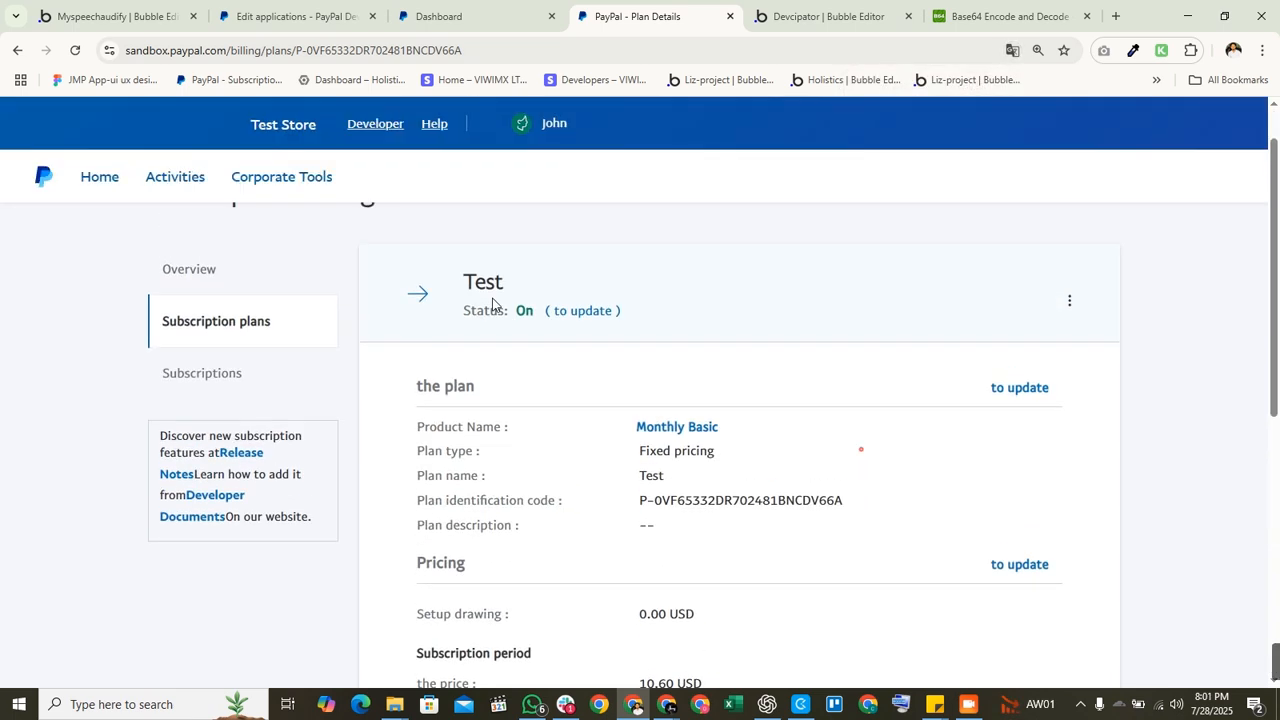
Step: View the Montly Pro plan ID, then select the Monthly Basic plan ID in the plans list
left_click(225, 375)
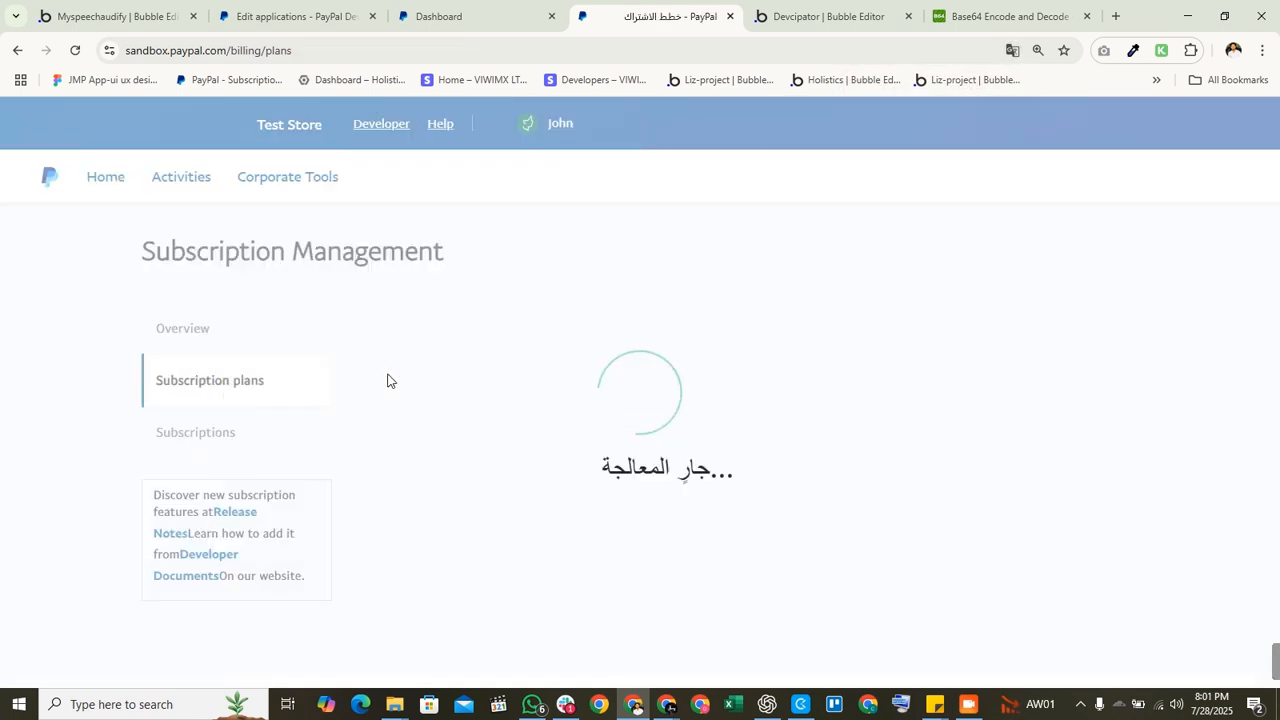
scroll(500, 410, "down", 3)
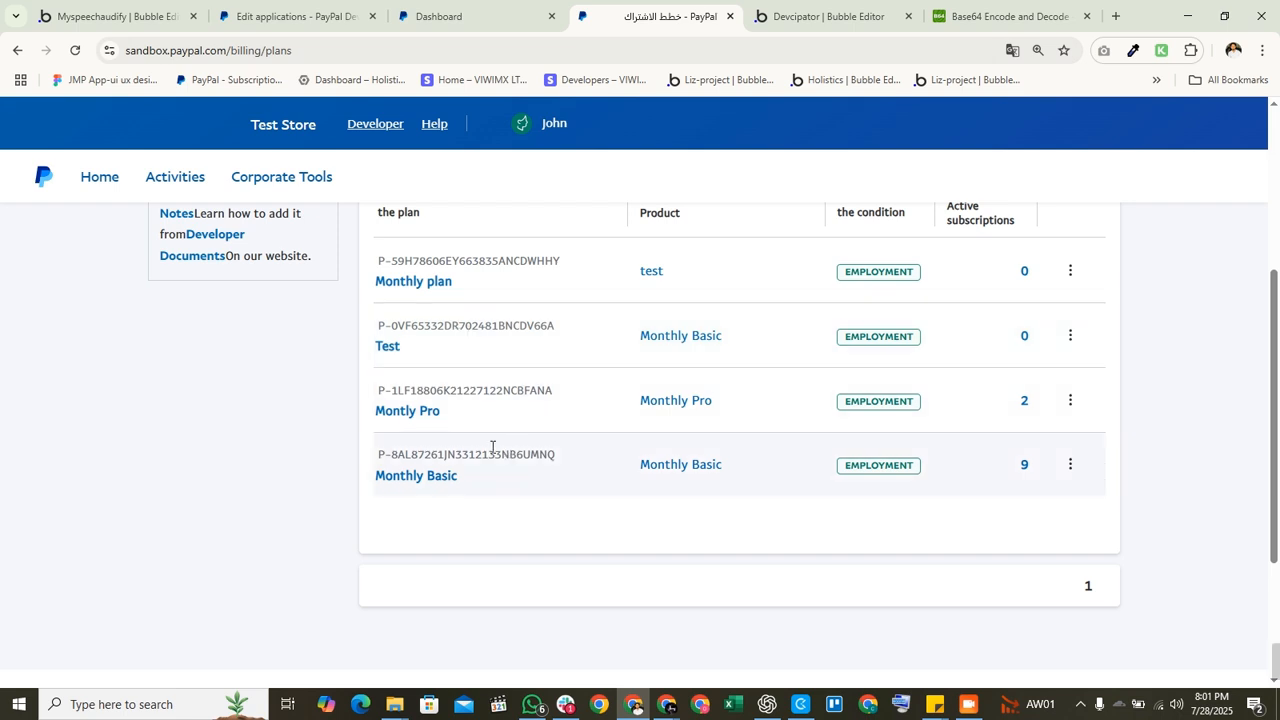
left_click(415, 411)
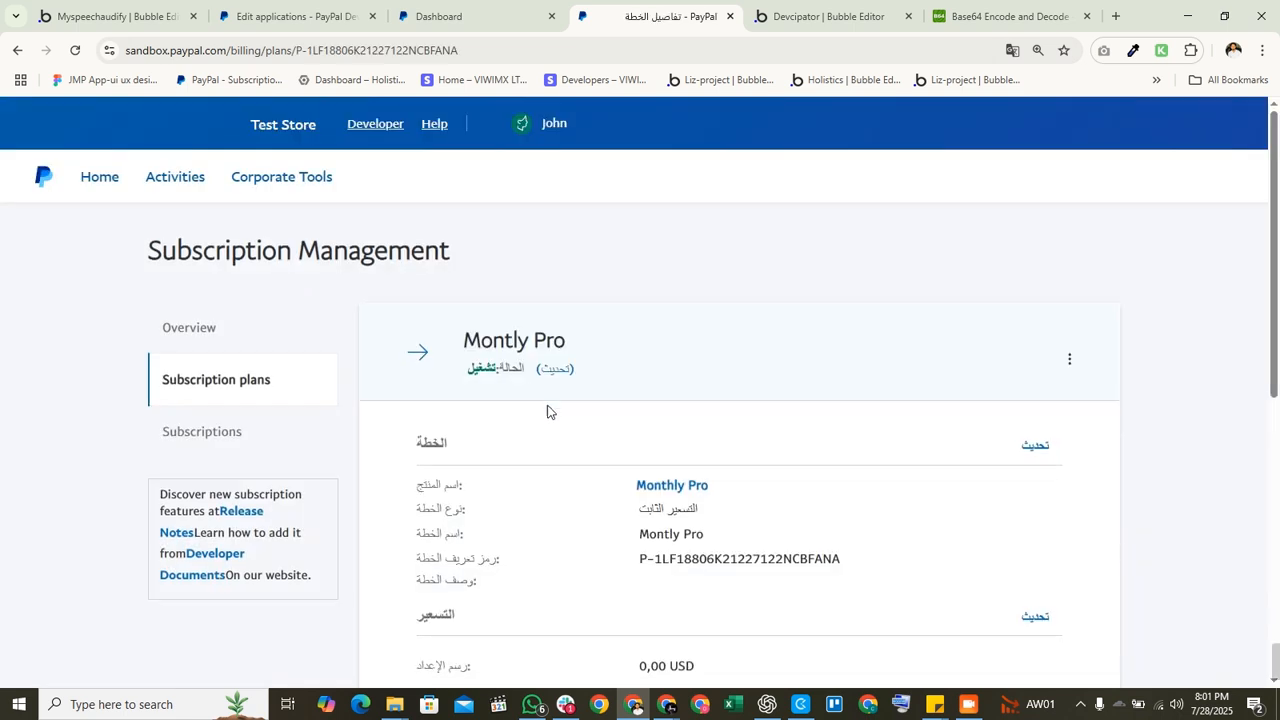
scroll(733, 401, "down", 5)
scroll(735, 405, "up", 5)
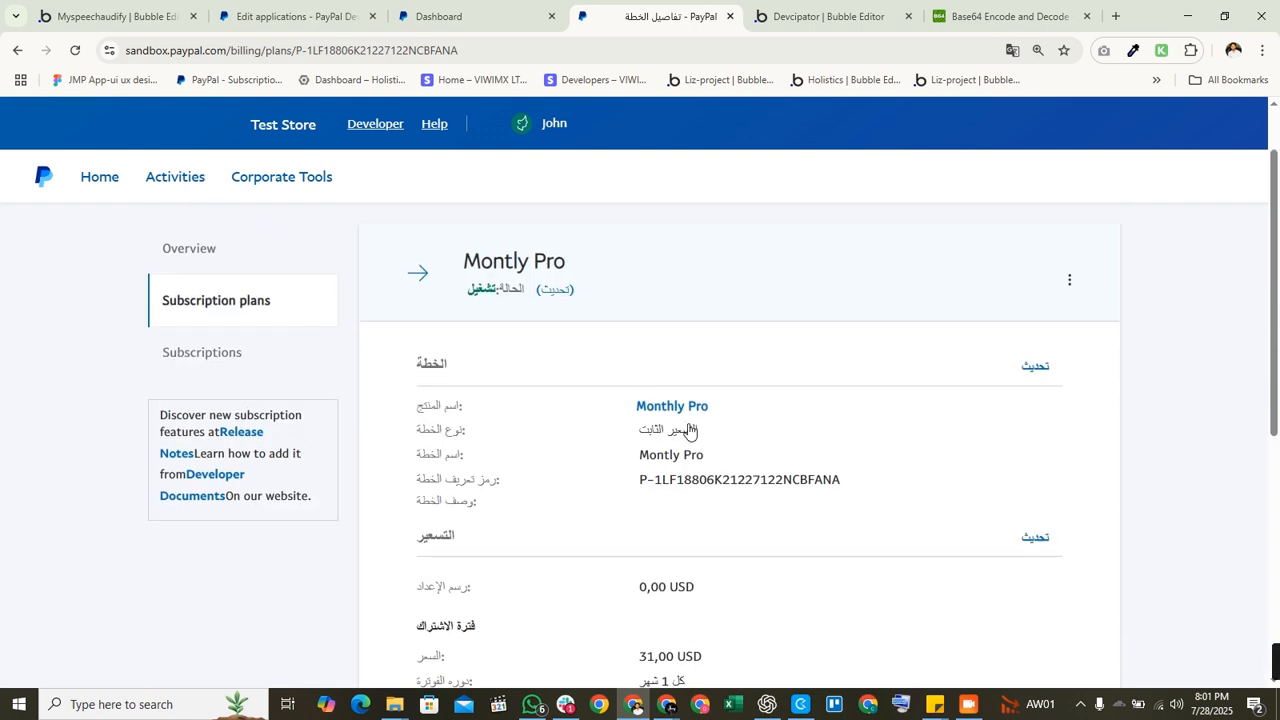
triple_click(710, 480)
left_click(218, 316)
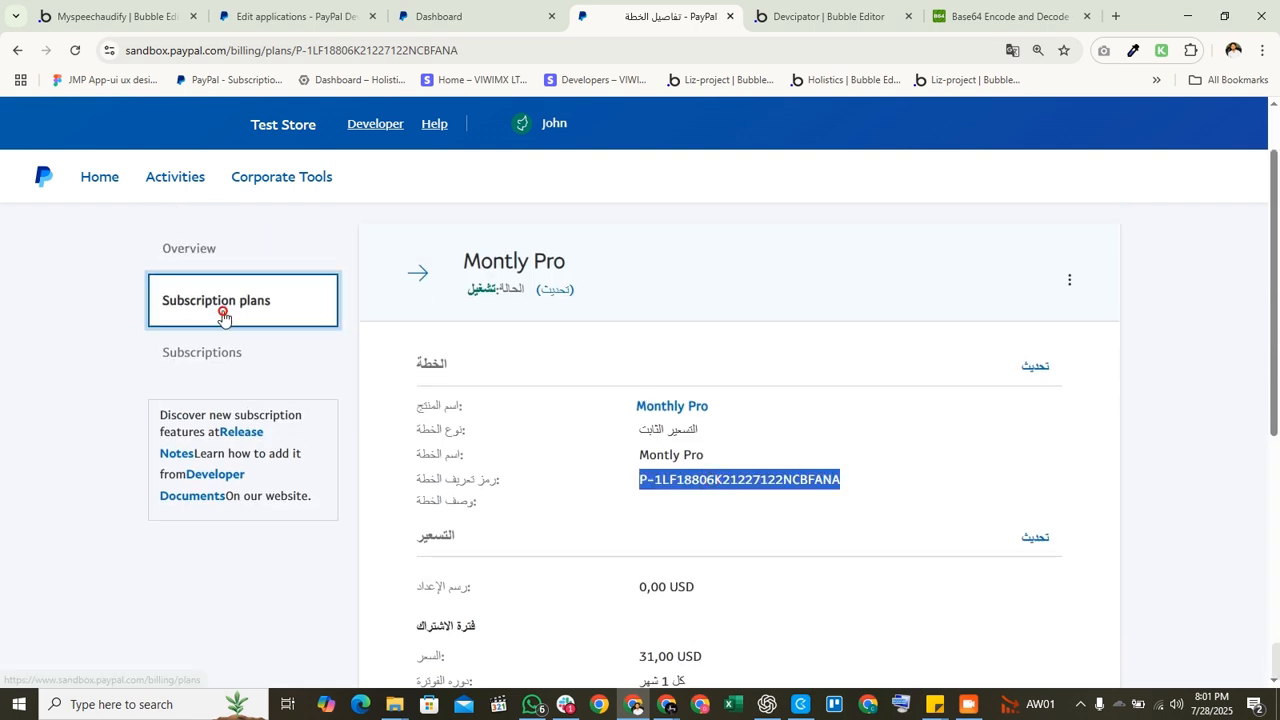
scroll(683, 480, "down", 3)
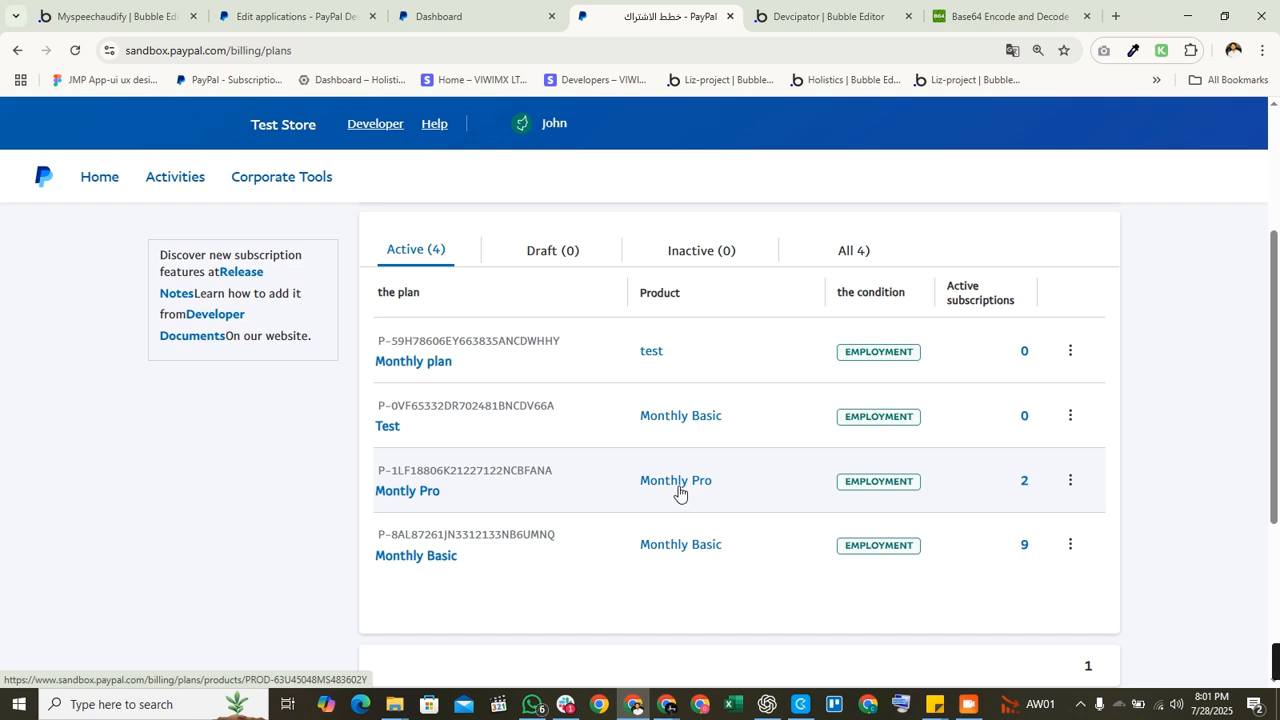
double_click(463, 534)
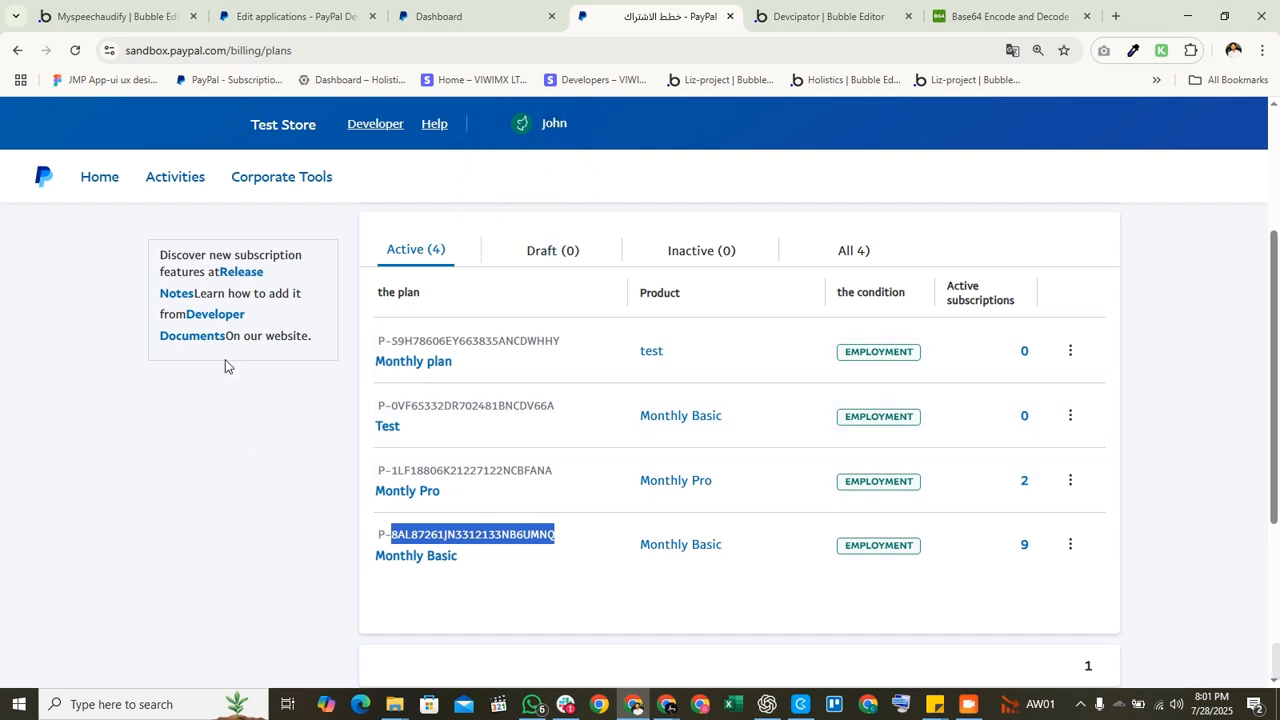
Step: Confirm the planID parameter holds the Monthly Basic ID (P-8AL87261JN3312133…), then open Data
left_click(830, 16)
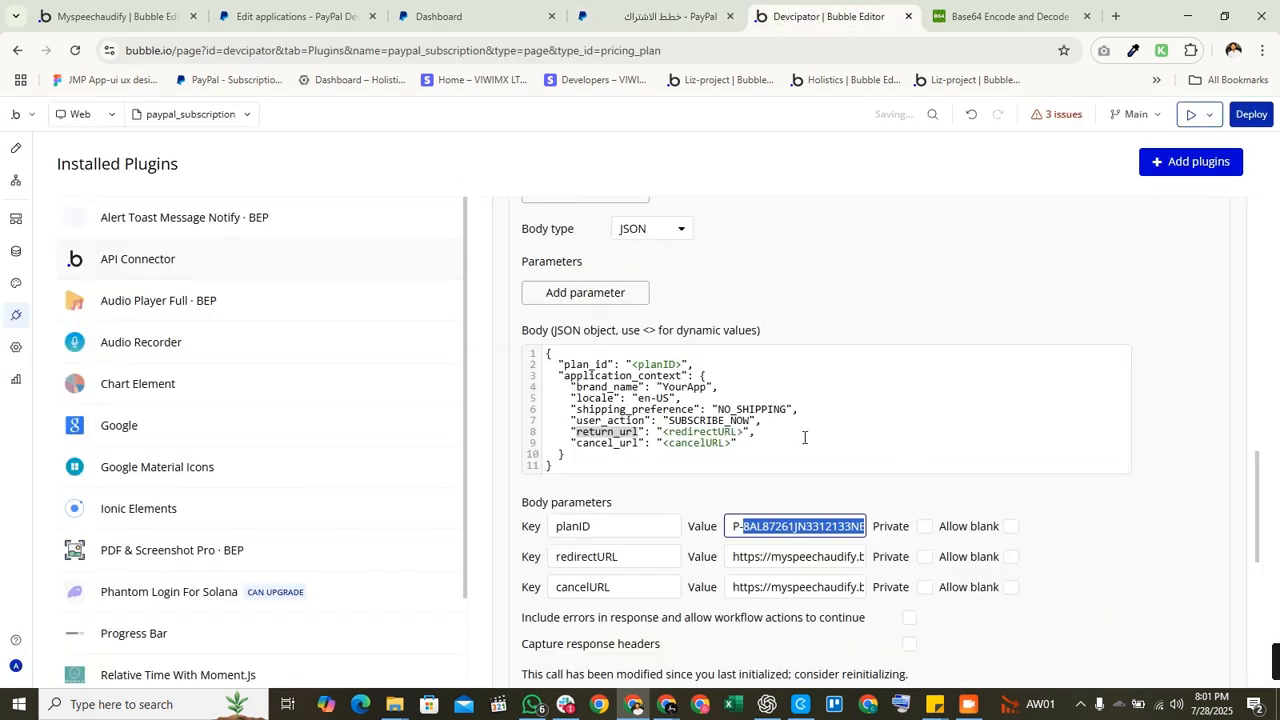
left_click(804, 437)
left_click(729, 527)
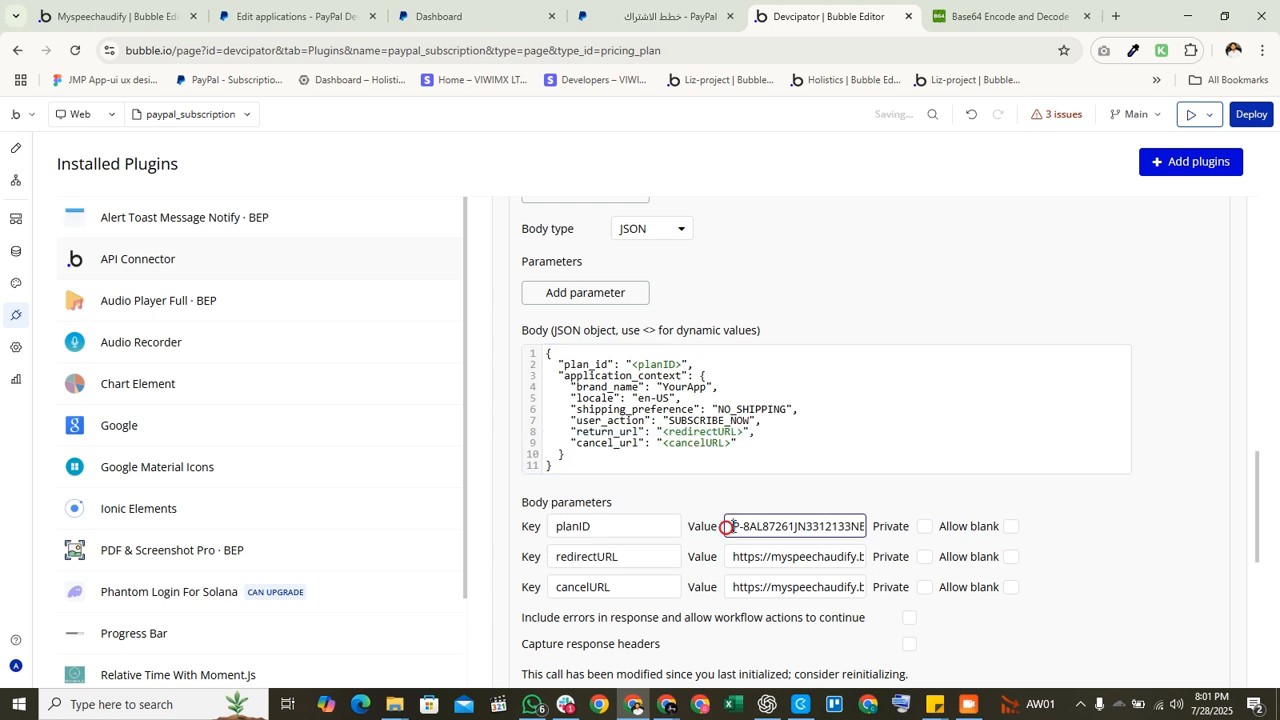
left_click_drag(729, 527, 874, 525)
left_click(869, 508)
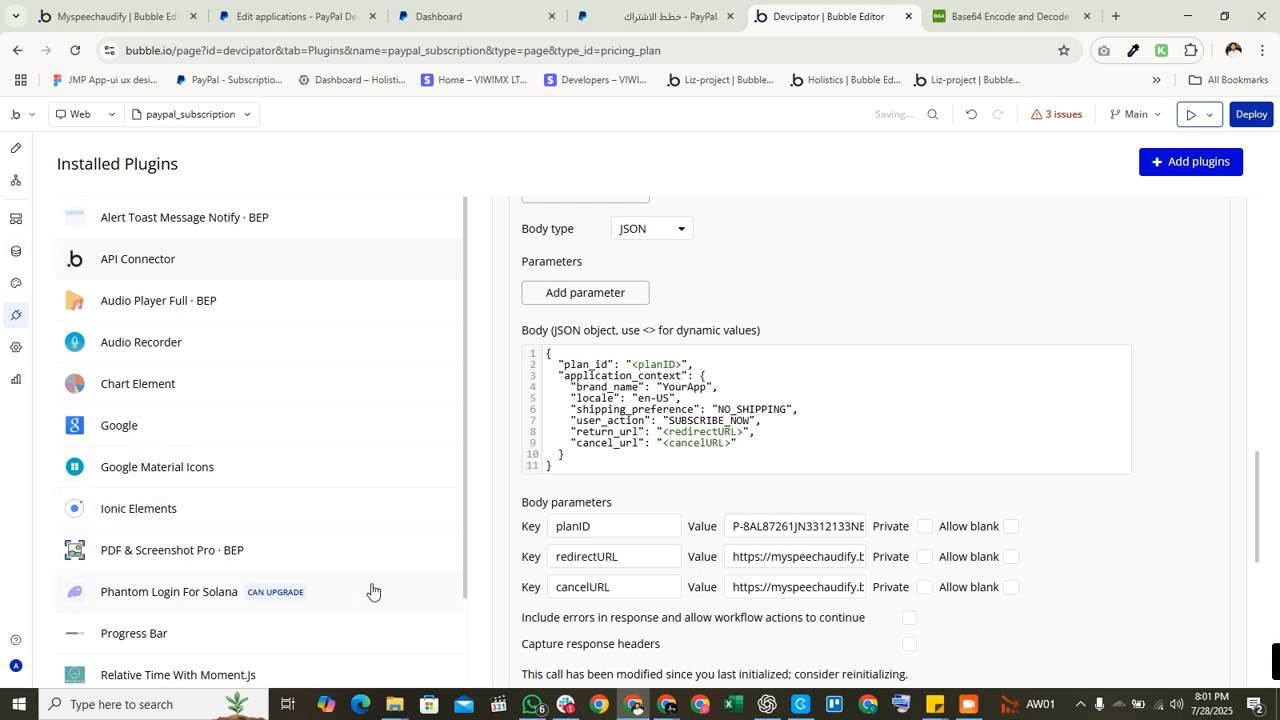
left_click(19, 262)
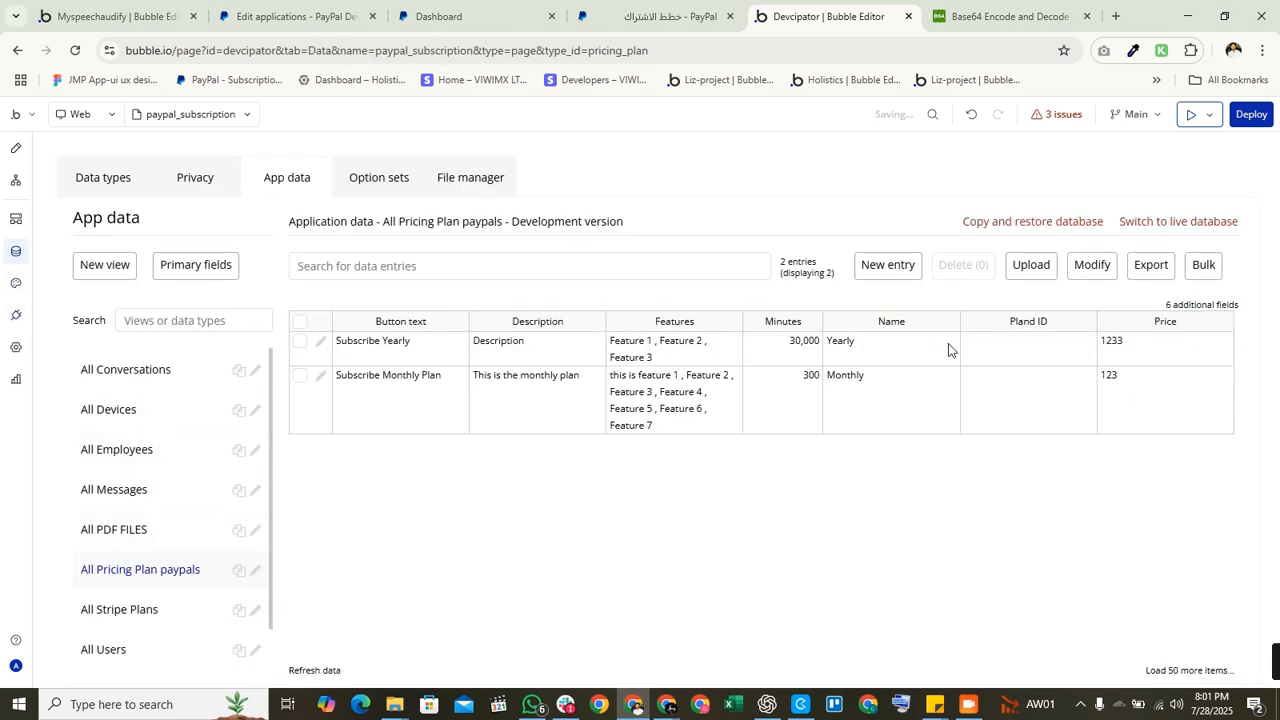
Step: Inspect the Yearly and Monthly Pricing Plan paypals Name and empty Plan ID cells
left_click(1008, 415)
left_click(840, 345)
left_click(996, 345)
left_click(872, 392)
left_click(1009, 402)
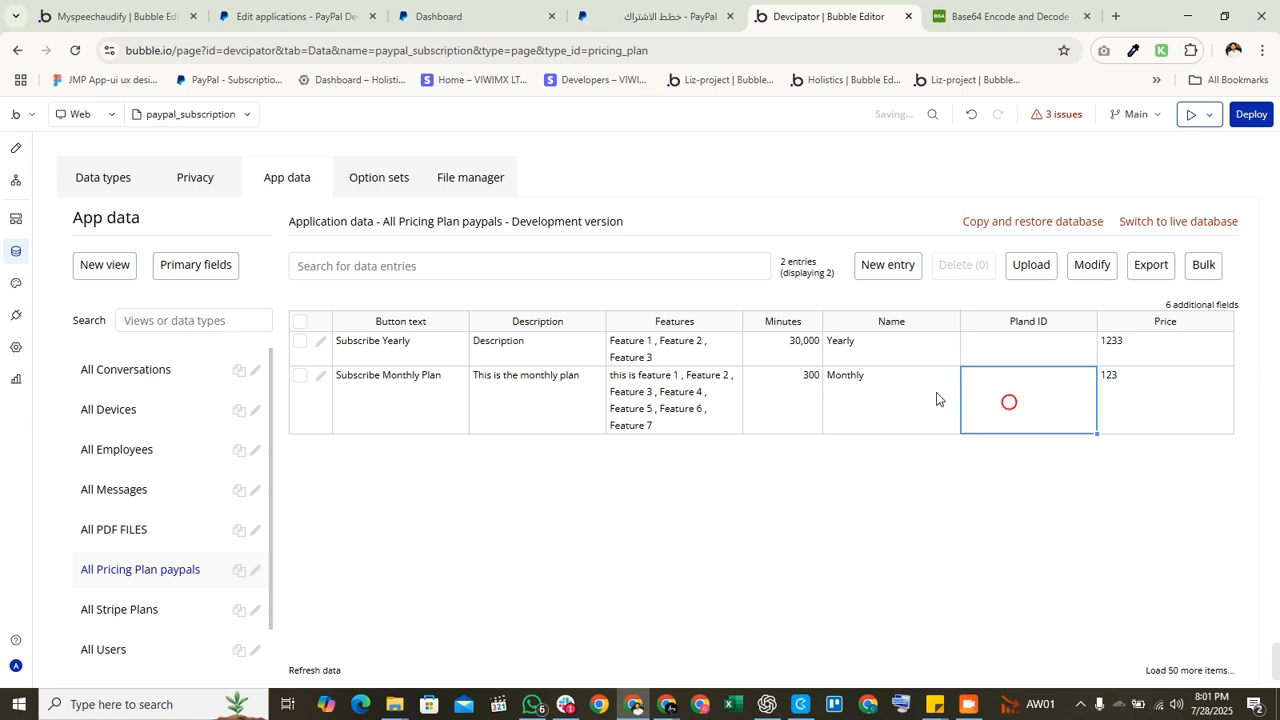
Step: Return to the API Connector's planID, redirectURL and cancelURL body parameters
left_click(15, 315)
scroll(585, 360, "down", 1)
scroll(843, 374, "up", 1)
scroll(763, 414, "down", 2)
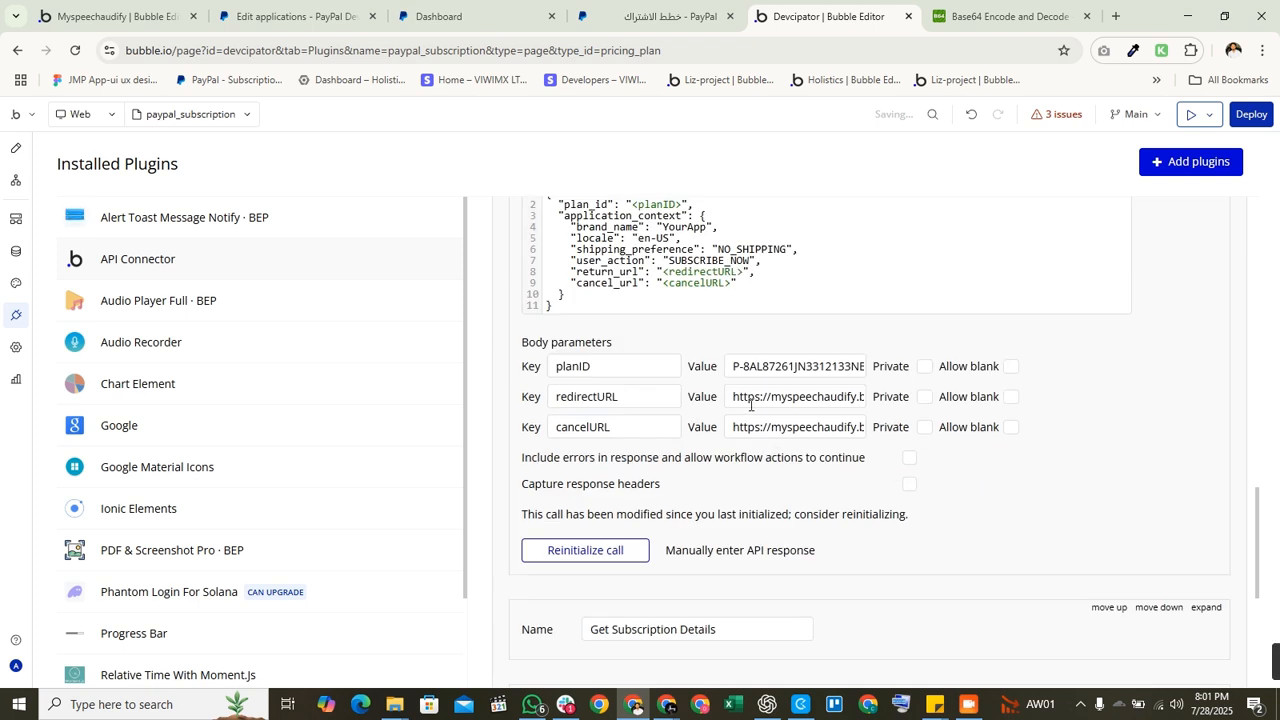
triple_click(746, 401)
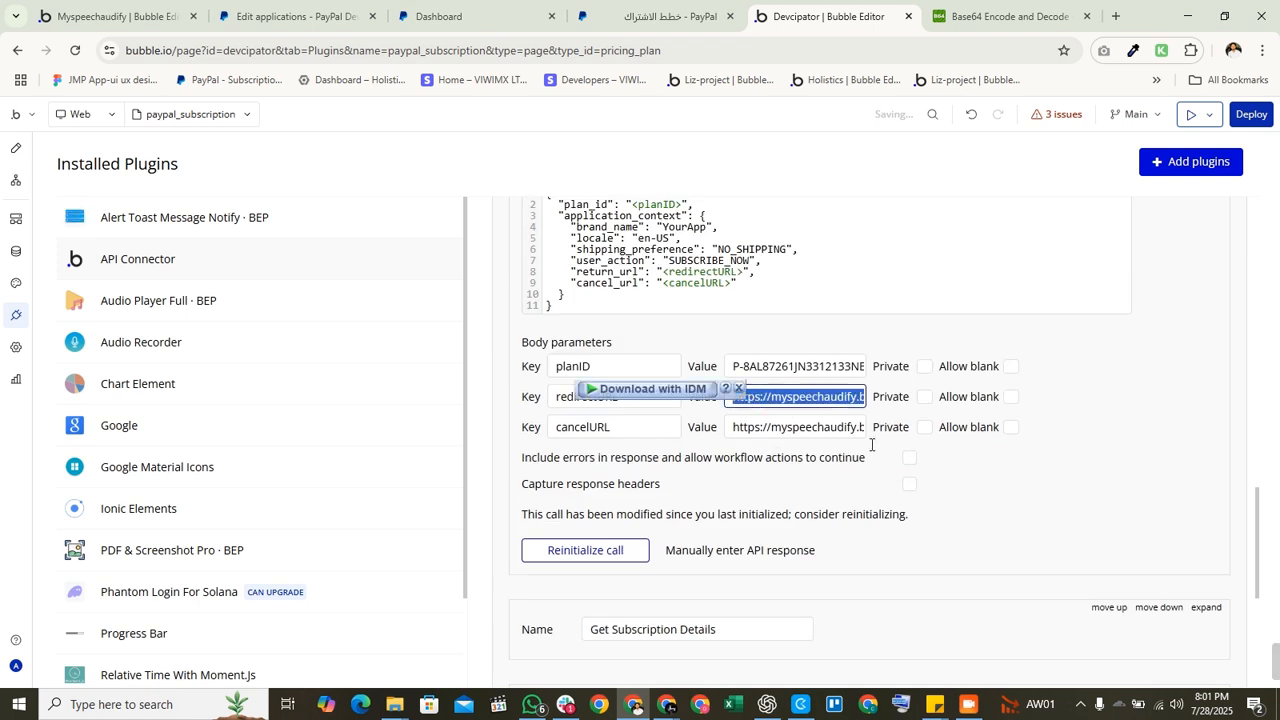
left_click(774, 450)
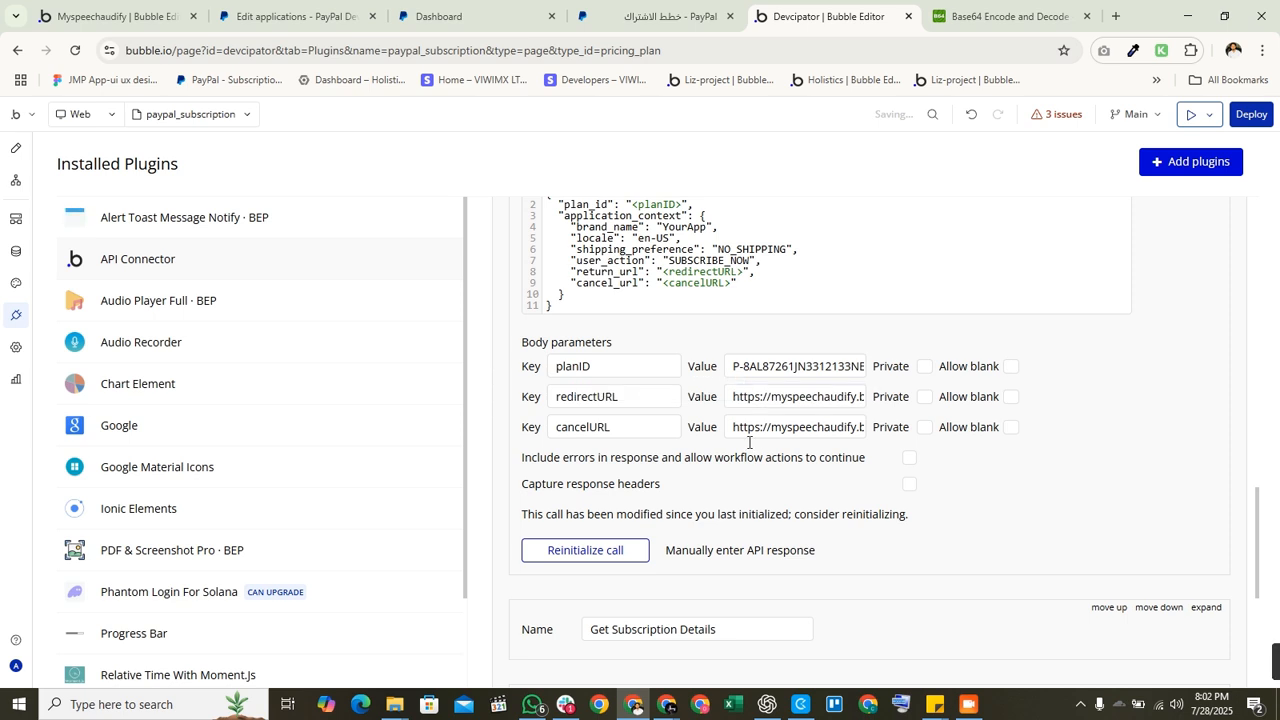
triple_click(768, 431)
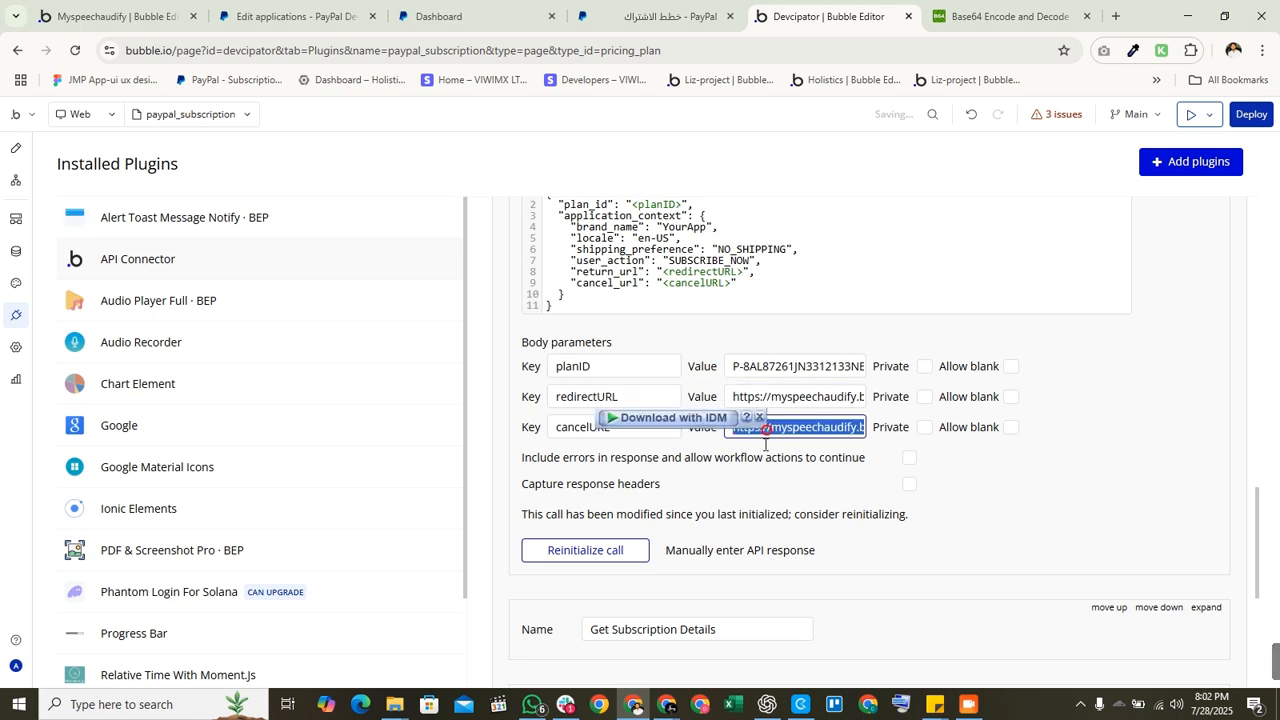
left_click(759, 450)
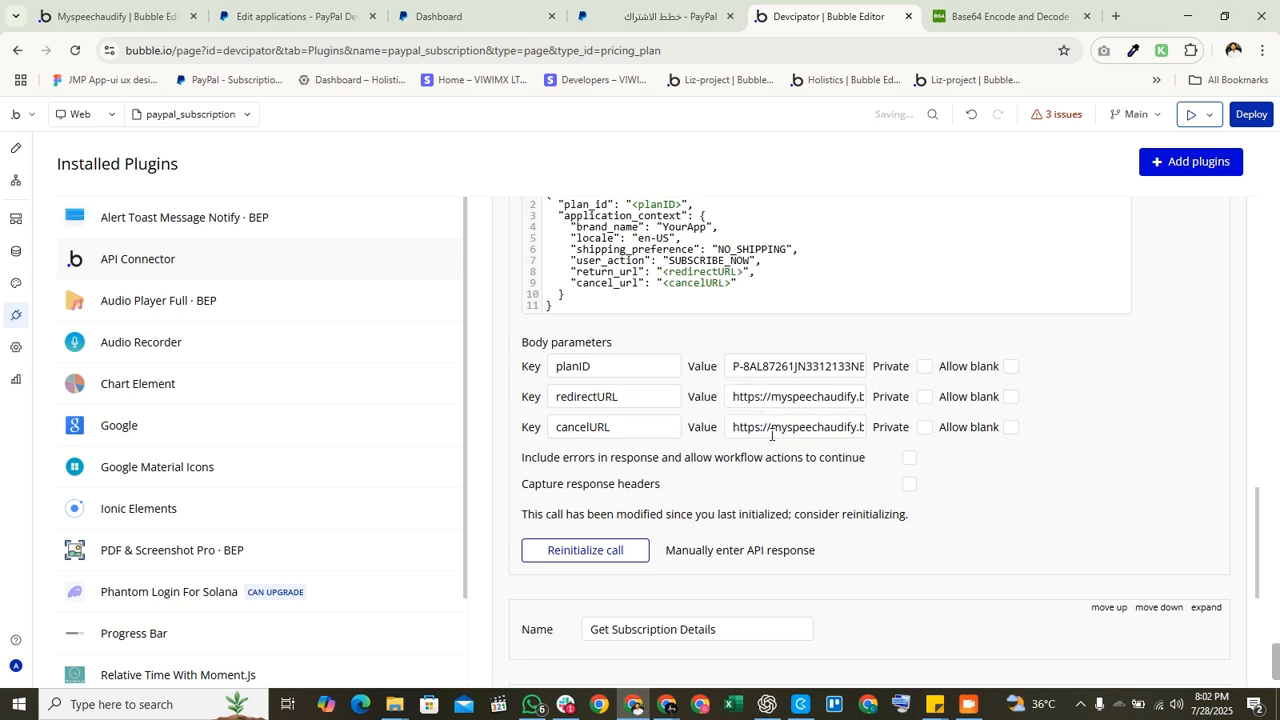
scroll(790, 519, "up", 1)
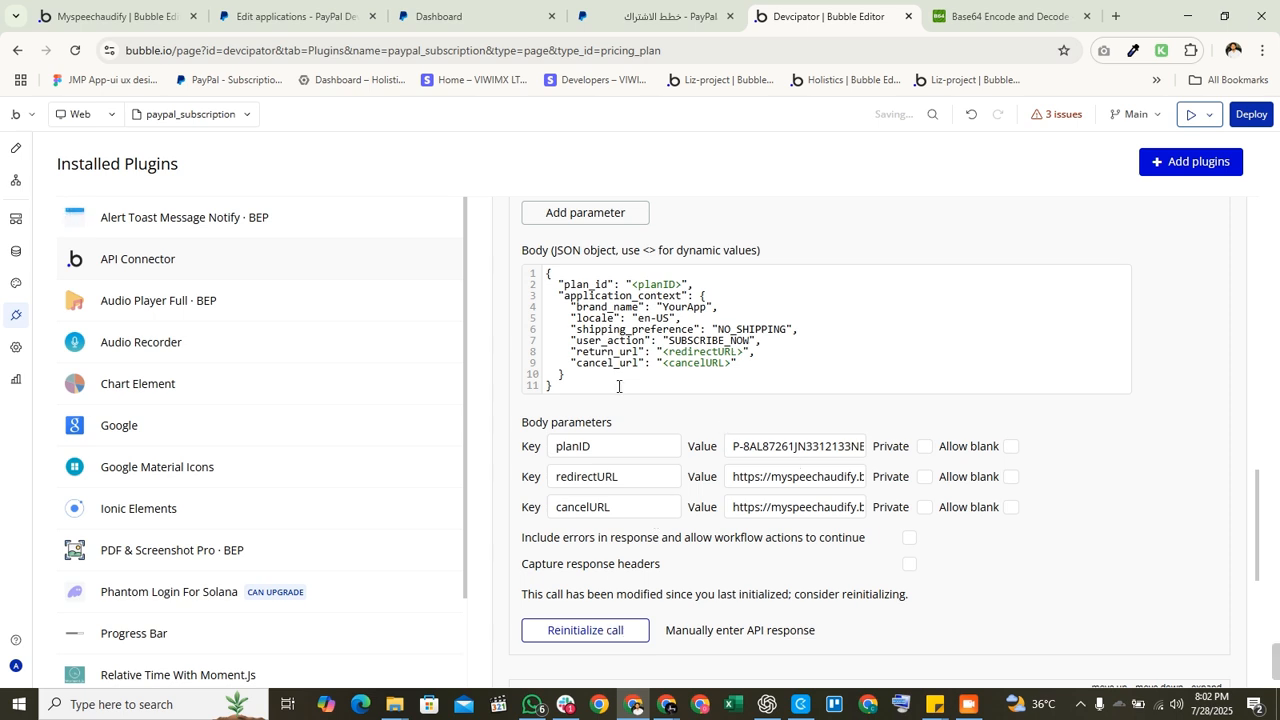
scroll(680, 360, "up", 2)
scroll(714, 384, "up", 2)
scroll(690, 420, "down", 3)
scroll(673, 422, "down", 3)
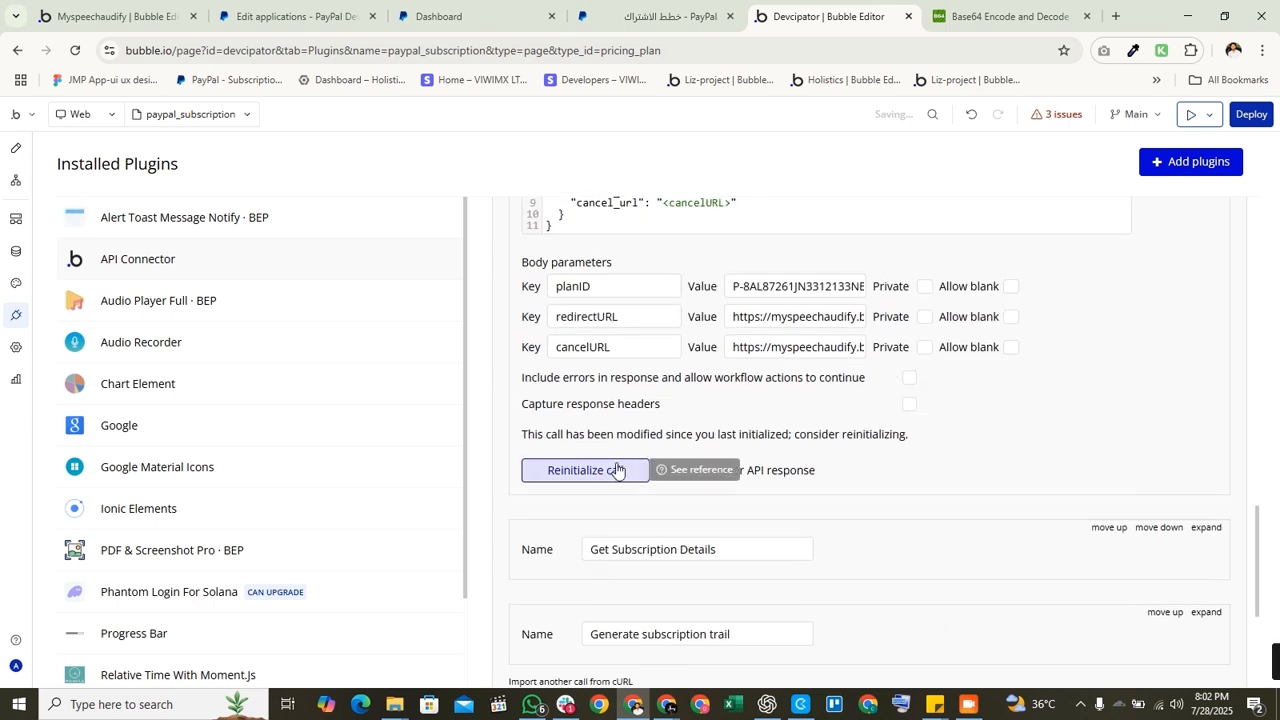
Step: Reinitialize the subscription link call and dismiss its invalid token error
left_click(617, 471)
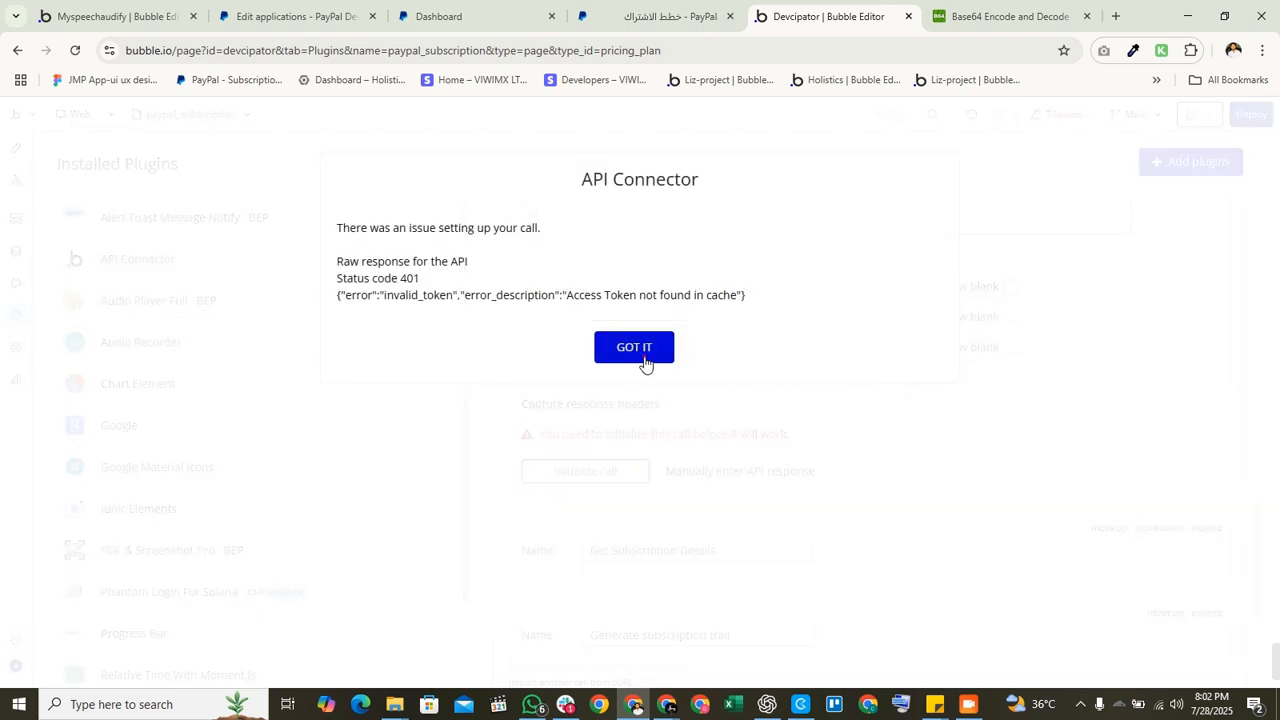
left_click(646, 360)
scroll(655, 381, "up", 2)
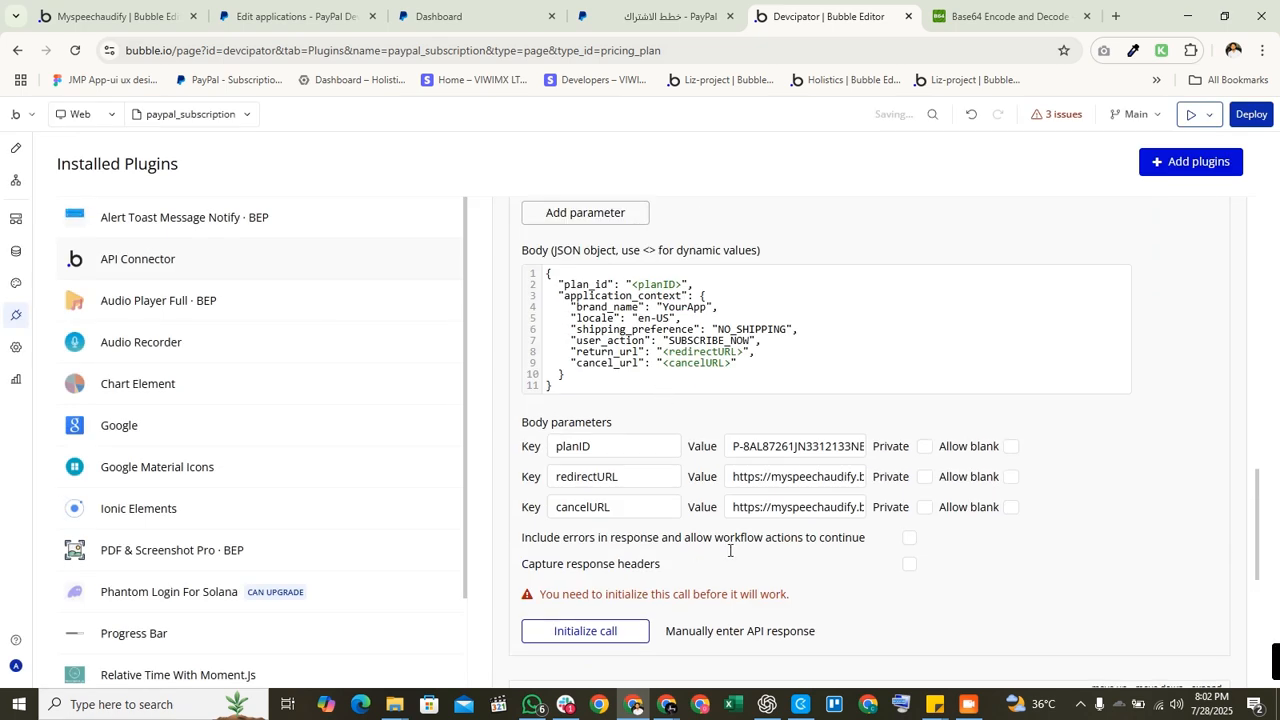
scroll(729, 550, "up", 8)
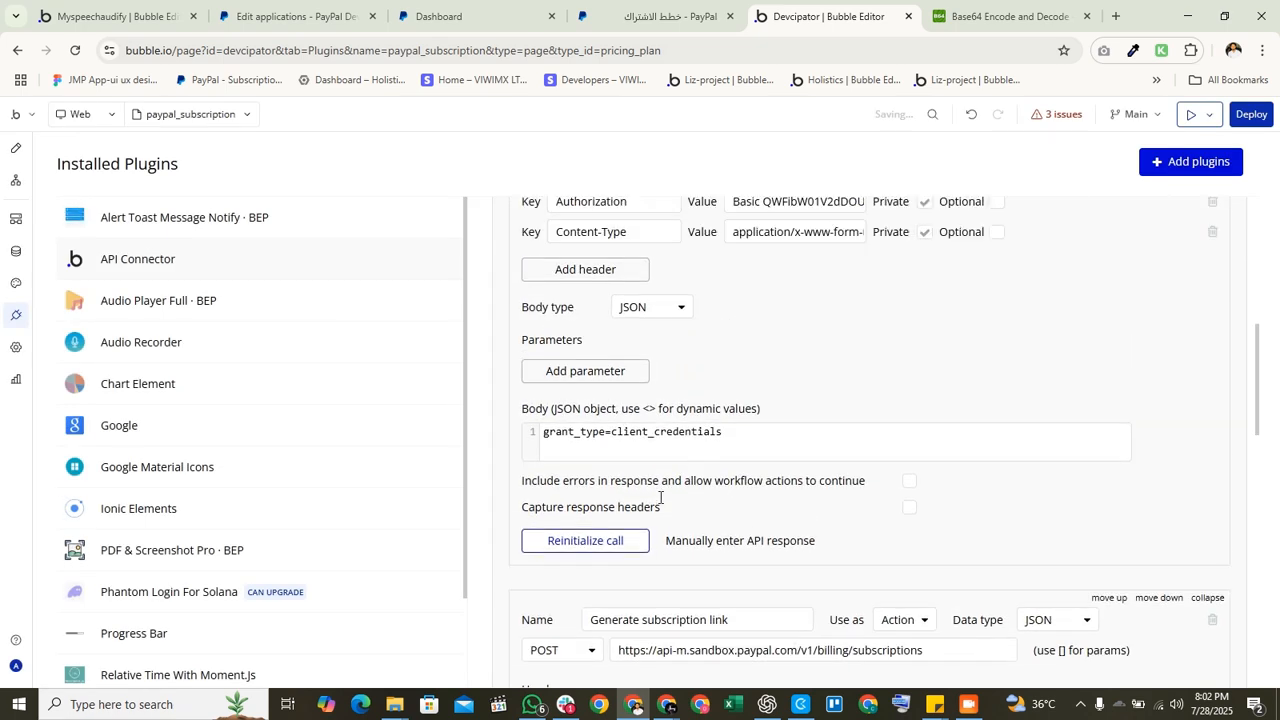
Step: Reinitialize the access token call, copy the new access_token from raw data, and save
left_click(624, 541)
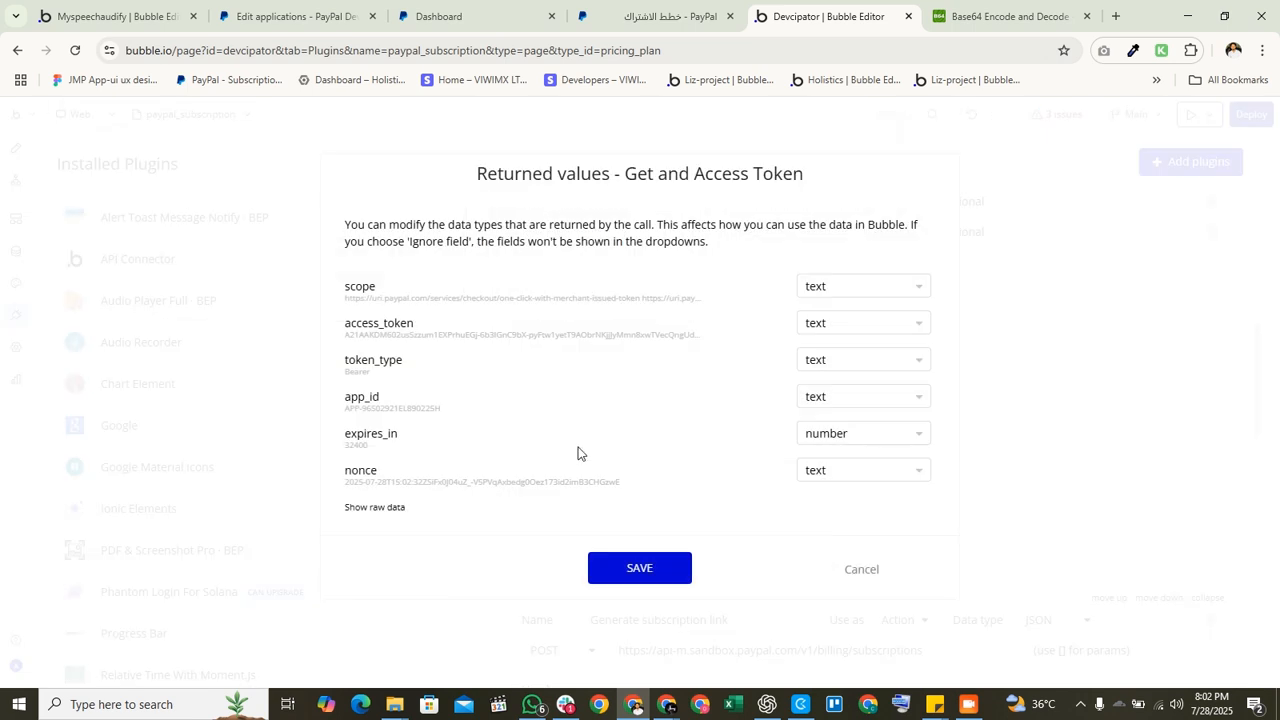
left_click_drag(346, 337, 702, 360)
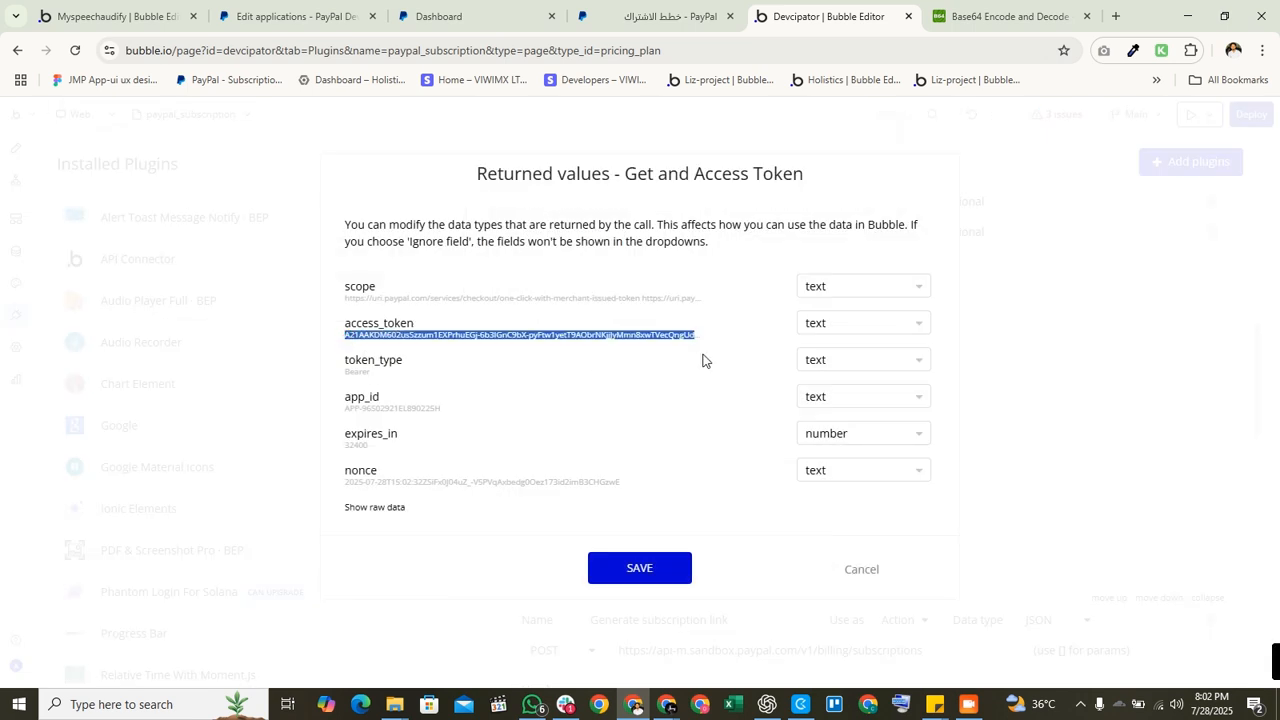
left_click(702, 350)
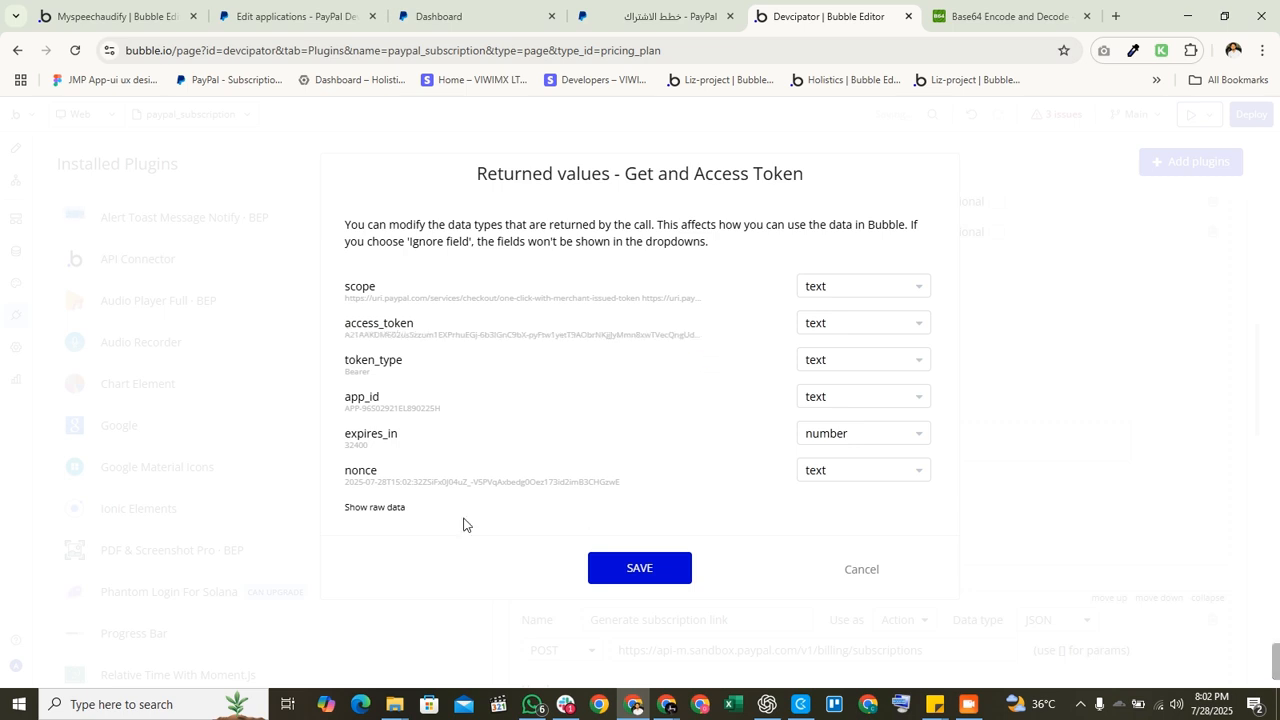
left_click(360, 510)
scroll(492, 482, "down", 4)
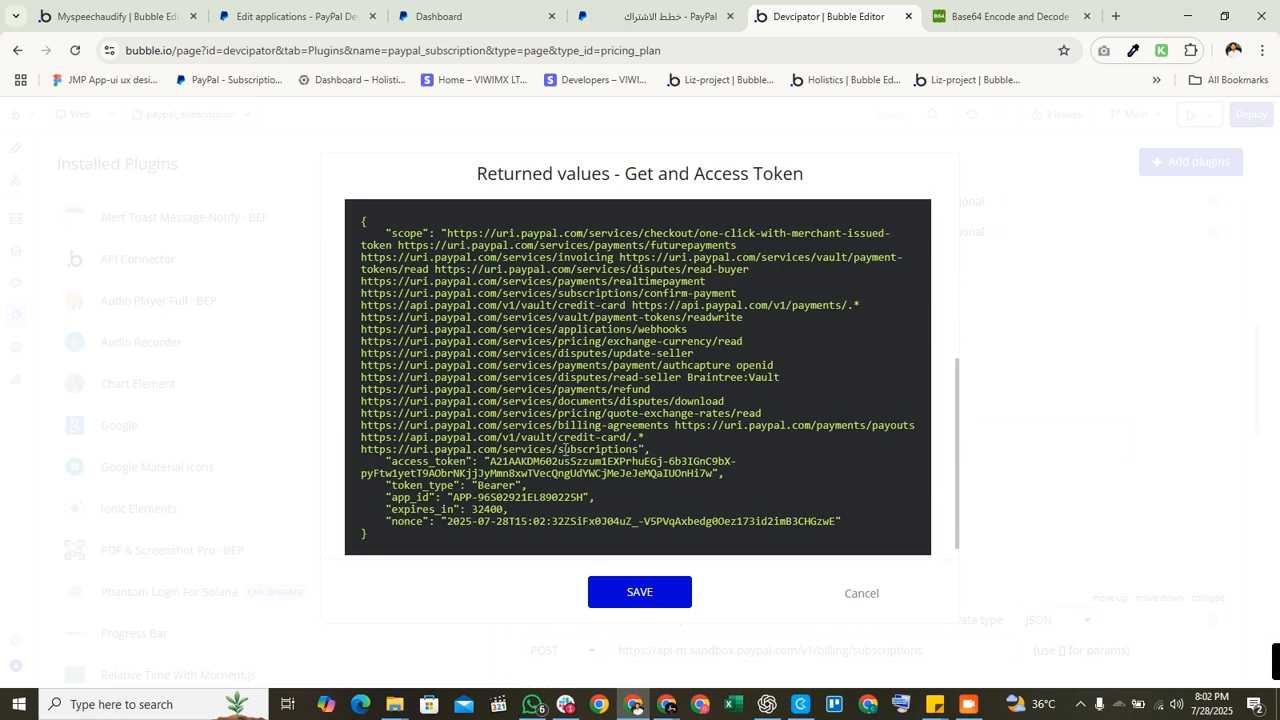
scroll(568, 450, "down", 1)
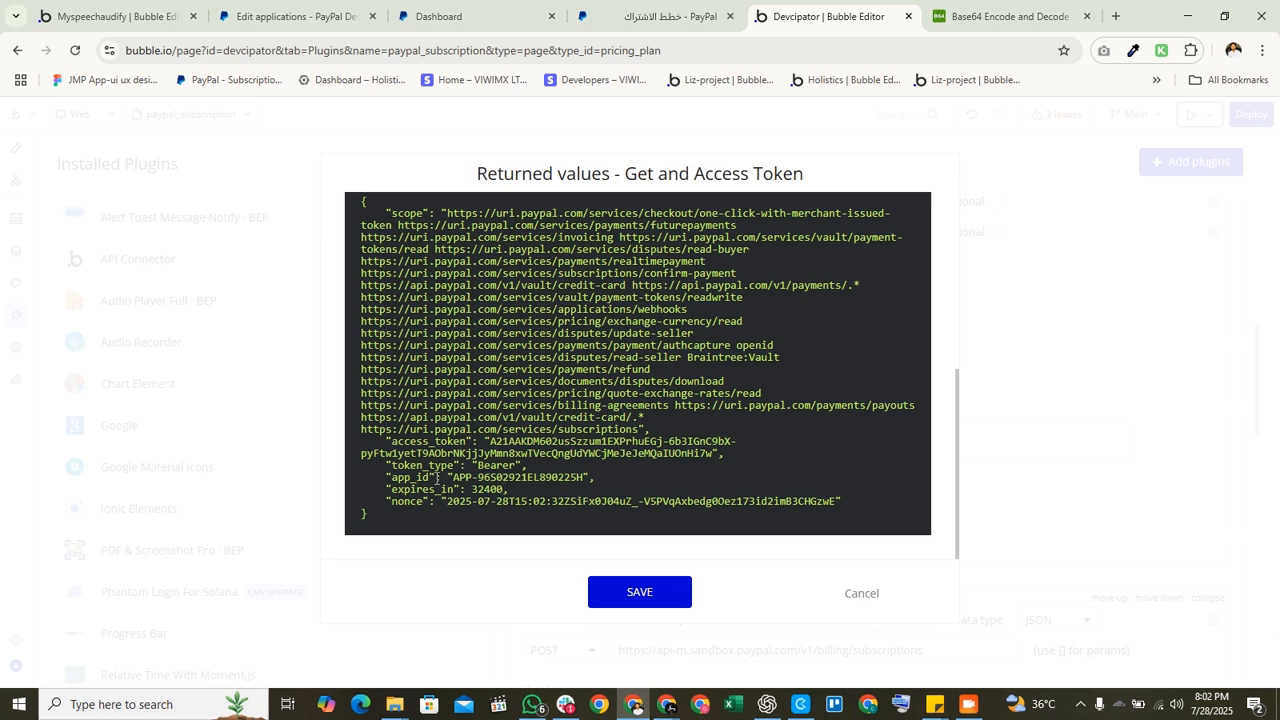
left_click_drag(490, 442, 721, 455)
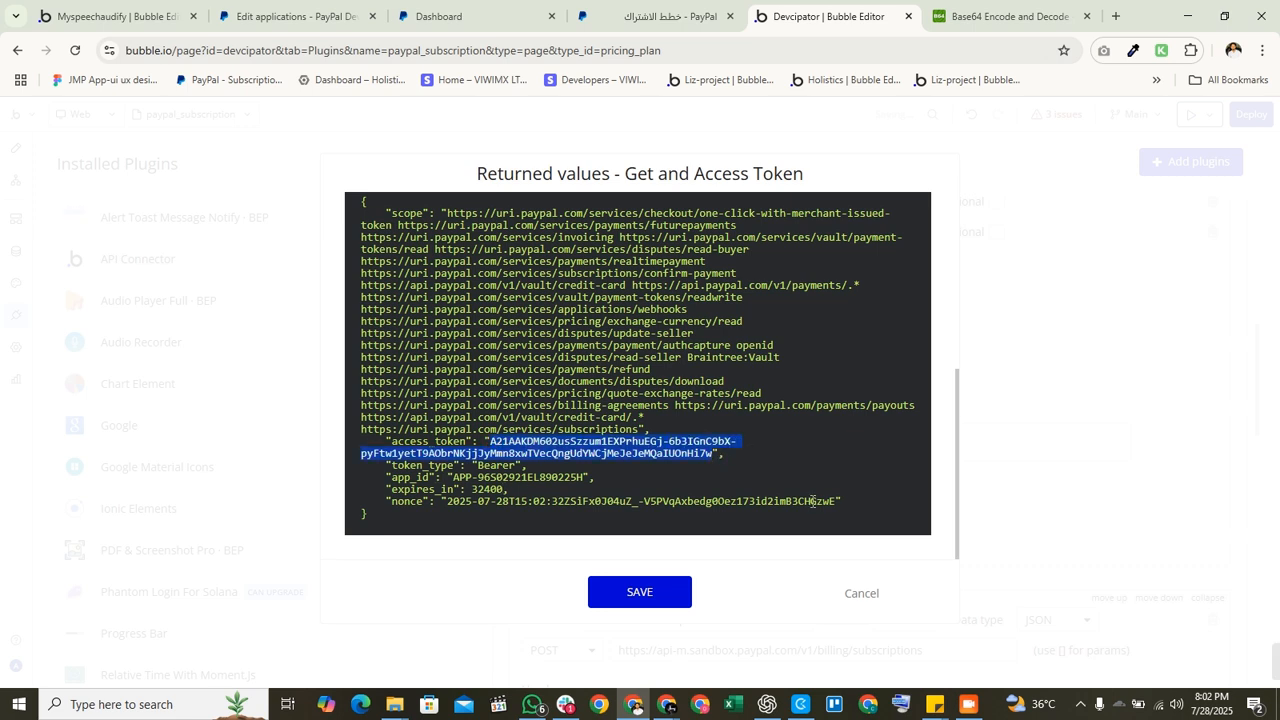
left_click(651, 592)
scroll(668, 499, "down", 2)
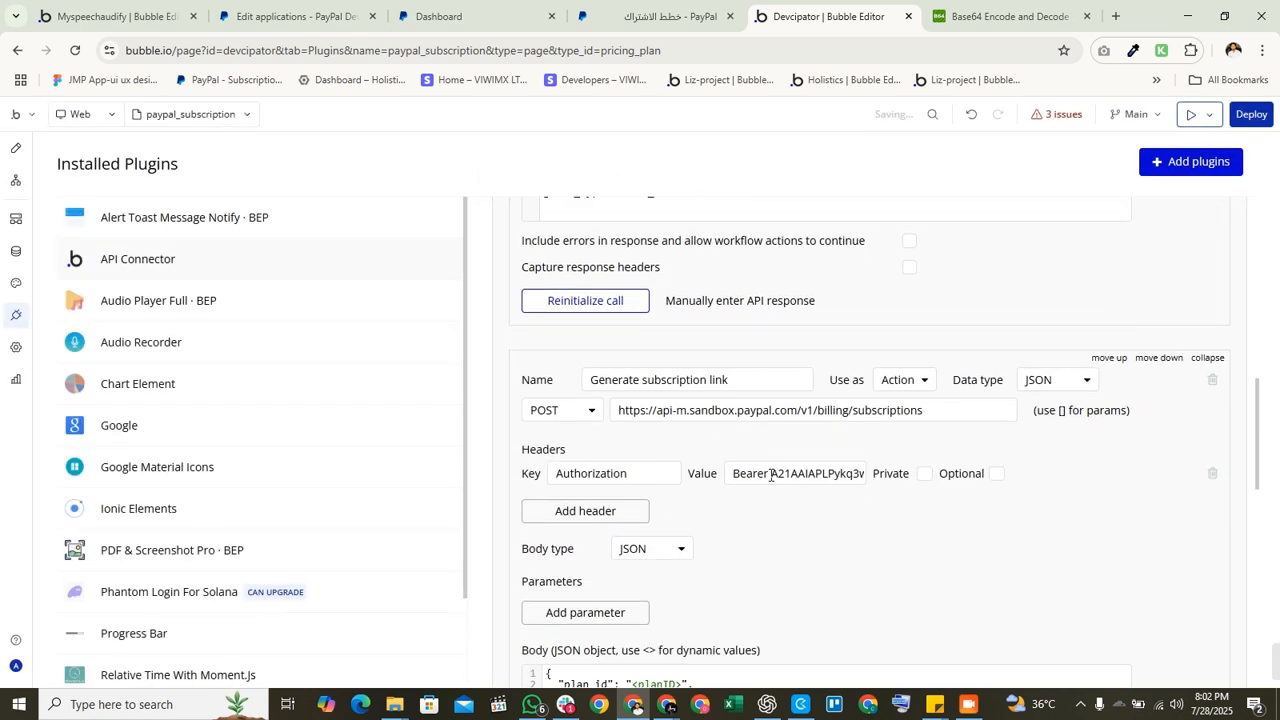
Step: Replace the old token after Bearer in the Authorization header with the new one
left_click_drag(774, 475, 1090, 477)
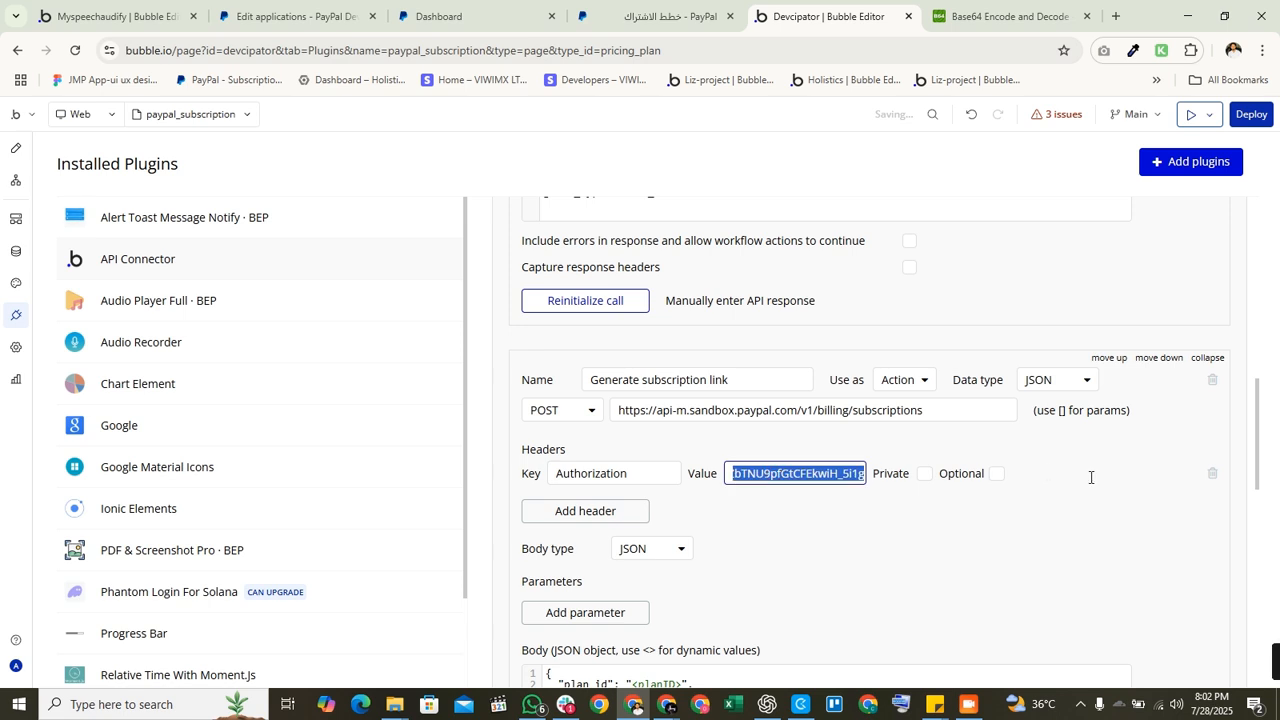
left_click(1090, 474)
scroll(577, 585, "down", 3)
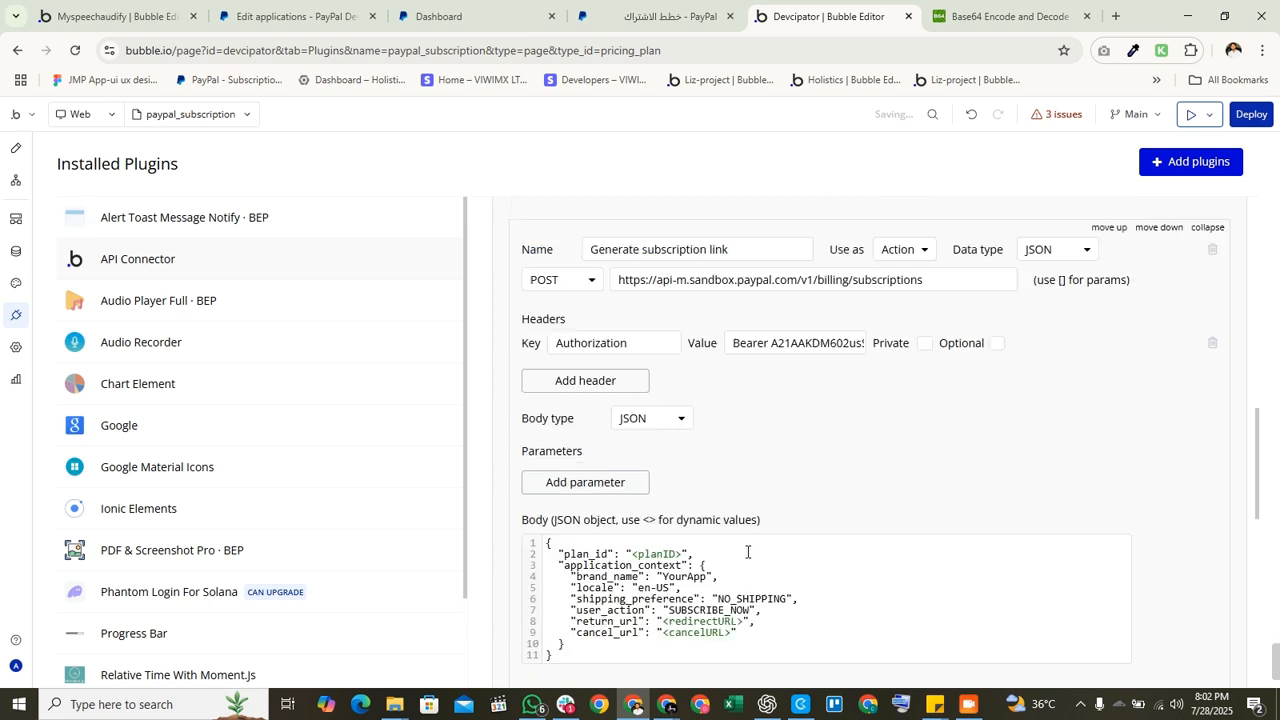
scroll(575, 588, "down", 2)
Step: Initialize the call, check the APPROVAL_PENDING approve link in raw data, and save
left_click(573, 556)
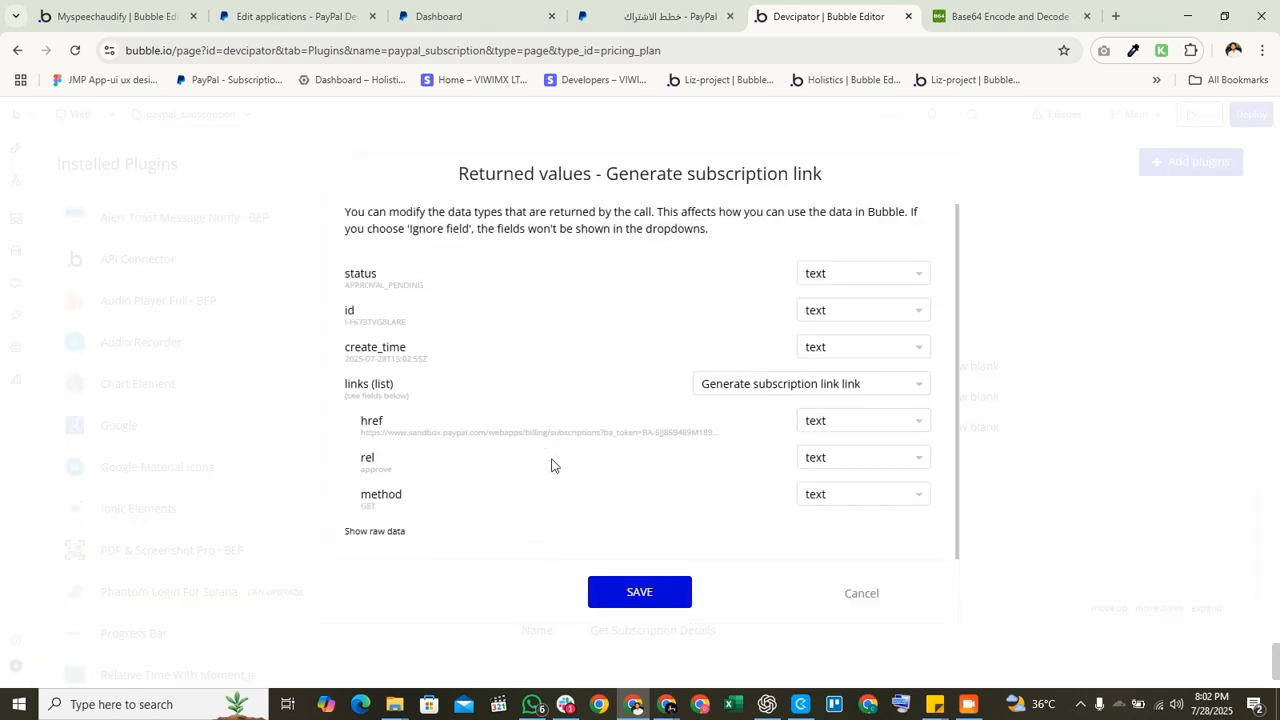
left_click(378, 531)
scroll(605, 420, "down", 4)
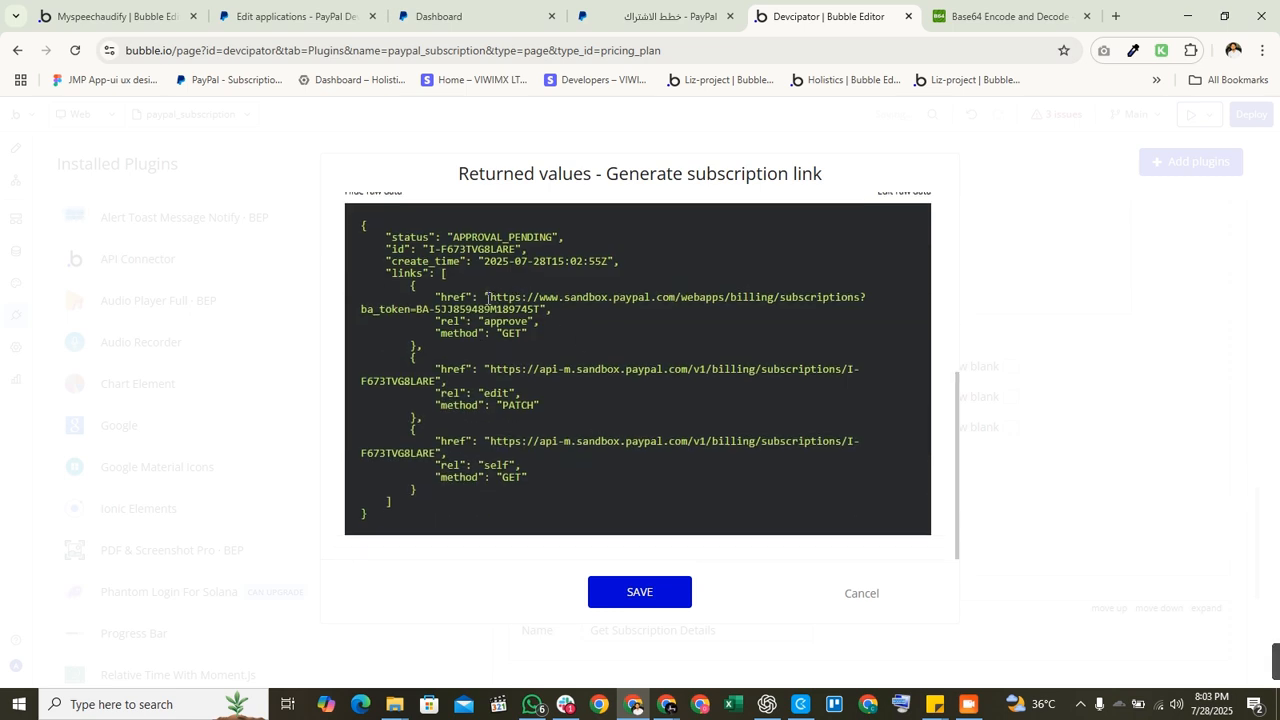
left_click_drag(477, 296, 541, 310)
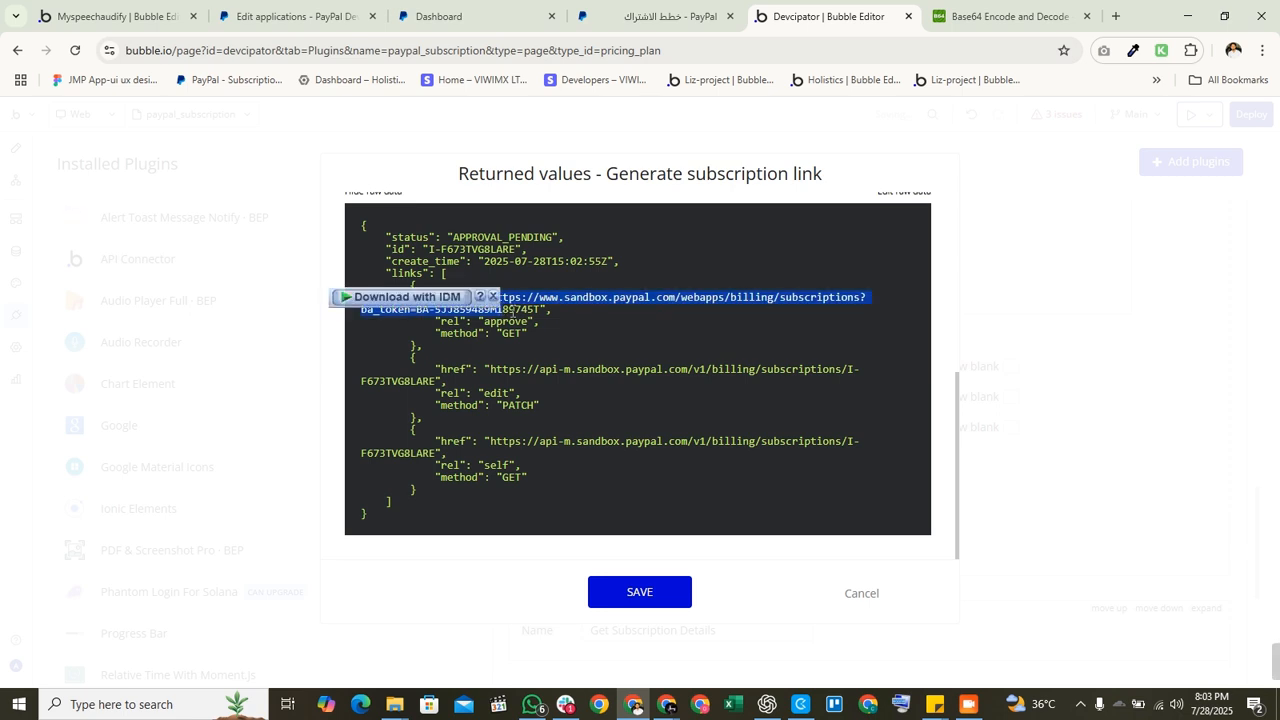
left_click(520, 310)
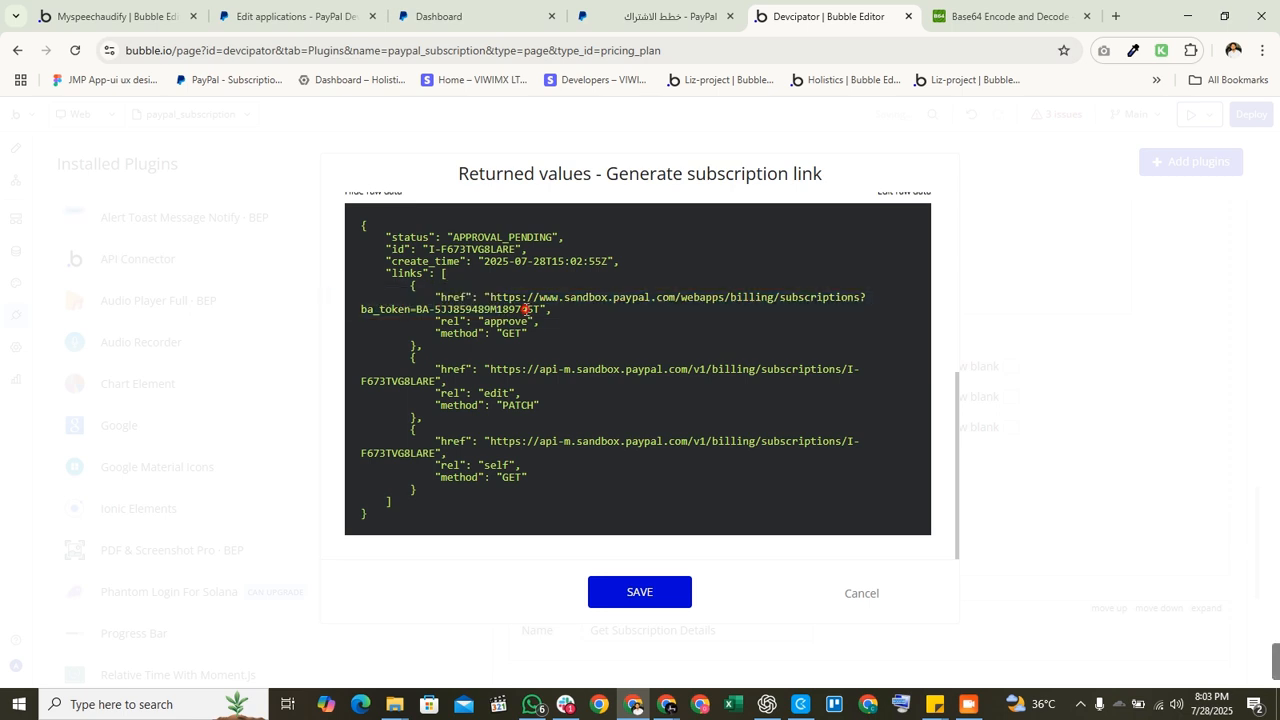
left_click(632, 592)
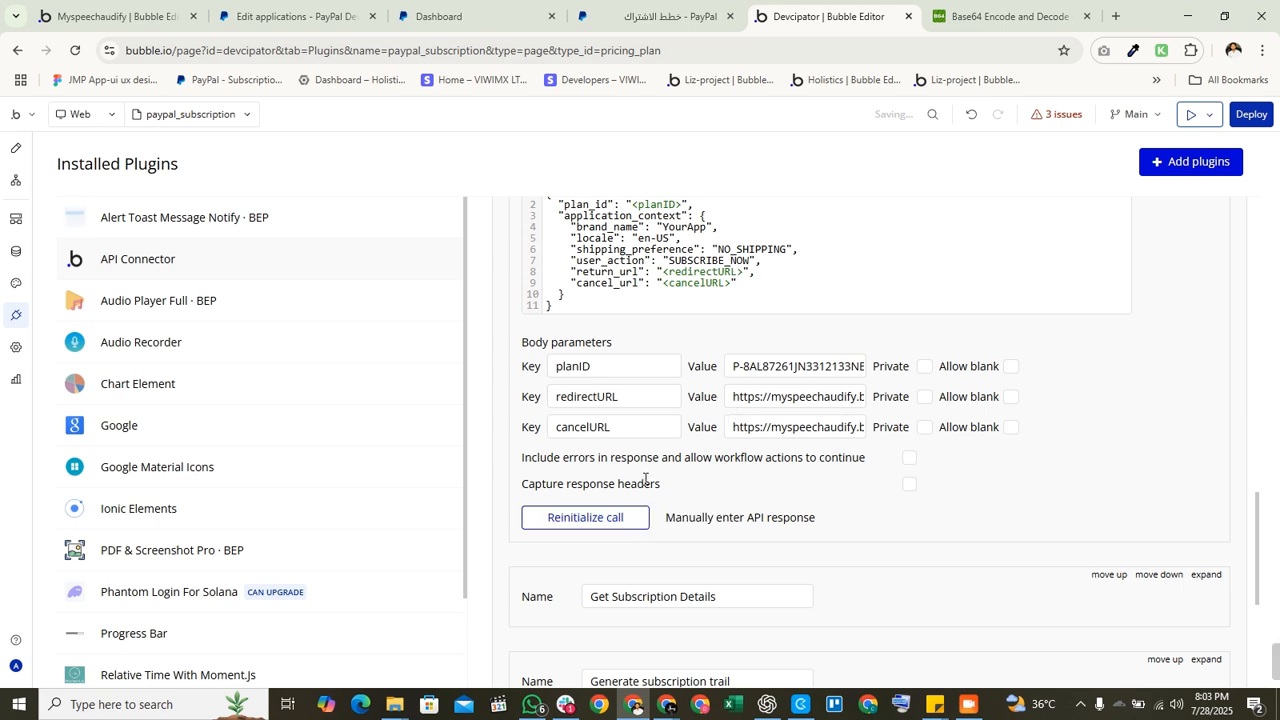
Step: Recheck the new token in the Authorization header value
scroll(719, 503, "up", 3)
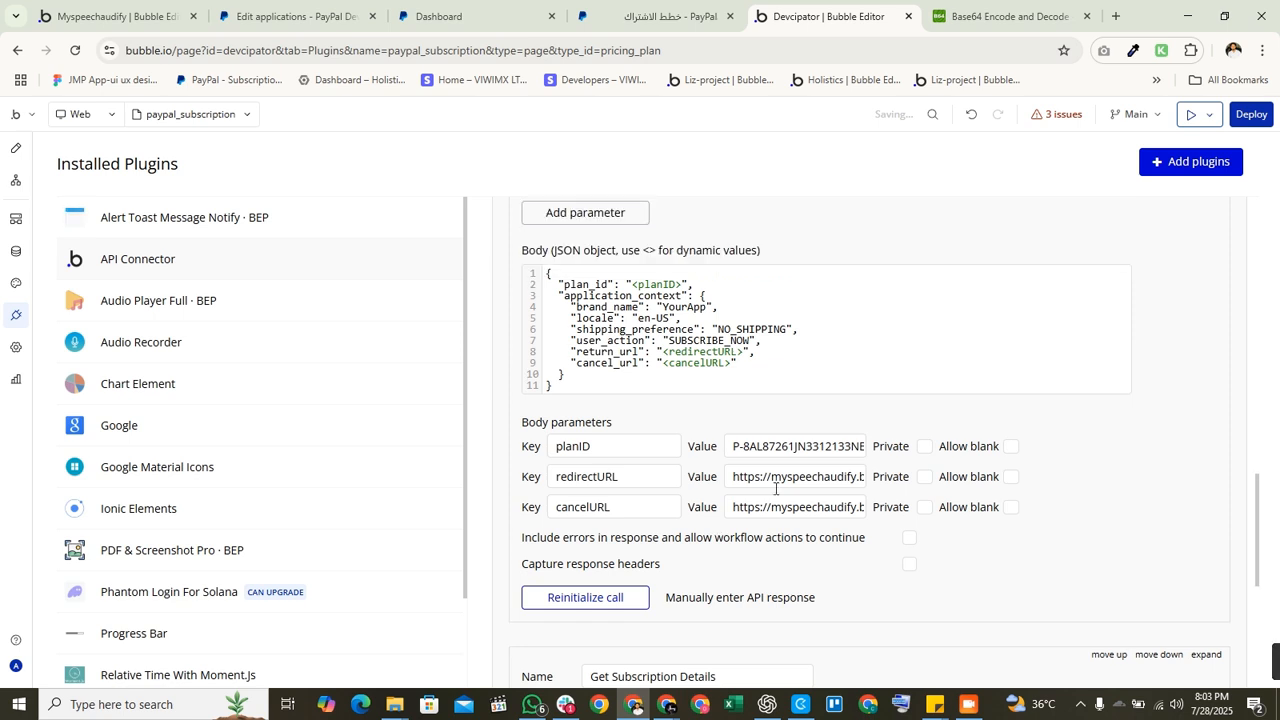
scroll(781, 523, "down", 2)
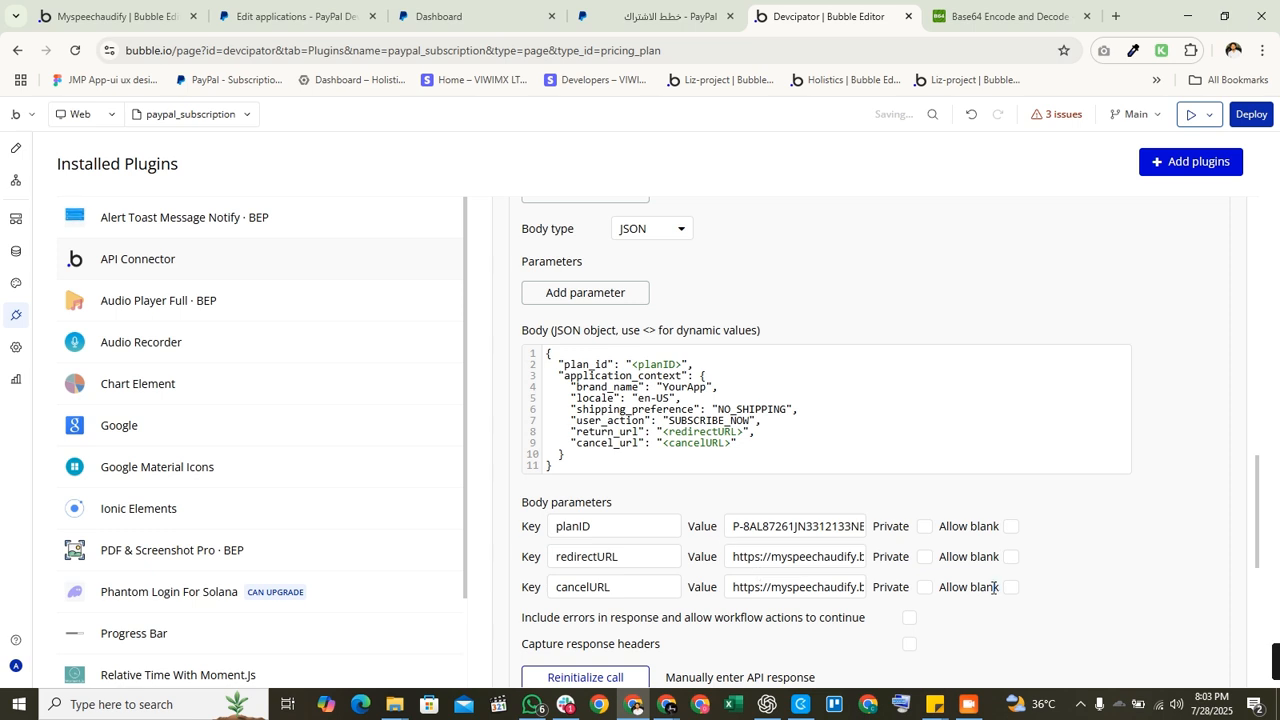
scroll(988, 586, "down", 1)
scroll(1008, 495, "up", 3)
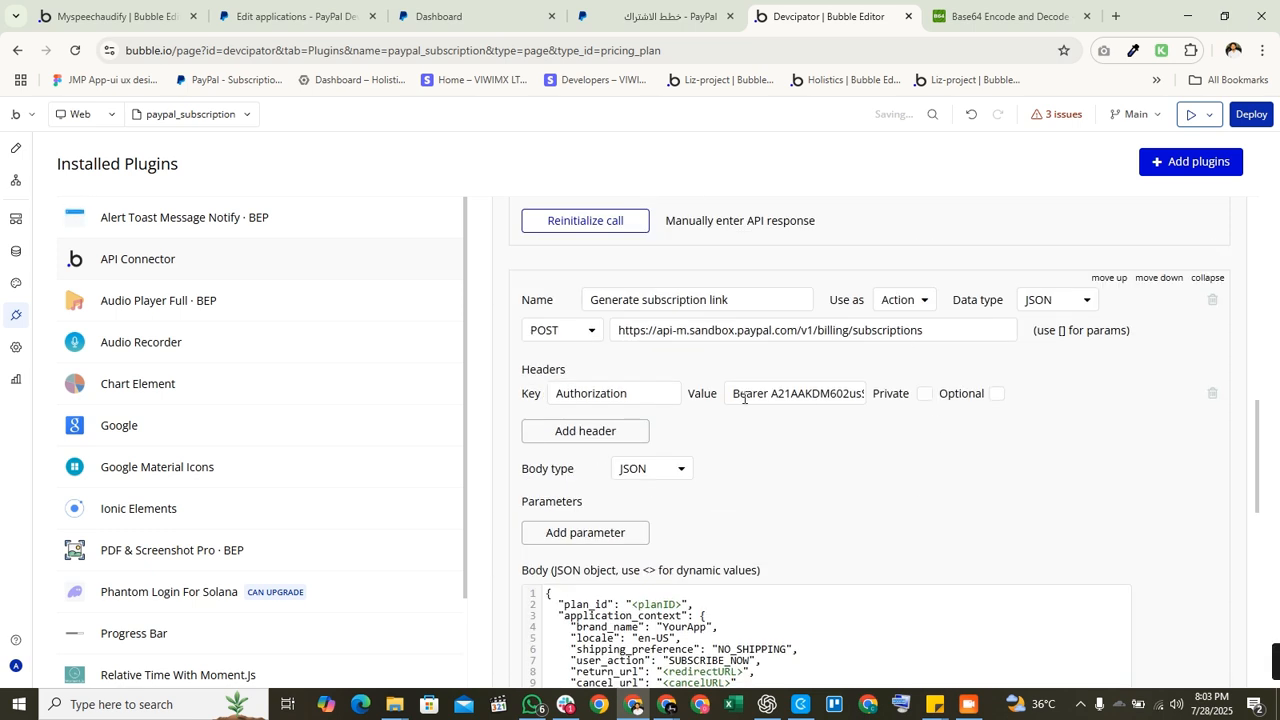
left_click_drag(772, 393, 900, 400)
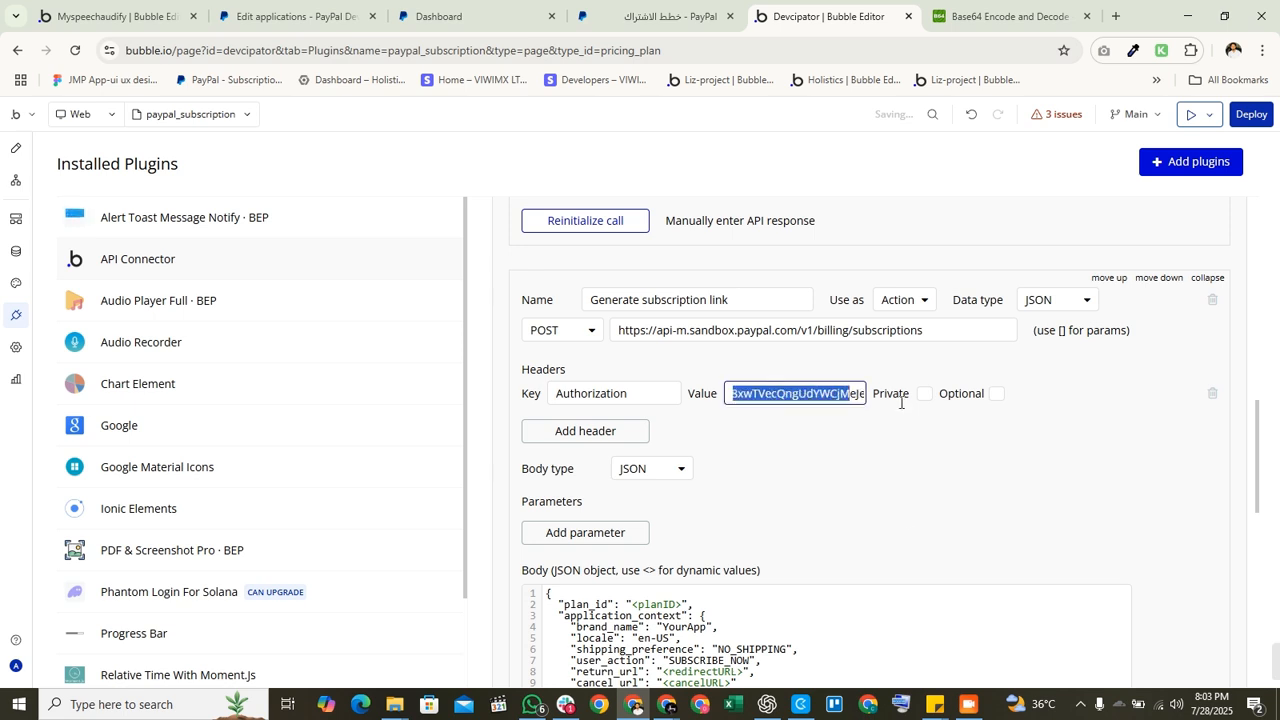
scroll(748, 403, "up", 2)
scroll(750, 405, "up", 2)
scroll(766, 423, "down", 10)
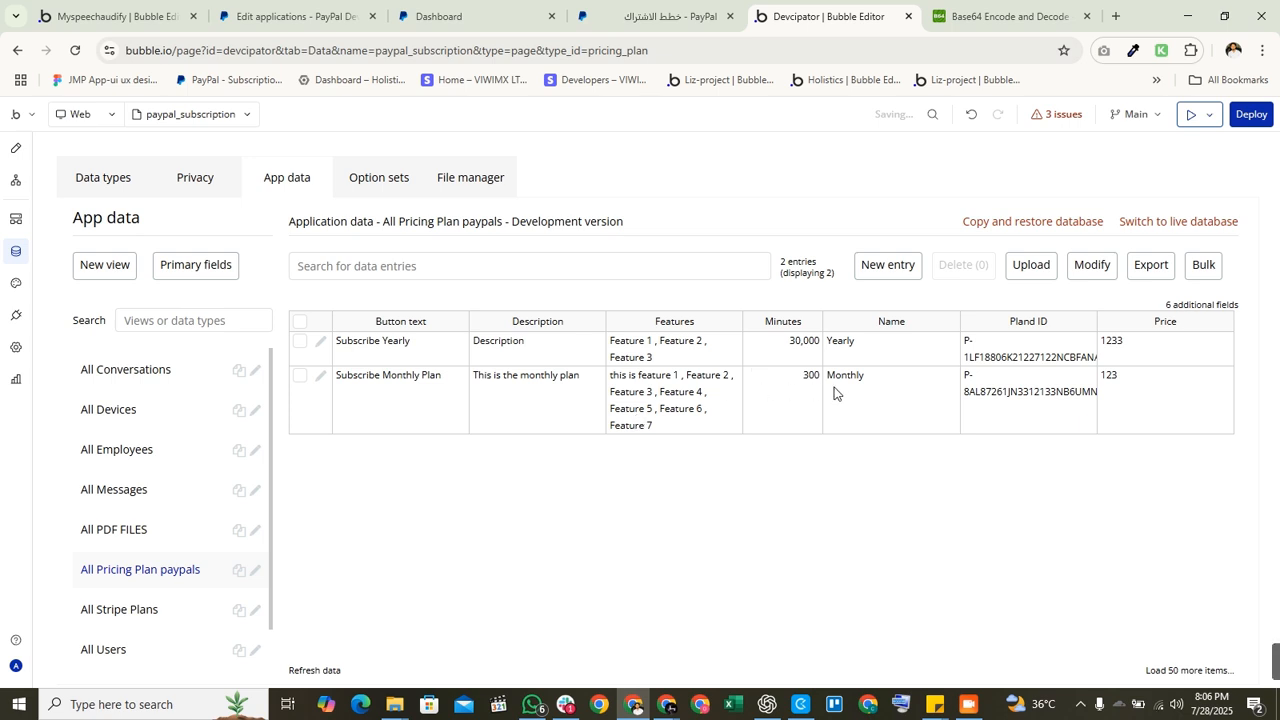
left_click(884, 405)
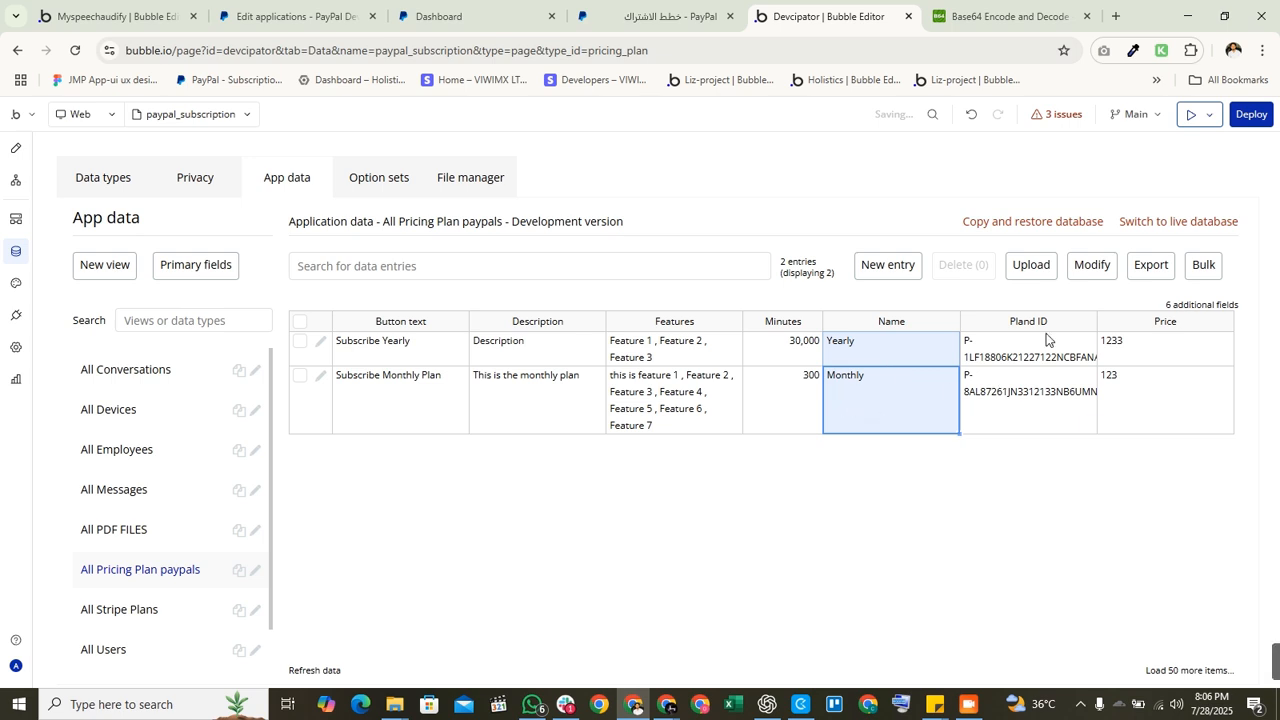
left_click_drag(1050, 358, 1049, 416)
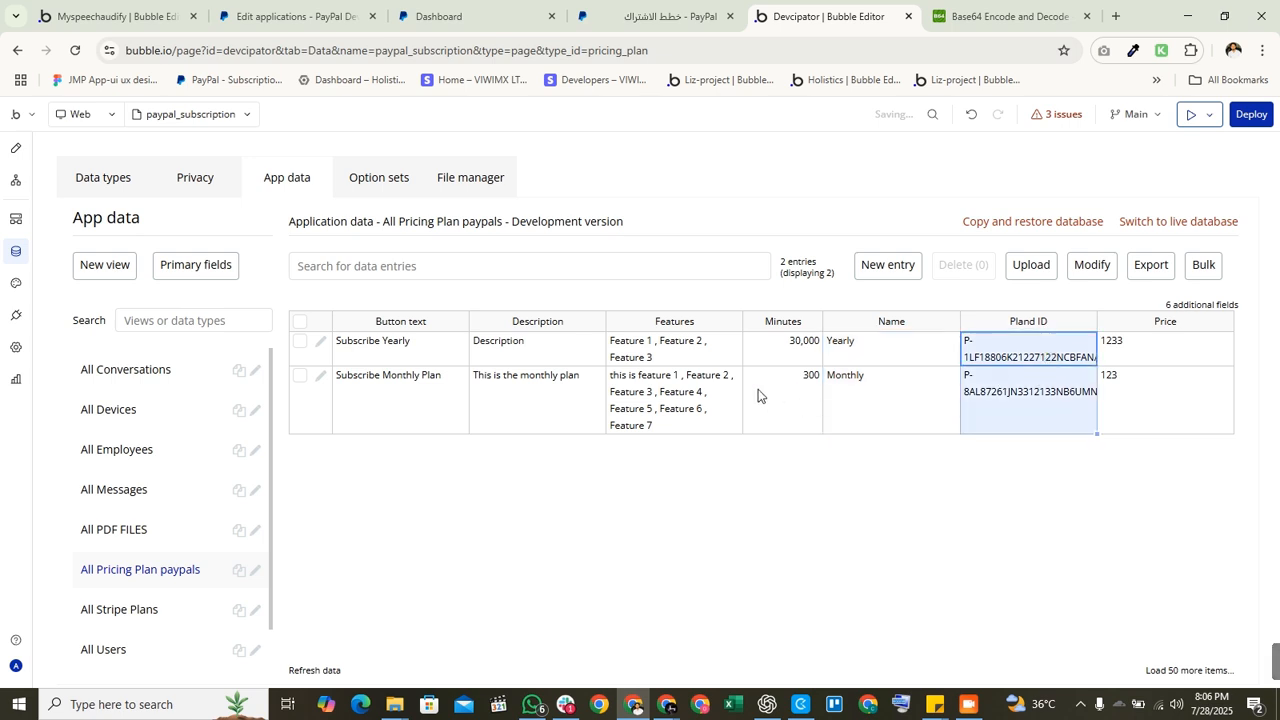
left_click_drag(1200, 340, 1196, 420)
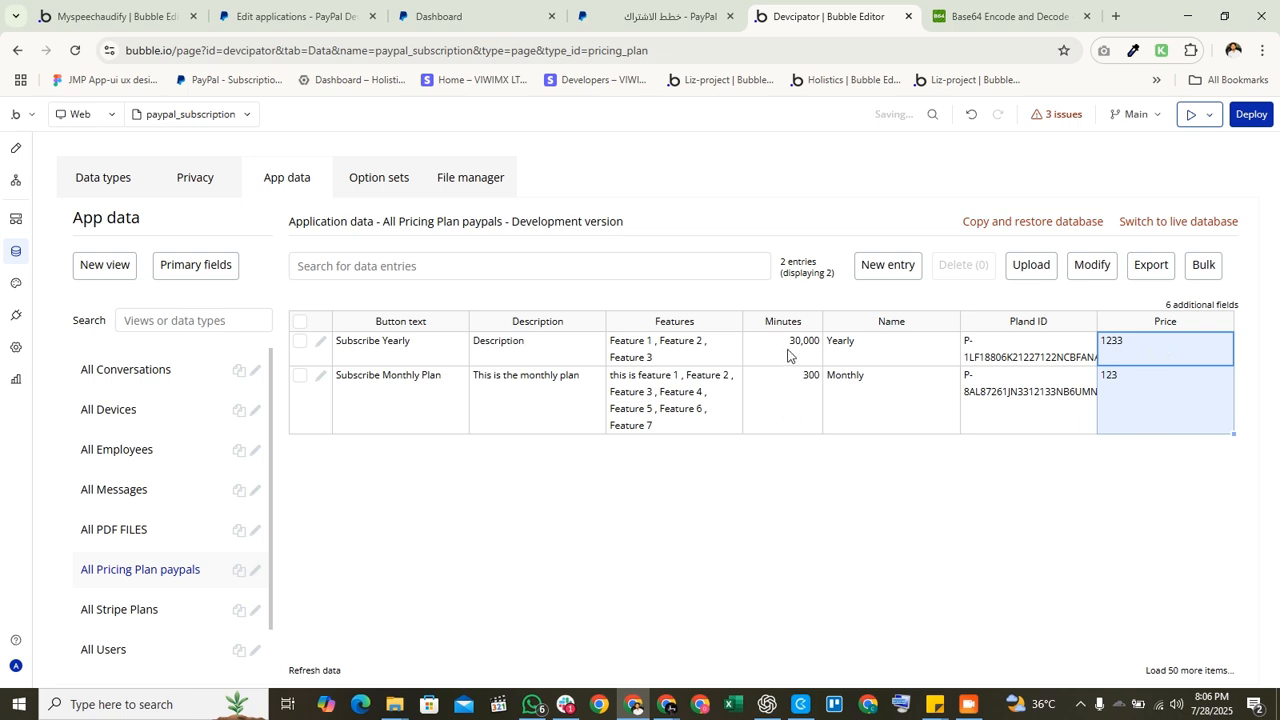
left_click_drag(790, 356, 797, 424)
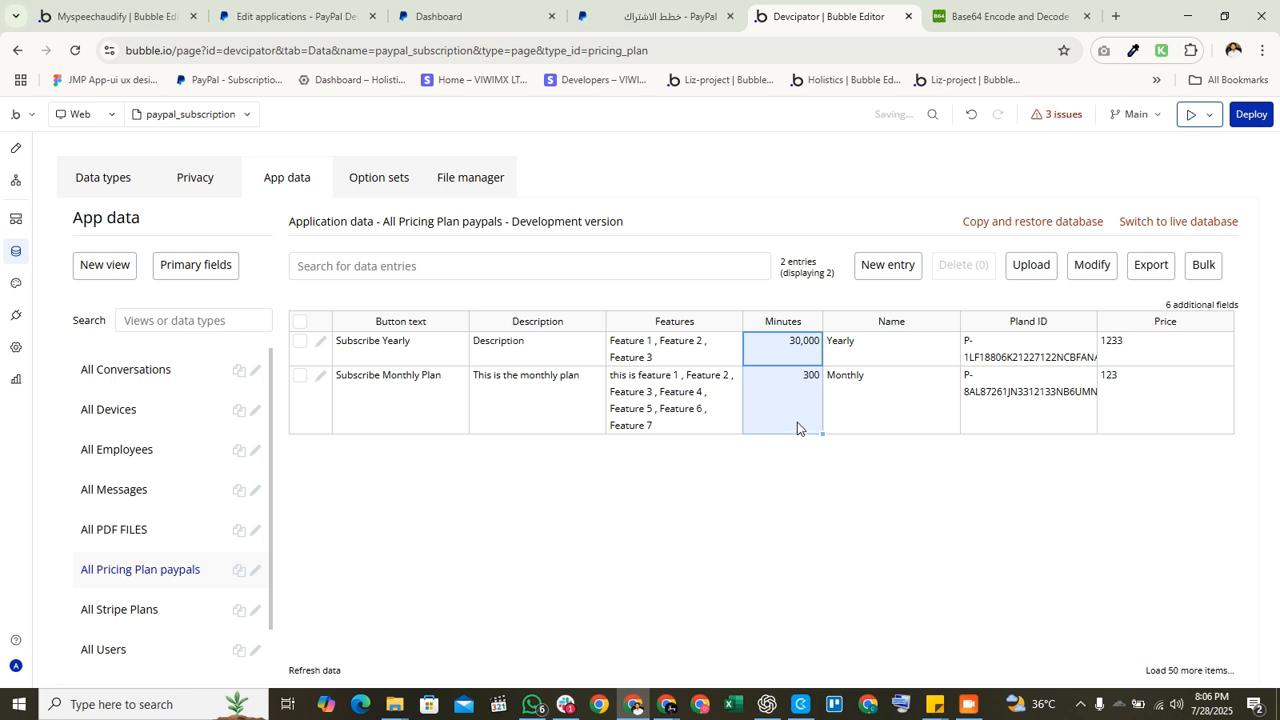
left_click(793, 400)
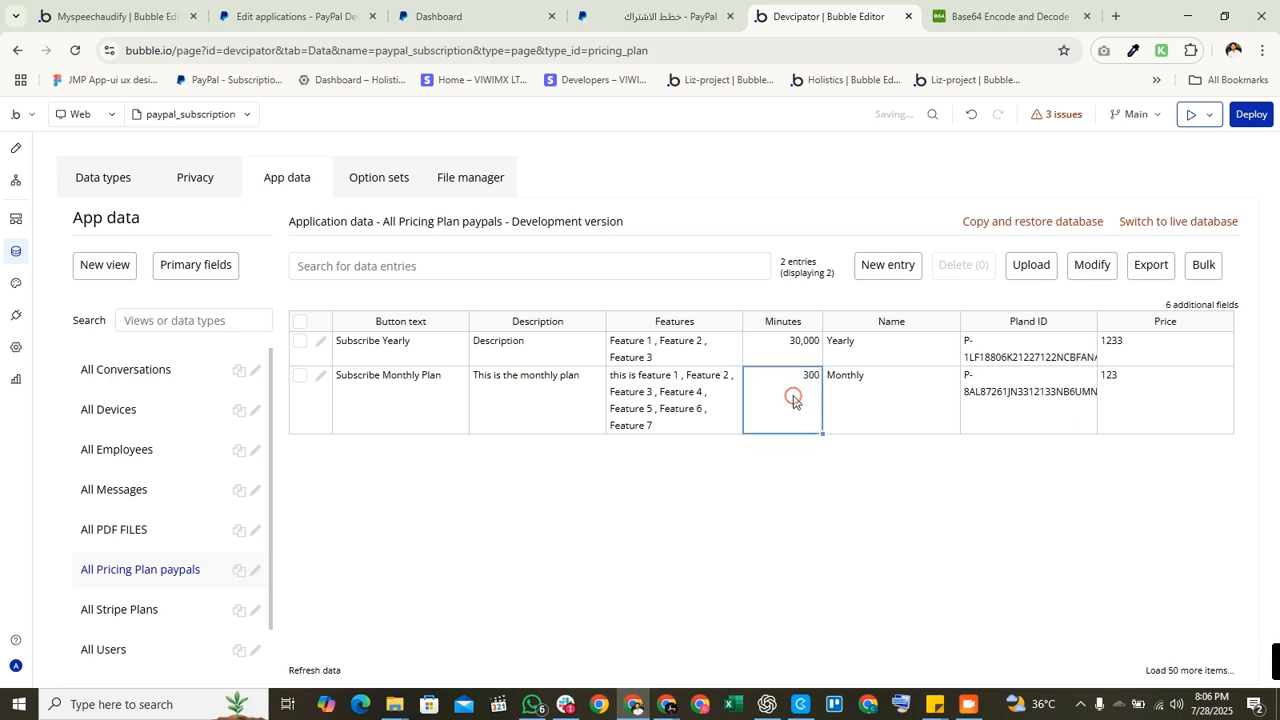
left_click(780, 347)
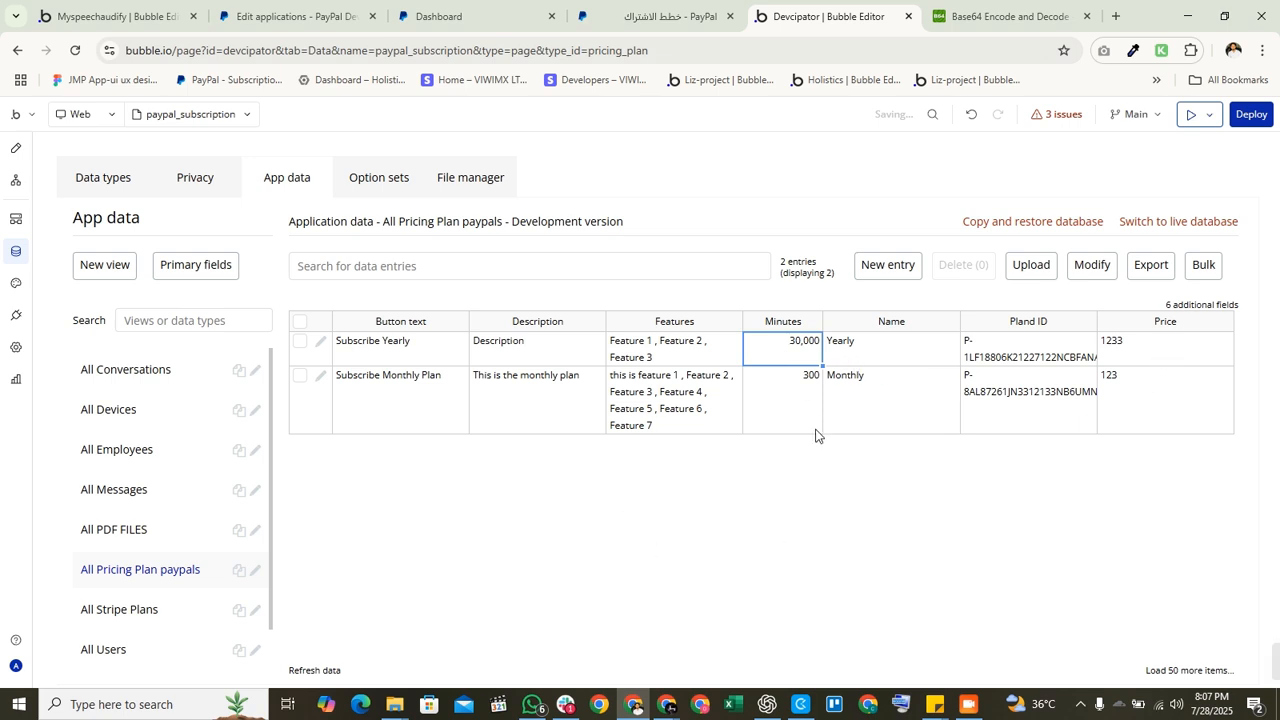
left_click(1014, 350)
left_click_drag(1014, 350, 1014, 417)
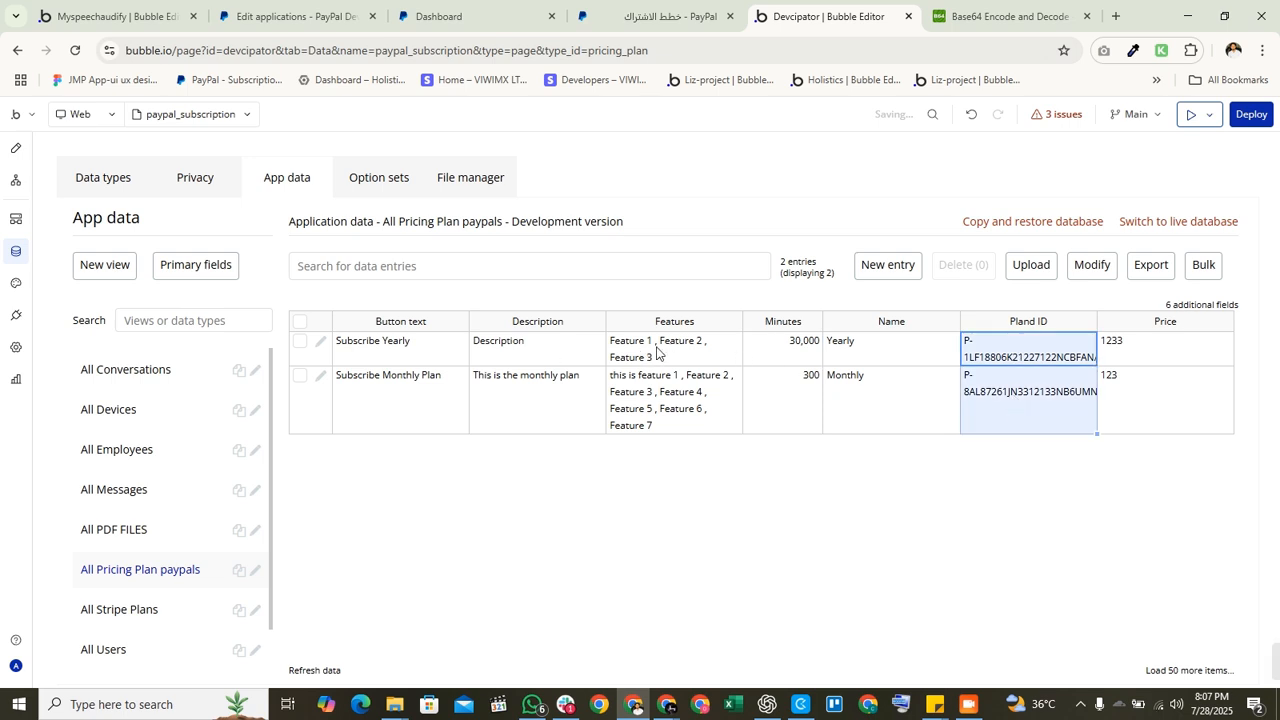
left_click_drag(1177, 347, 1173, 429)
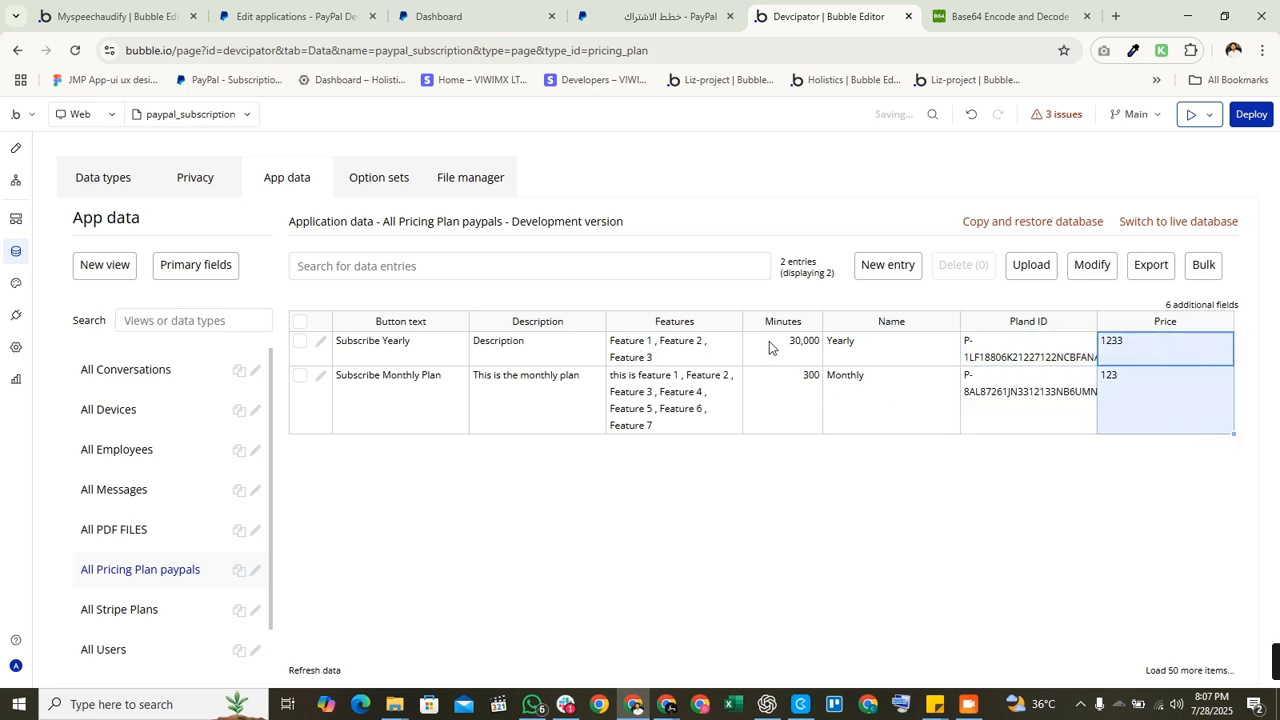
left_click_drag(770, 346, 786, 411)
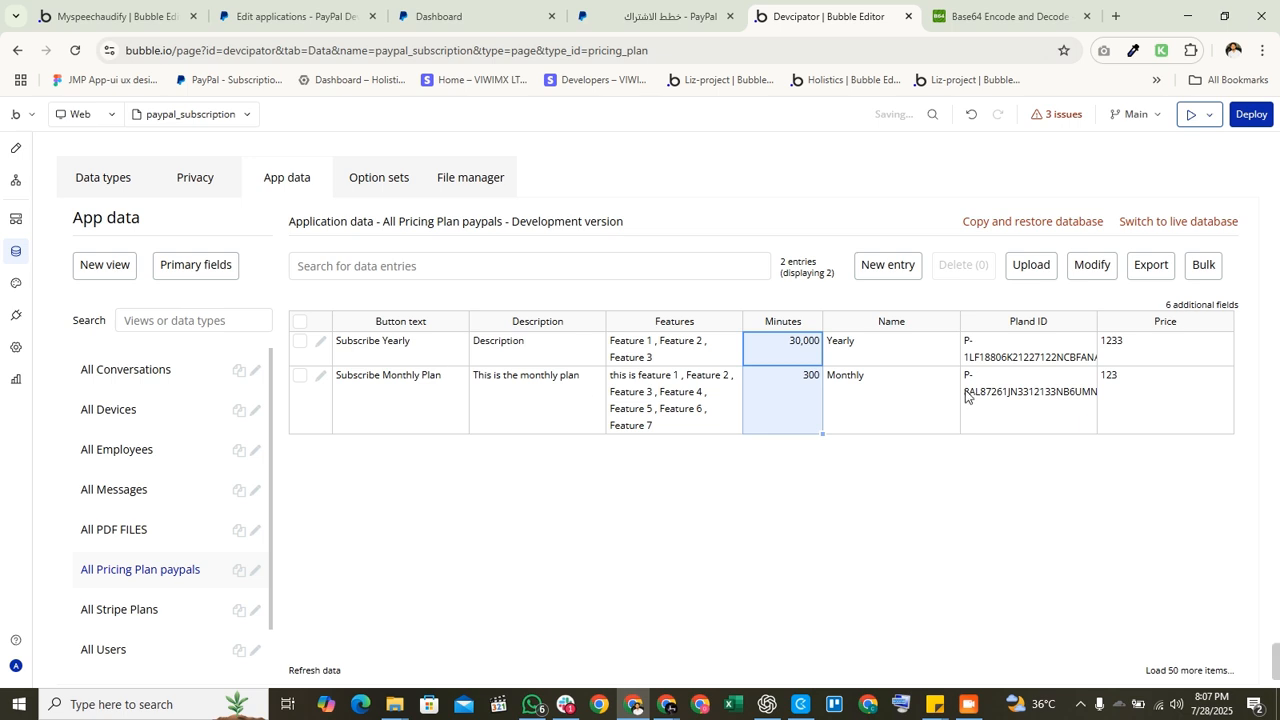
left_click_drag(852, 345, 855, 465)
left_click(760, 518)
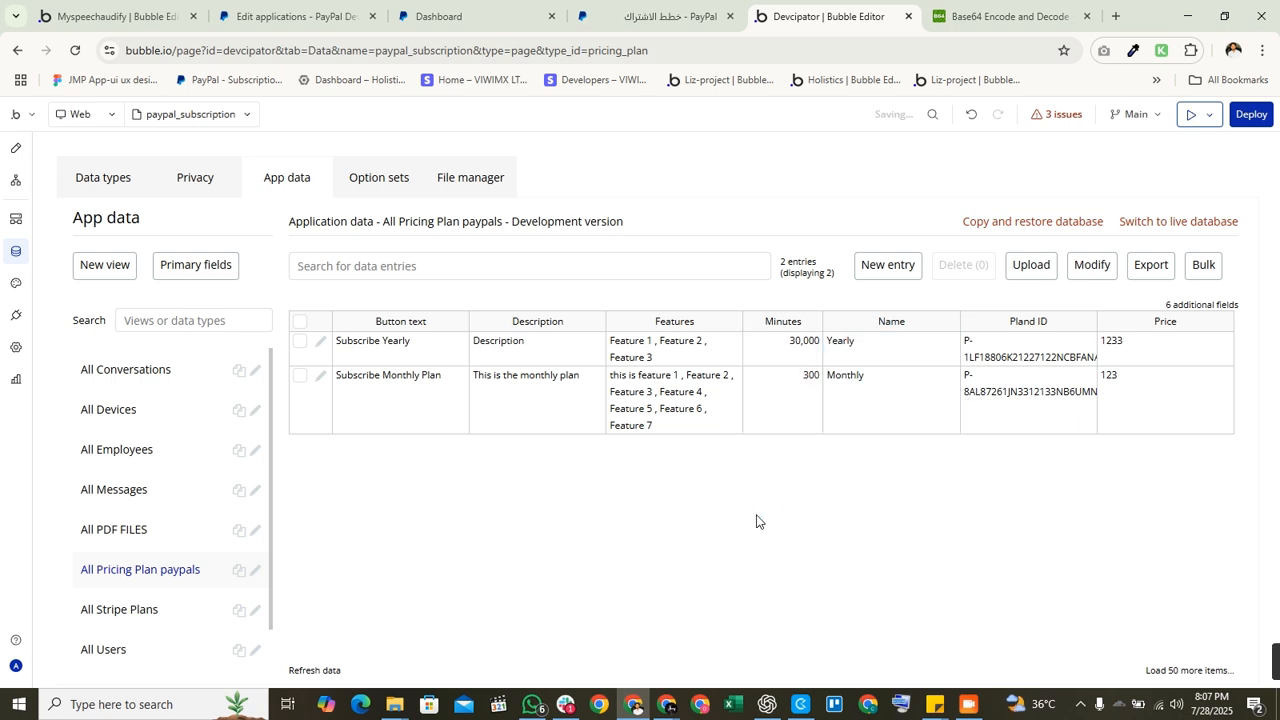
left_click(968, 704)
left_click(1083, 257)
Step: Open the All Users table and select the first user's blank Current plan cell
left_click(127, 651)
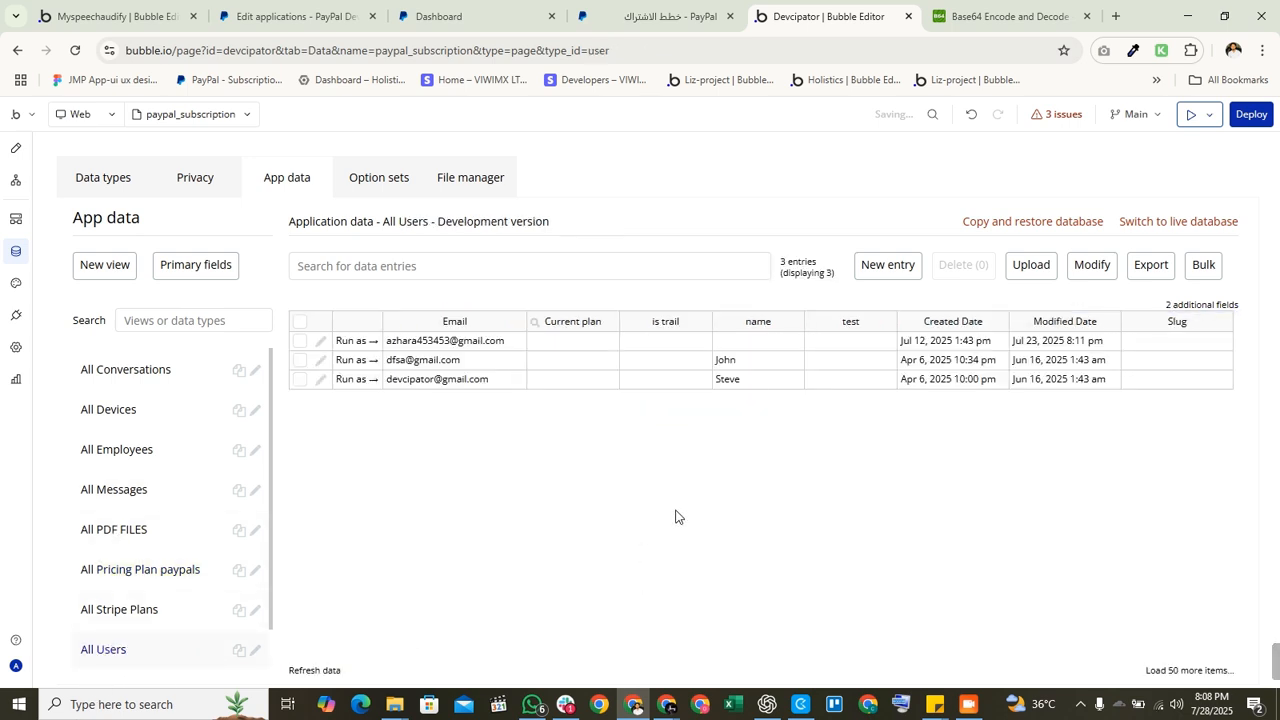
left_click(552, 343)
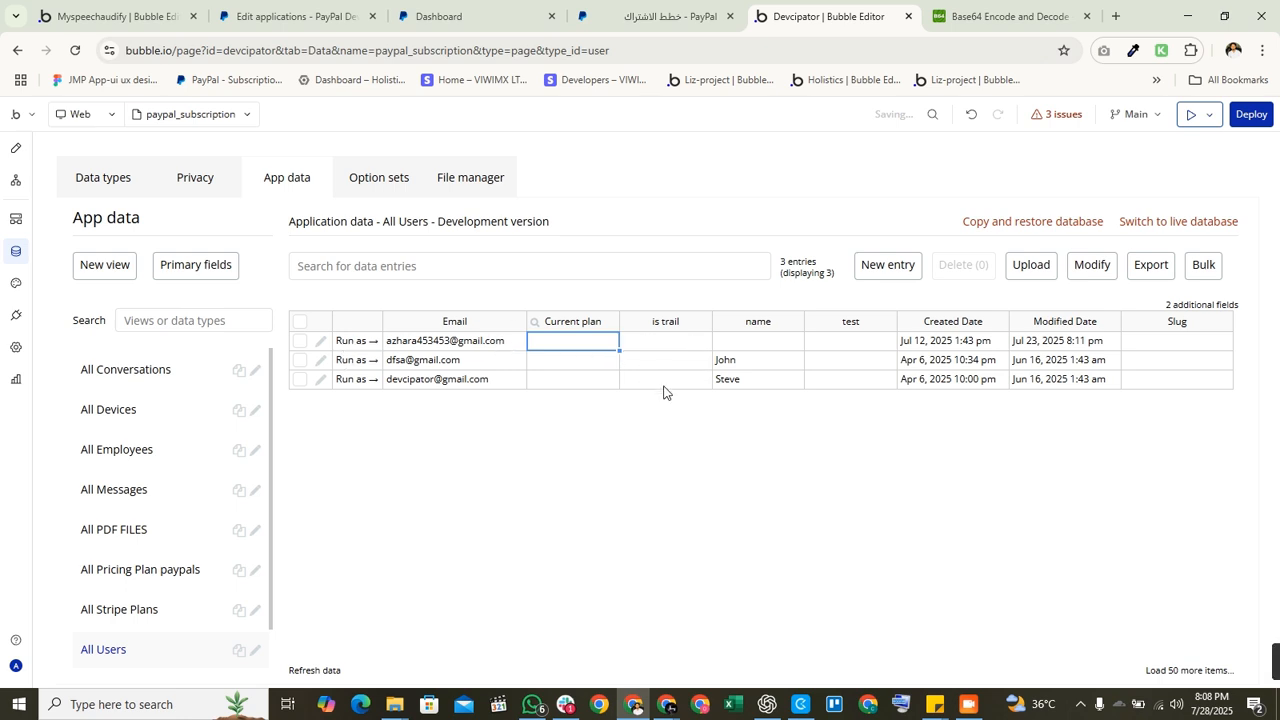
Step: Stop editing the user's Current plan cell and dismiss the users view settings unchanged
left_click(145, 655)
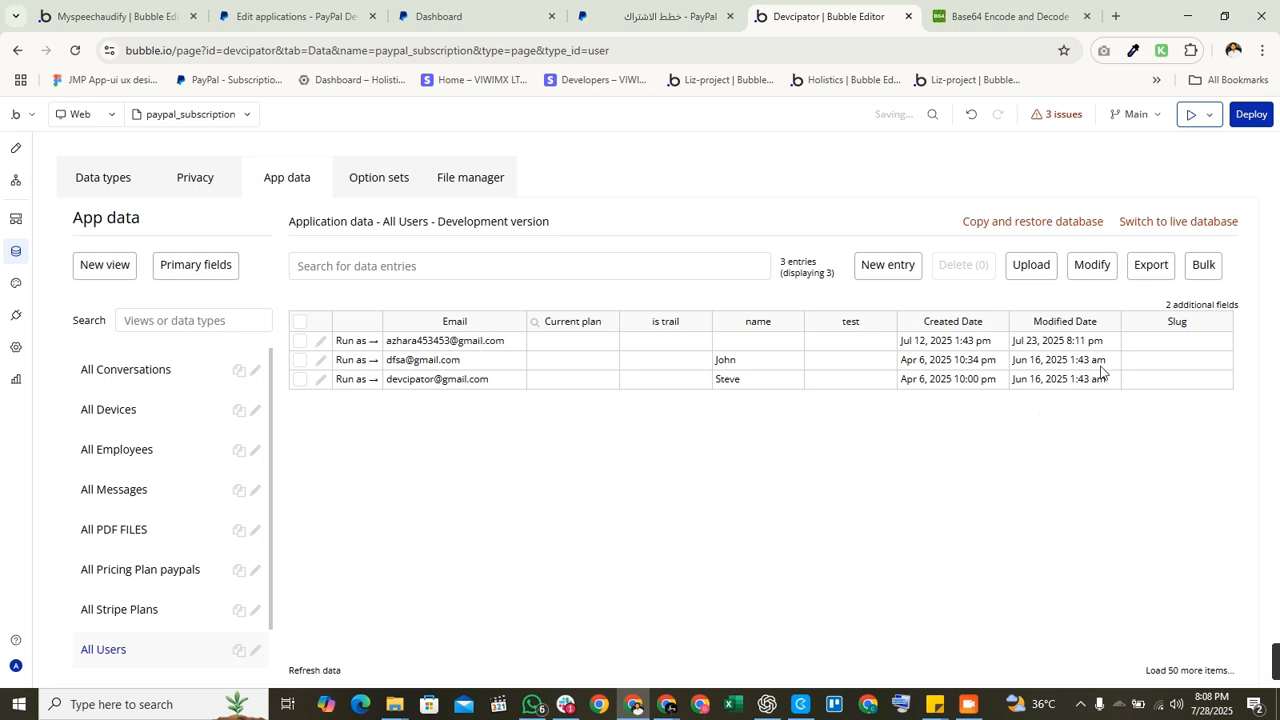
left_click(1205, 308)
left_click(1163, 430)
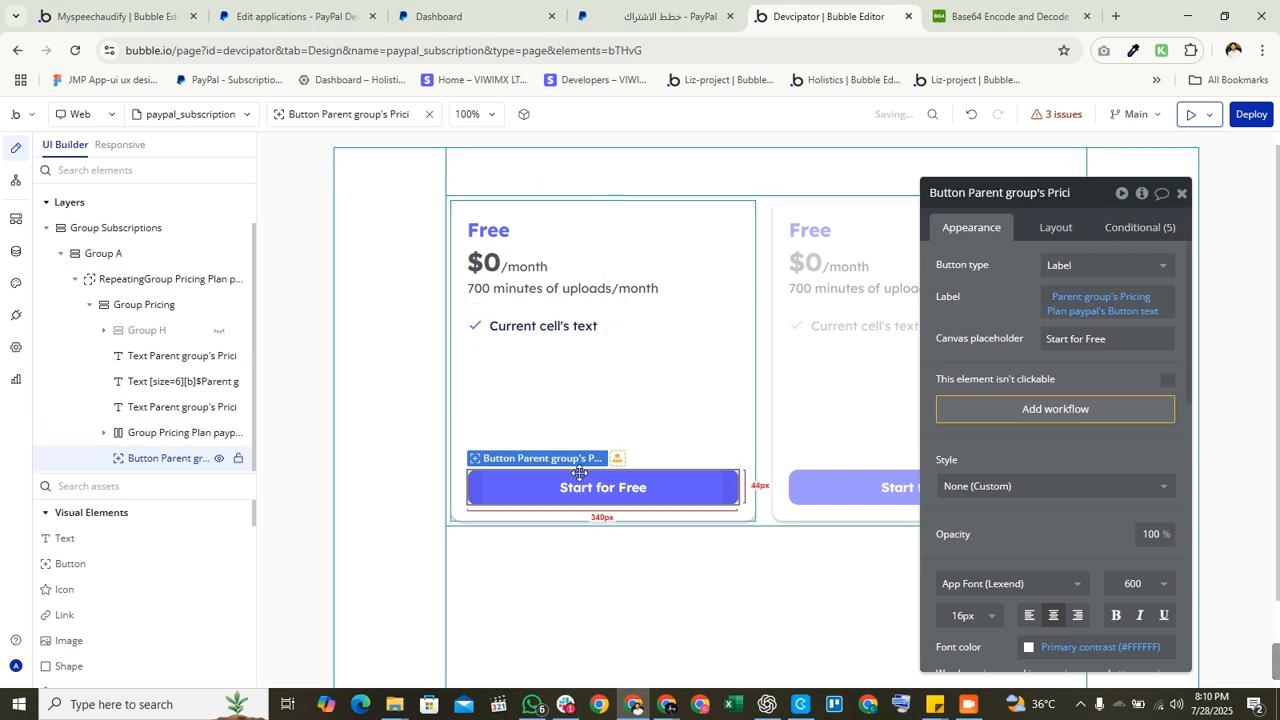
Step: Select the Start for Free button in the pricing repeating group and create its click workflow
left_click(769, 378)
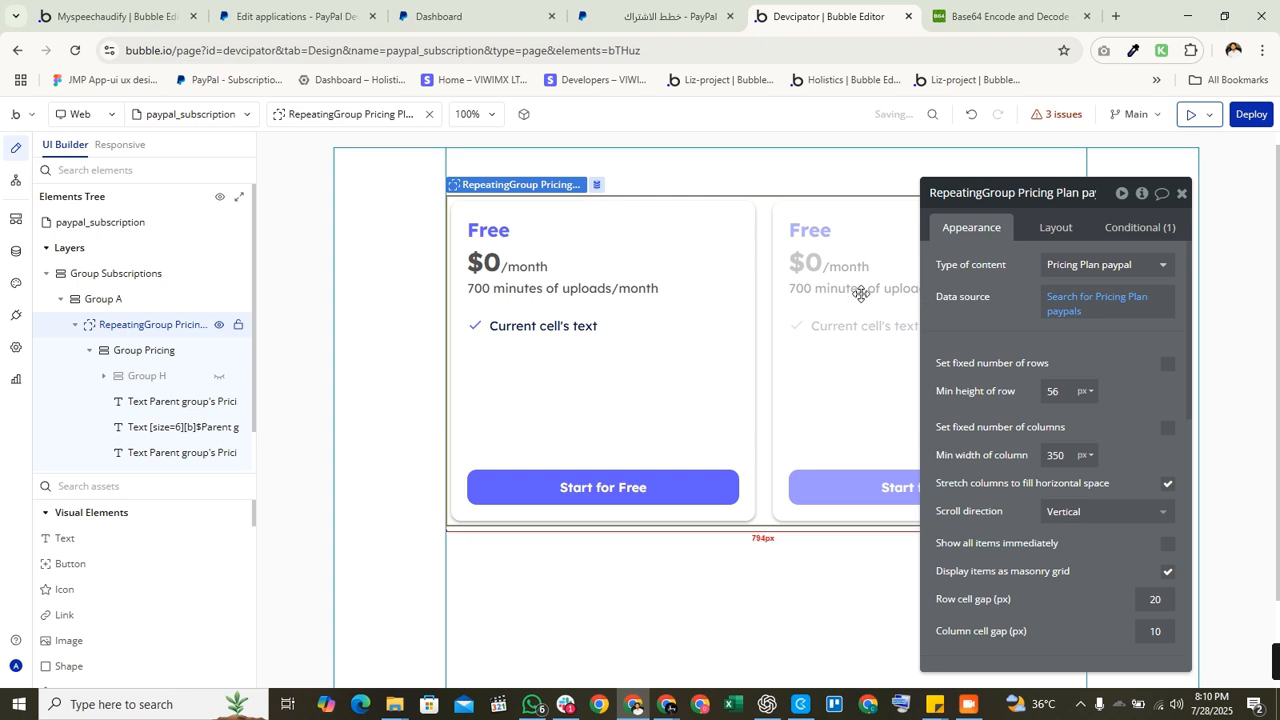
left_click(1088, 308)
left_click(976, 321)
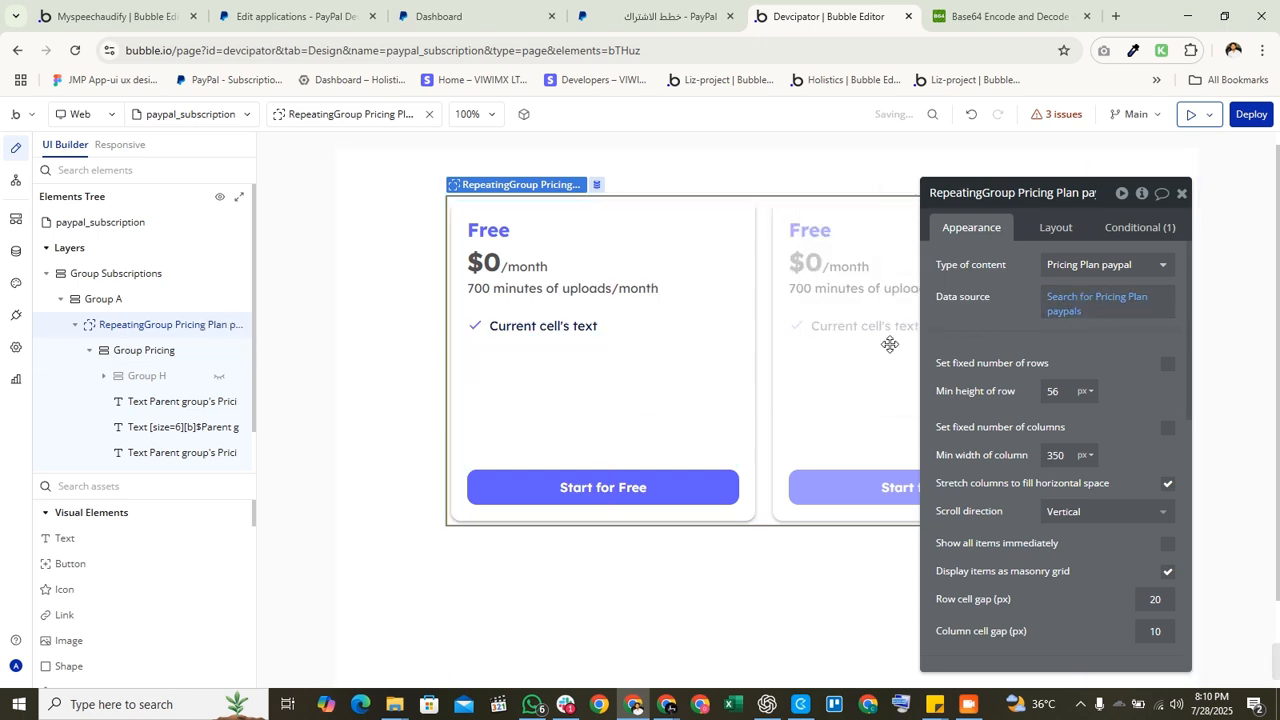
left_click(675, 490)
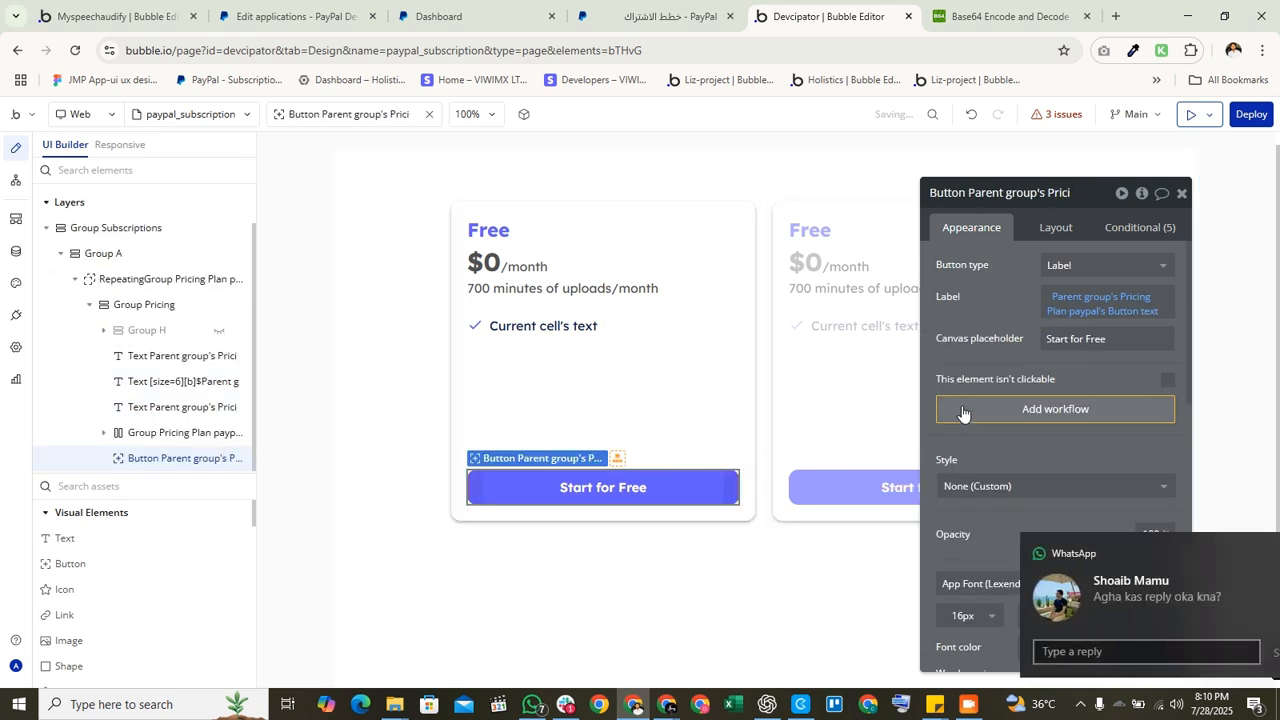
left_click(1066, 408)
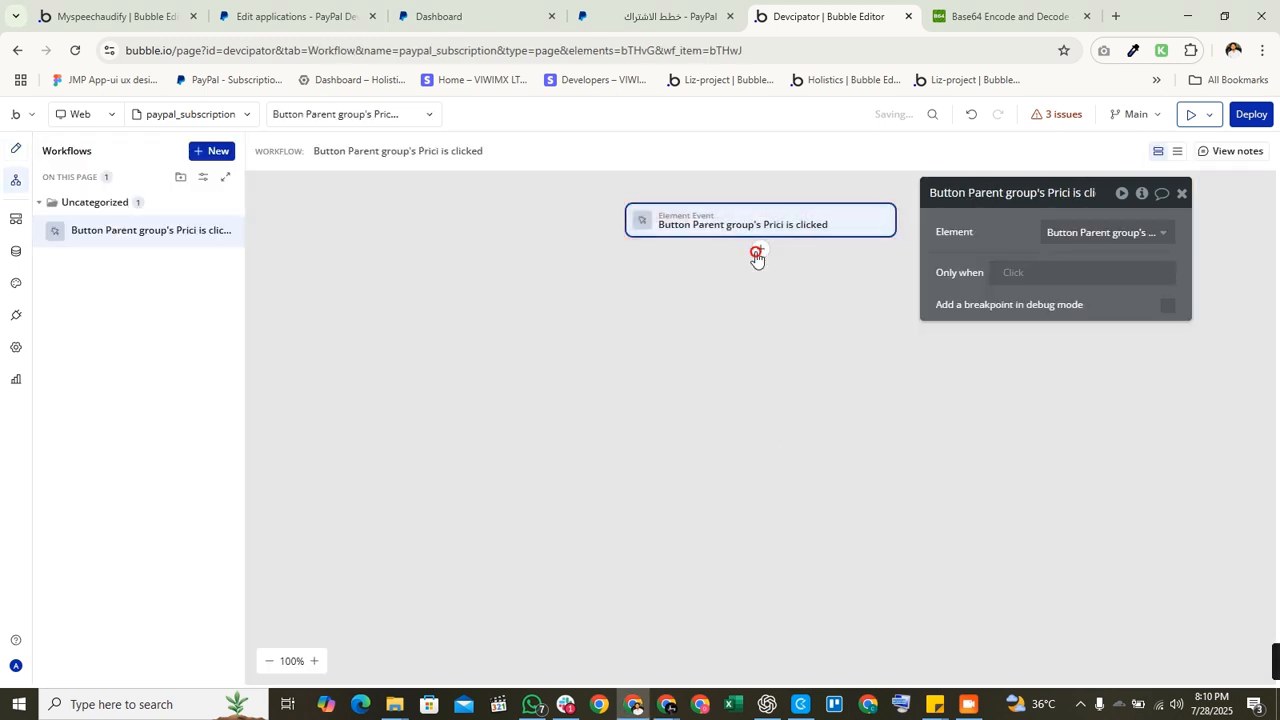
Step: Add 'Paypal - Get and Access Token' as step 1 of the workflow
left_click(760, 249)
mouse_move(812, 295)
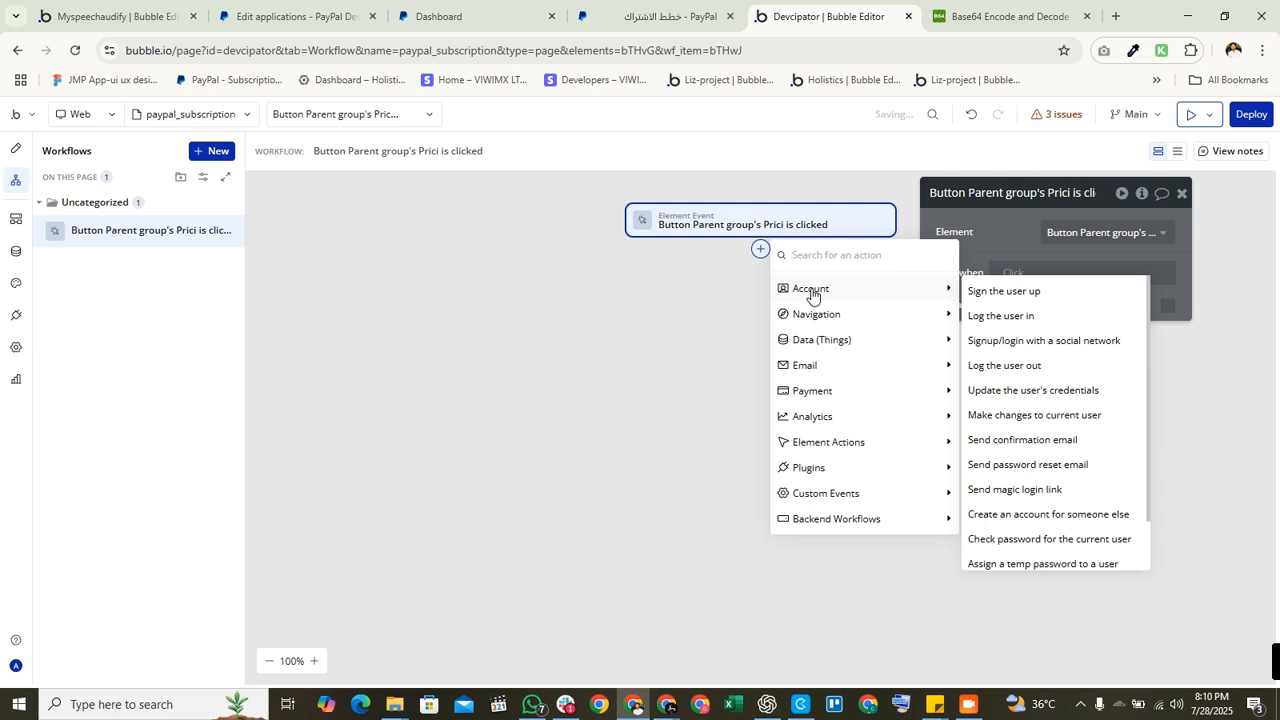
type("api")
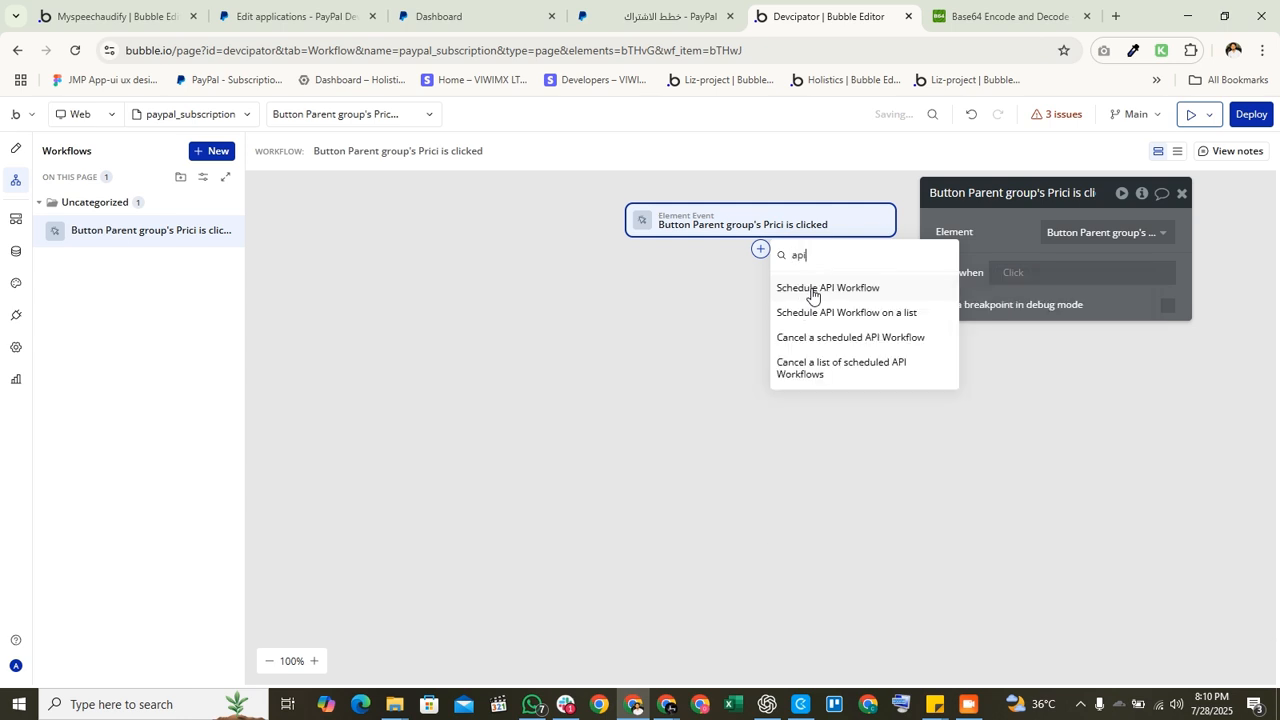
key("BackSpace")
key("BackSpace")
key("BackSpace")
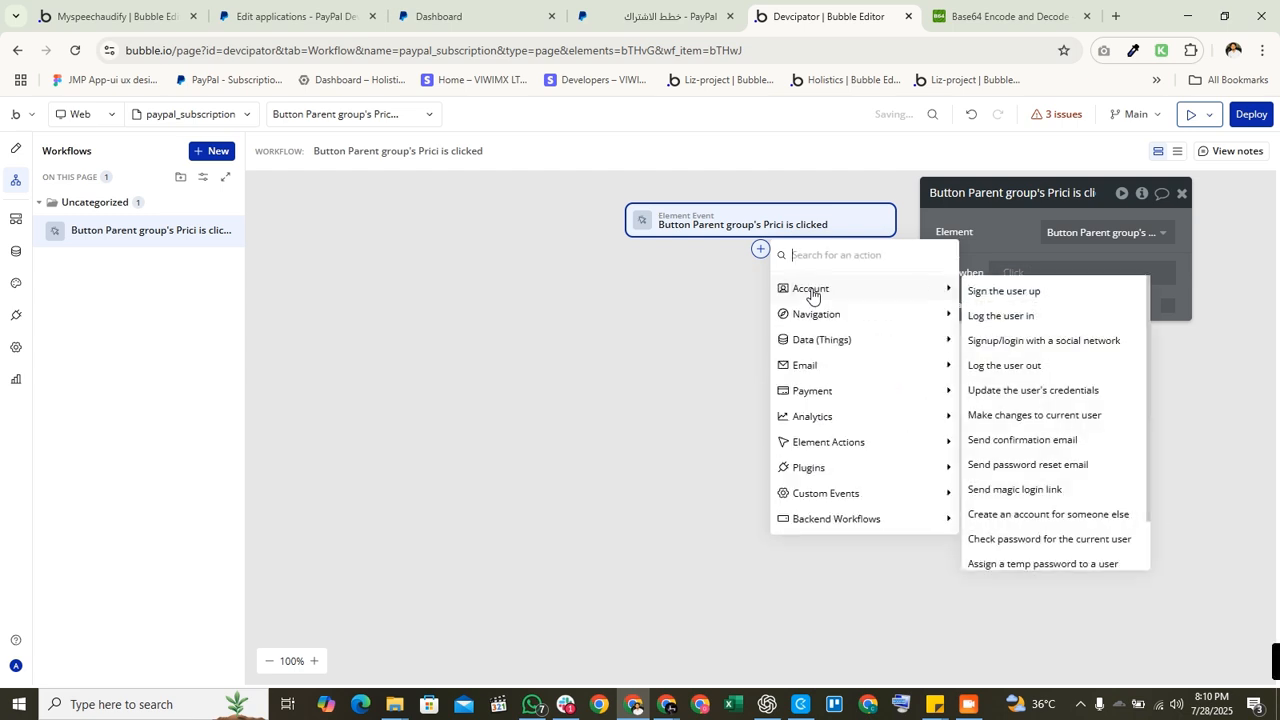
type("pay")
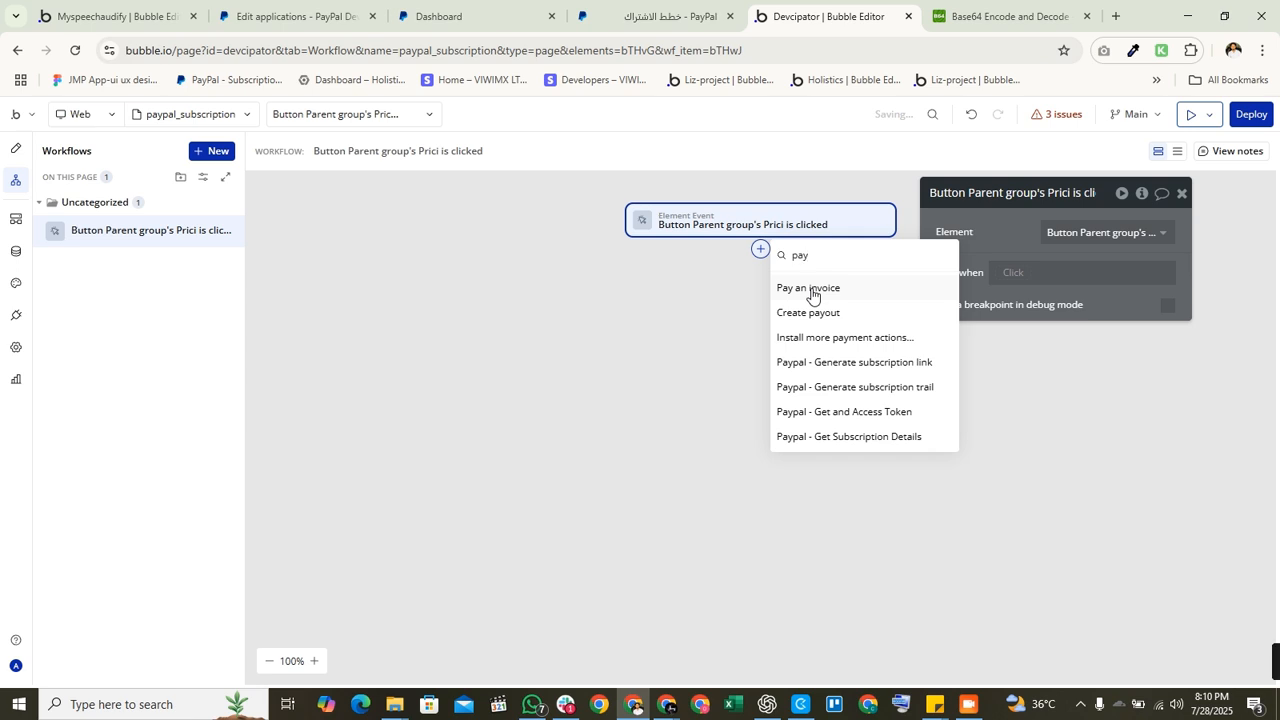
left_click(924, 412)
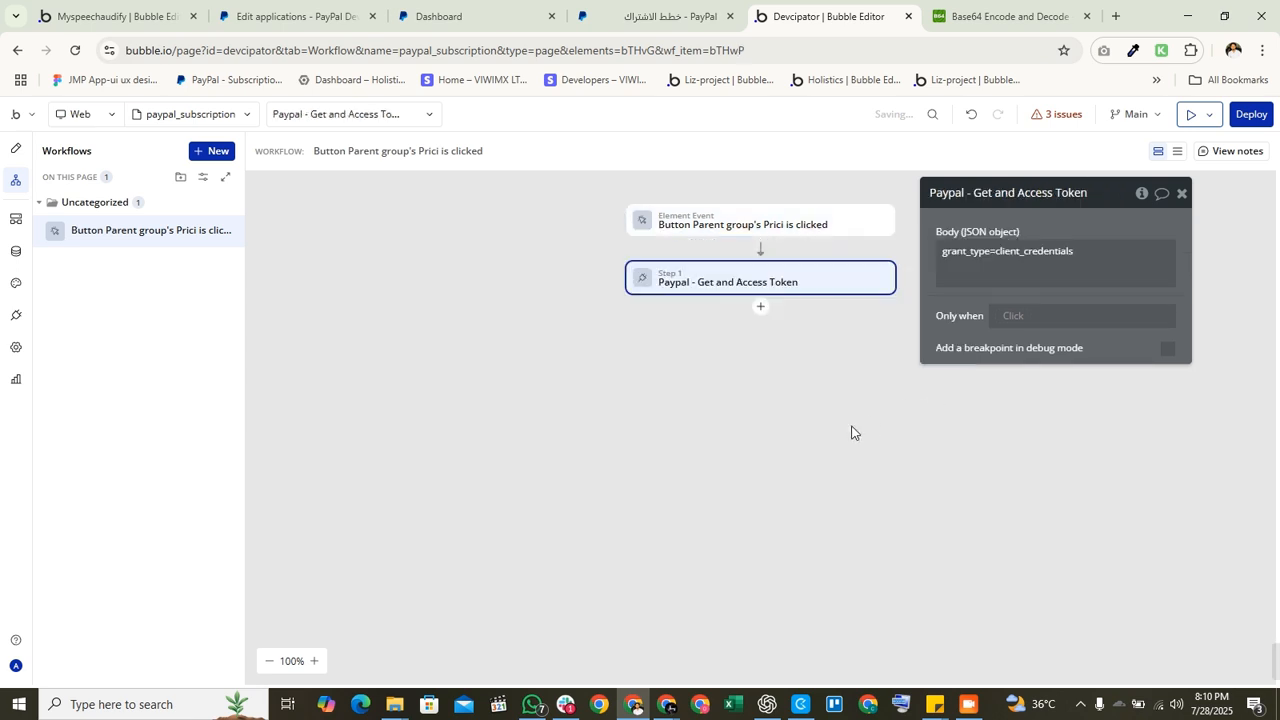
Step: Add 'Paypal - Generate subscription link' as step 2, after the access token step
left_click(760, 307)
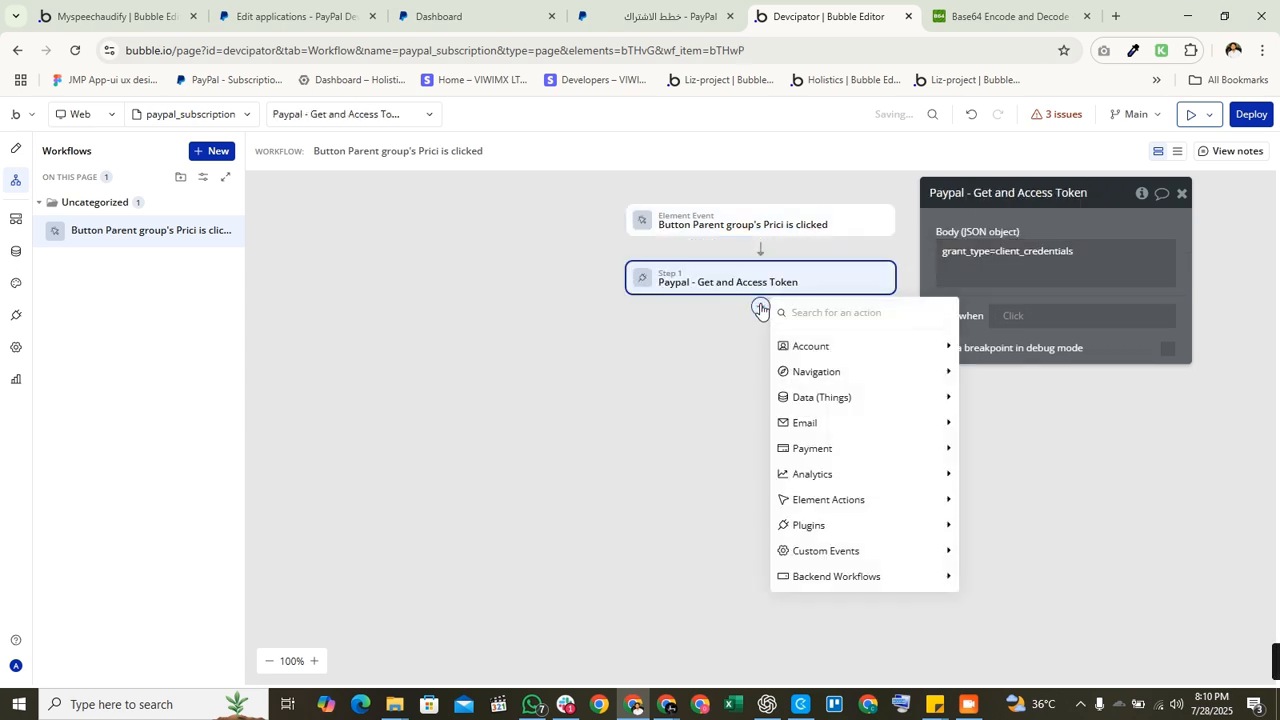
type("url")
key("BackSpace")
key("BackSpace")
key("BackSpace")
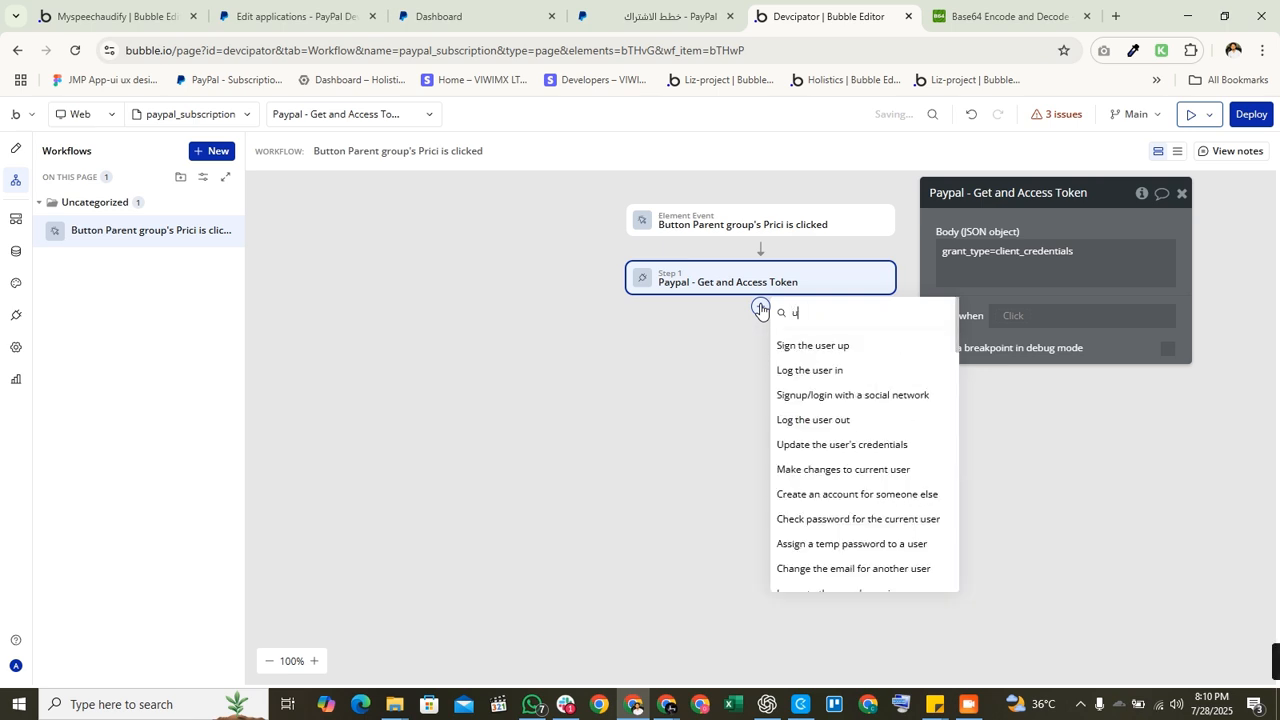
type("paypa")
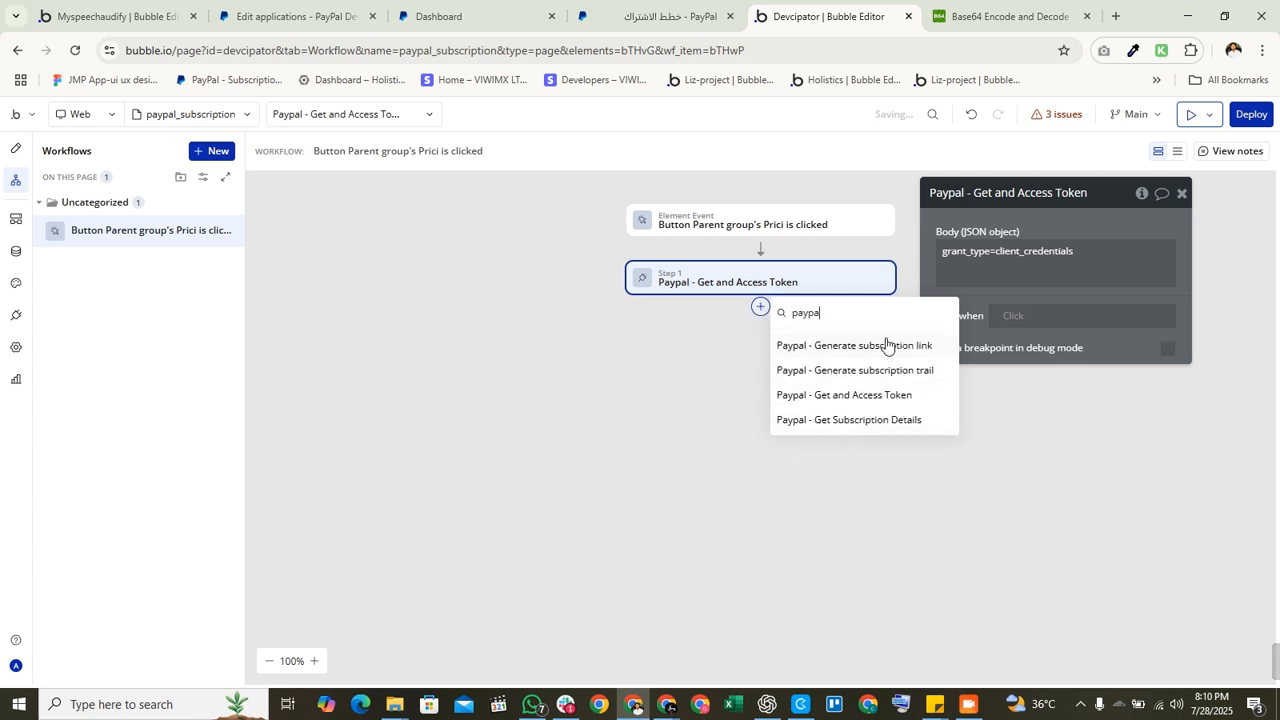
left_click(886, 345)
left_click(814, 289)
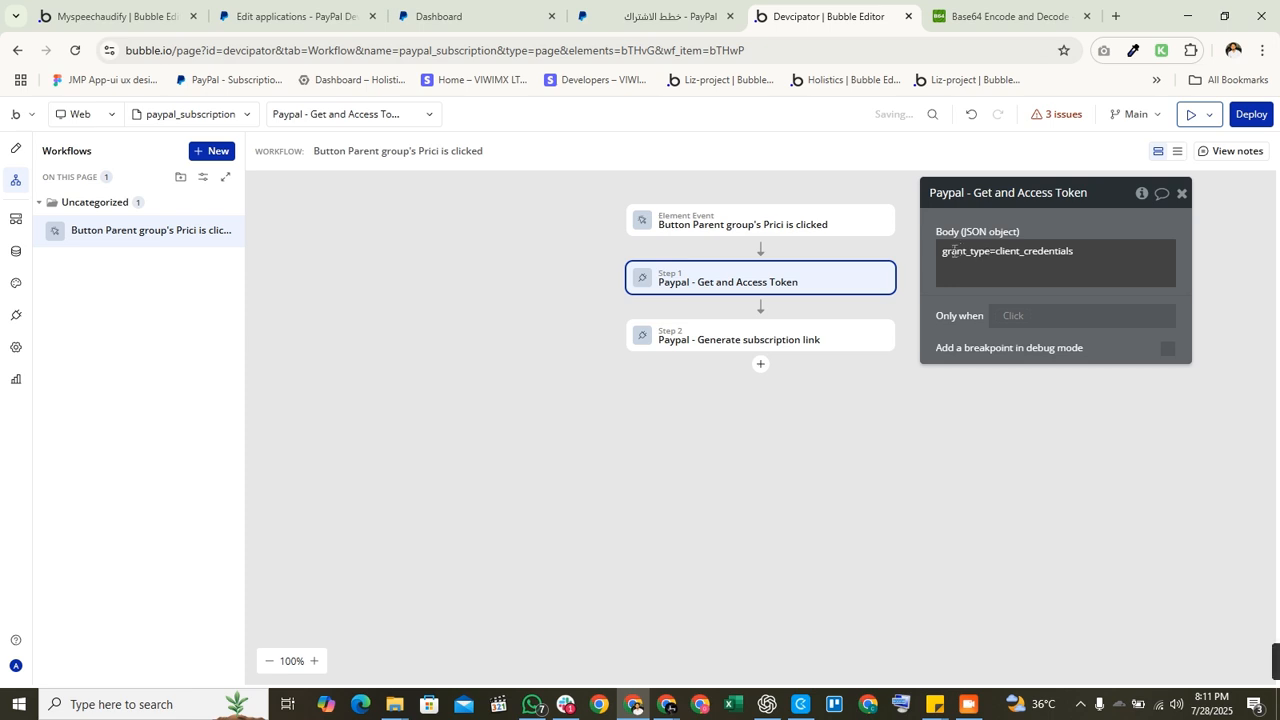
Step: Remove the hard-coded token from step 2's Authorization header, keeping 'Bearer'
left_click(834, 326)
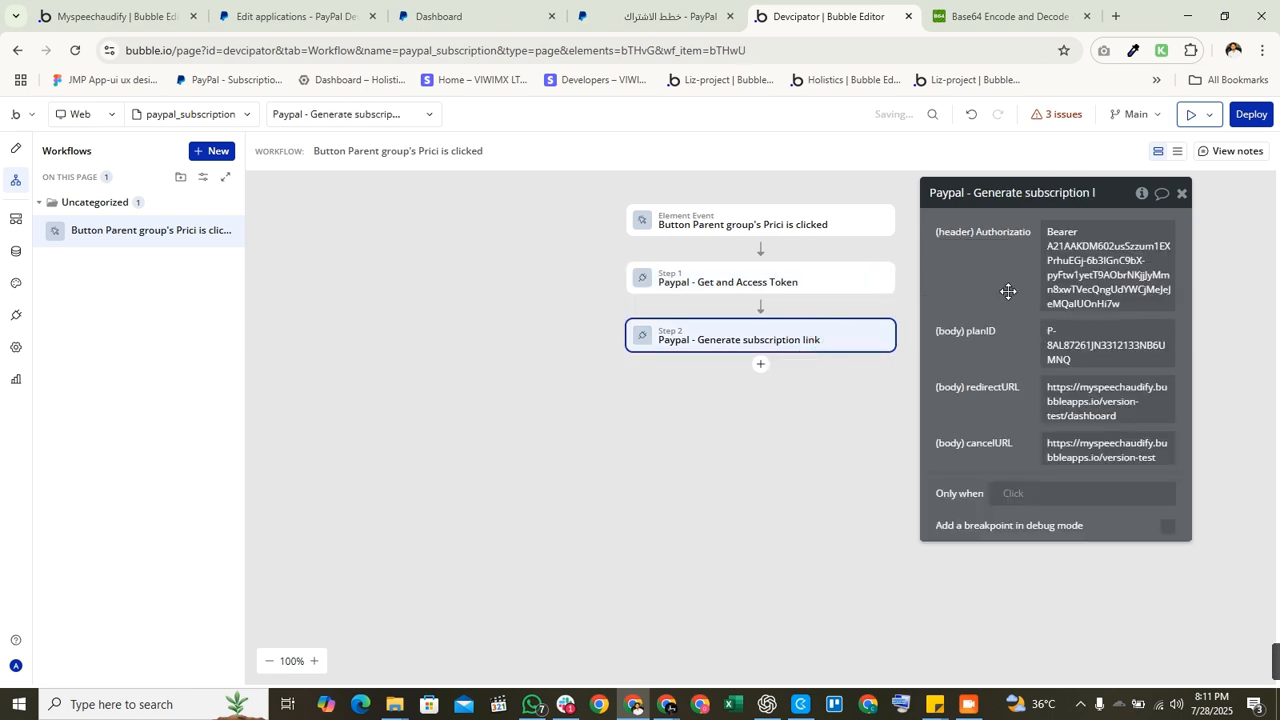
double_click(1103, 240)
left_click(1103, 240)
double_click(1057, 248)
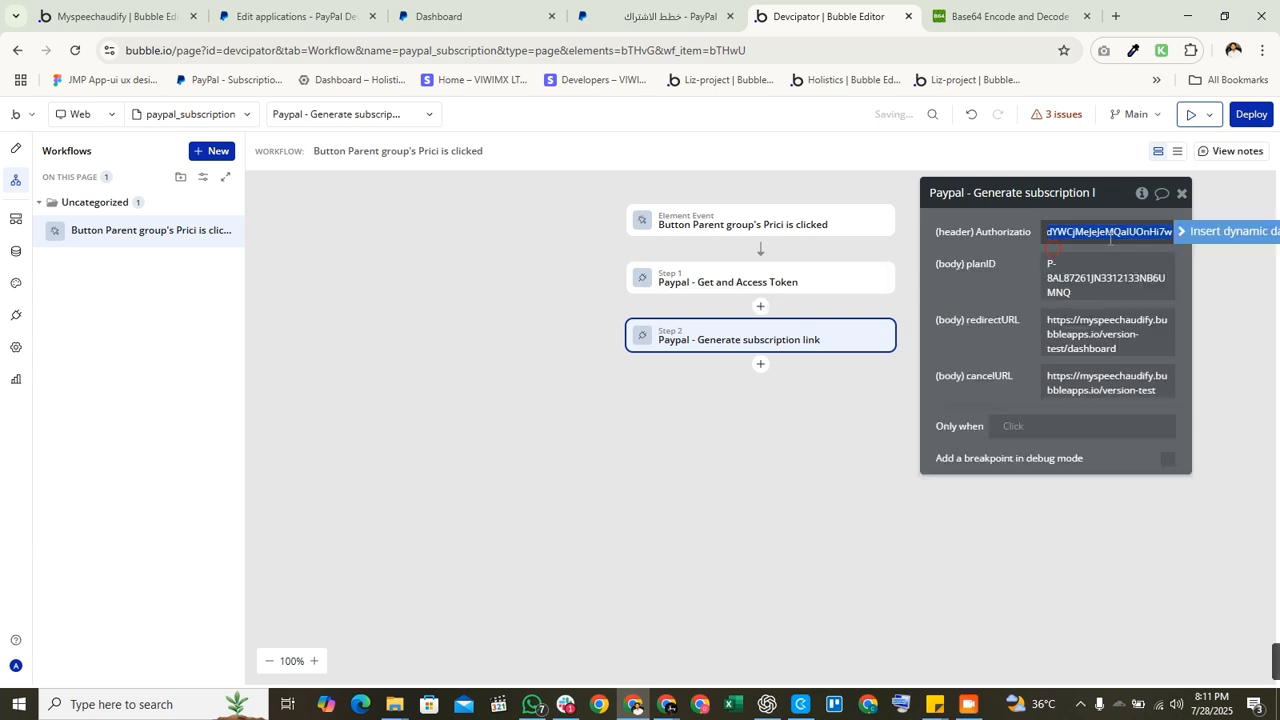
key("ctrl+a")
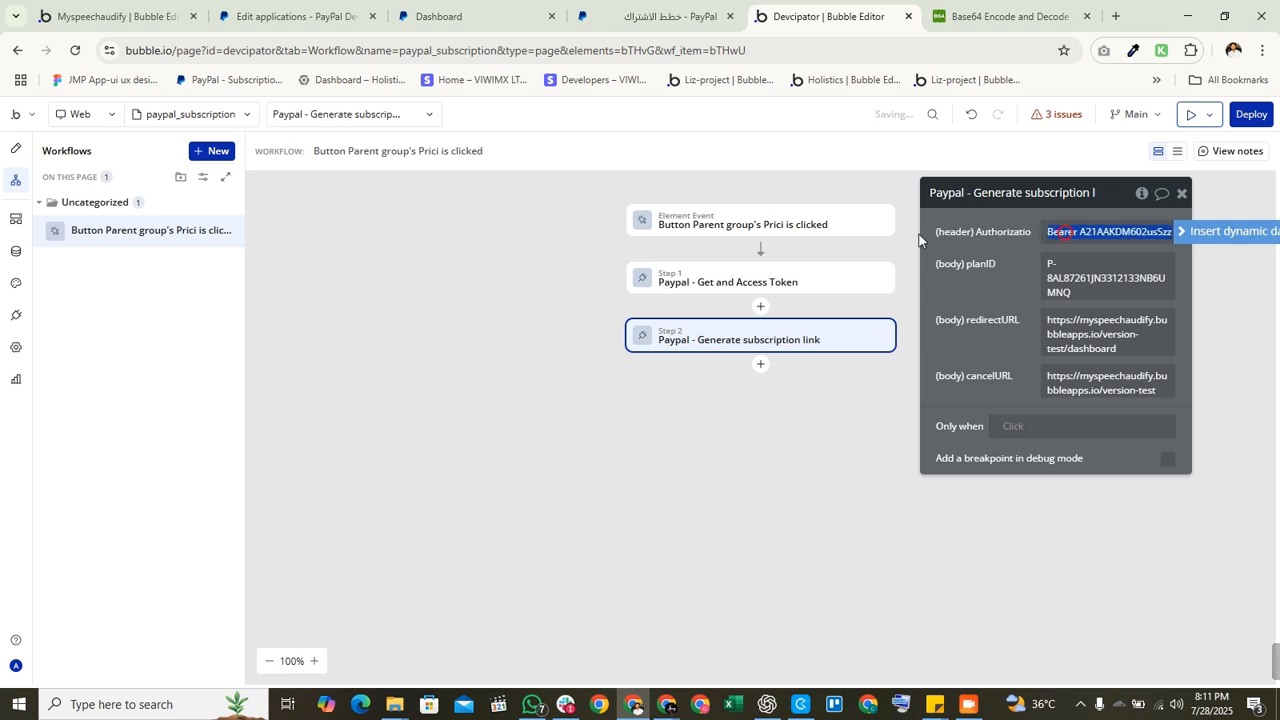
left_click_drag(1085, 234, 1227, 240)
key("BackSpace")
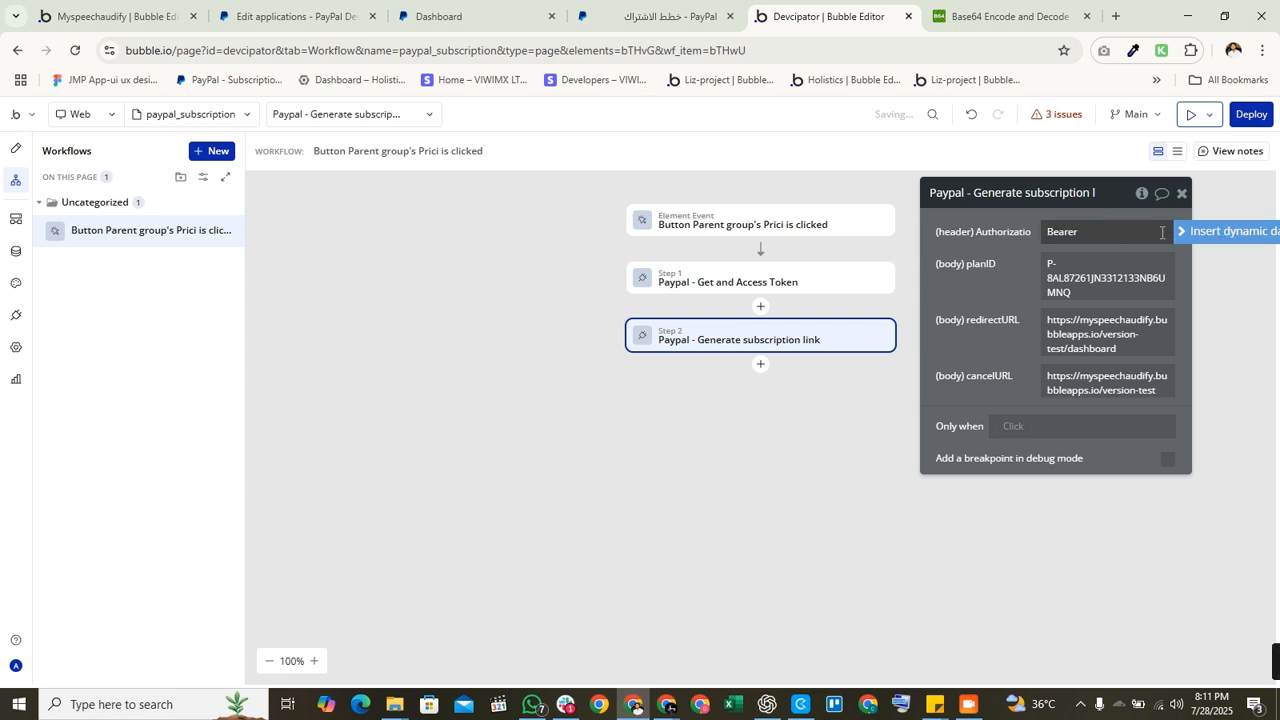
Step: Append step 1's result access_token after 'Bearer' in the Authorization header
left_click(1186, 236)
left_click(1122, 238)
left_click(1122, 232)
left_click(1090, 231)
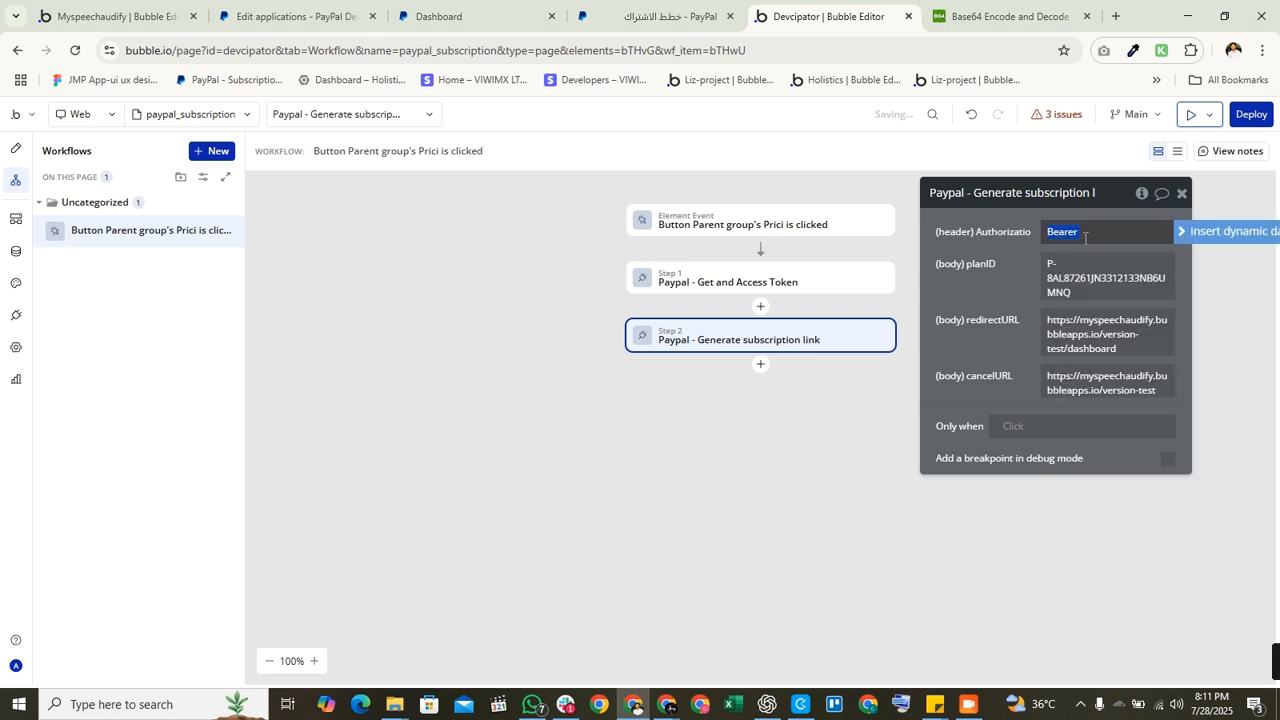
left_click(1186, 236)
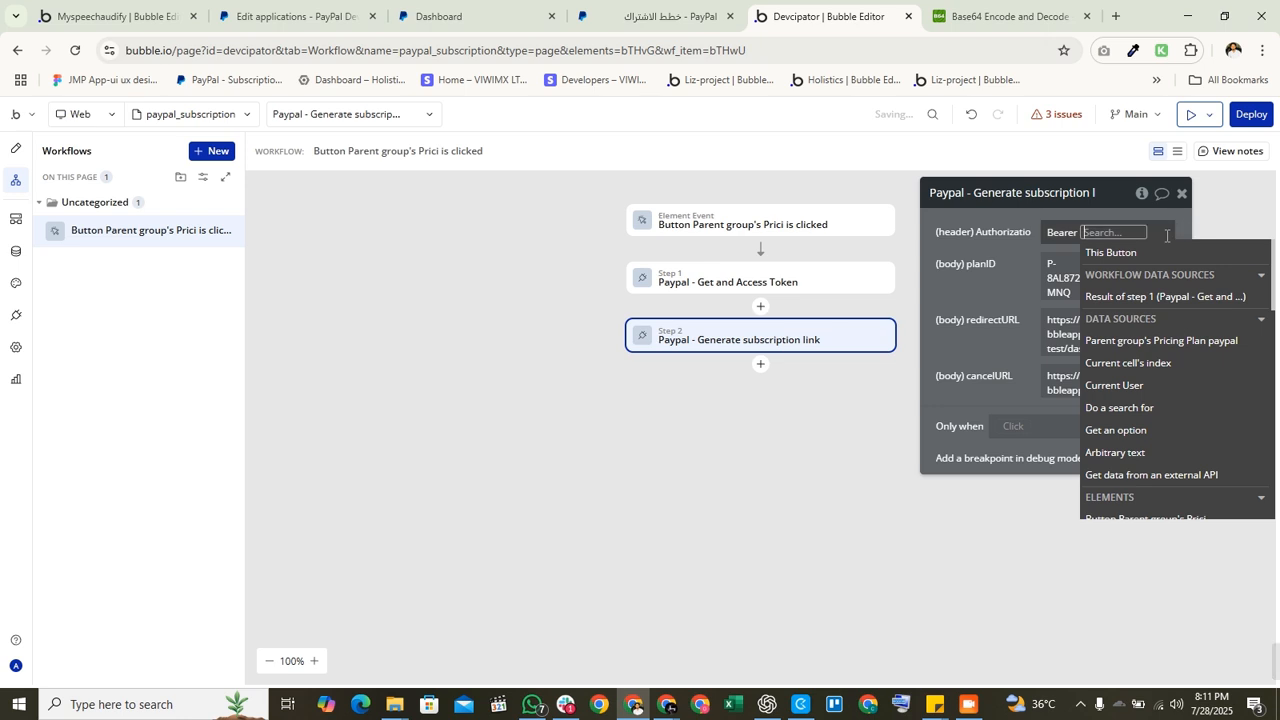
left_click(1134, 293)
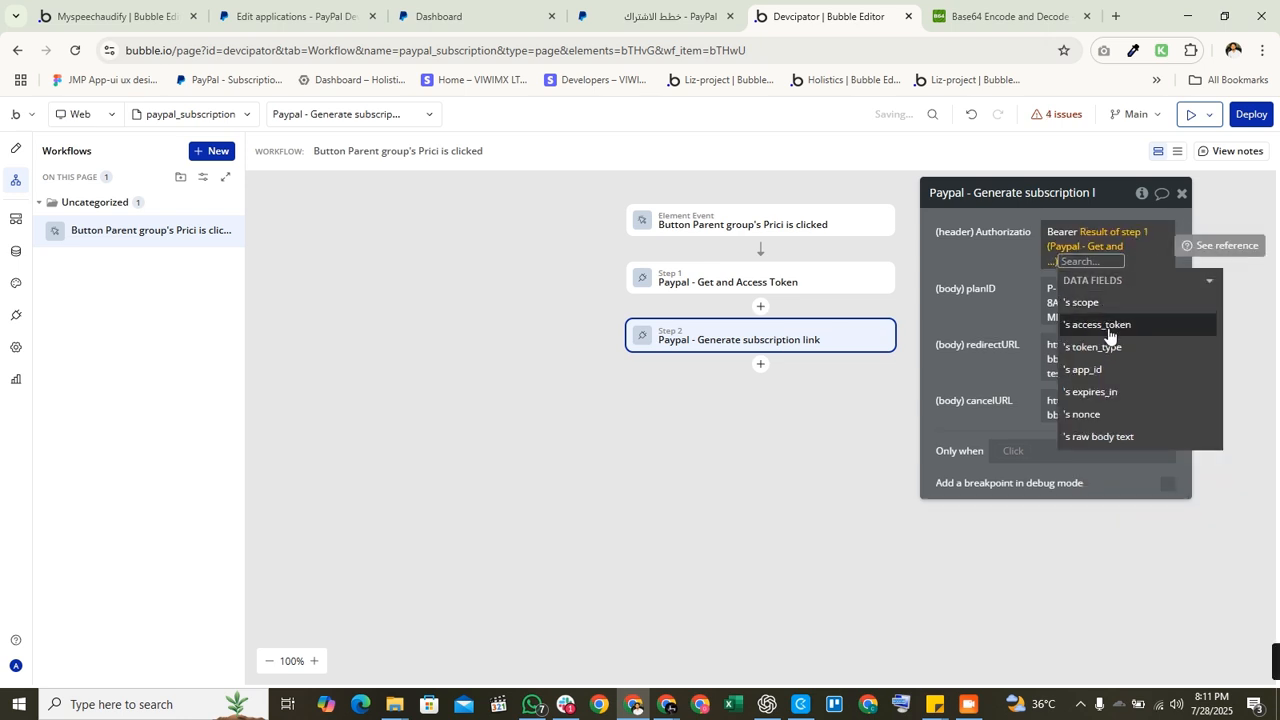
left_click(1108, 334)
left_click(993, 272)
Step: Set planID to the parent group's Pricing Plan paypal's Pland ID
triple_click(1108, 287)
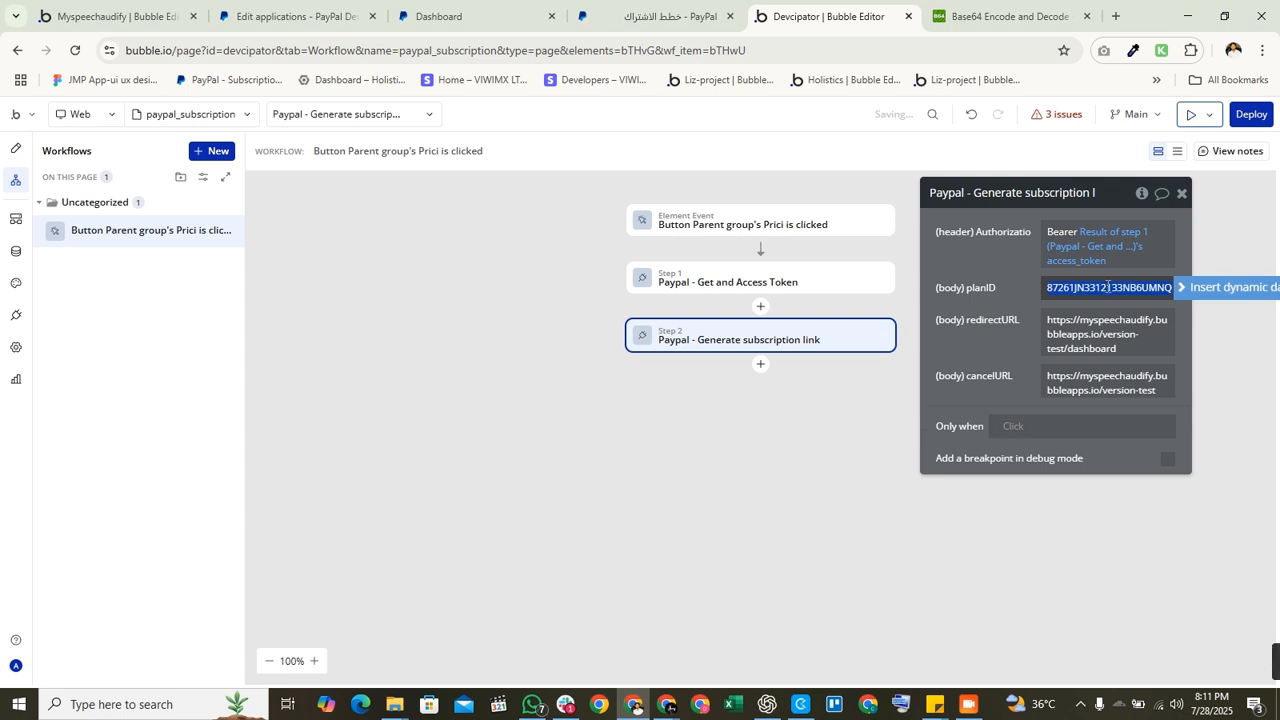
left_click(1208, 288)
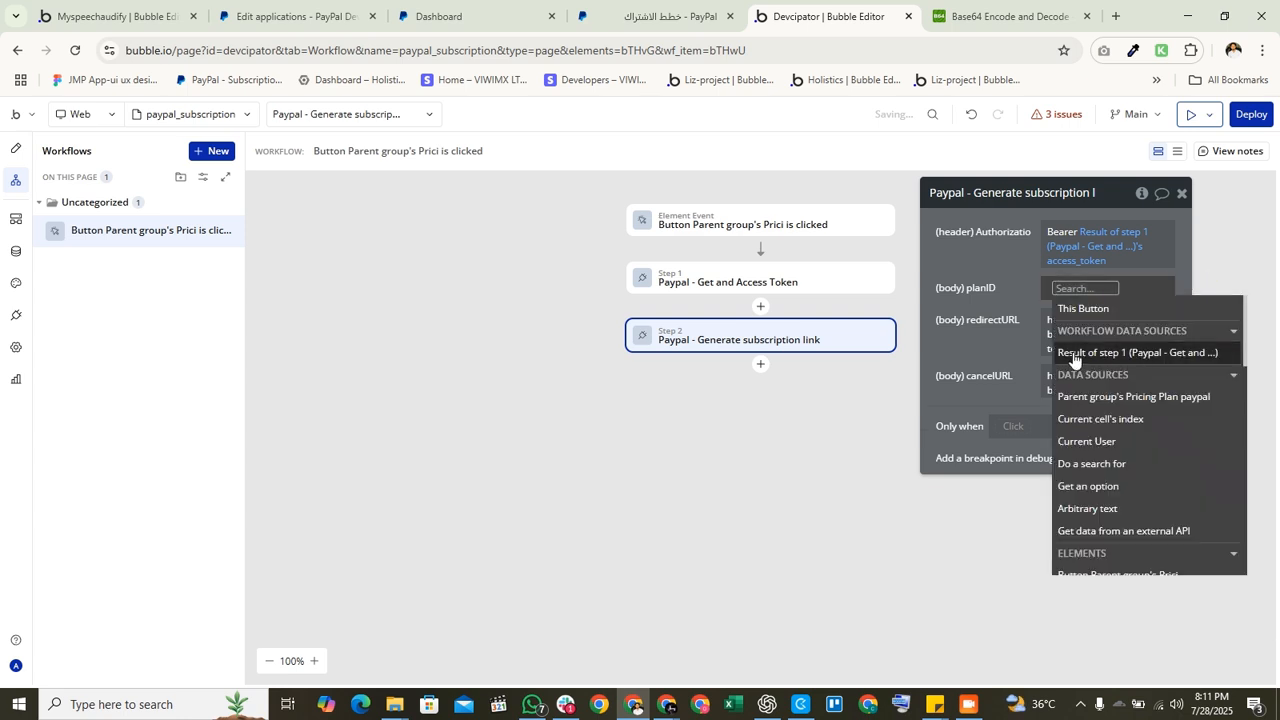
left_click(1132, 396)
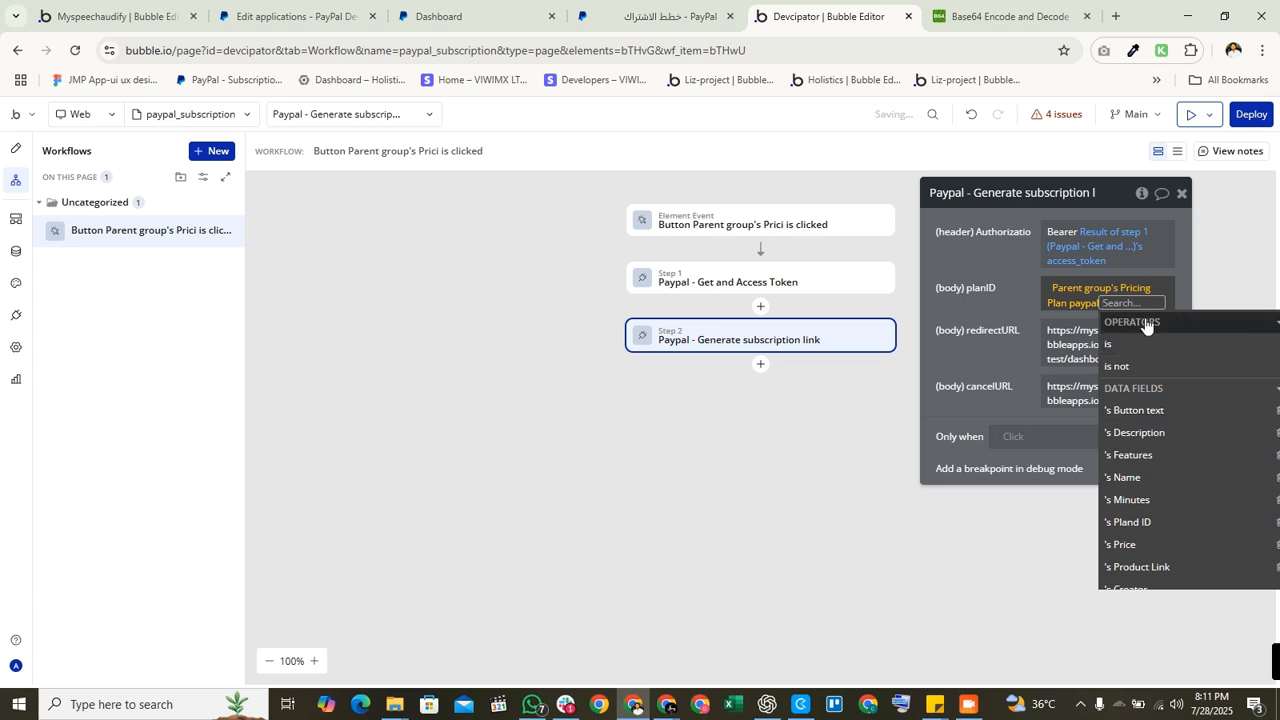
left_click(1132, 522)
left_click(1016, 306)
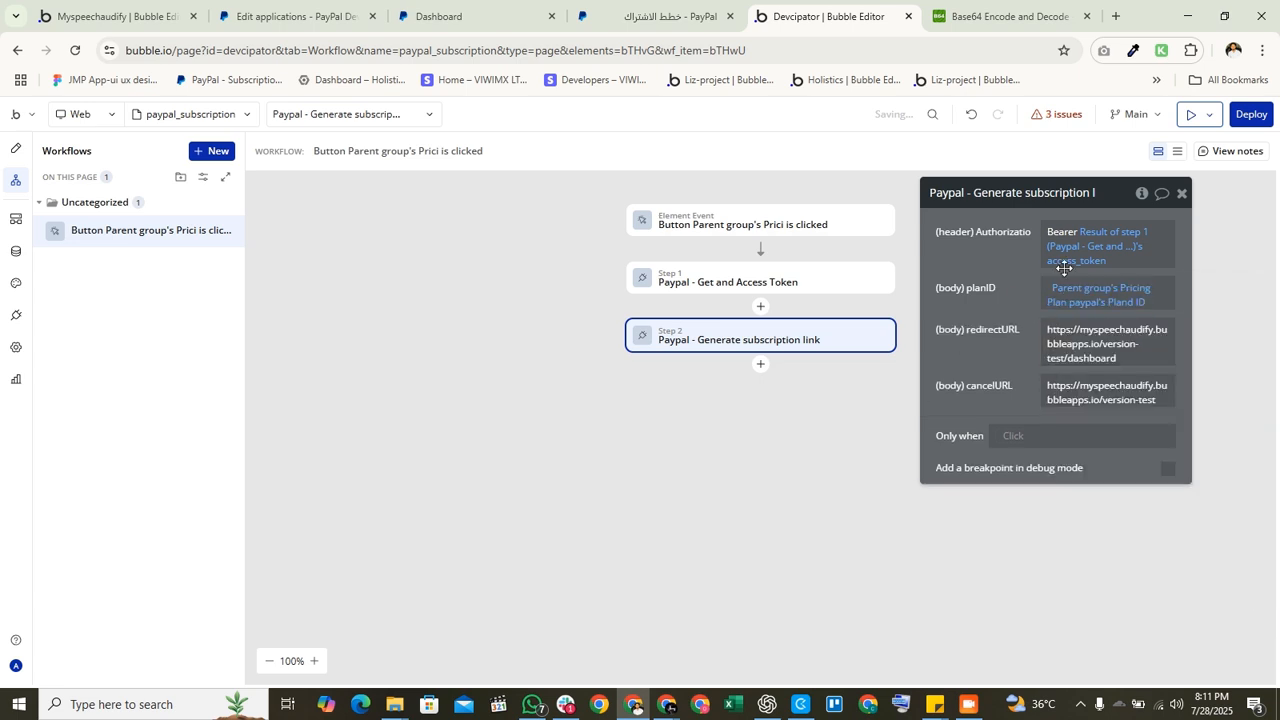
left_click(1093, 337)
left_click(998, 356)
left_click(15, 251)
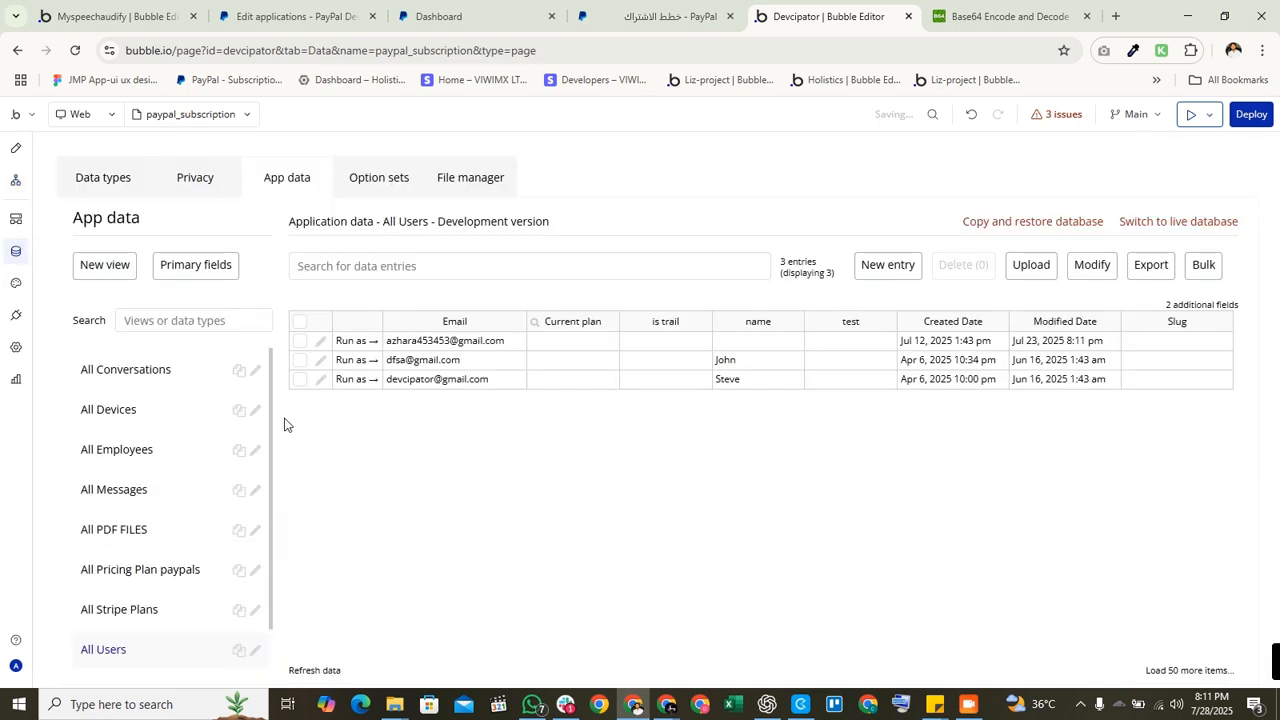
Step: Check the Yearly and Monthly Pland IDs in the Pricing Plan paypals data, then return to the design
left_click(147, 612)
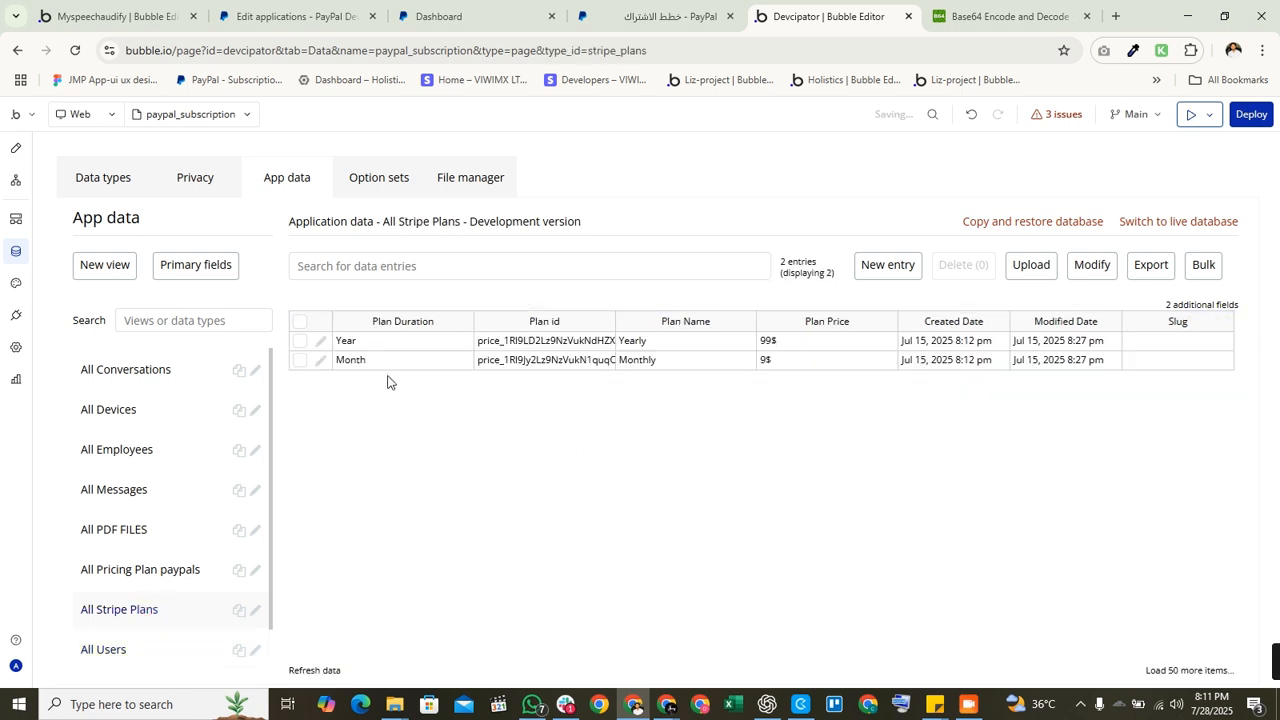
left_click(130, 576)
left_click(1046, 356)
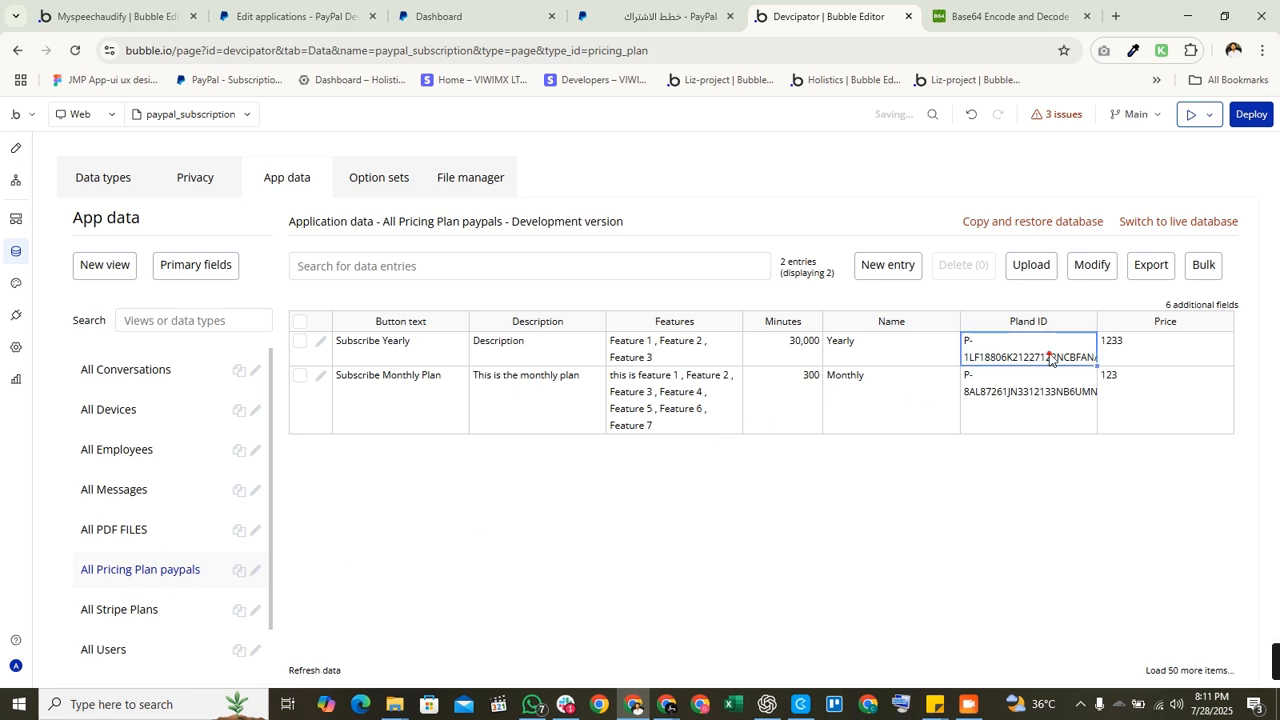
left_click(1036, 392)
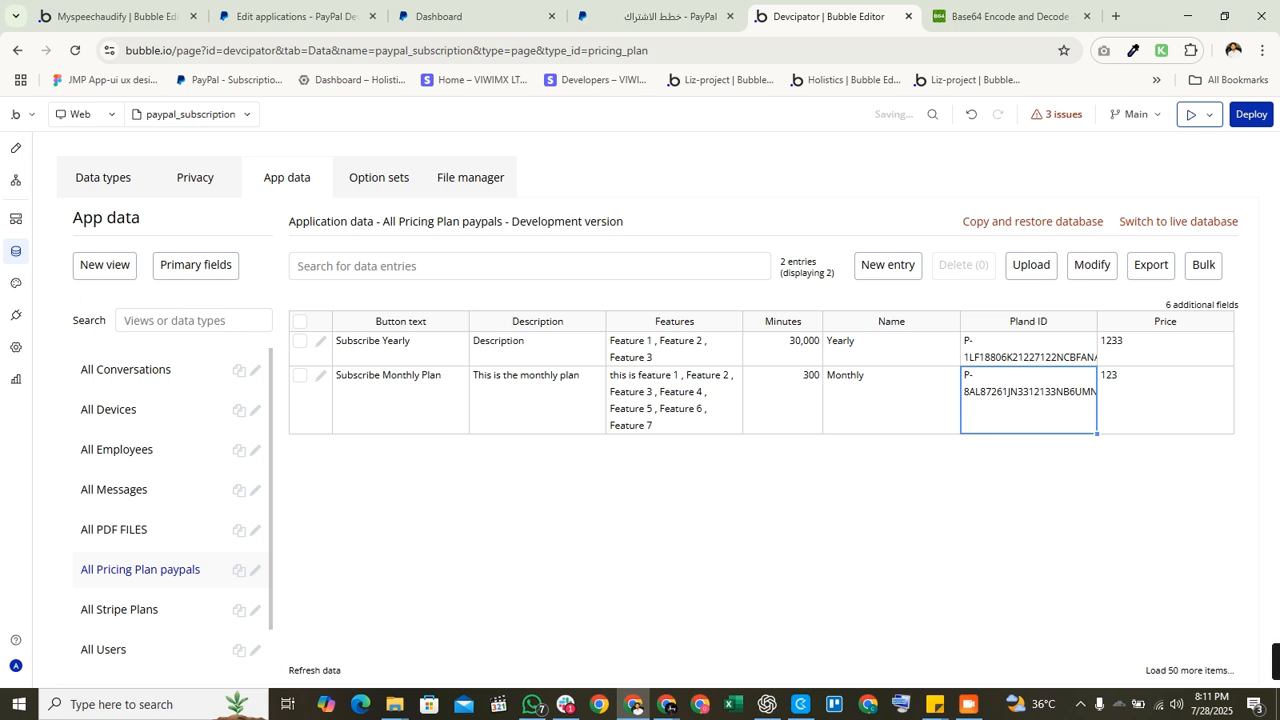
left_click(16, 148)
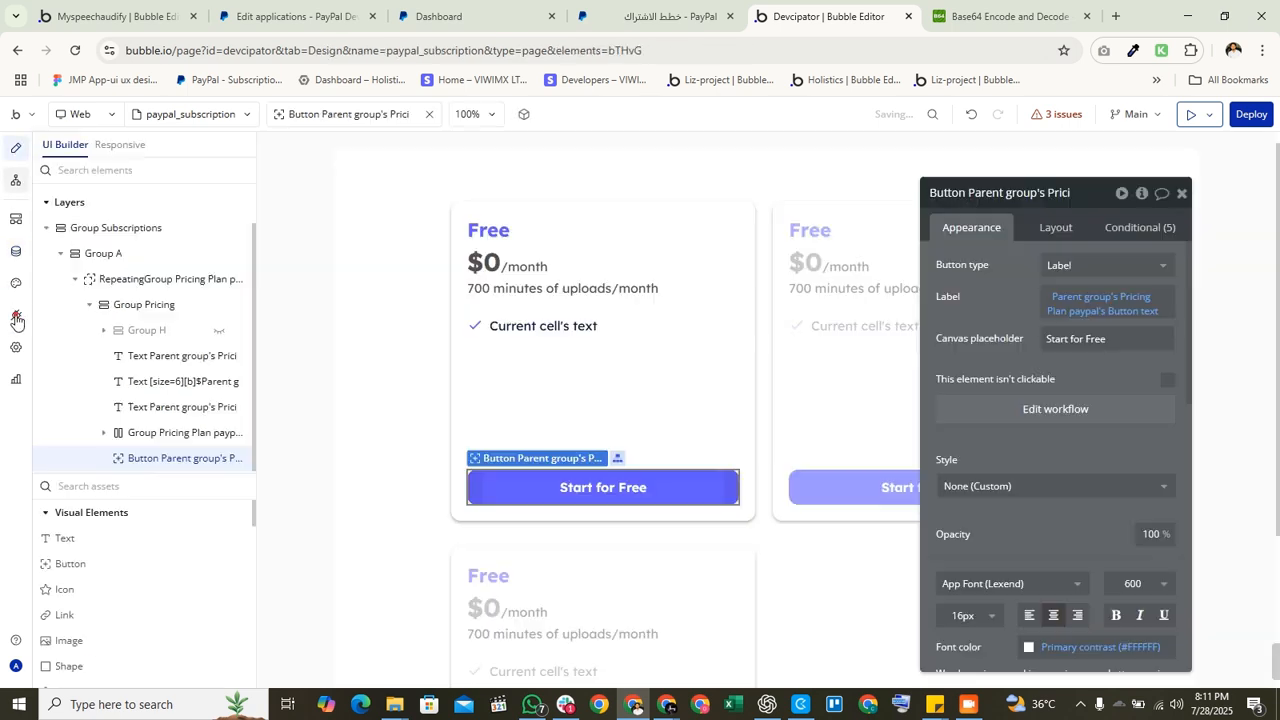
left_click(16, 318)
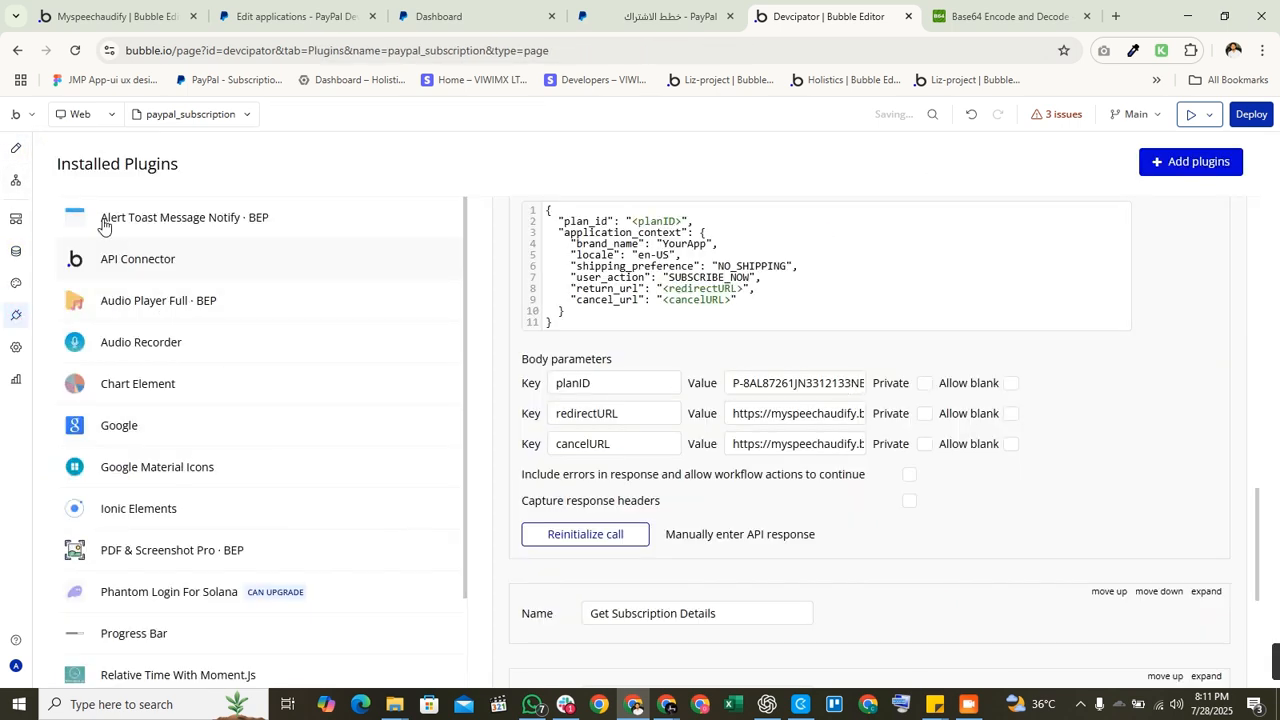
Step: Set both redirectURL and cancelURL of the Generate subscription link step to This URL
left_click(16, 180)
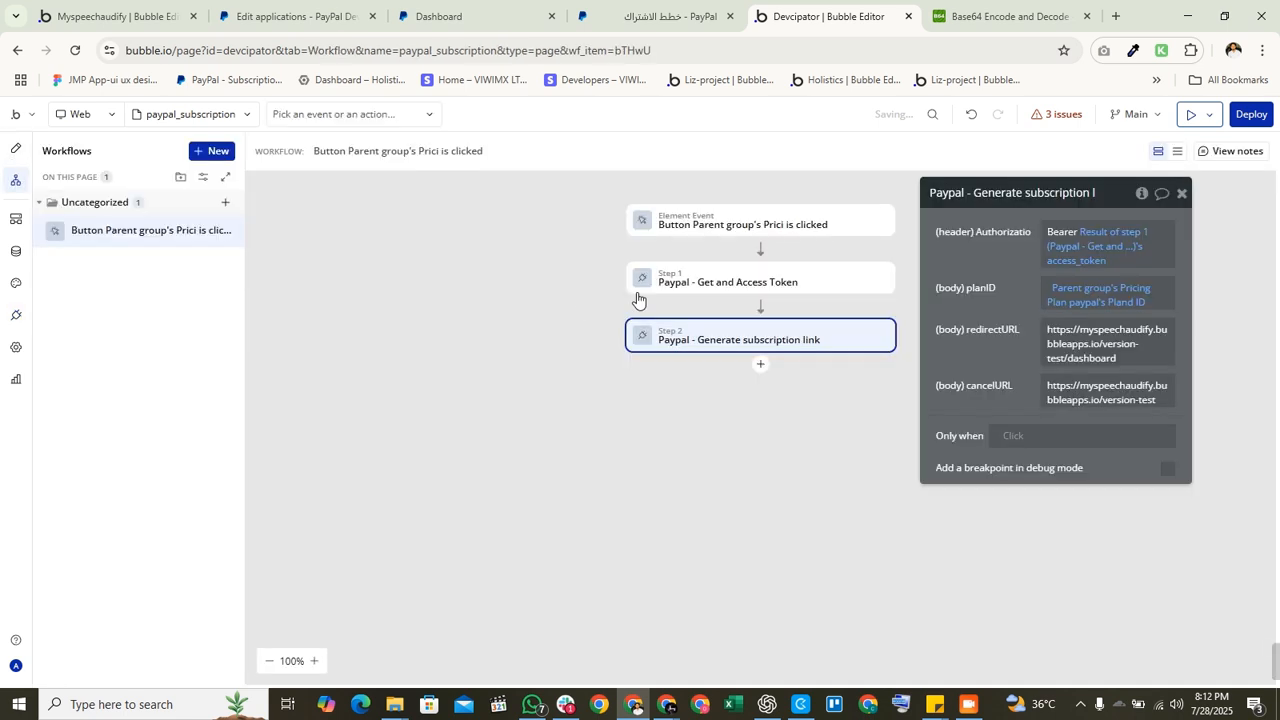
left_click(1097, 343)
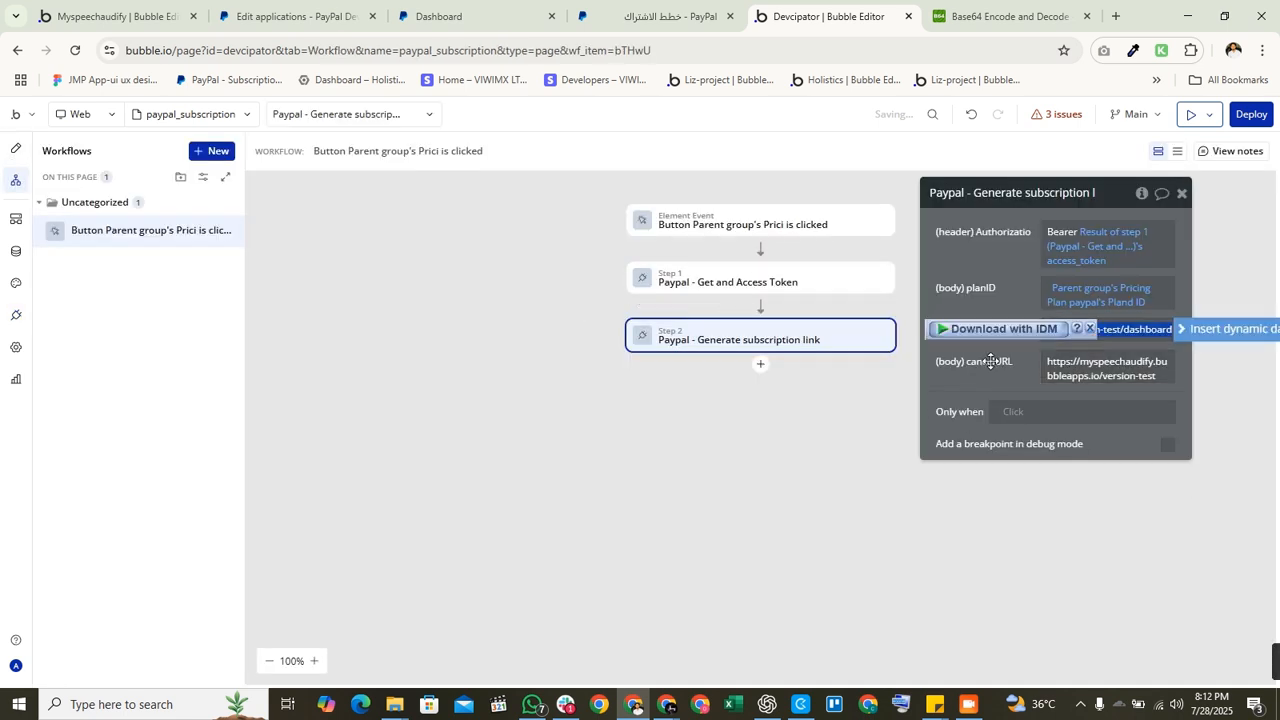
left_click(1207, 329)
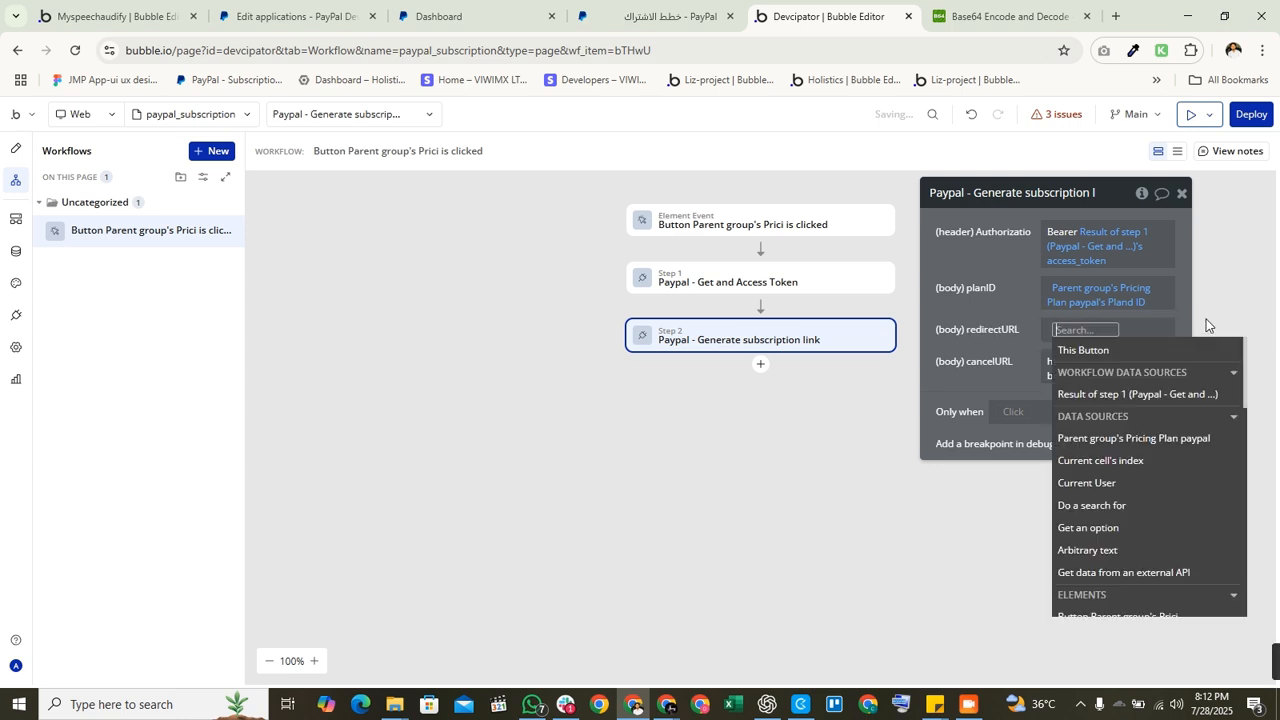
type("this")
key("Down")
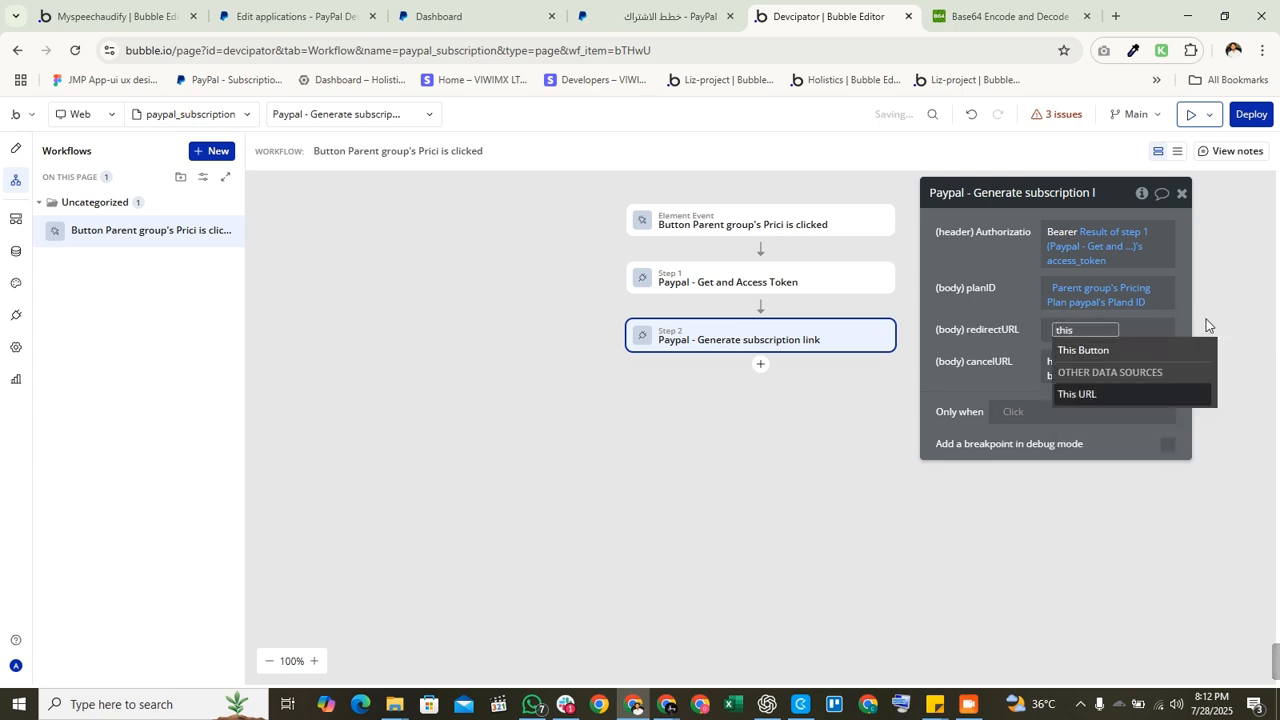
key("Return")
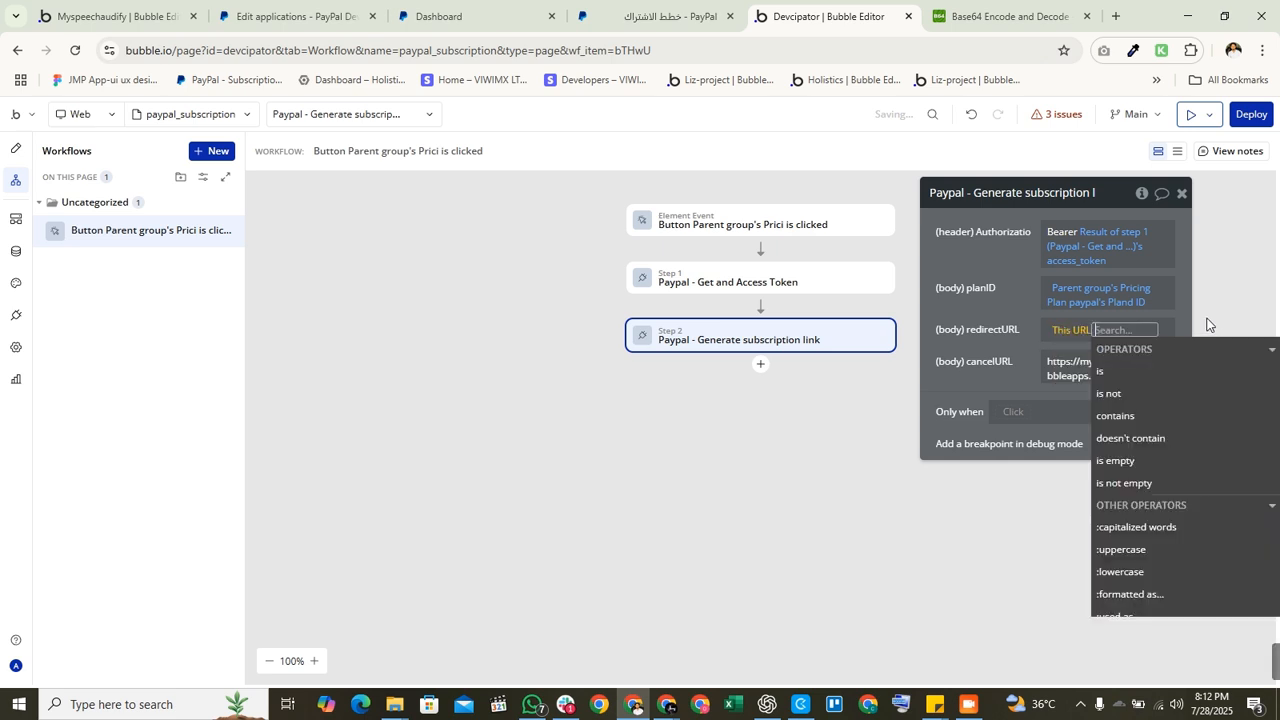
left_click(1085, 368)
left_click(1262, 364)
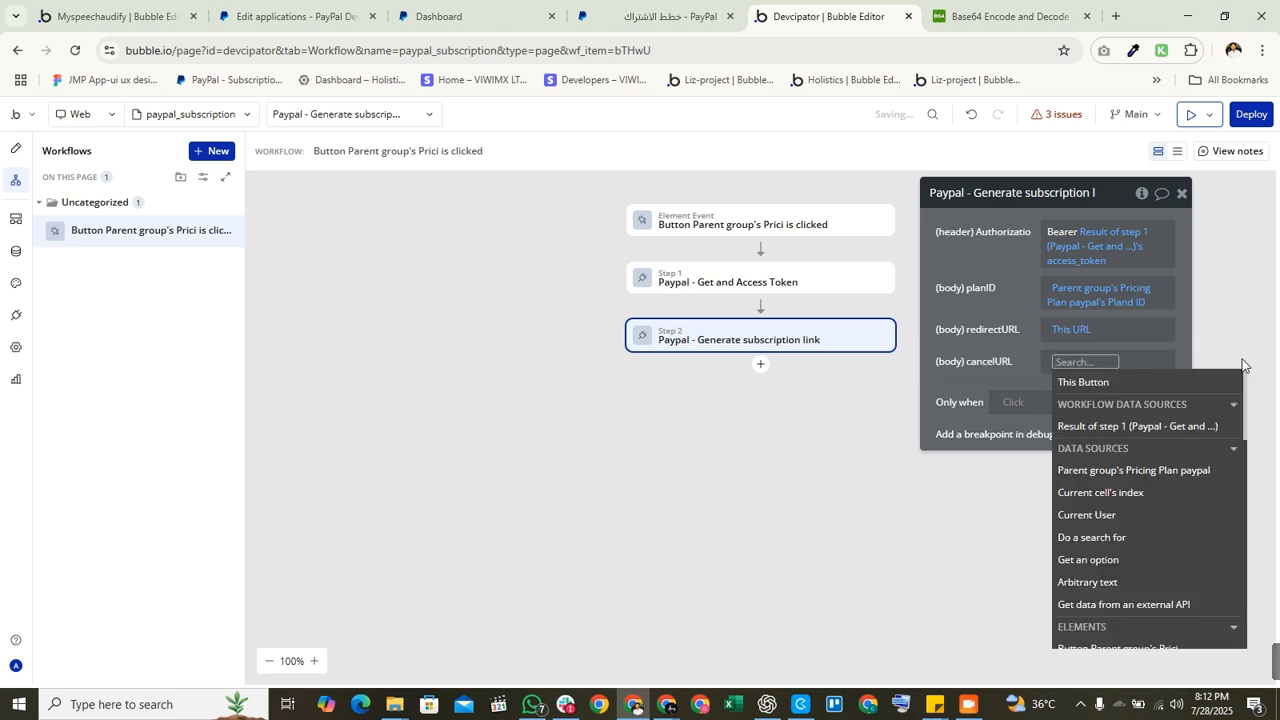
type("this")
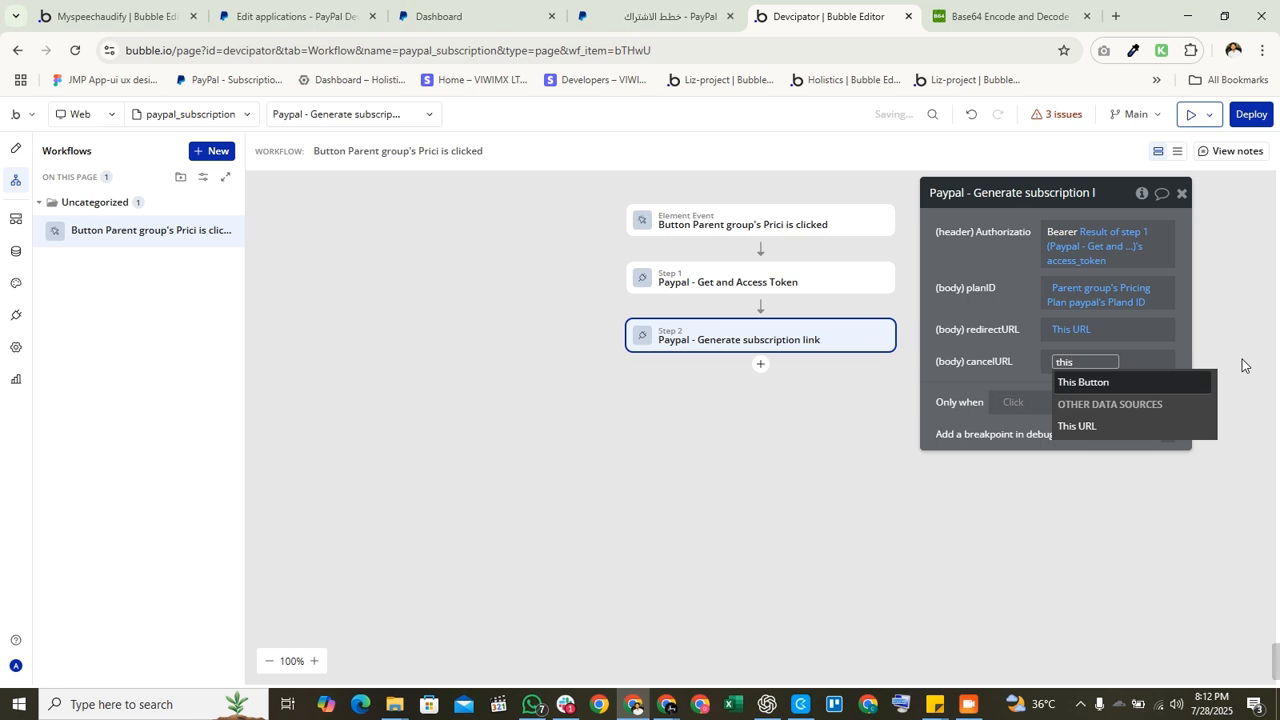
key("Down")
key("Return")
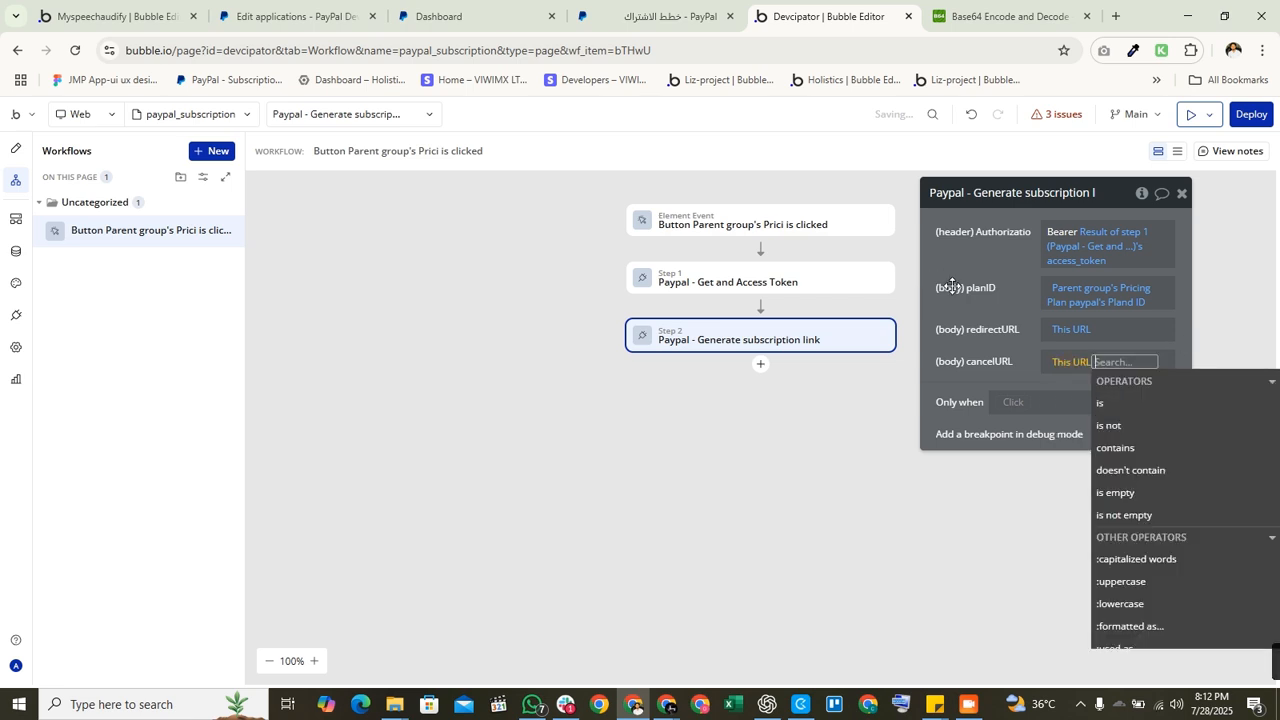
left_click(950, 288)
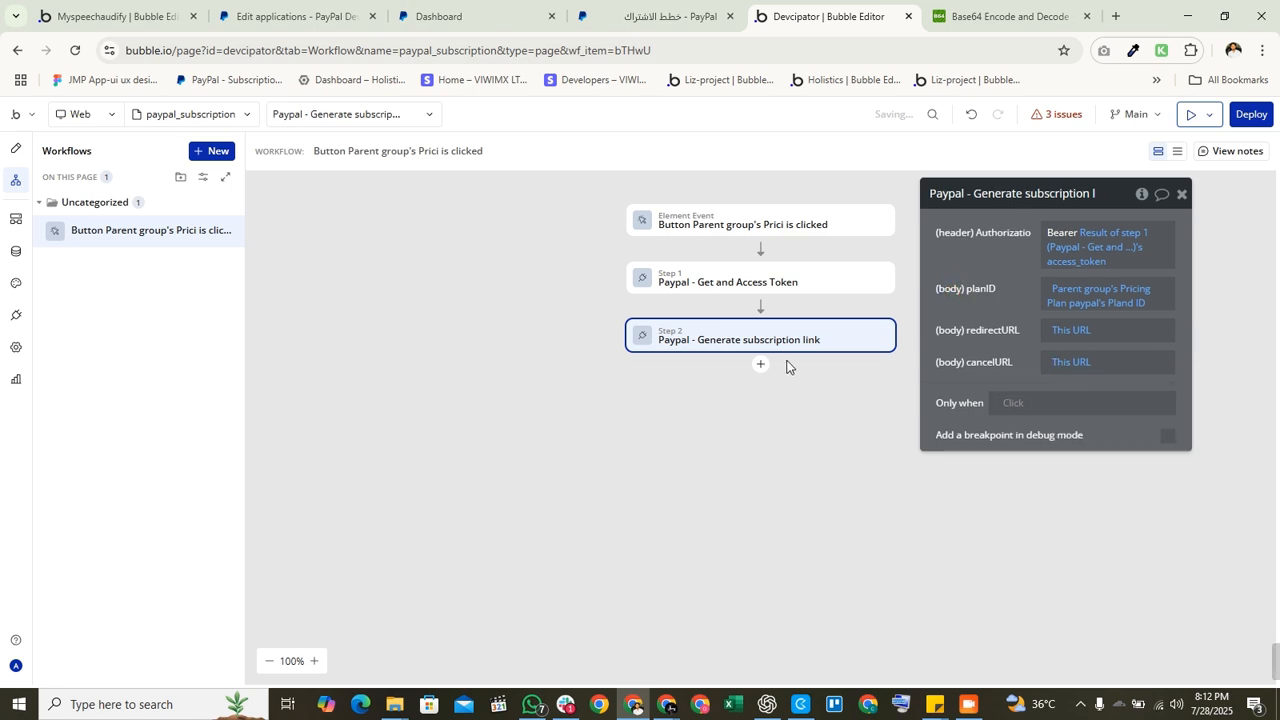
Step: Add an 'Open an external website' step 3 with Destination from step 2's result links
left_click(762, 366)
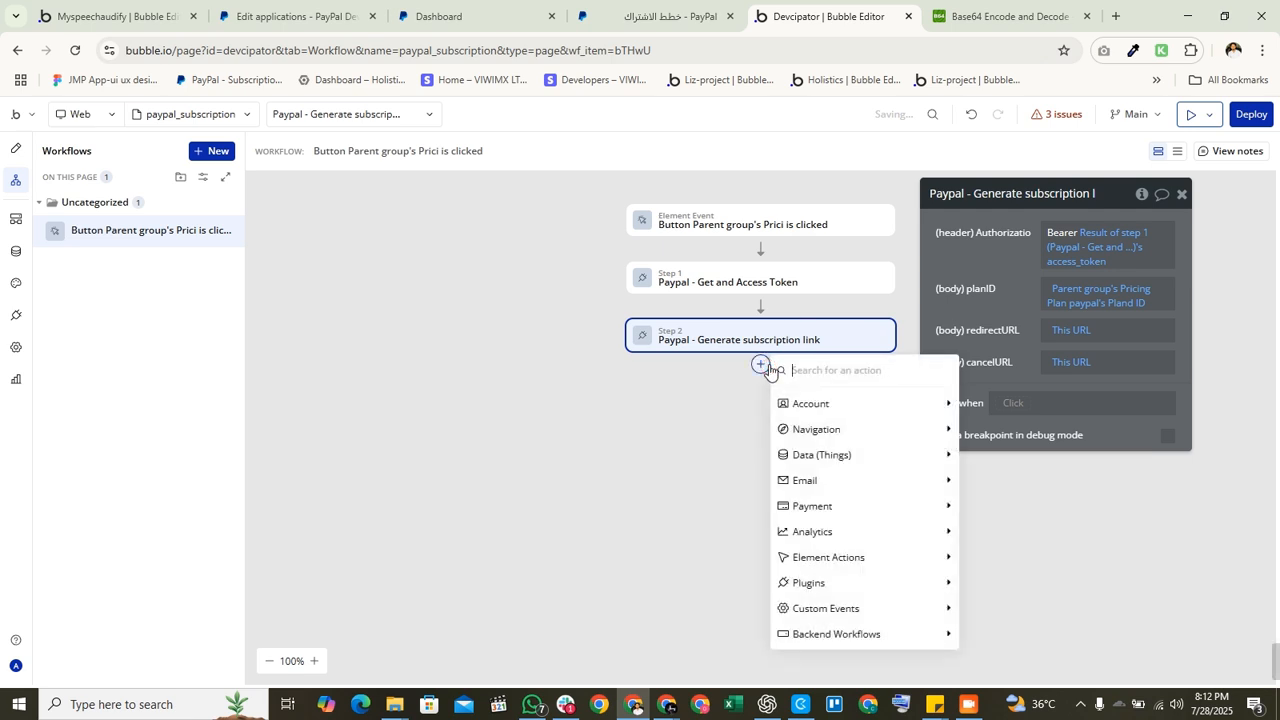
type("open")
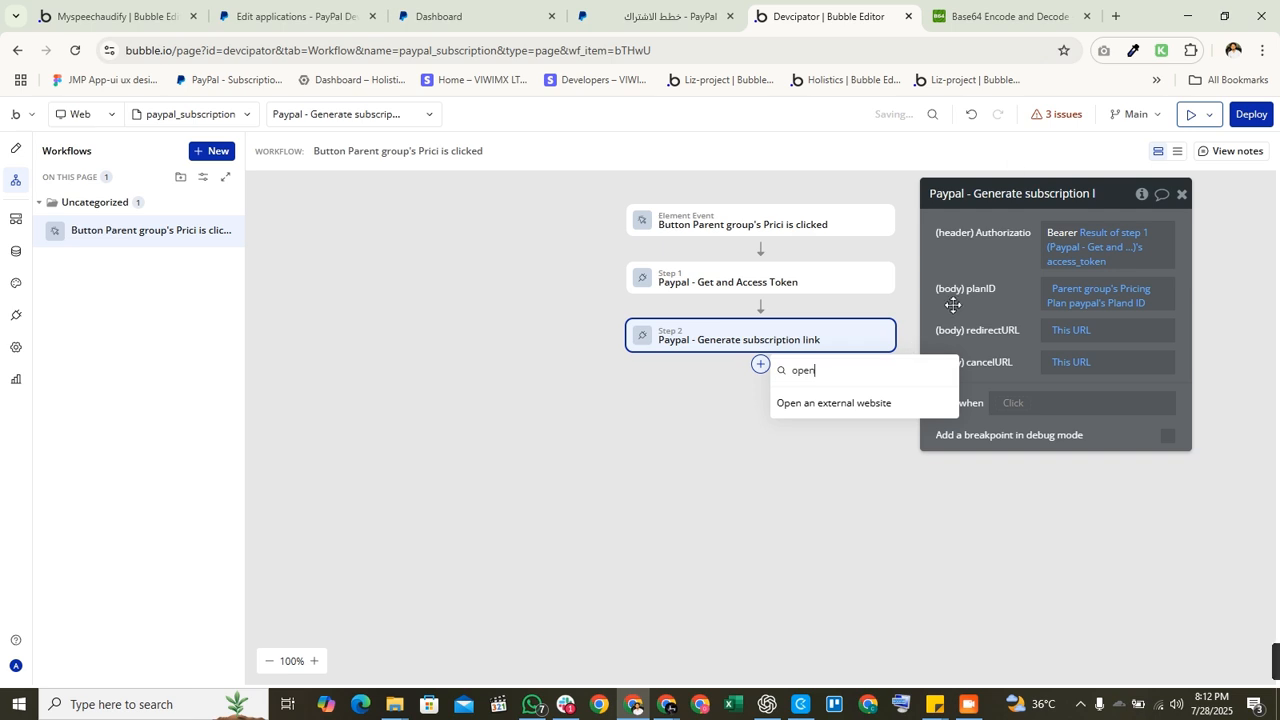
left_click(869, 402)
left_click(957, 256)
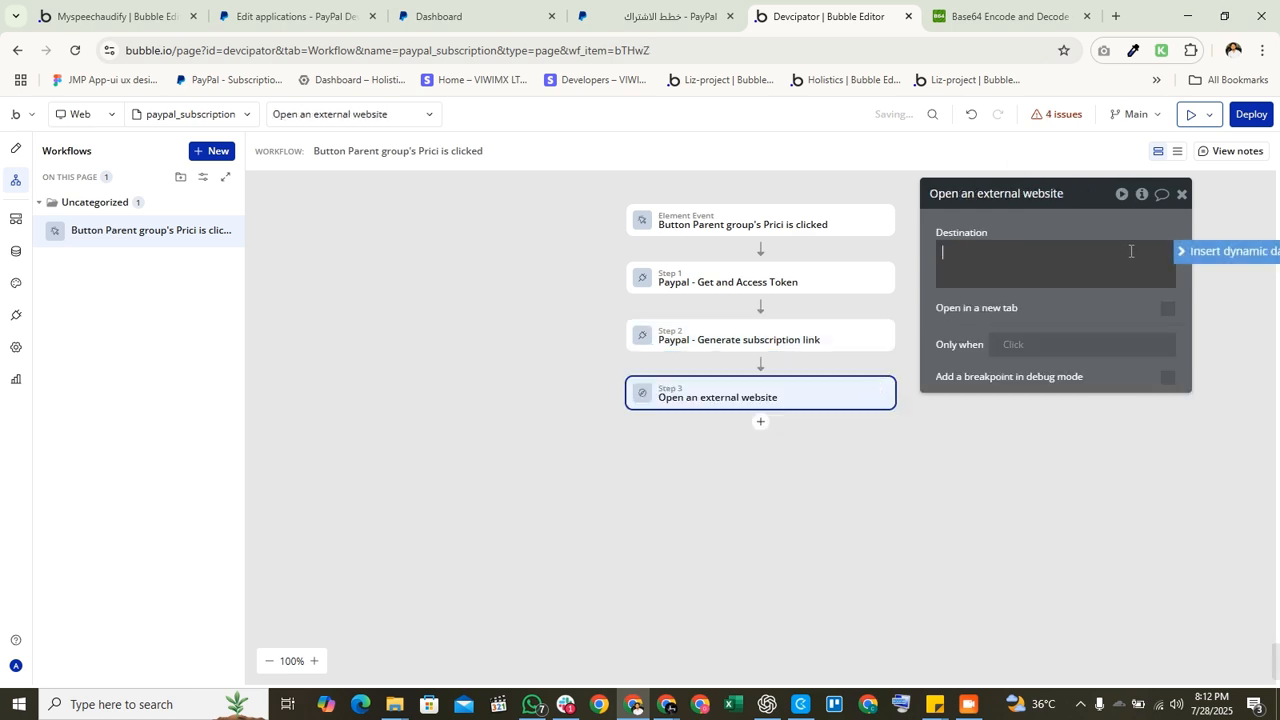
left_click(1205, 252)
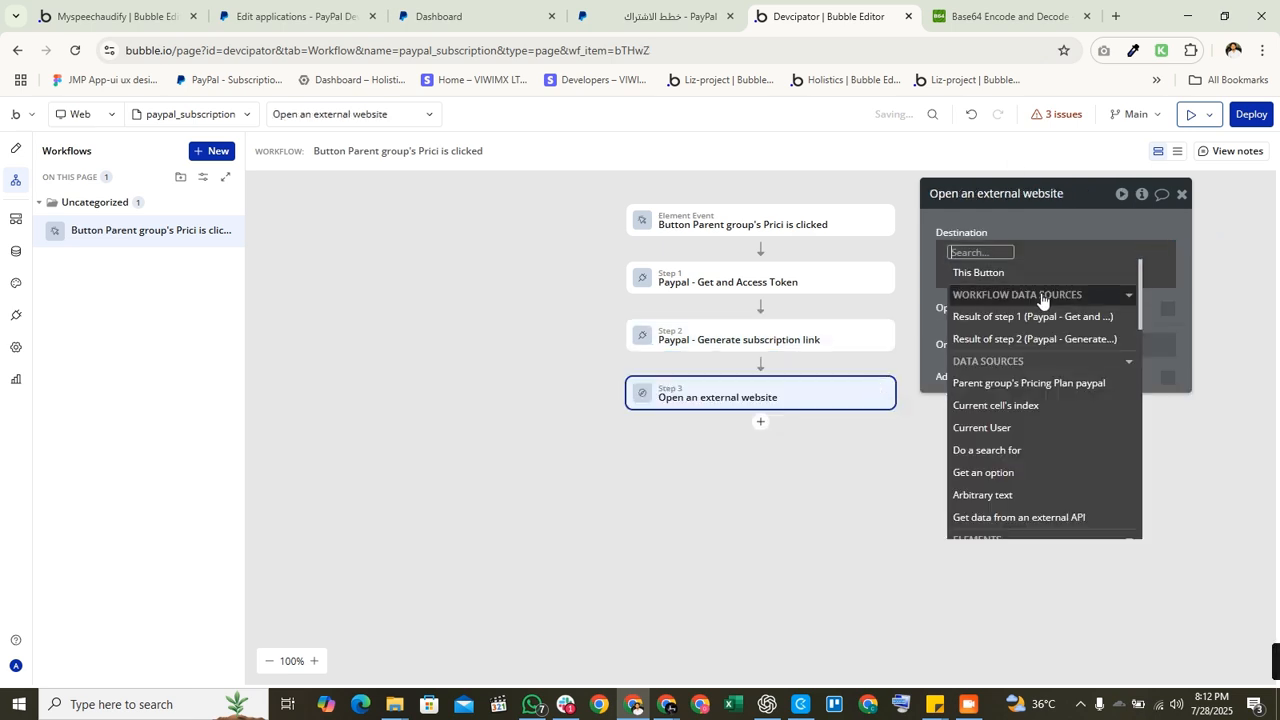
left_click(1030, 339)
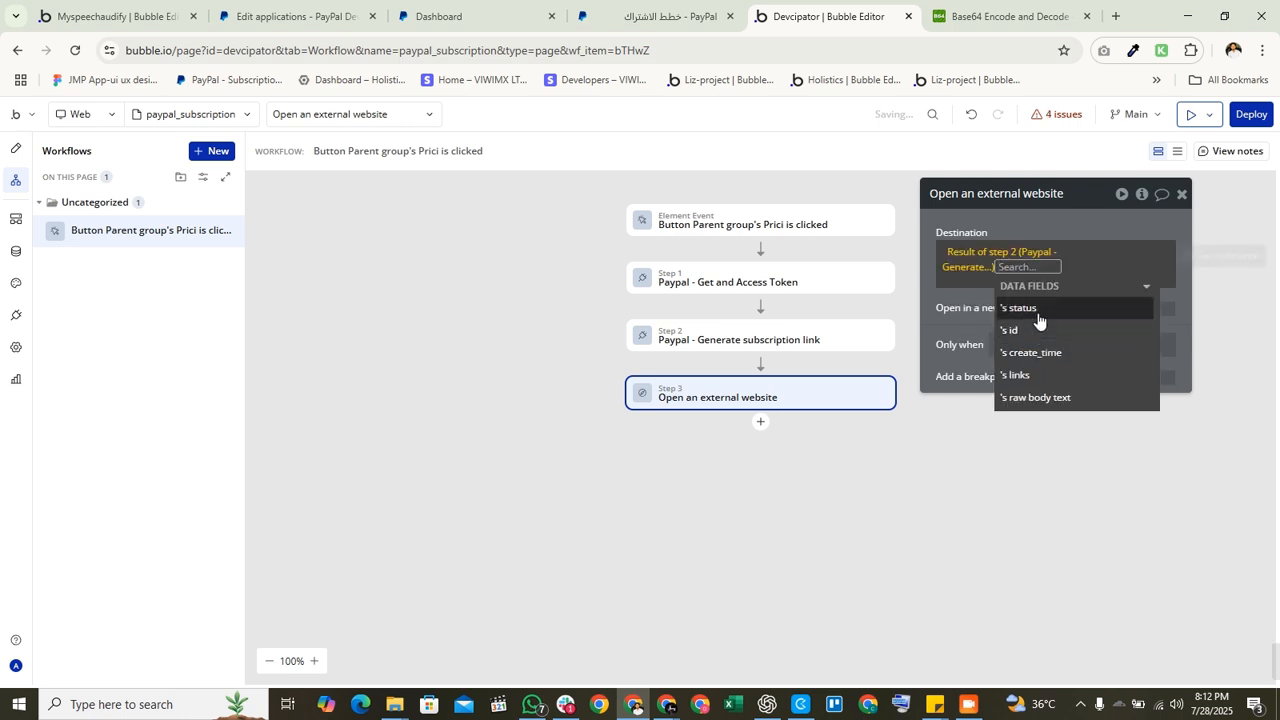
left_click(1029, 378)
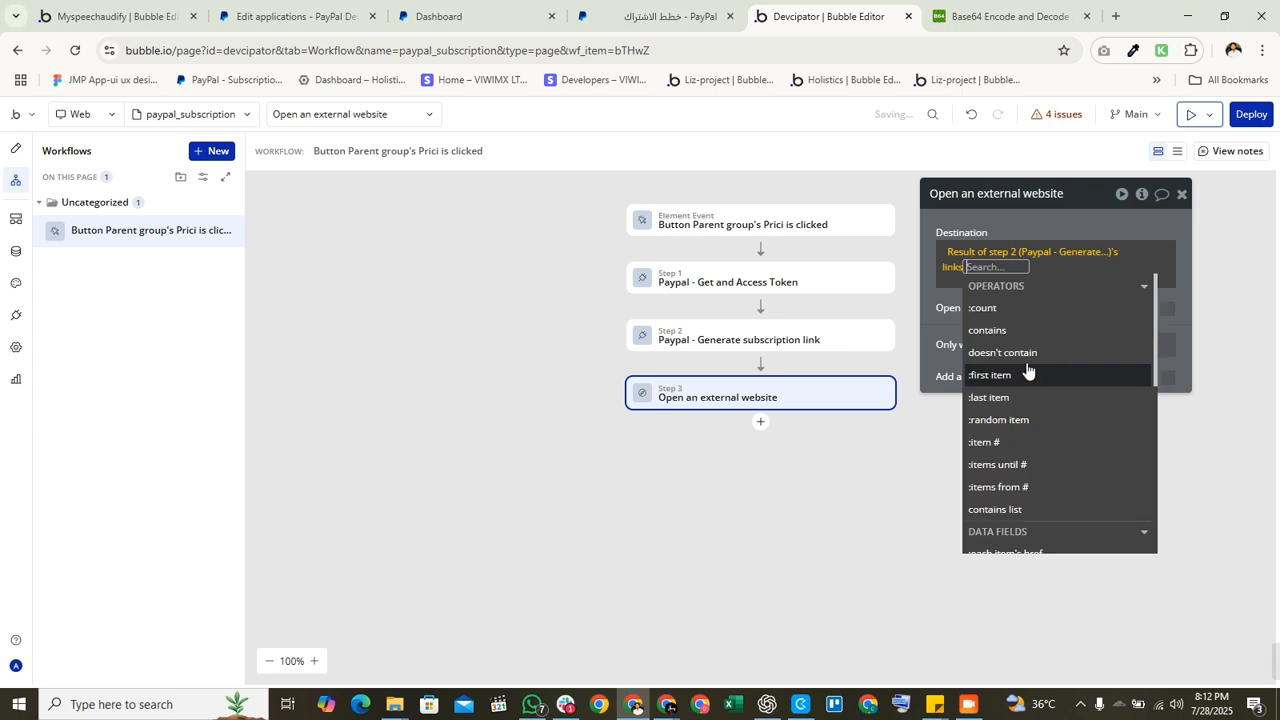
Step: Narrow the Destination to the links list's first item's href
scroll(1030, 375, "down", 3)
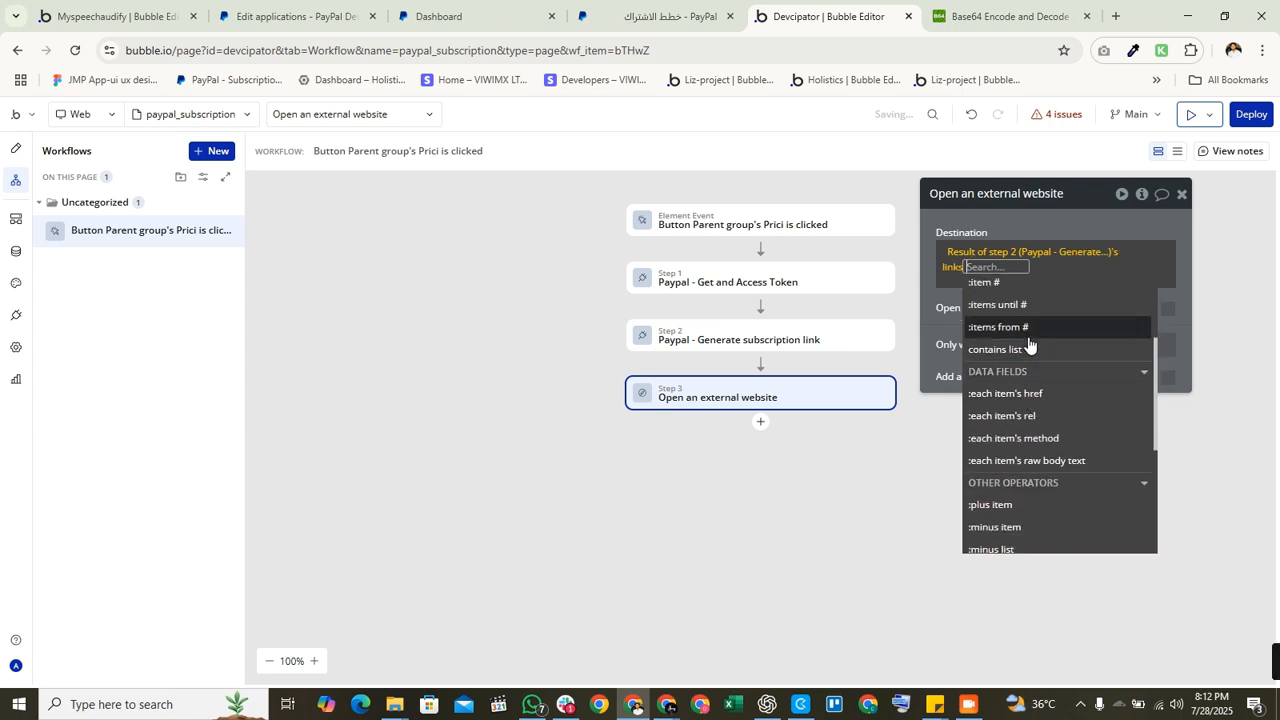
scroll(1031, 346, "up", 2)
scroll(1027, 437, "down", 2)
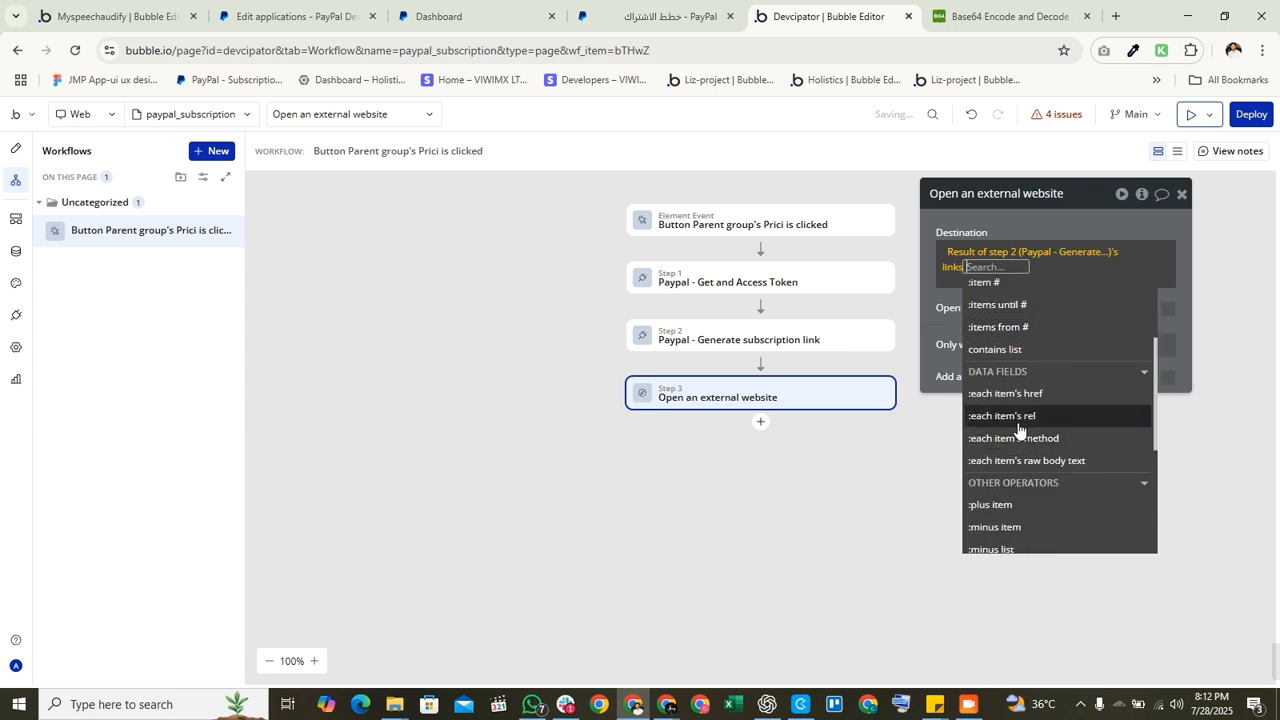
scroll(1019, 417, "down", 3)
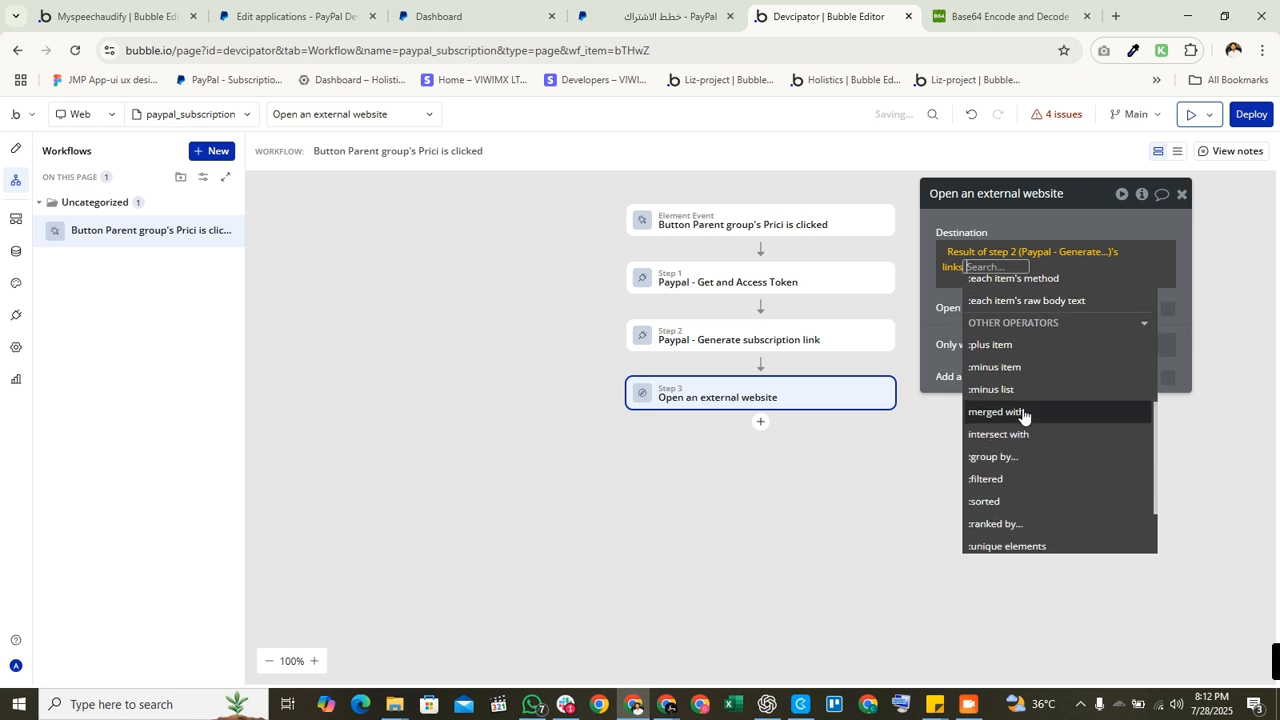
type("f")
key("Return")
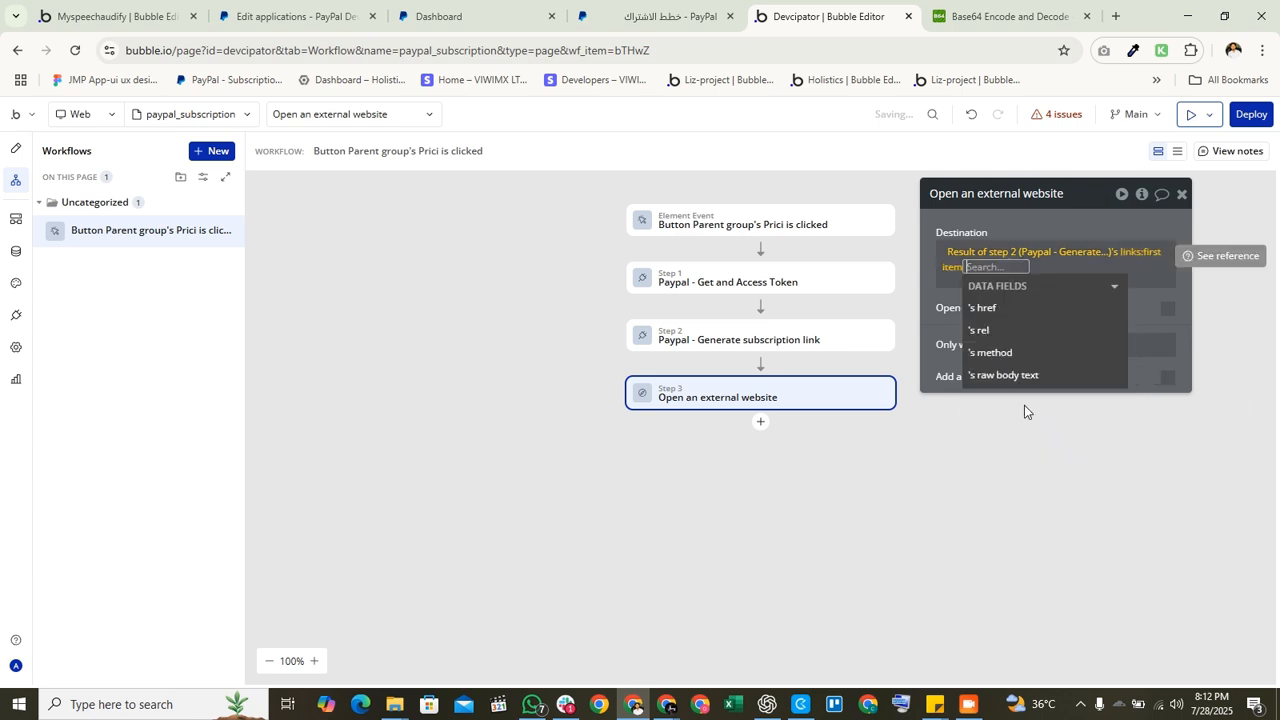
type("hrf")
key("BackSpace")
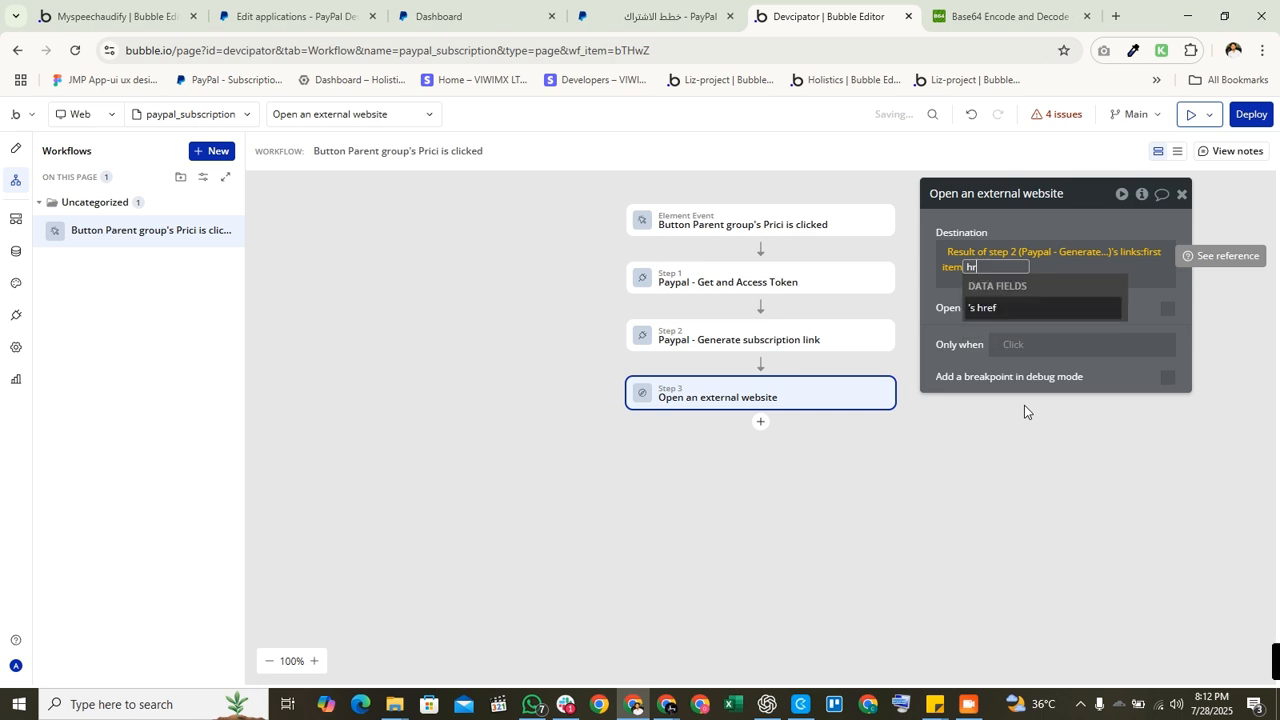
left_click(1025, 308)
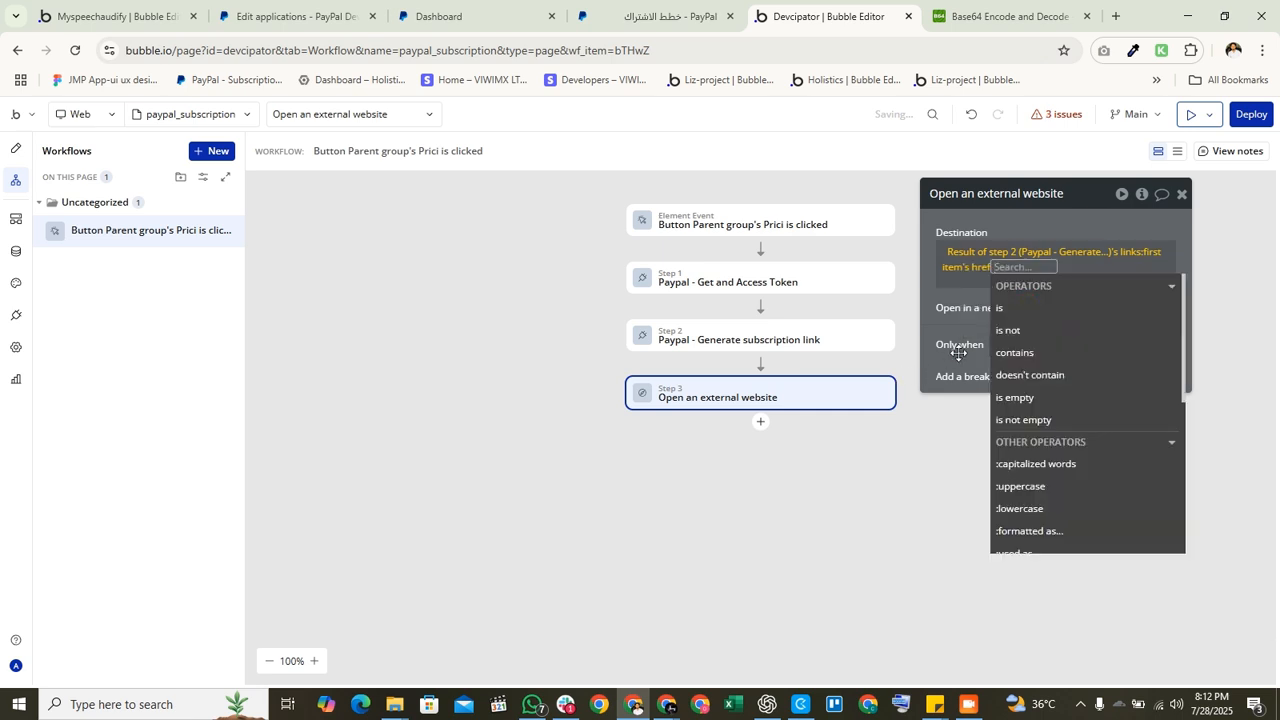
left_click(958, 355)
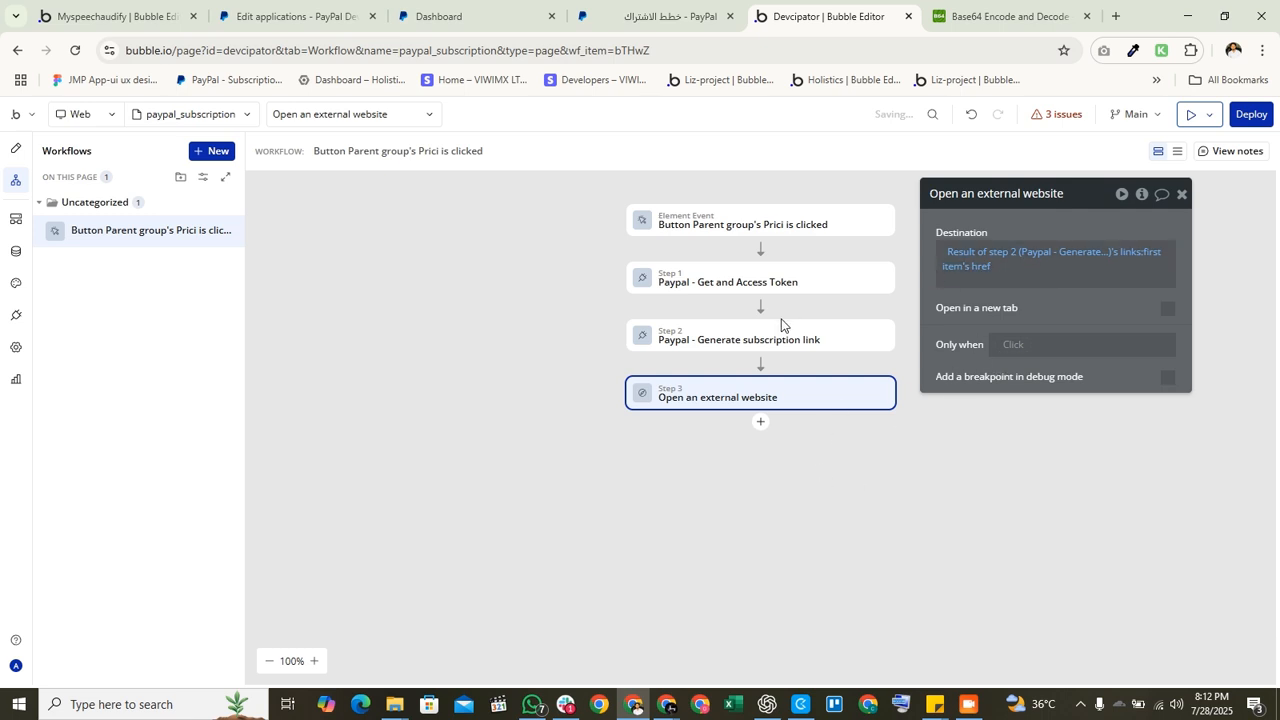
Step: Review steps 2 and 3, then launch the debug preview and sign in to the test version
left_click(785, 347)
left_click(747, 400)
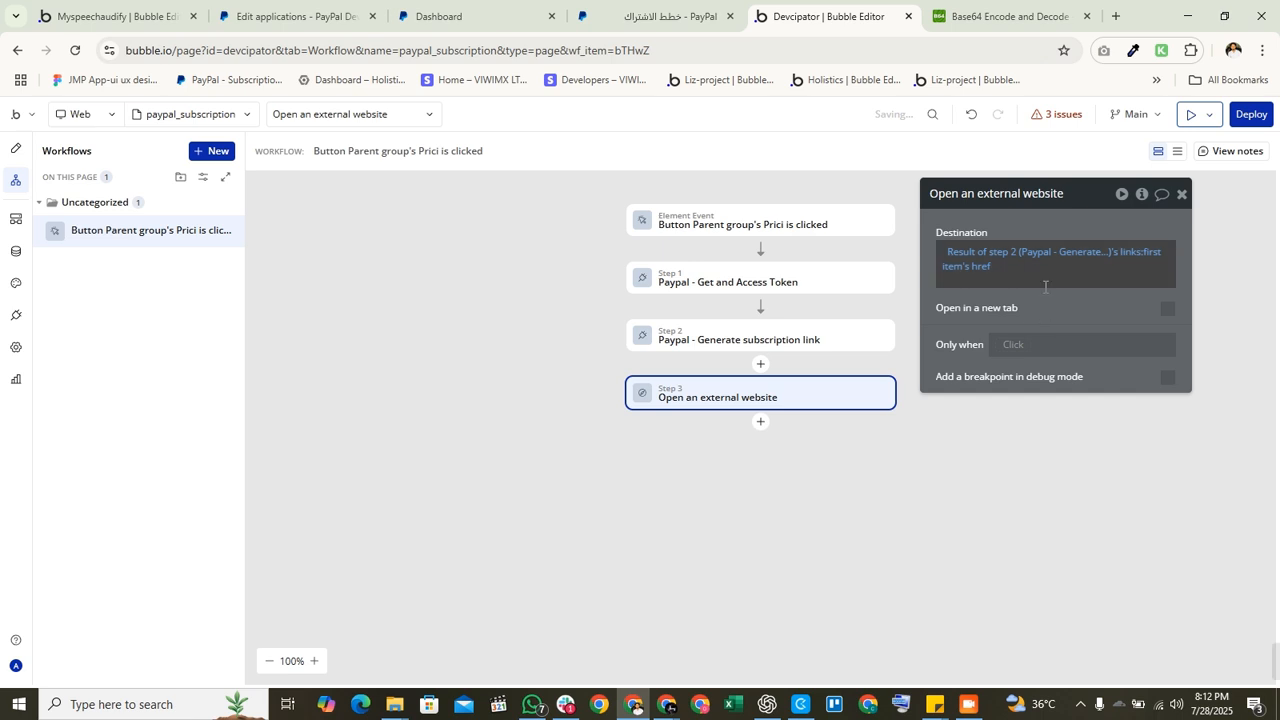
left_click(1183, 115)
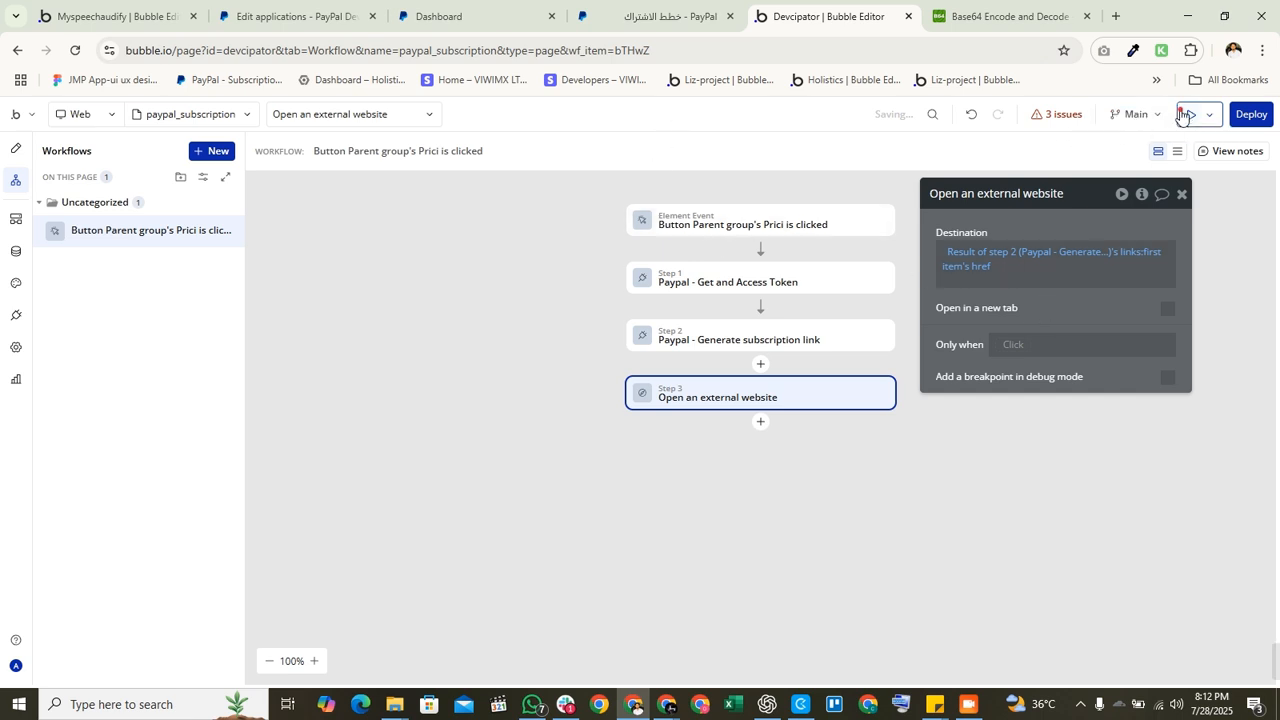
left_click(765, 16)
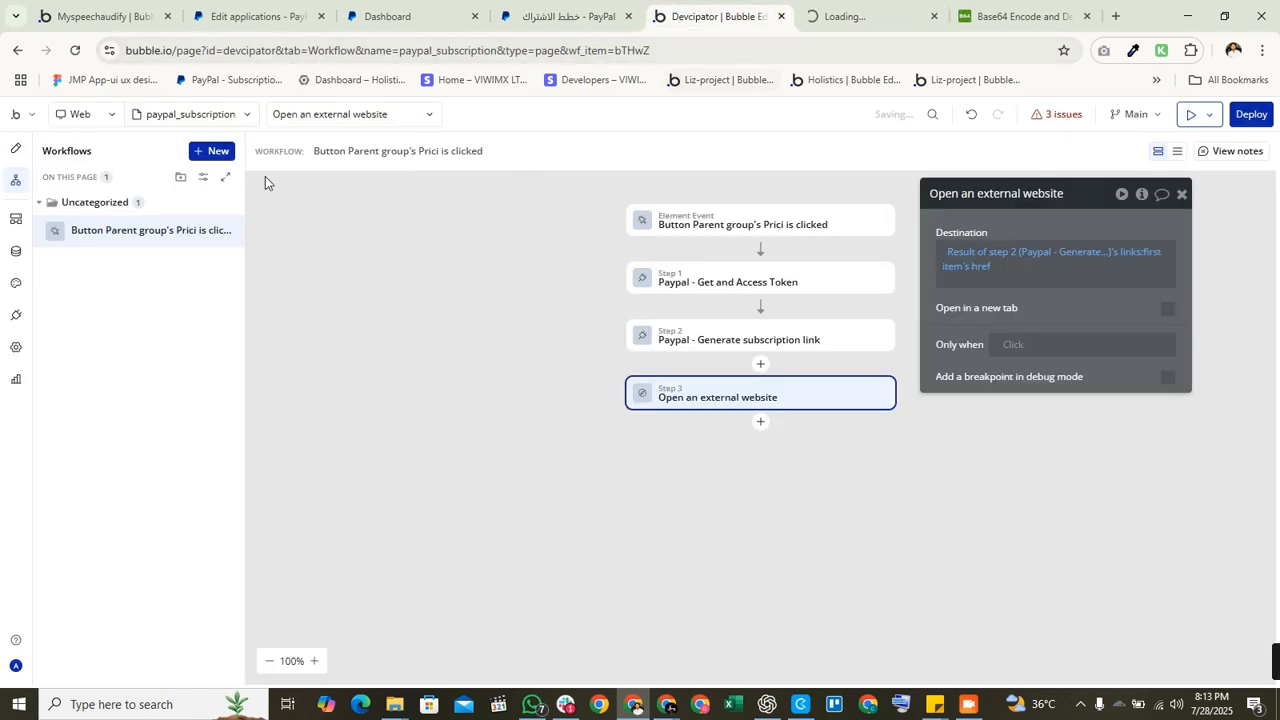
left_click(17, 151)
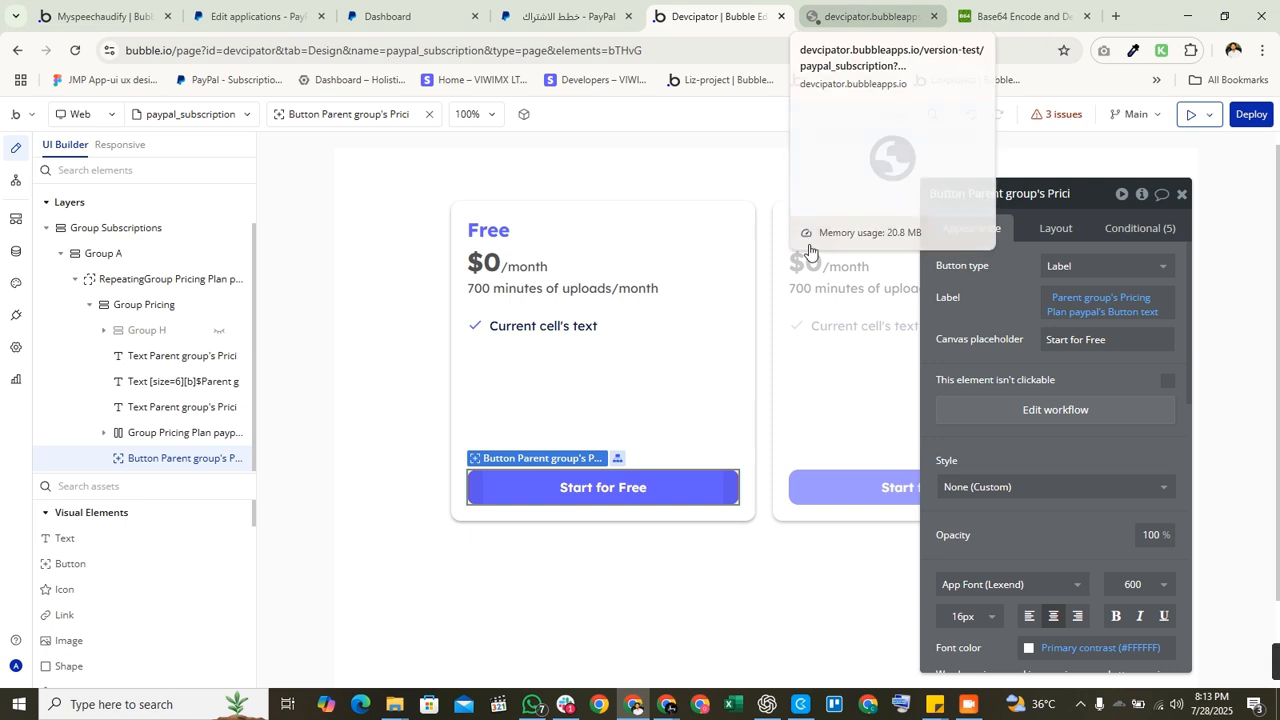
left_click(866, 16)
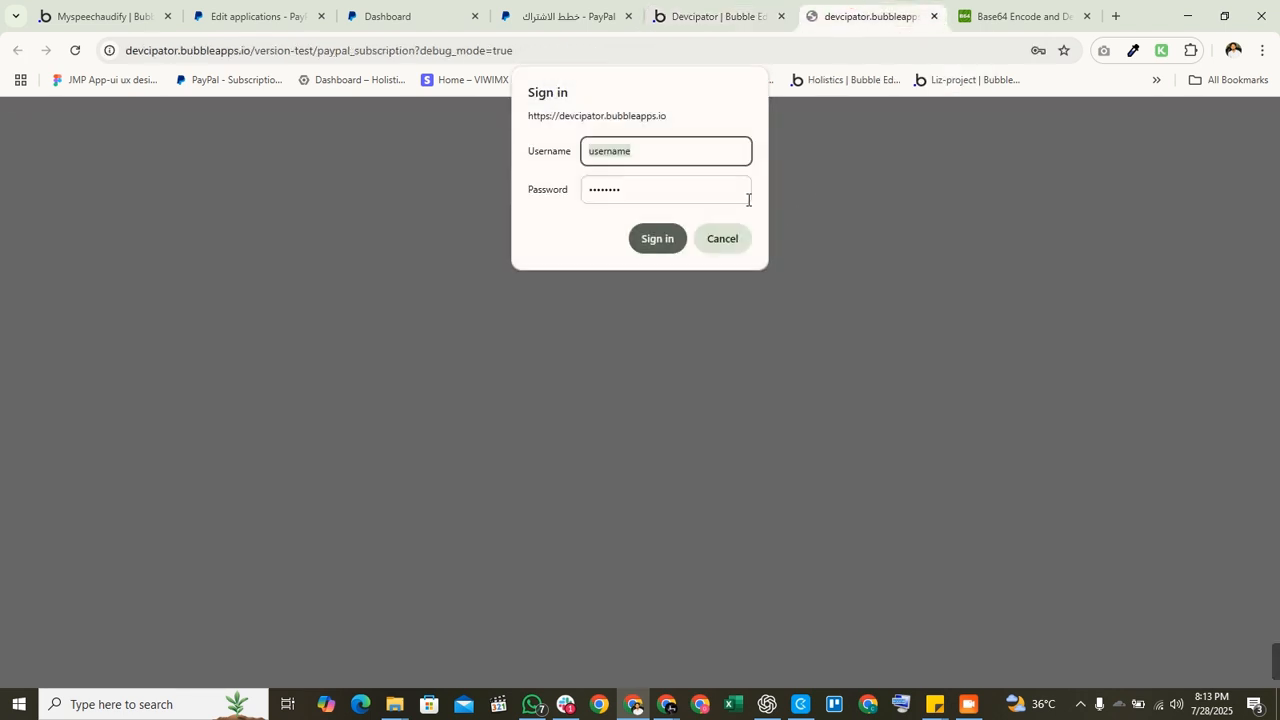
left_click(673, 240)
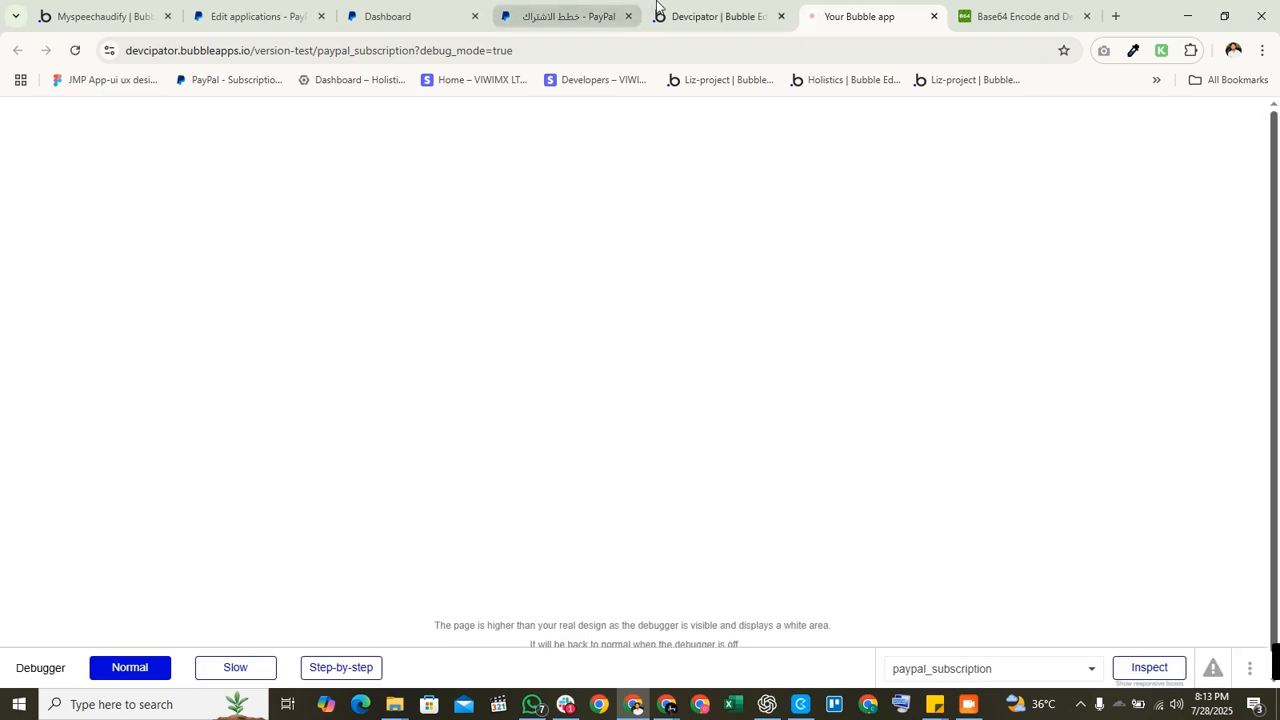
Step: Select the whole paypal_subscription page and compare it with the blank debug preview
left_click(703, 17)
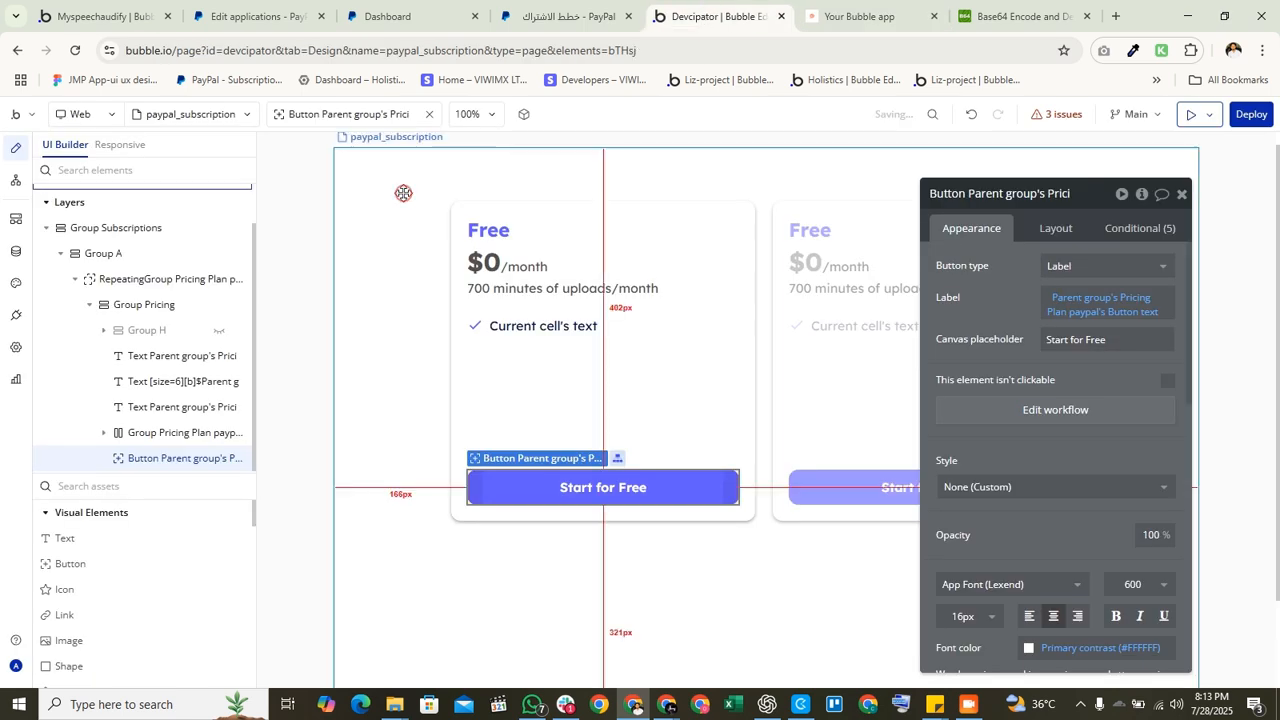
left_click(405, 196)
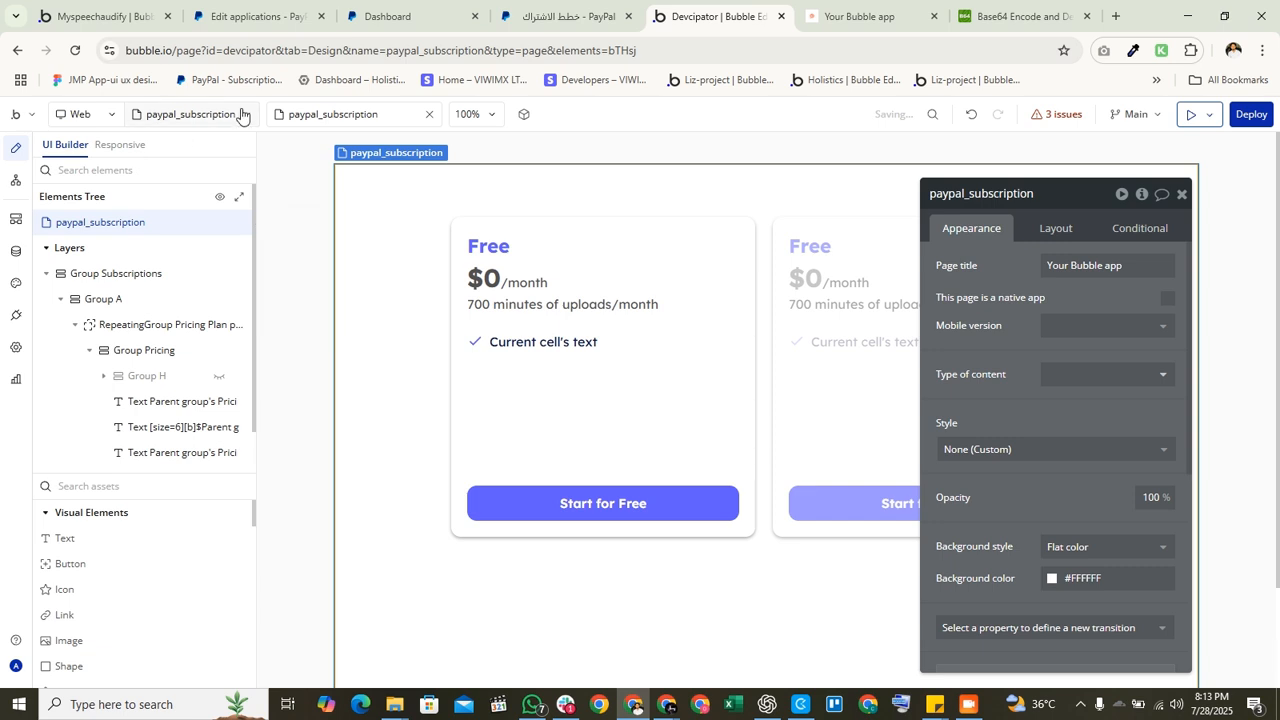
left_click(866, 14)
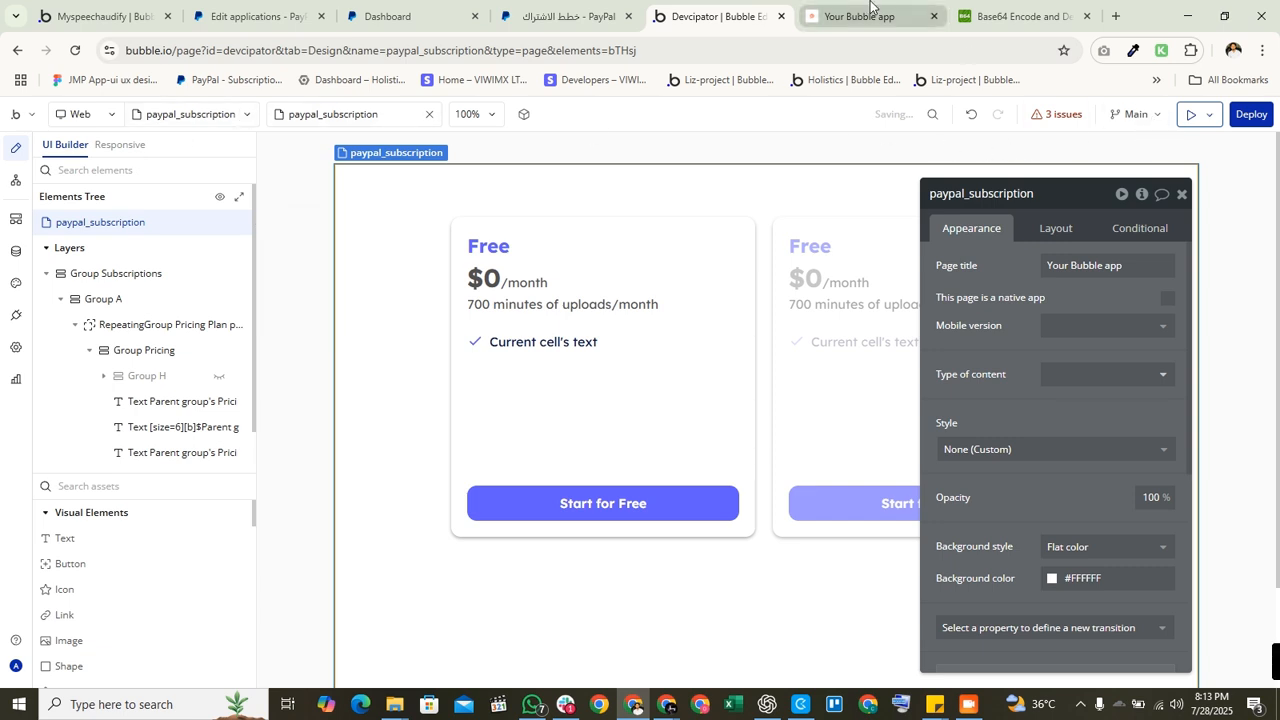
left_click(680, 14)
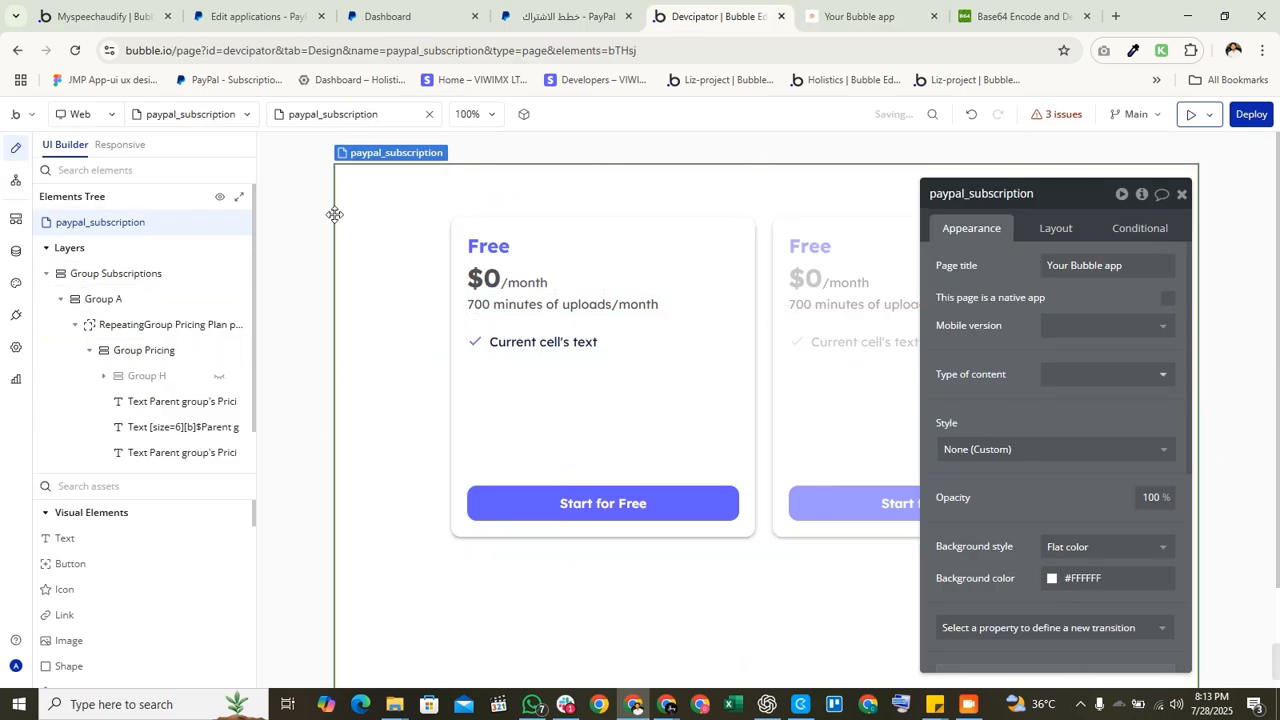
Step: Delete Group Subscriptions' condition, make it visible on page load, and reload the preview
scroll(416, 262, "down", 1)
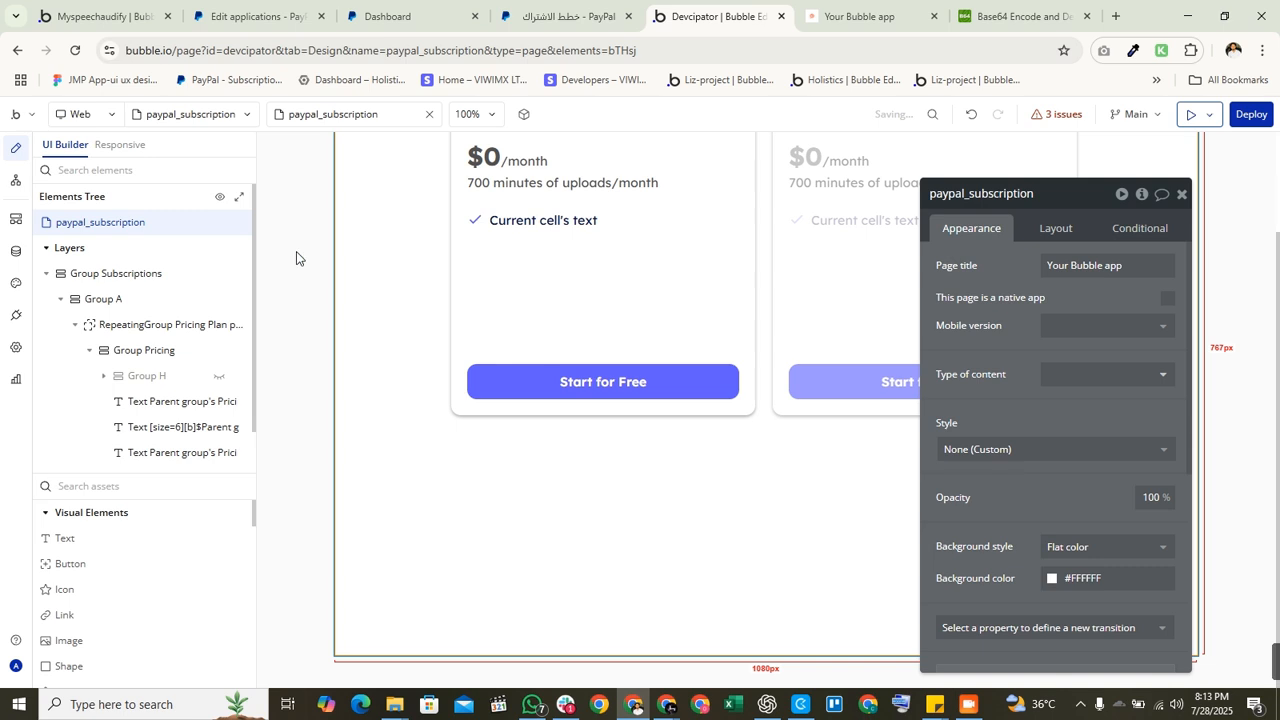
left_click(150, 274)
left_click(1136, 229)
left_click(1162, 254)
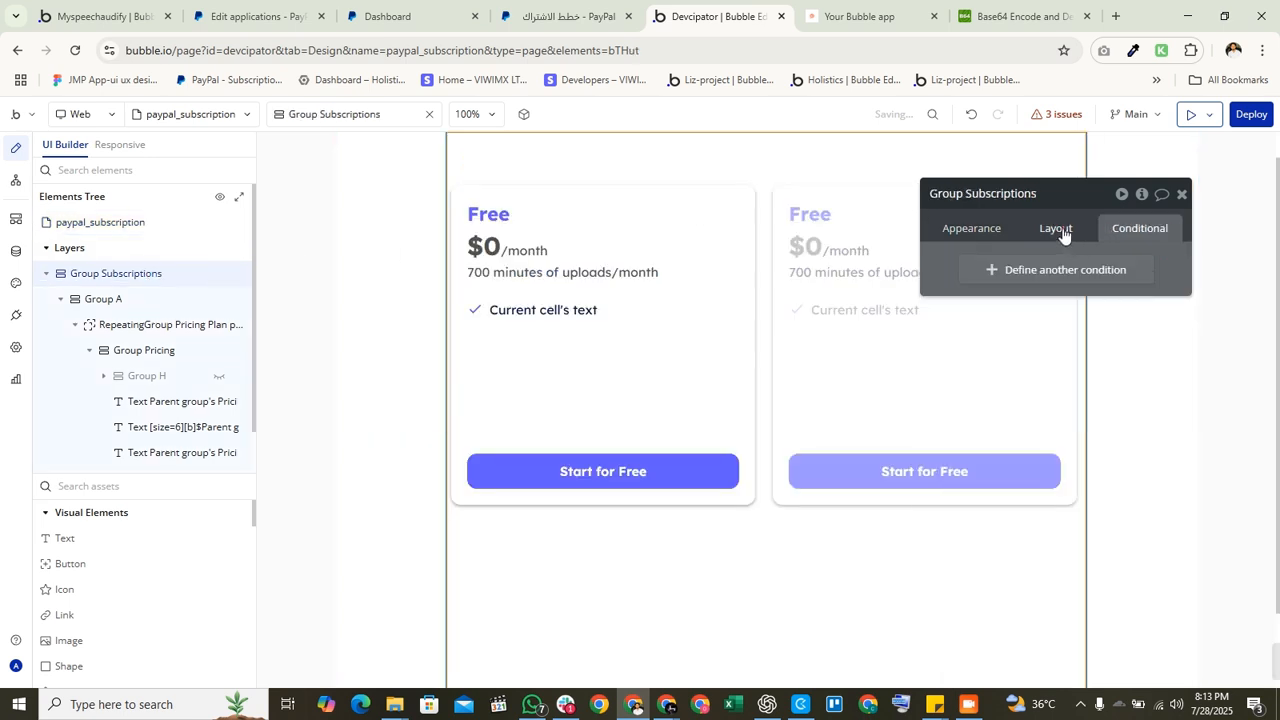
left_click(1056, 229)
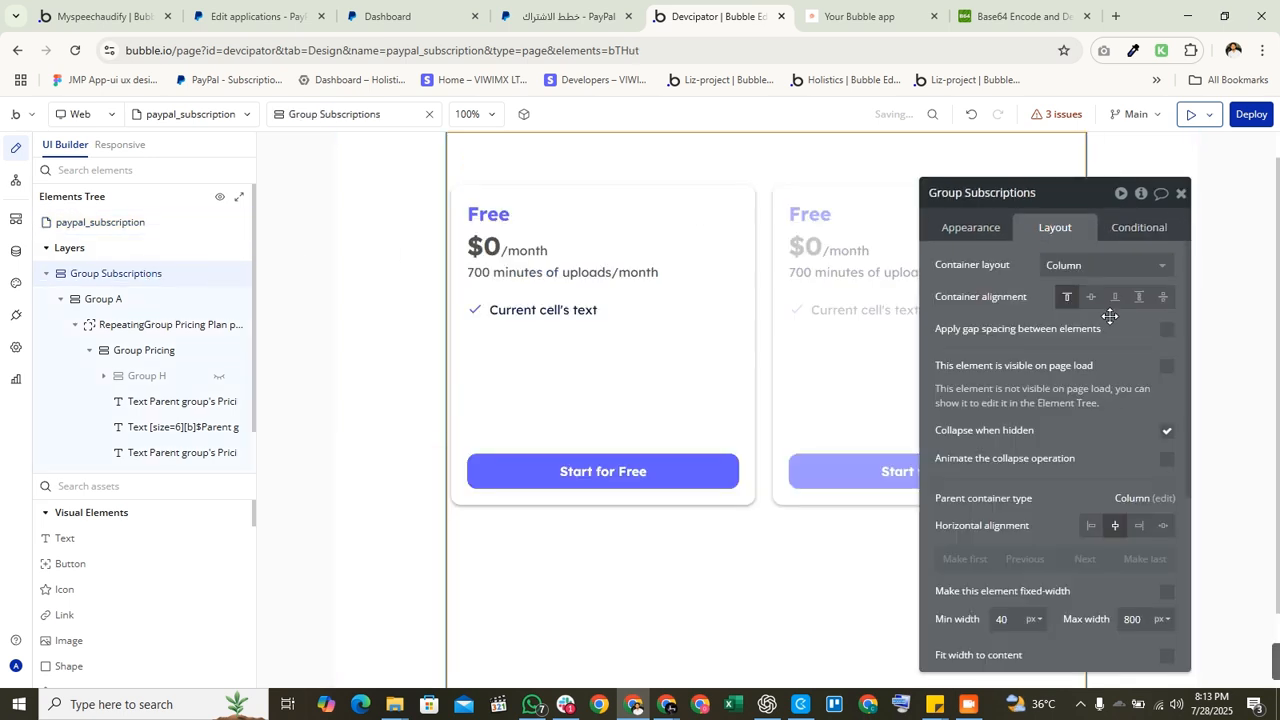
left_click(1168, 366)
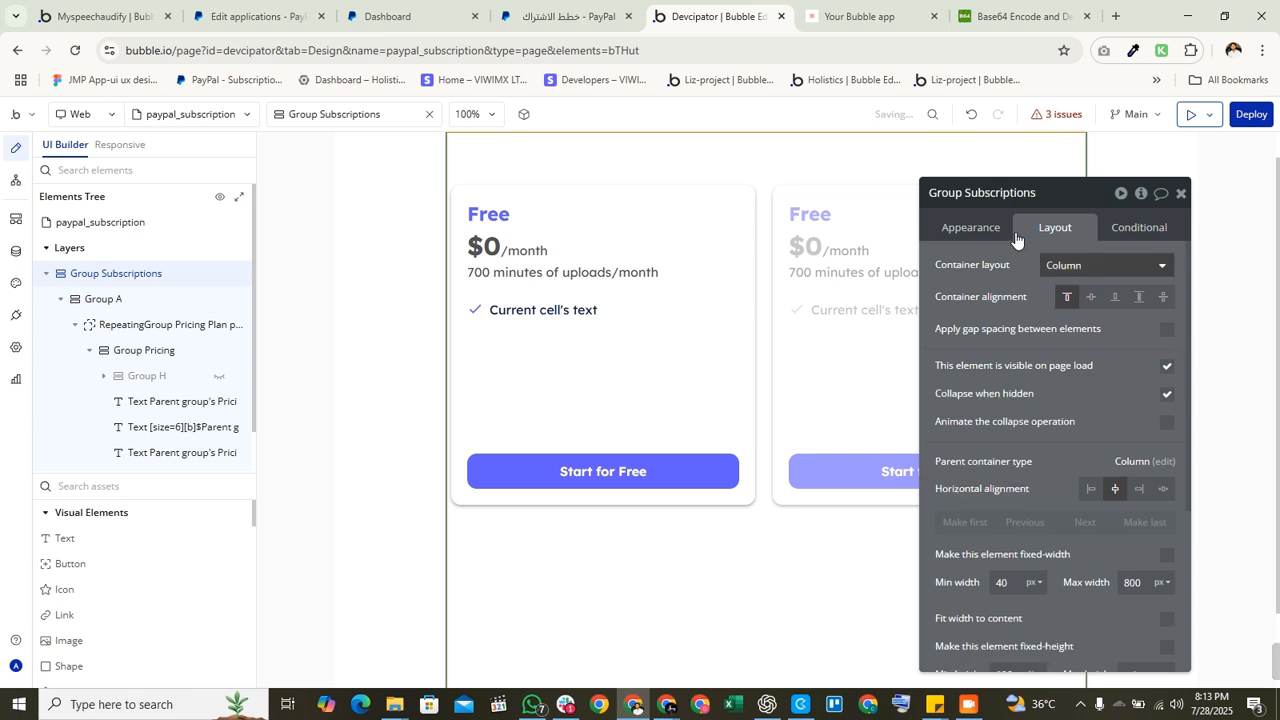
left_click(858, 16)
left_click(826, 119)
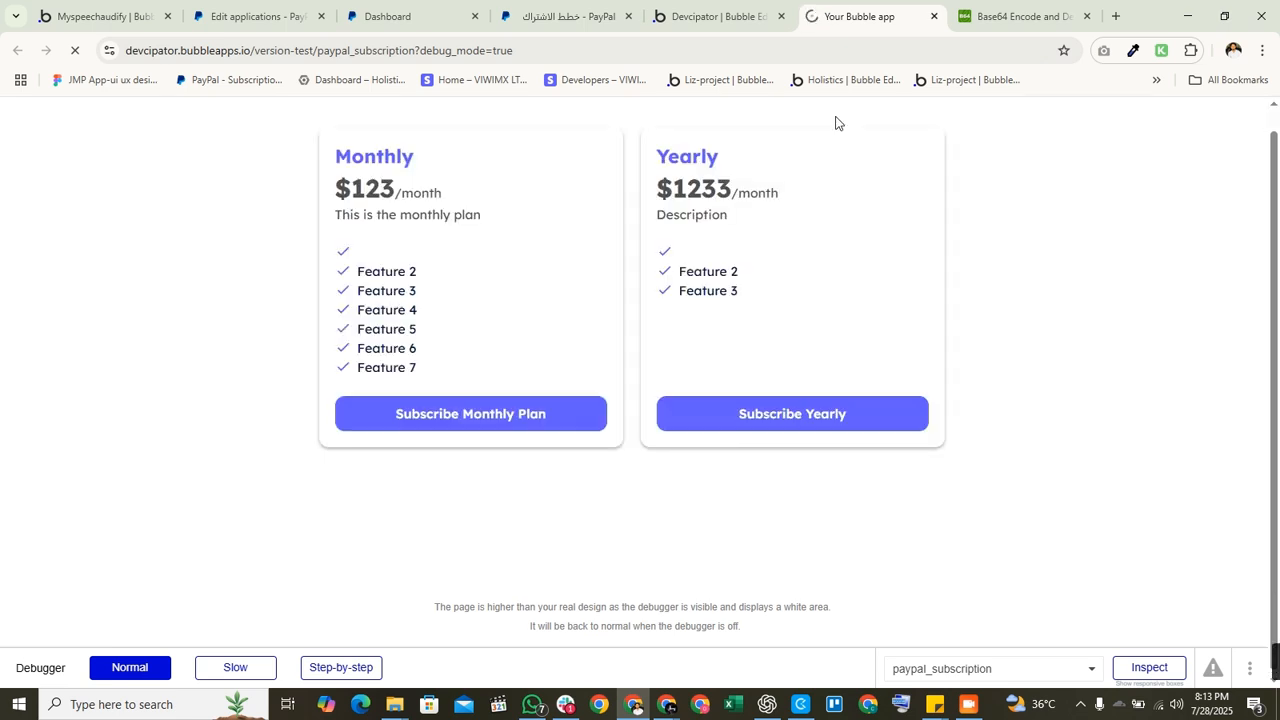
scroll(554, 283, "up", 1)
left_click_drag(325, 174, 447, 215)
left_click(490, 205)
double_click(372, 210)
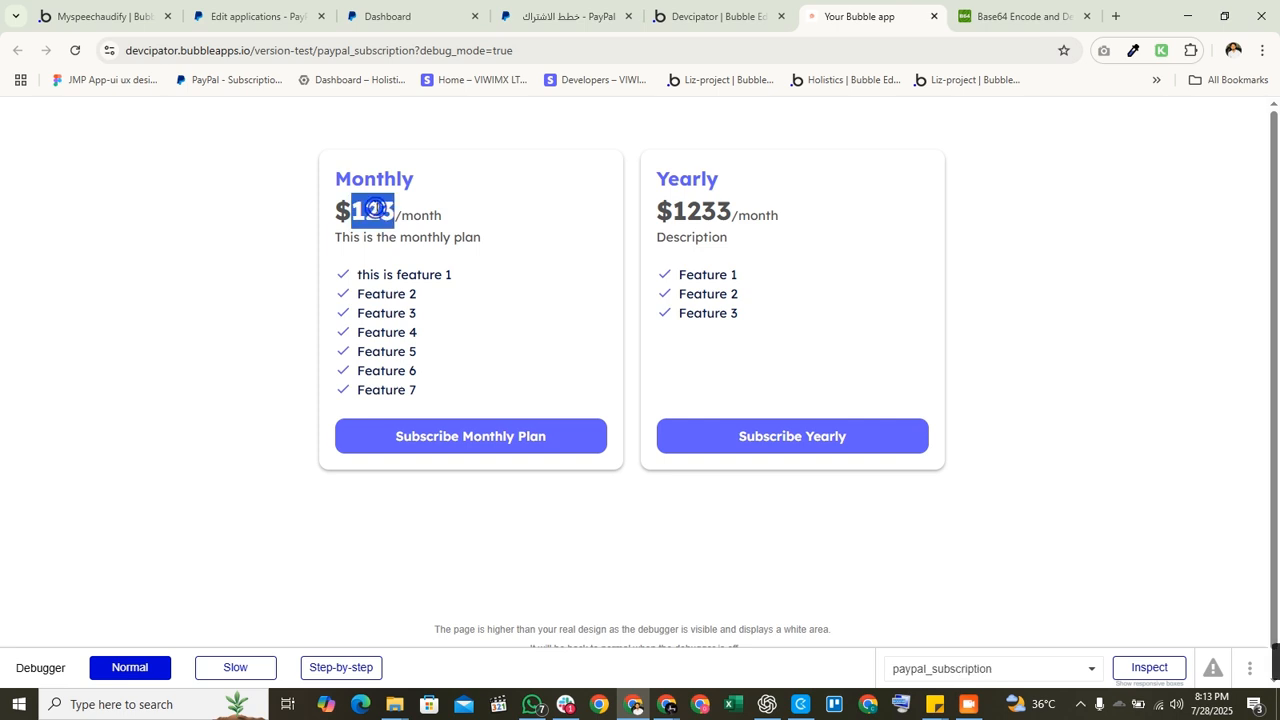
double_click(423, 222)
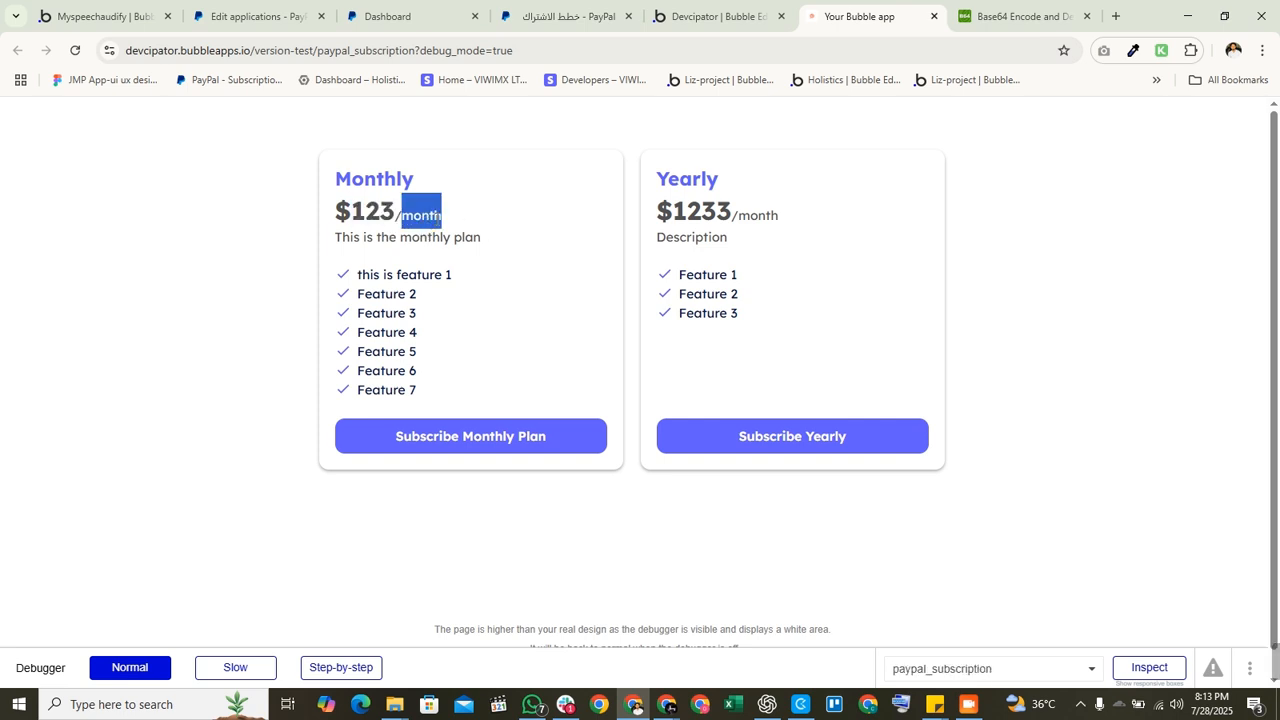
double_click(703, 243)
left_click(426, 244)
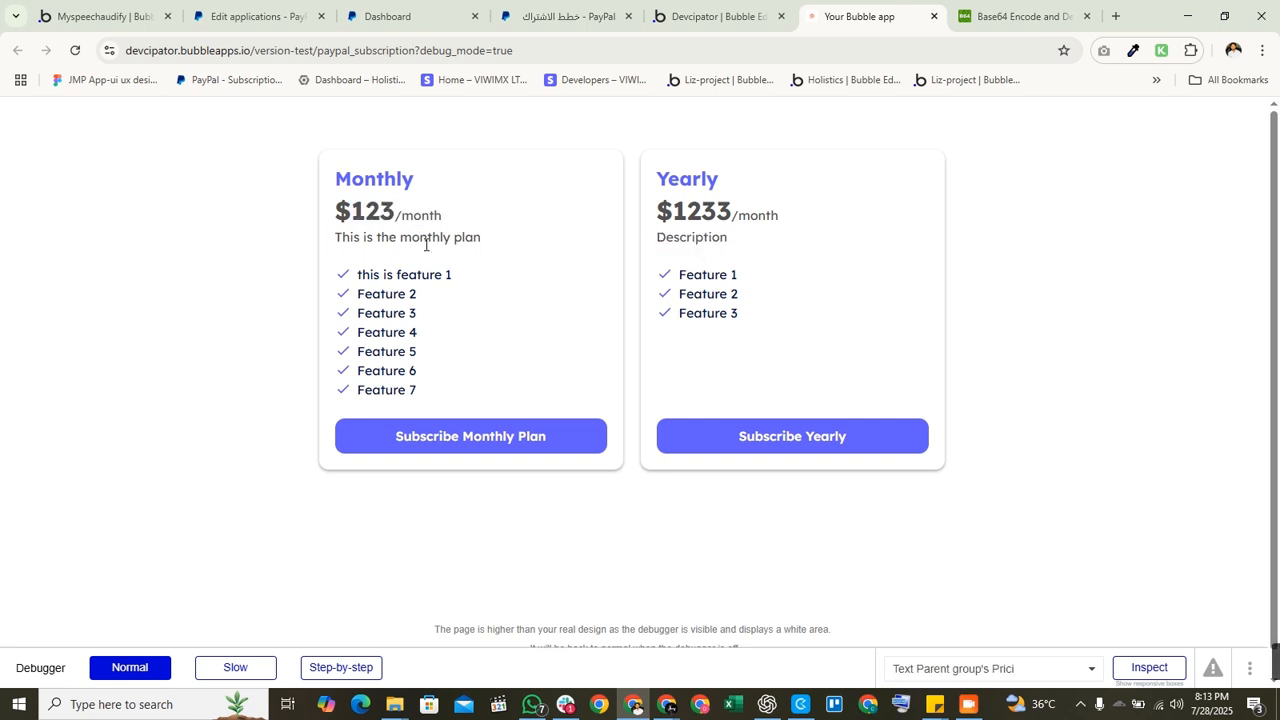
double_click(426, 244)
triple_click(471, 274)
left_click(395, 344)
left_click_drag(443, 344, 358, 293)
left_click_drag(450, 387, 362, 274)
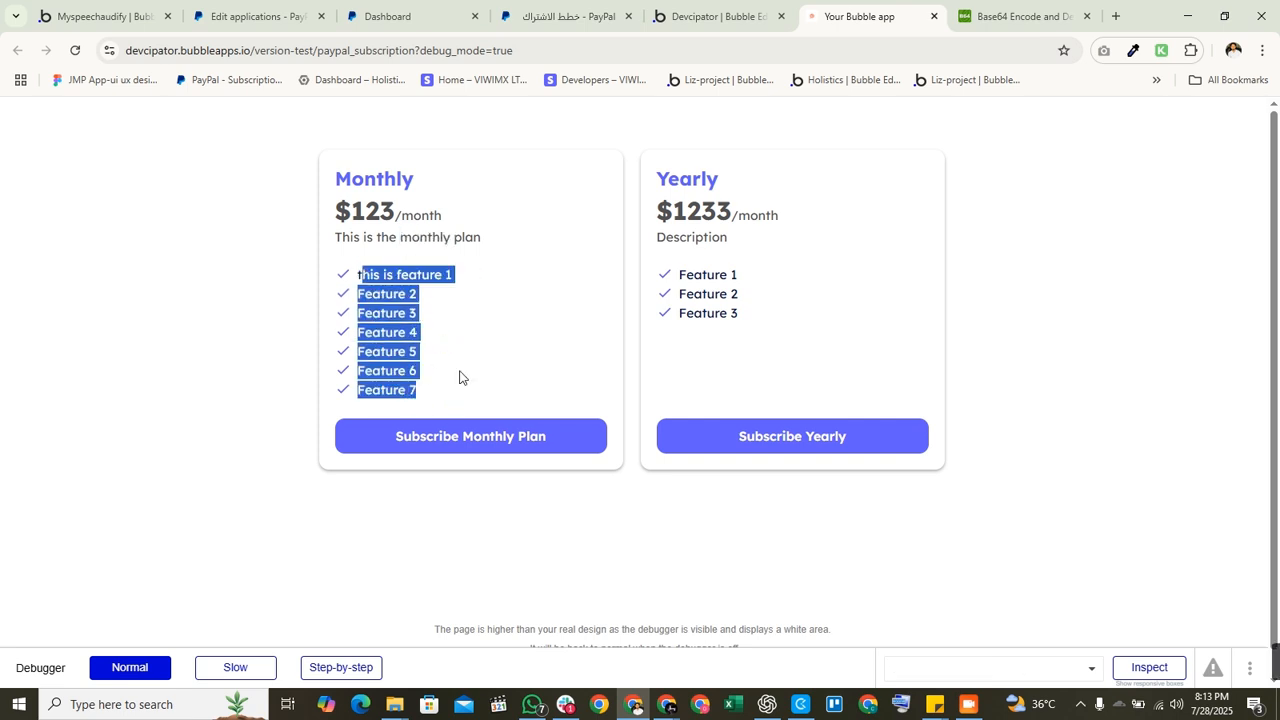
left_click(460, 374)
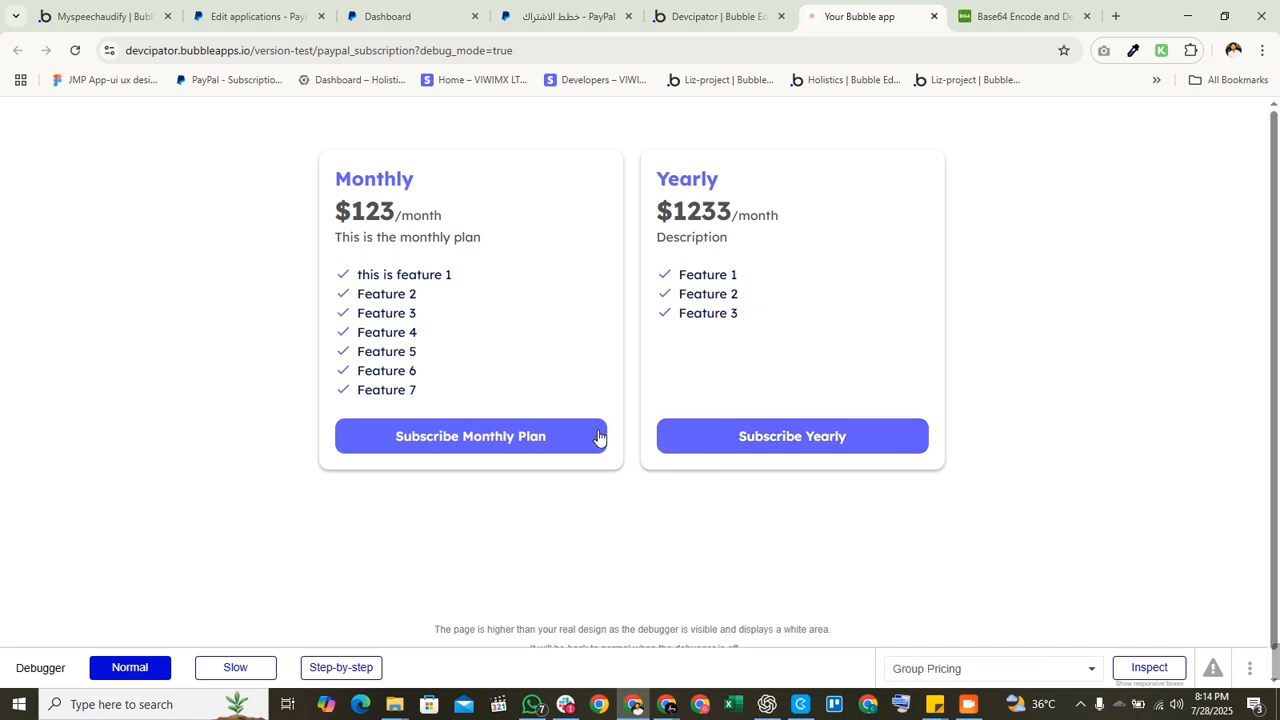
Step: Start the Monthly plan checkout and fill the PayPal login with the saved personal sandbox account
left_click(456, 434)
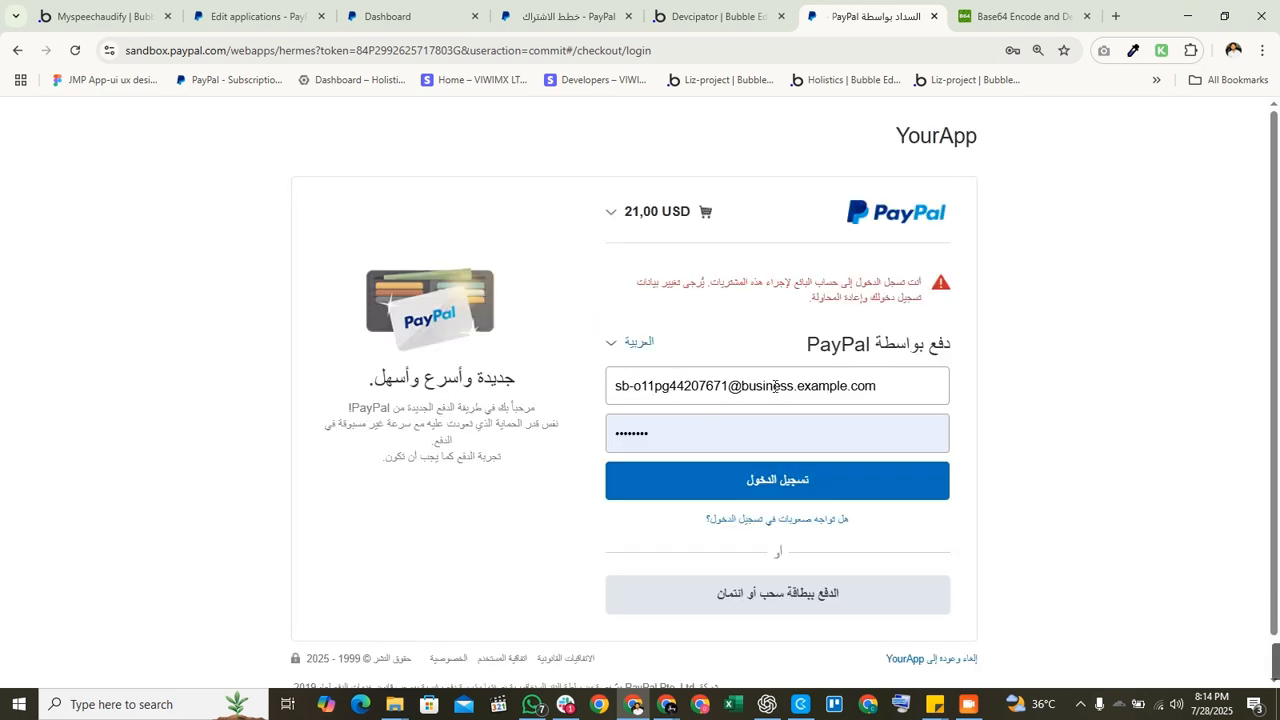
triple_click(890, 391)
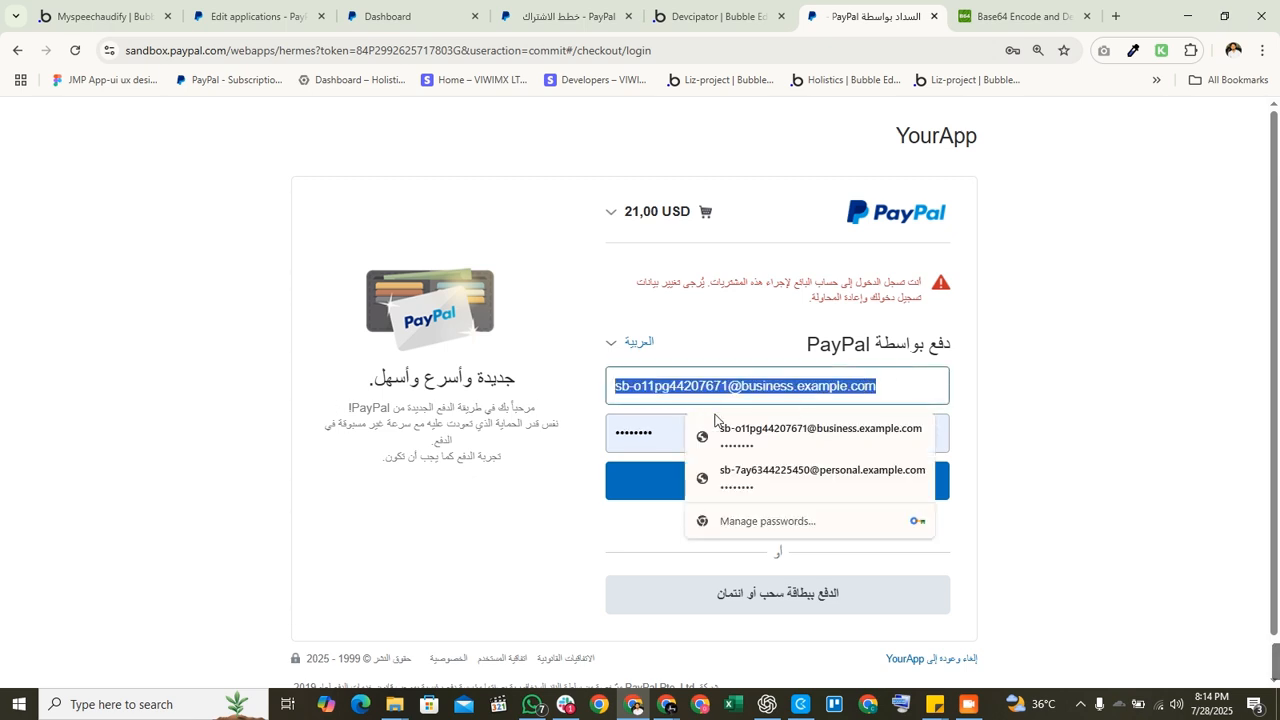
left_click(516, 461)
left_click_drag(908, 387, 613, 393)
left_click(850, 478)
triple_click(880, 387)
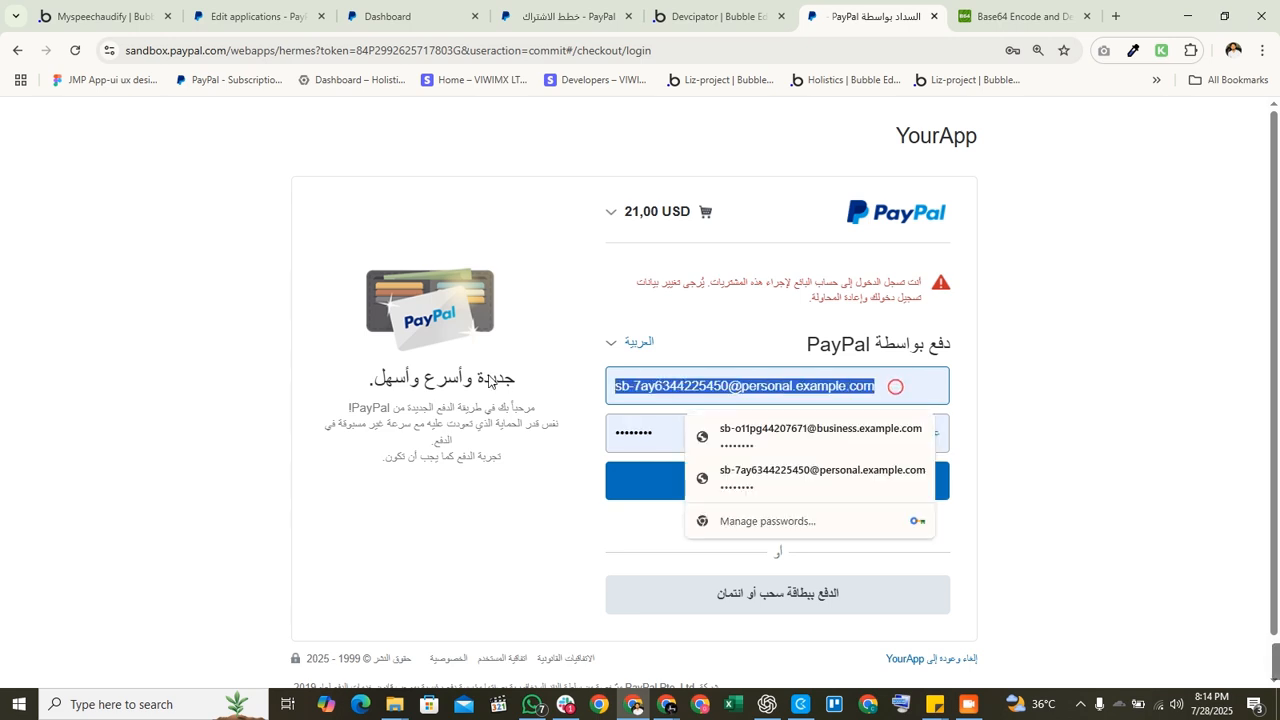
left_click(737, 471)
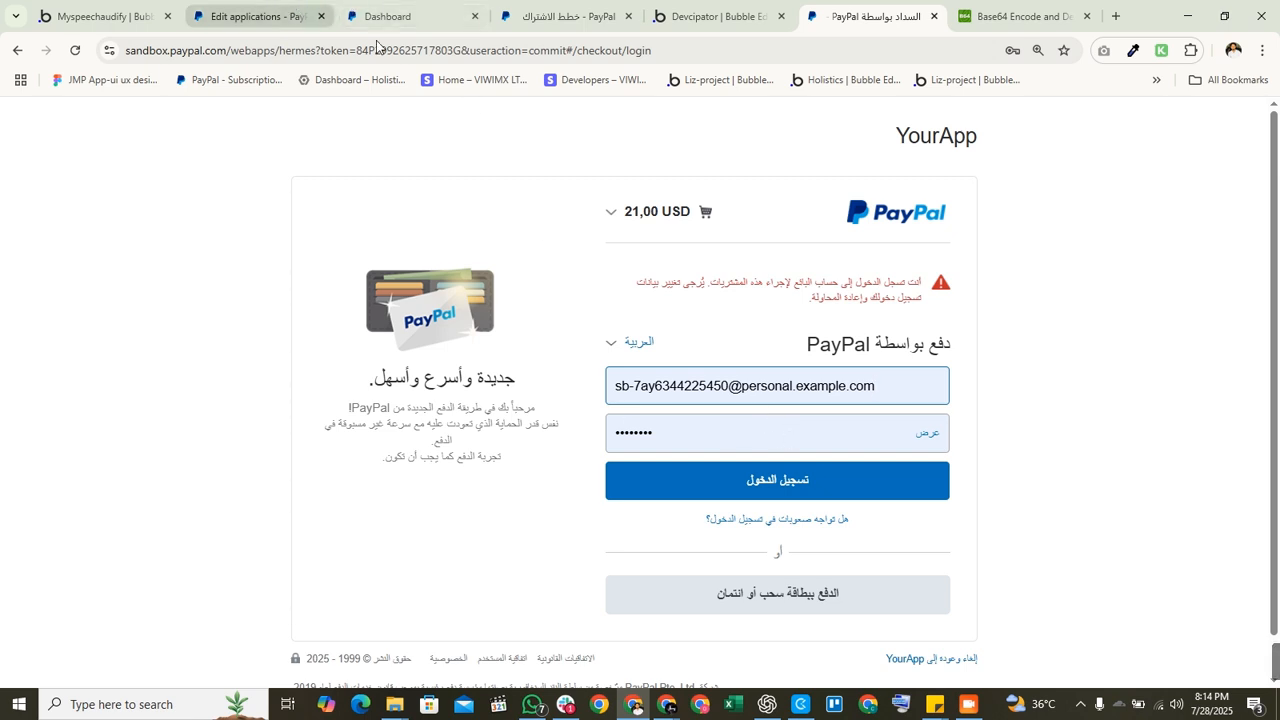
left_click(262, 7)
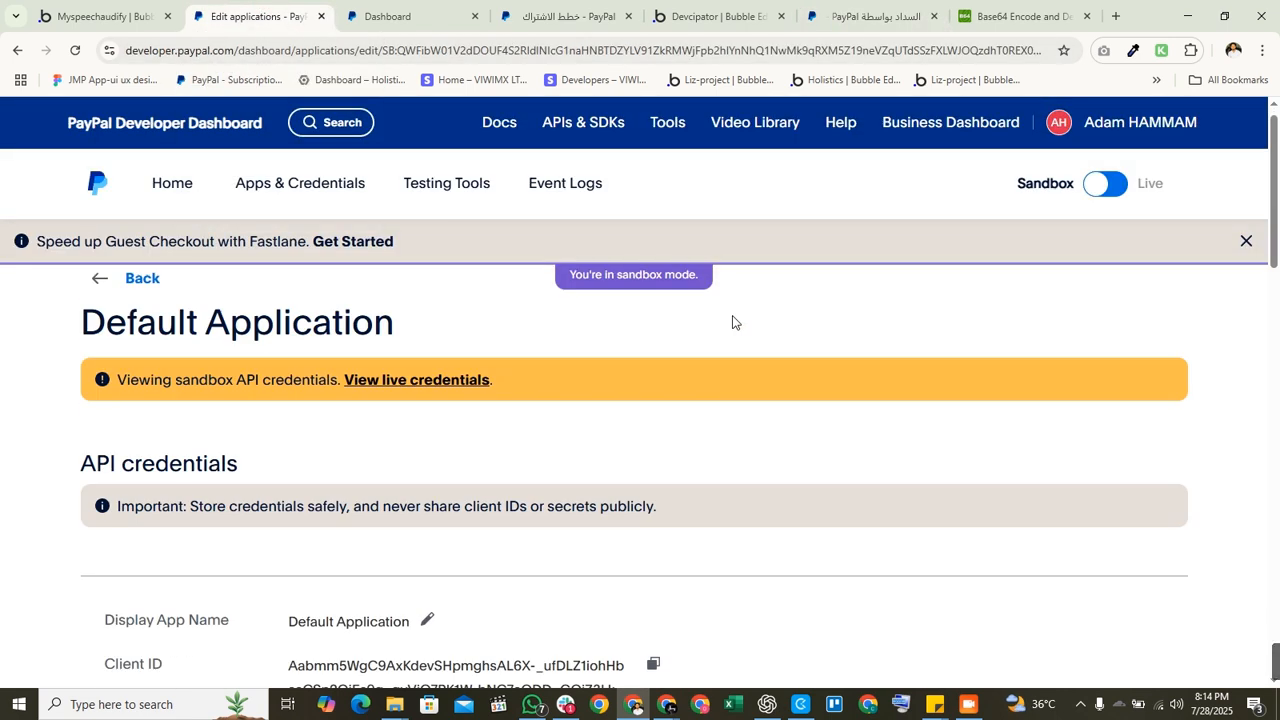
left_click(370, 5)
scroll(408, 442, "down", 2)
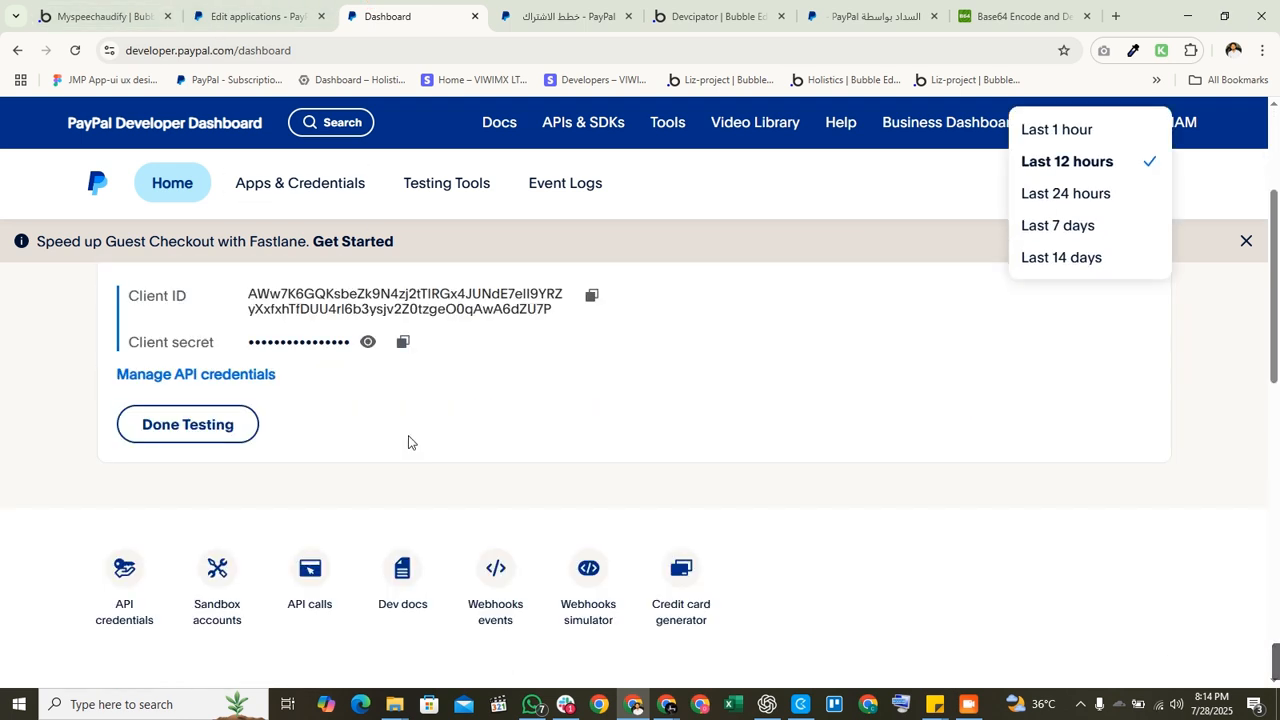
scroll(408, 442, "up", 2)
left_click(262, 16)
scroll(464, 504, "down", 2)
scroll(465, 500, "down", 2)
scroll(466, 494, "up", 1)
scroll(508, 439, "down", 3)
scroll(508, 439, "down", 7)
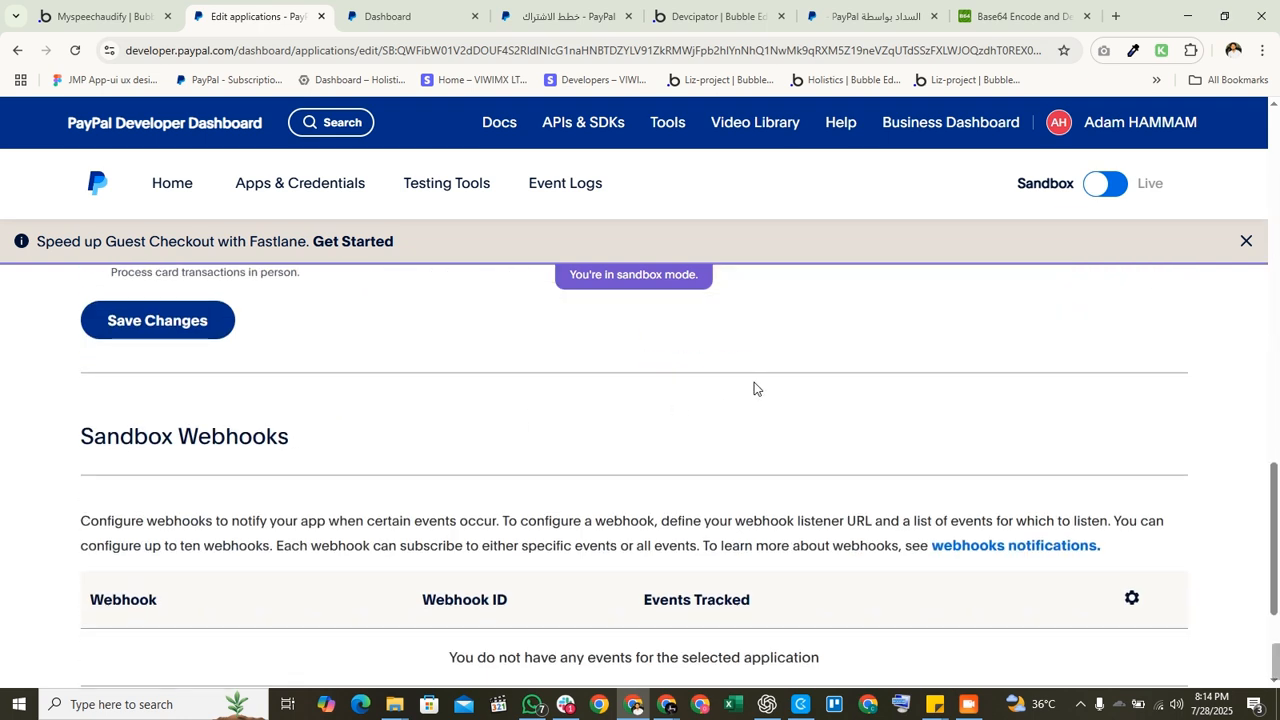
scroll(289, 366, "up", 10)
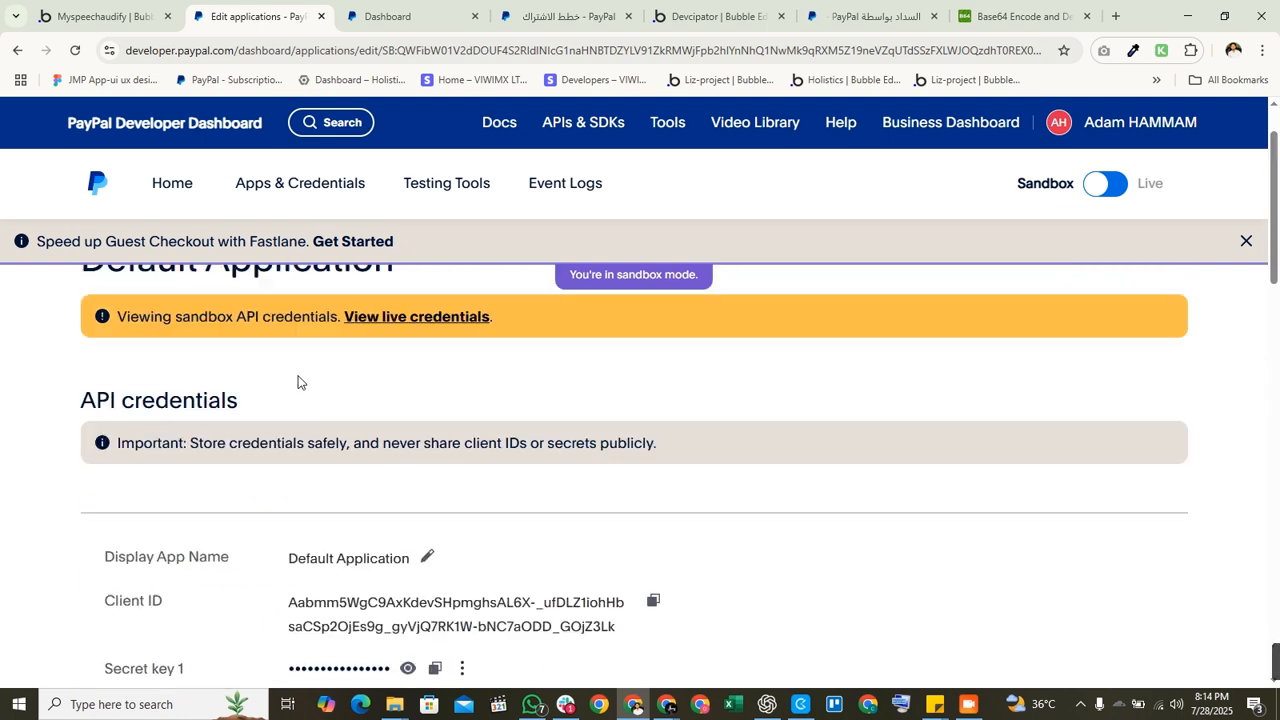
scroll(400, 560, "down", 5)
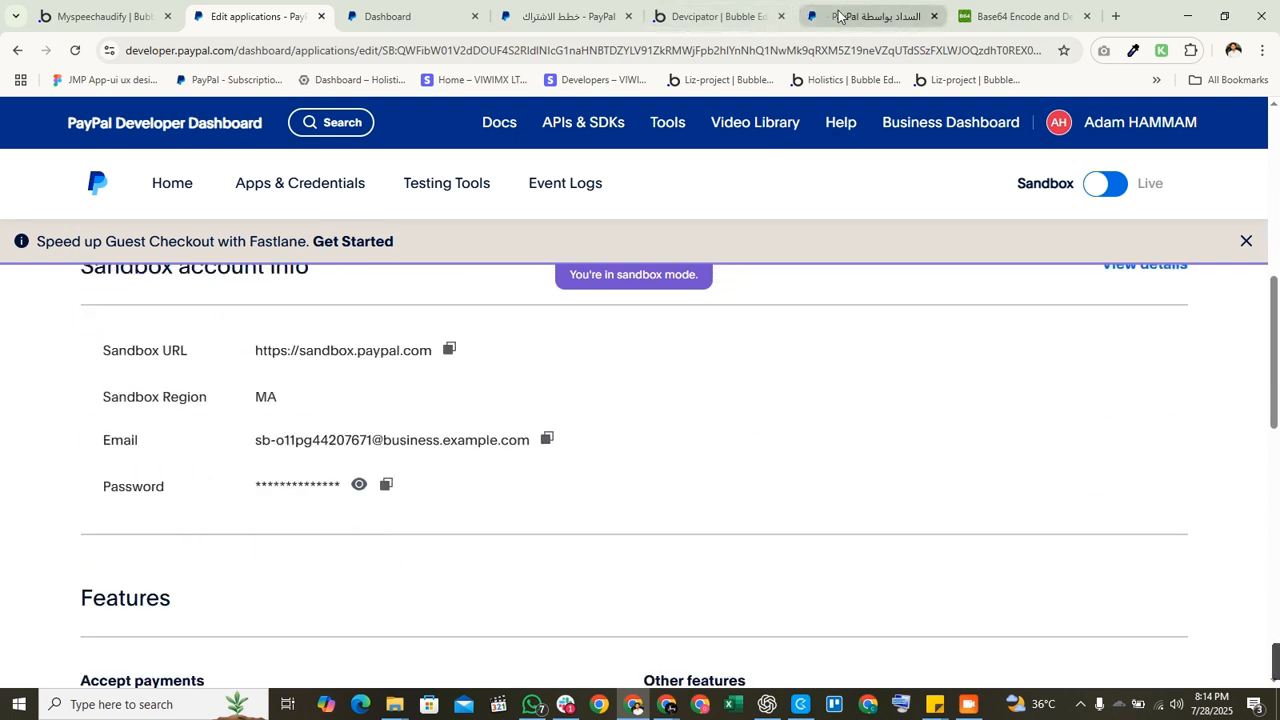
left_click(728, 14)
Step: Log in with the personal sandbox account and agree to the 21,00 USD subscription
left_click(850, 16)
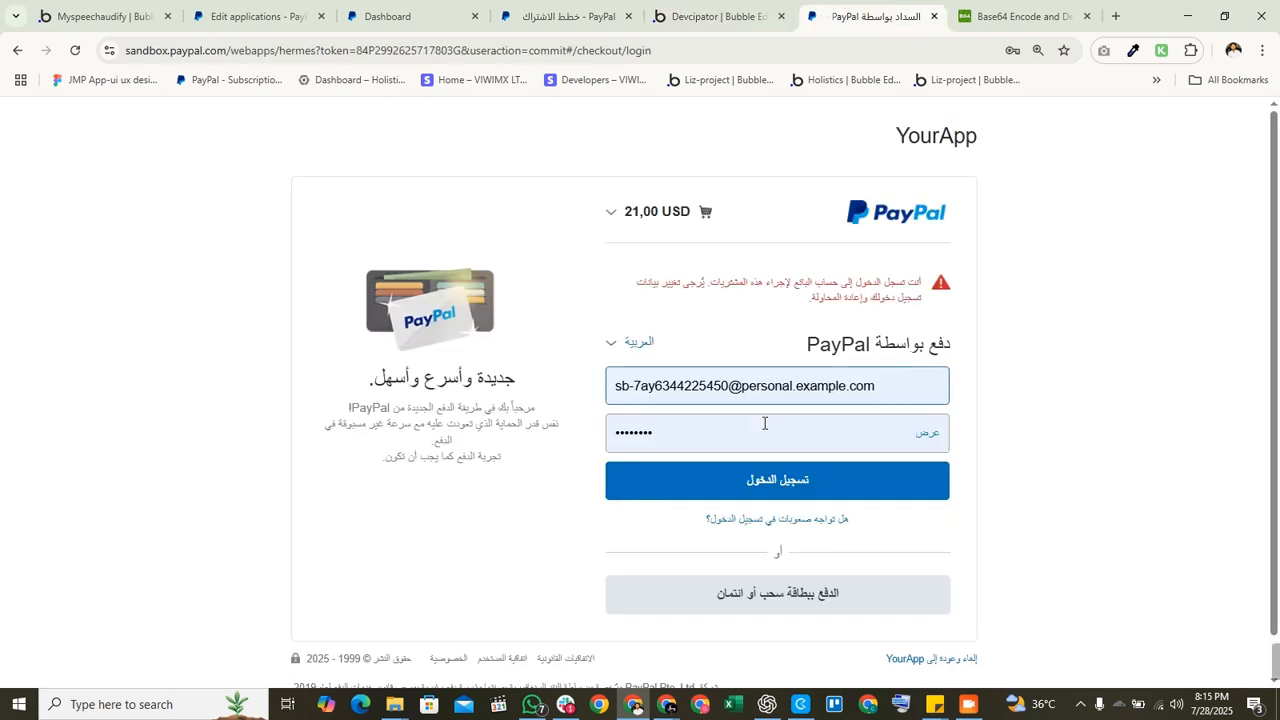
left_click(756, 483)
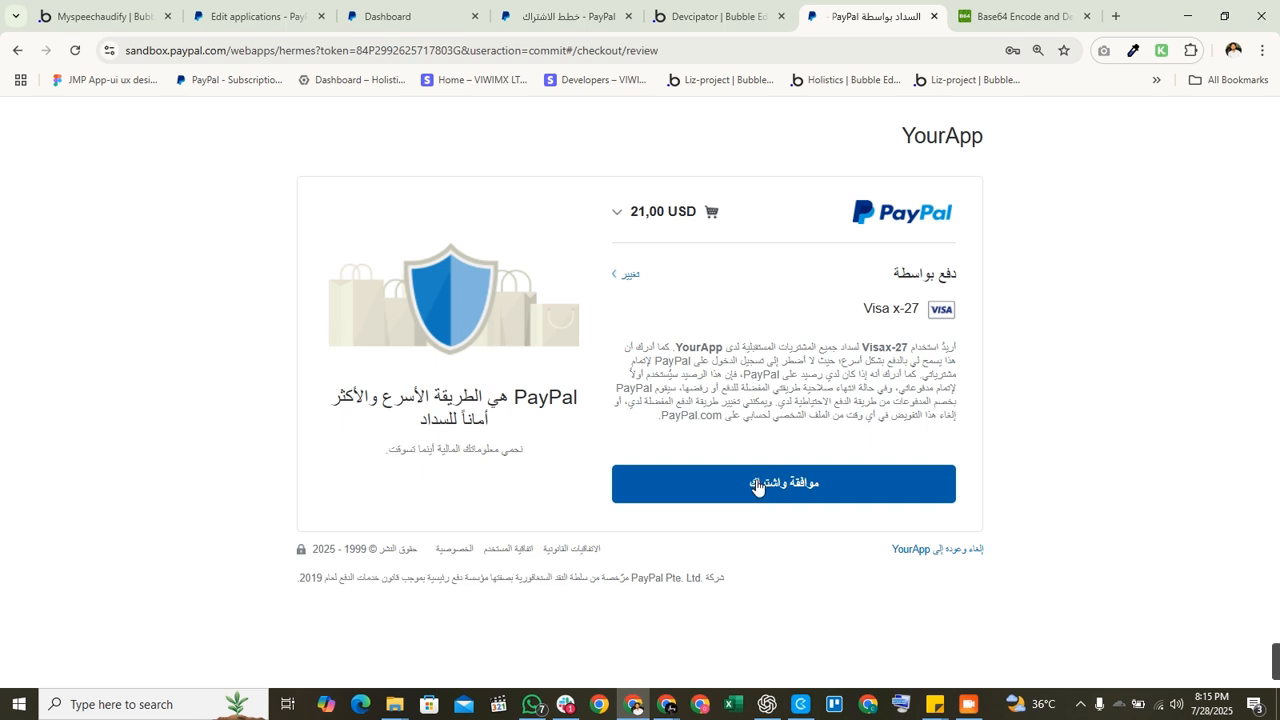
left_click(767, 495)
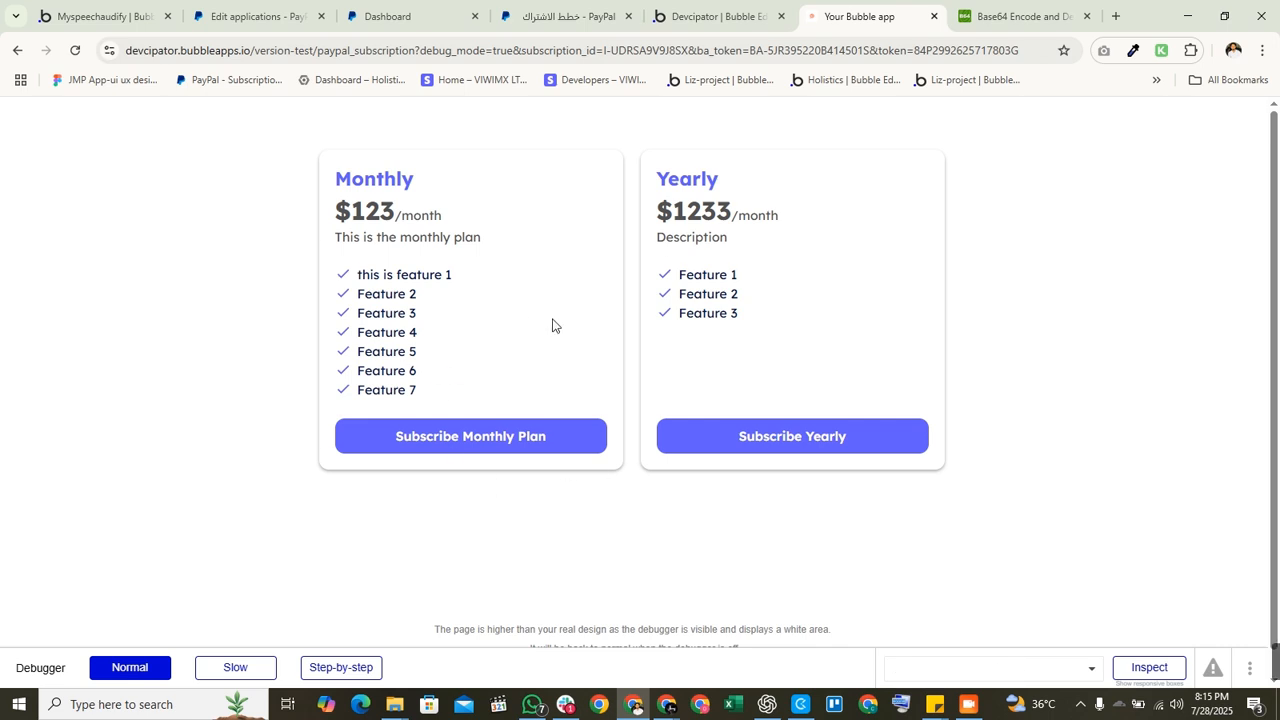
Step: Examine the subscription ID and token parameters in the preview's return URL
left_click_drag(318, 53, 1027, 51)
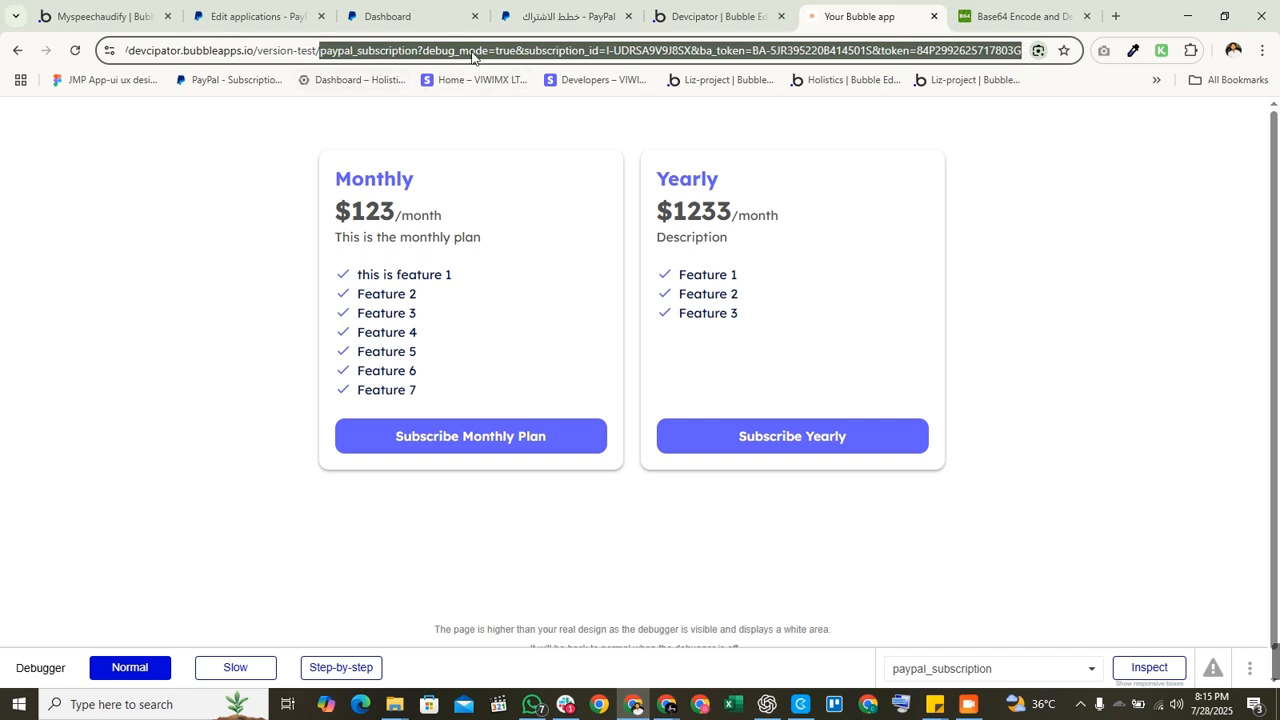
left_click(638, 52)
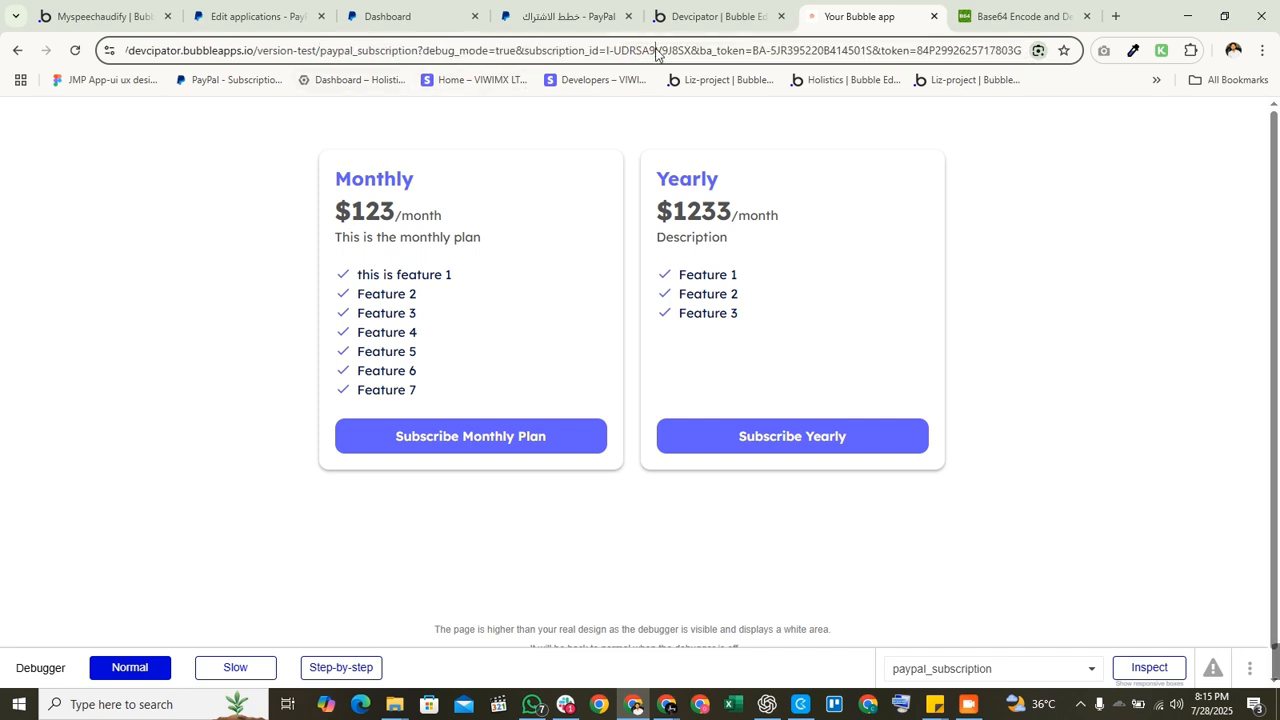
double_click(656, 52)
left_click_drag(606, 52, 695, 55)
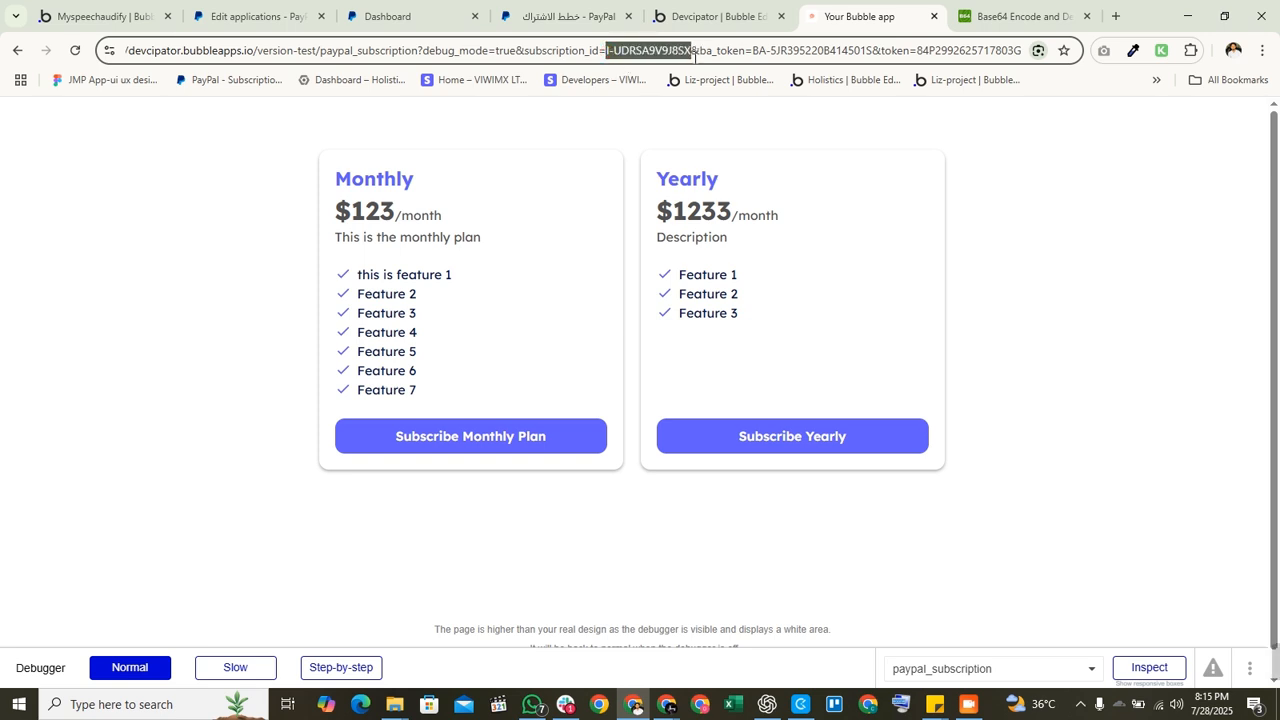
left_click(786, 55)
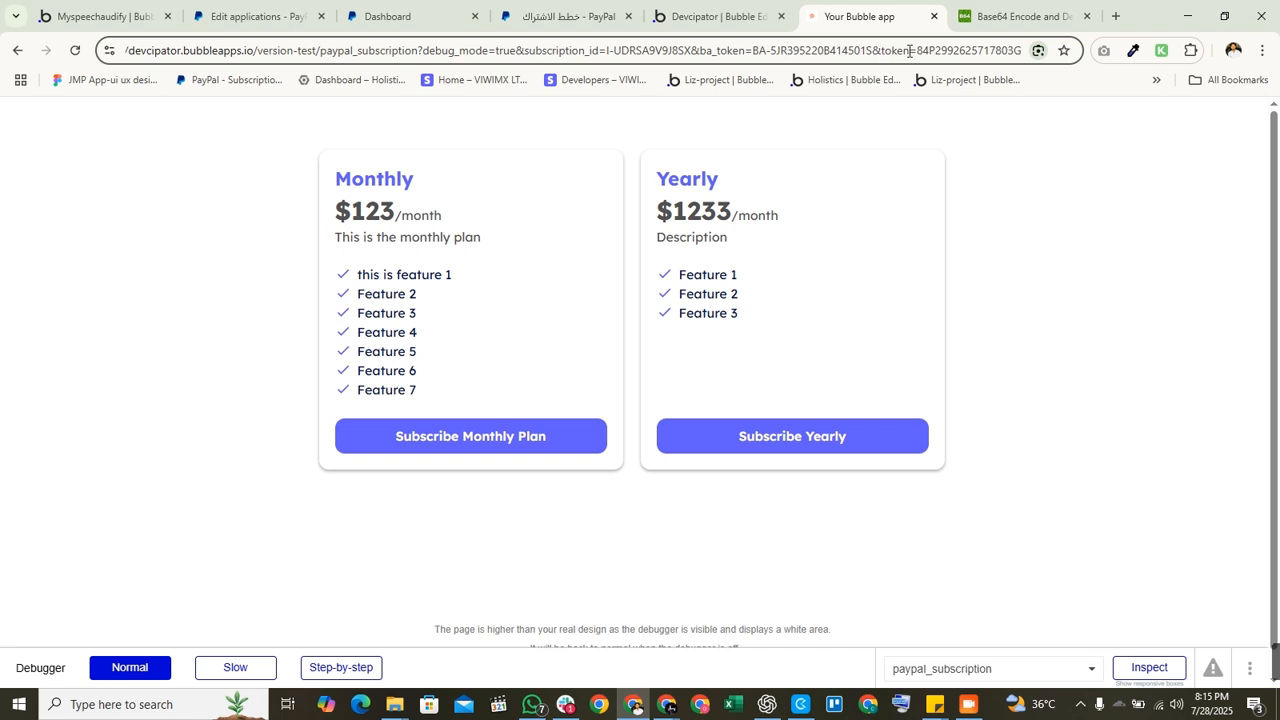
left_click_drag(915, 50, 1081, 50)
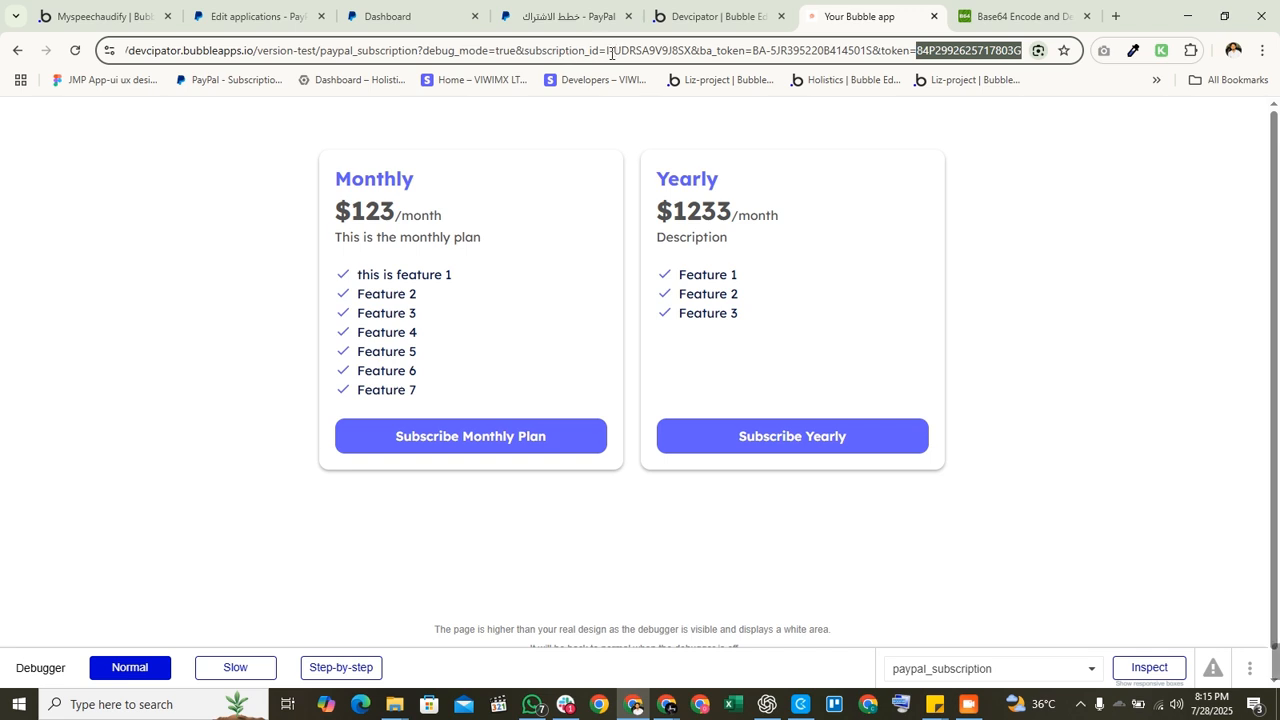
left_click_drag(601, 50, 677, 50)
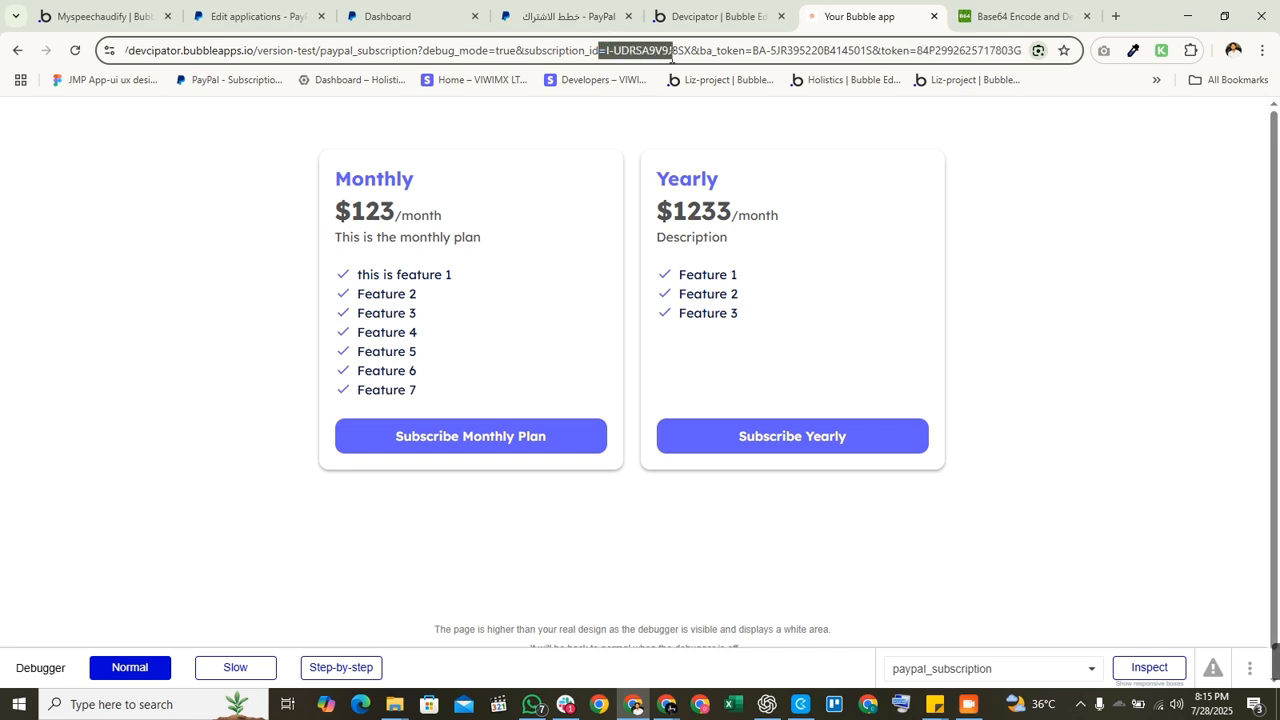
left_click(503, 206)
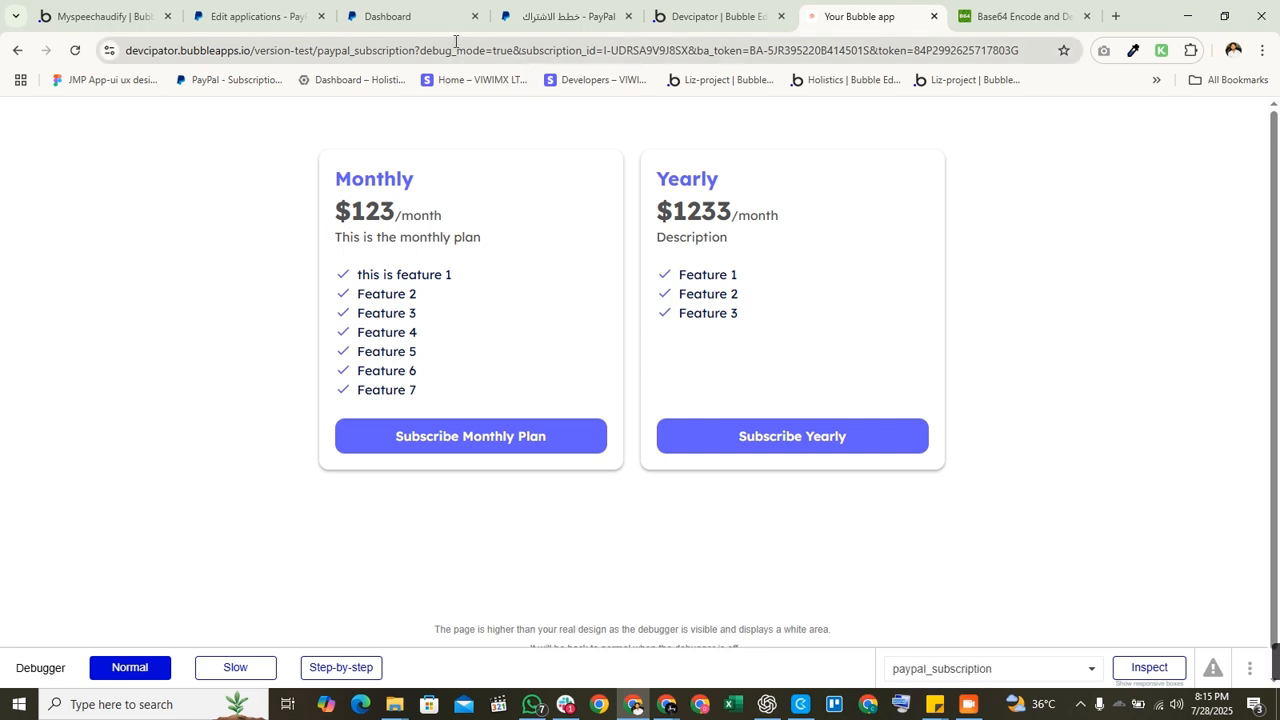
Step: Recheck the URL parameters, then return to the Bubble Editor's paypal_subscription workflows
left_click(672, 46)
left_click_drag(1025, 50, 451, 91)
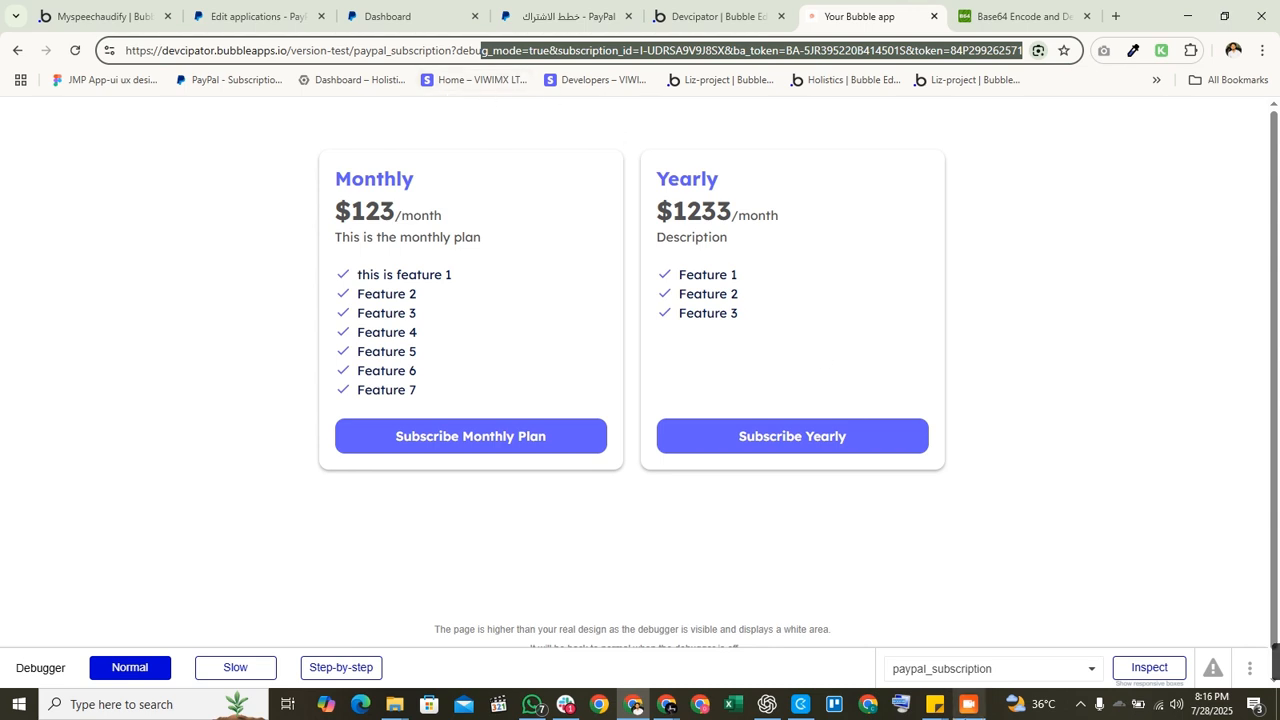
left_click(968, 705)
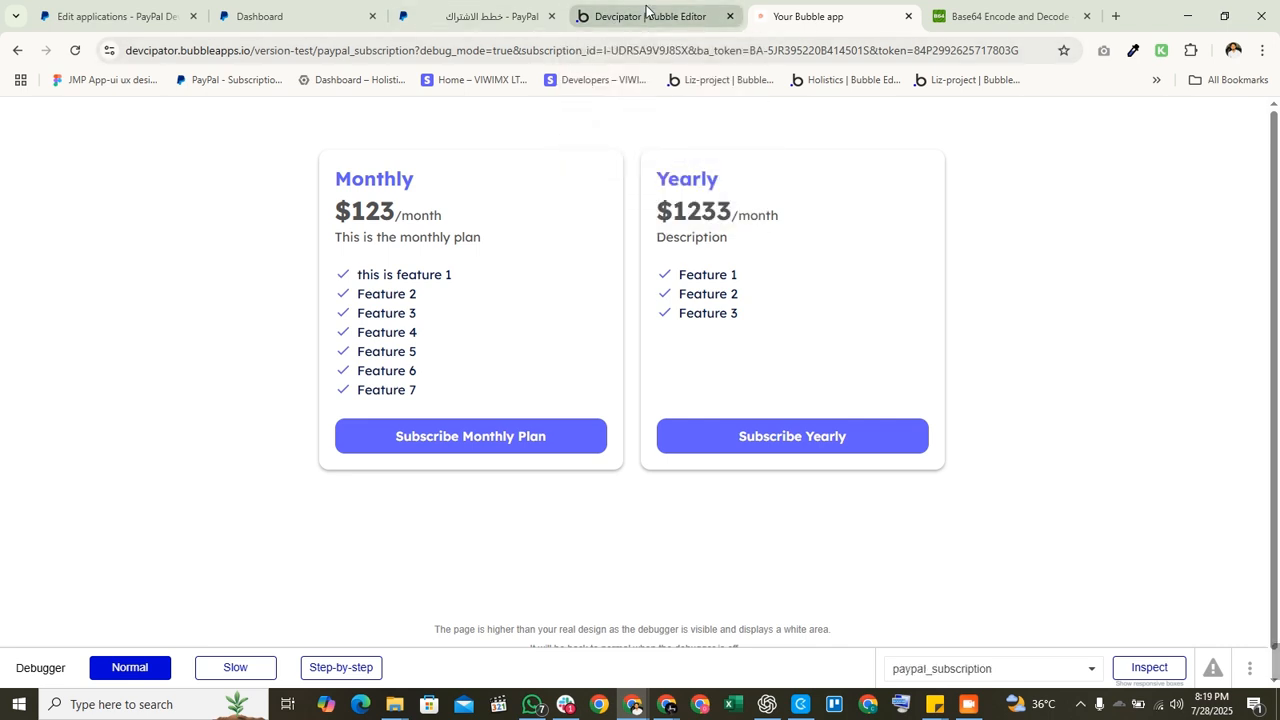
left_click(612, 12)
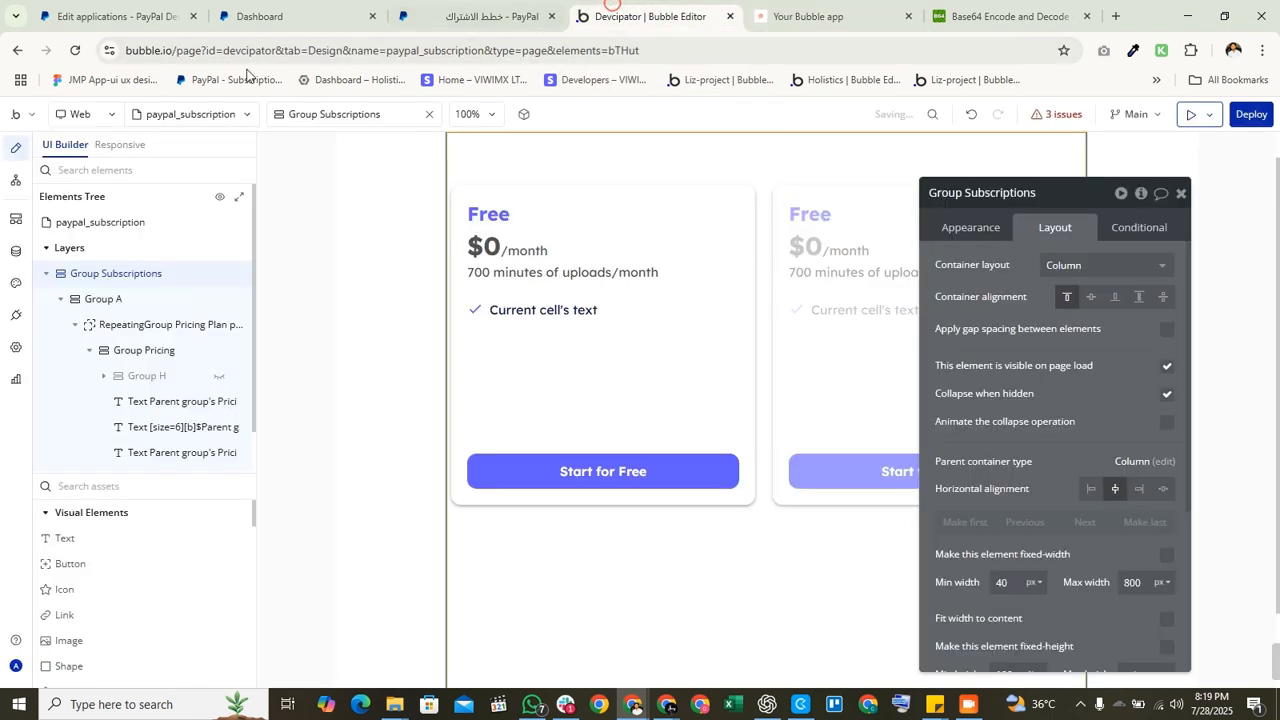
left_click(14, 180)
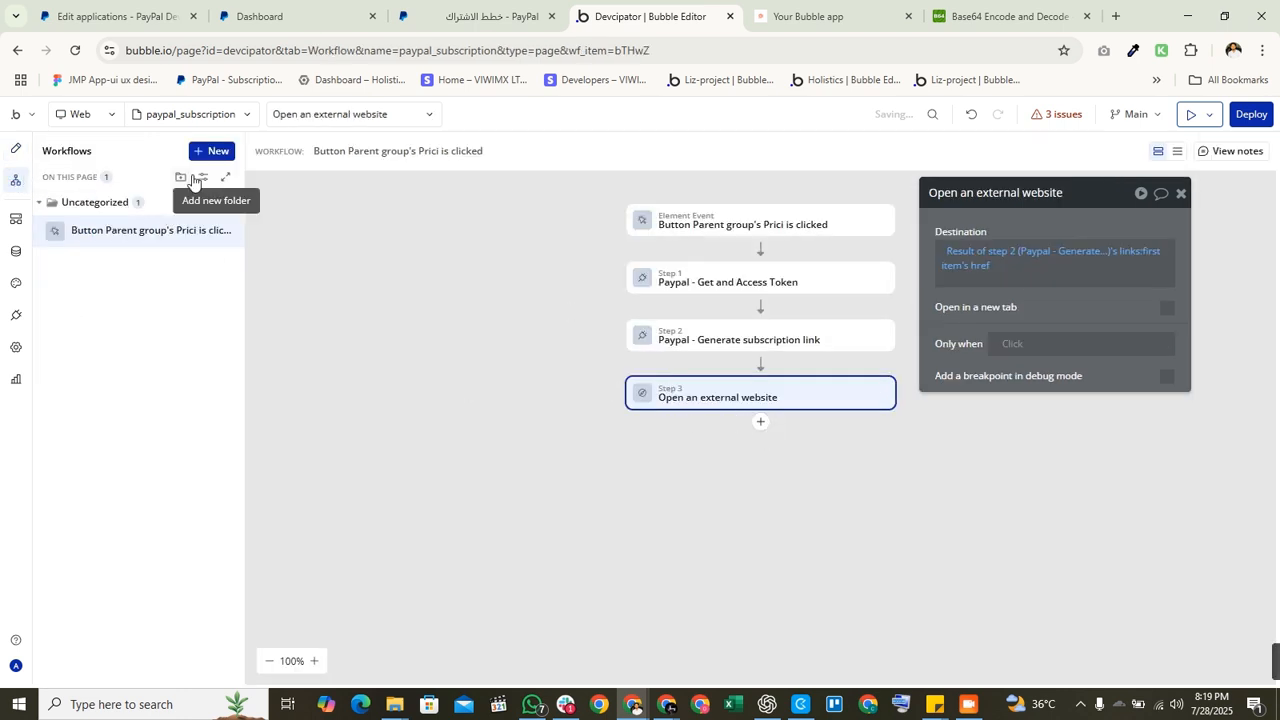
Step: Create a 'Do when condition is true' workflow set to run Every time
left_click(216, 151)
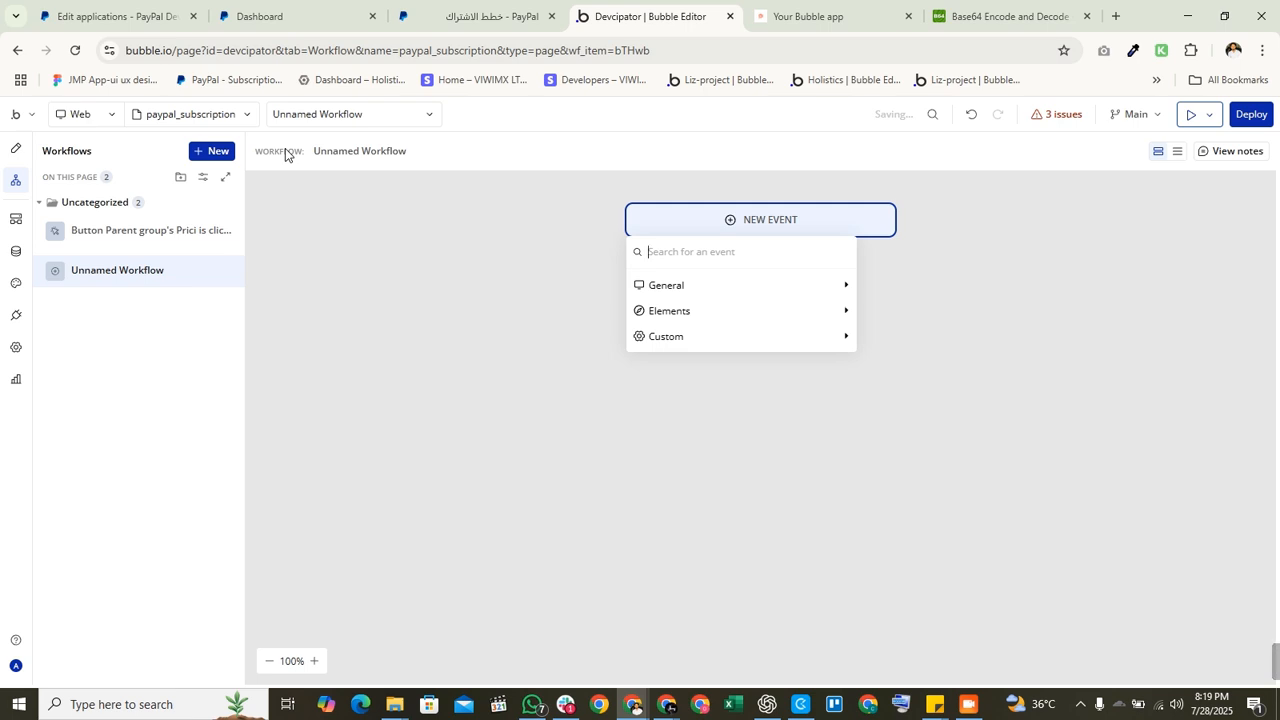
type("onl")
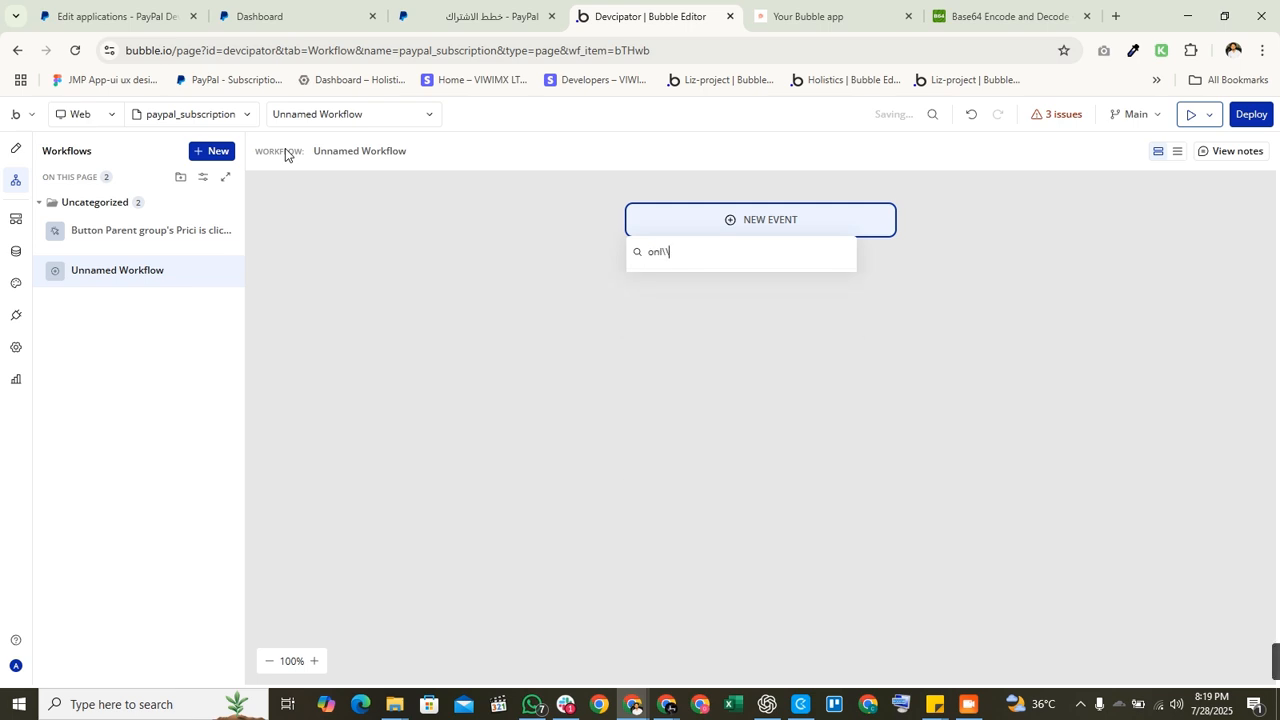
type("\\")
key("BackSpace")
key("BackSpace")
key("BackSpace")
key("BackSpace")
type("do")
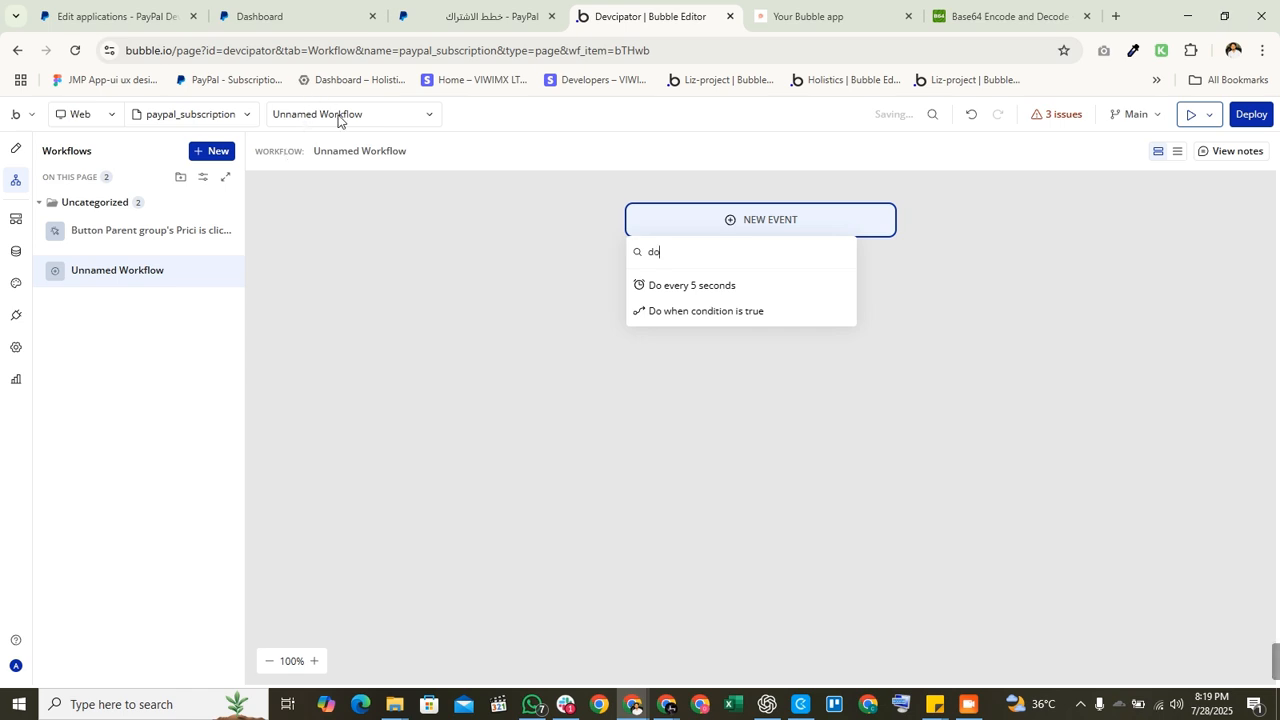
left_click(693, 310)
left_click(1068, 238)
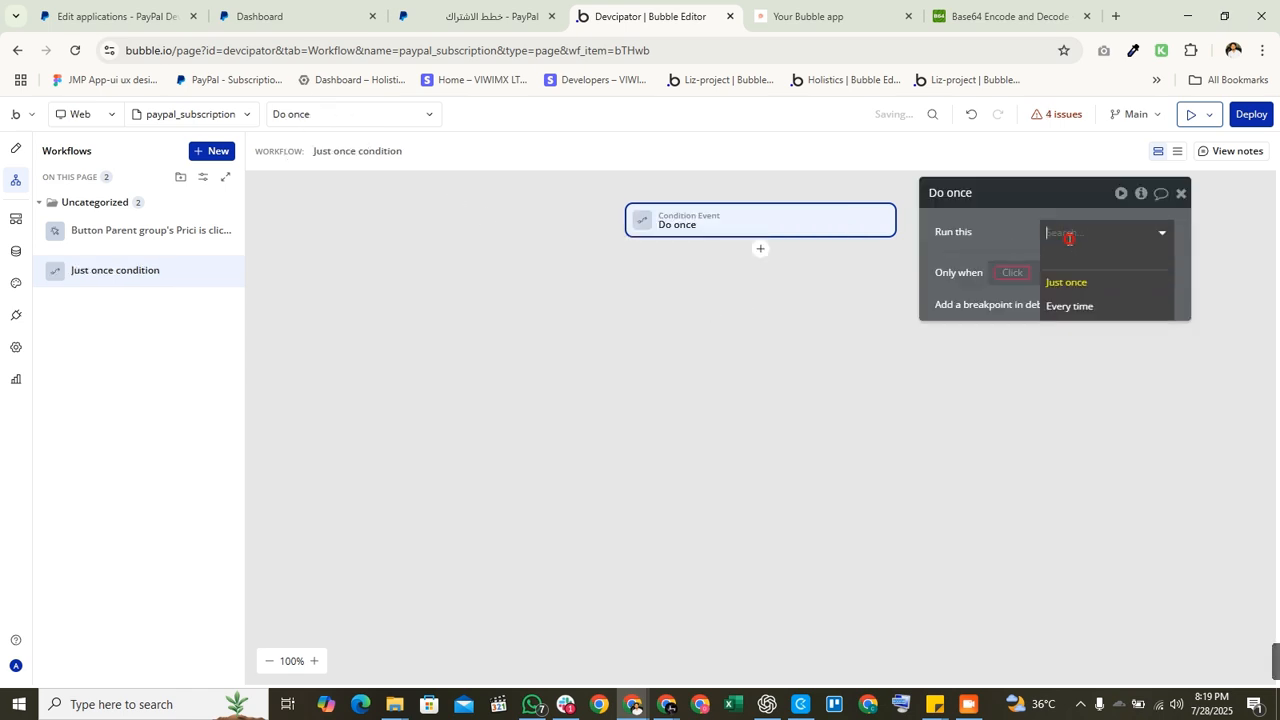
left_click(1065, 306)
Step: Set the Only when condition to Get data from page URL is not empty
left_click(1015, 273)
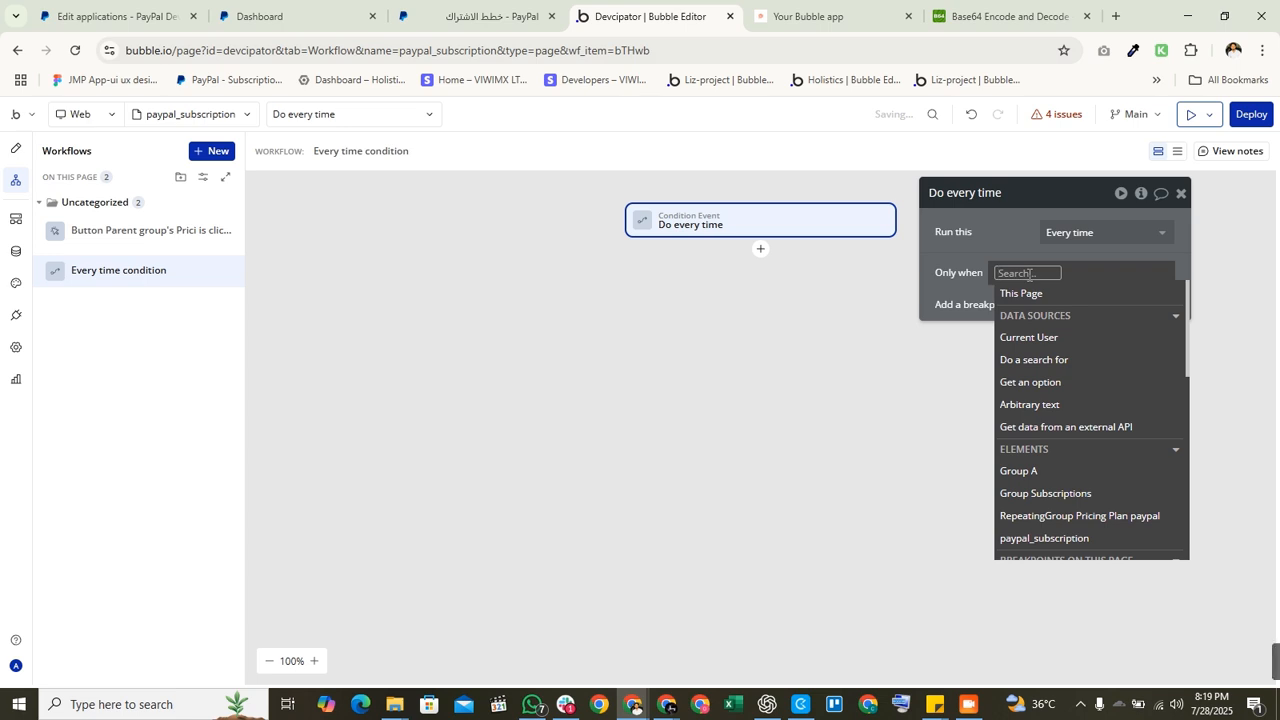
type("get")
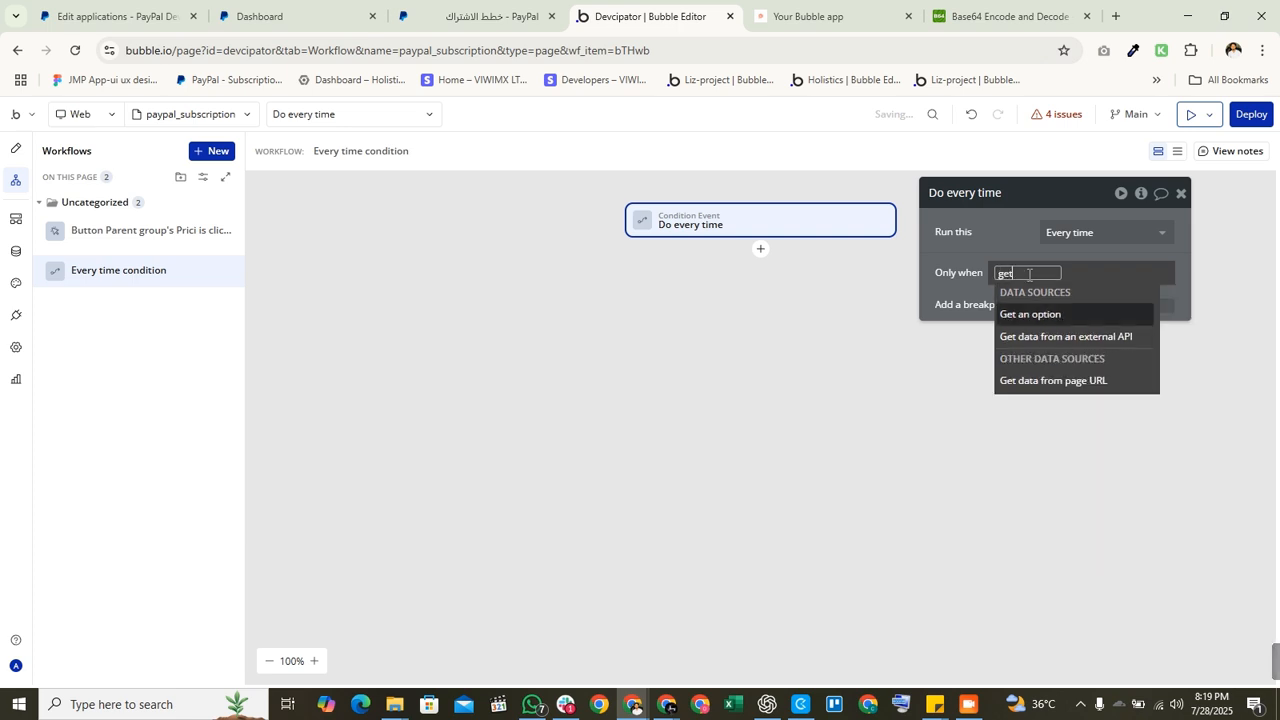
key("Down")
key("Down")
key("Return")
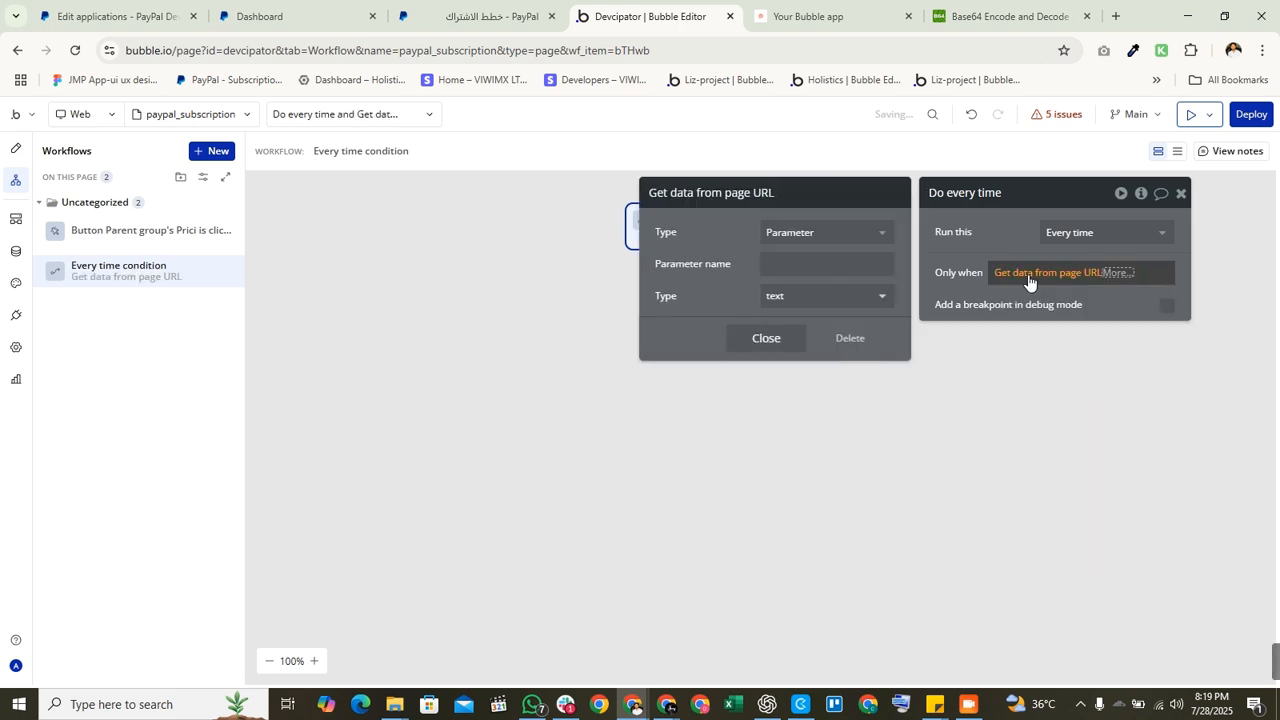
left_click(1118, 273)
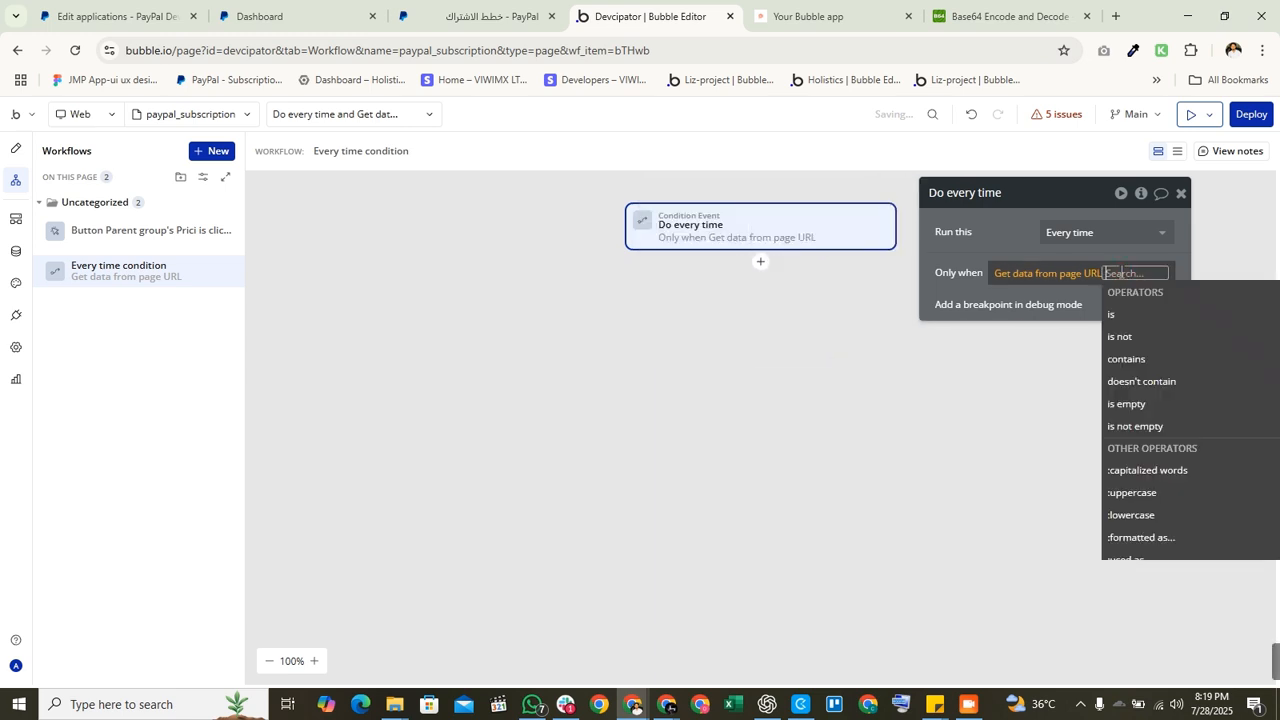
type("no")
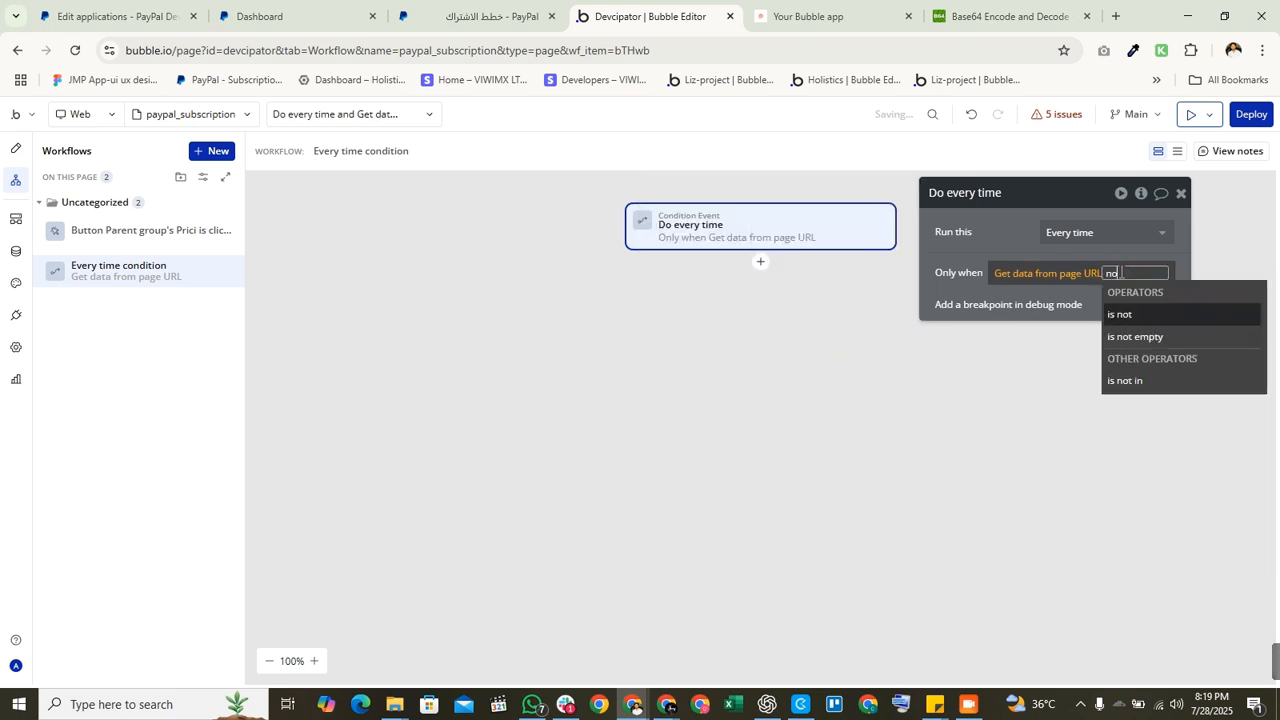
key("Down")
key("Return")
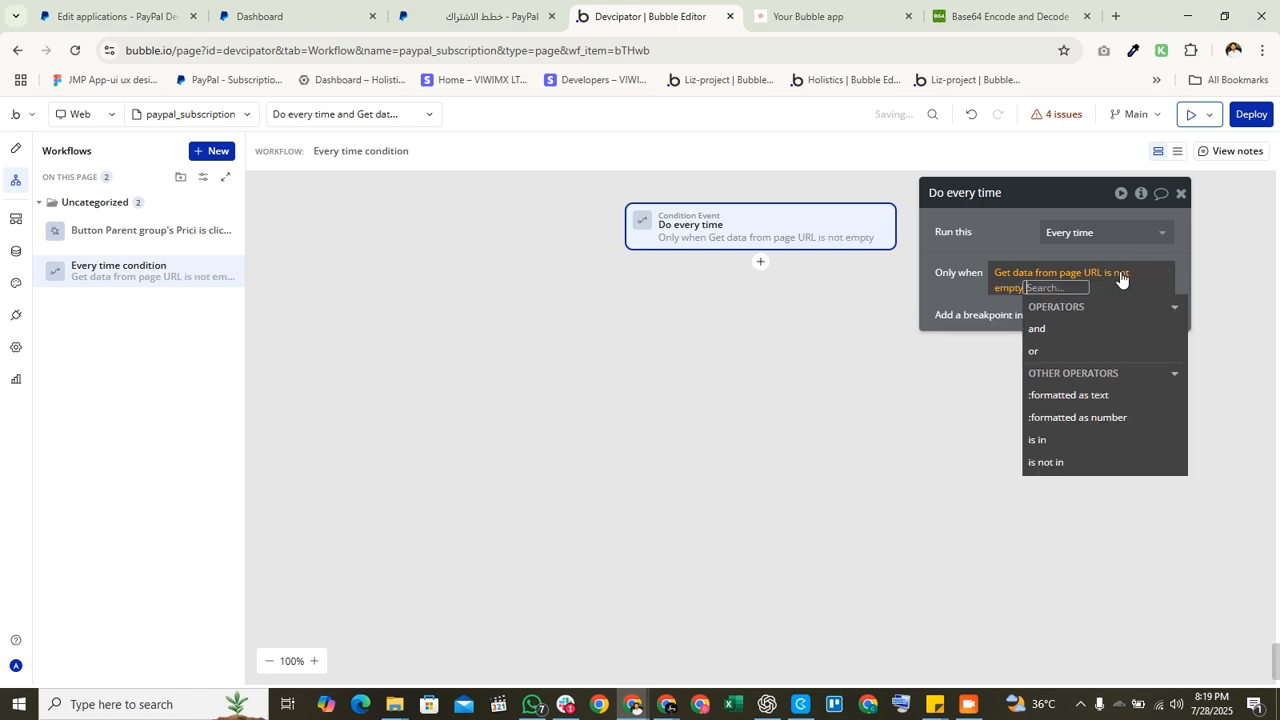
left_click(1031, 252)
left_click(1034, 280)
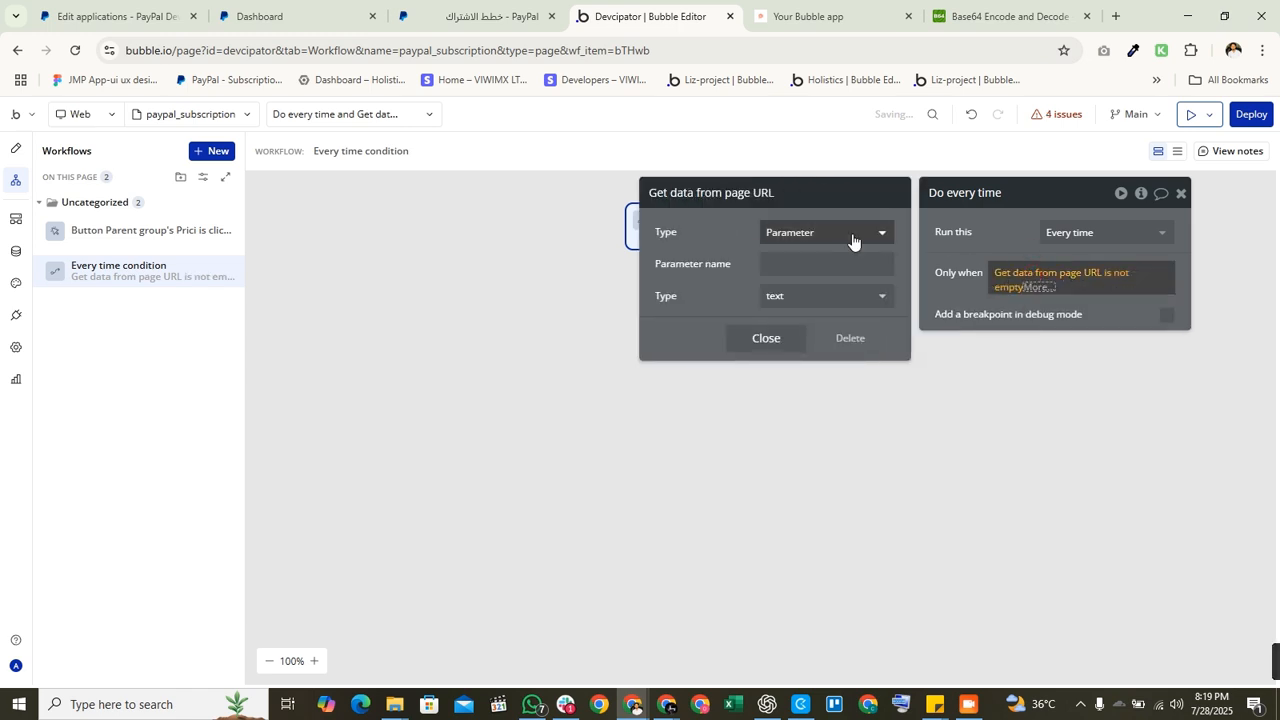
Step: Copy subscription_id from the app's URL and paste it as the URL parameter name
left_click(806, 22)
double_click(535, 50)
key("ctrl+c")
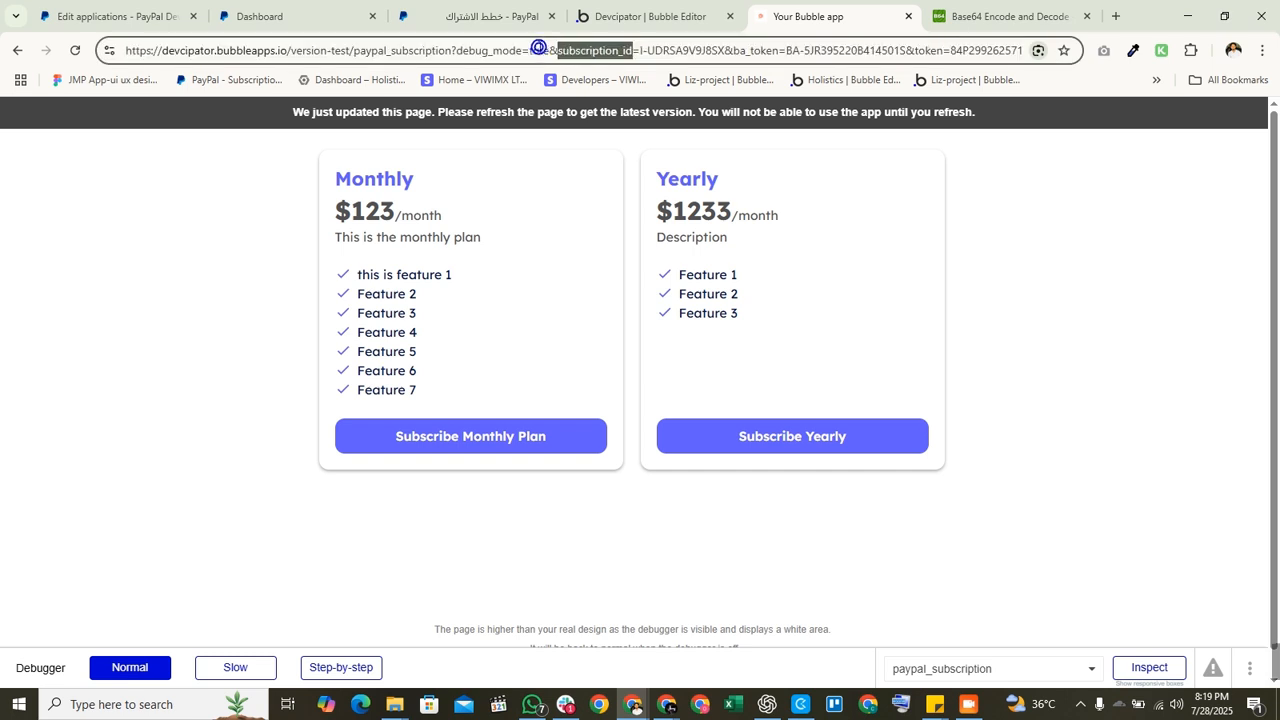
left_click(650, 16)
left_click(801, 270)
key("ctrl+v")
left_click(1006, 238)
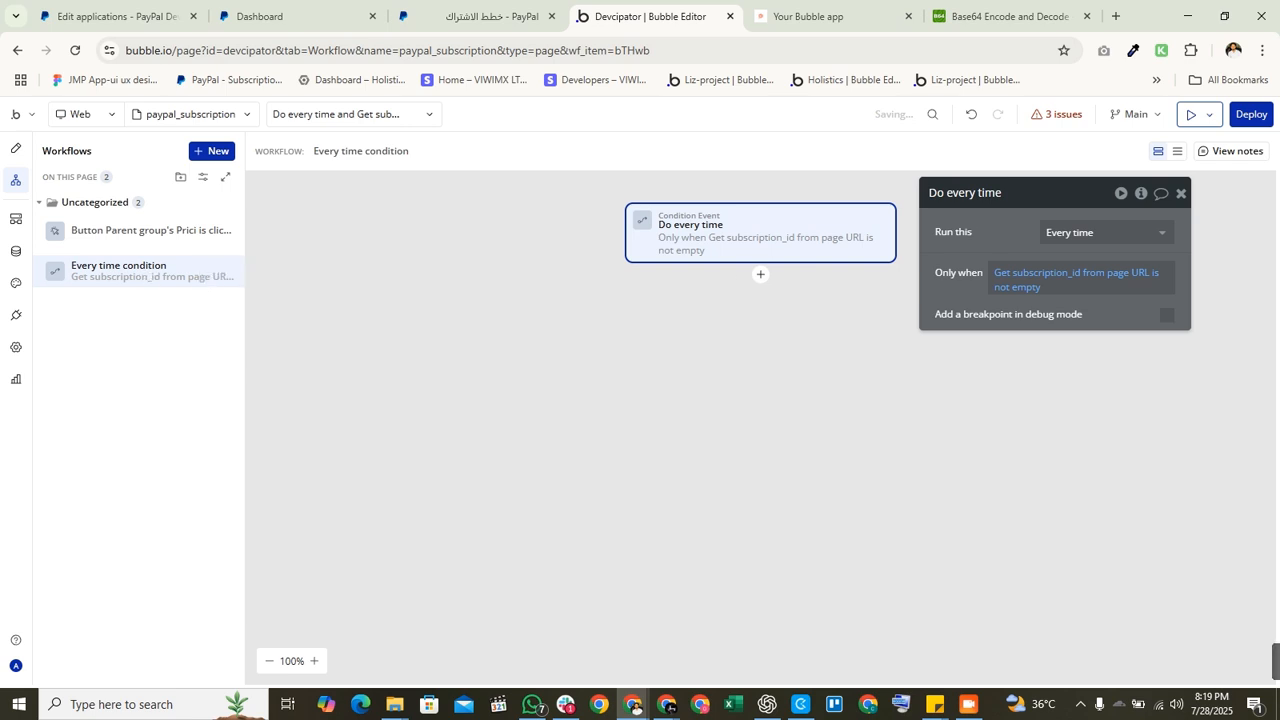
Step: Search 'get' and add Paypal - Get and Access Token as step 1 of the condition workflow
left_click(760, 274)
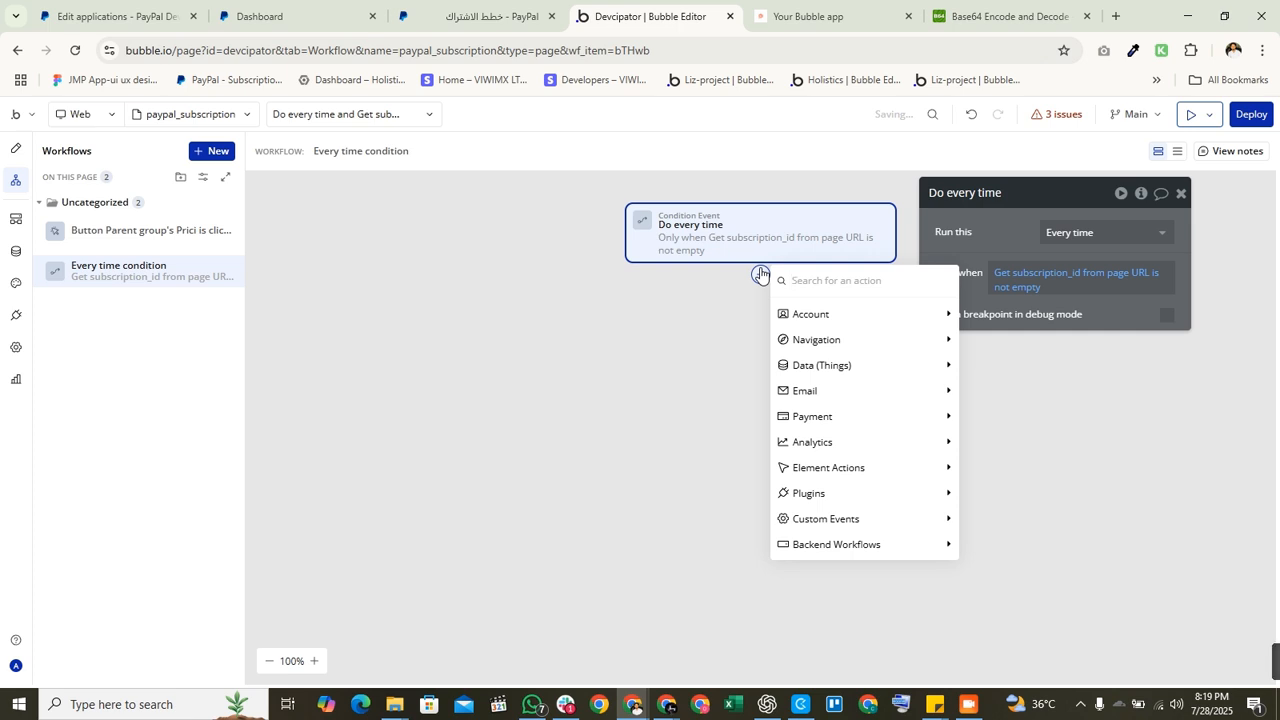
type("get")
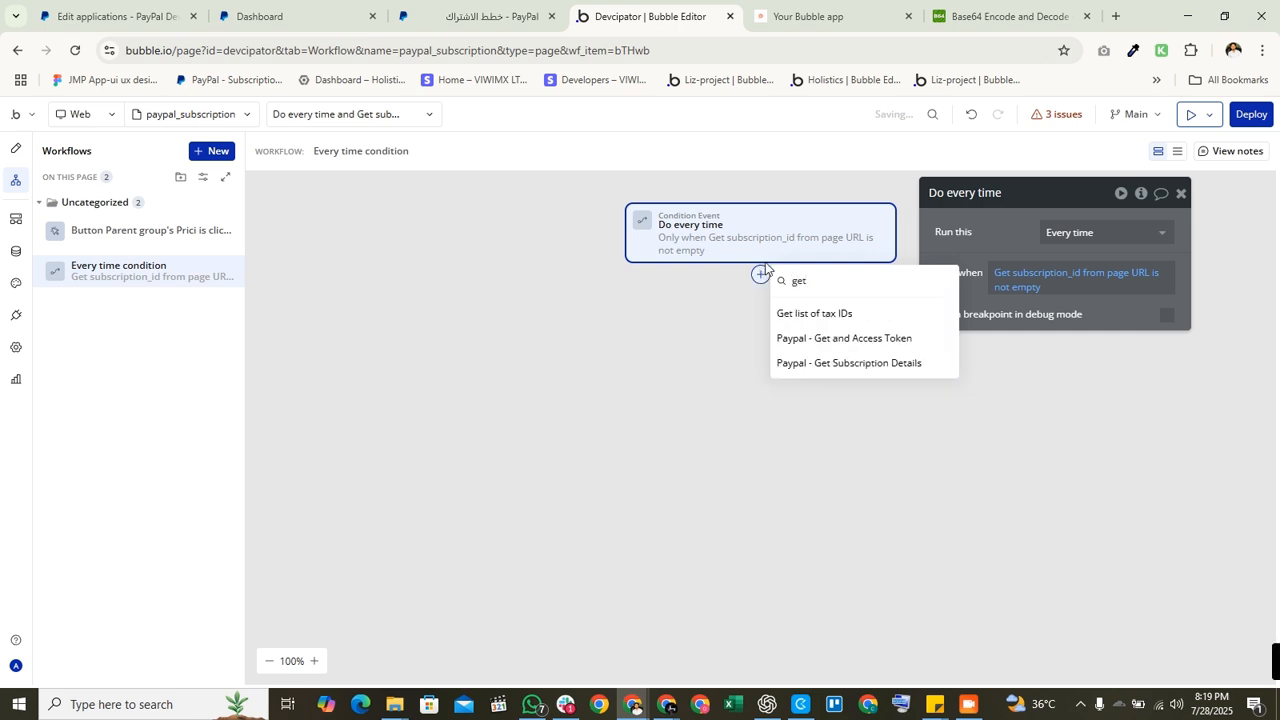
left_click(857, 342)
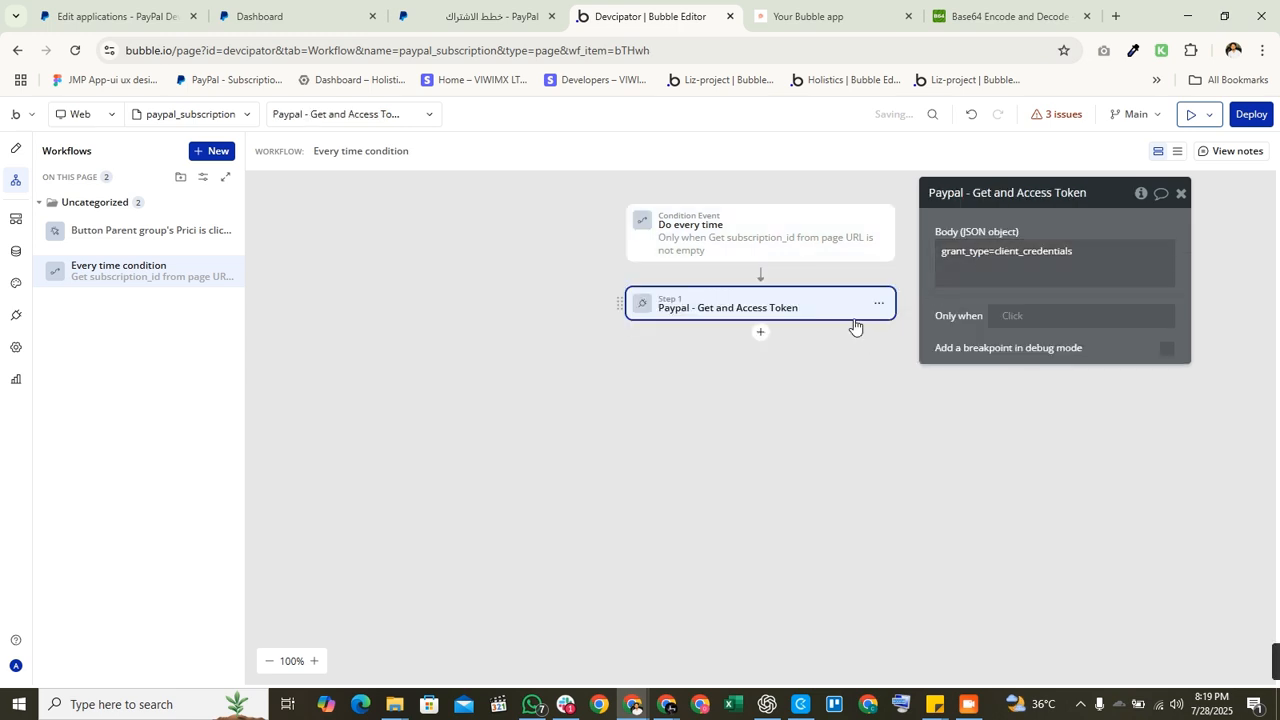
left_click(761, 332)
left_click(684, 432)
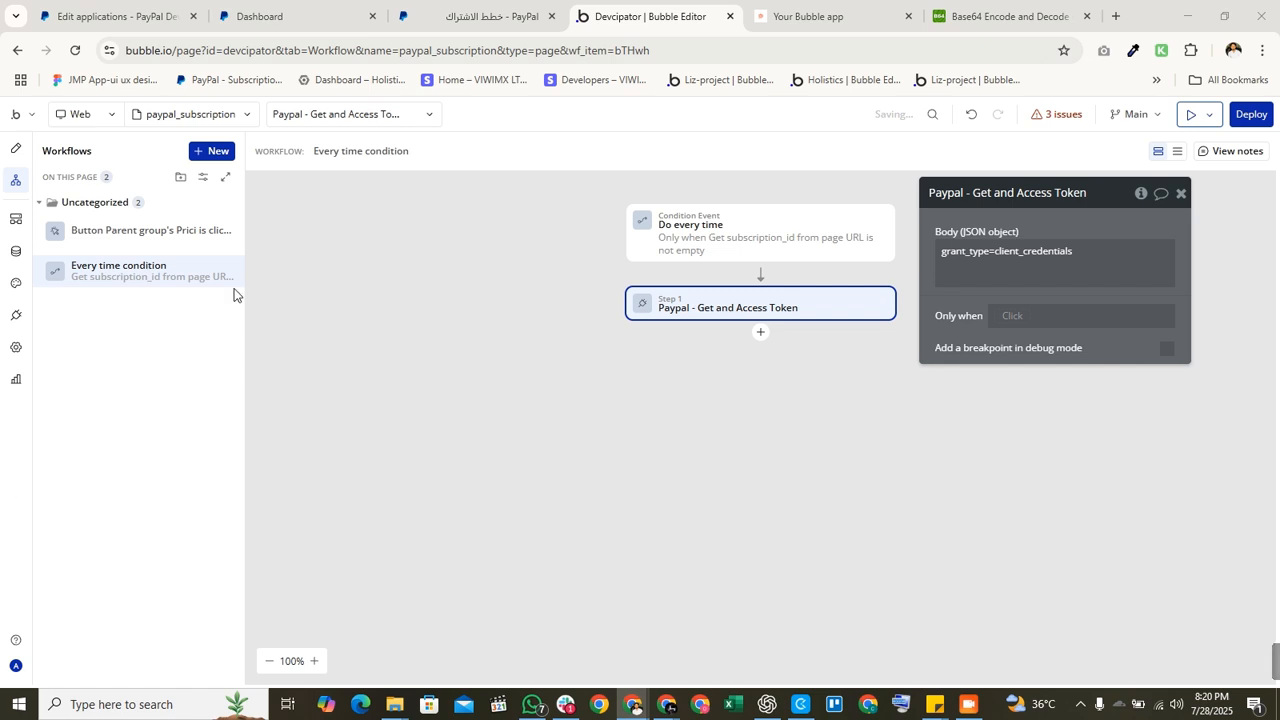
Step: Expand the Get Subscription Details API call in the plugin settings and review its request URL
left_click(9, 320)
scroll(717, 368, "down", 3)
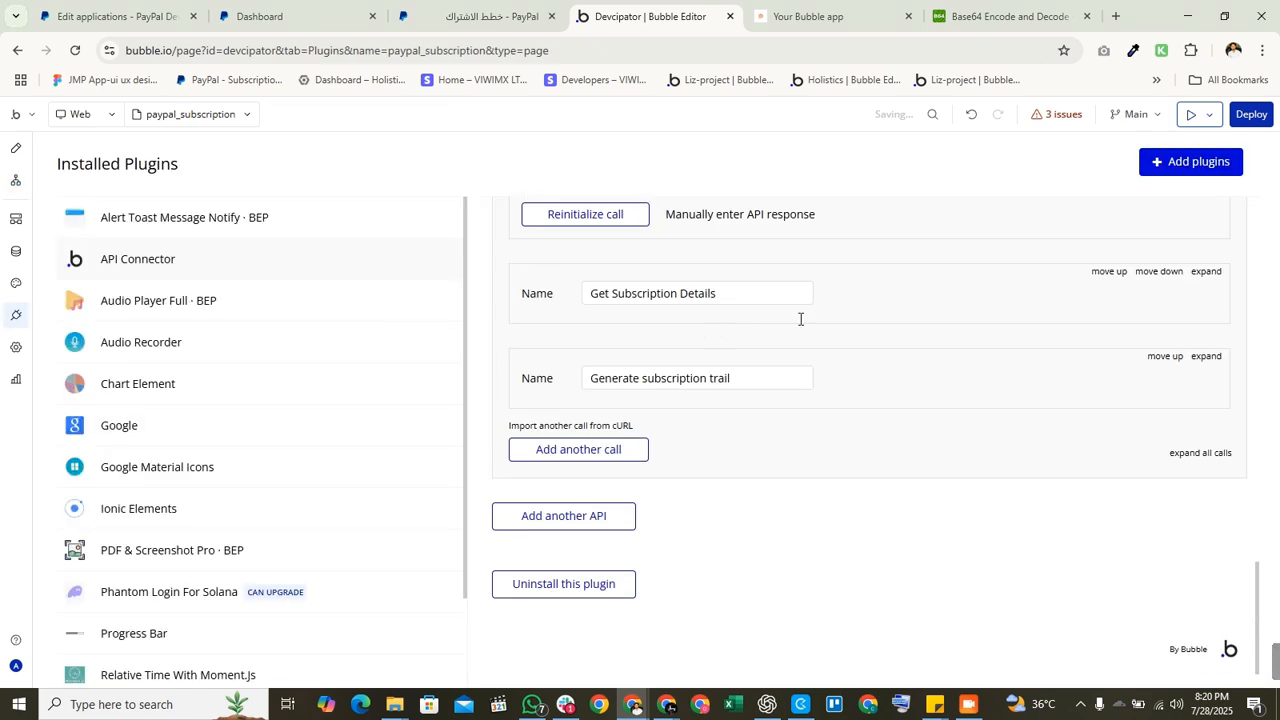
left_click_drag(712, 295, 552, 286)
left_click(943, 277)
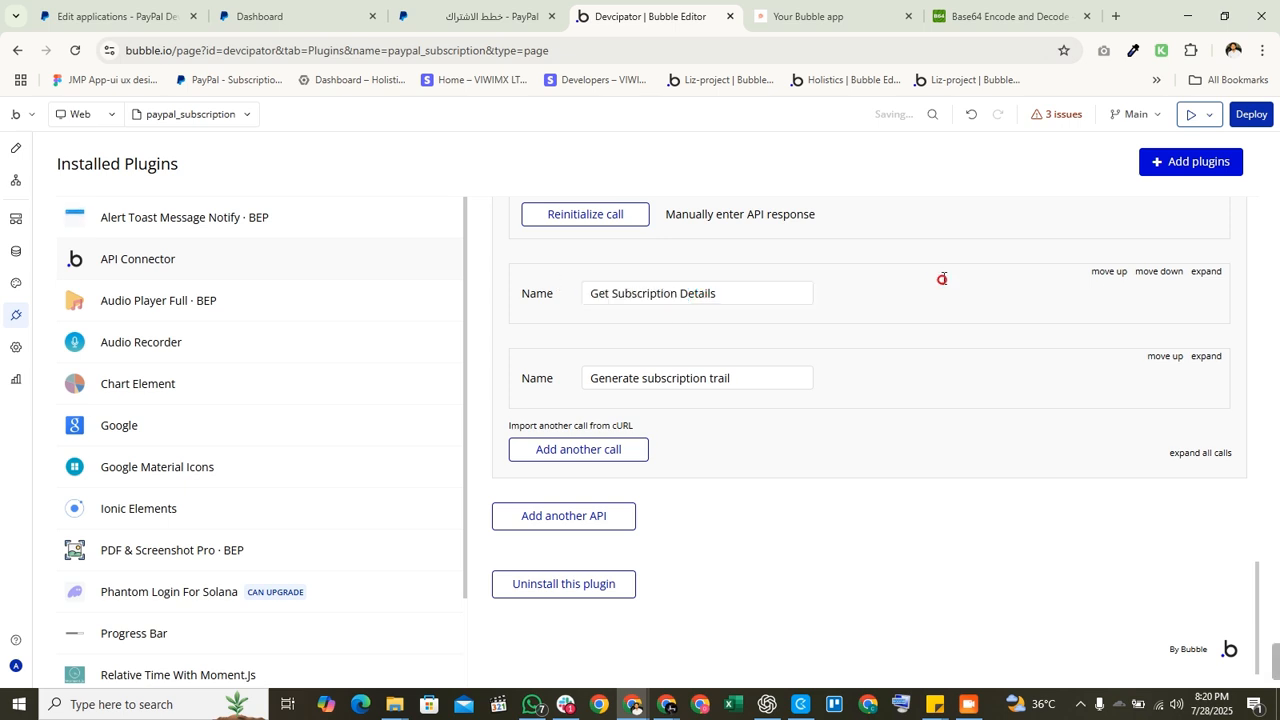
left_click(1203, 273)
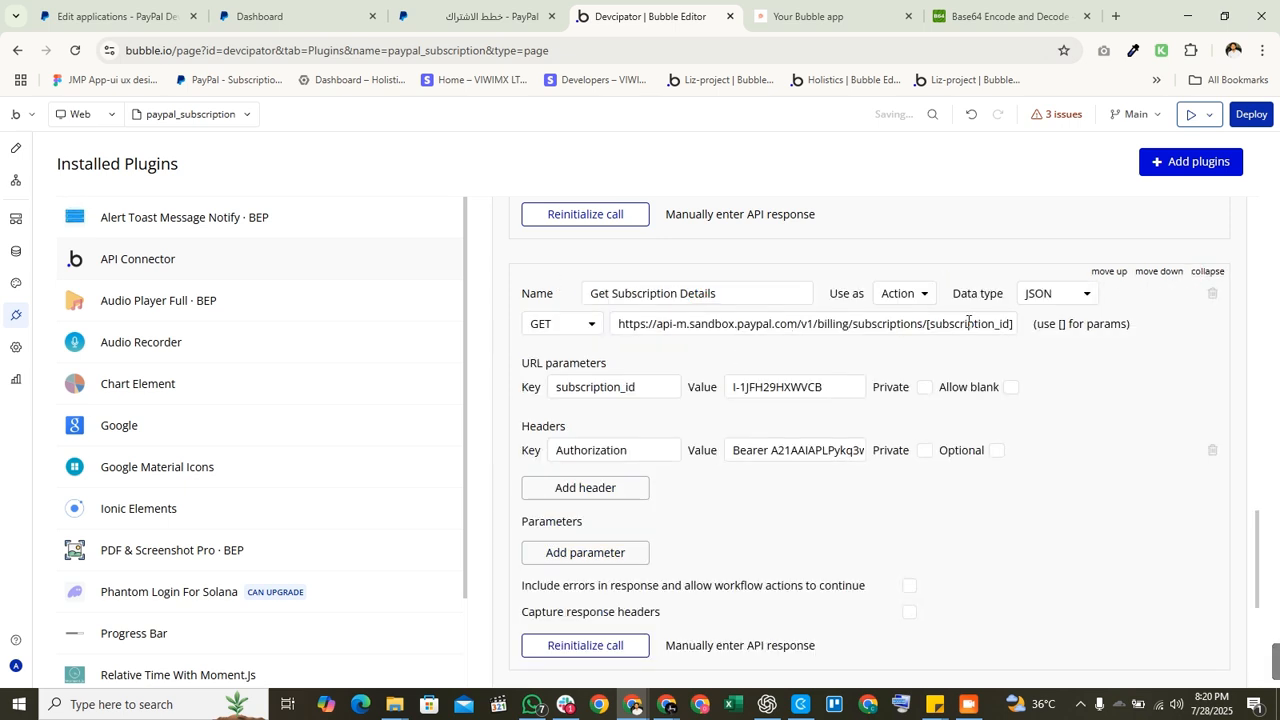
left_click_drag(632, 325, 885, 322)
left_click(619, 326)
left_click_drag(921, 322, 620, 330)
left_click(926, 330)
left_click(899, 352)
left_click_drag(929, 323, 1010, 323)
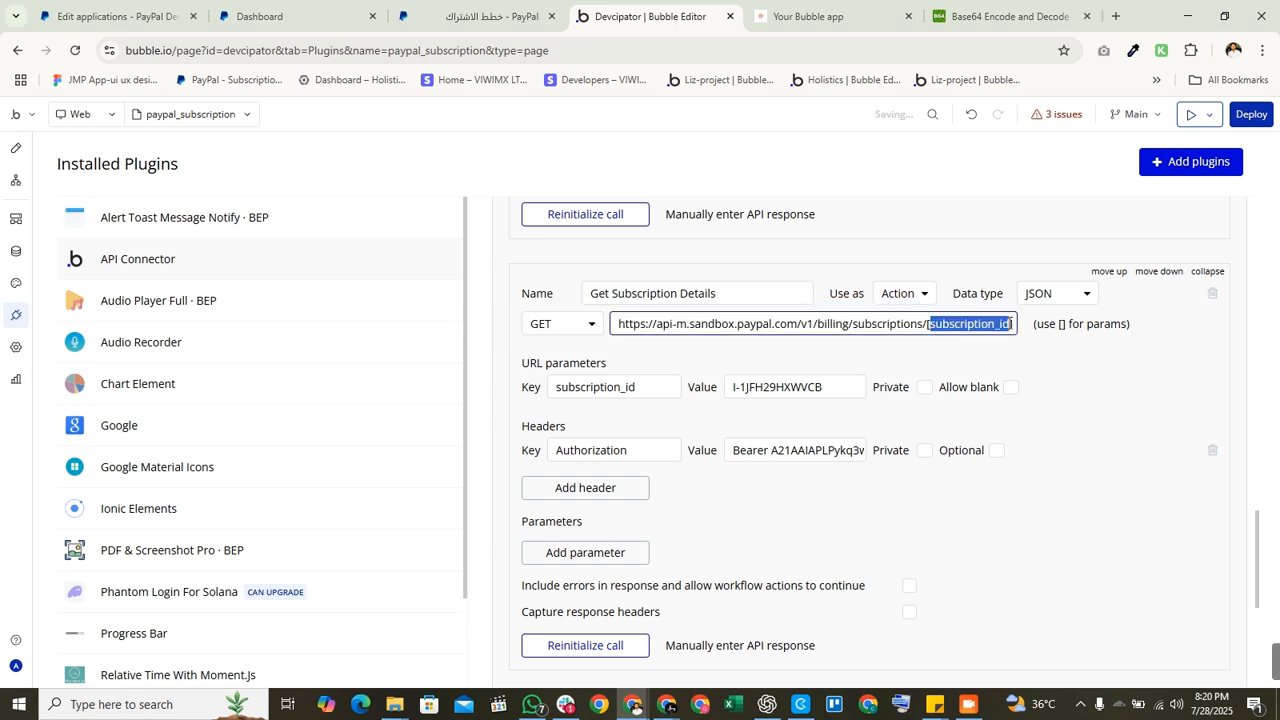
left_click(959, 342)
Step: Grab the subscription ID from the app's URL for the subscription_id test value
left_click(810, 16)
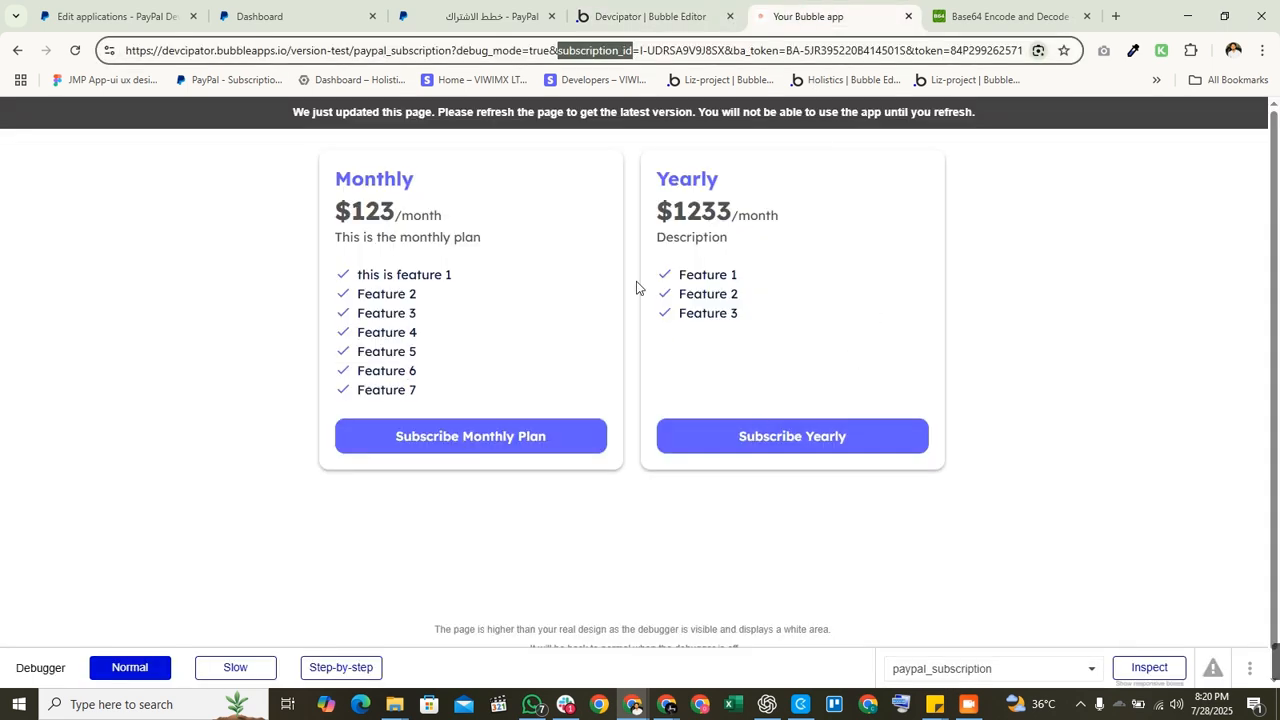
double_click(677, 50)
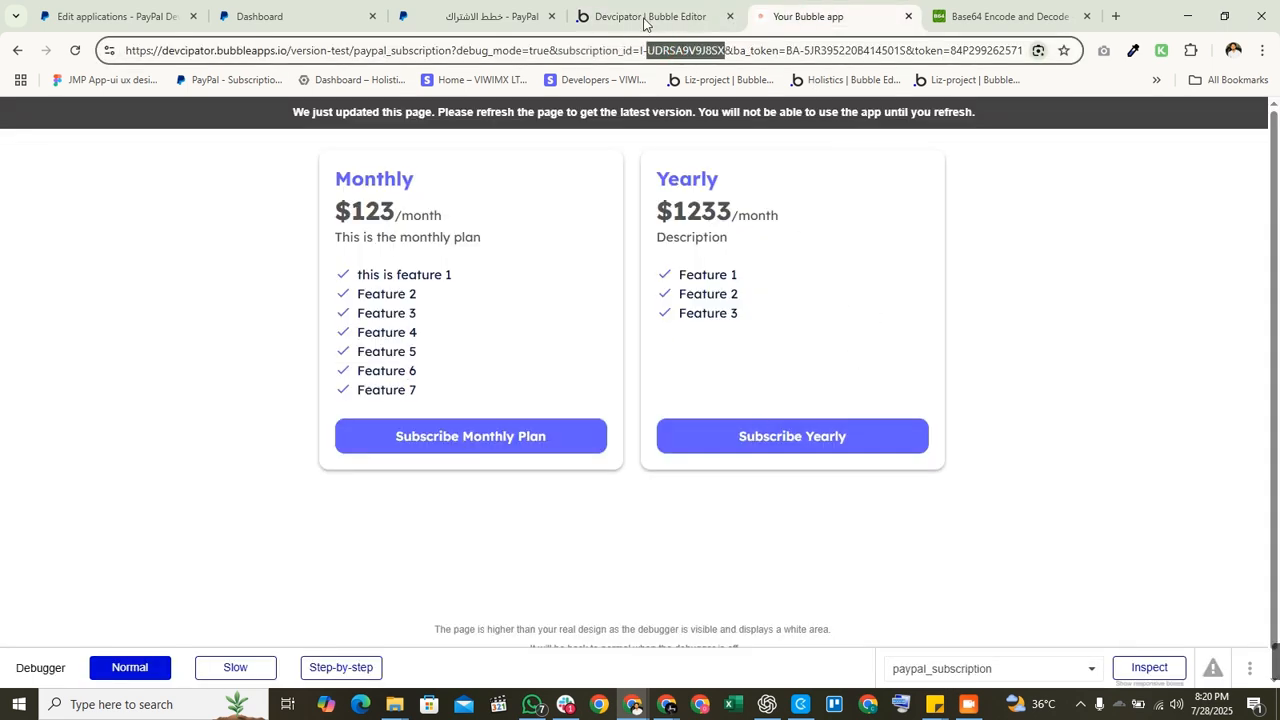
left_click(645, 18)
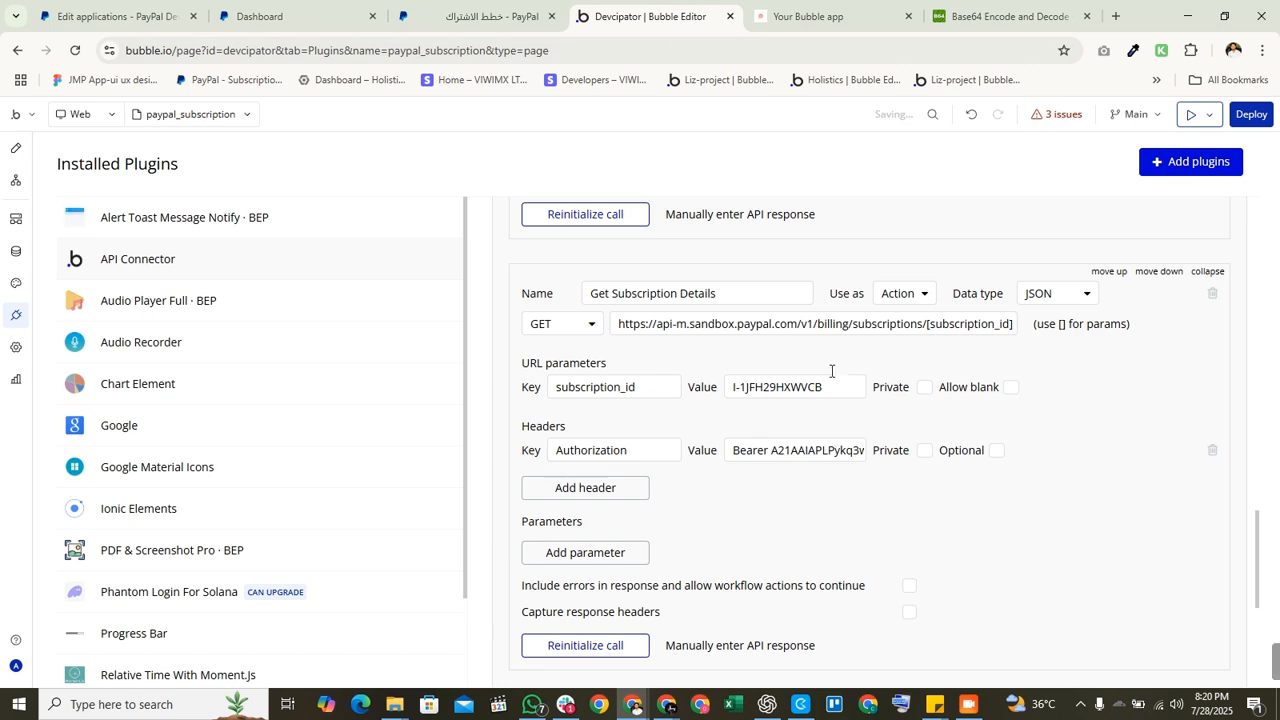
left_click(772, 388)
key("ctrl+a")
left_click(802, 427)
Step: Re-run the access token call and copy the access token from its raw response
scroll(768, 455, "up", 10)
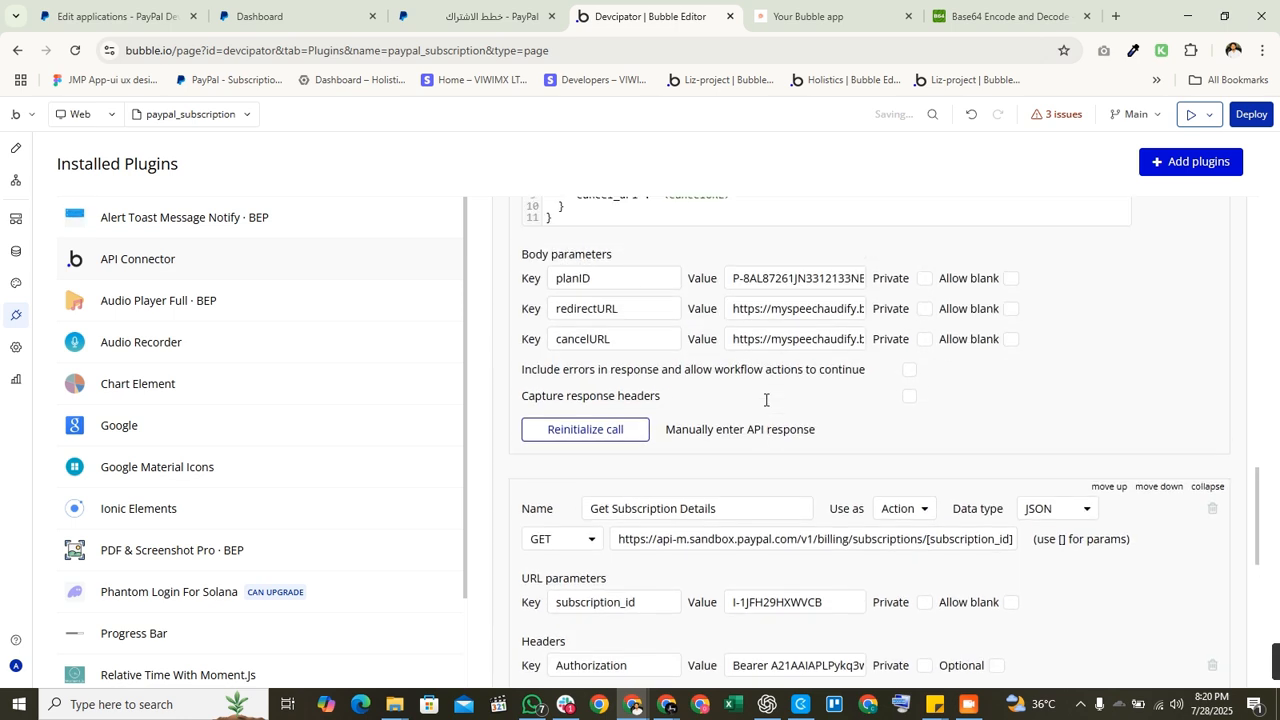
scroll(814, 471, "up", 3)
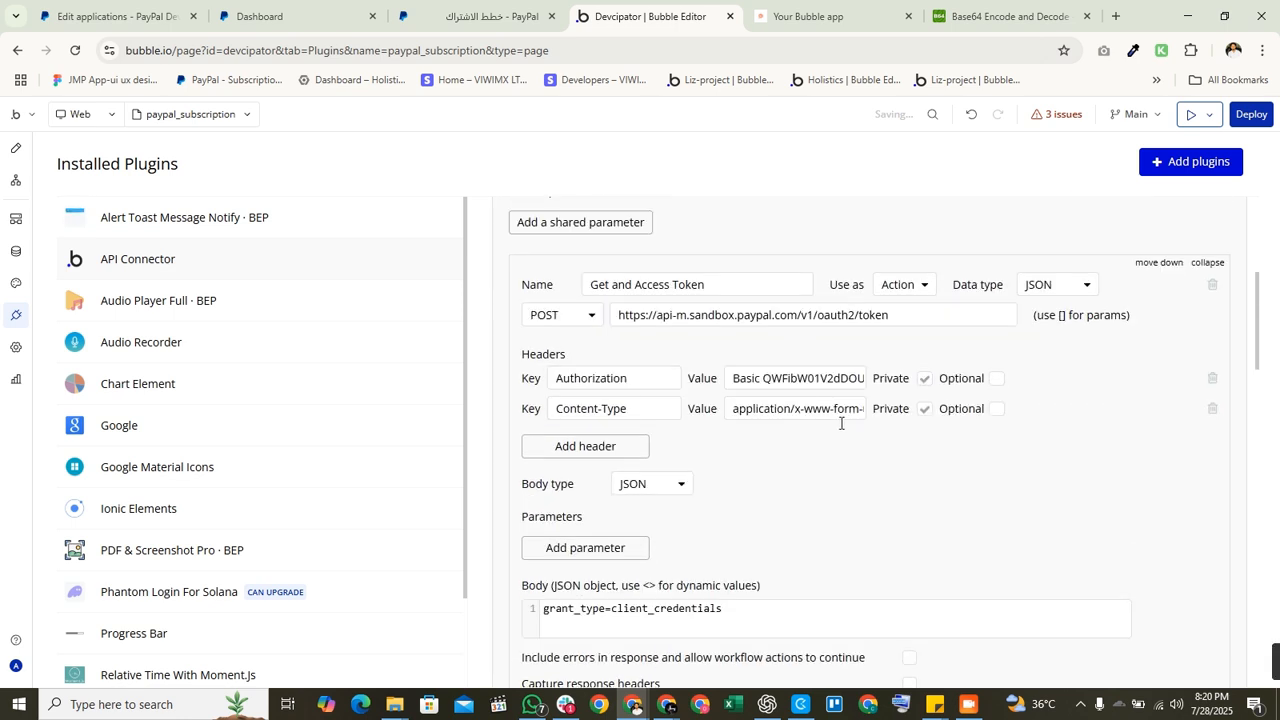
scroll(840, 423, "down", 3)
left_click(607, 398)
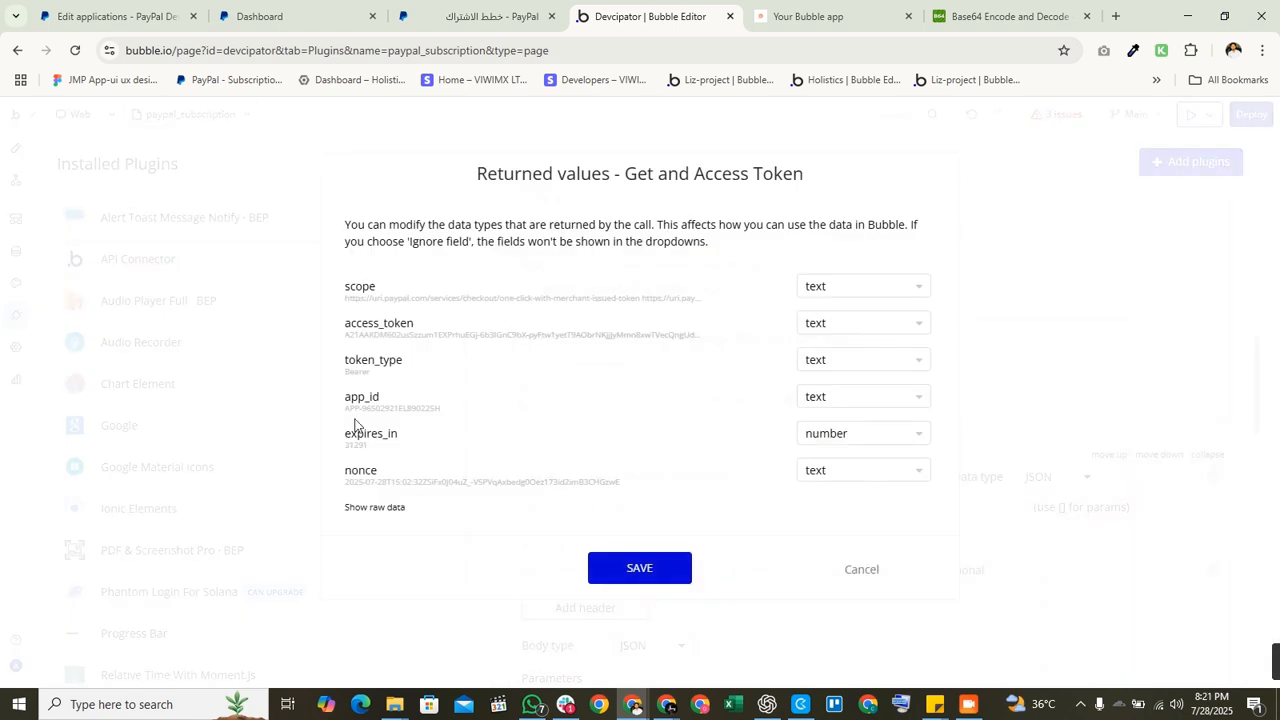
left_click(385, 508)
scroll(549, 392, "down", 5)
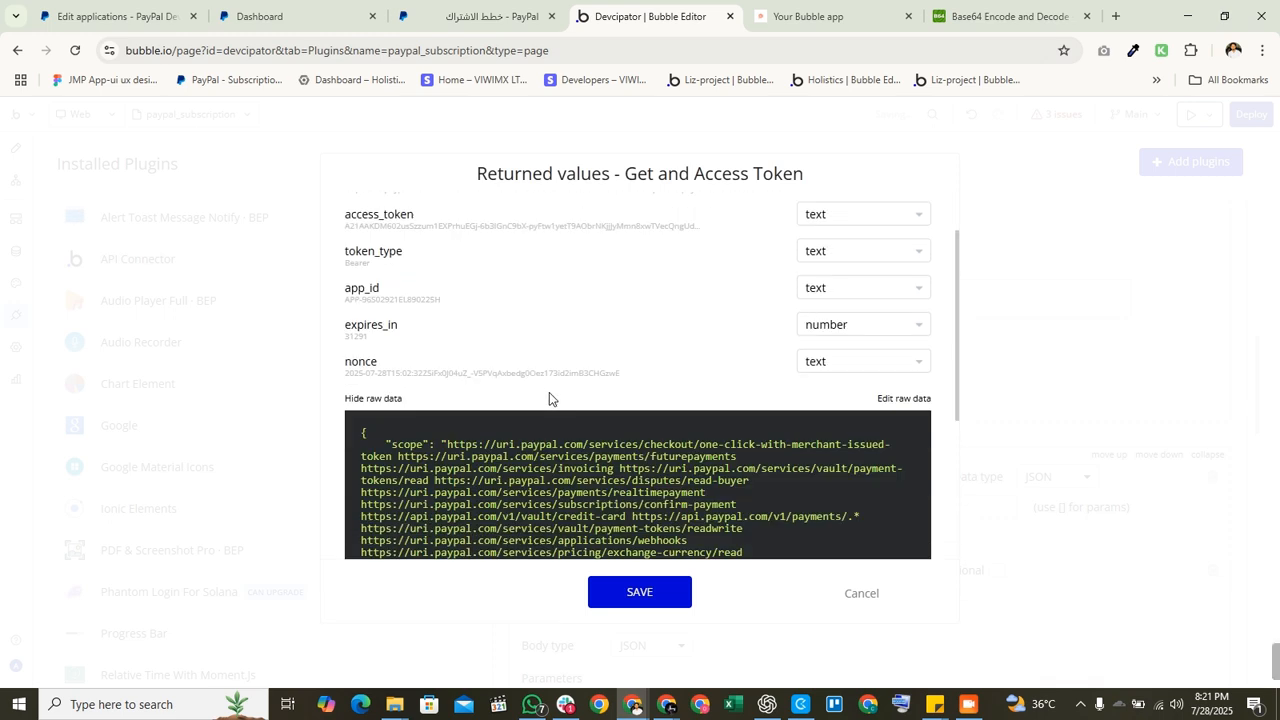
scroll(555, 422, "down", 1)
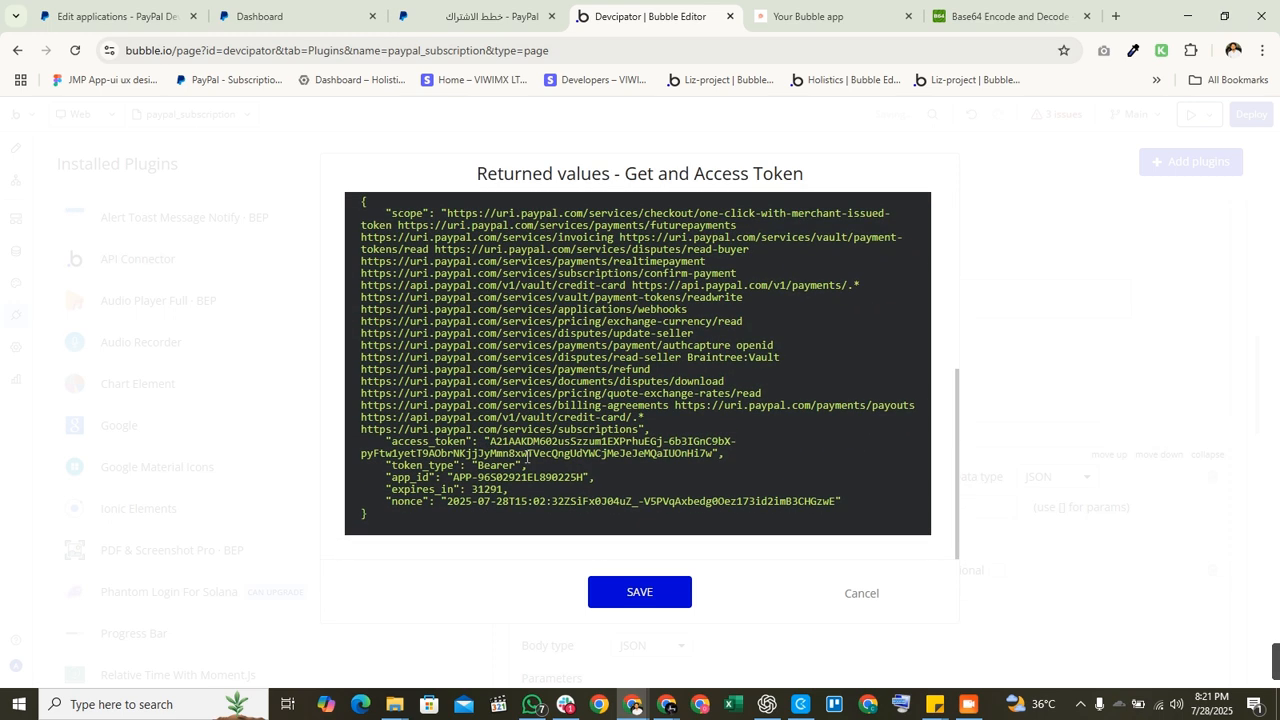
double_click(527, 456)
left_click(488, 441)
left_click_drag(488, 441, 699, 456)
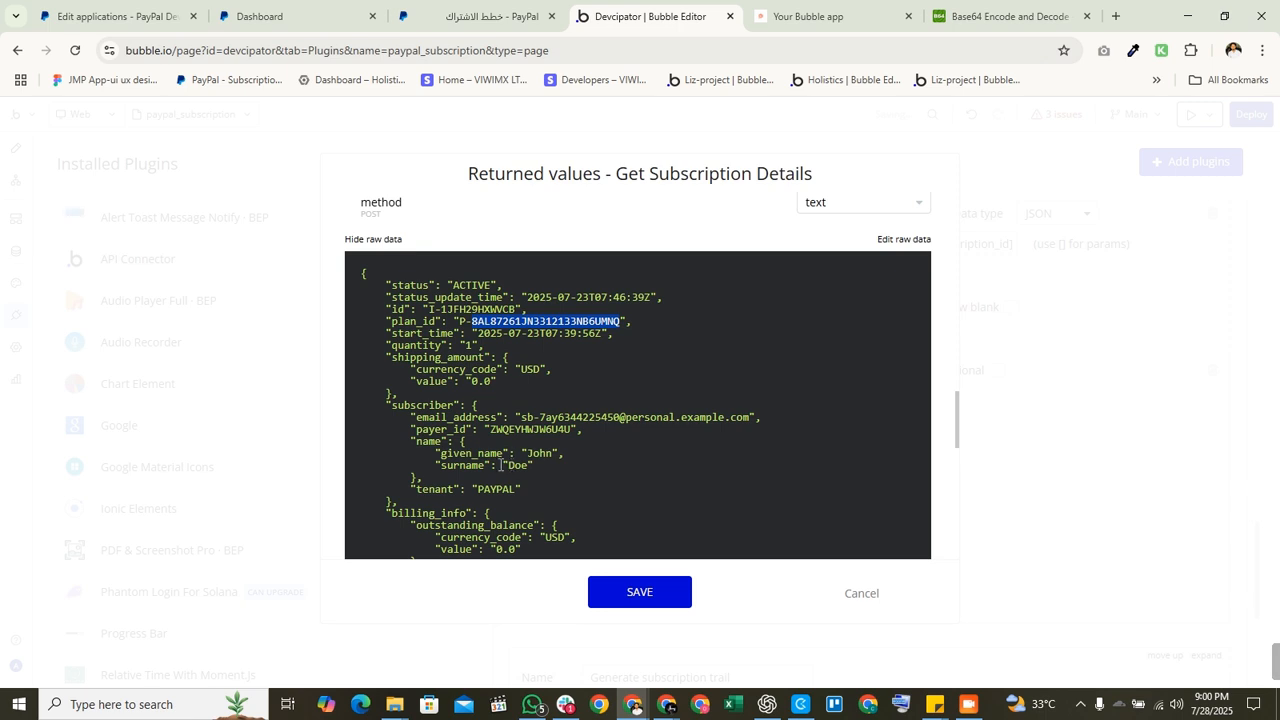
Step: Save the Get Subscription Details returned values and go back to the page workflows
scroll(505, 465, "down", 3)
left_click(640, 591)
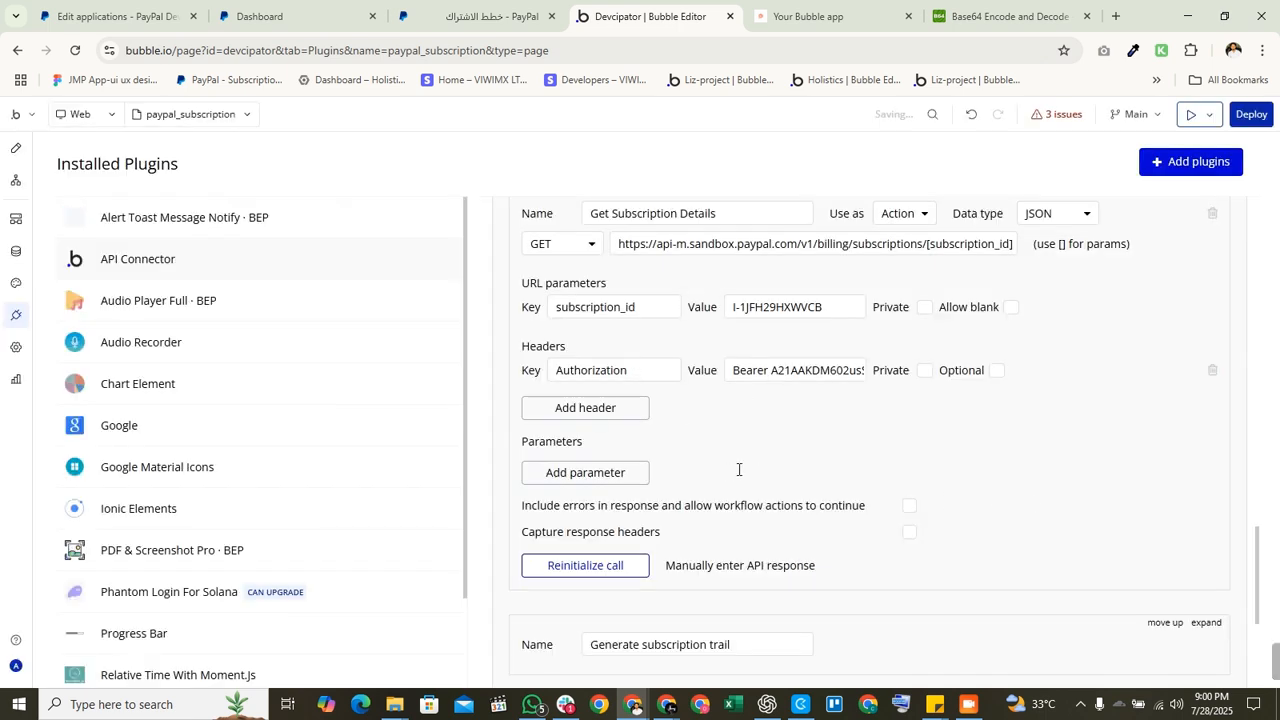
scroll(852, 424, "up", 2)
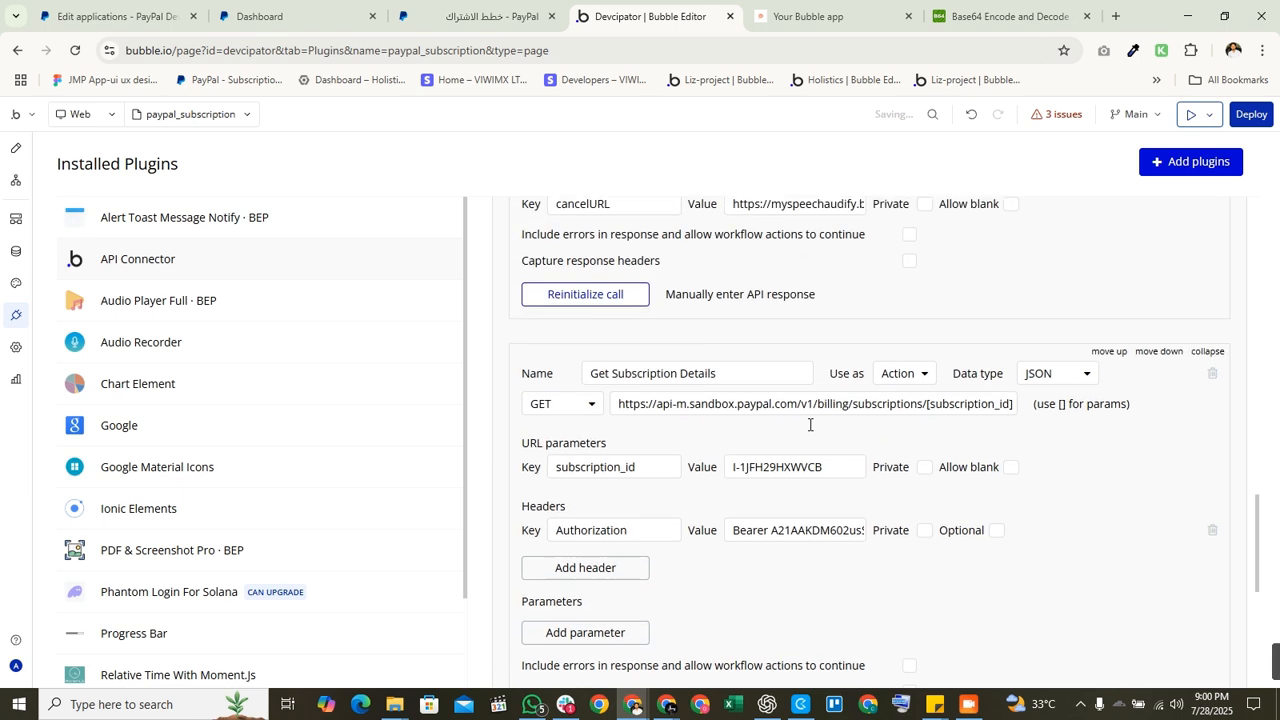
left_click(15, 180)
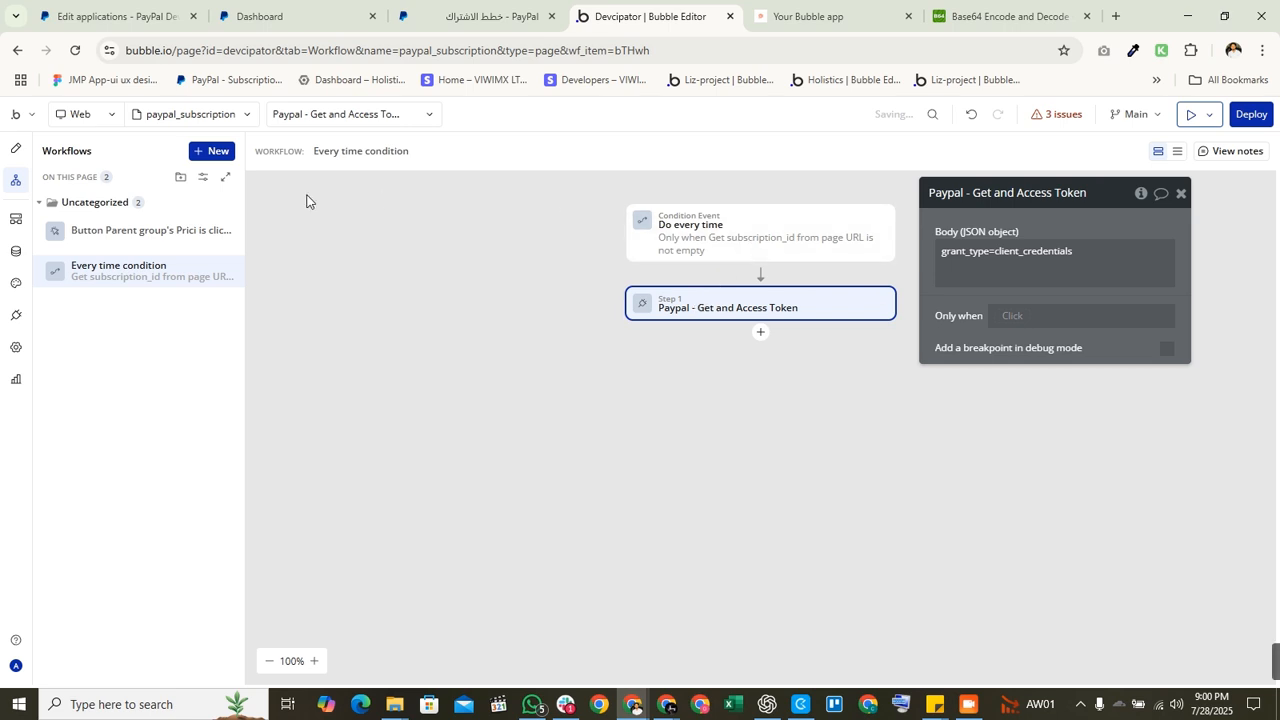
Step: Add Paypal - Get Subscription Details as step 2 of the every-time workflow
left_click(22, 152)
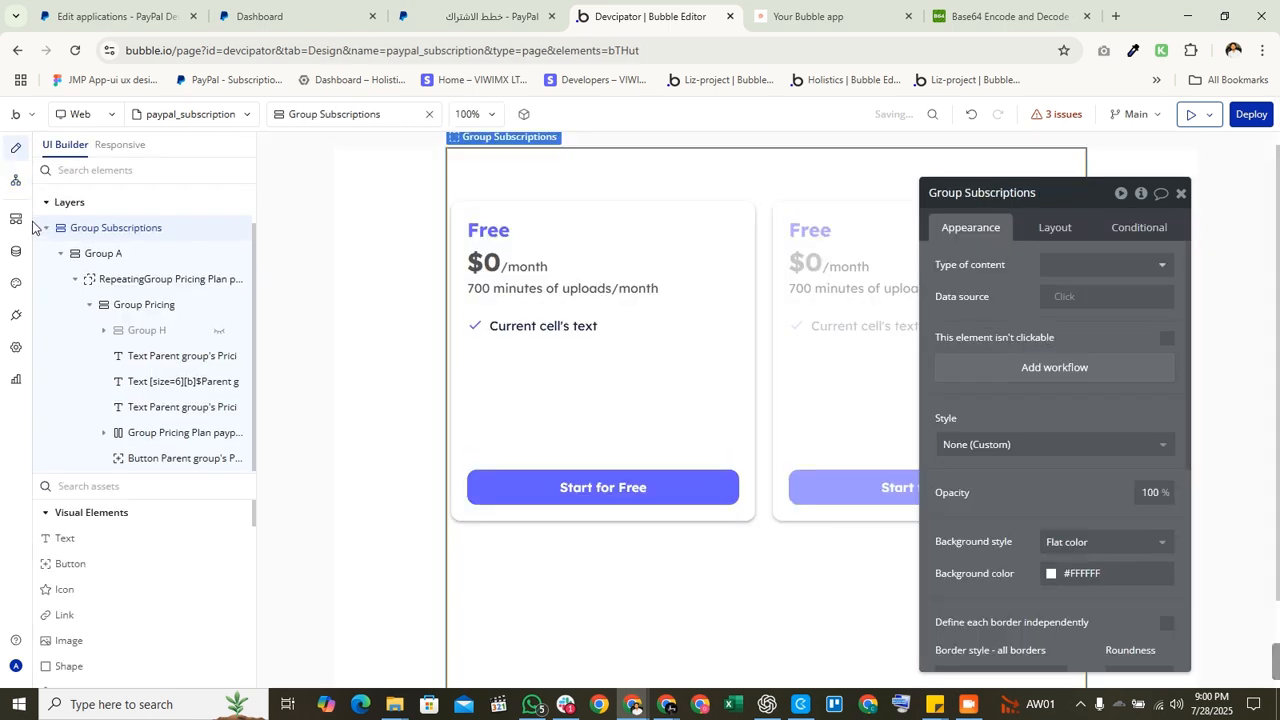
left_click(16, 179)
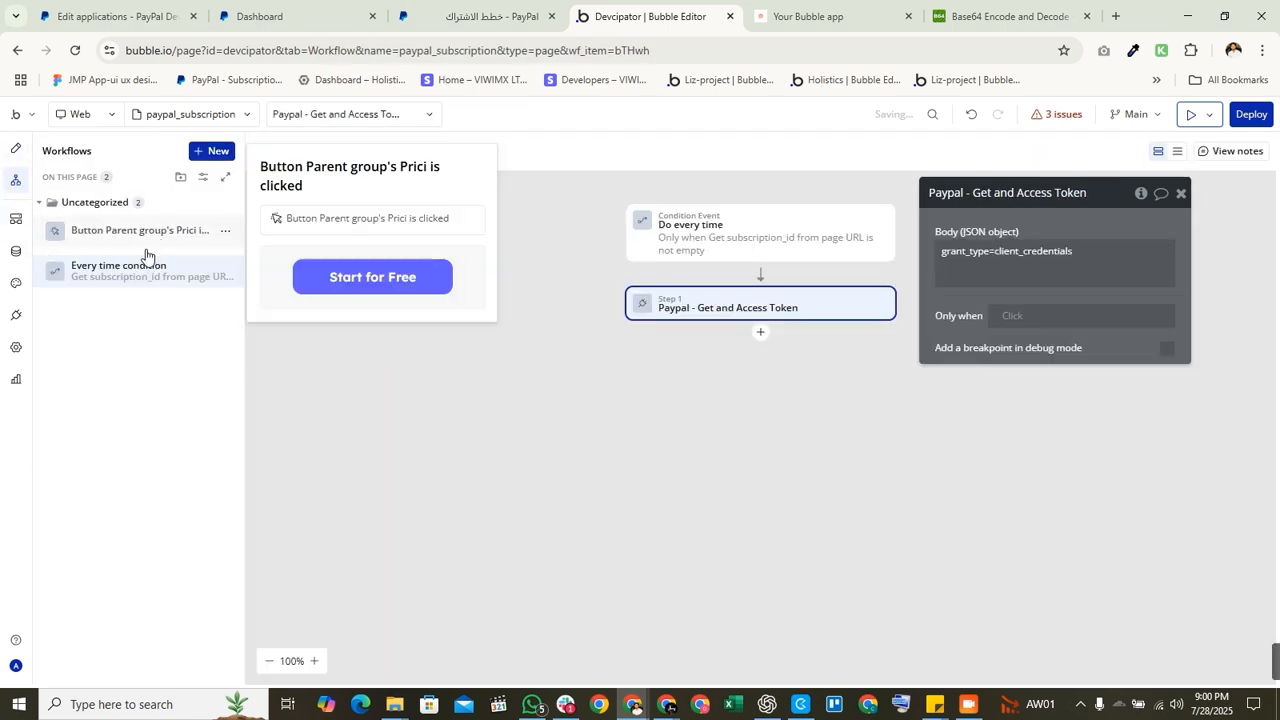
left_click(760, 218)
left_click(710, 306)
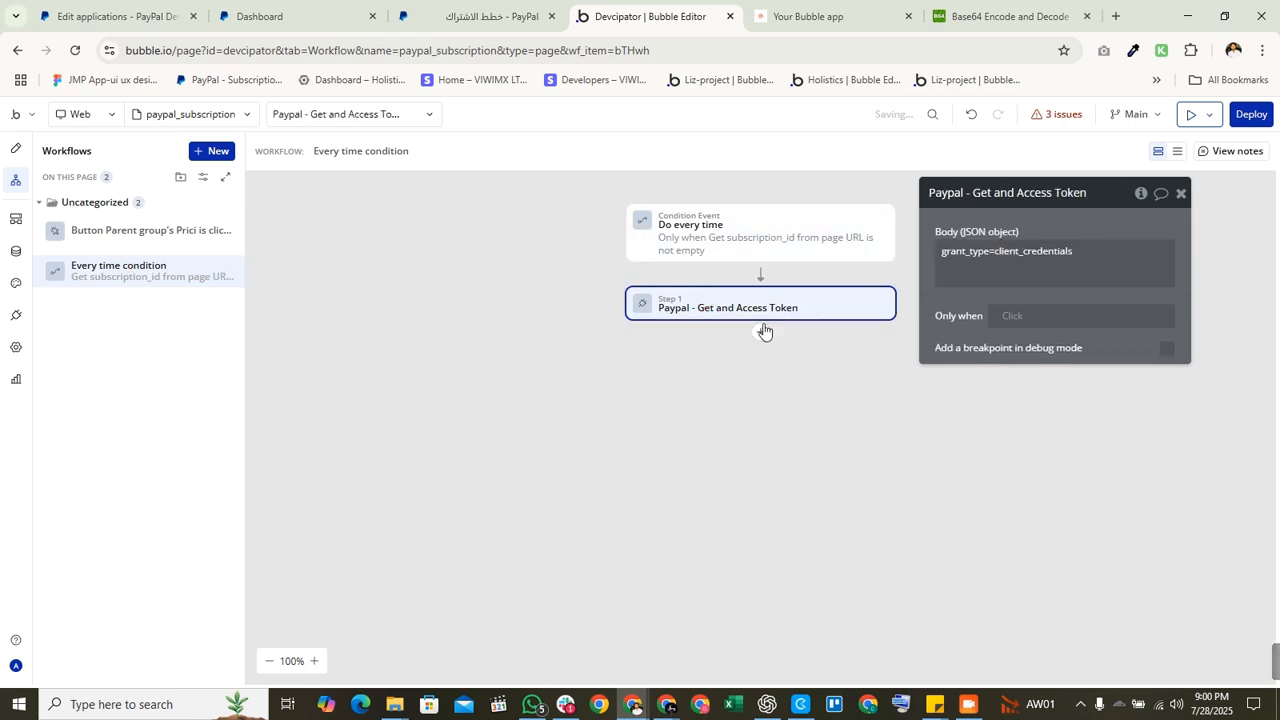
left_click(761, 334)
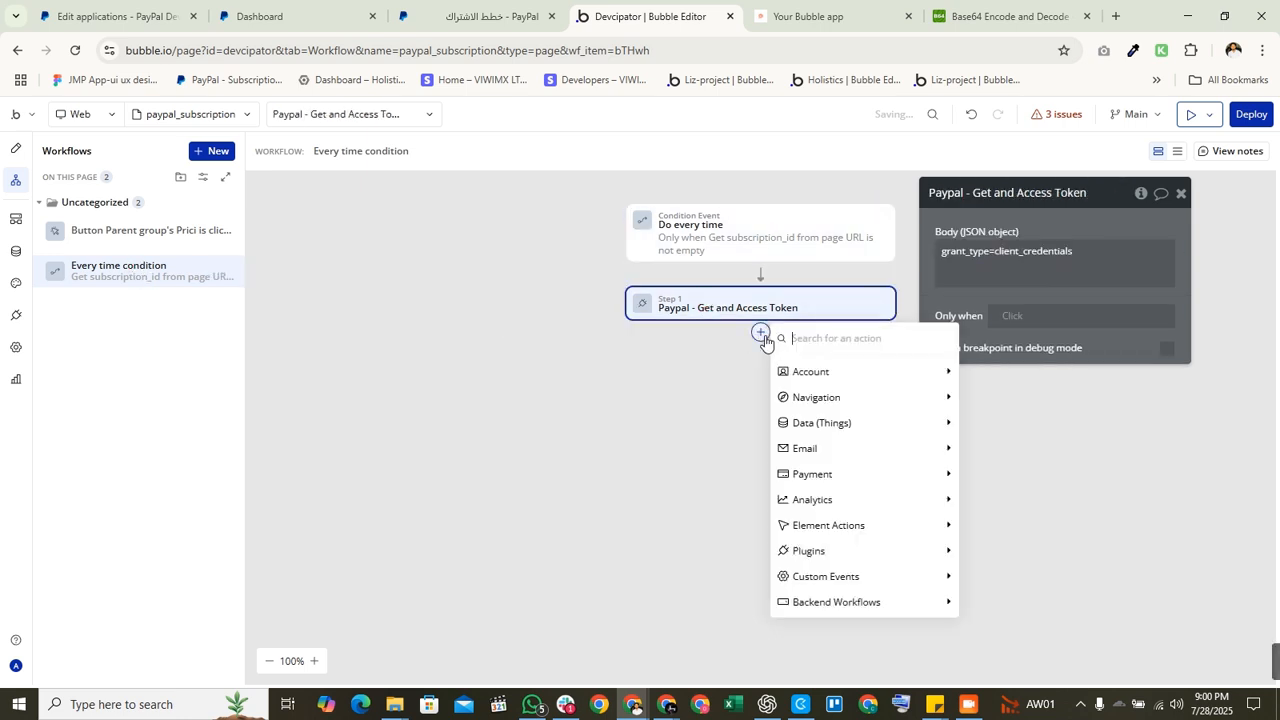
type("get")
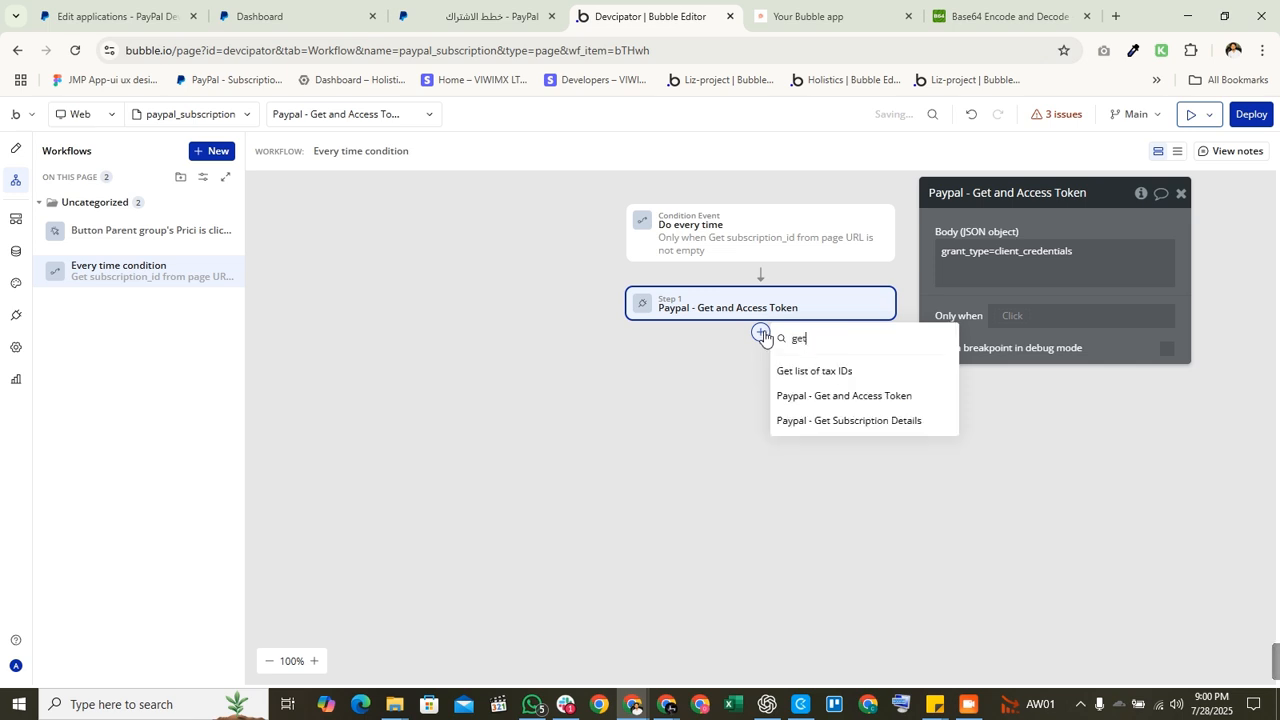
left_click(840, 424)
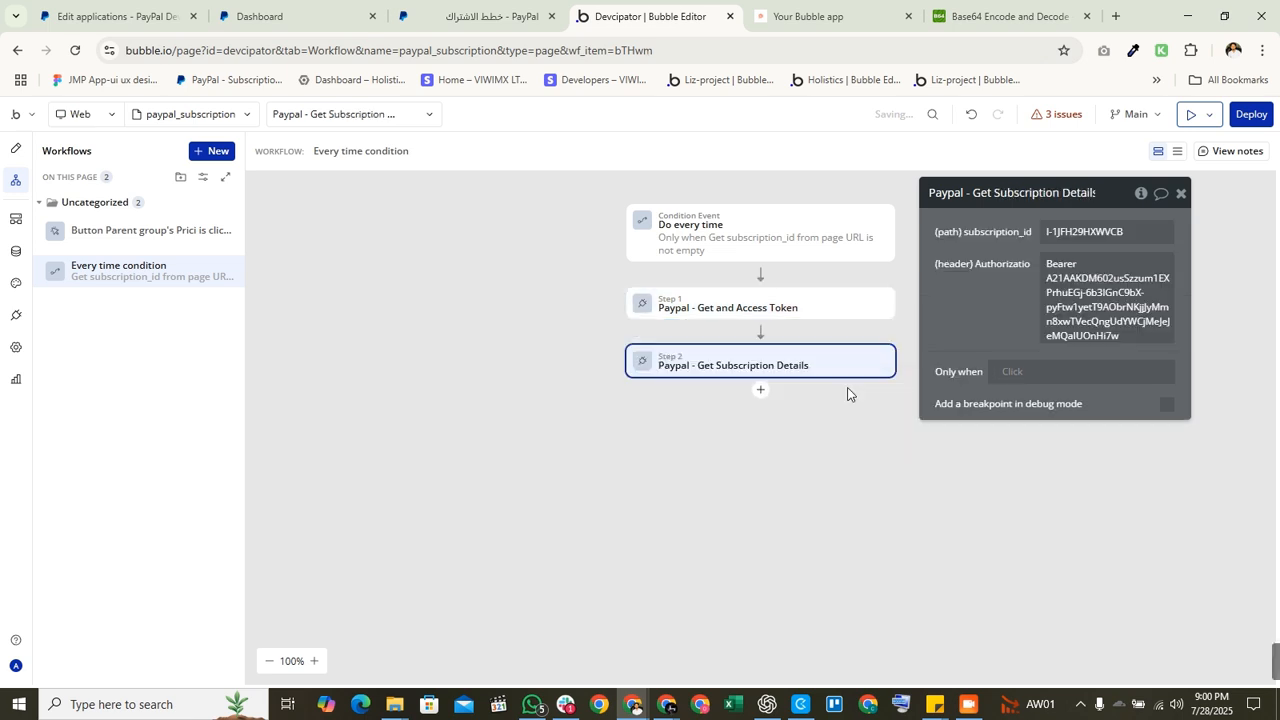
Step: Set the Authorization header to 'Bearer ' plus Result of step 1's access_token
triple_click(1068, 285)
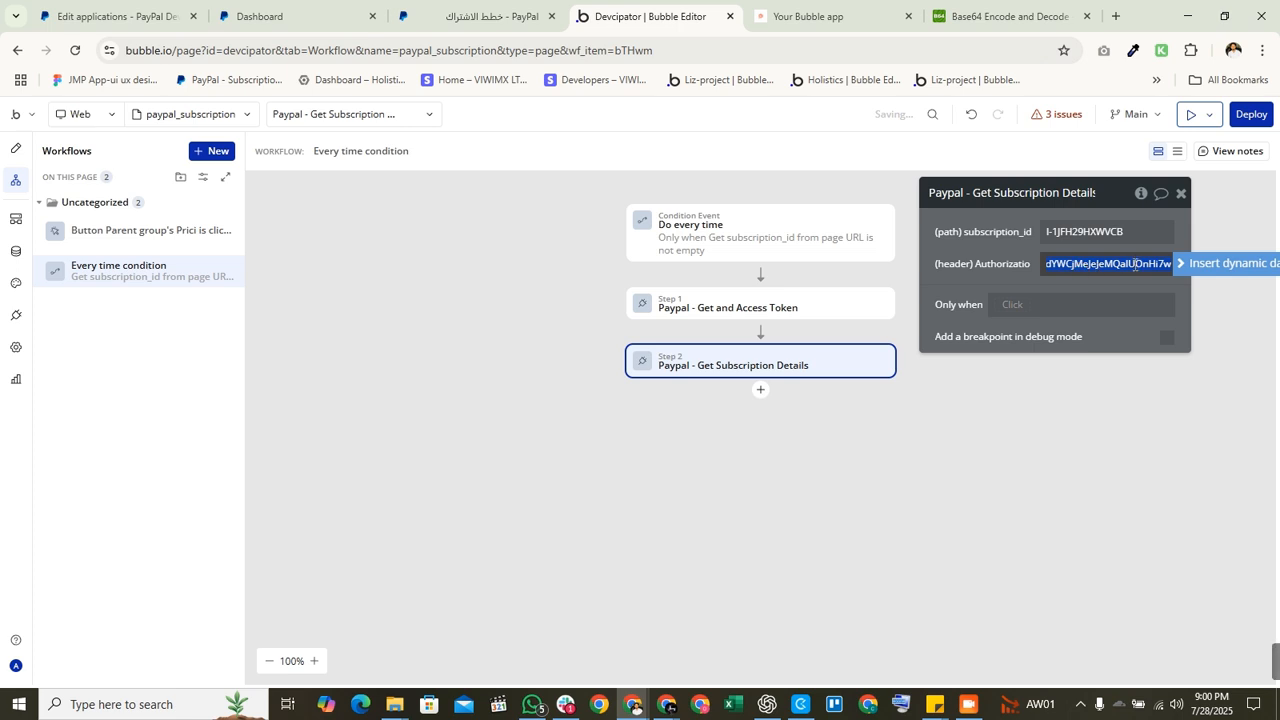
left_click_drag(1135, 264, 890, 283)
left_click(1053, 277)
left_click(1058, 278)
key("ctrl+v")
left_click(1081, 262)
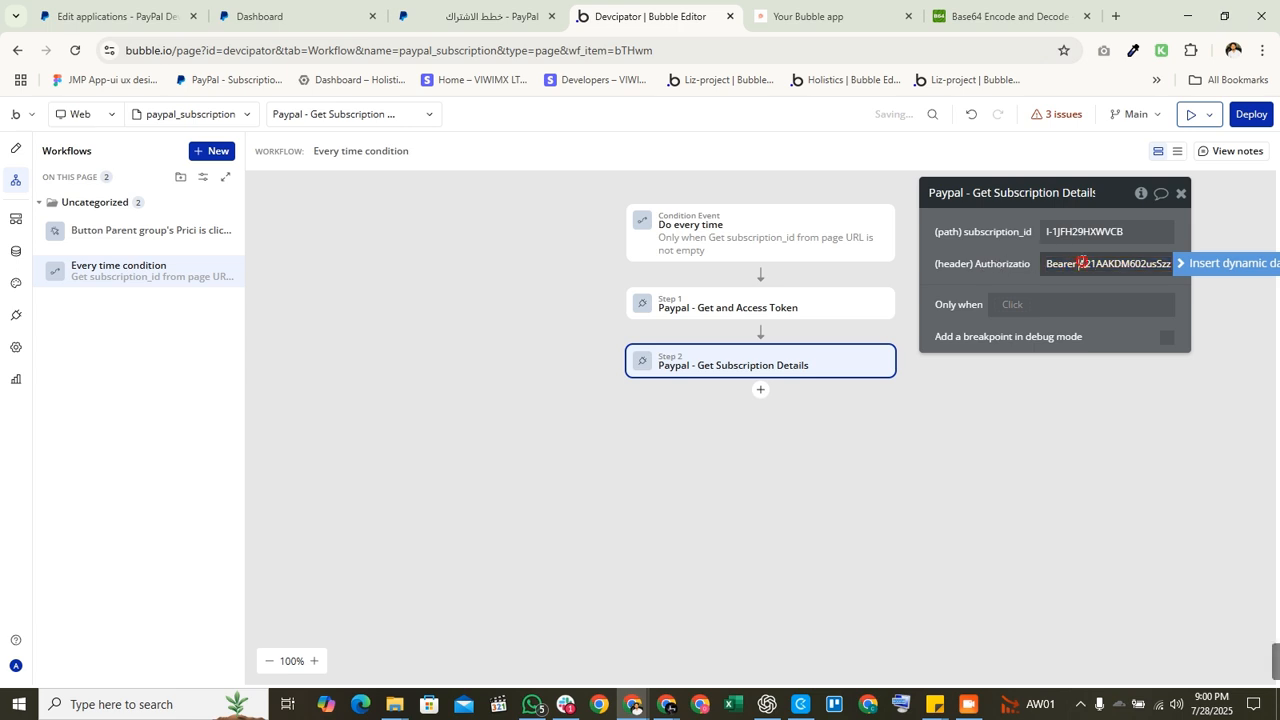
left_click_drag(1081, 263, 1277, 272)
key("BackSpace")
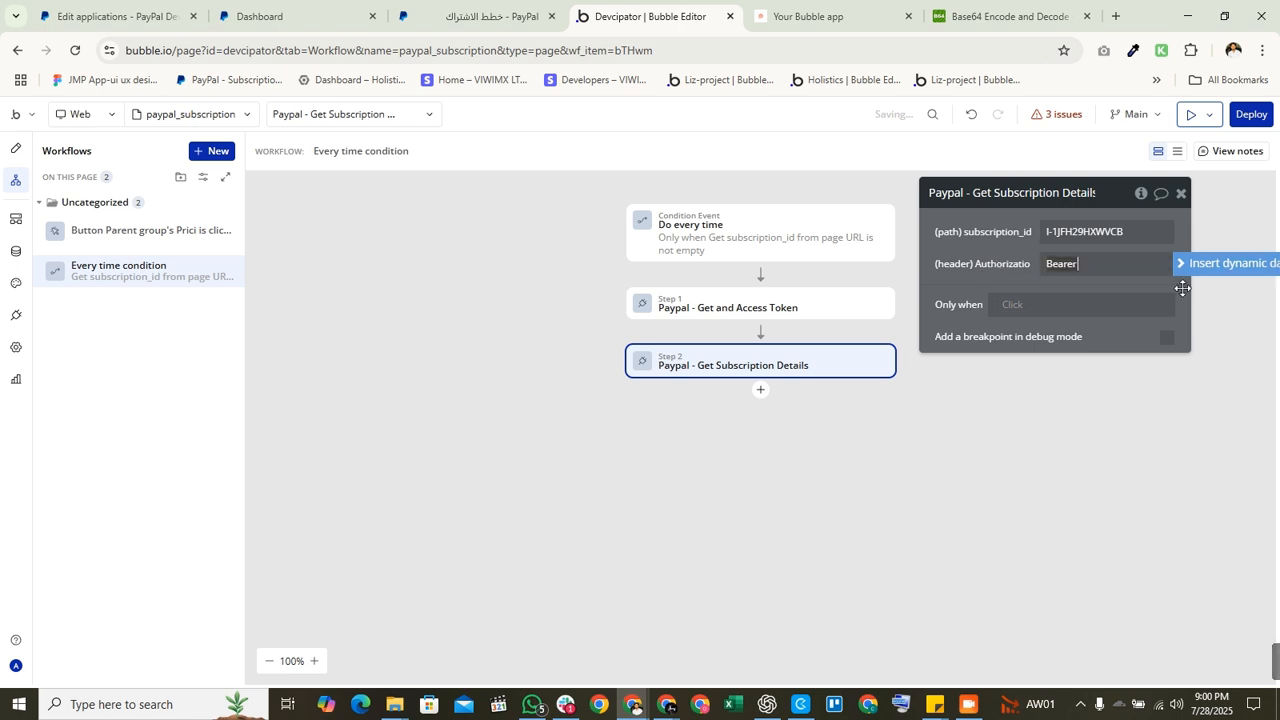
left_click(1122, 264)
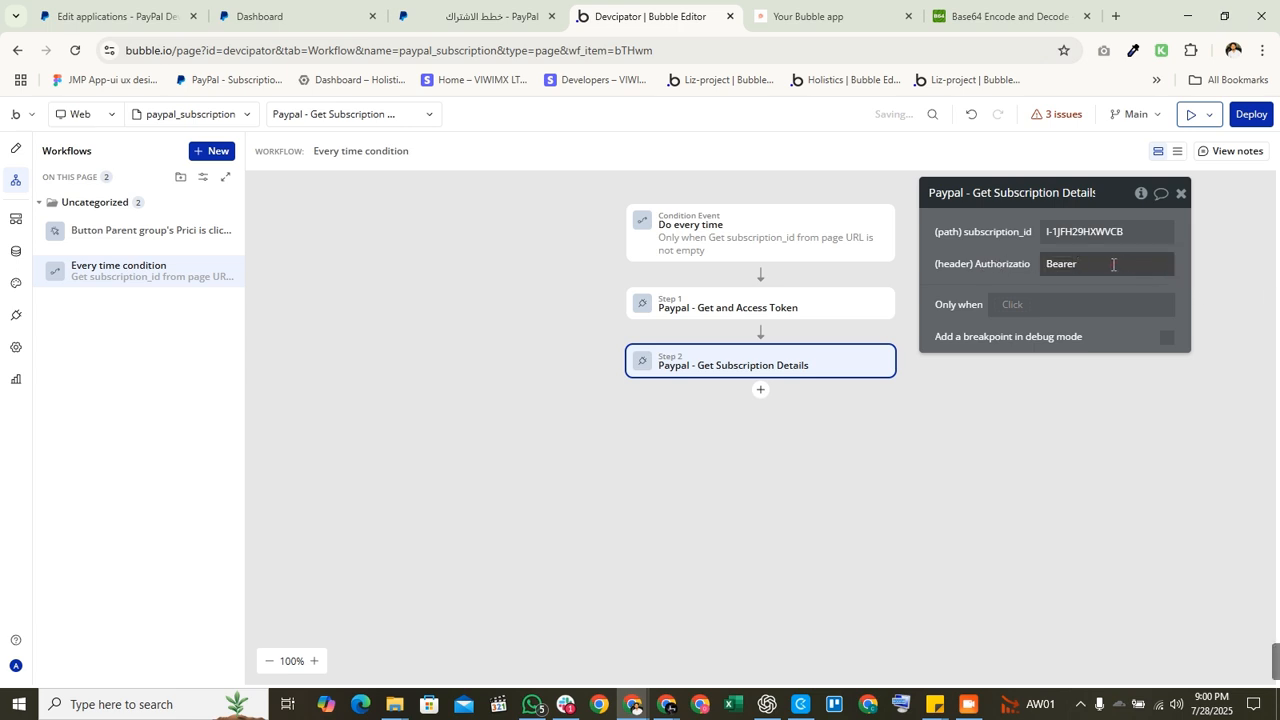
double_click(1081, 266)
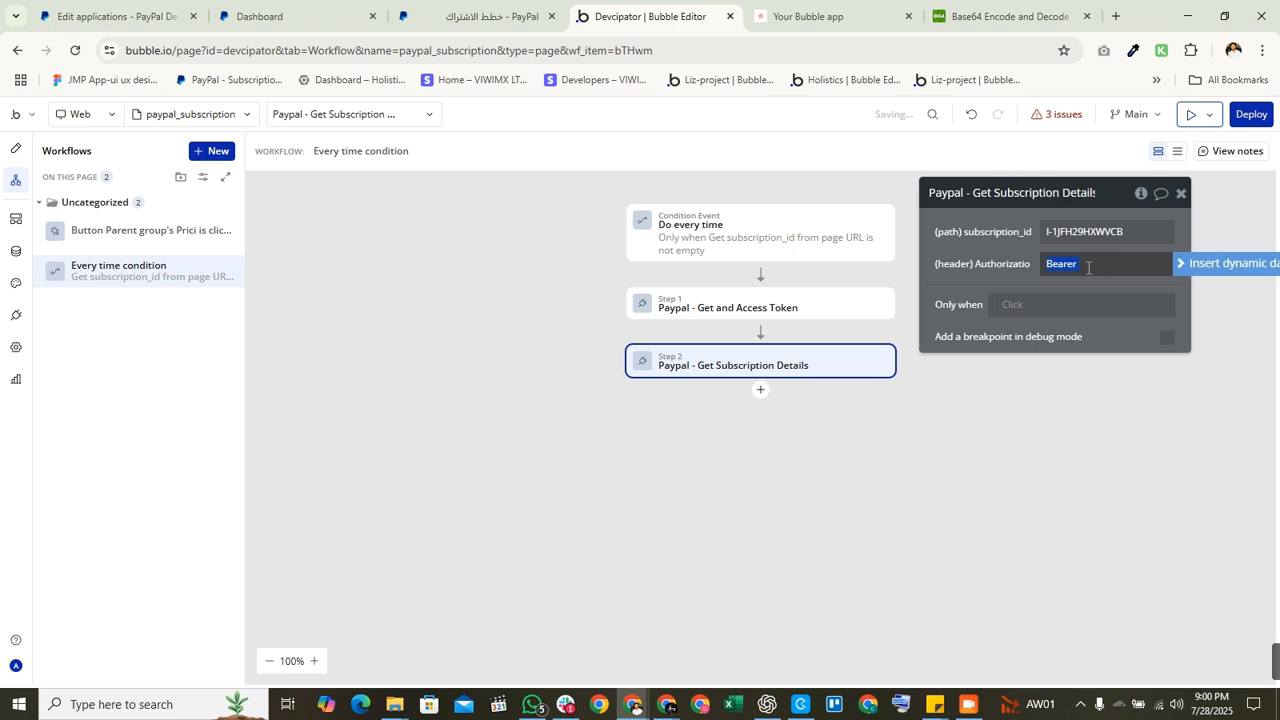
left_click(1186, 263)
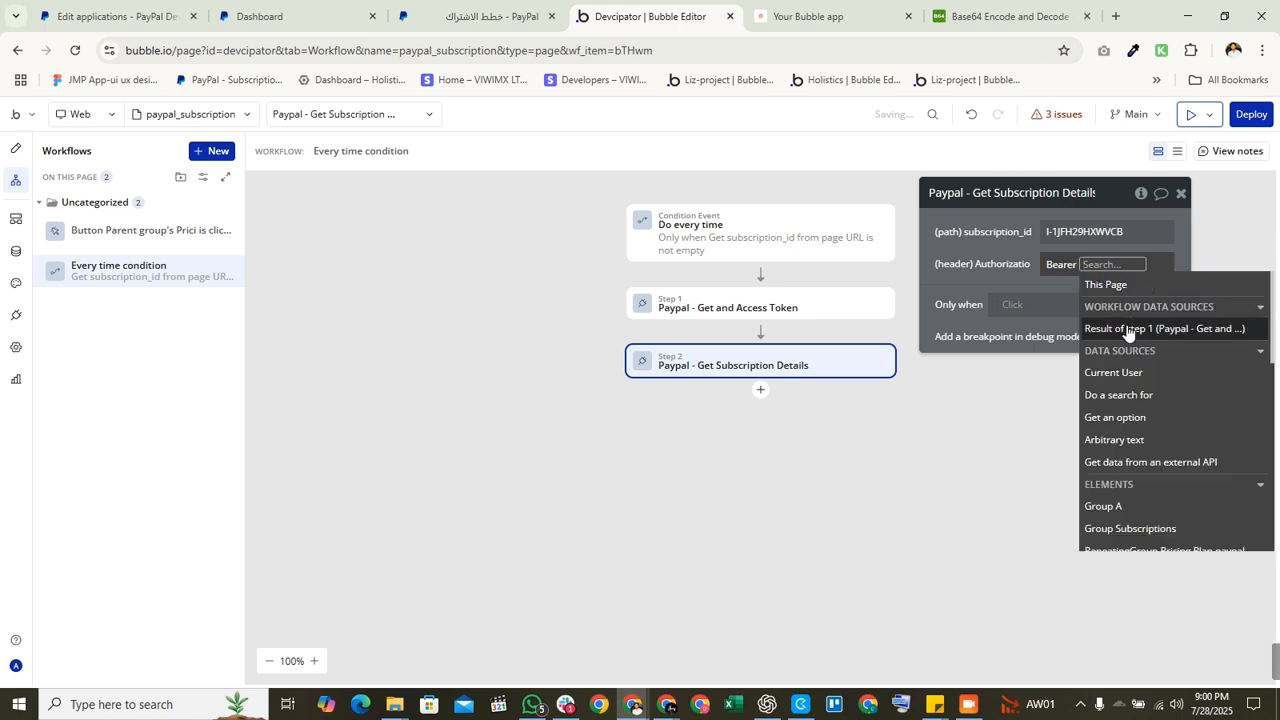
left_click(1128, 329)
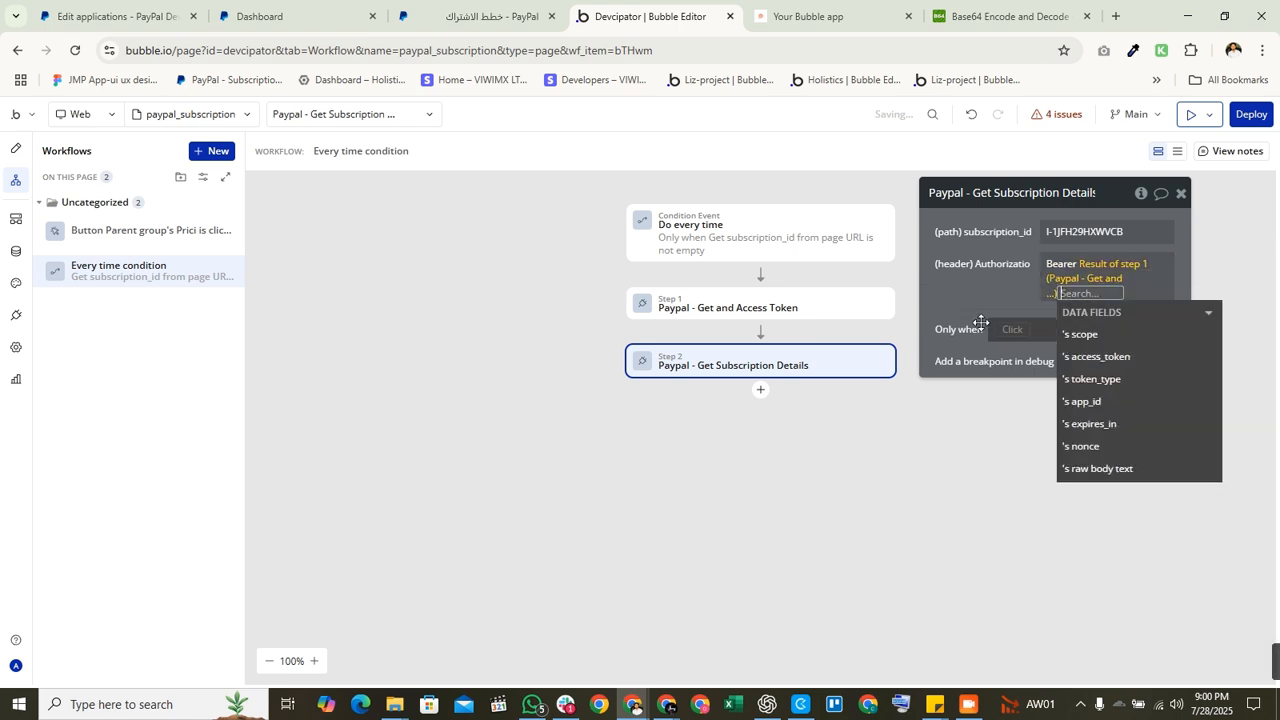
left_click(1103, 357)
left_click(1024, 316)
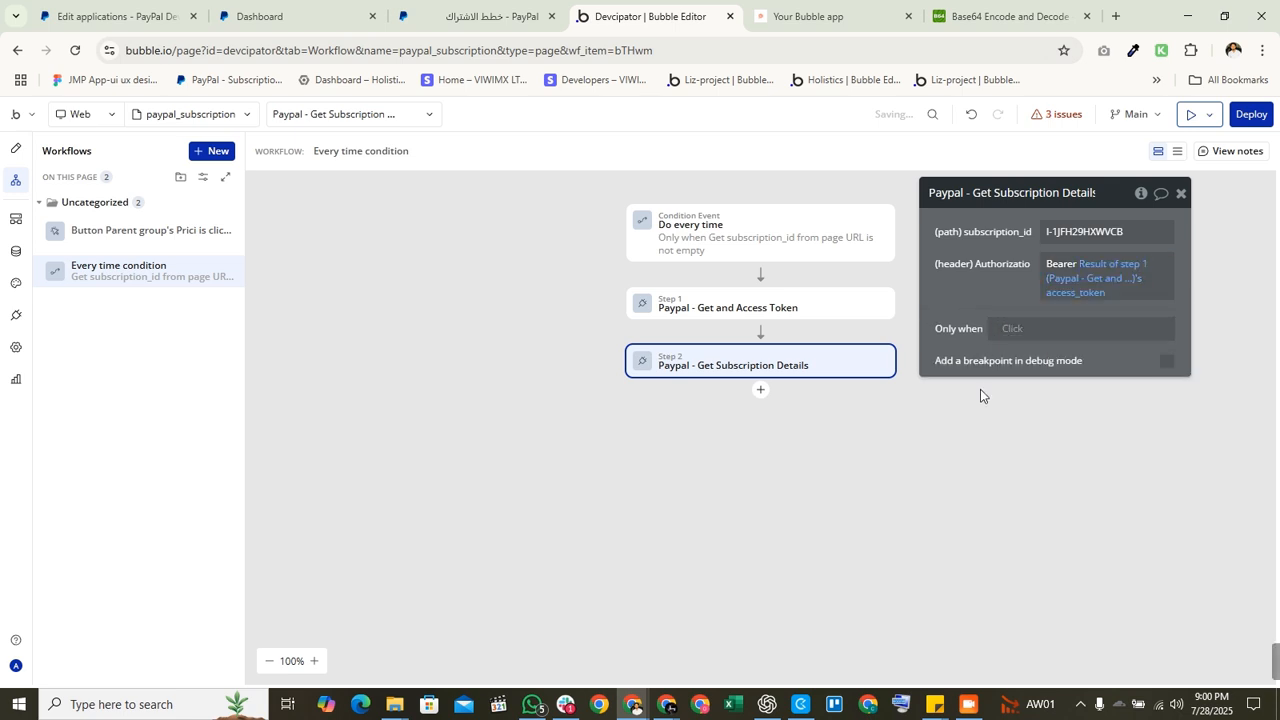
Step: Add Make changes to current user as step 3, keeping only the Current plan field
left_click(760, 390)
type("m")
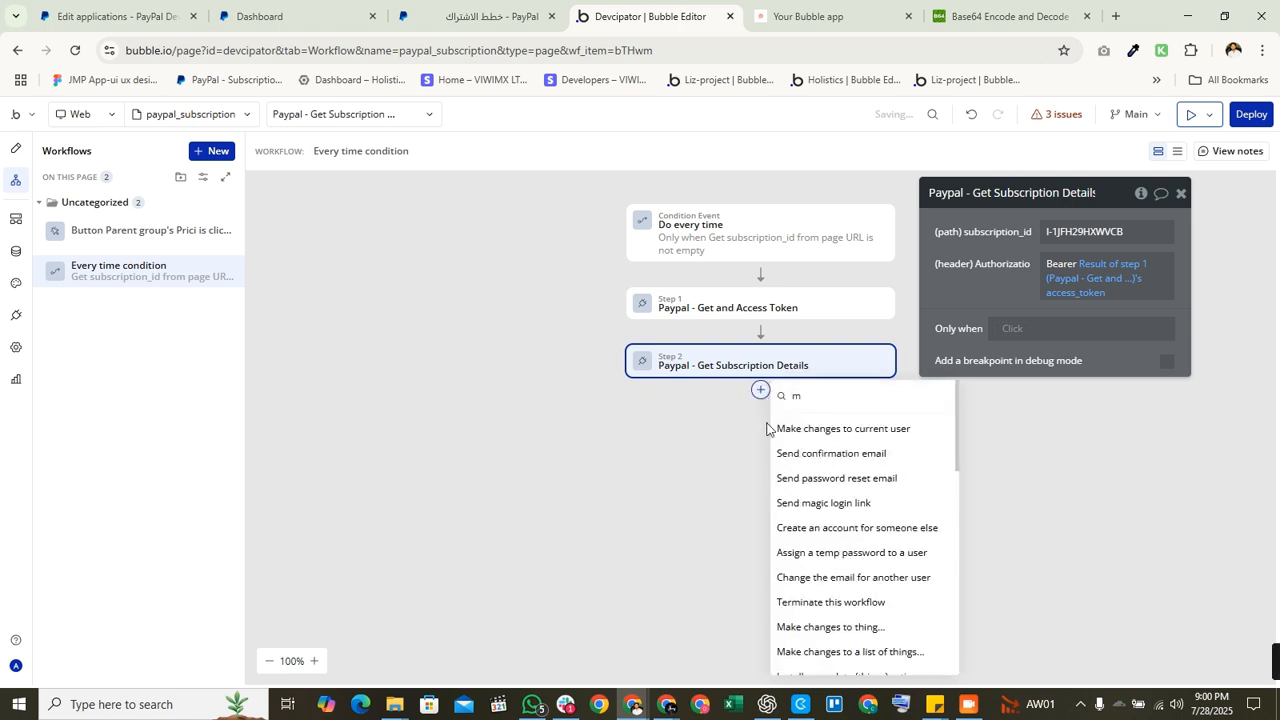
type("a")
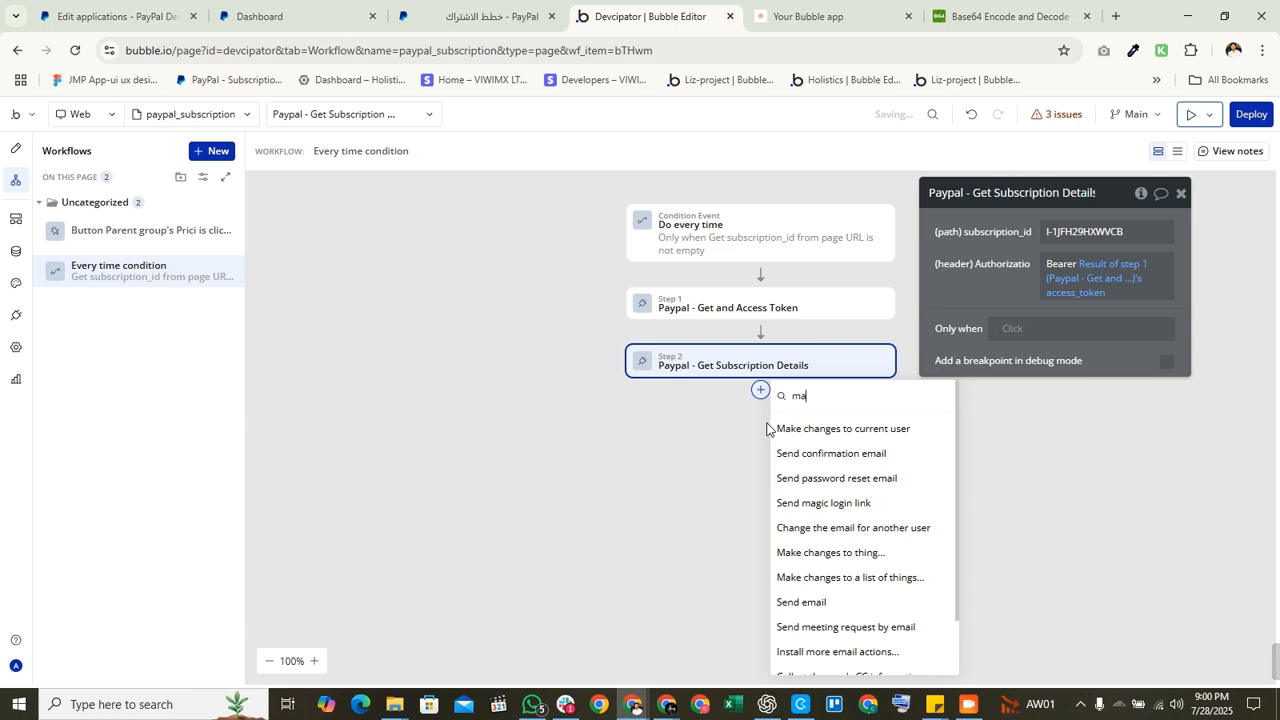
type("k")
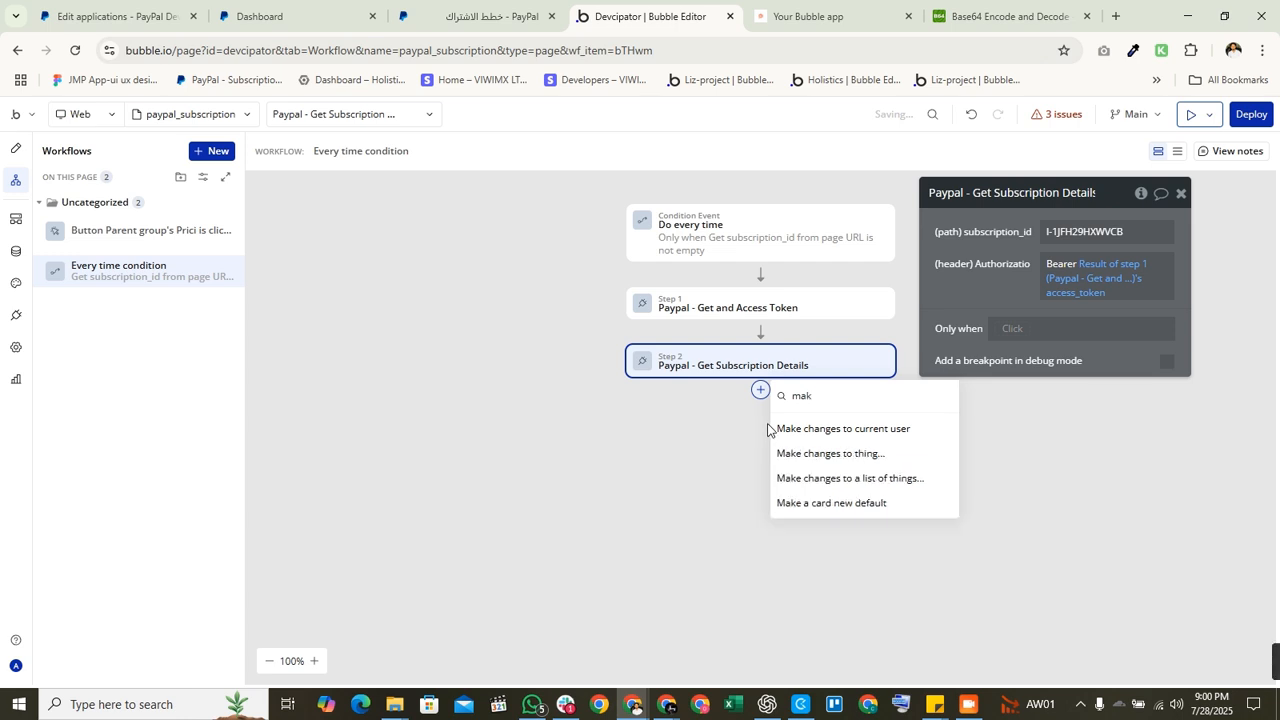
type("r")
key("BackSpace")
left_click(879, 429)
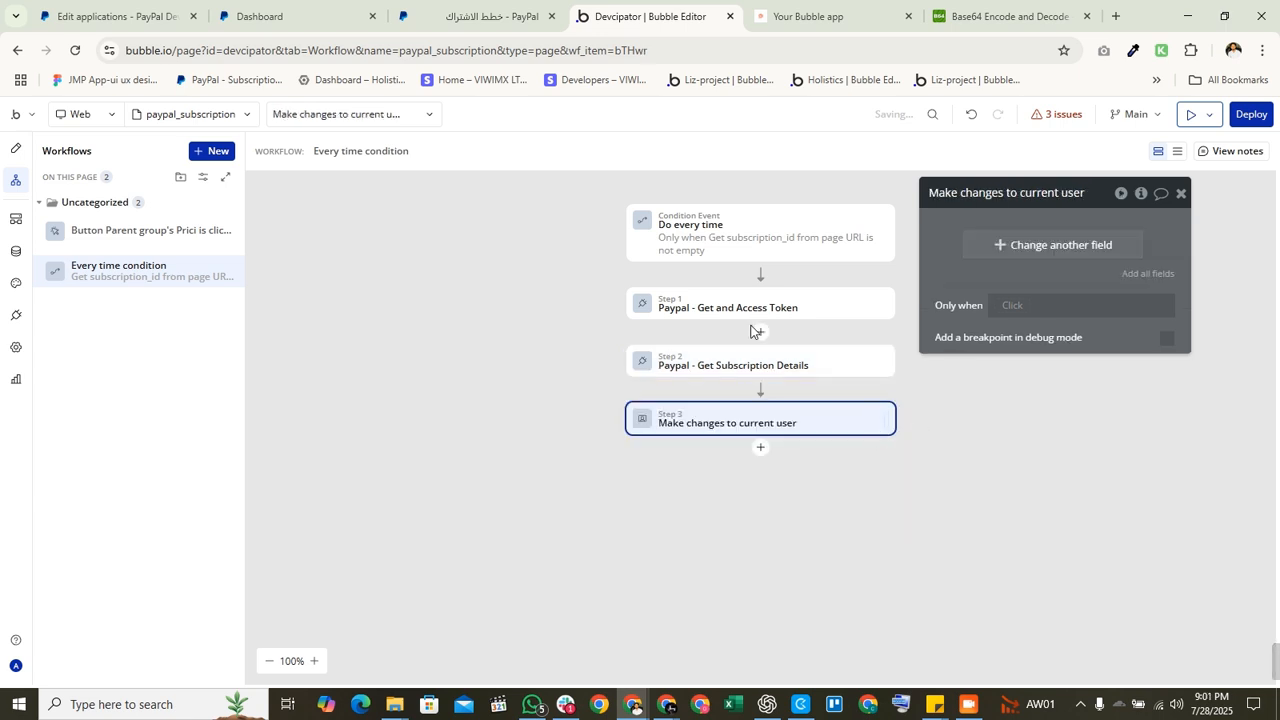
left_click(1140, 274)
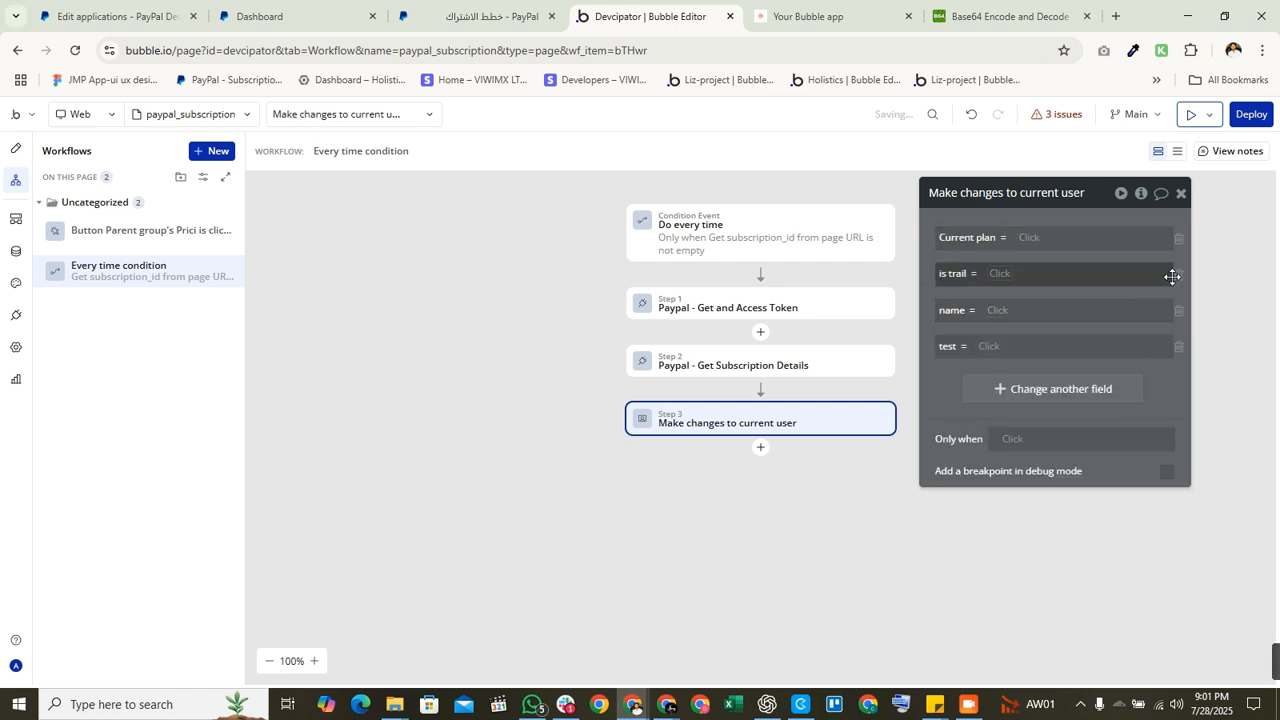
left_click(1176, 275)
left_click(1176, 275)
left_click(1176, 275)
left_click(1033, 238)
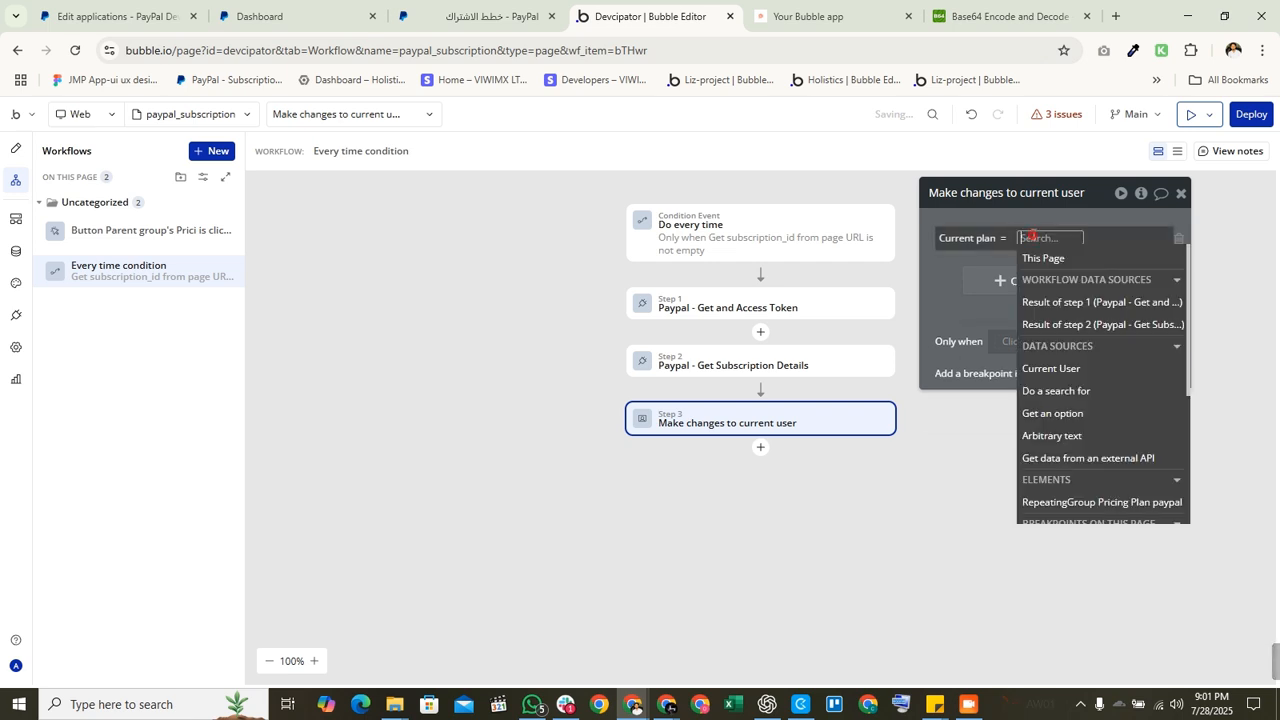
left_click(980, 304)
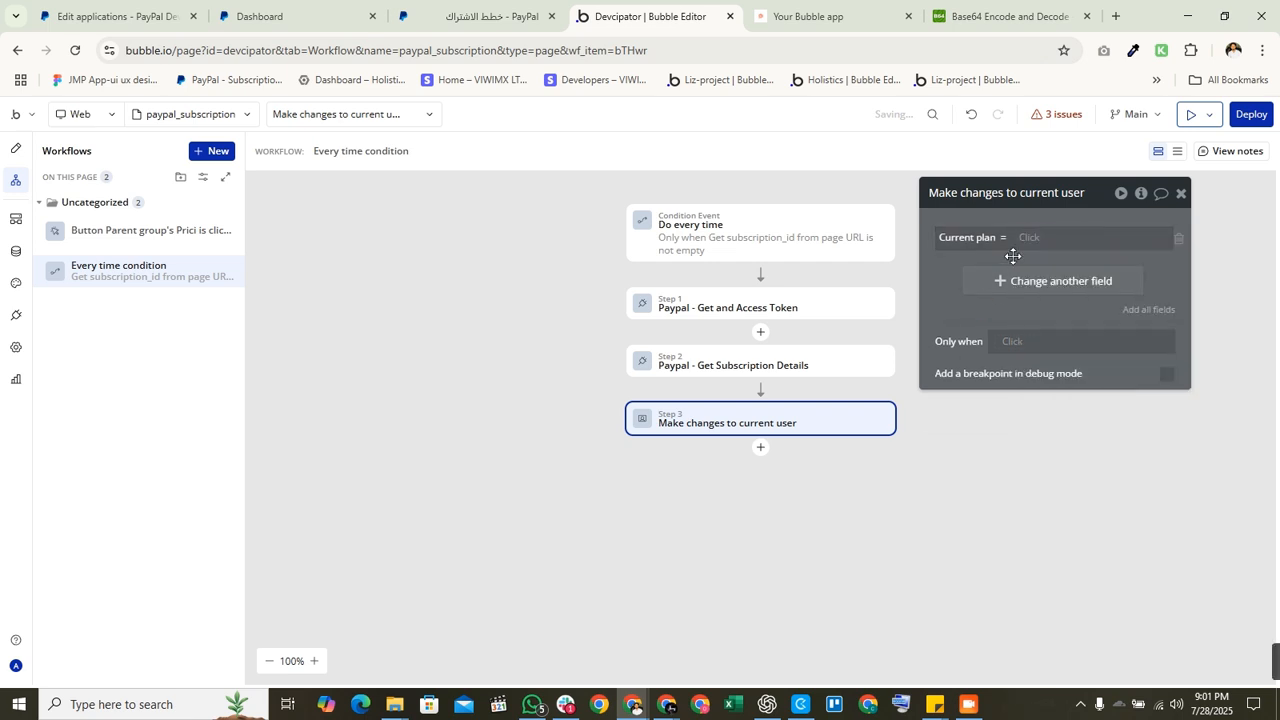
Step: Move the step settings panel beside the workflow and review steps 2 and 3
left_click_drag(931, 323, 303, 360)
left_click(690, 362)
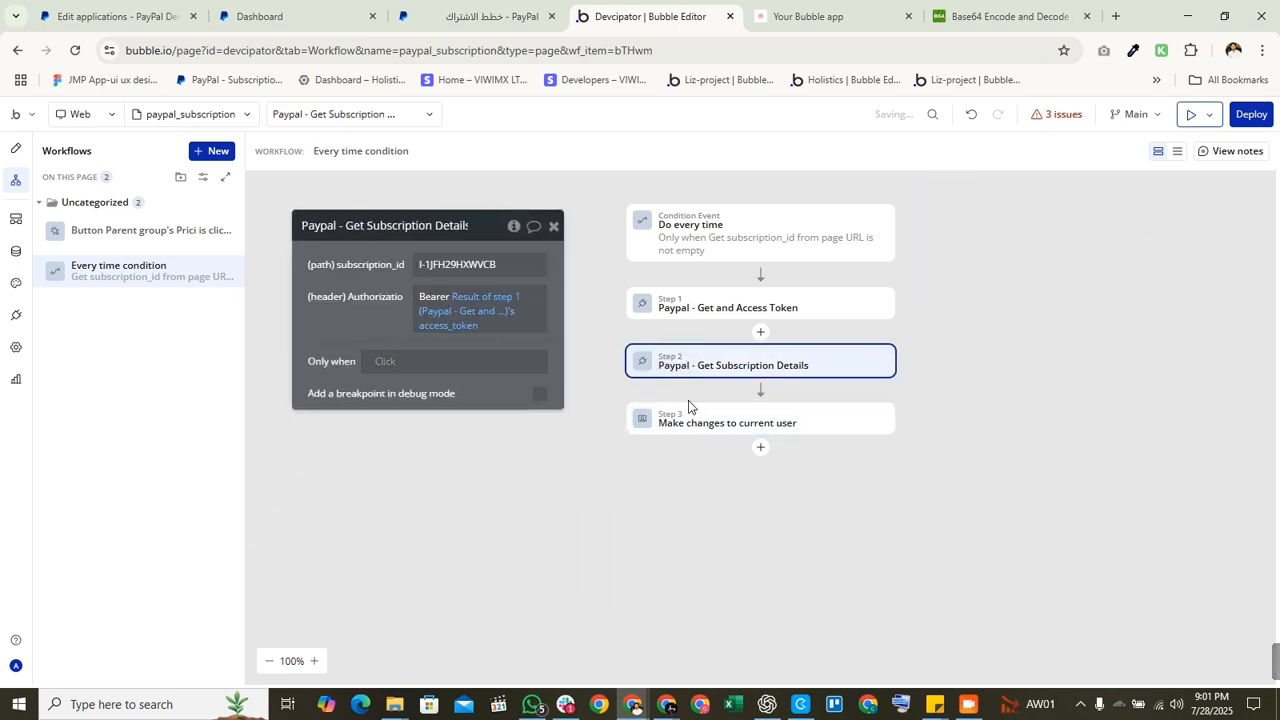
left_click(685, 425)
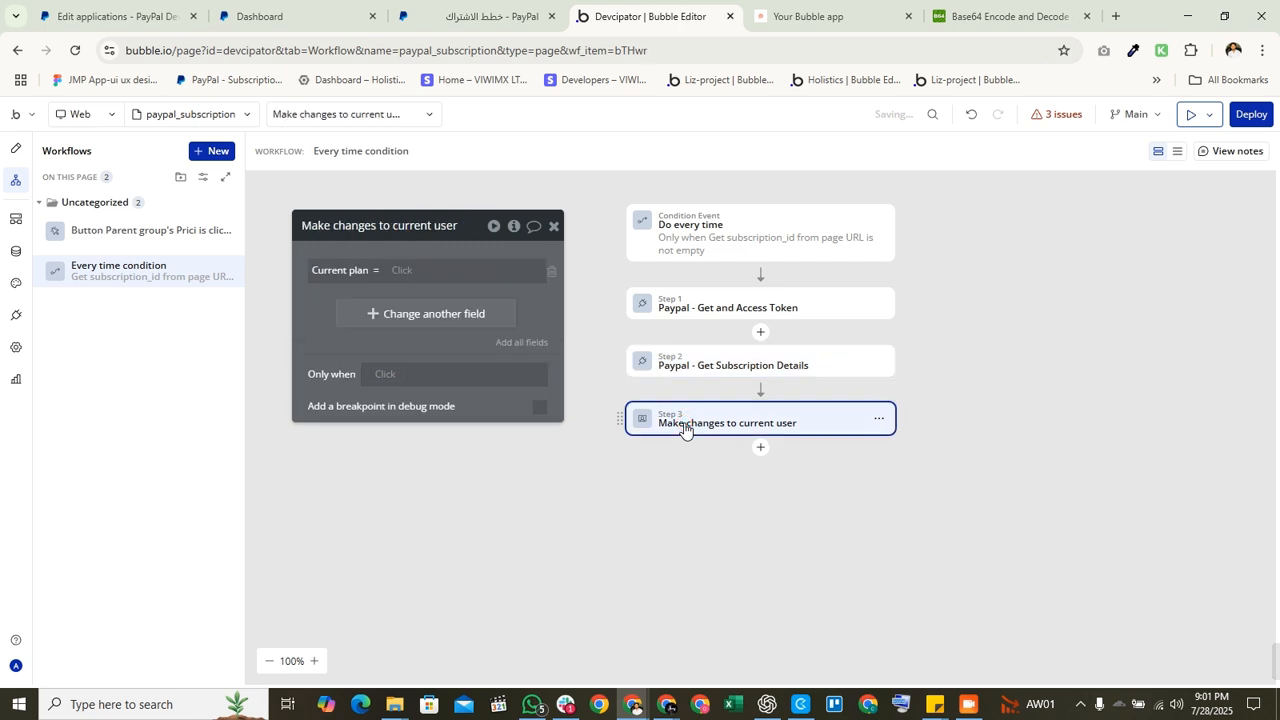
left_click(760, 448)
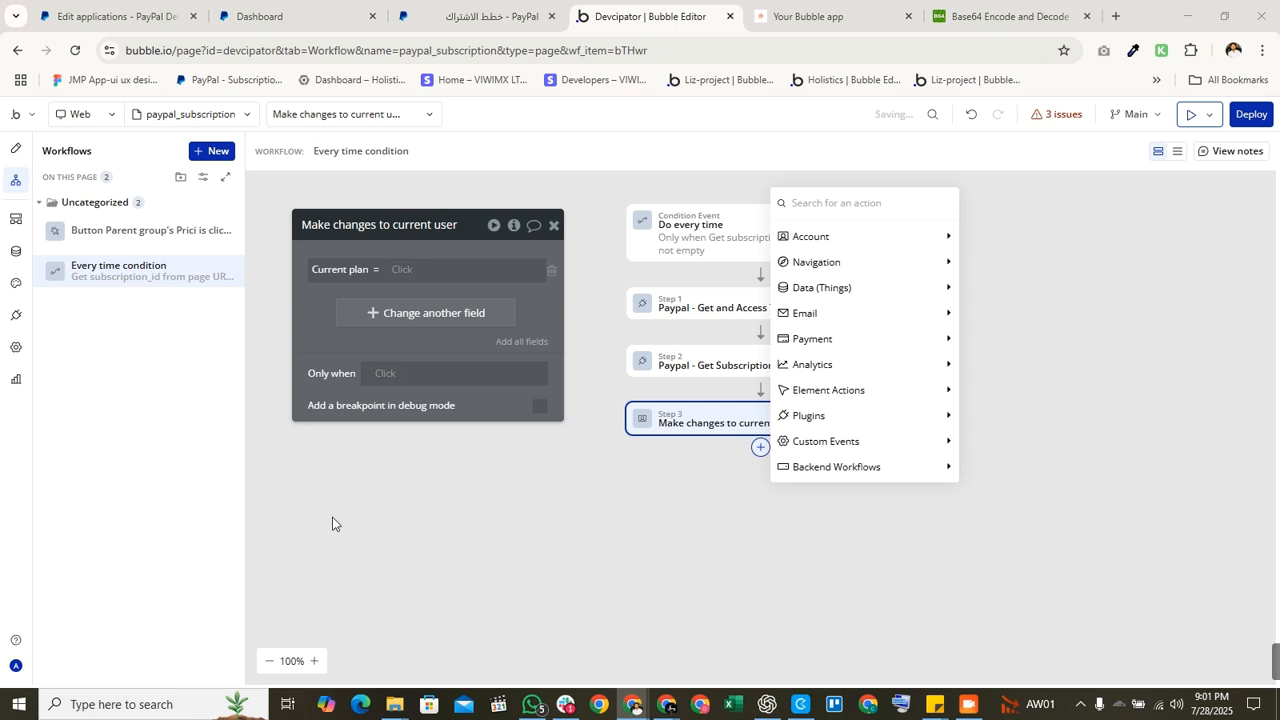
Step: Set Current plan to Search for Pricing Plan paypals:first item
left_click(430, 270)
type("do")
left_click(428, 309)
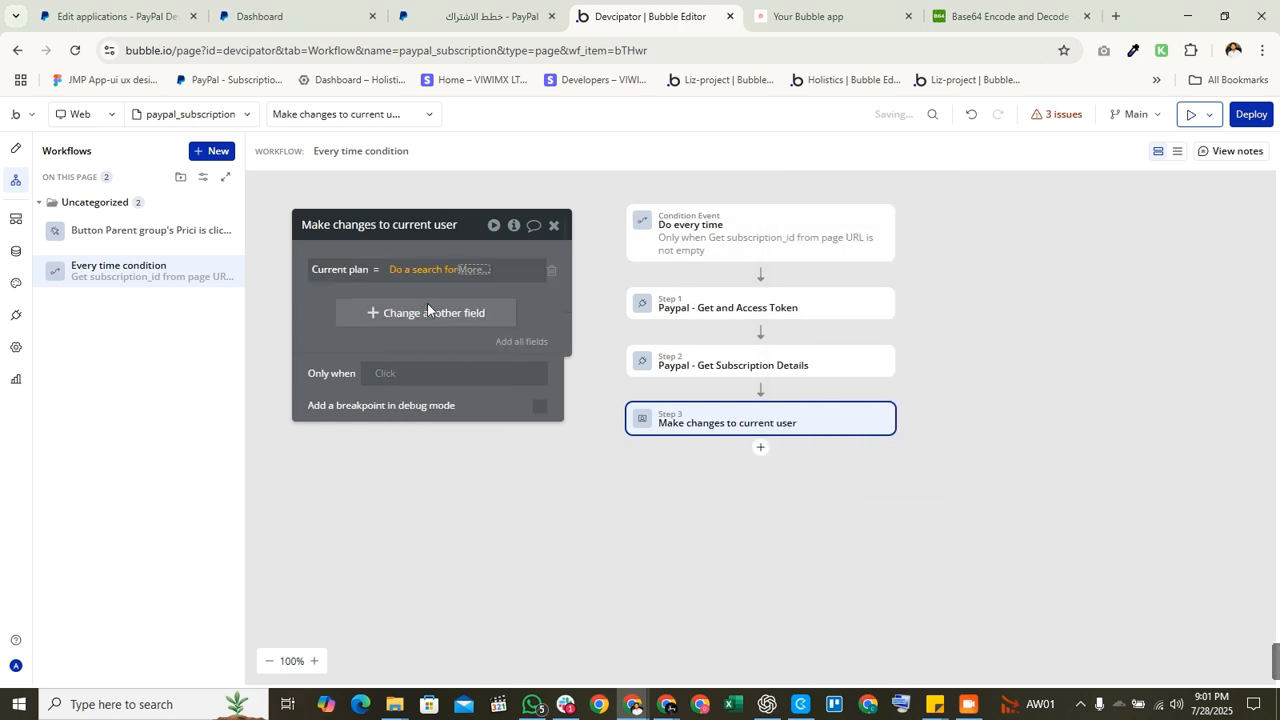
left_click(722, 265)
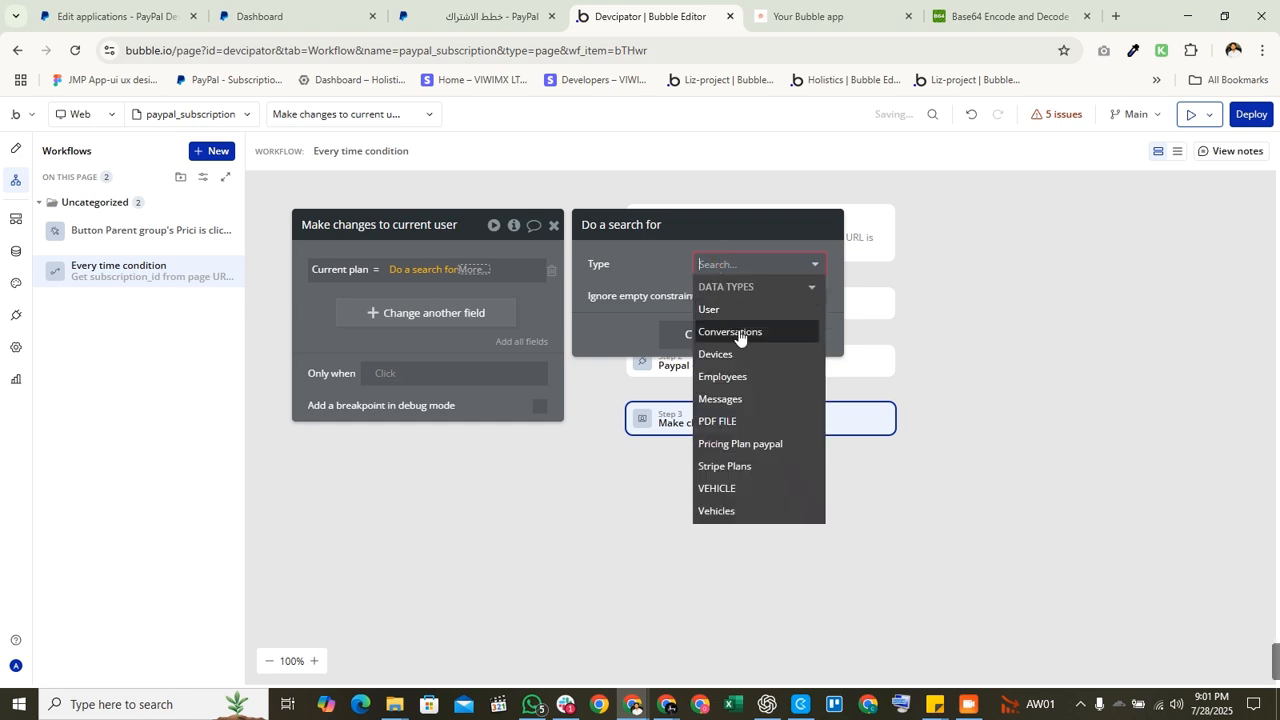
type("pl")
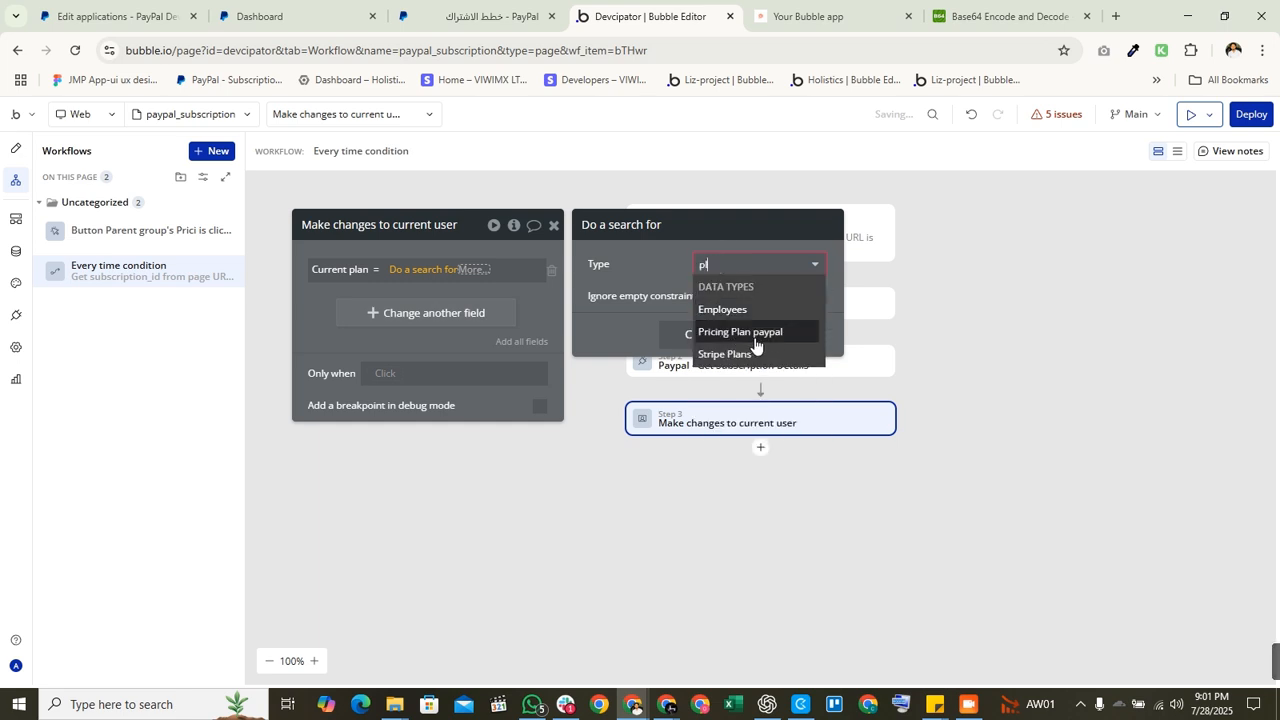
left_click(756, 333)
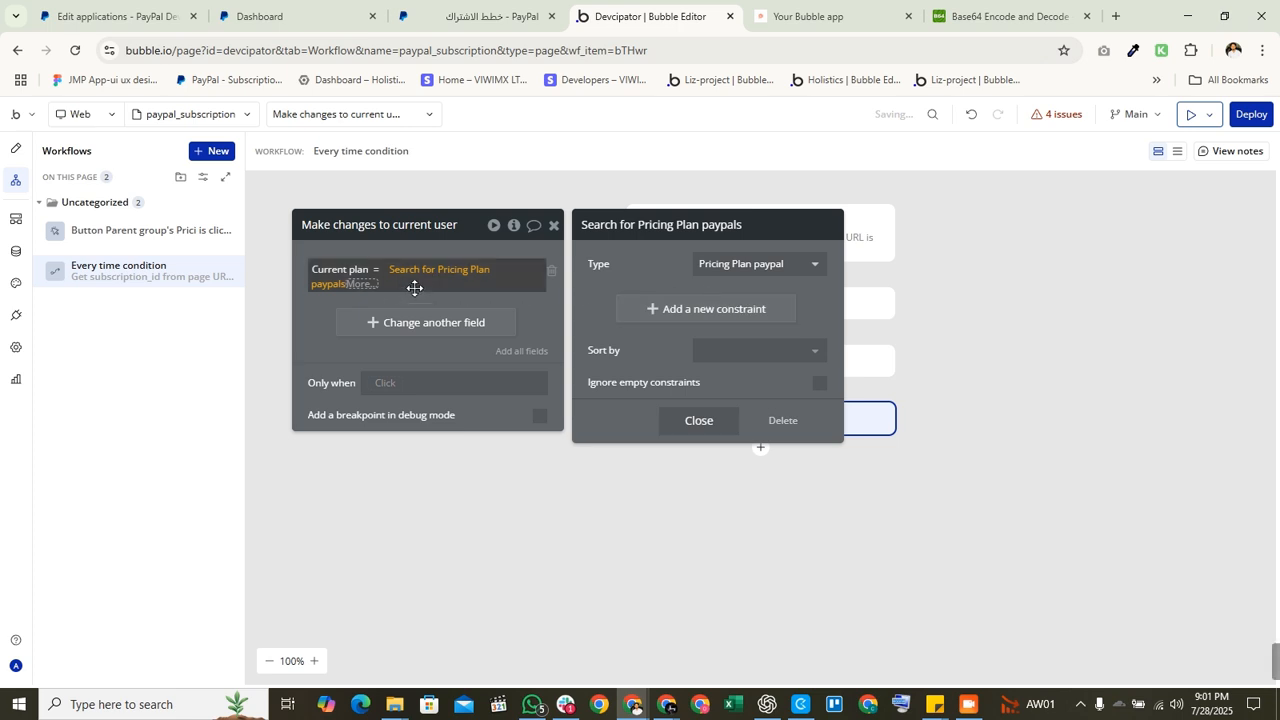
left_click(357, 285)
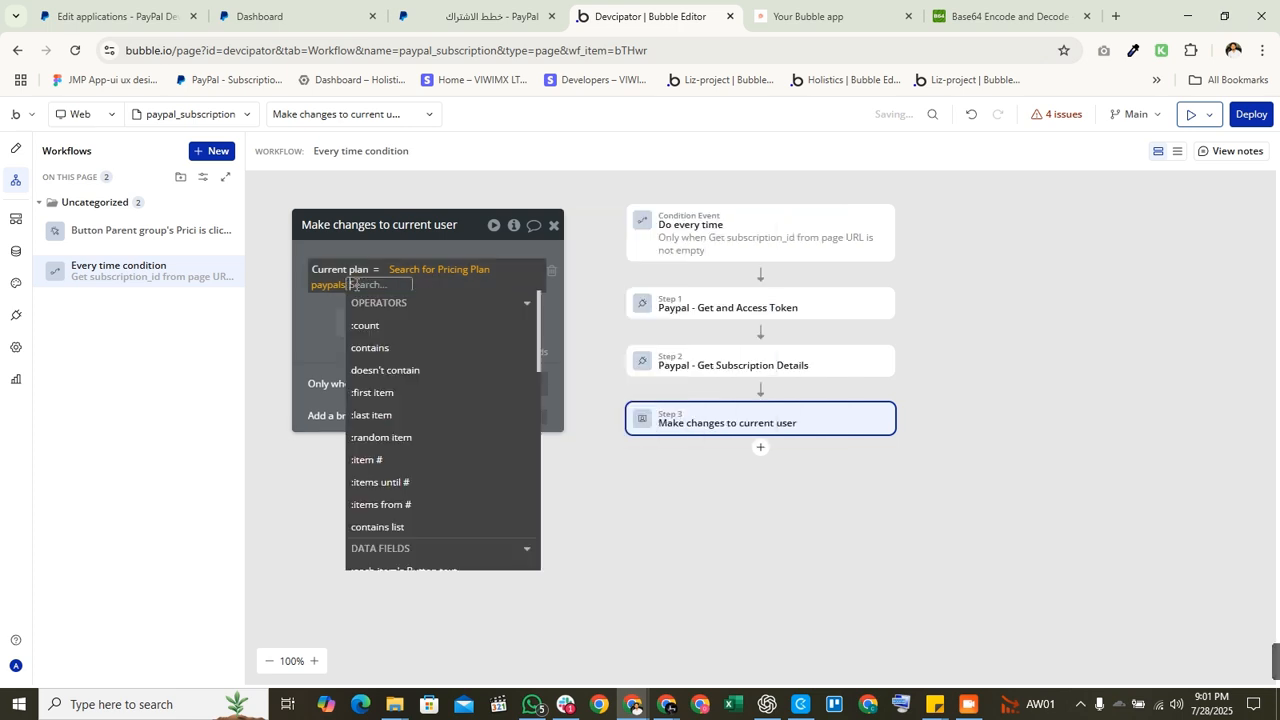
type("fi")
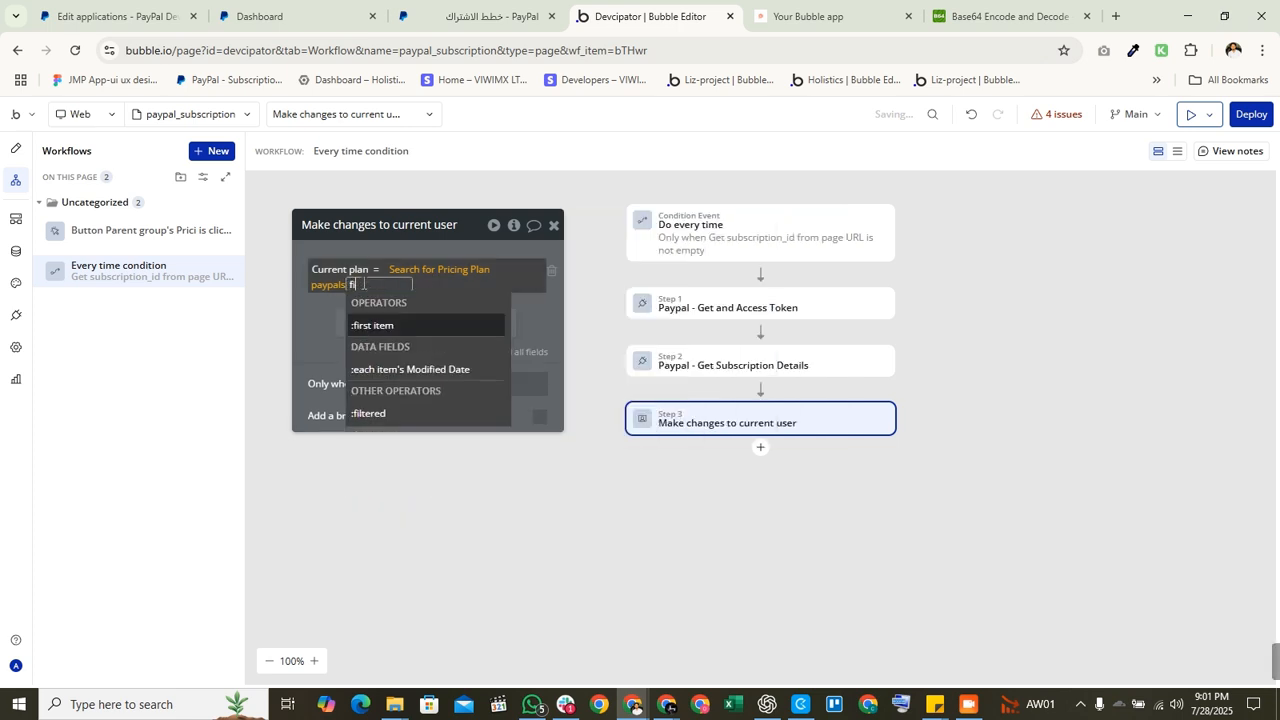
left_click(405, 331)
Step: Constrain the search to Pland ID = step 2's plan_id
left_click(339, 286)
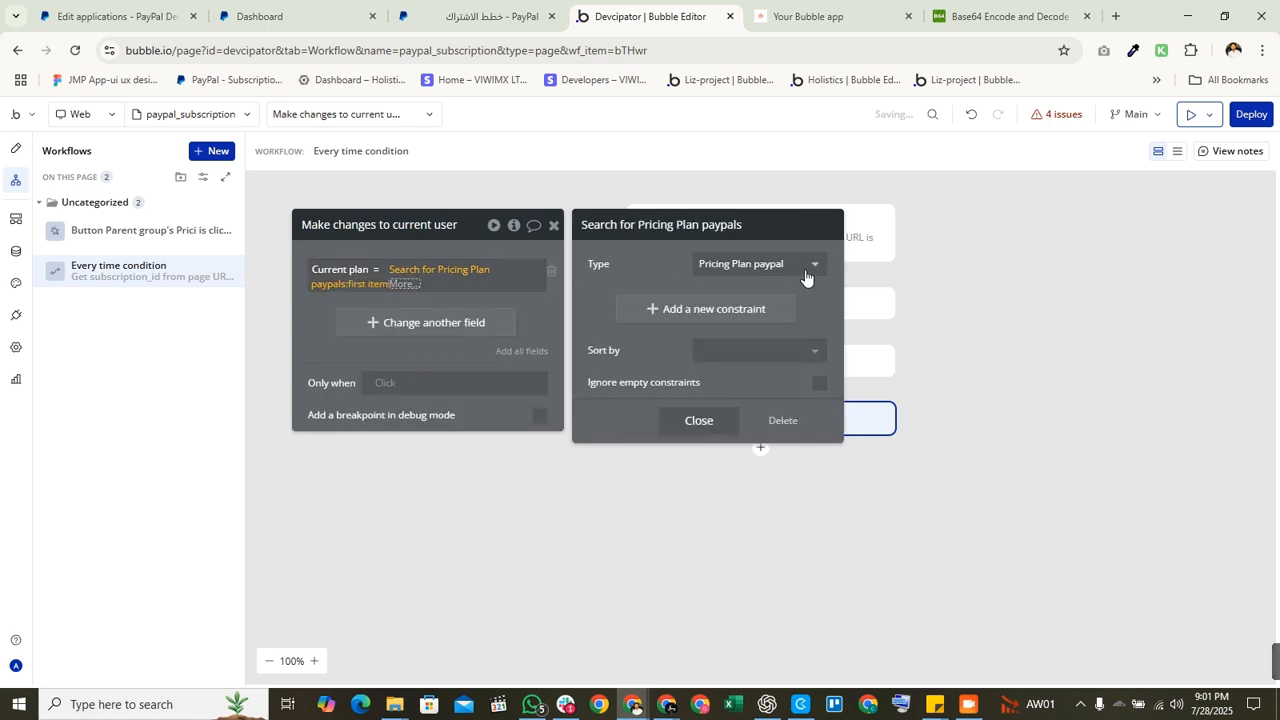
left_click(657, 303)
left_click(600, 302)
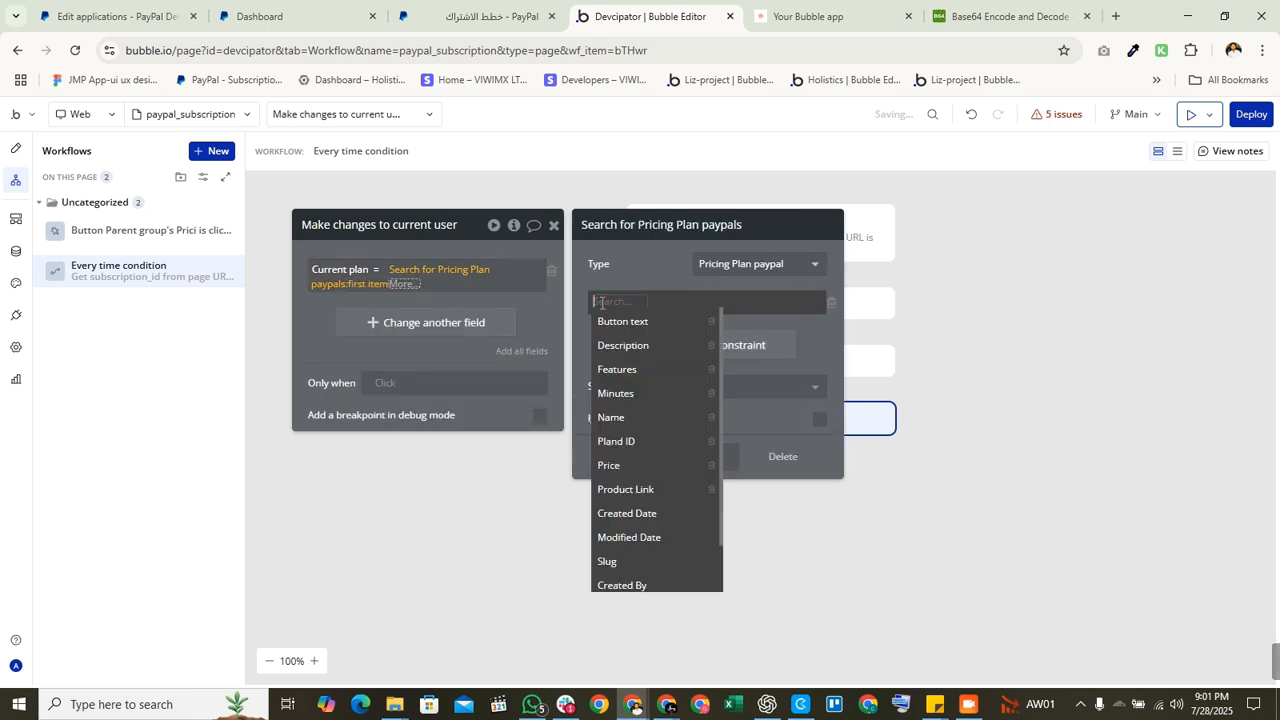
type("id")
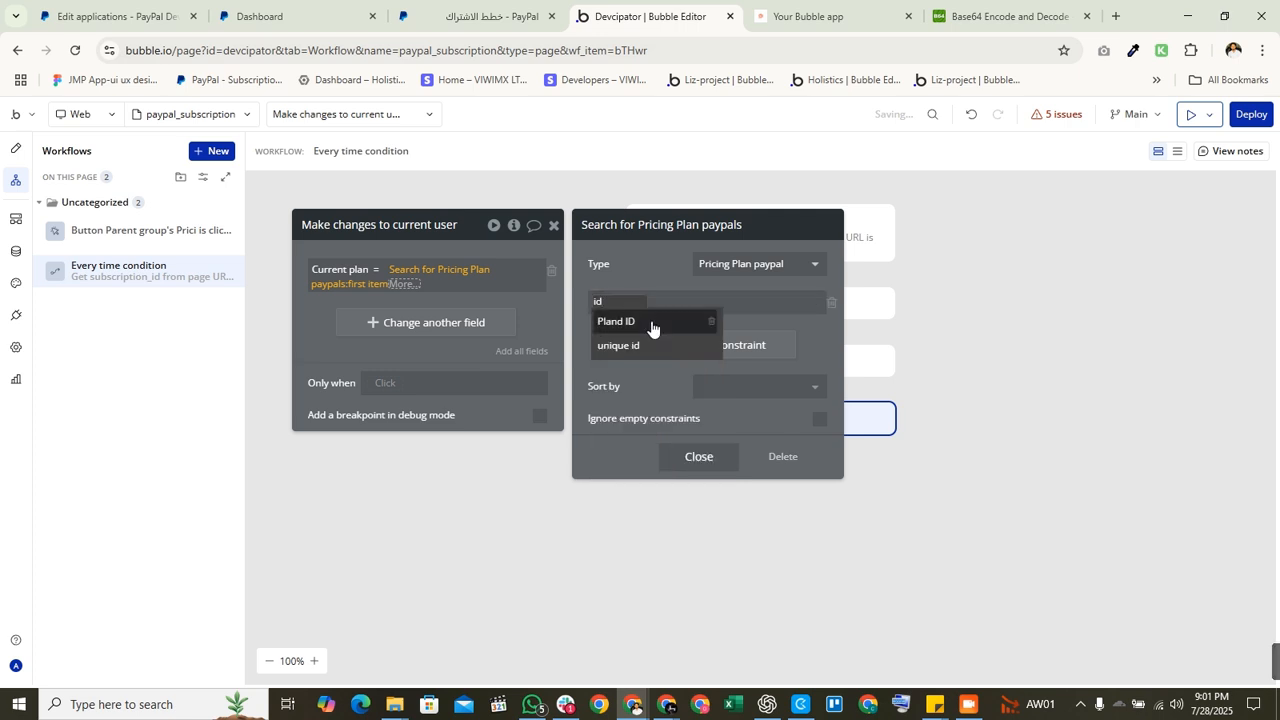
left_click(650, 322)
left_click(648, 302)
left_click(663, 320)
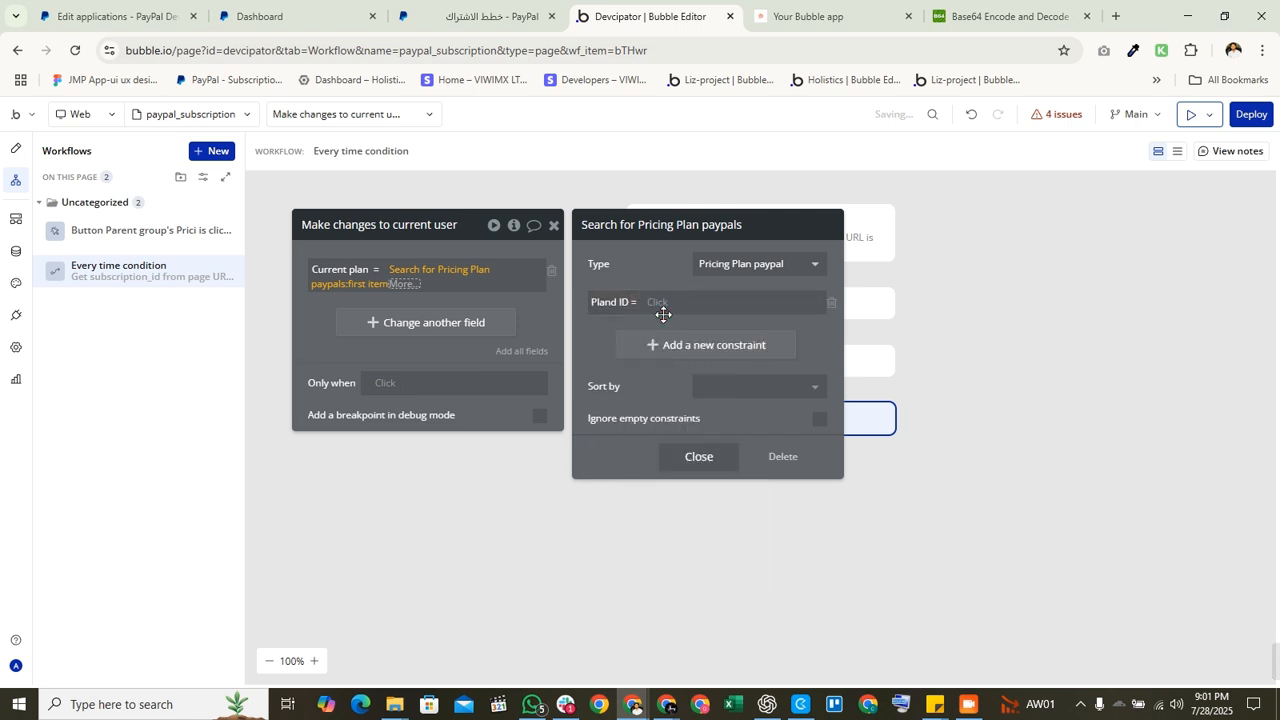
left_click(653, 303)
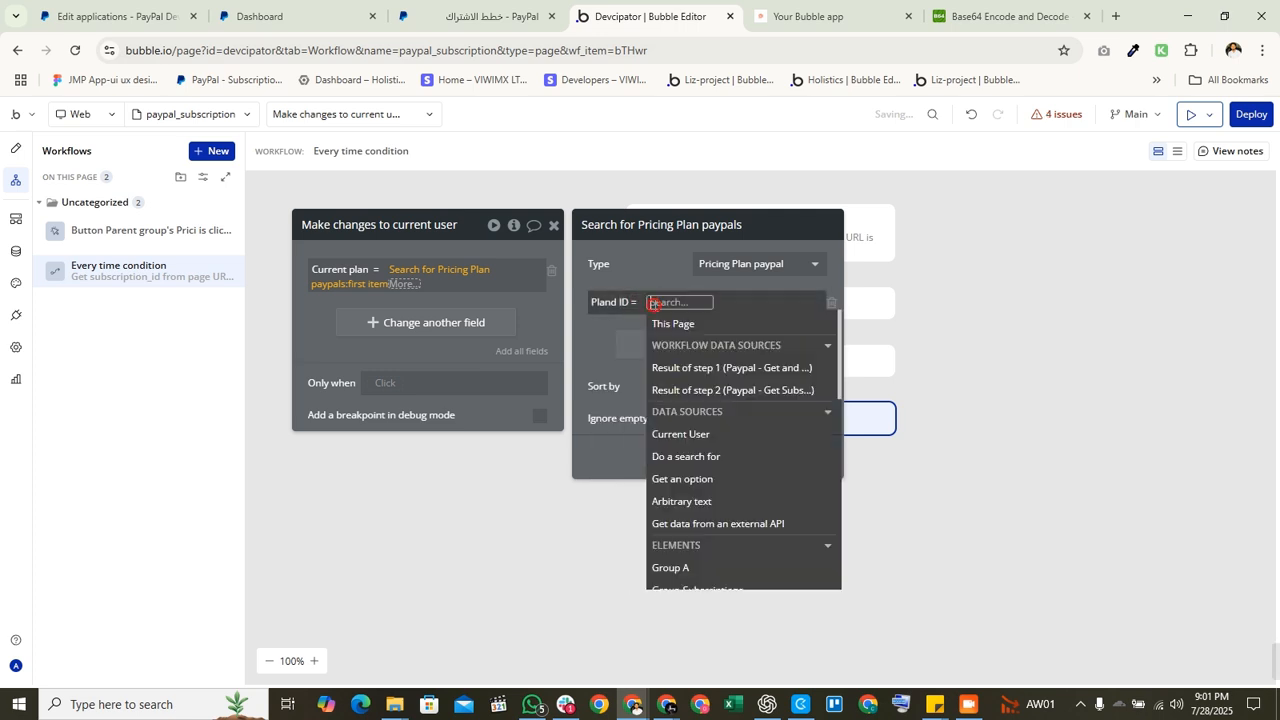
left_click(737, 390)
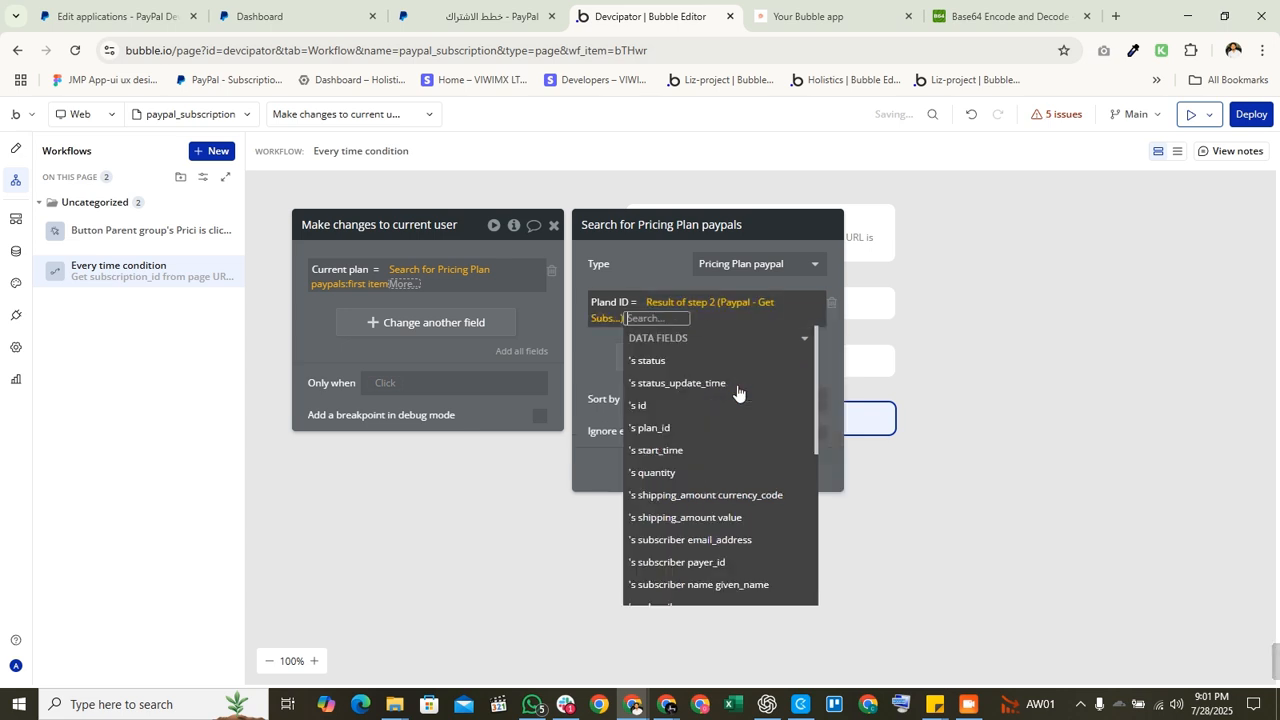
left_click(640, 428)
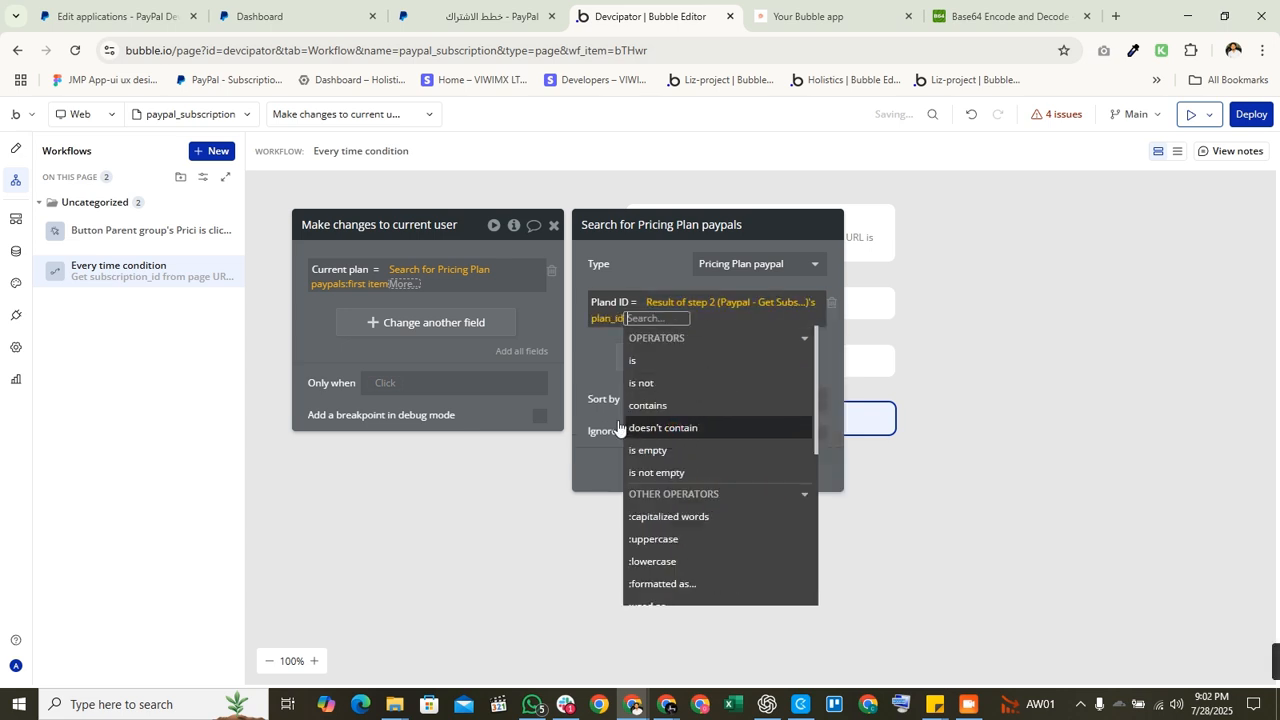
left_click(582, 418)
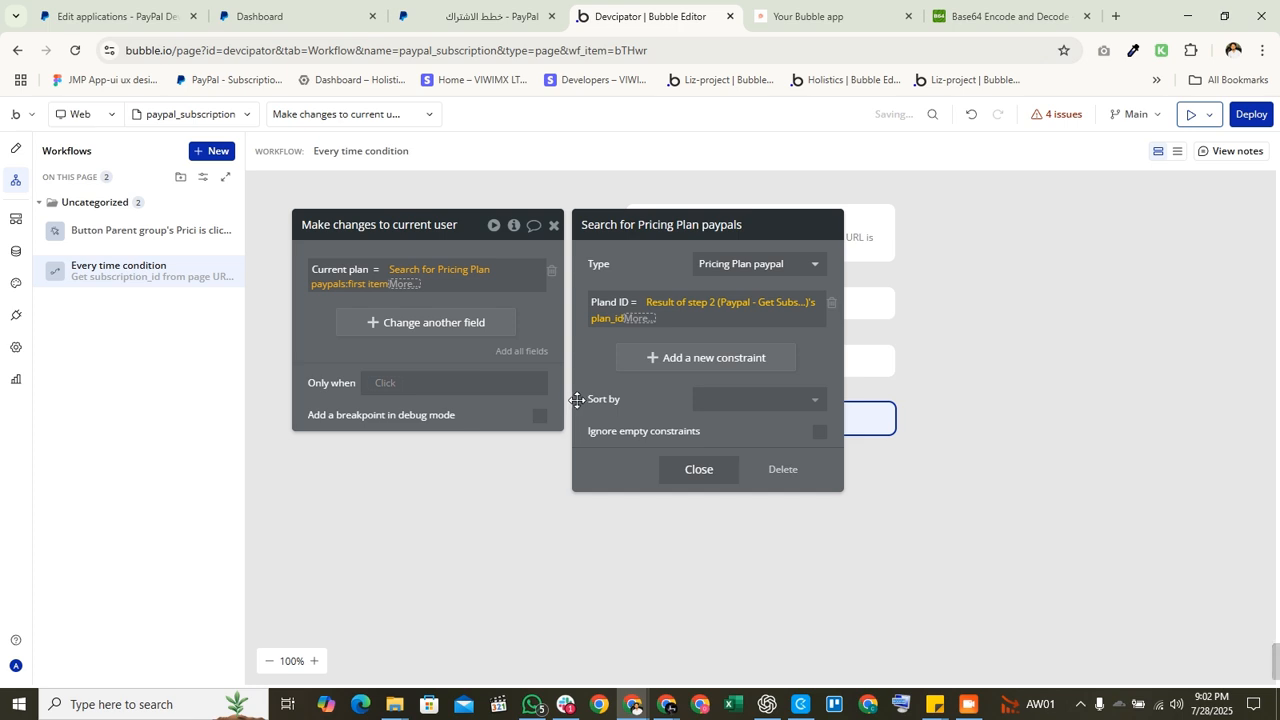
left_click(405, 372)
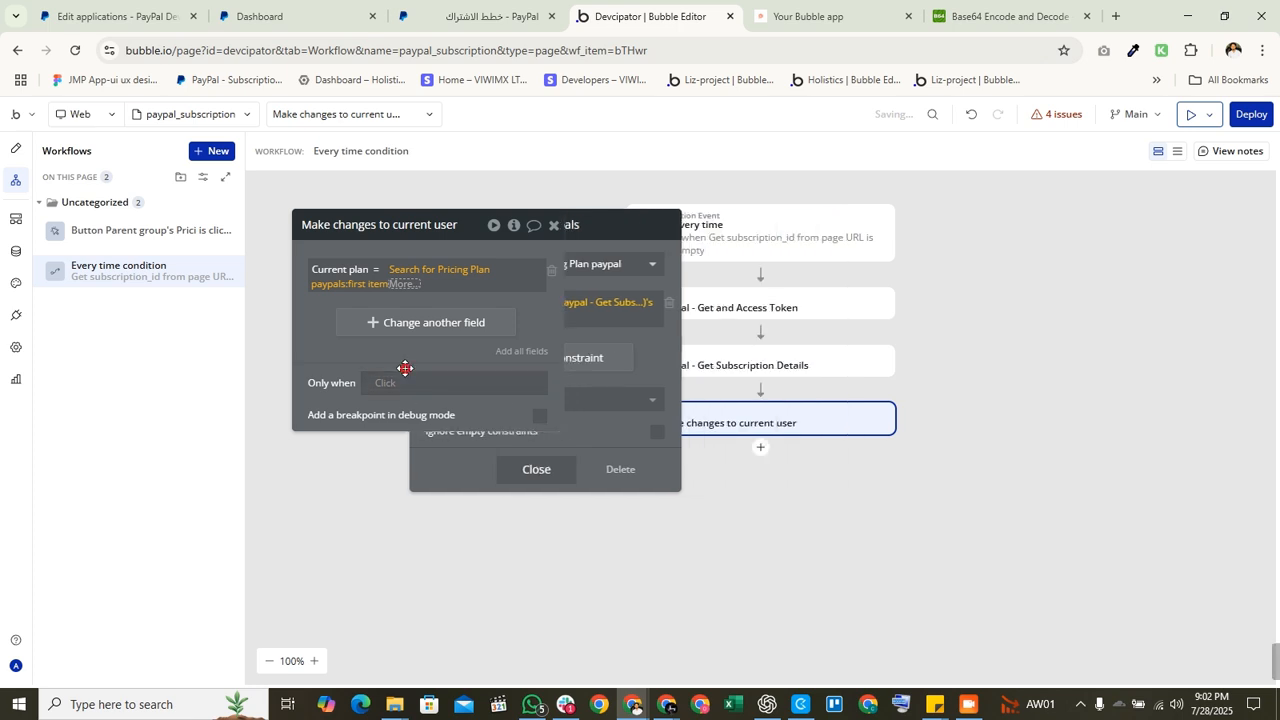
Step: Copy the step 2 plan_id expression and paste it directly into Current plan
left_click(410, 285)
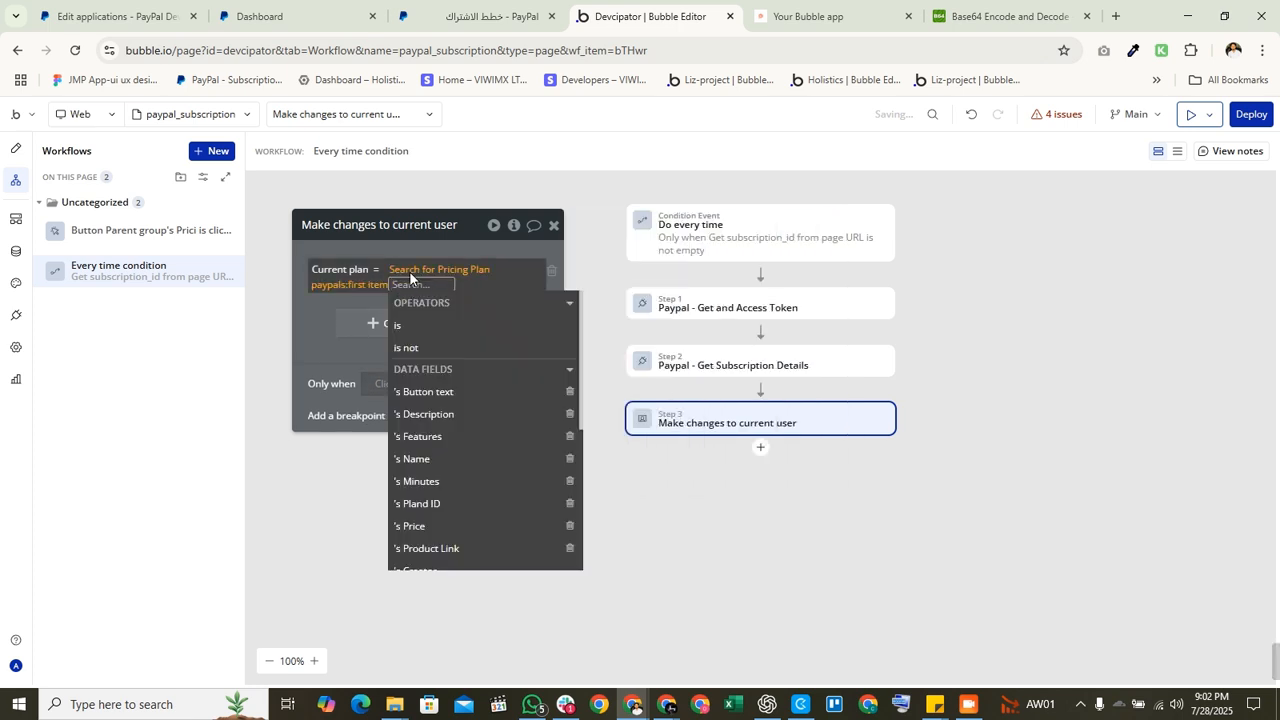
right_click(409, 271)
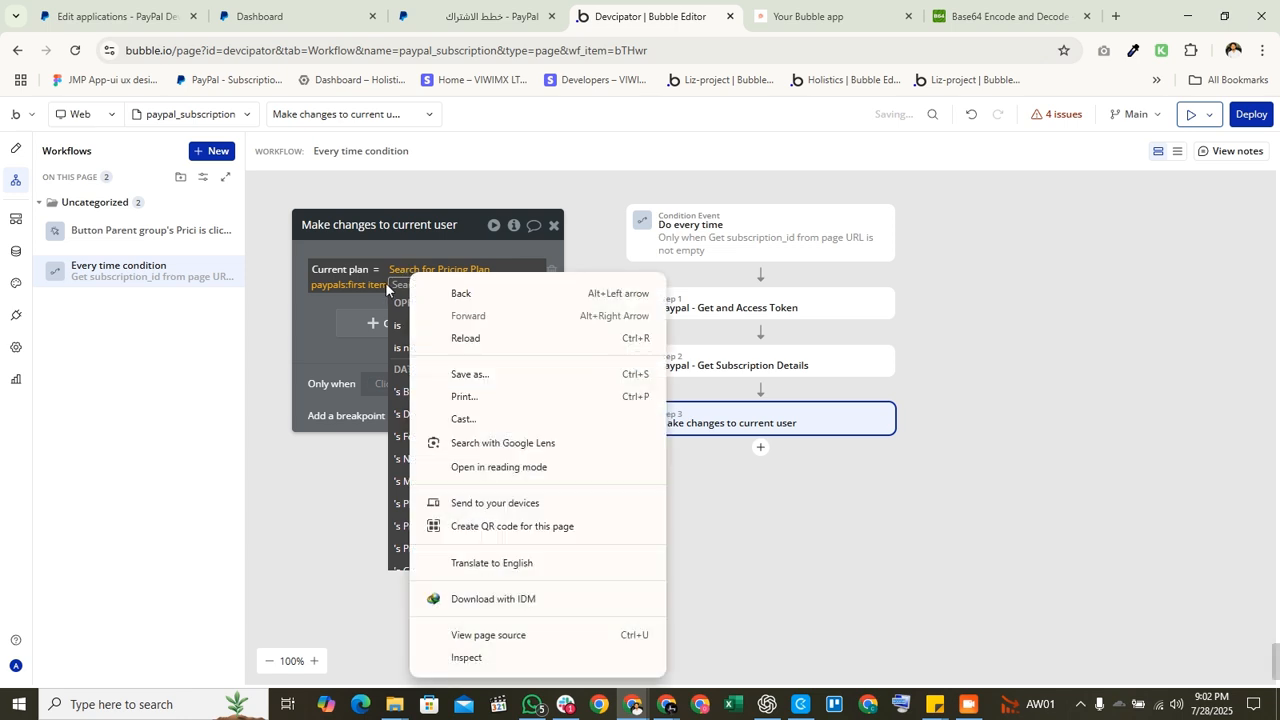
left_click(443, 271)
right_click(650, 300)
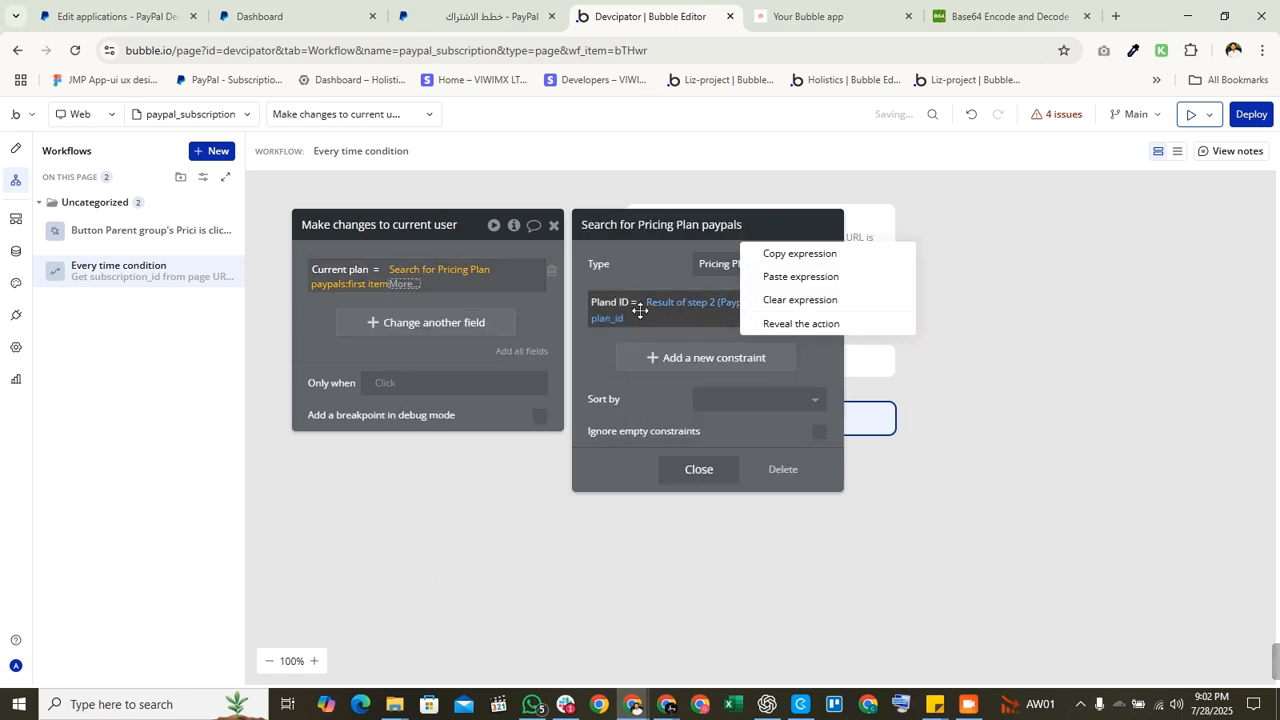
right_click(662, 310)
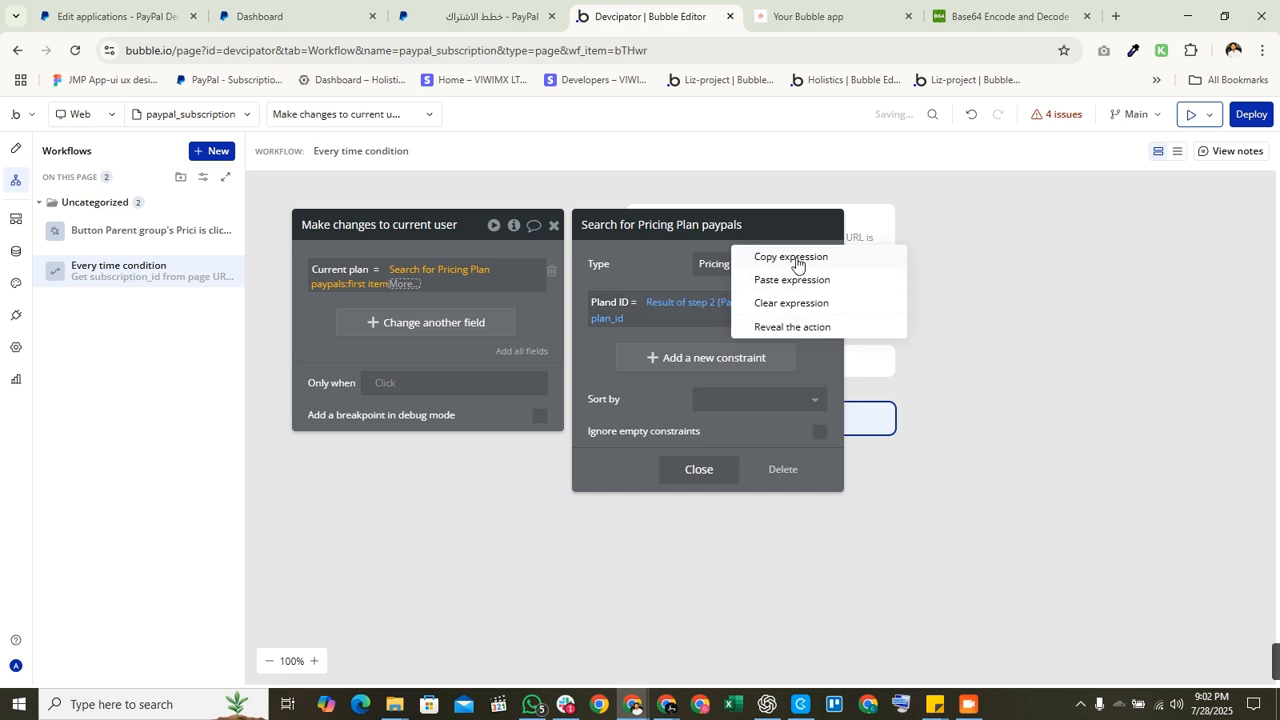
left_click(797, 258)
right_click(446, 277)
left_click(551, 254)
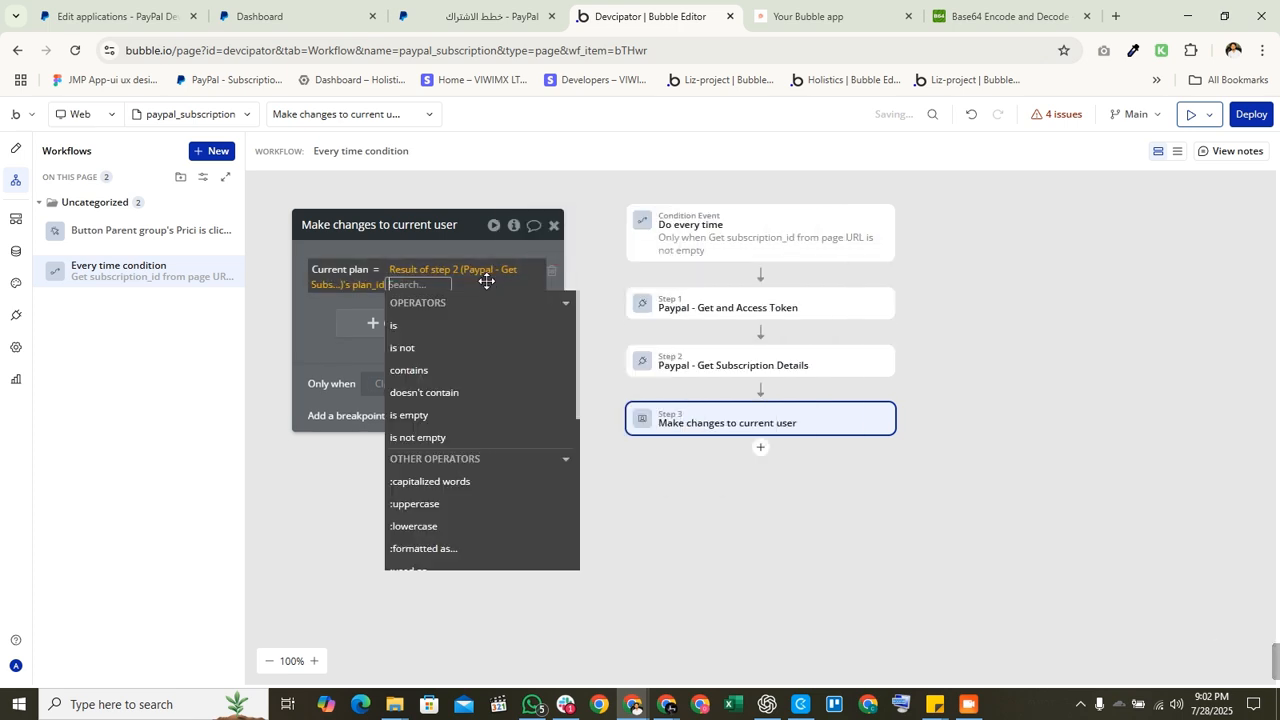
left_click(300, 331)
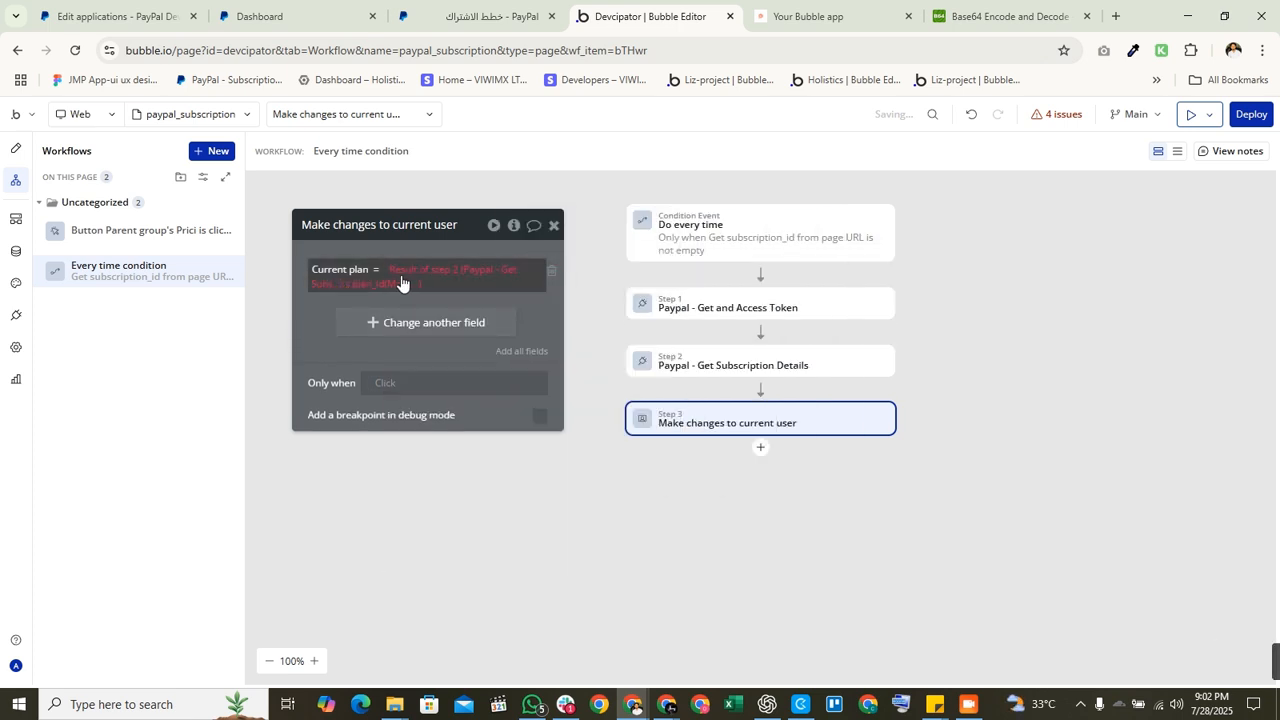
left_click(362, 276)
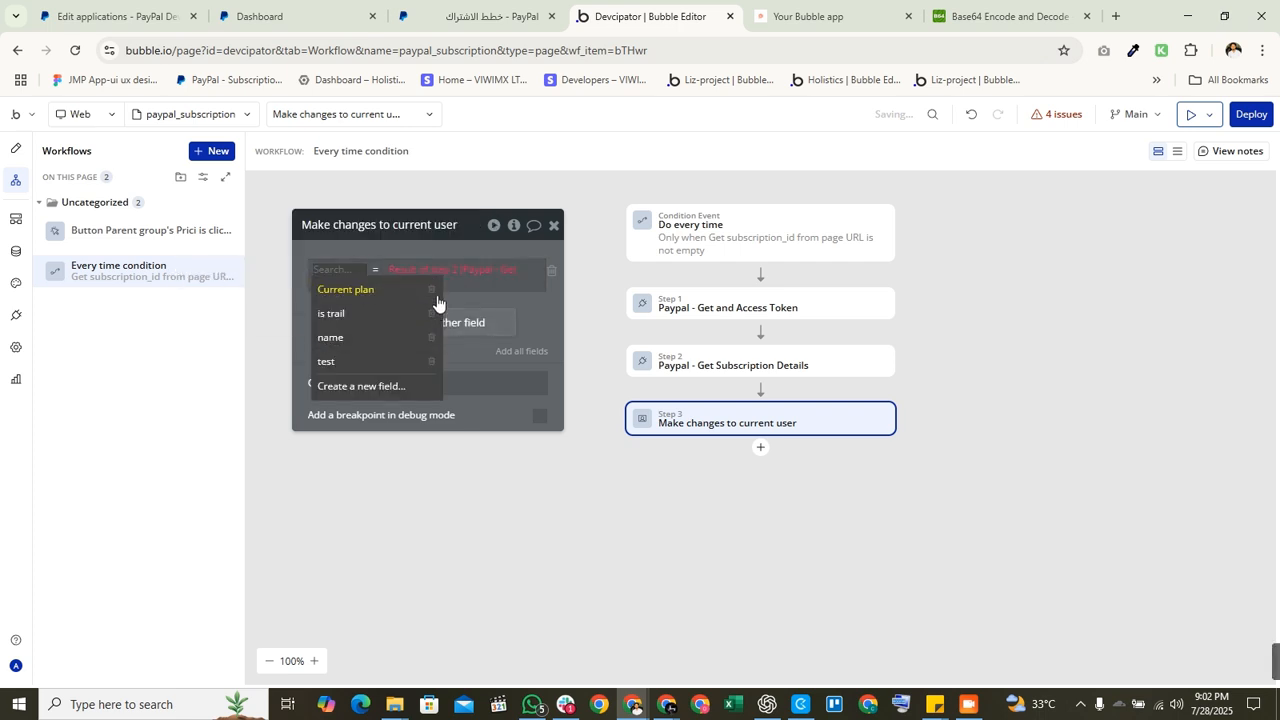
Step: Go to the Data tab and open the User data type's field list
left_click(17, 251)
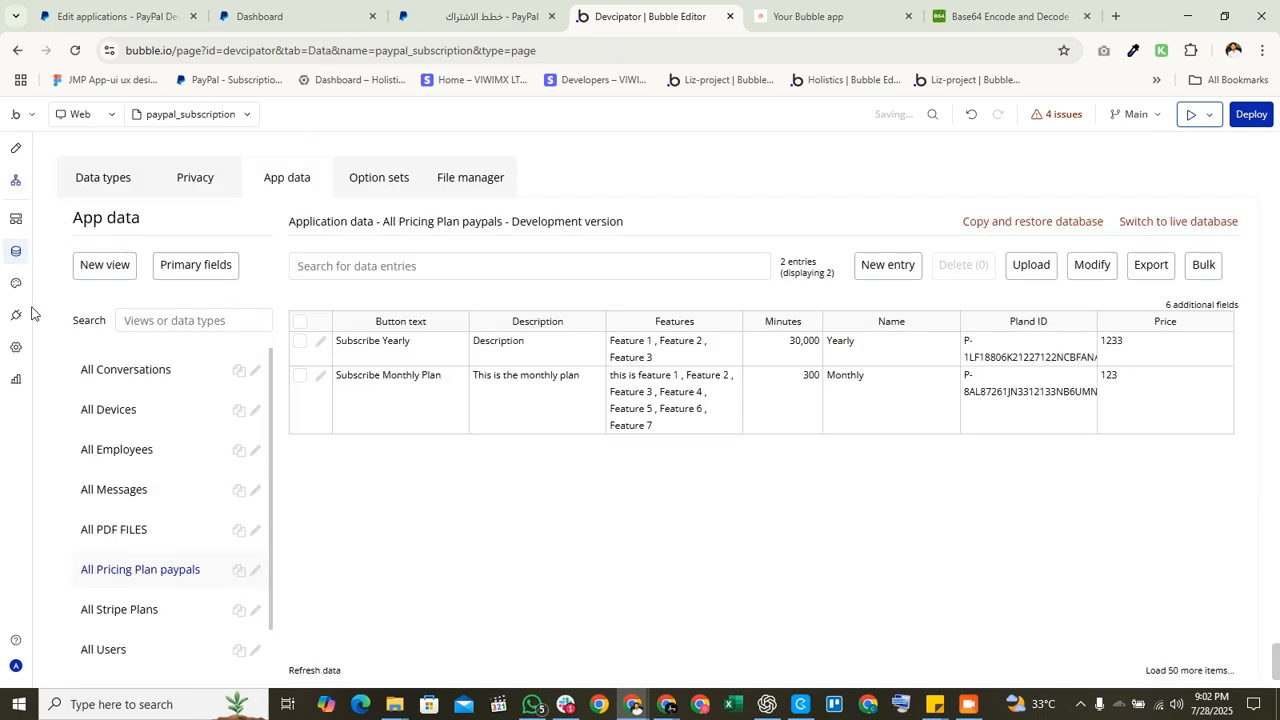
left_click(125, 652)
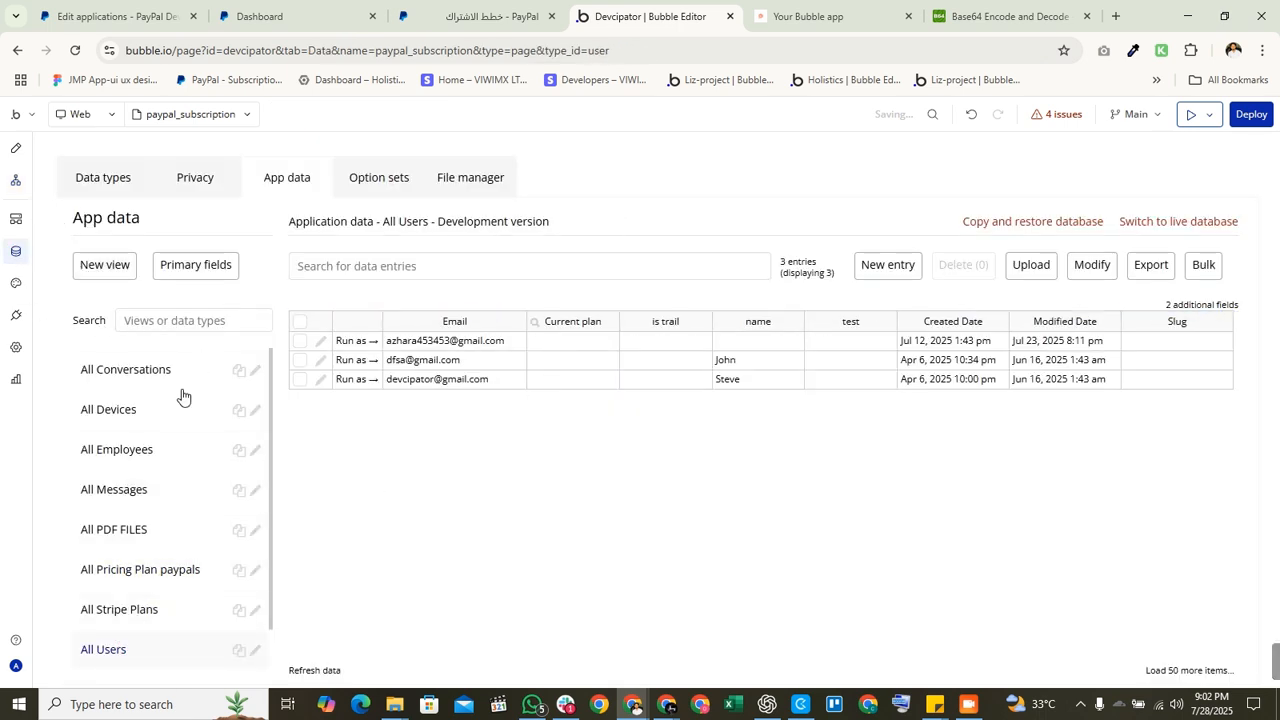
left_click(906, 273)
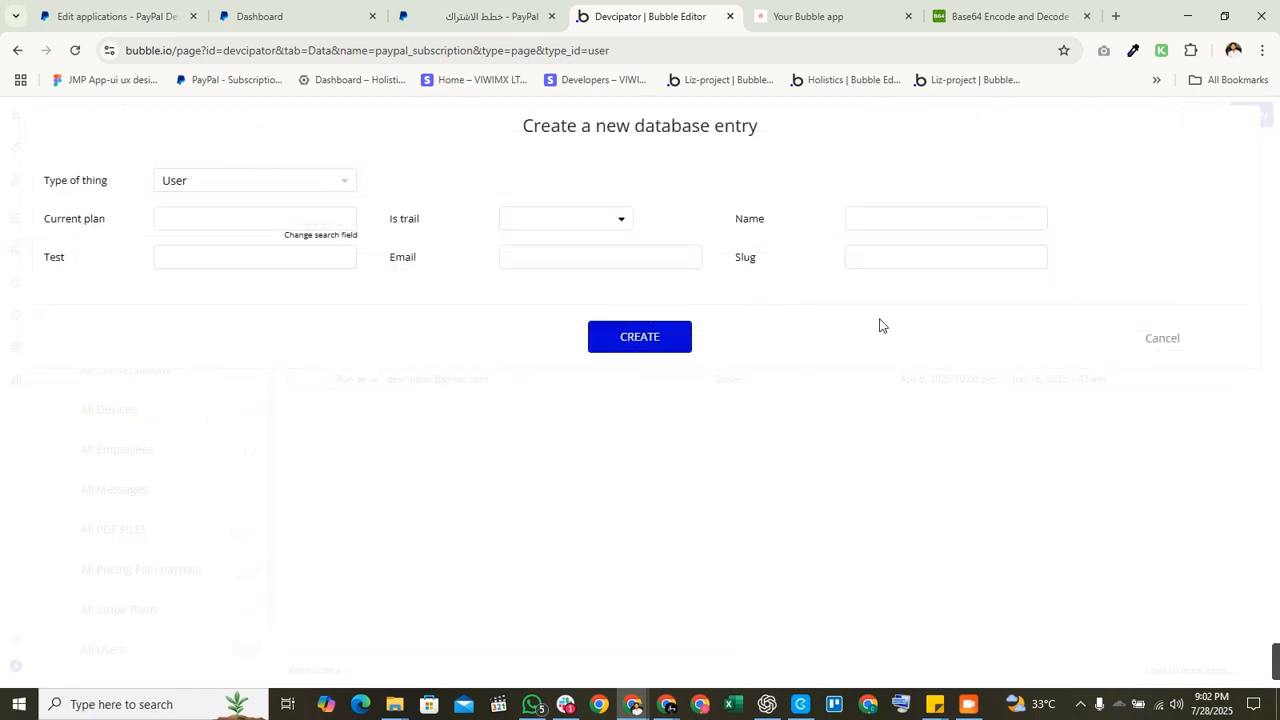
left_click(1155, 338)
left_click(103, 179)
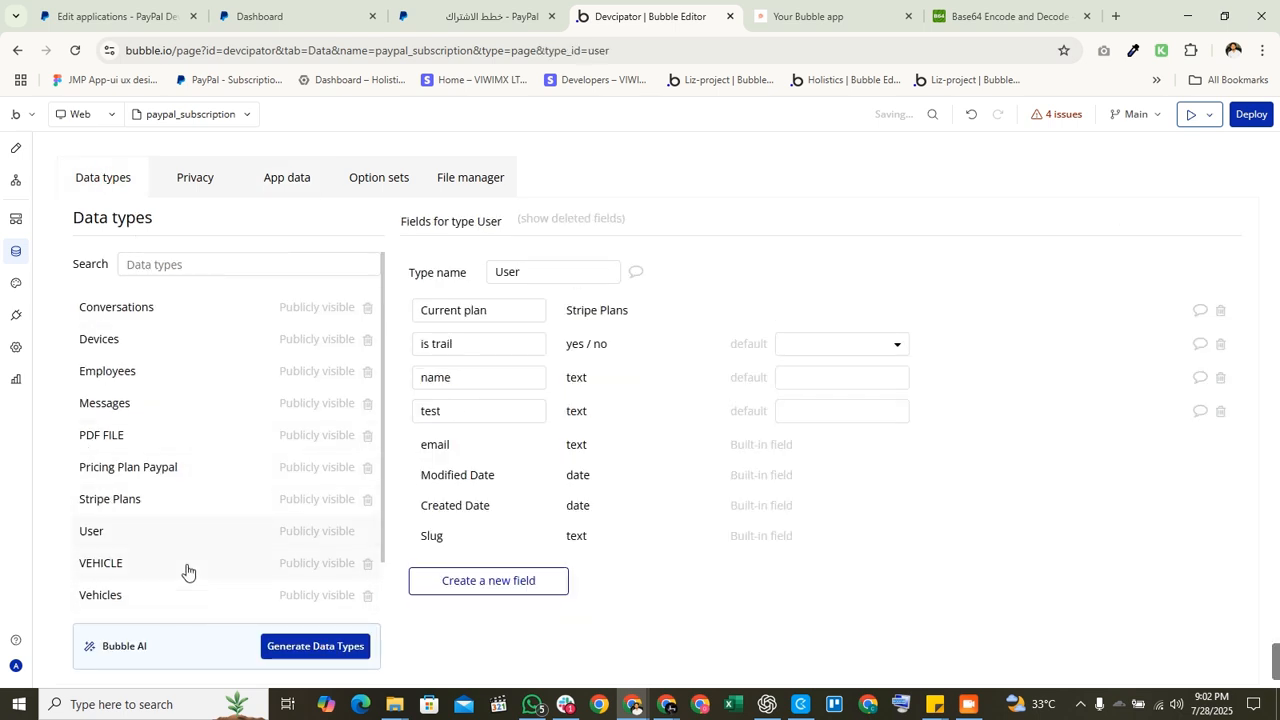
left_click(510, 586)
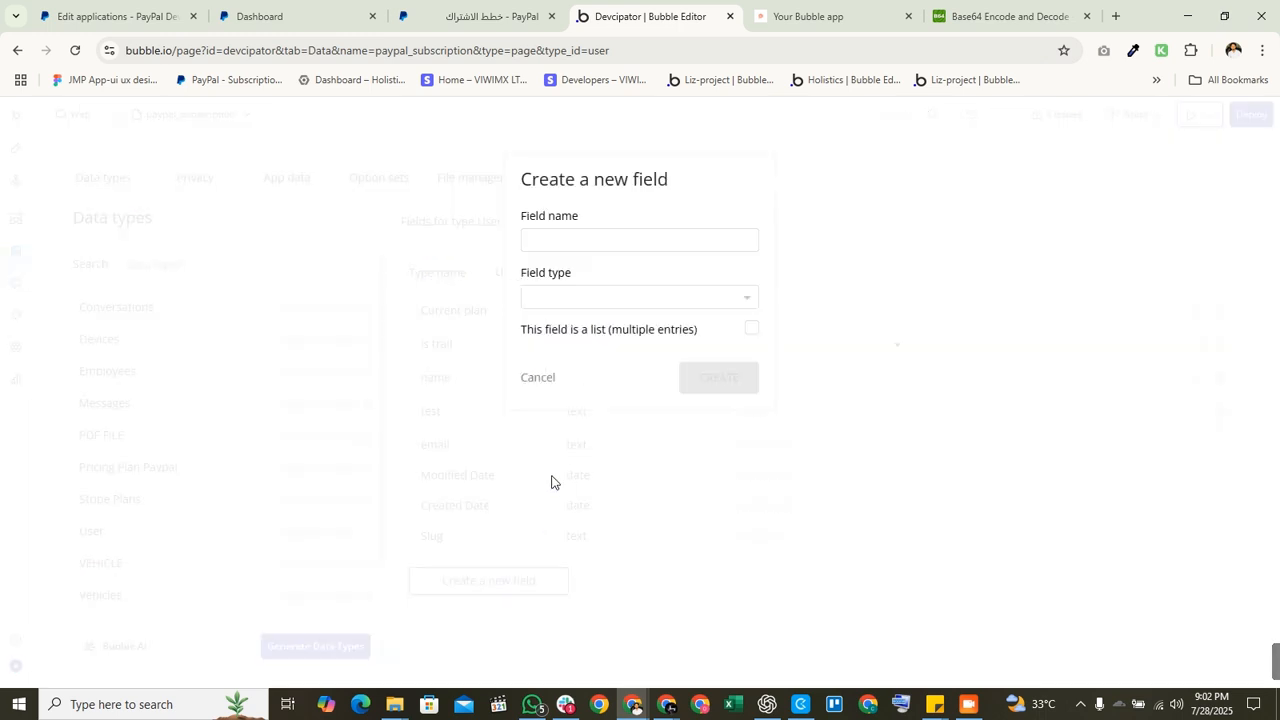
left_click(540, 380)
Step: Create the User field 'current paypal plan' of type Pricing Plan paypal, then return to Workflow
left_click(514, 580)
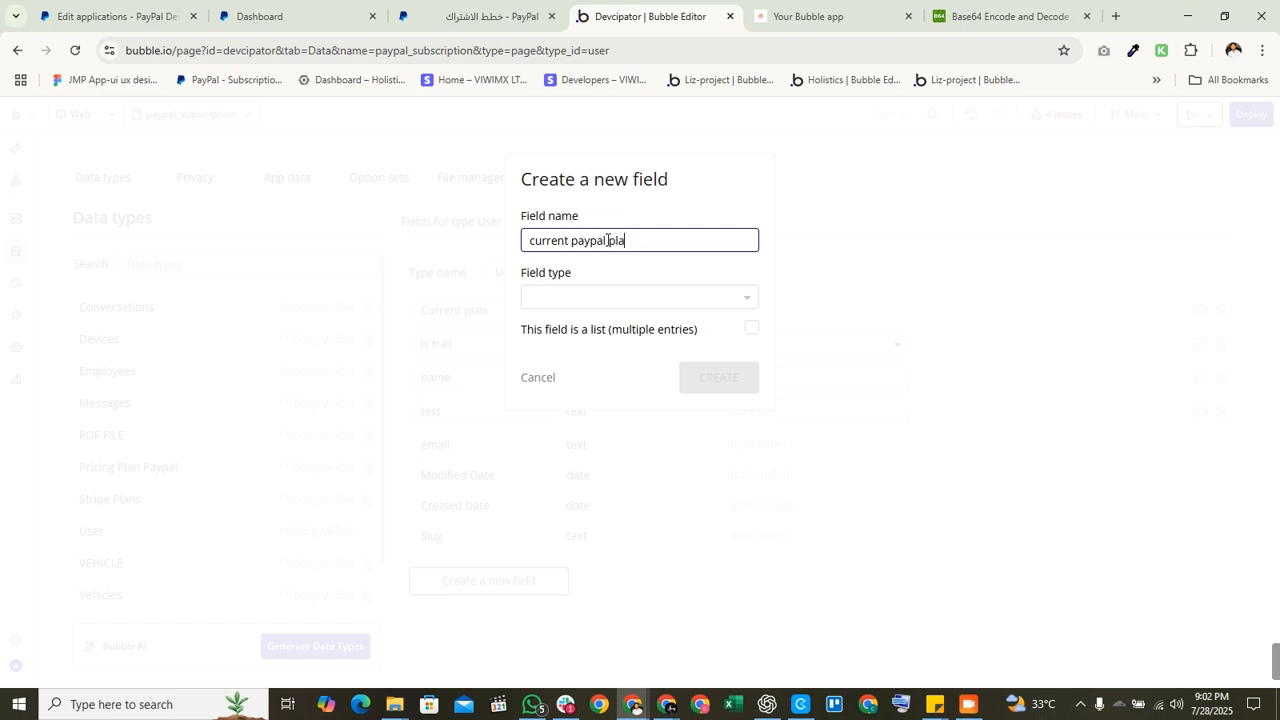
left_click(645, 299)
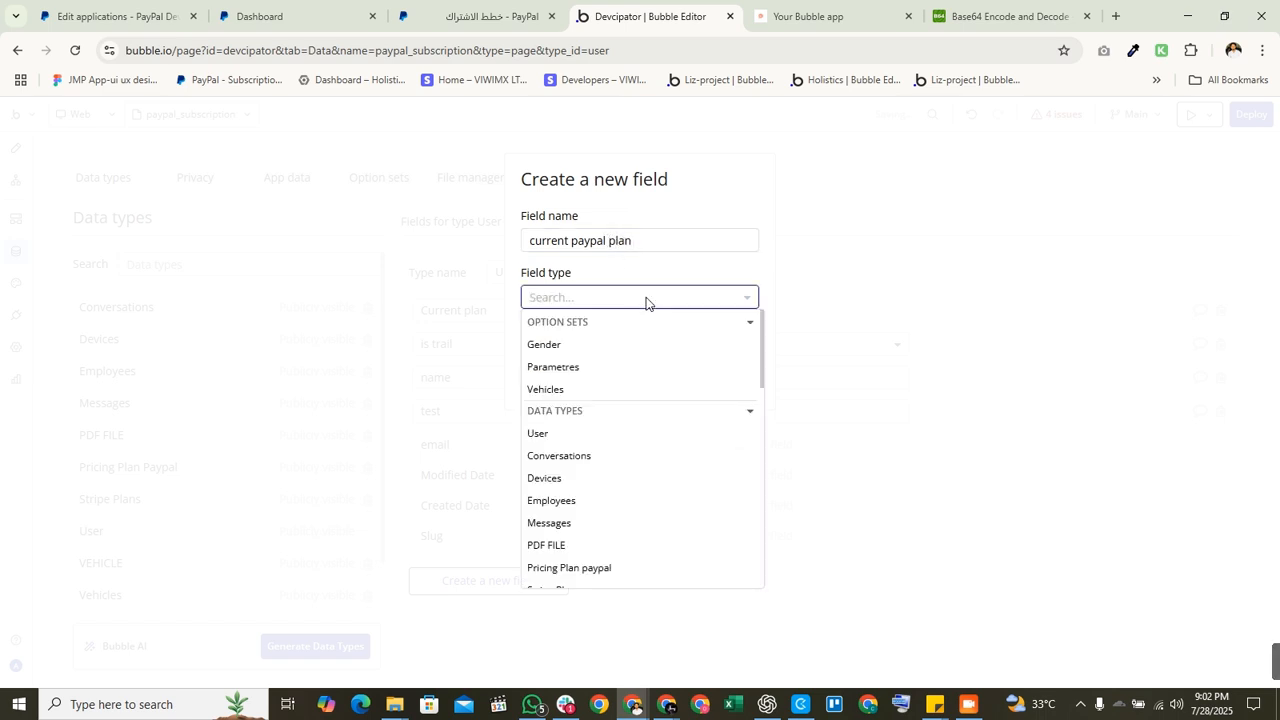
type("o")
key("BackSpace")
type("p")
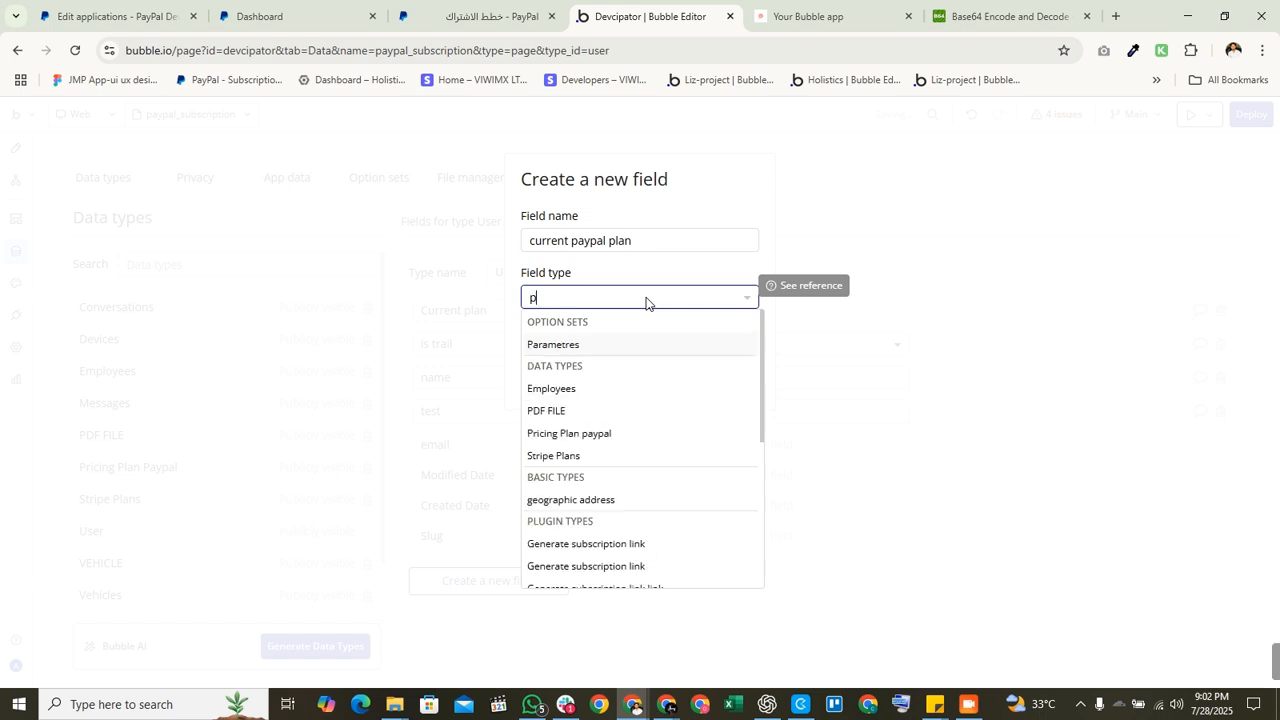
type("ay")
left_click(594, 348)
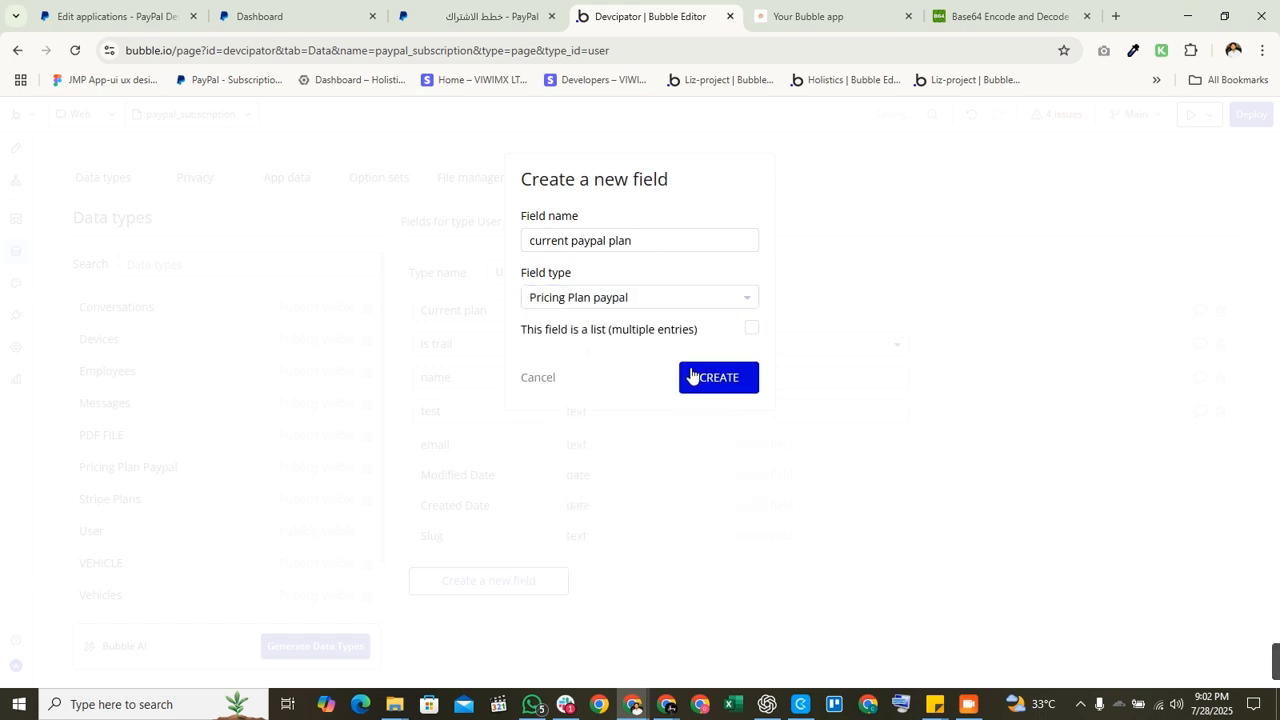
left_click(711, 376)
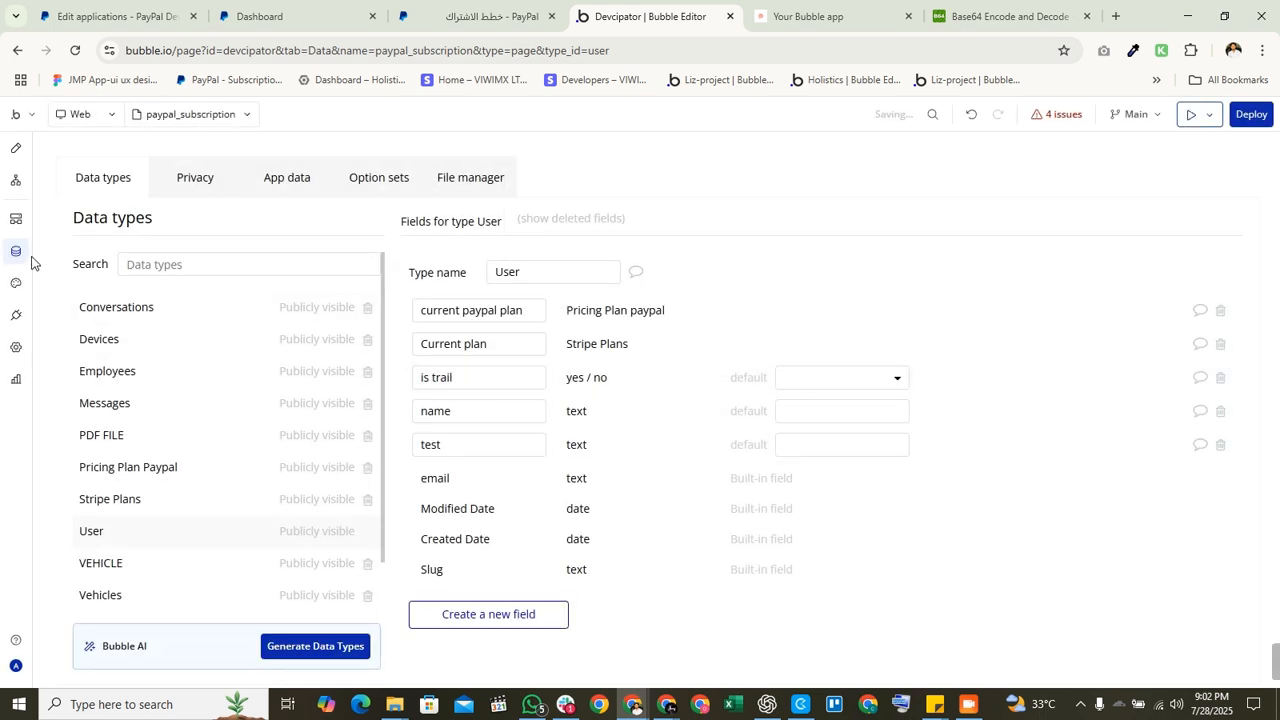
left_click(15, 180)
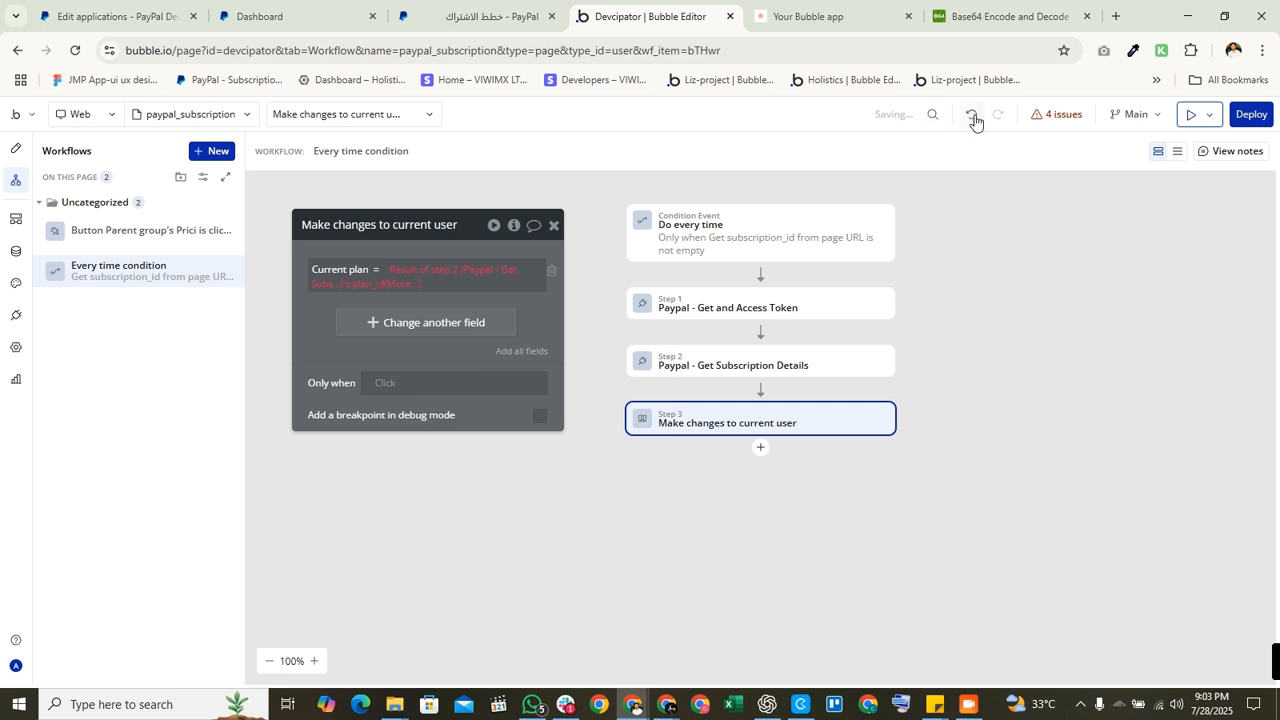
Step: Paste the Pricing Plan paypal search expression into current paypal plan and delete the old Current plan row
right_click(429, 271)
left_click(546, 240)
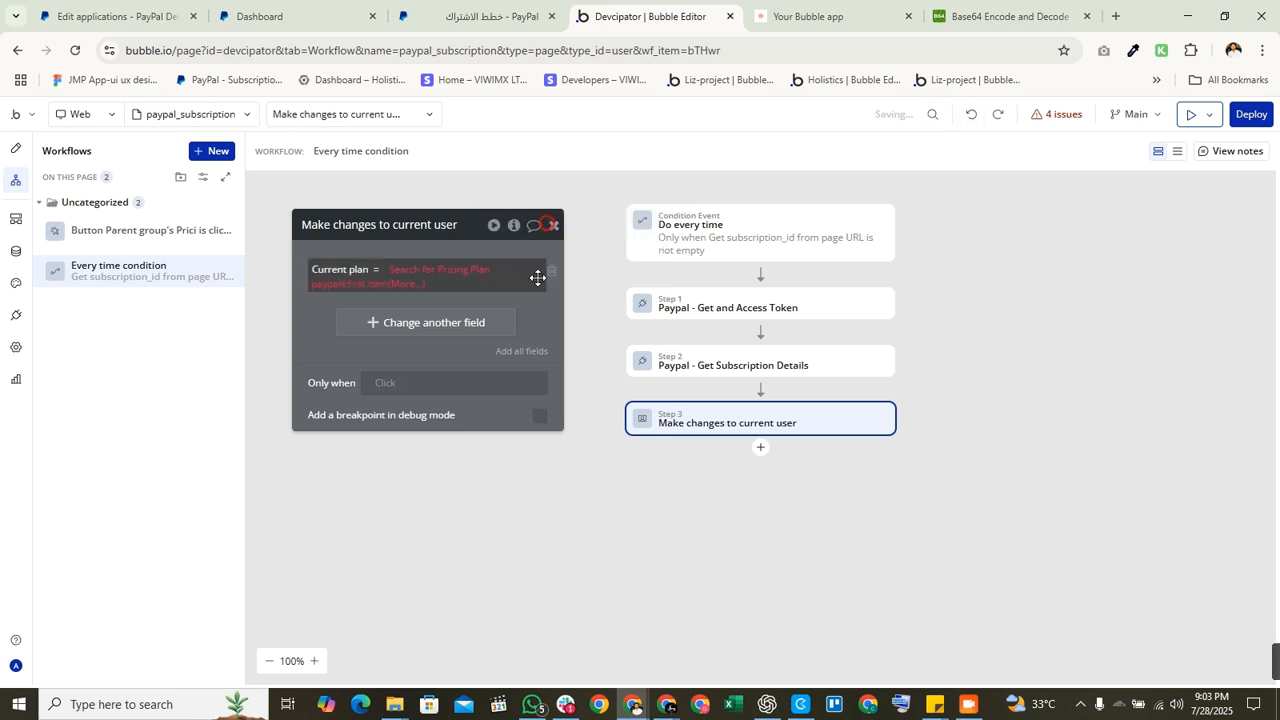
left_click(525, 352)
right_click(446, 320)
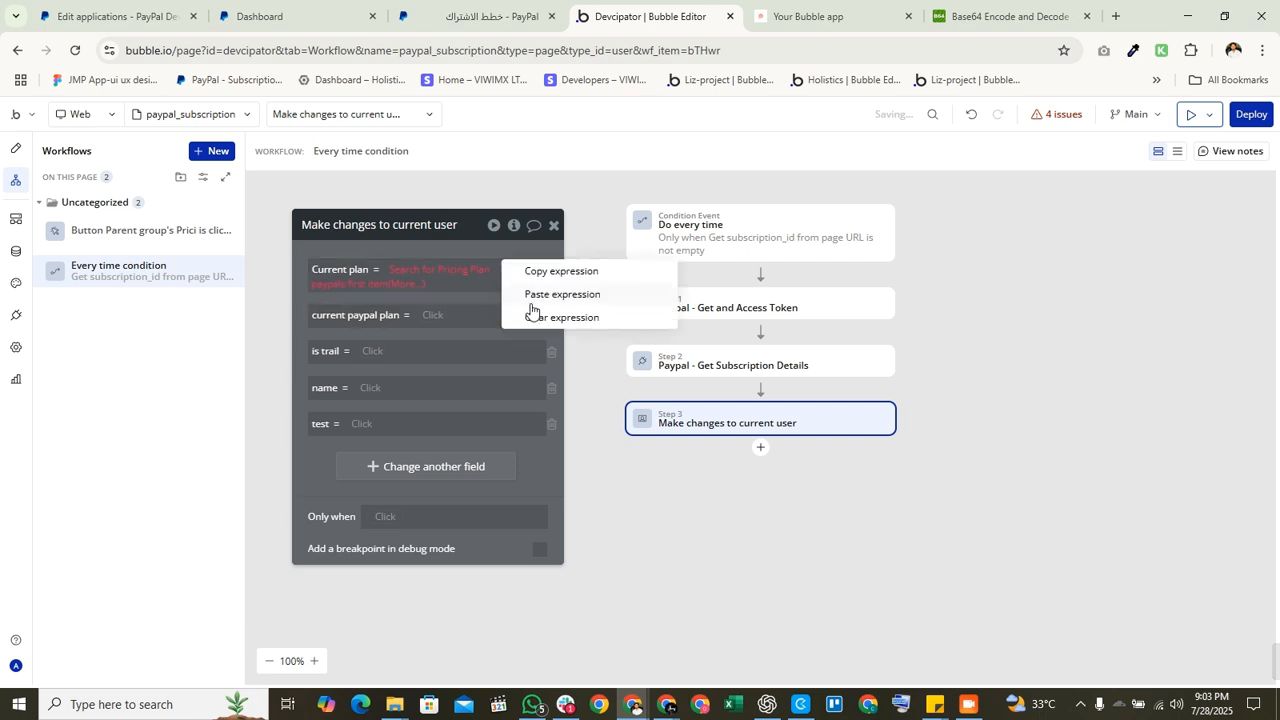
left_click(545, 291)
left_click(551, 270)
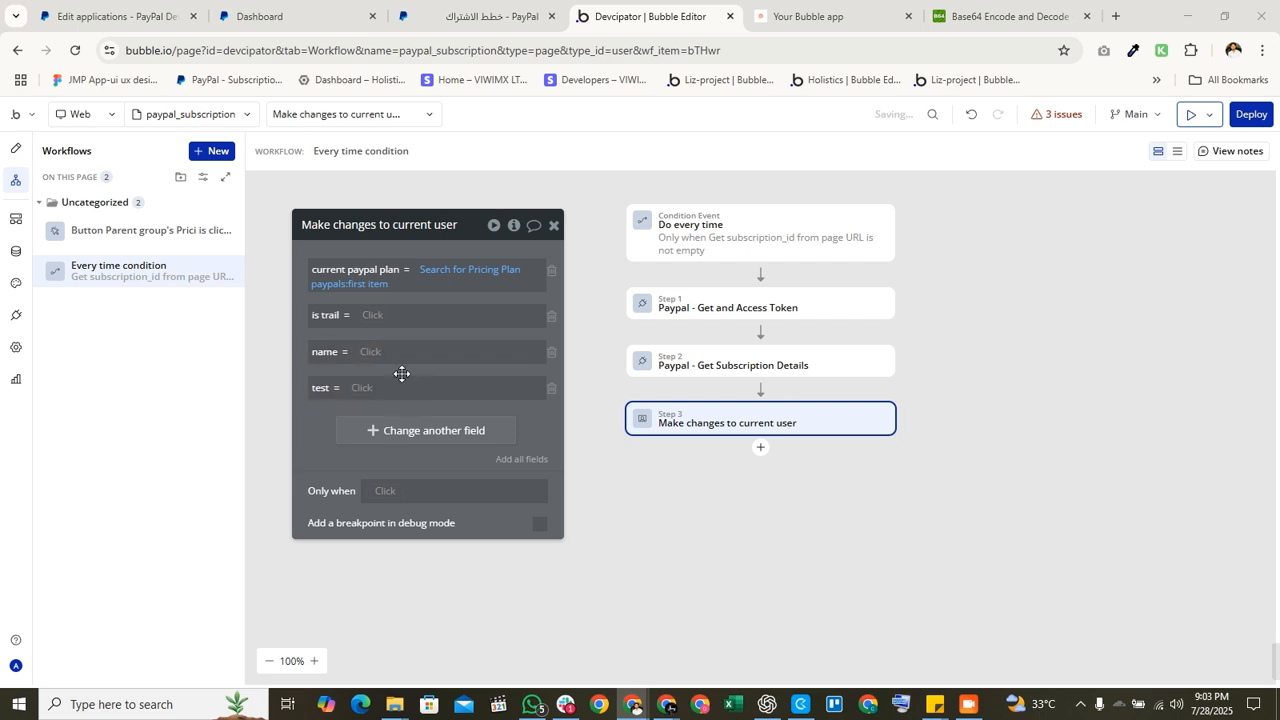
Step: Remove the is trail, name and test changes and add a new date field 'start time'
left_click(551, 316)
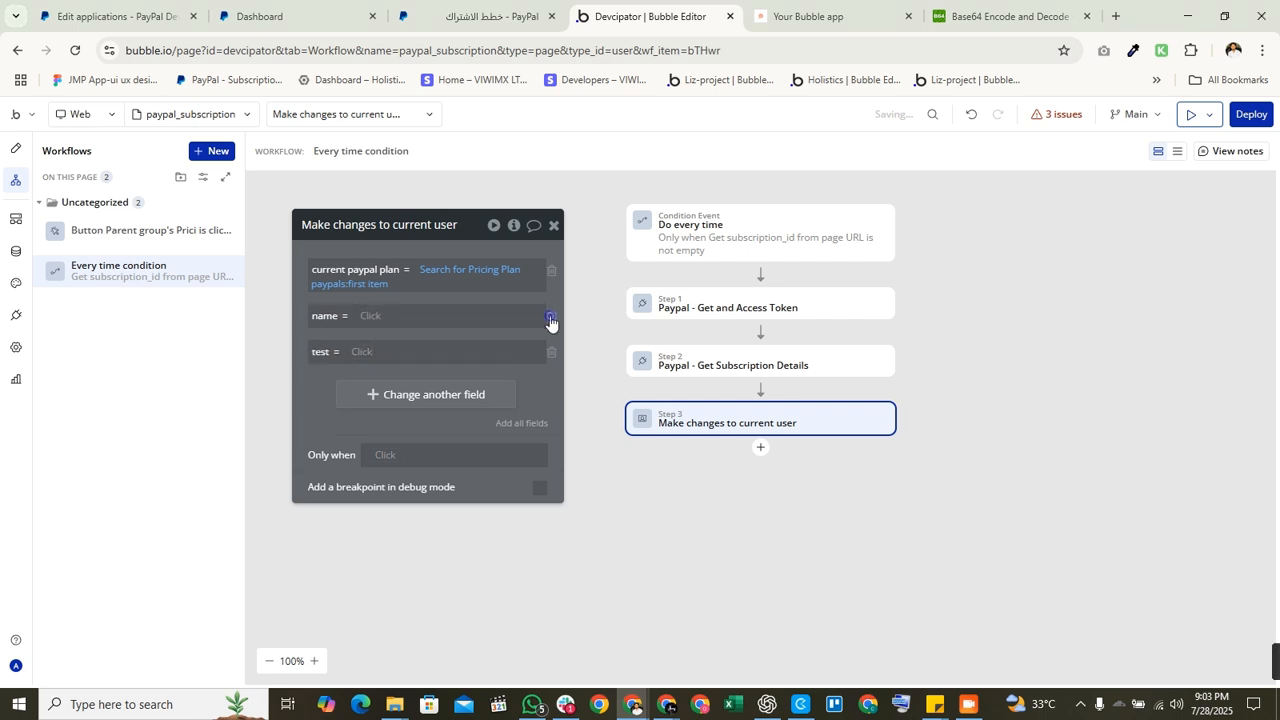
left_click(548, 317)
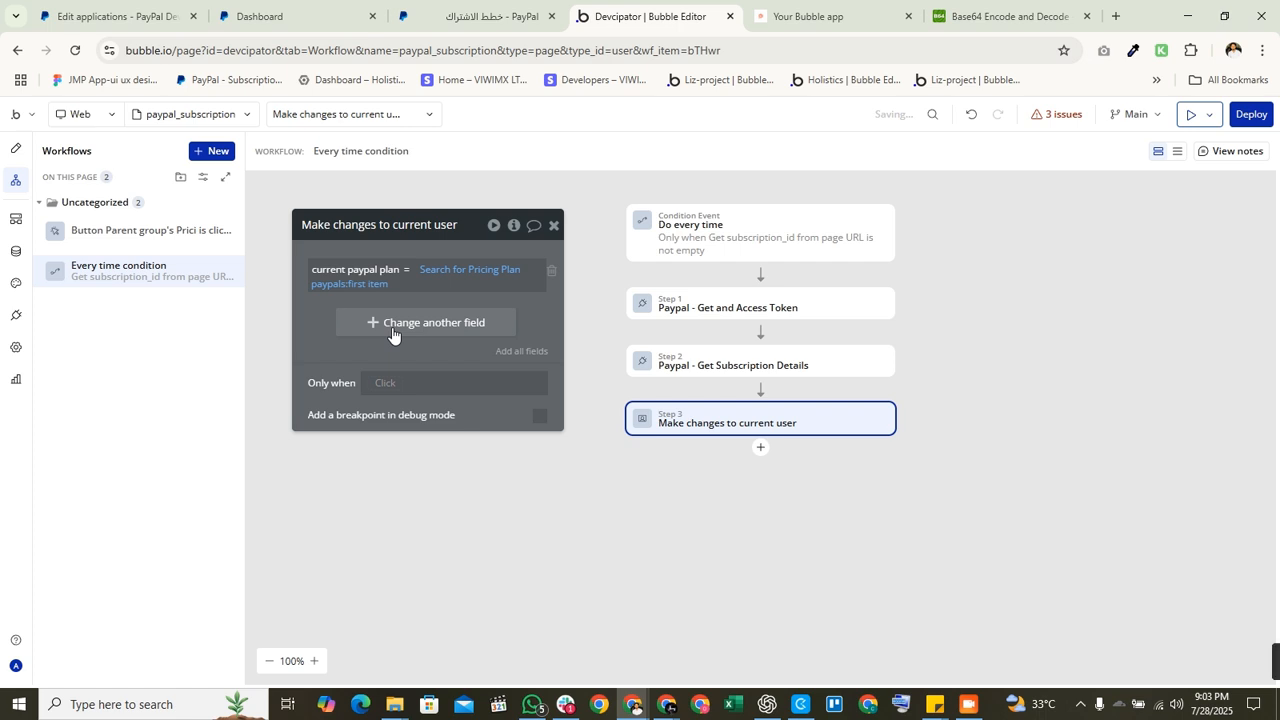
left_click(392, 335)
left_click(335, 318)
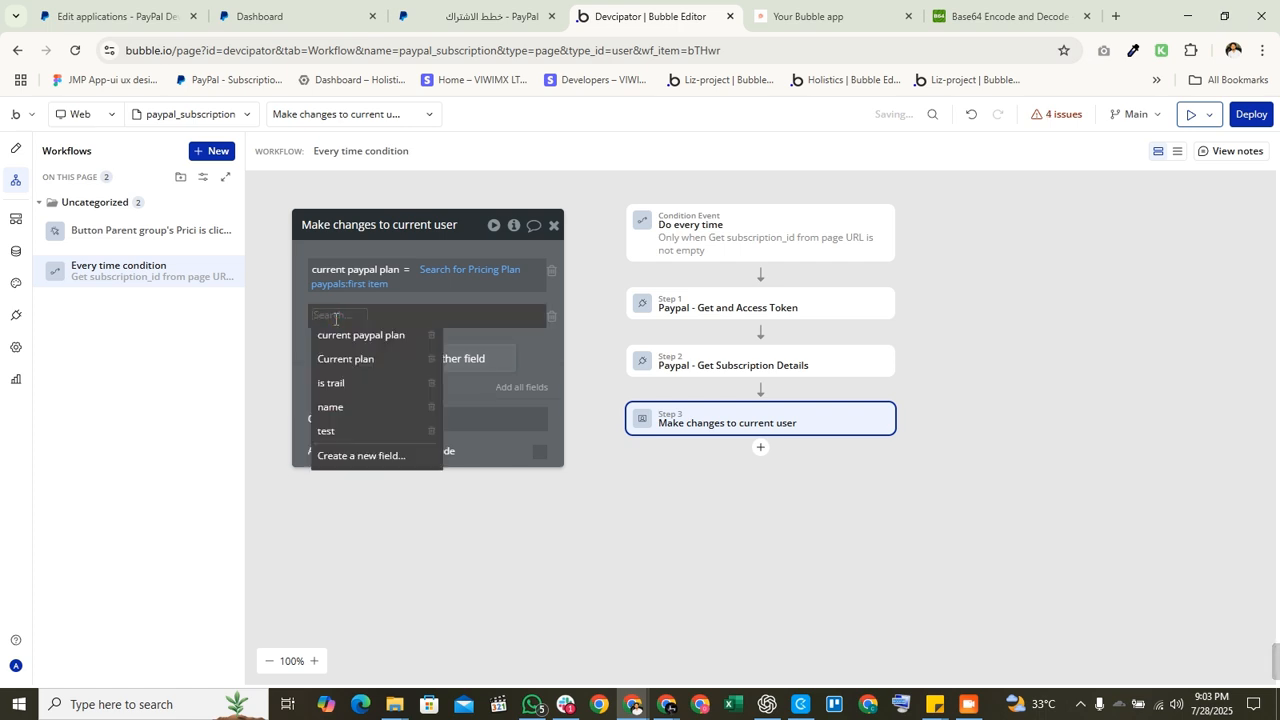
type("start time")
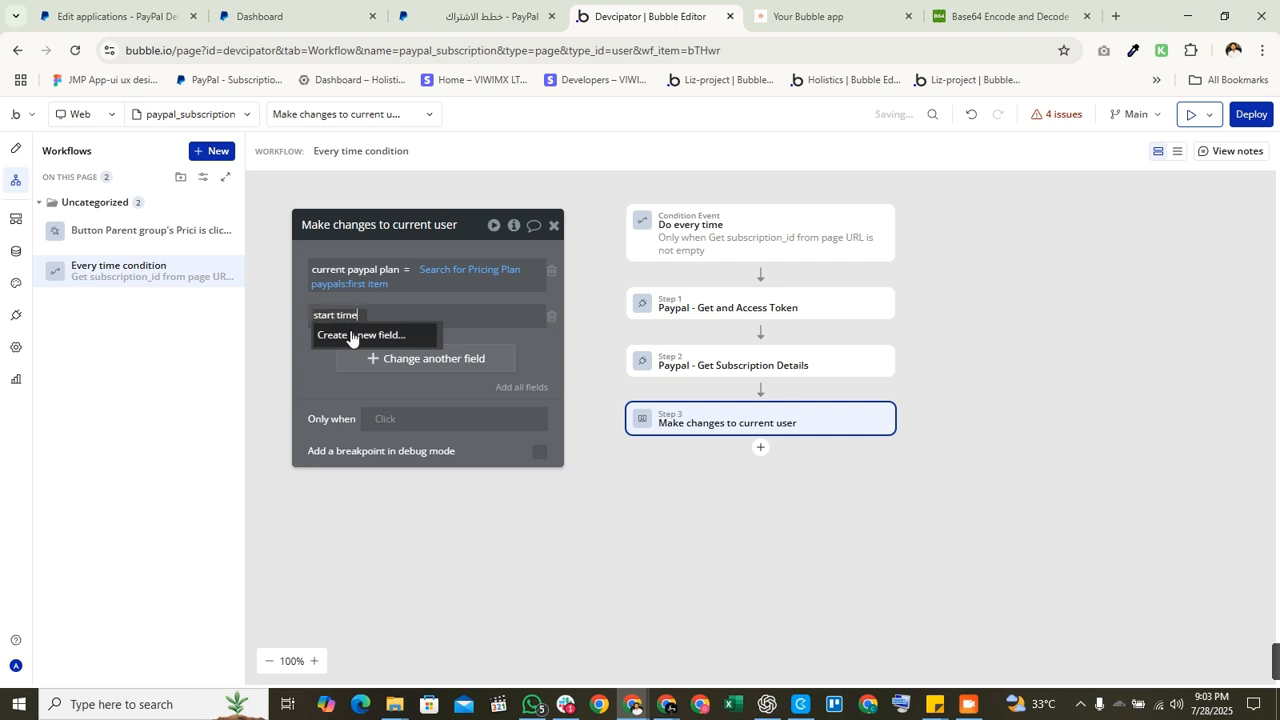
left_click(358, 337)
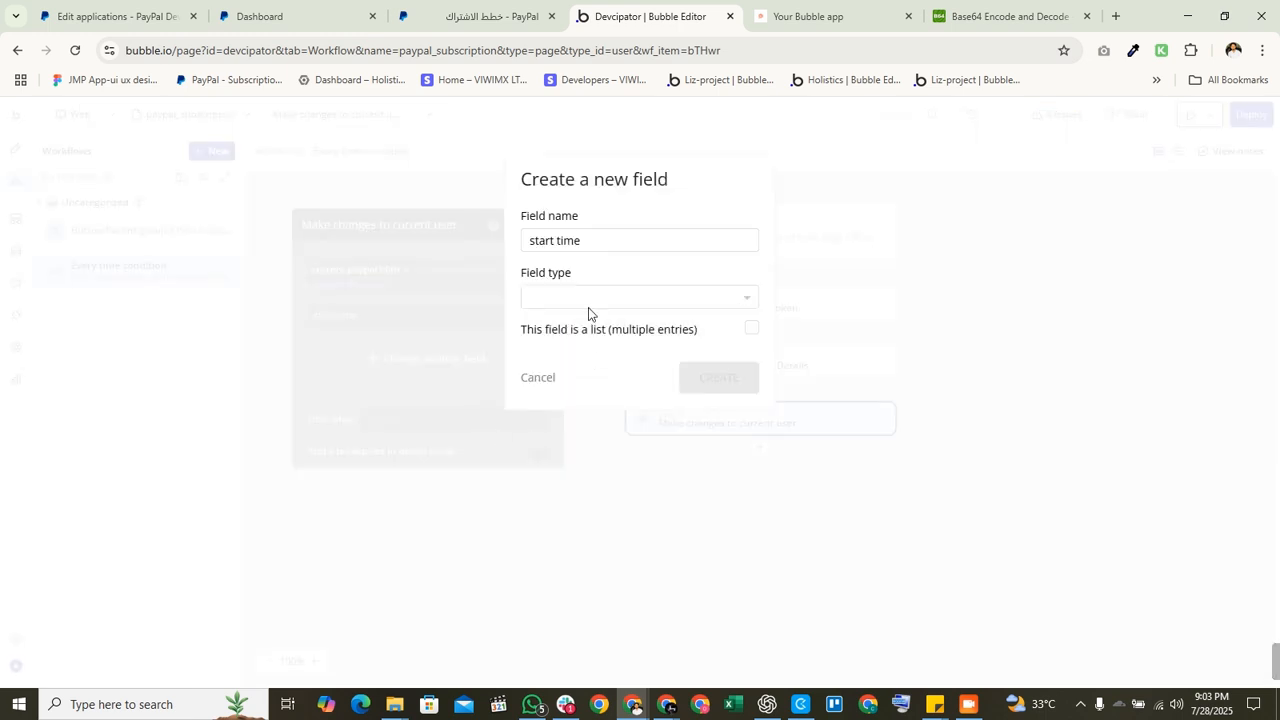
left_click(586, 297)
type("date")
left_click(579, 346)
left_click(690, 380)
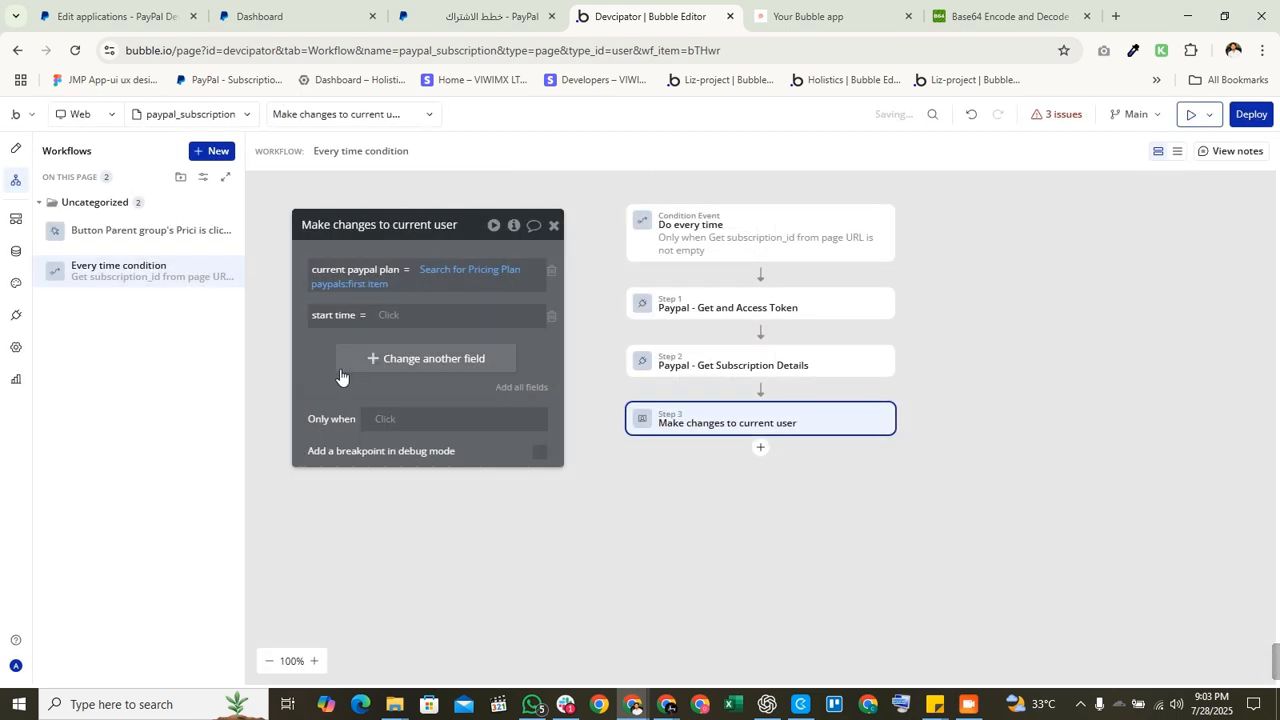
Step: Add a new date field 'next billing time' to the user changes
left_click(349, 365)
type("nex")
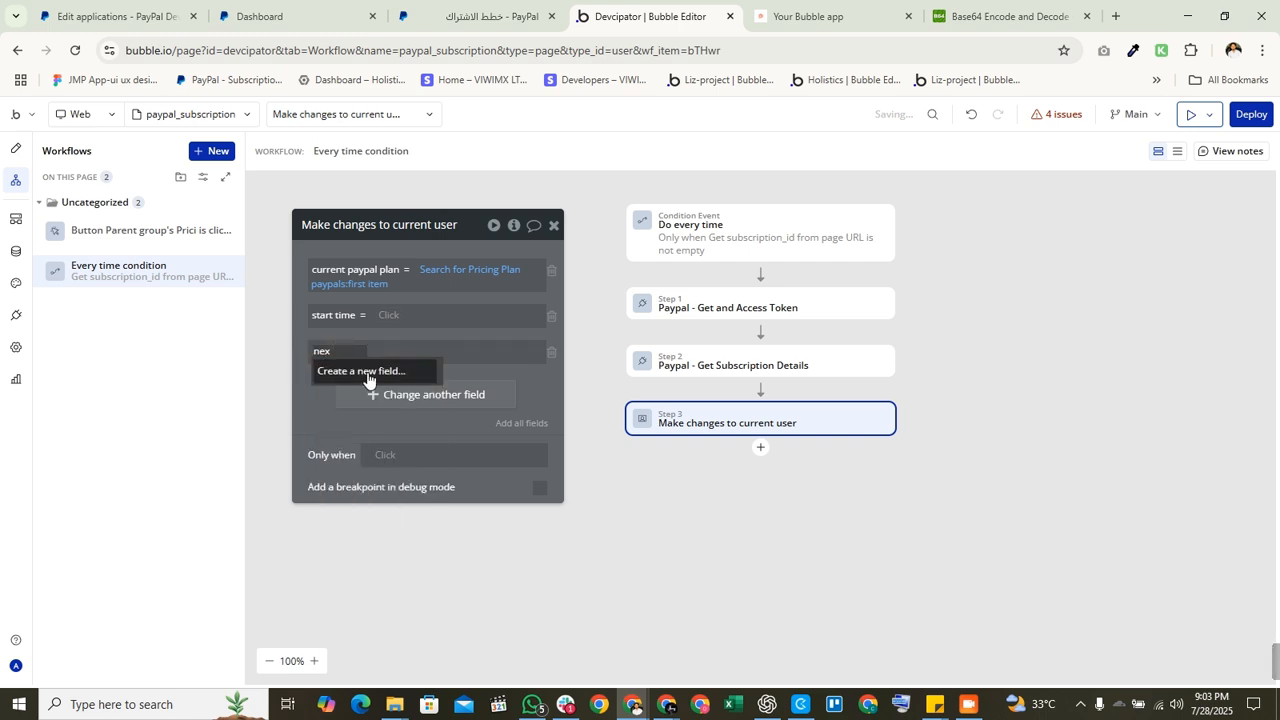
type("t billing time")
left_click(371, 376)
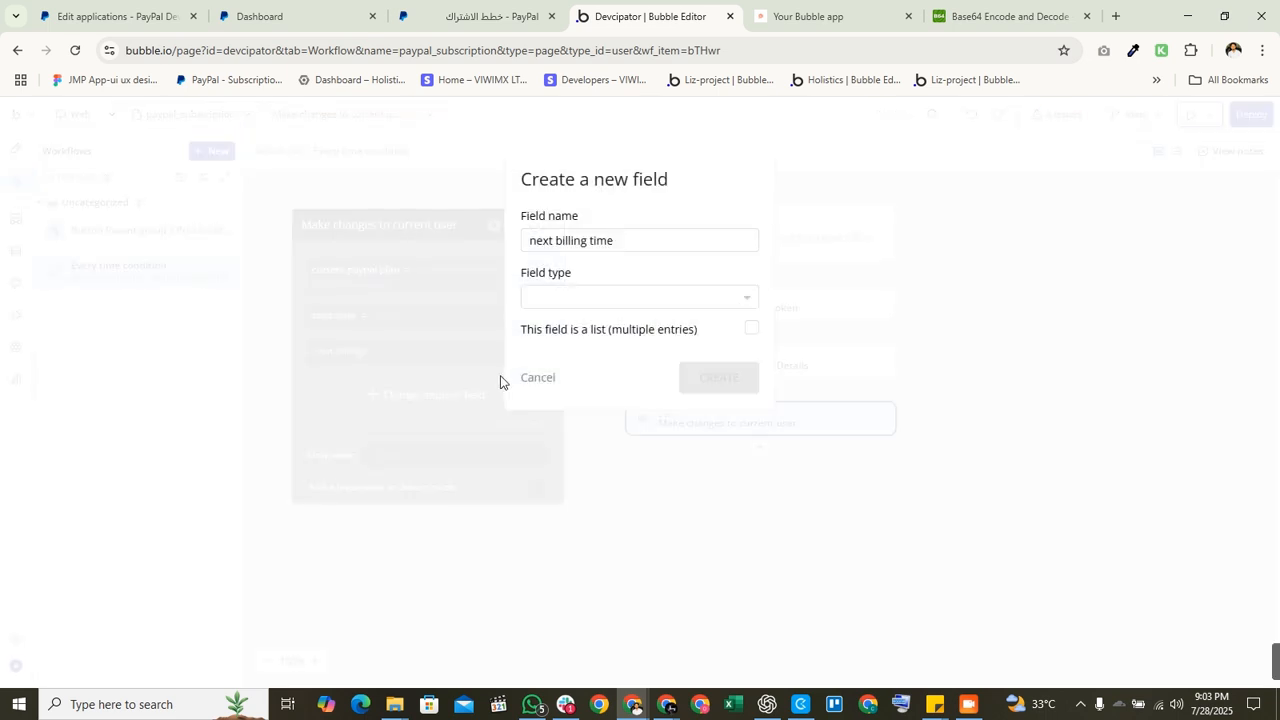
left_click(574, 300)
type("date")
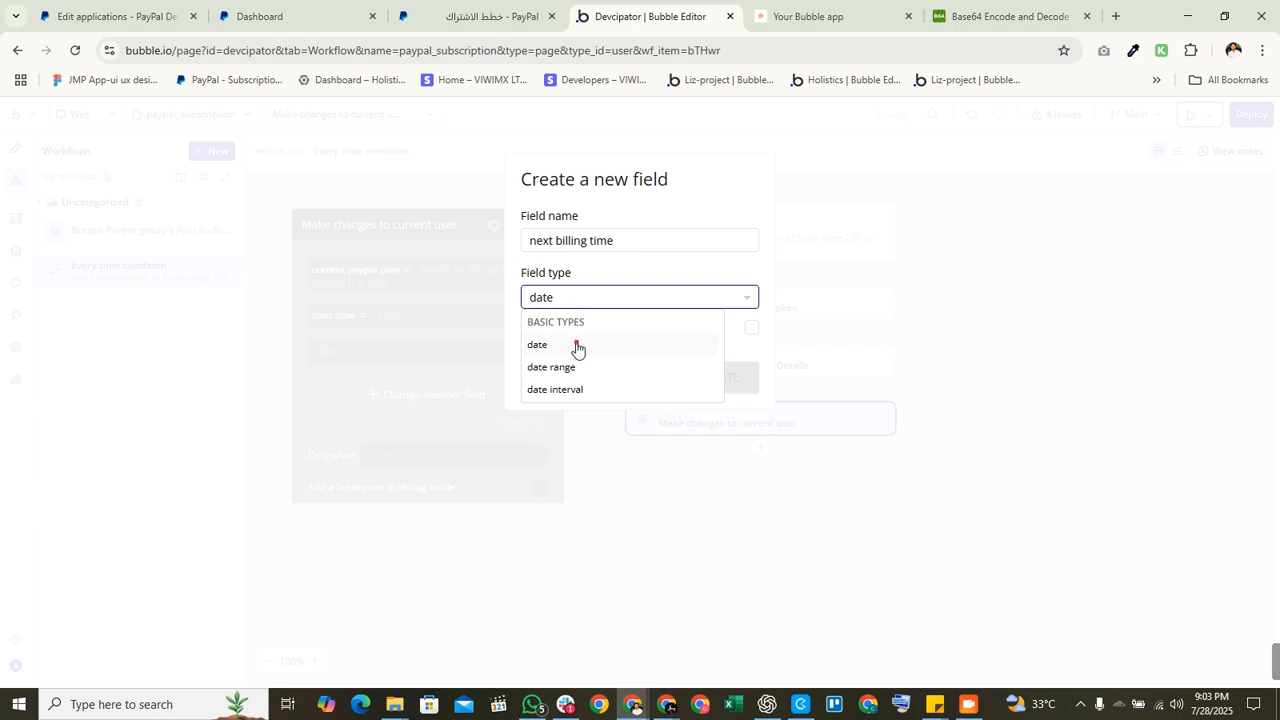
left_click(574, 345)
left_click(693, 373)
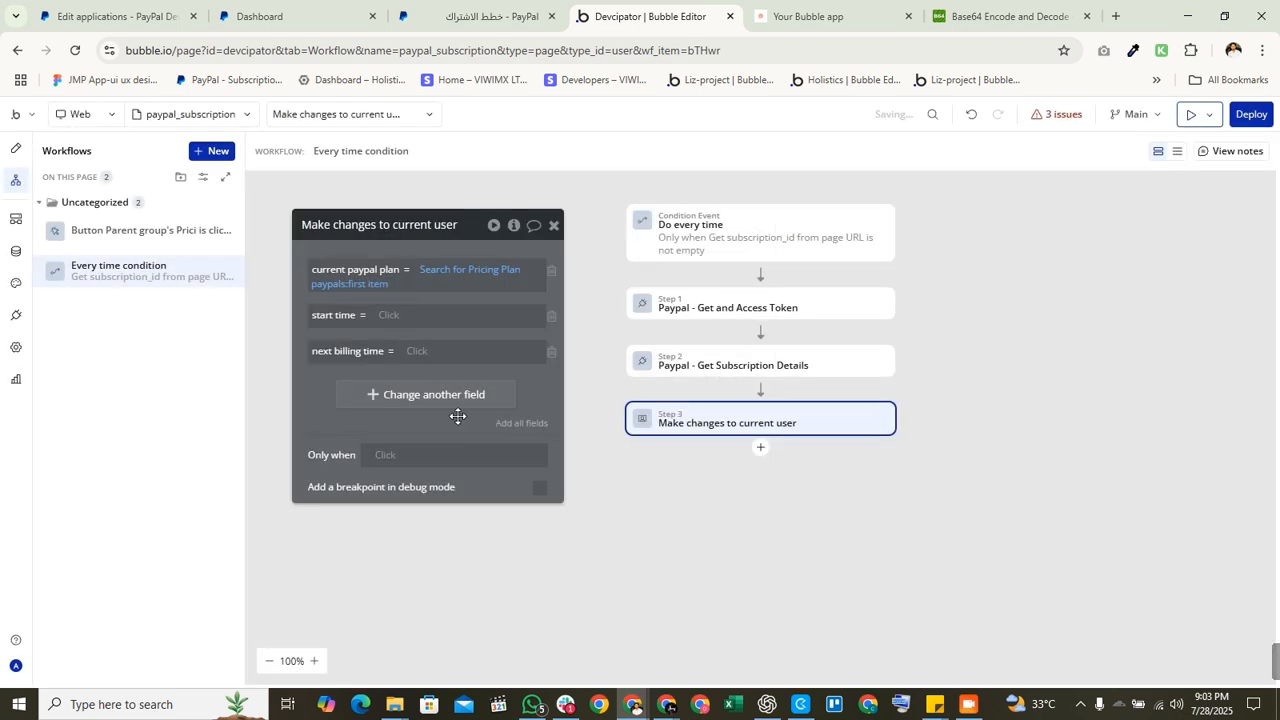
left_click(362, 397)
Step: Create a new text field 'cancel link' in the user changes
type("cancel link")
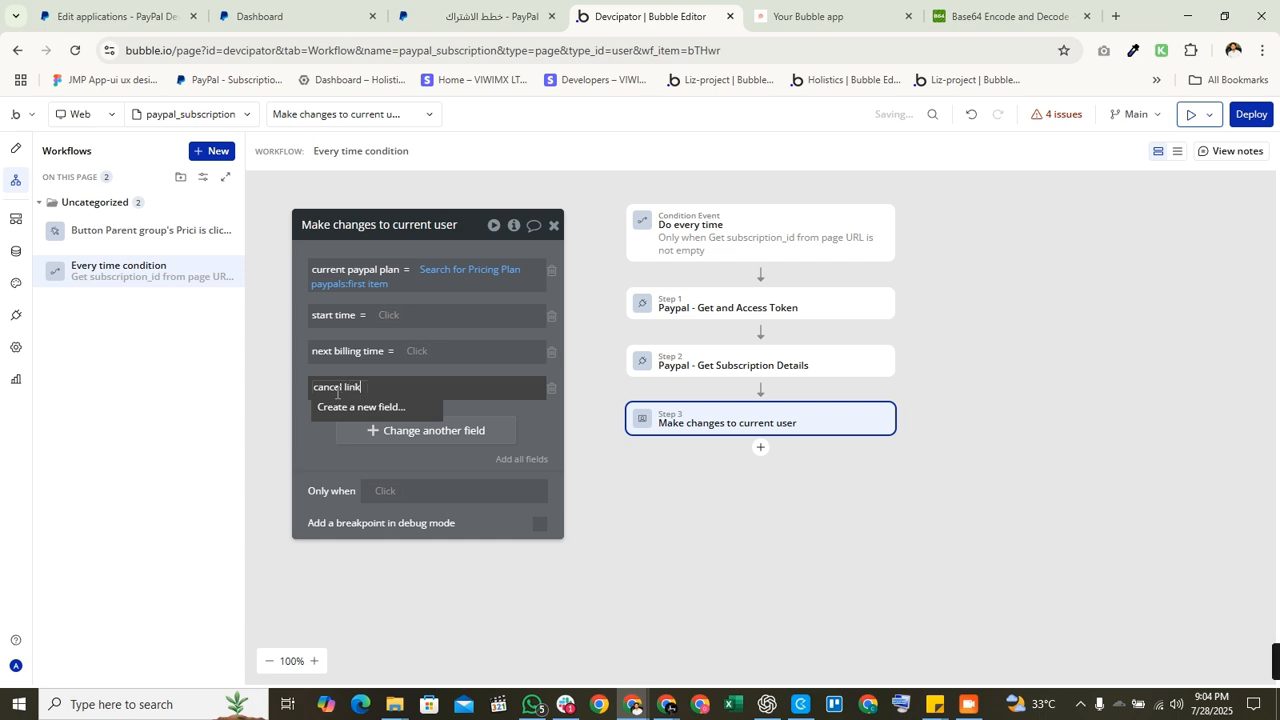
left_click(351, 407)
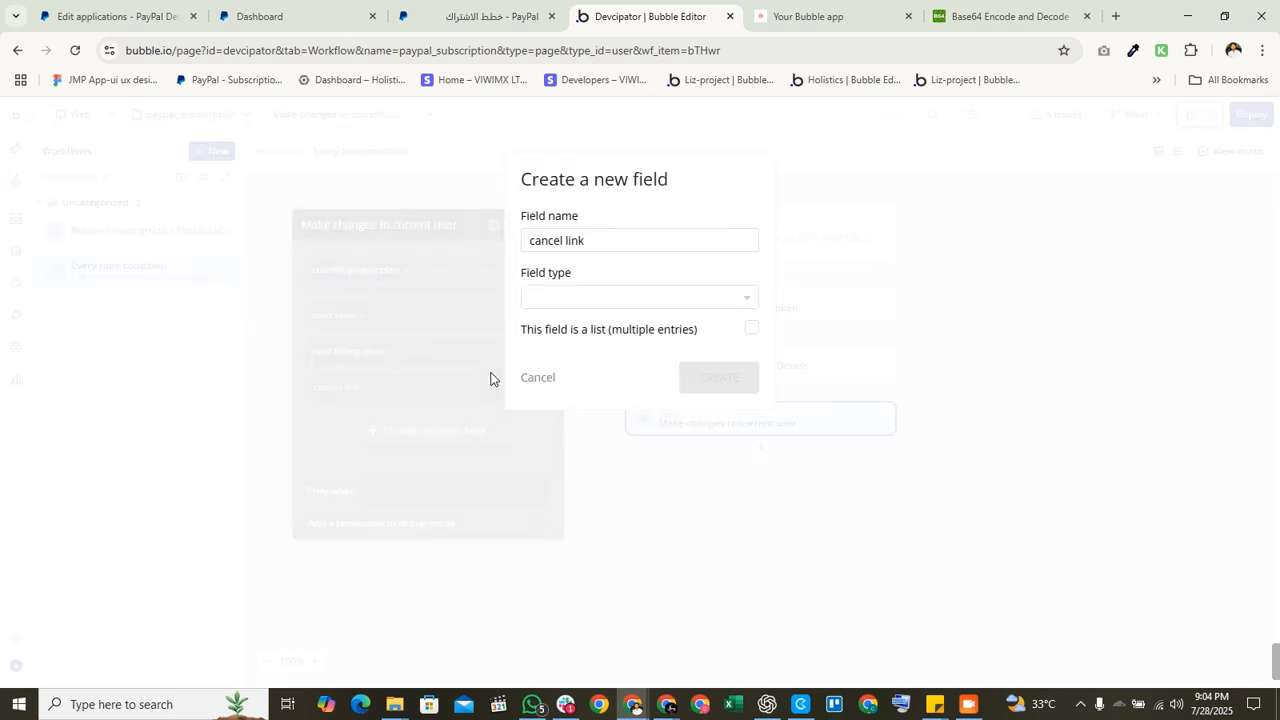
left_click(557, 298)
type("texc")
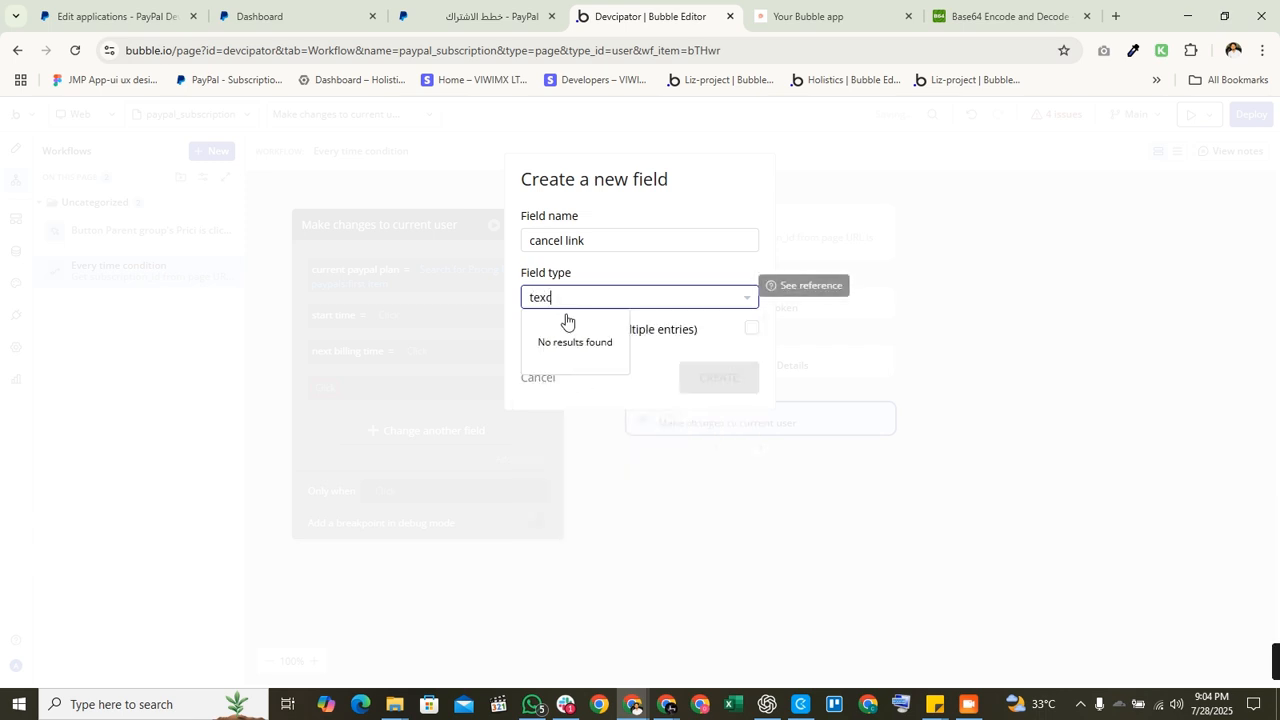
key("BackSpace")
left_click(563, 343)
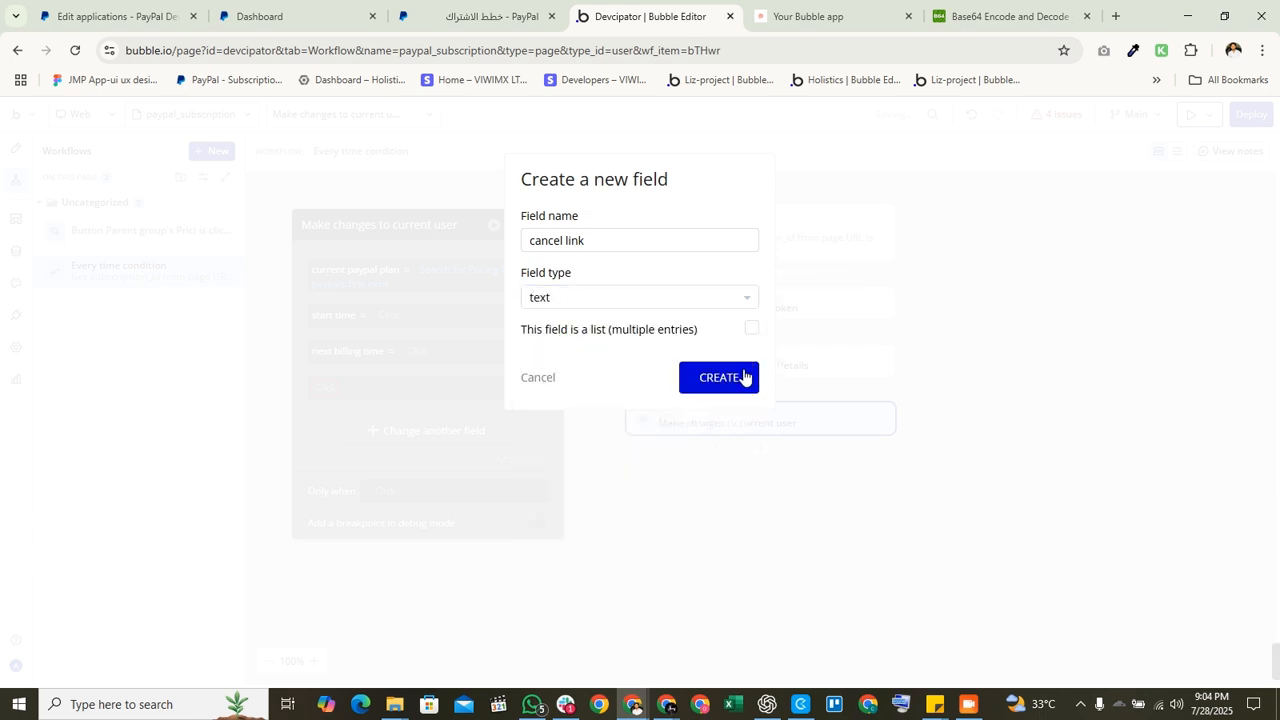
left_click(740, 377)
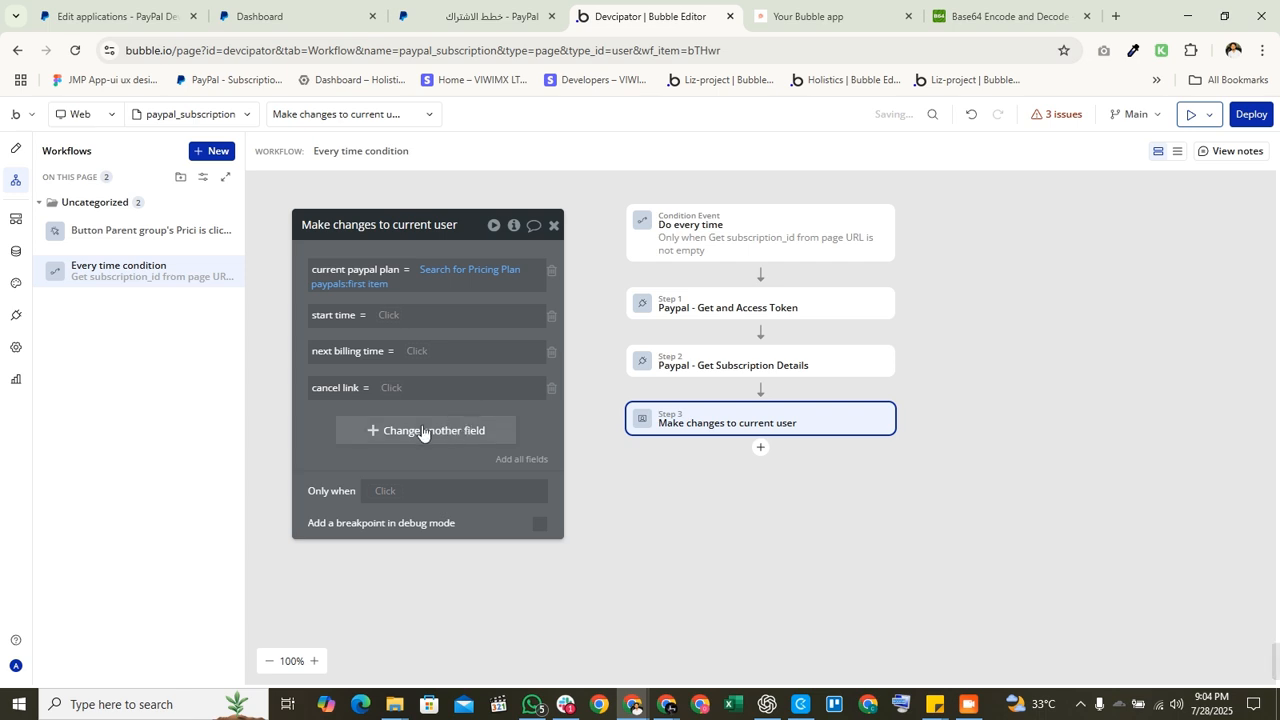
Step: Create a new number field 'tokens' in the user changes
left_click(407, 430)
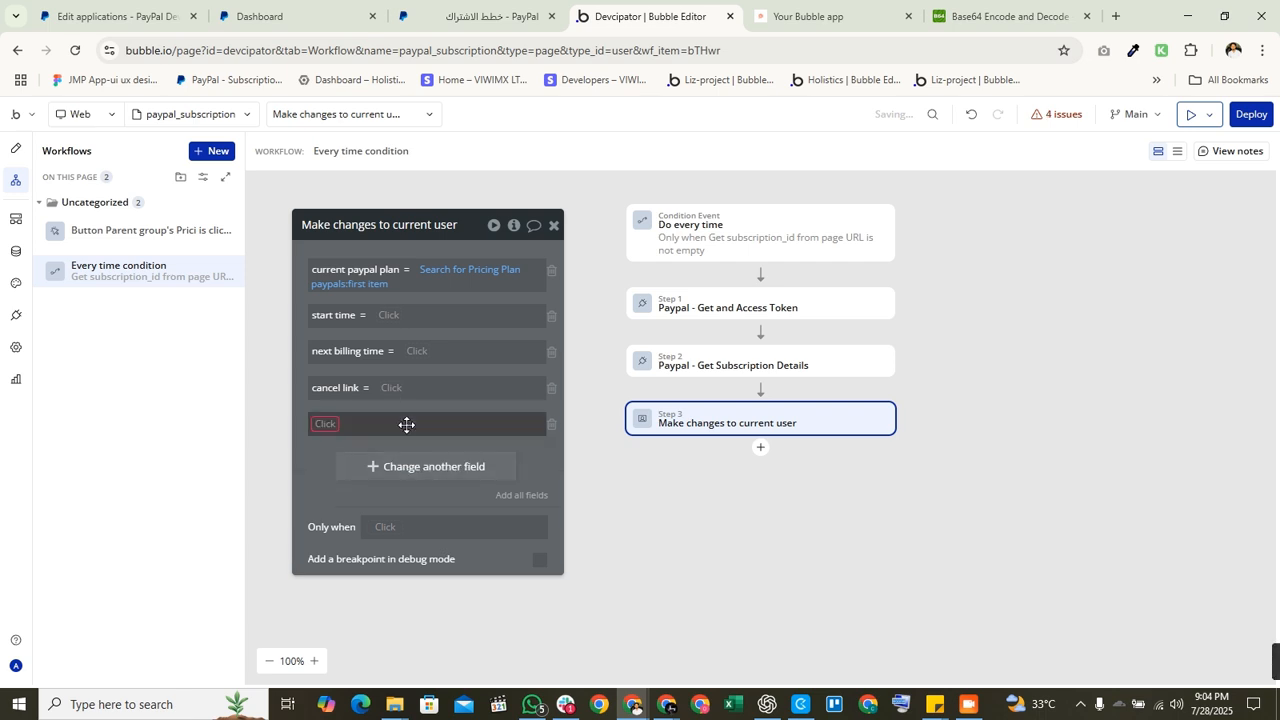
left_click(313, 427)
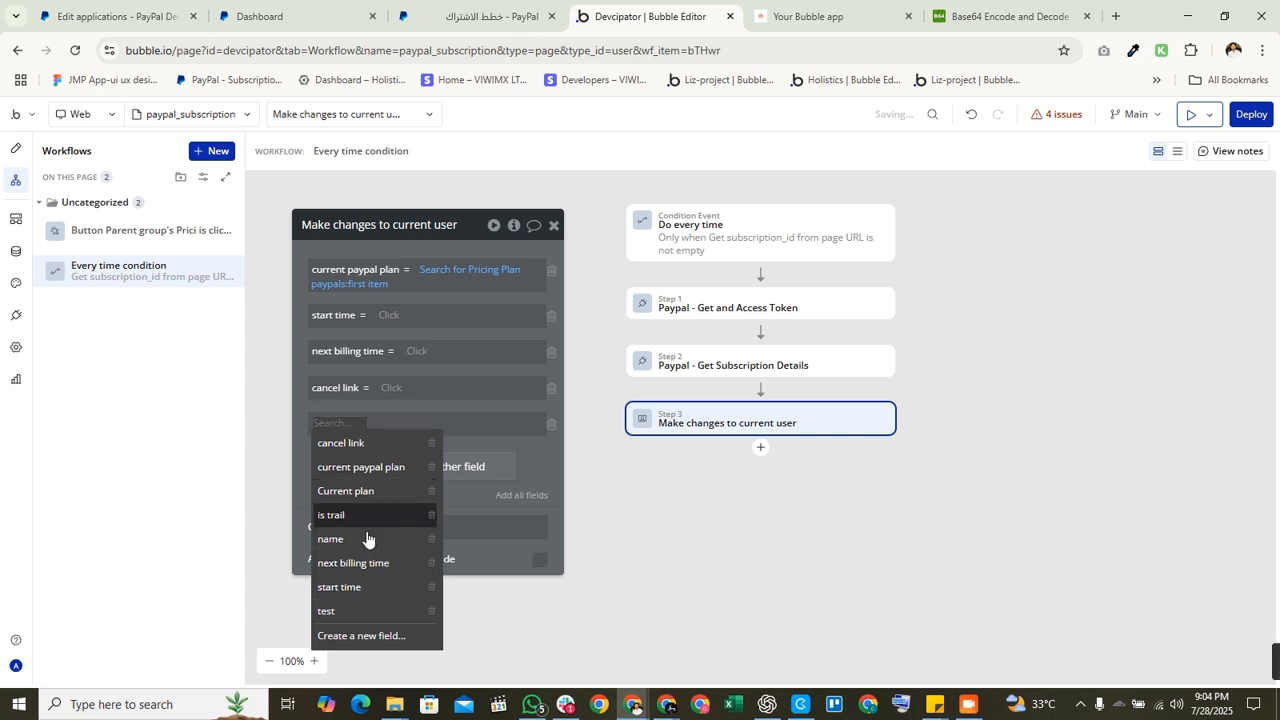
left_click(345, 640)
left_click(586, 240)
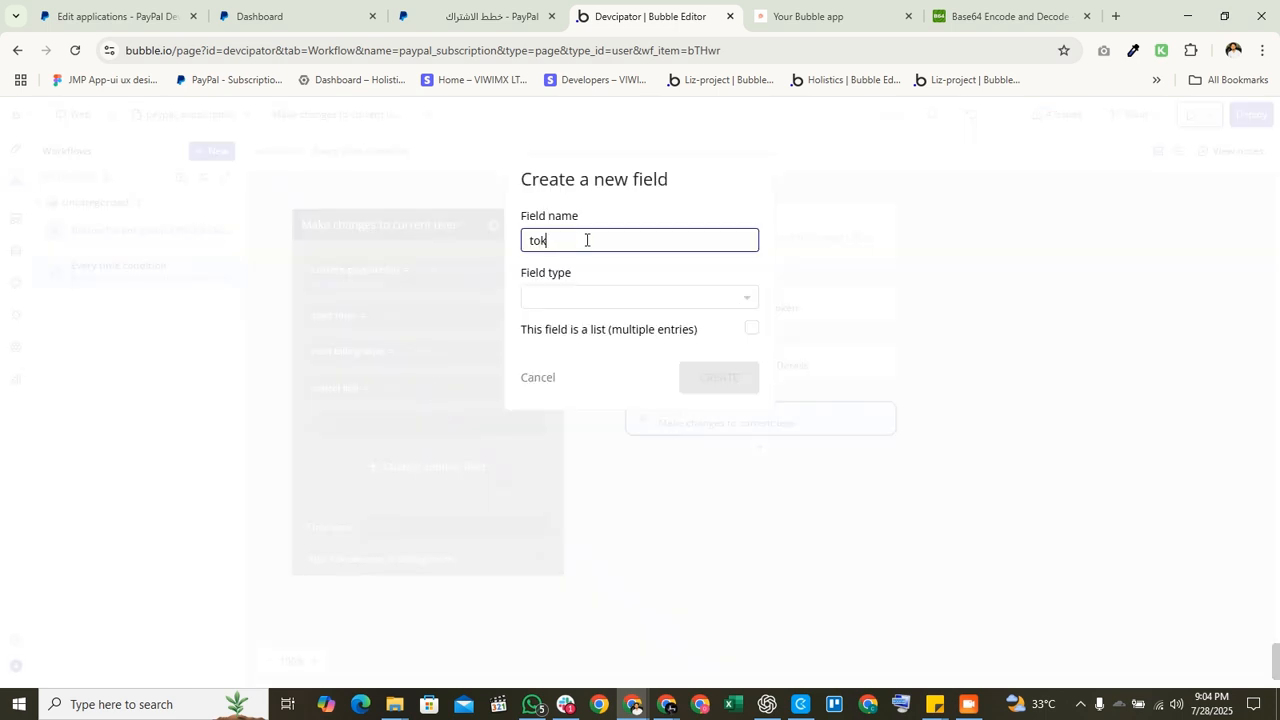
type("tokens")
left_click(595, 294)
type("num")
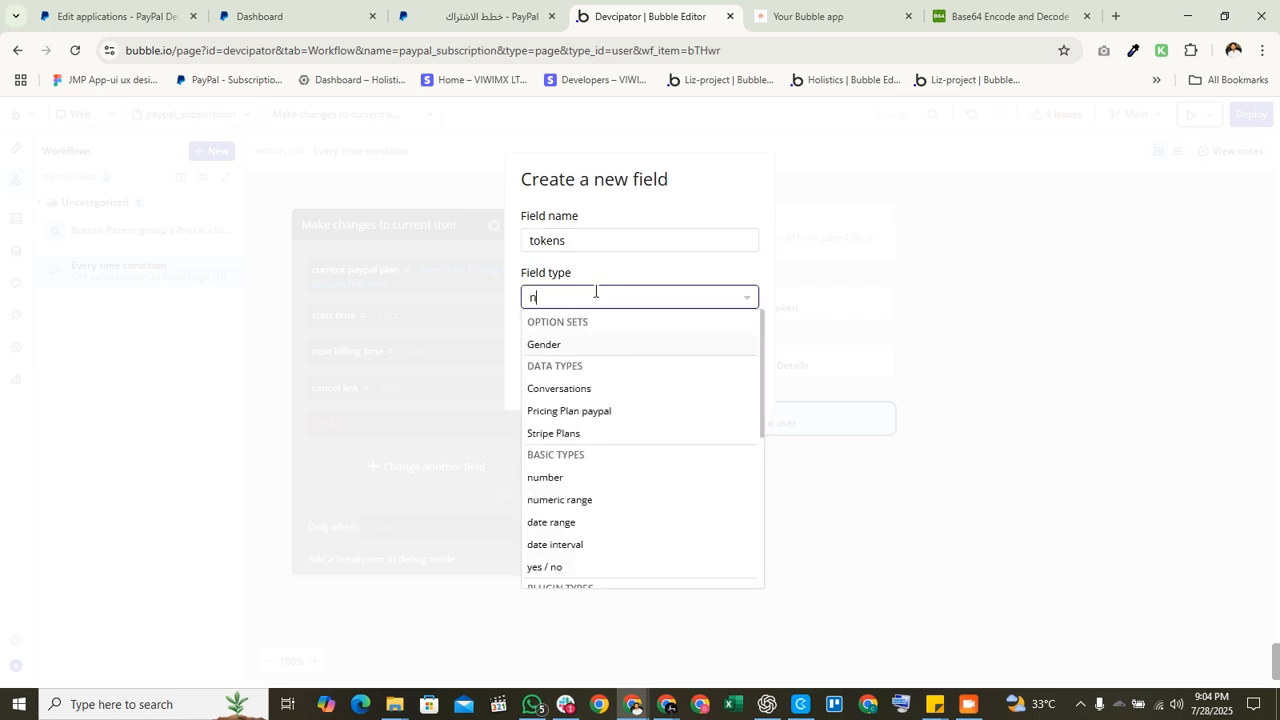
left_click(574, 344)
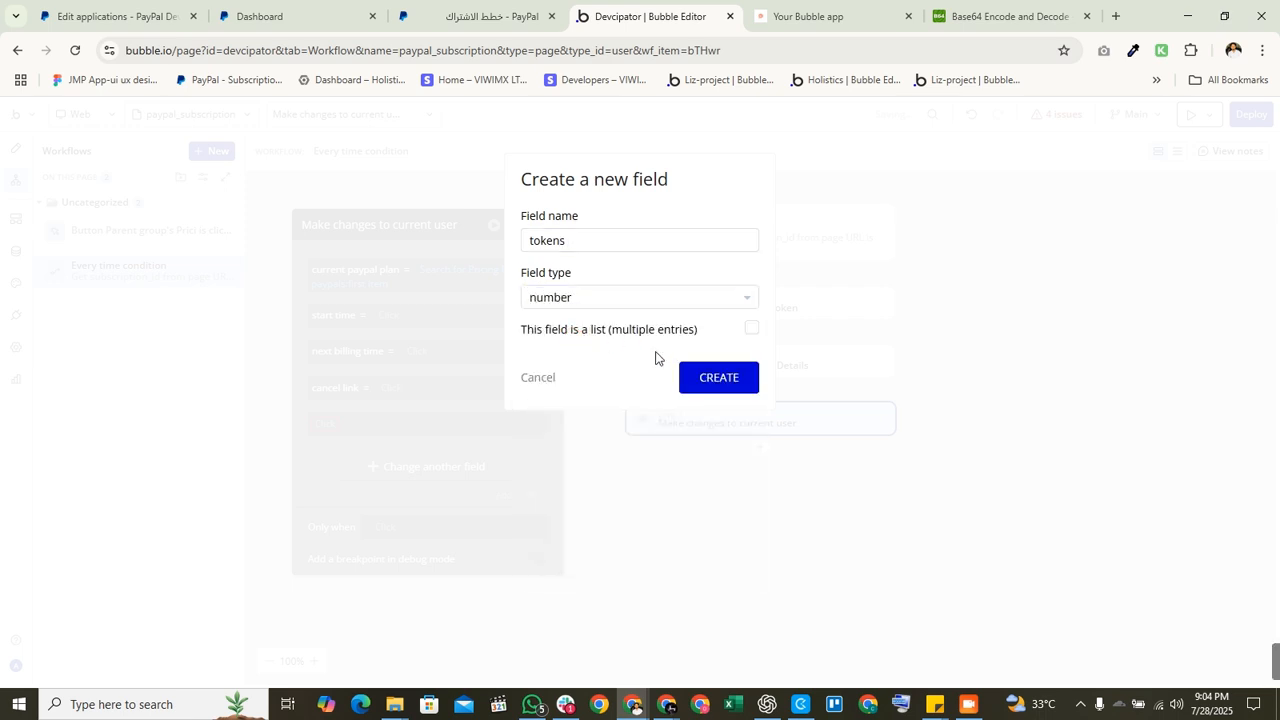
left_click(714, 378)
left_click(377, 425)
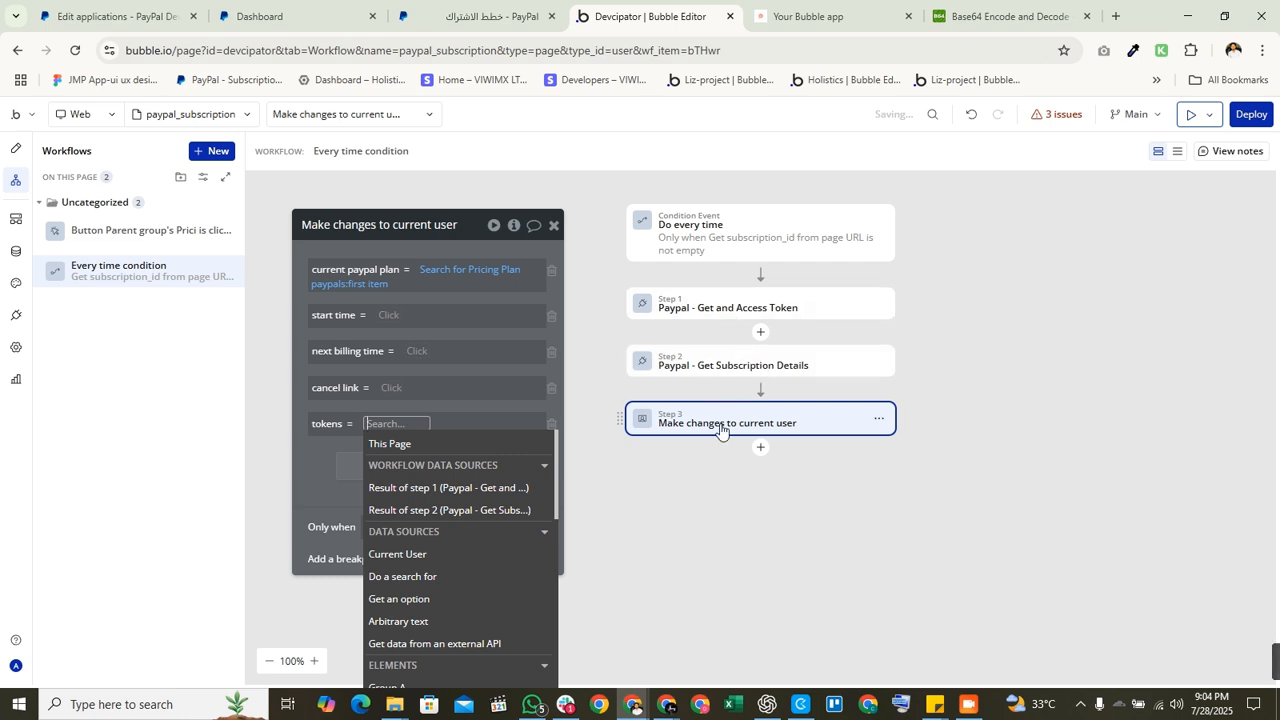
Step: Set tokens to Search for Pricing Plan paypals:first item's Minutes by copying current paypal plan's expression
right_click(443, 277)
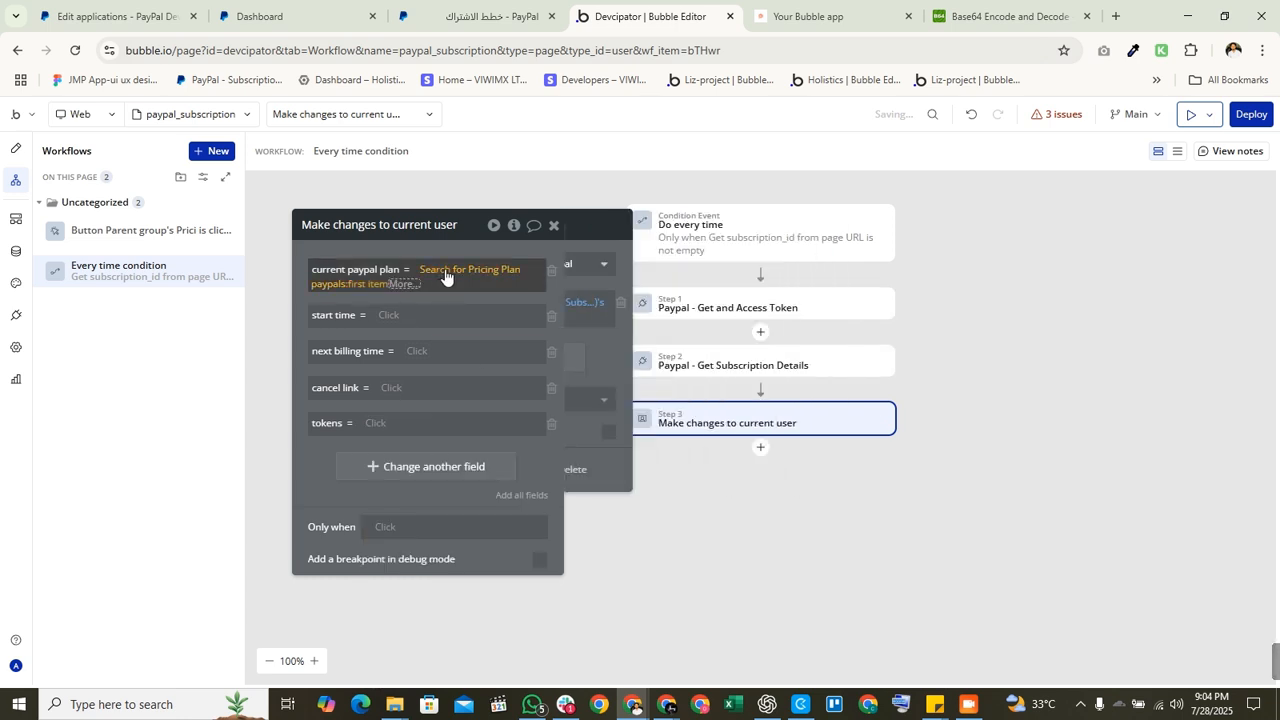
left_click(551, 225)
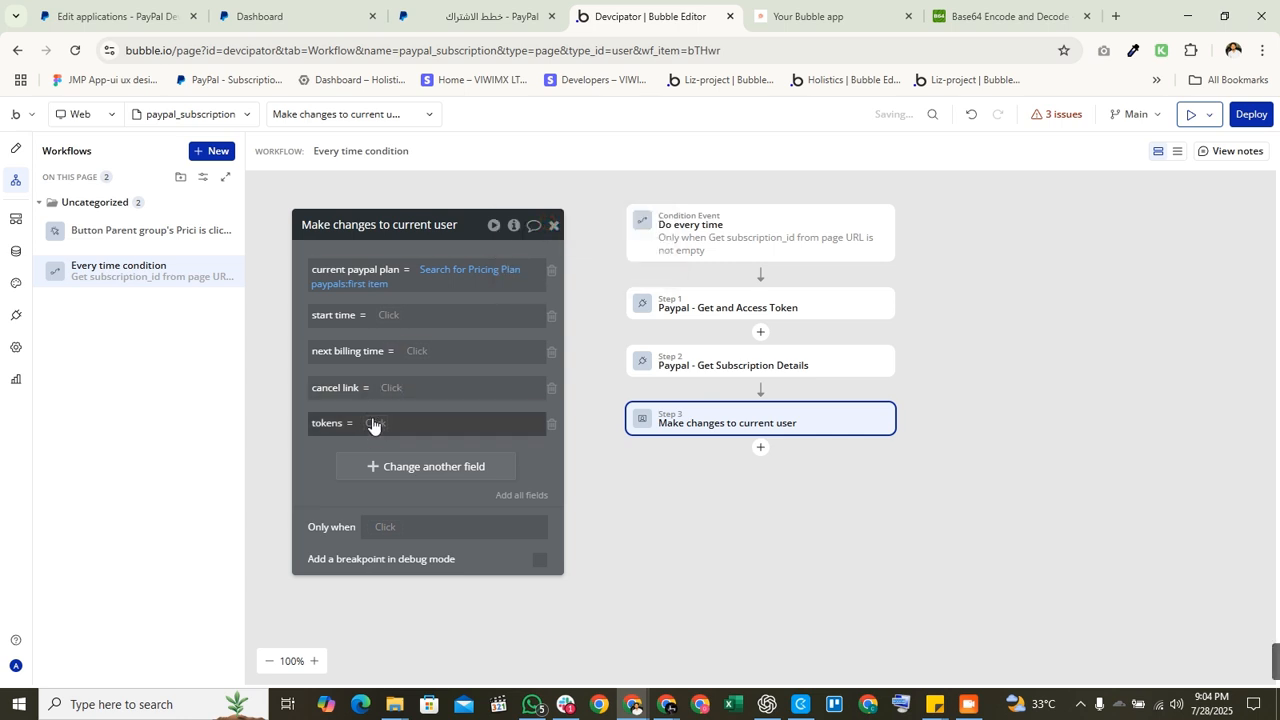
right_click(431, 390)
left_click(450, 406)
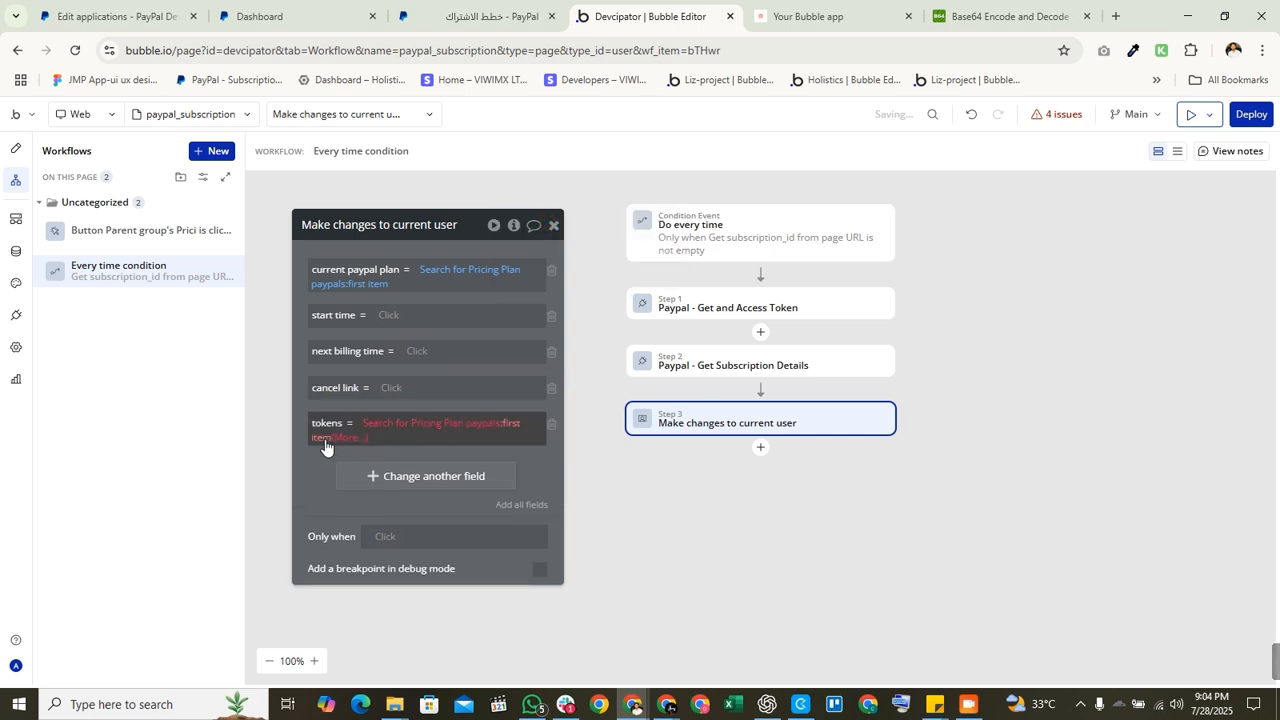
left_click(345, 438)
type("min")
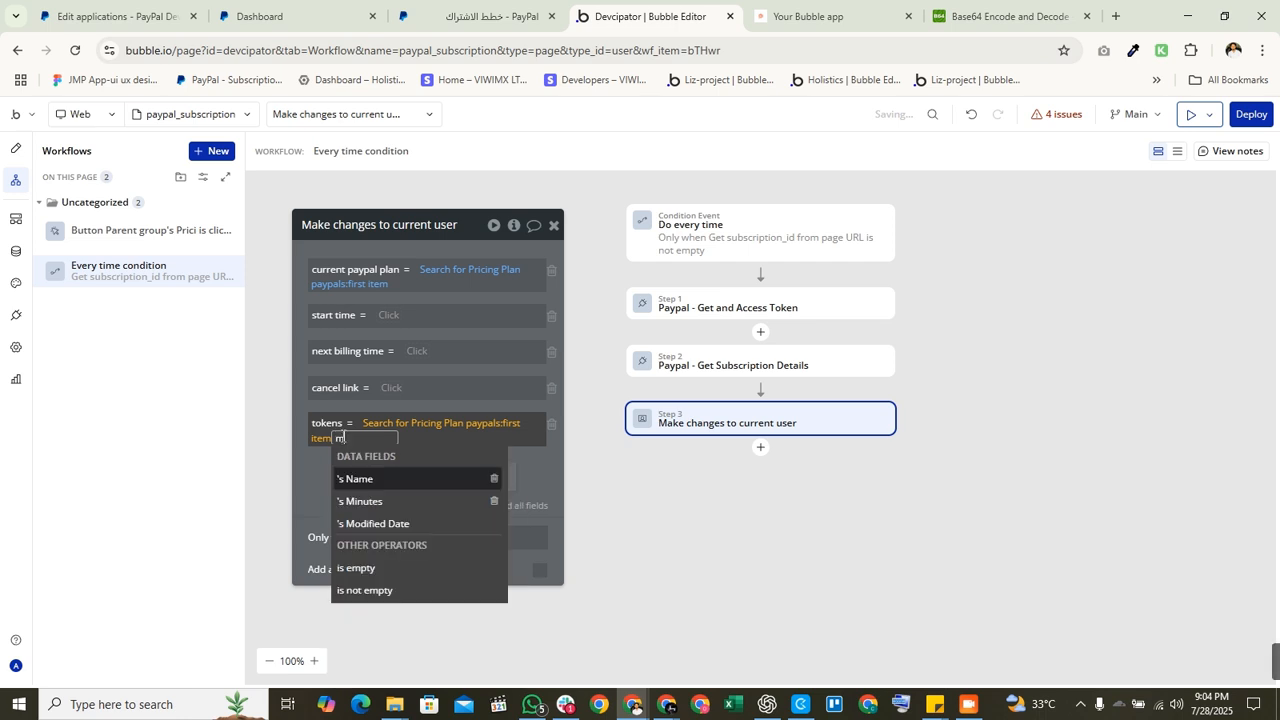
left_click(400, 480)
left_click(335, 499)
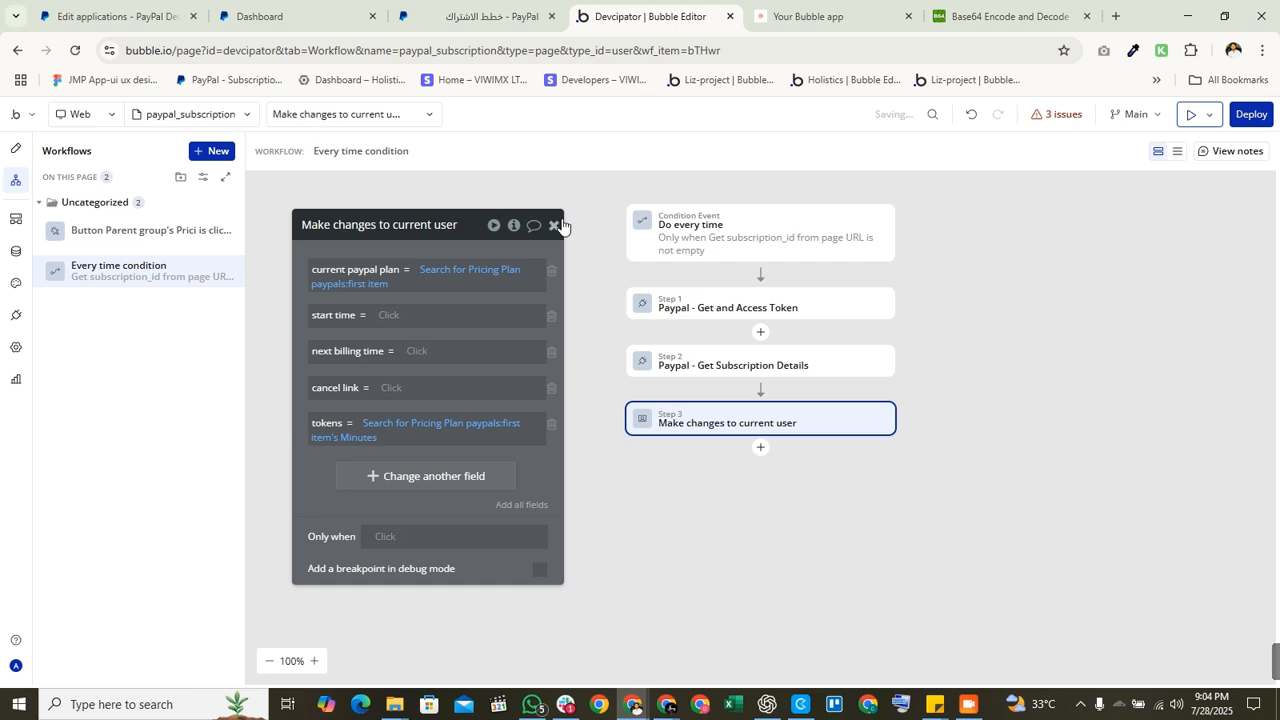
Step: Set start time to step 2's subscription start_time
left_click(387, 316)
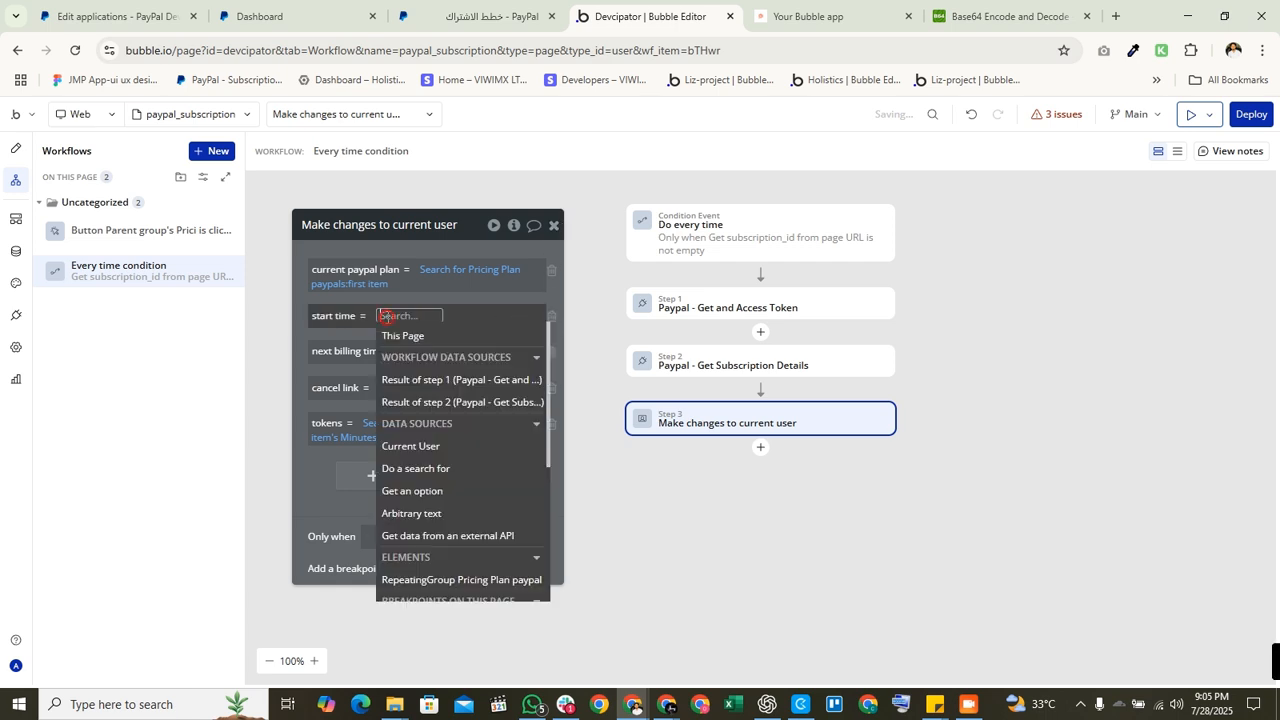
left_click(424, 402)
type("sta")
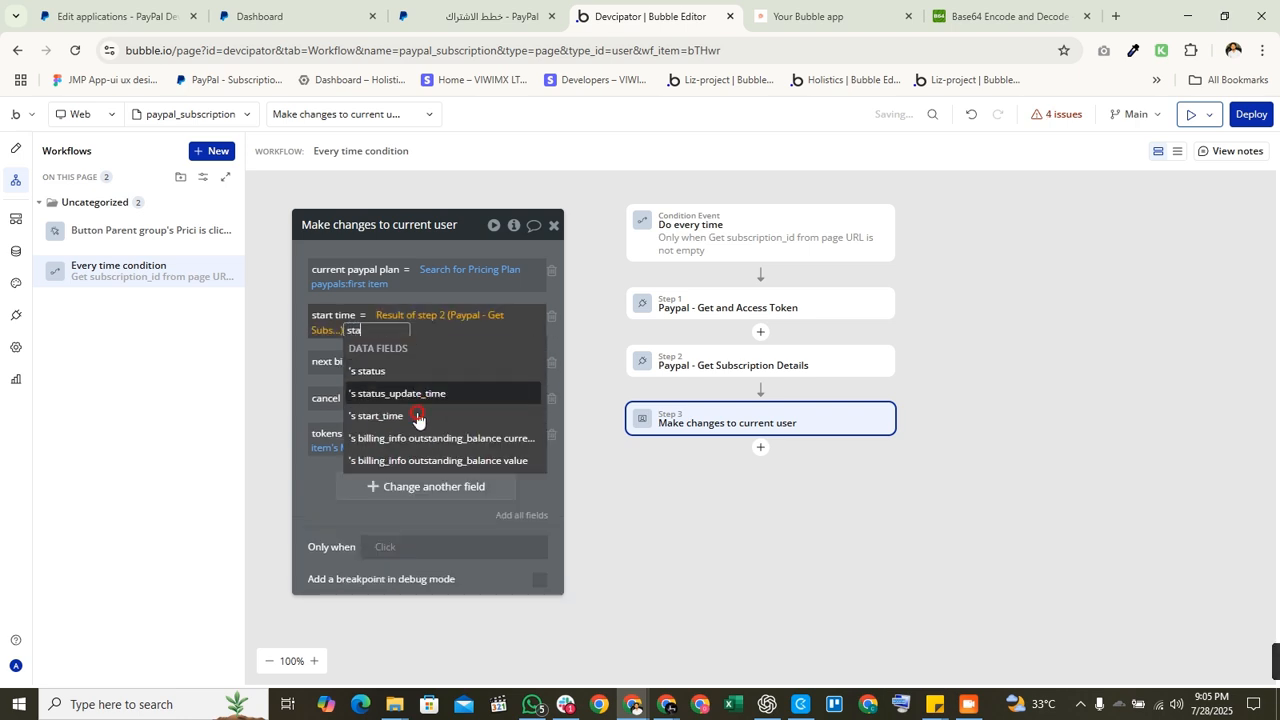
left_click(417, 419)
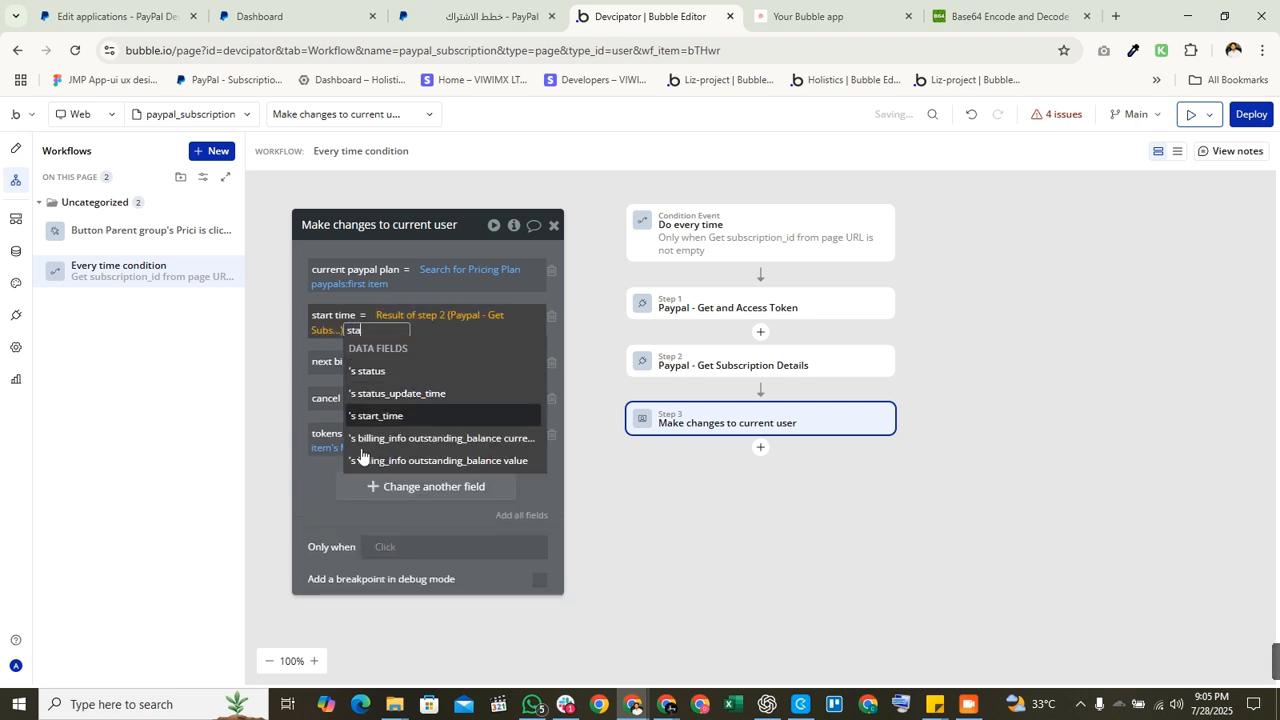
left_click(386, 380)
Step: Set next billing time to step 2's billing_info next_billing_time
left_click(417, 362)
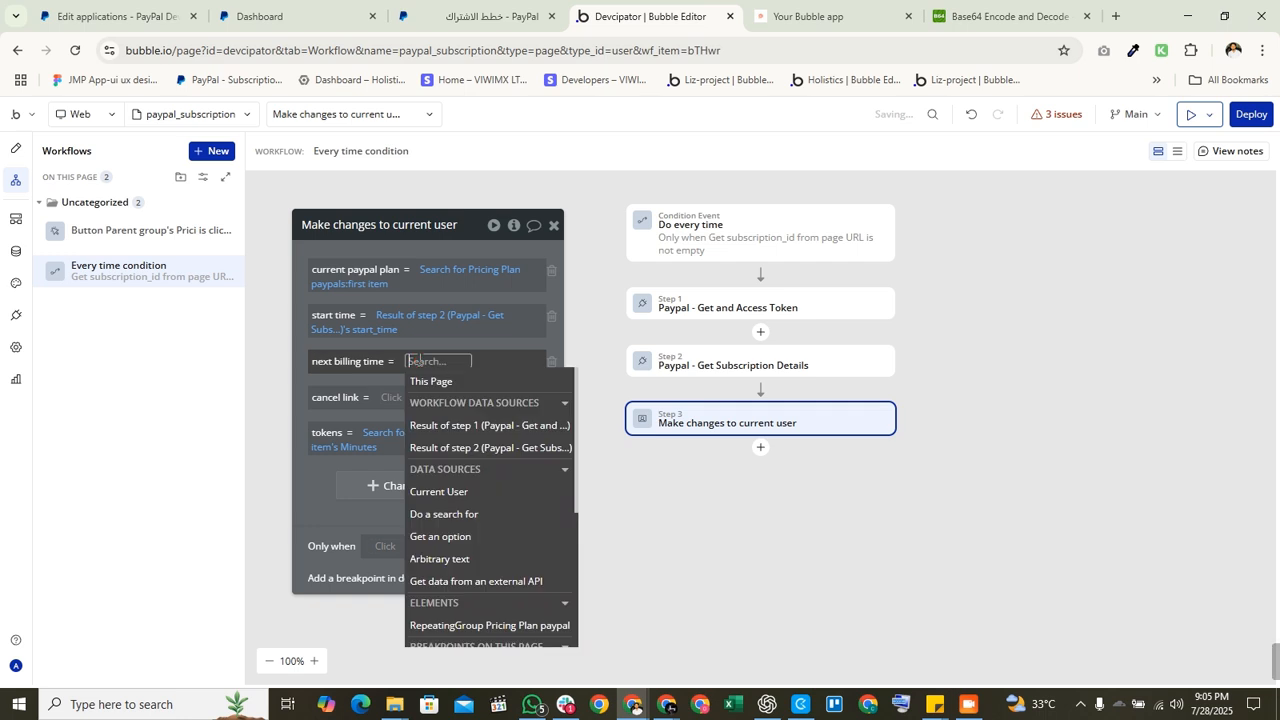
left_click(434, 449)
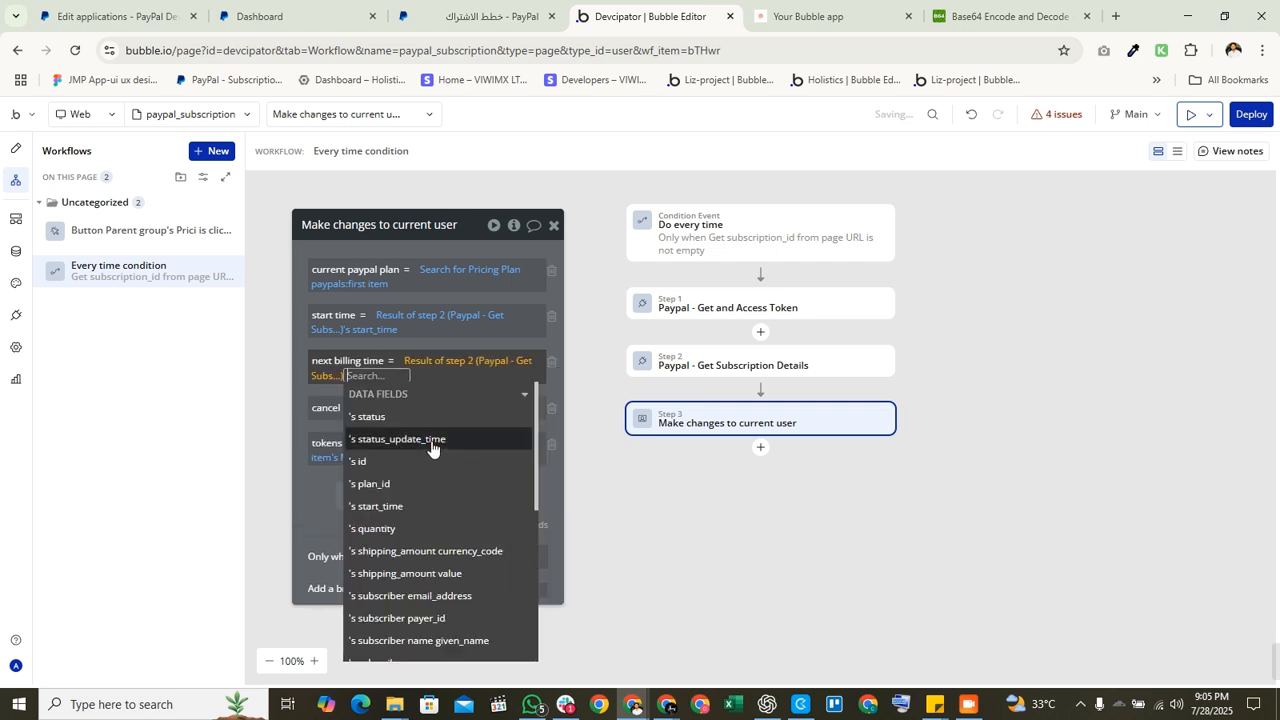
type("ne")
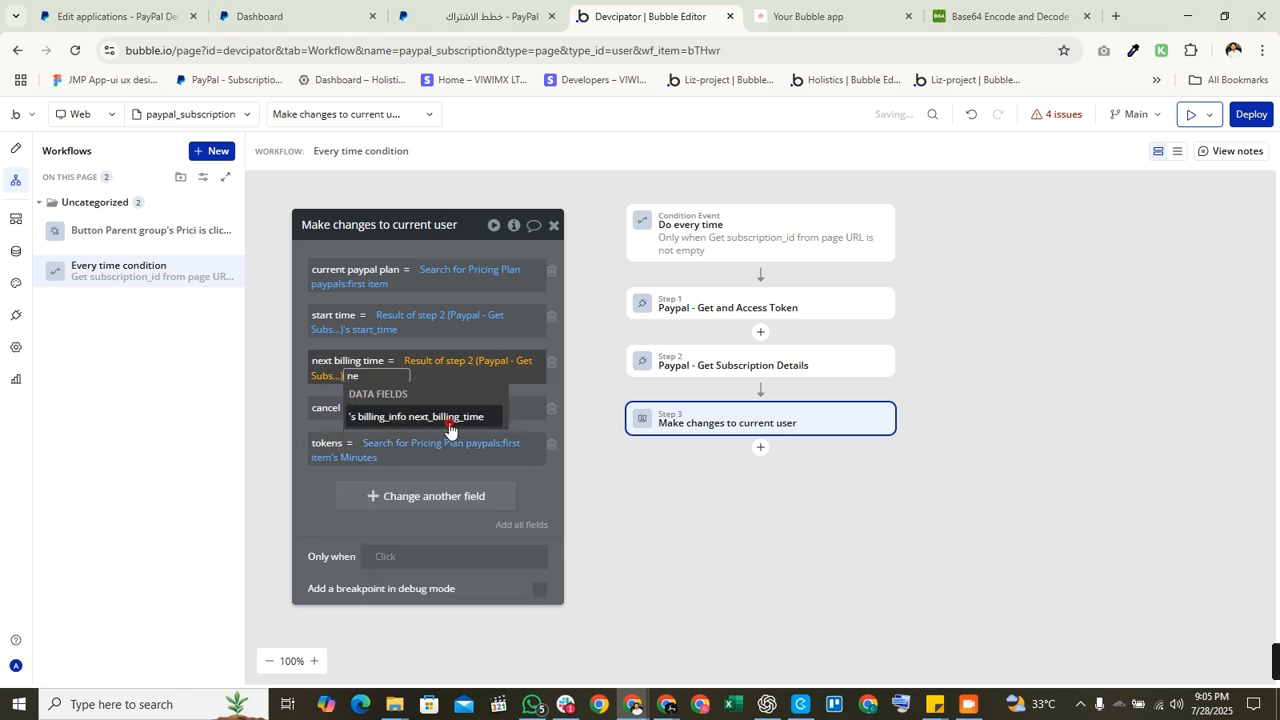
left_click(449, 429)
left_click(334, 525)
Step: Set cancel link to step 2's links:first item's href
left_click(401, 408)
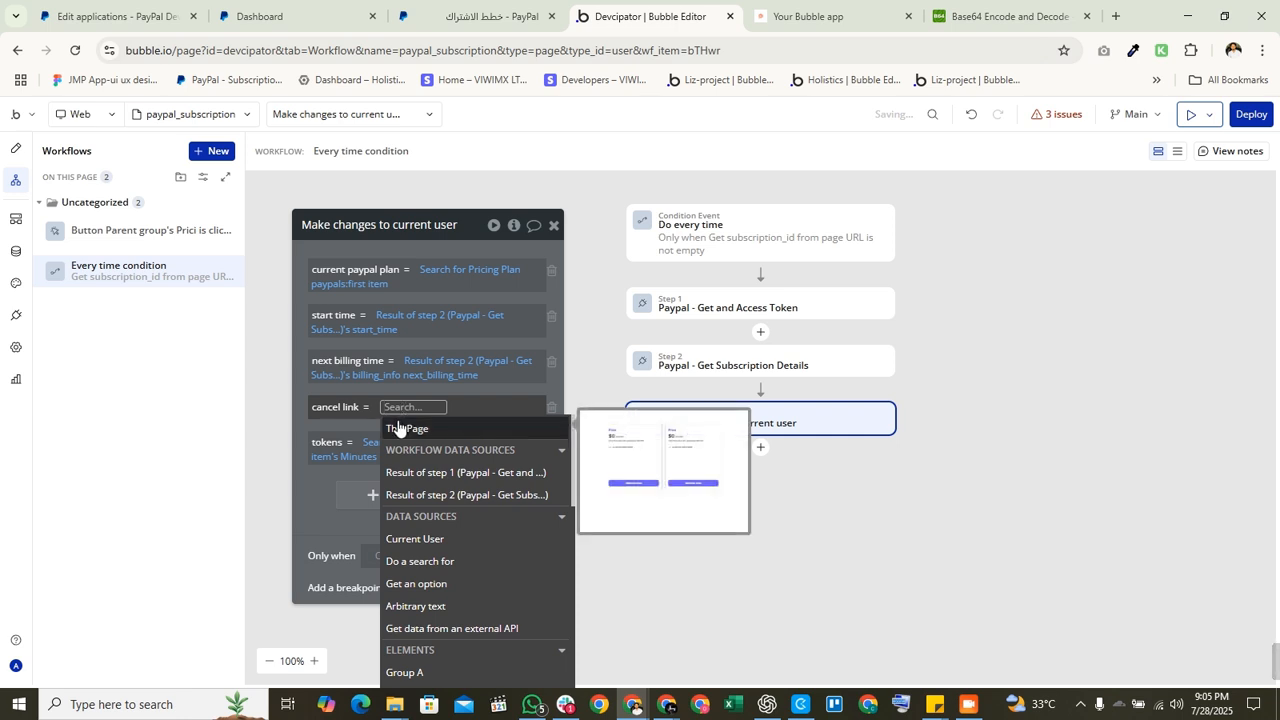
left_click(443, 493)
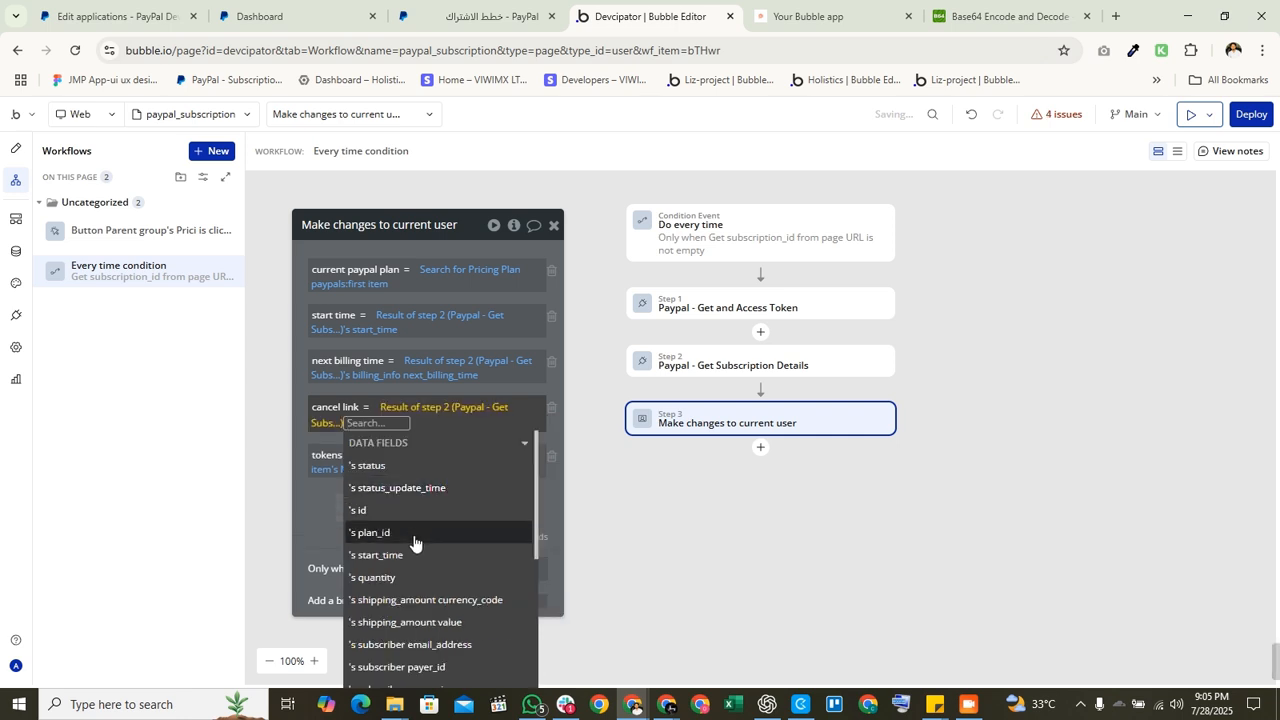
type("kli")
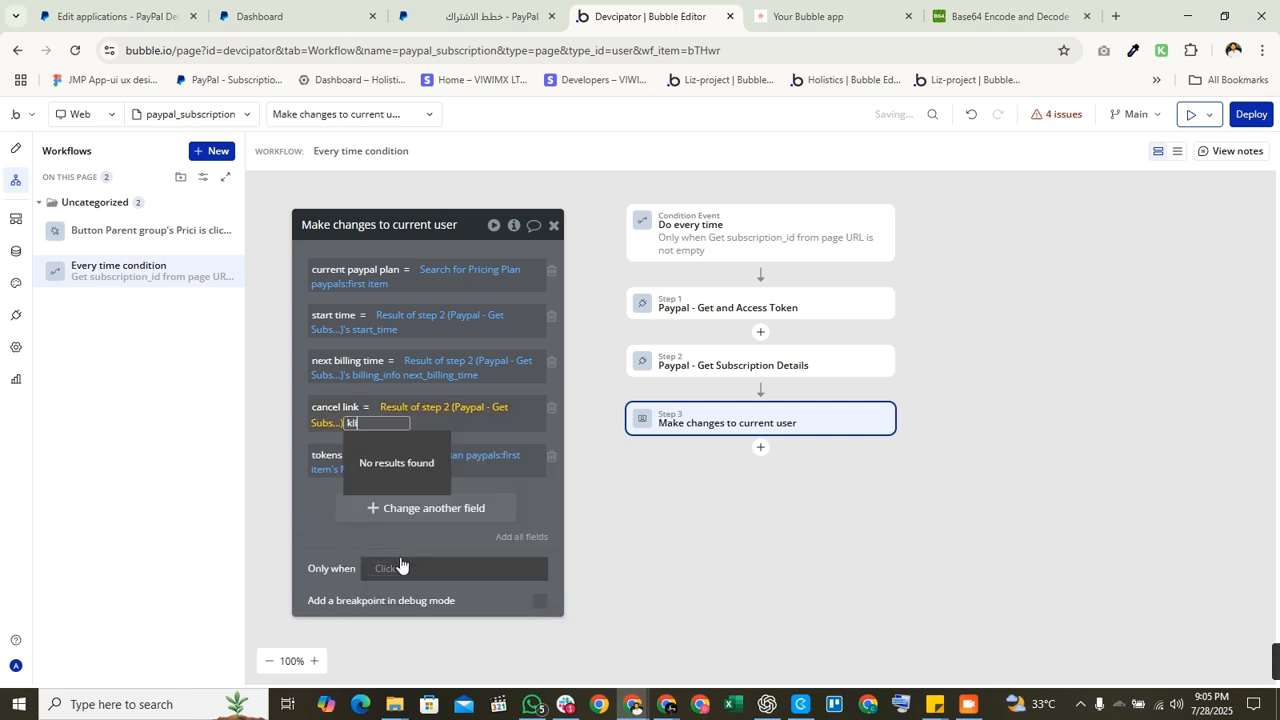
key("BackSpace")
key("BackSpace")
key("BackSpace")
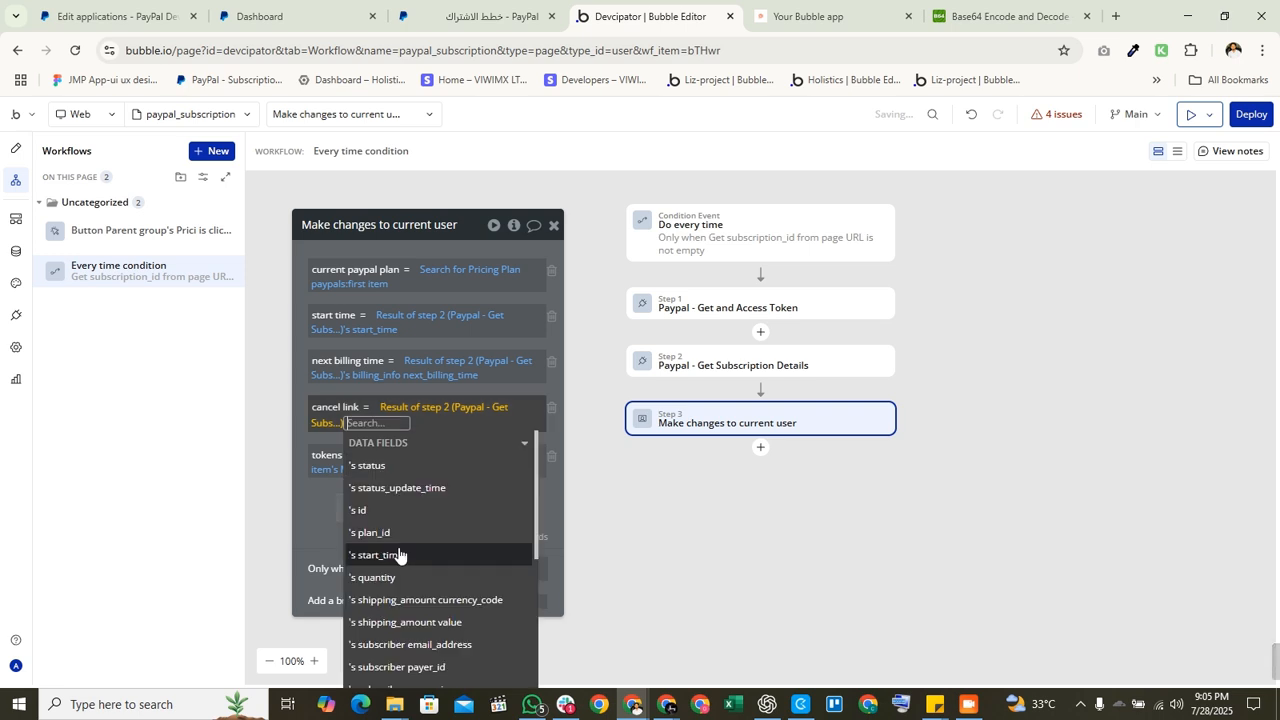
scroll(399, 555, "down", 5)
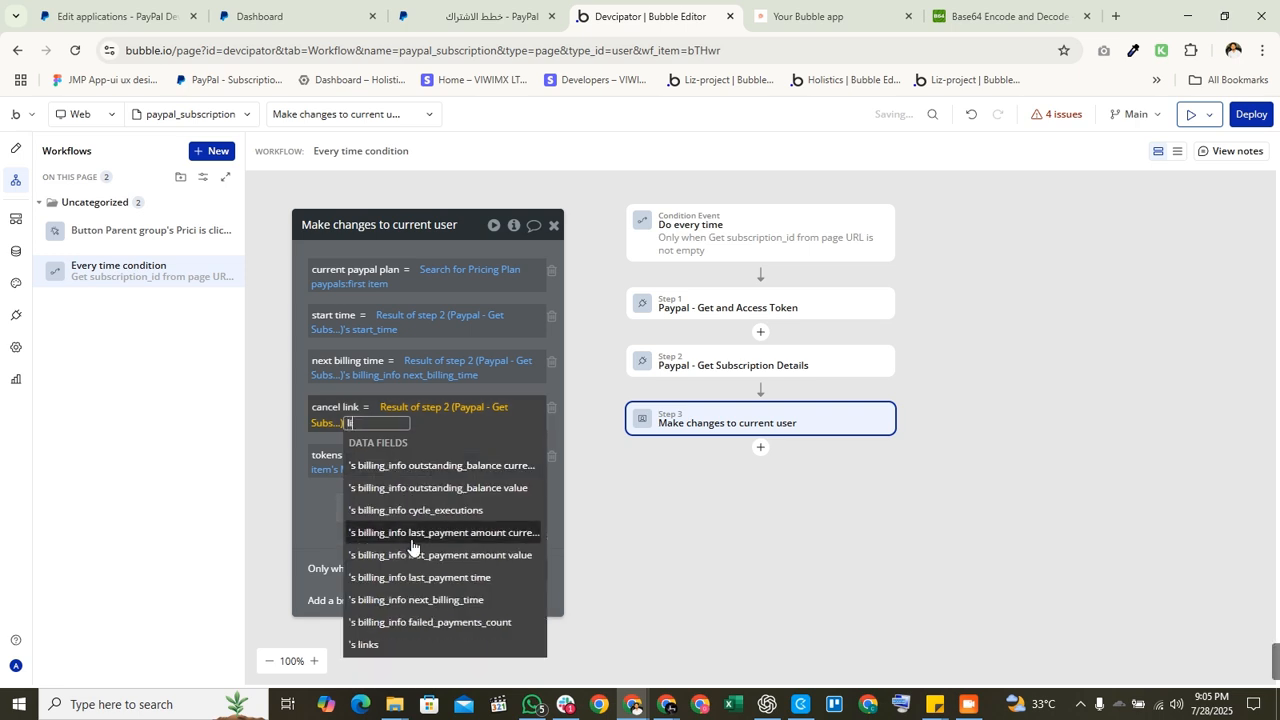
left_click(374, 648)
type("fi")
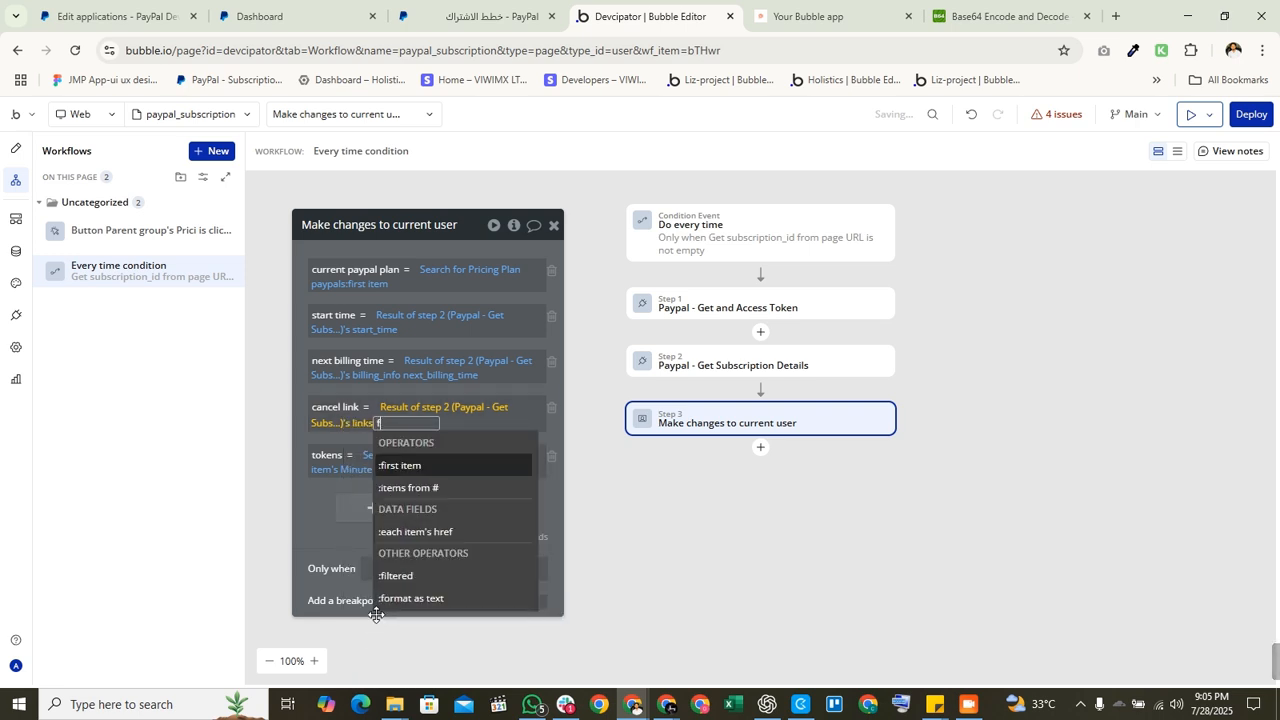
left_click(440, 468)
left_click(343, 537)
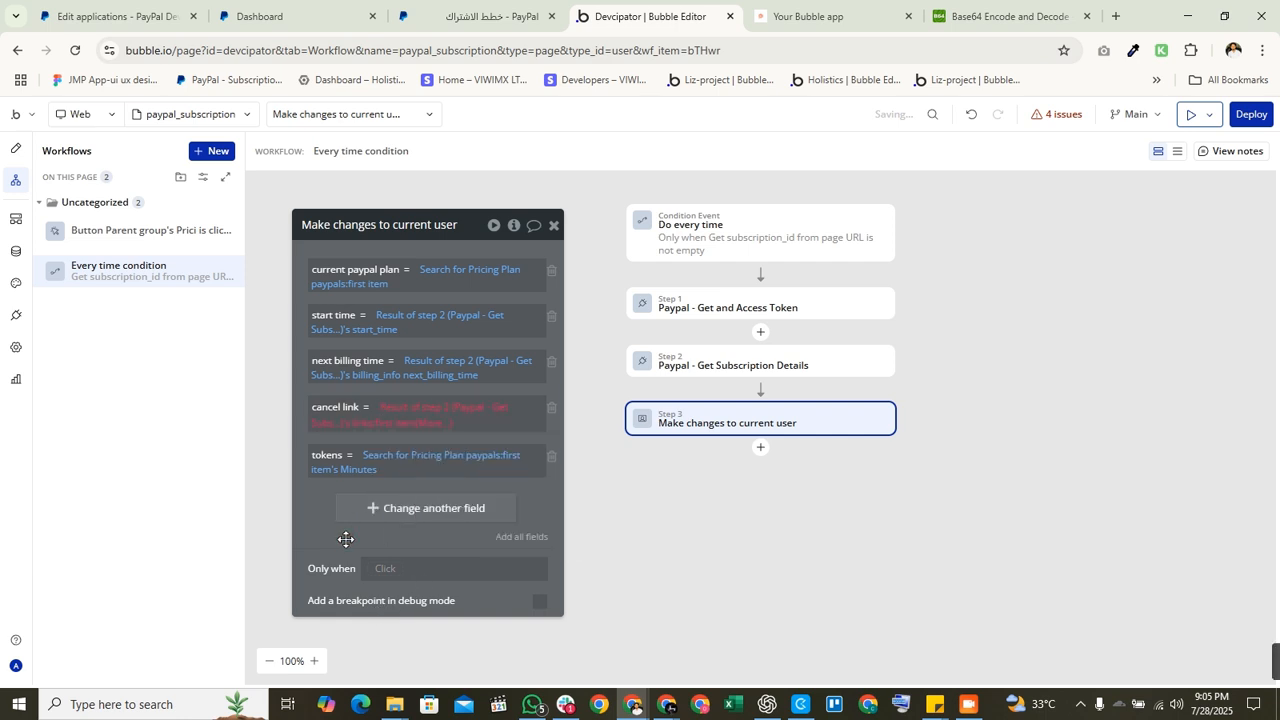
left_click(430, 422)
left_click(436, 465)
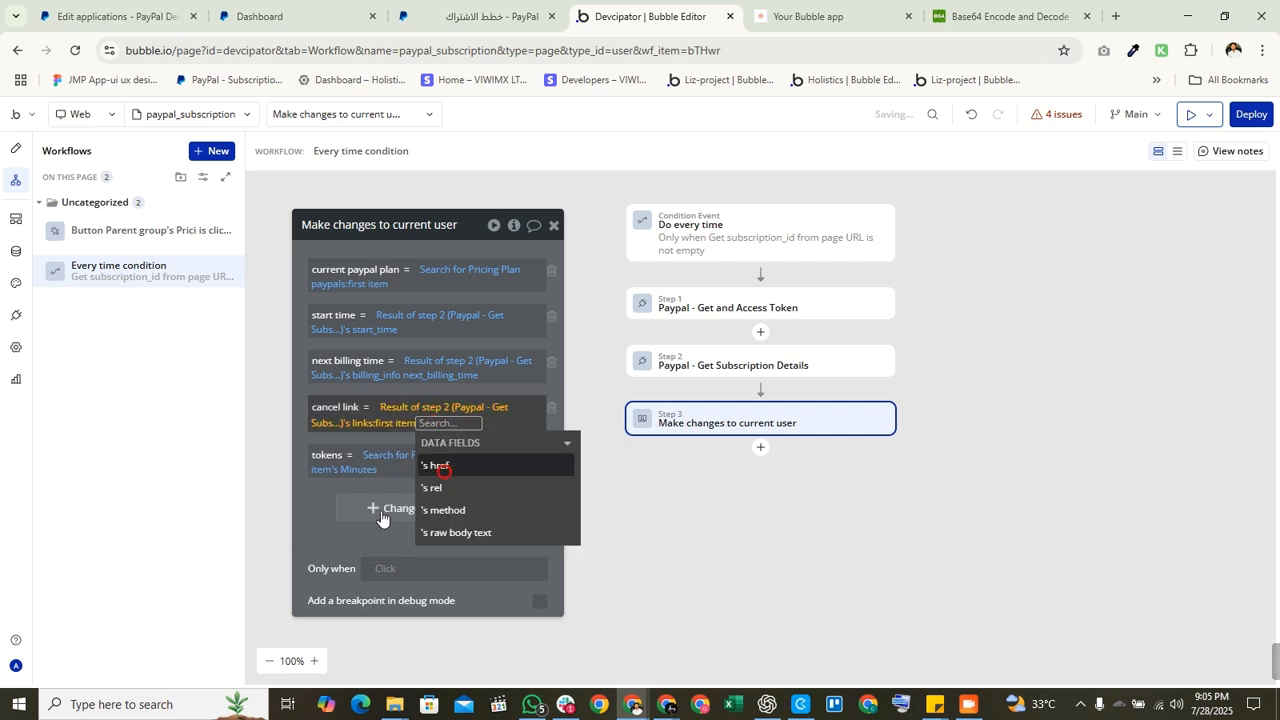
left_click(332, 538)
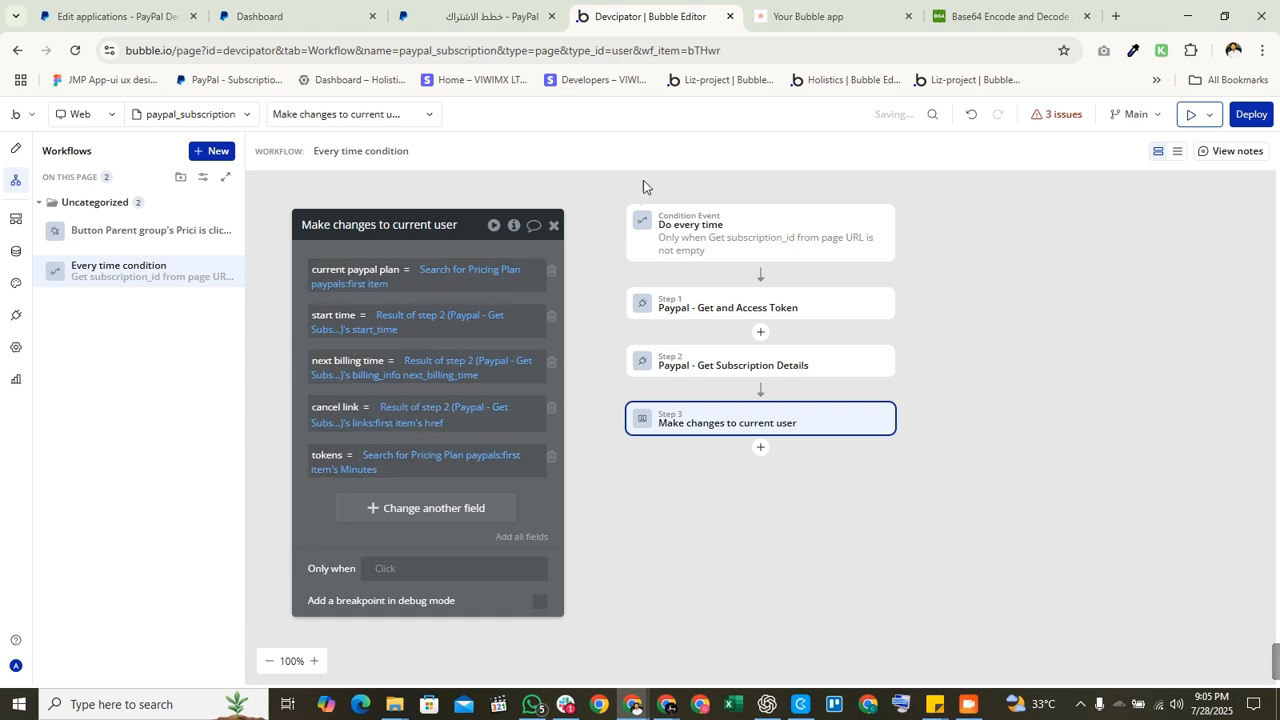
Step: Review the workflow's condition and step settings, then reopen the Make changes to current user step
left_click(710, 238)
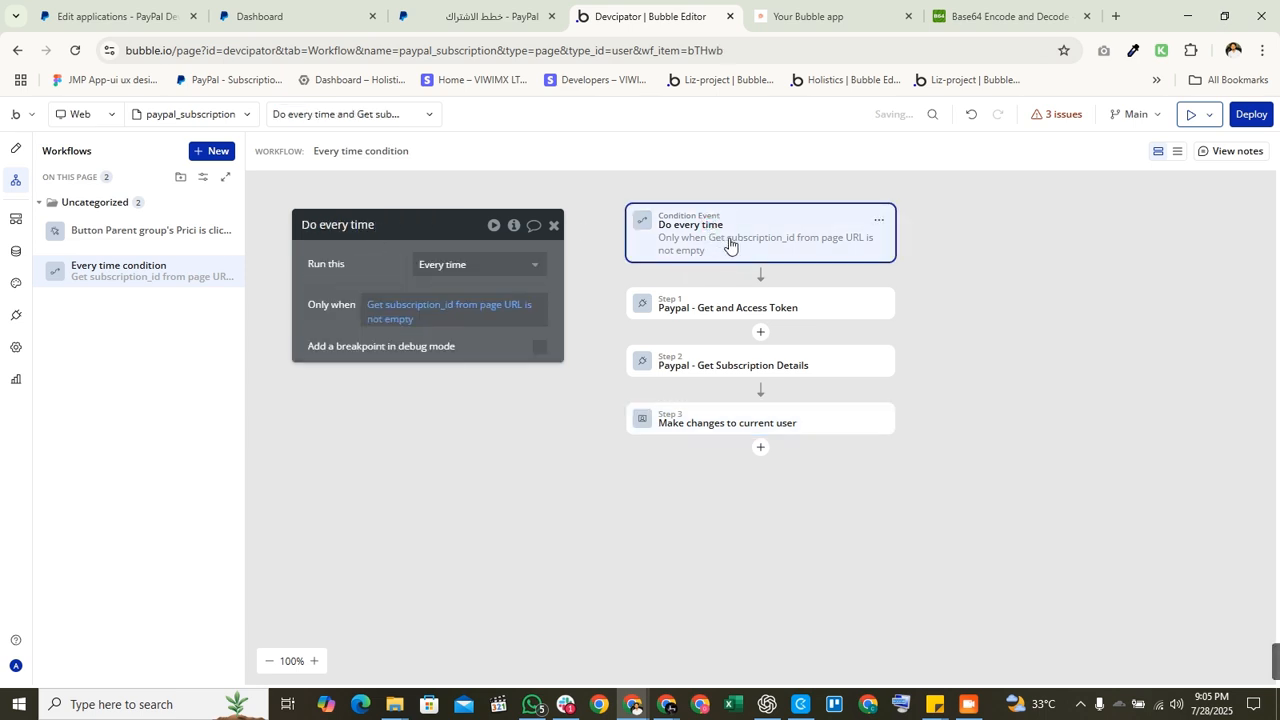
left_click(800, 16)
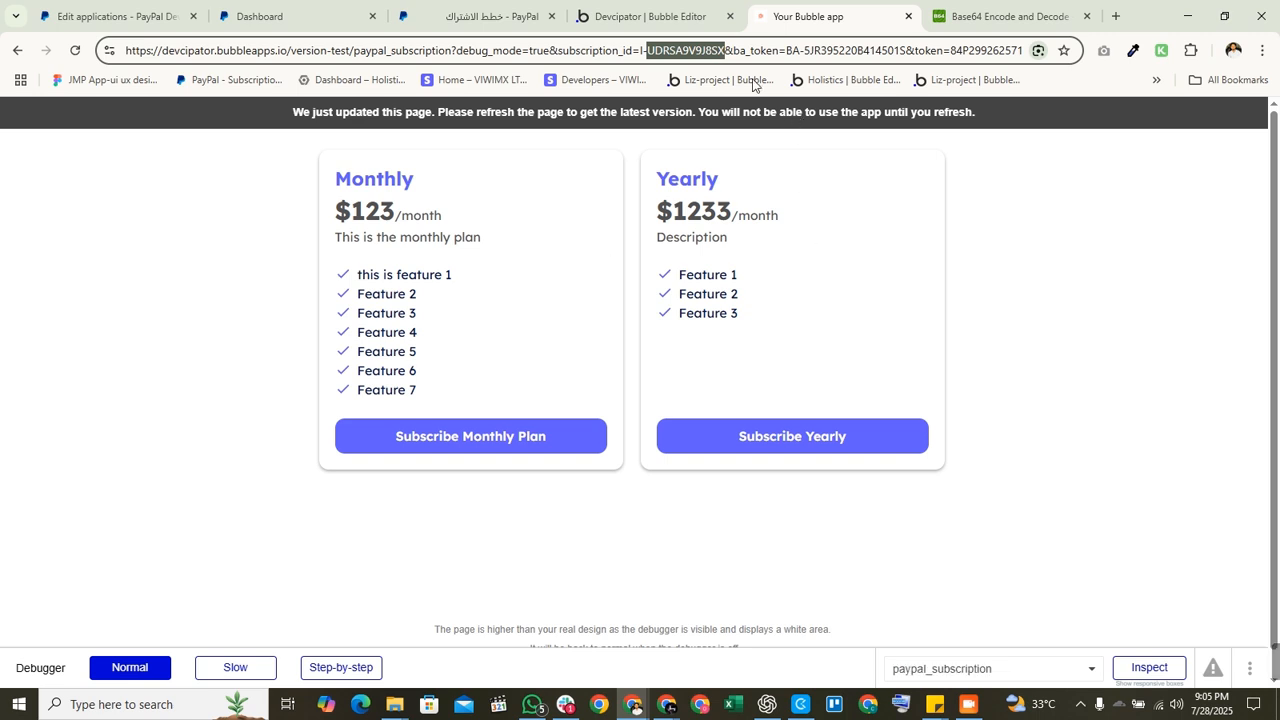
left_click(690, 16)
left_click(754, 317)
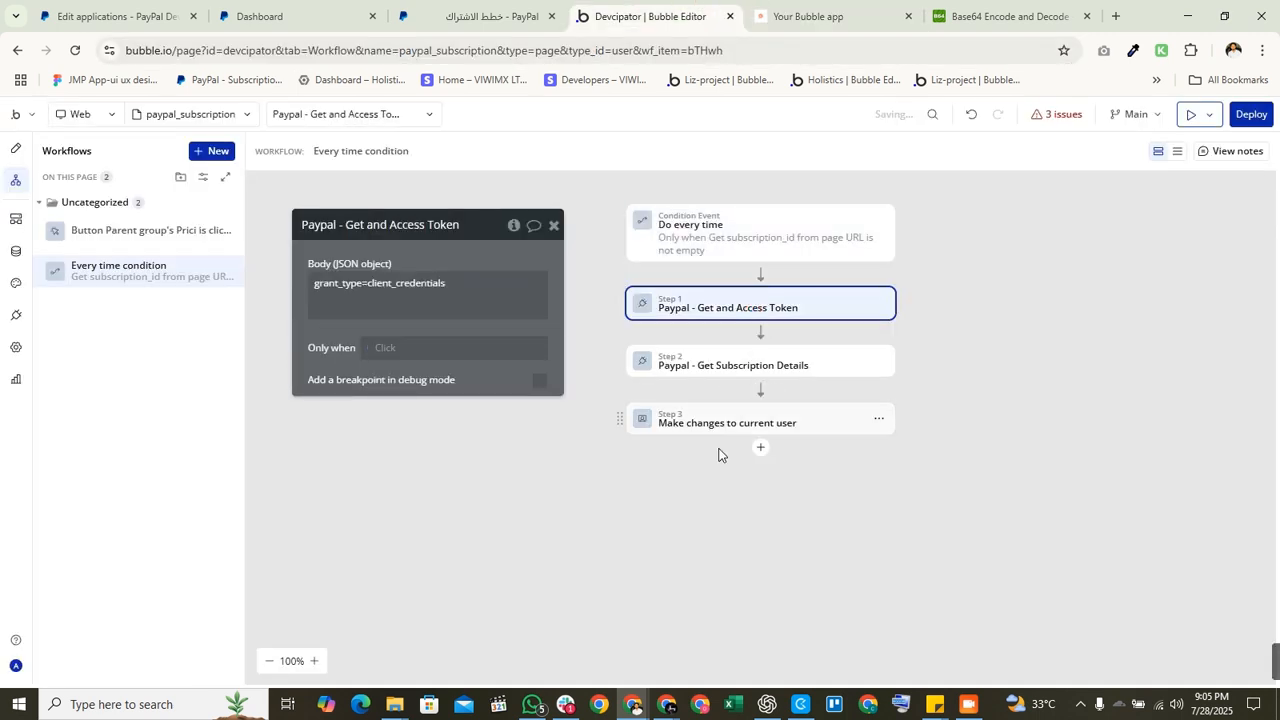
left_click(708, 430)
left_click(703, 366)
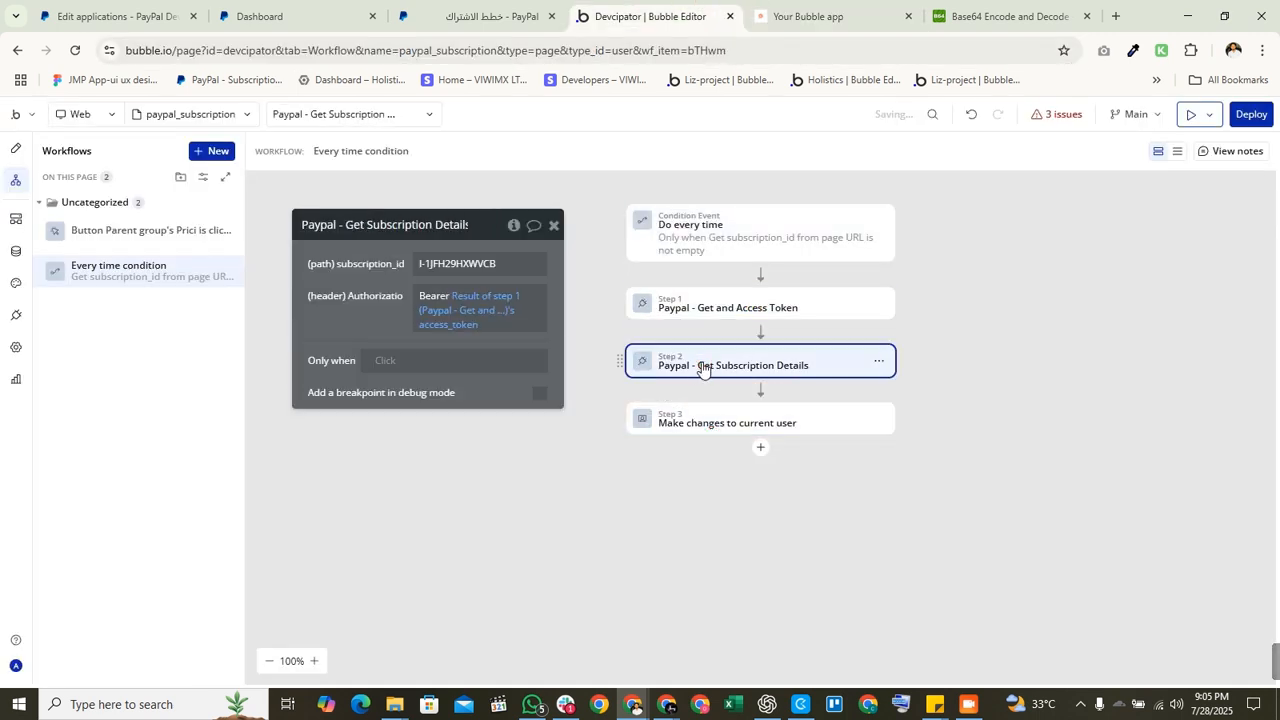
left_click(695, 423)
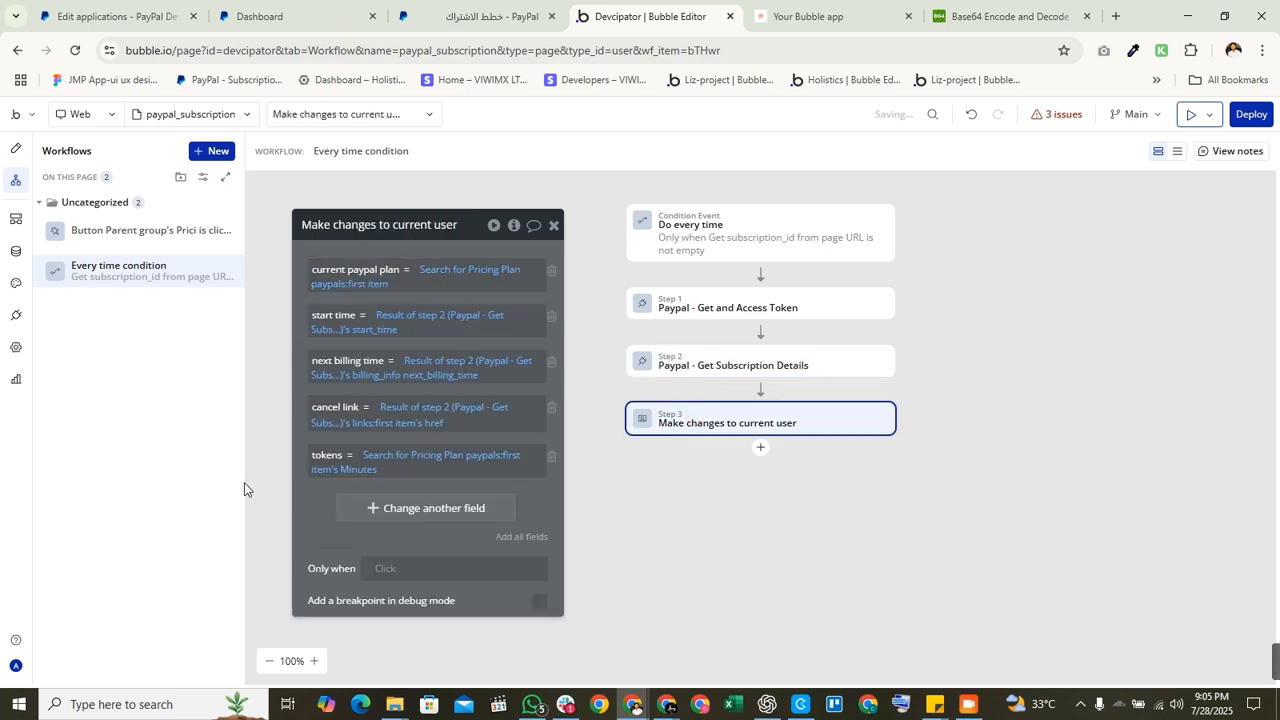
Step: Add a new text field 'subscription id' to the user changes
left_click(399, 510)
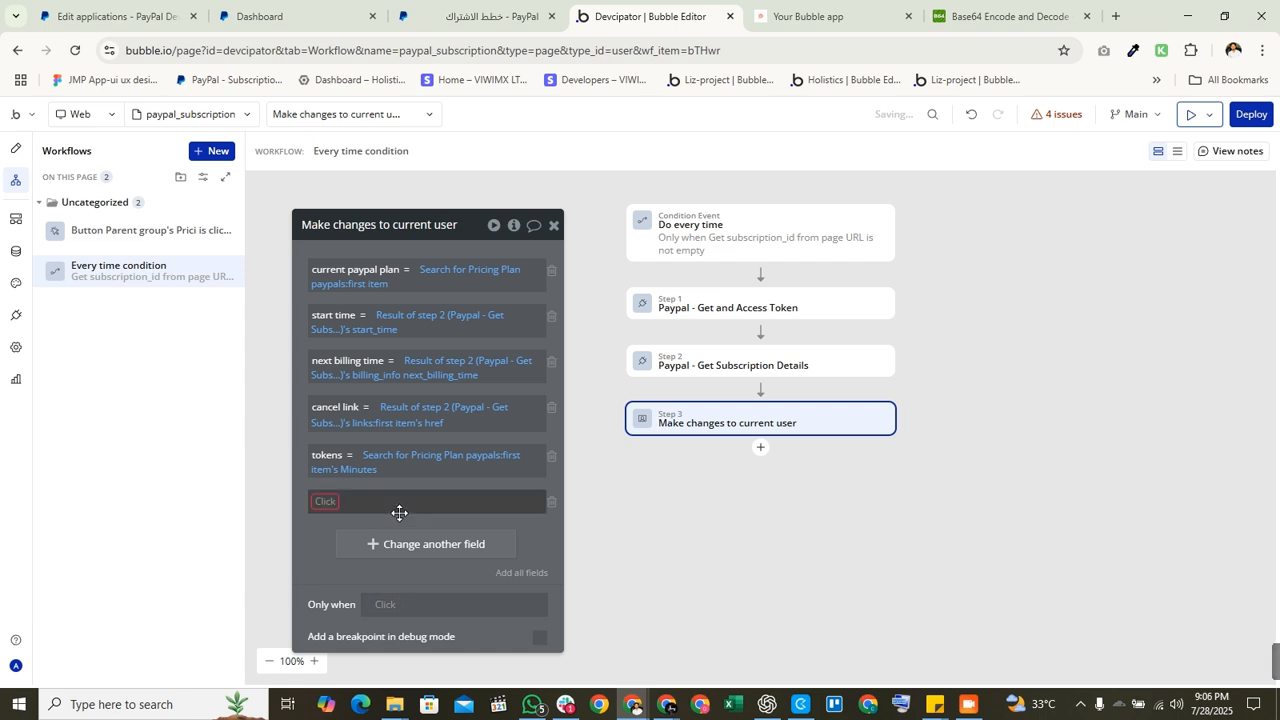
left_click(324, 500)
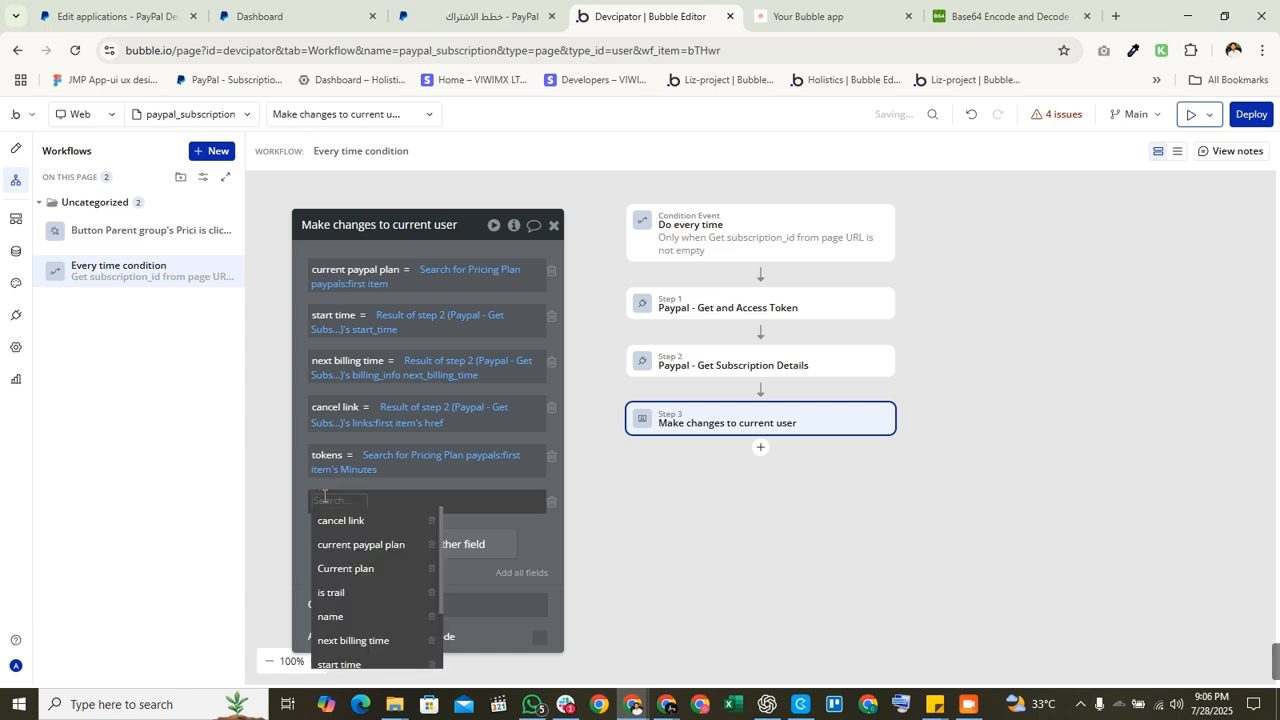
type("subscri")
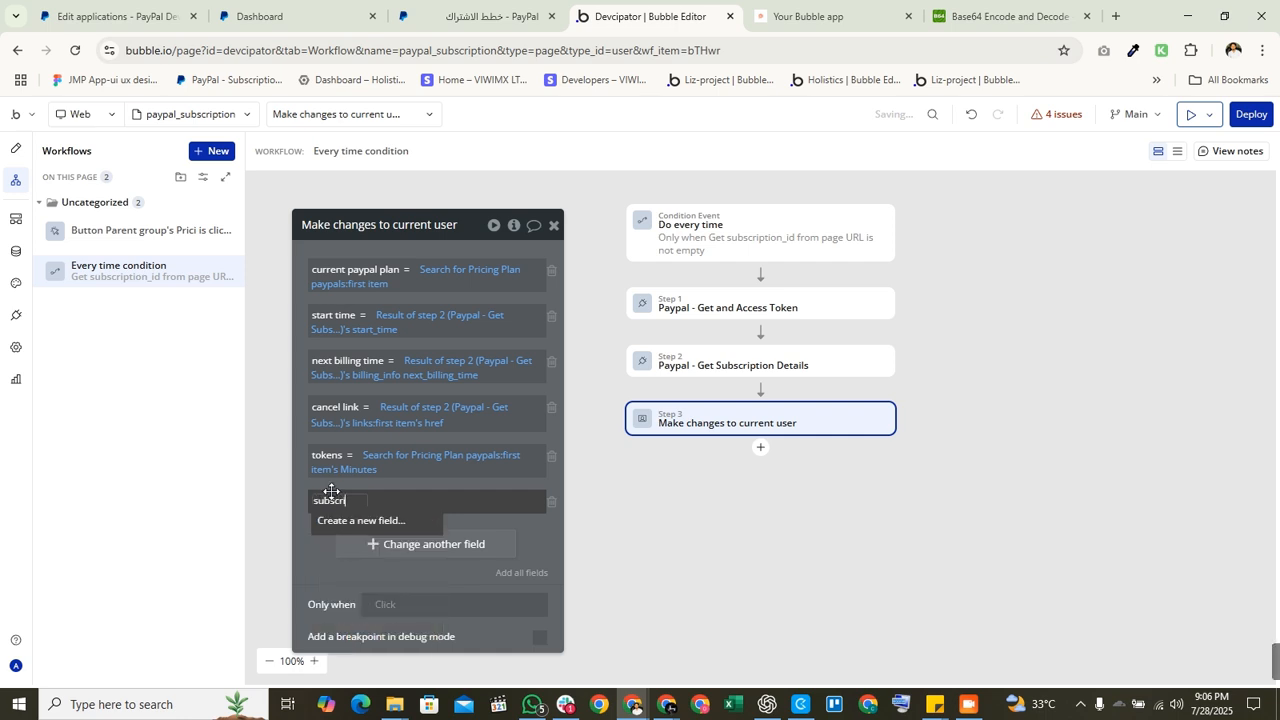
type("ption id")
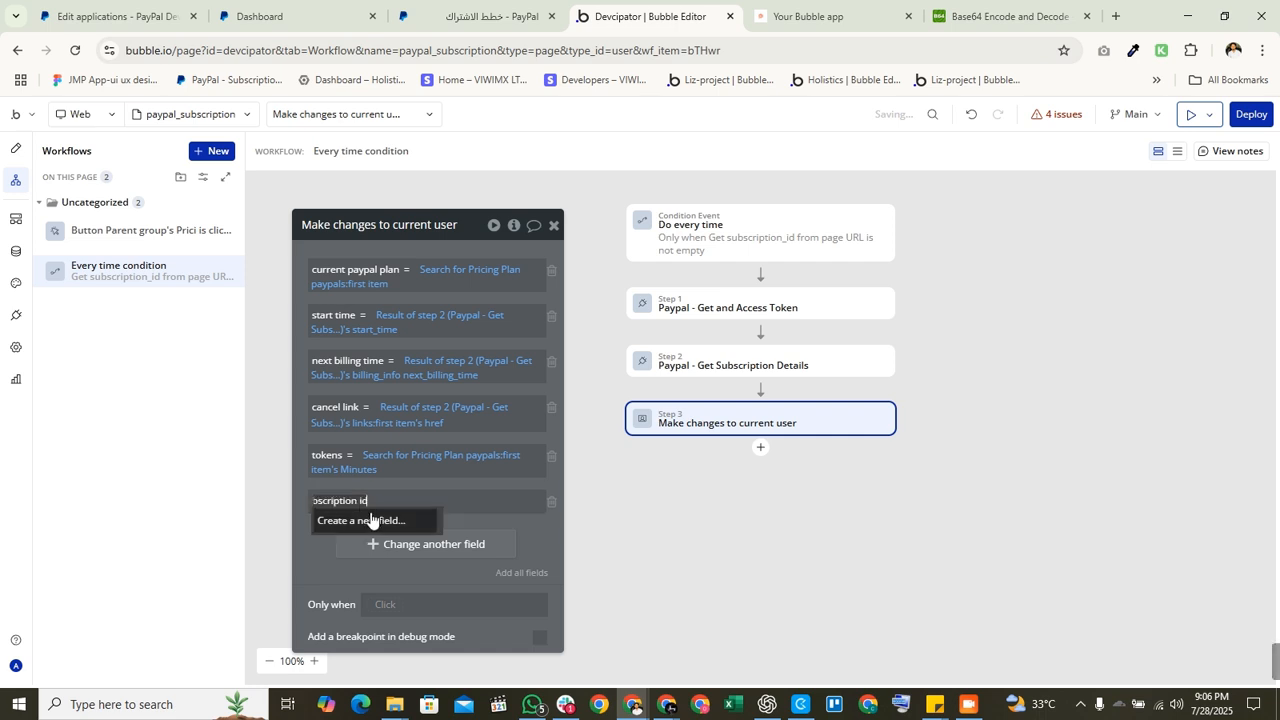
left_click(374, 520)
left_click(538, 299)
type("tec")
key("BackSpace")
type("x")
left_click(592, 345)
left_click(706, 377)
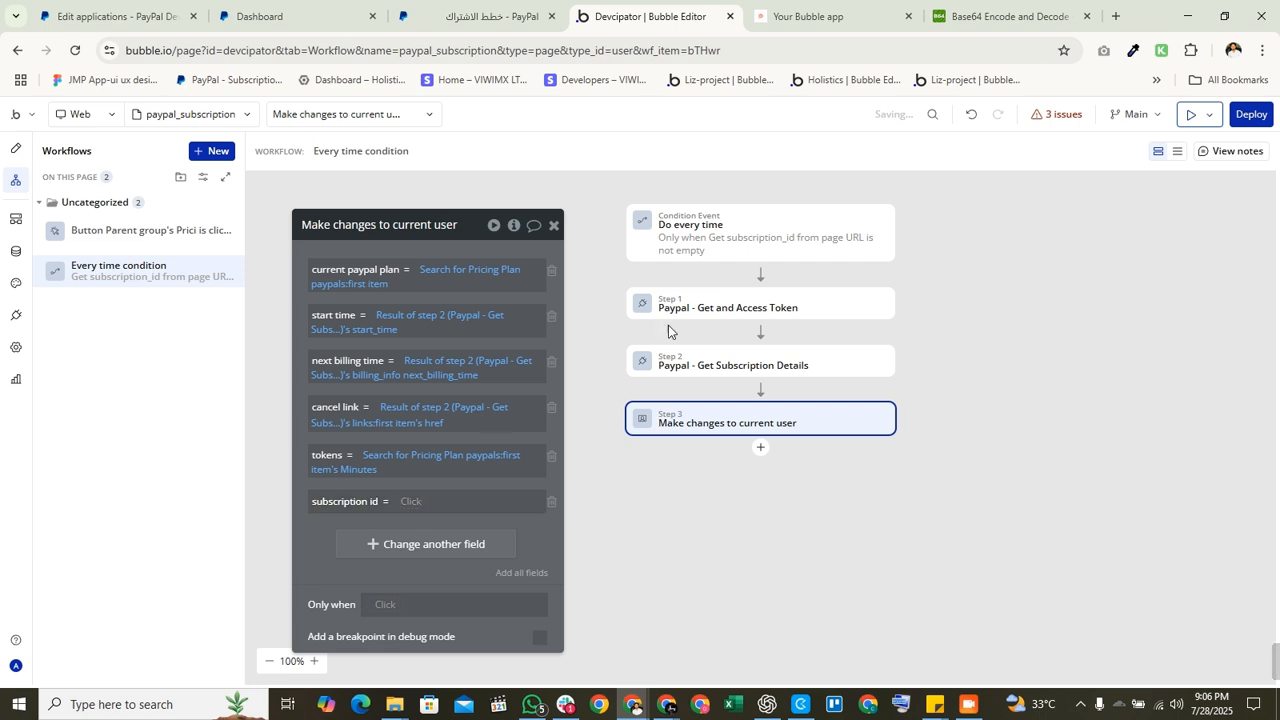
Step: Copy the page URL subscription_id expression from the trigger condition into subscription id
left_click(720, 242)
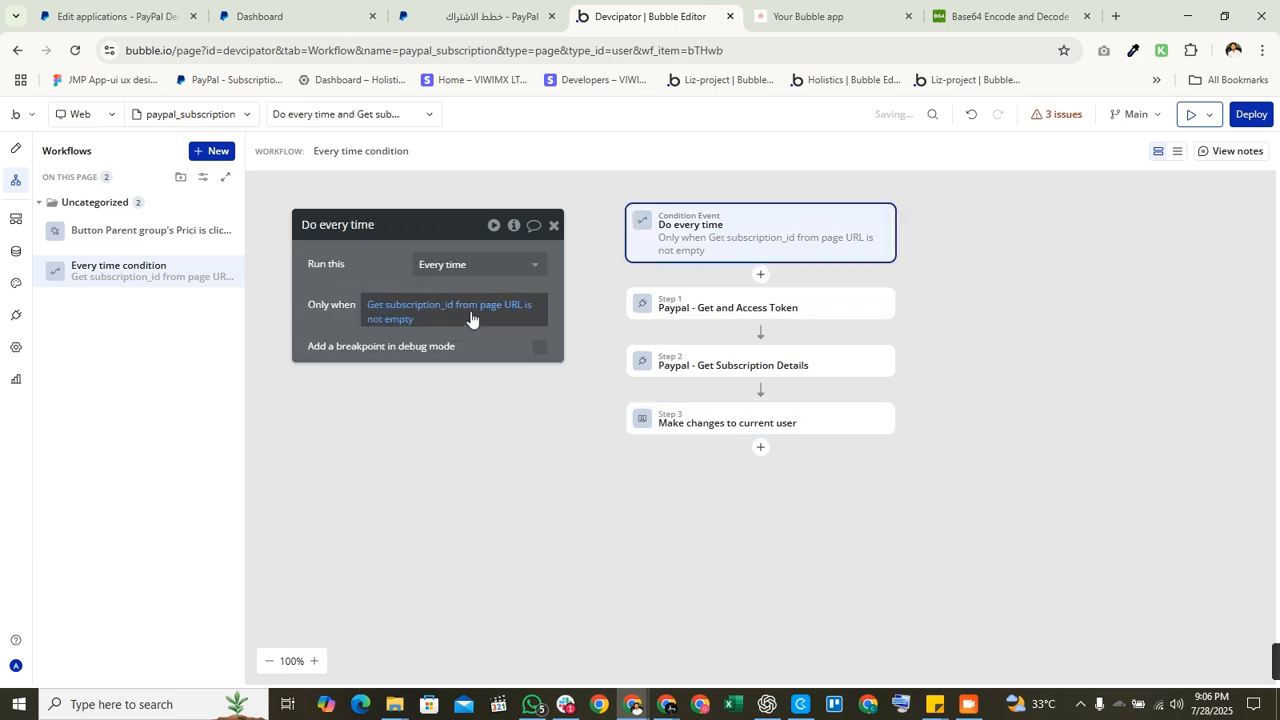
right_click(510, 305)
left_click(605, 262)
left_click(672, 423)
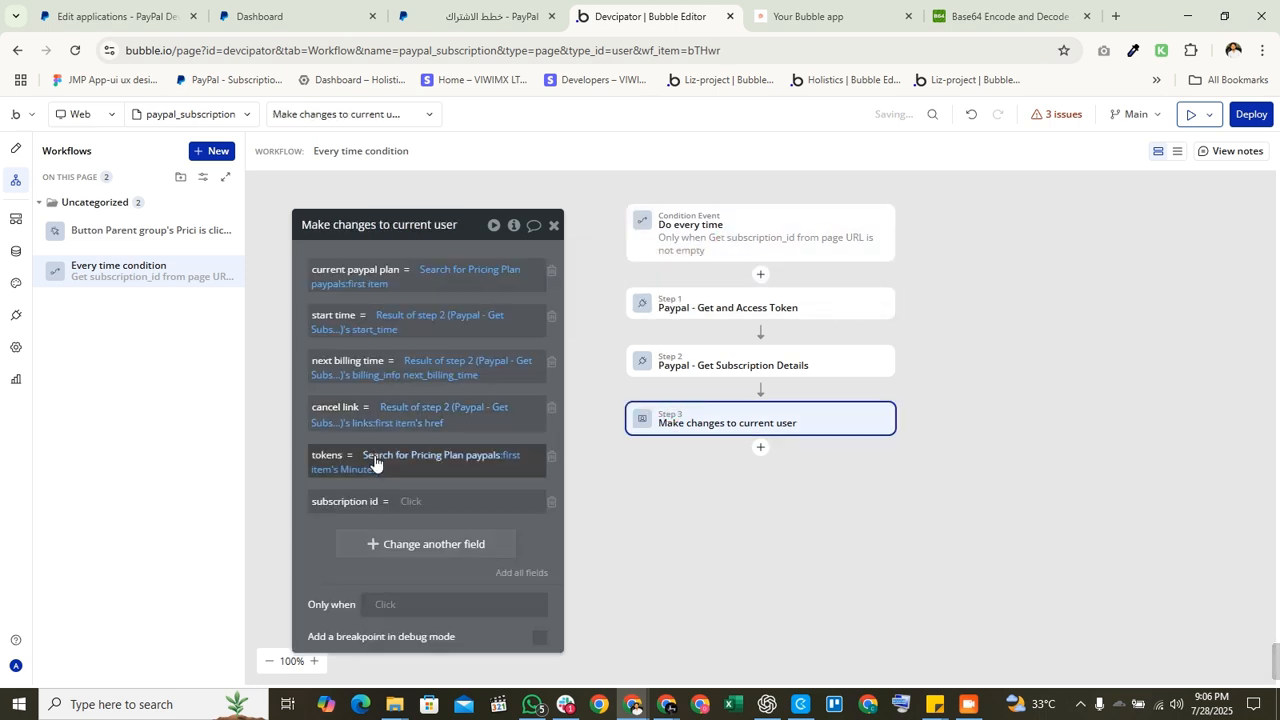
right_click(416, 511)
left_click(490, 484)
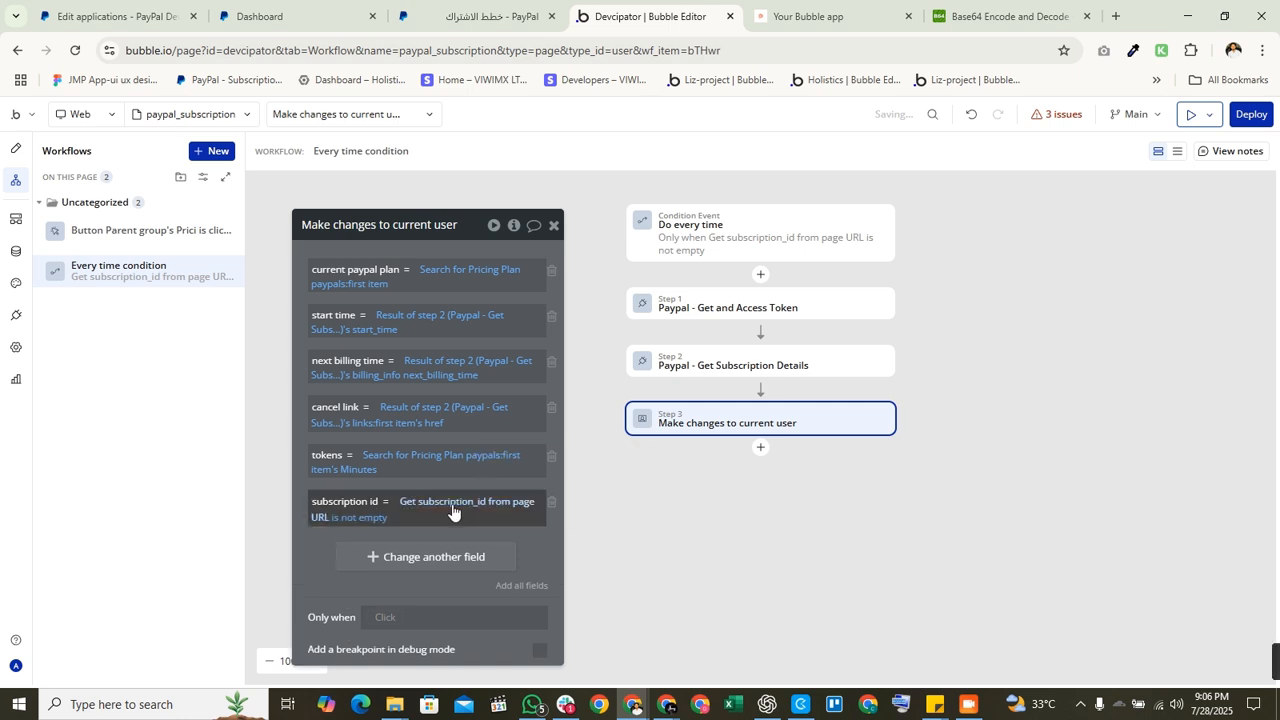
Step: Restore Get subscription_id from page URL after an accidental deletion, then close the action settings
left_click(381, 518)
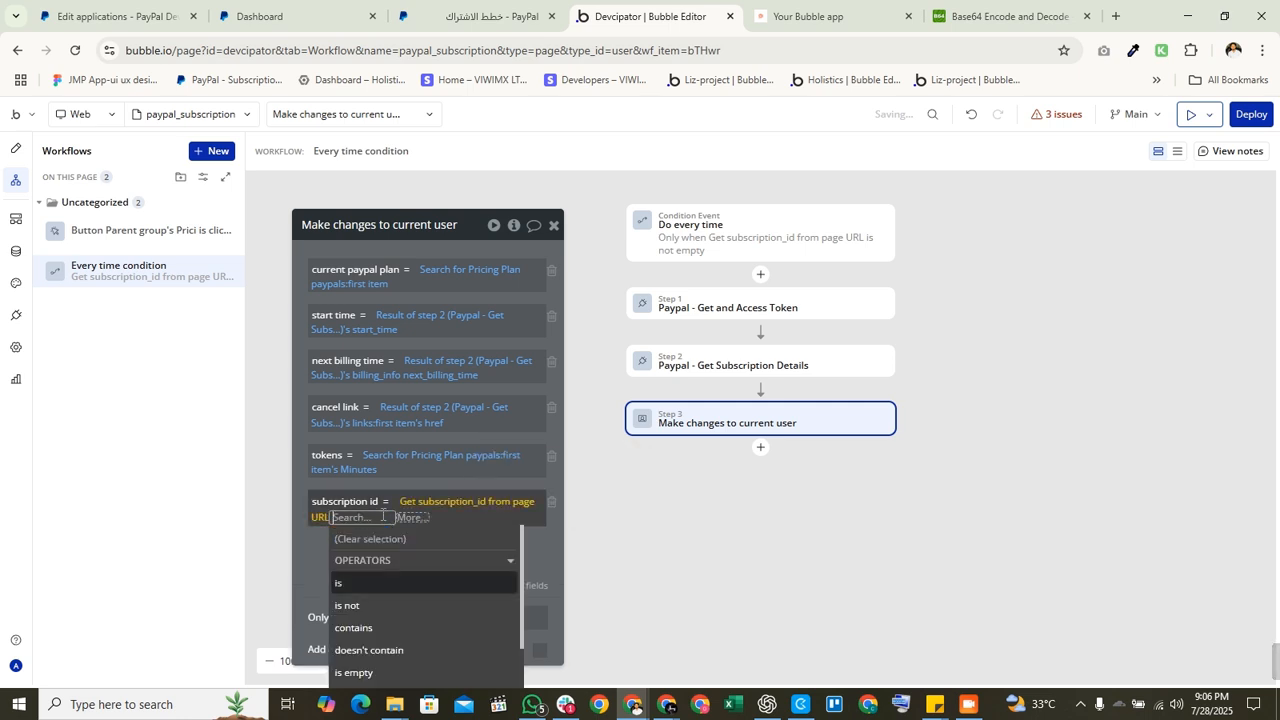
key("BackSpace")
key("BackSpace")
left_click(329, 600)
left_click(974, 118)
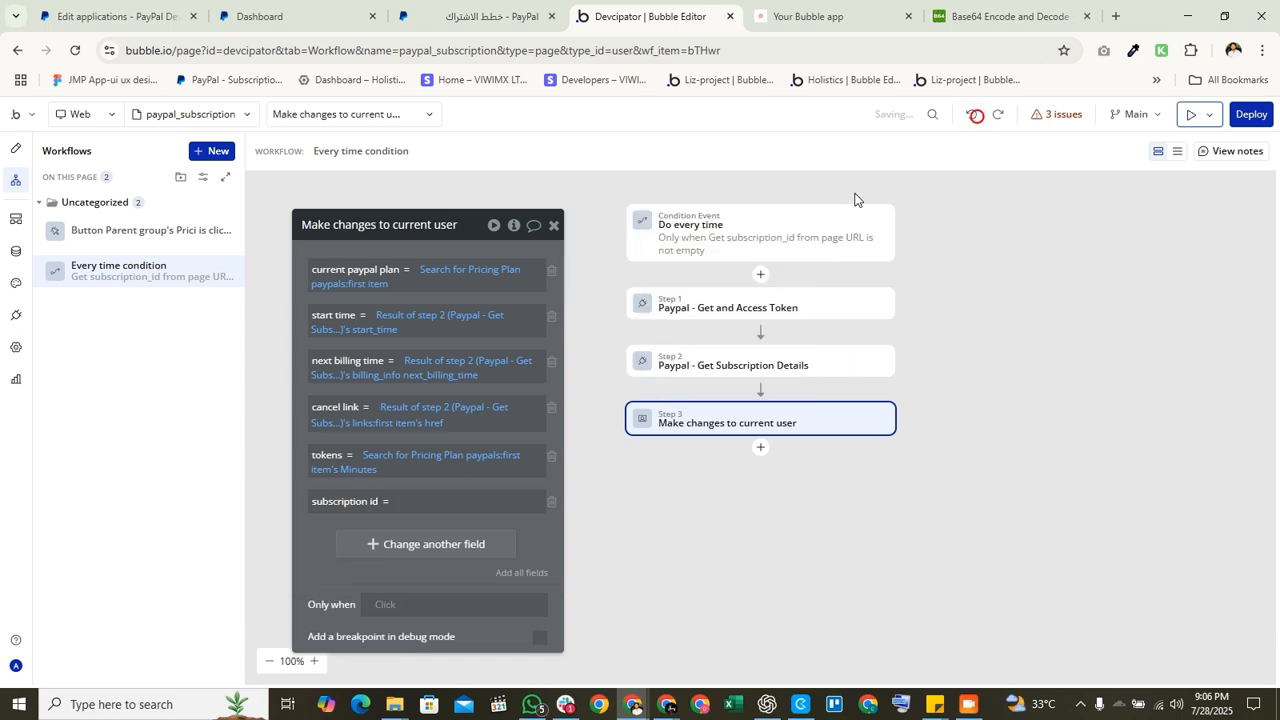
left_click(976, 116)
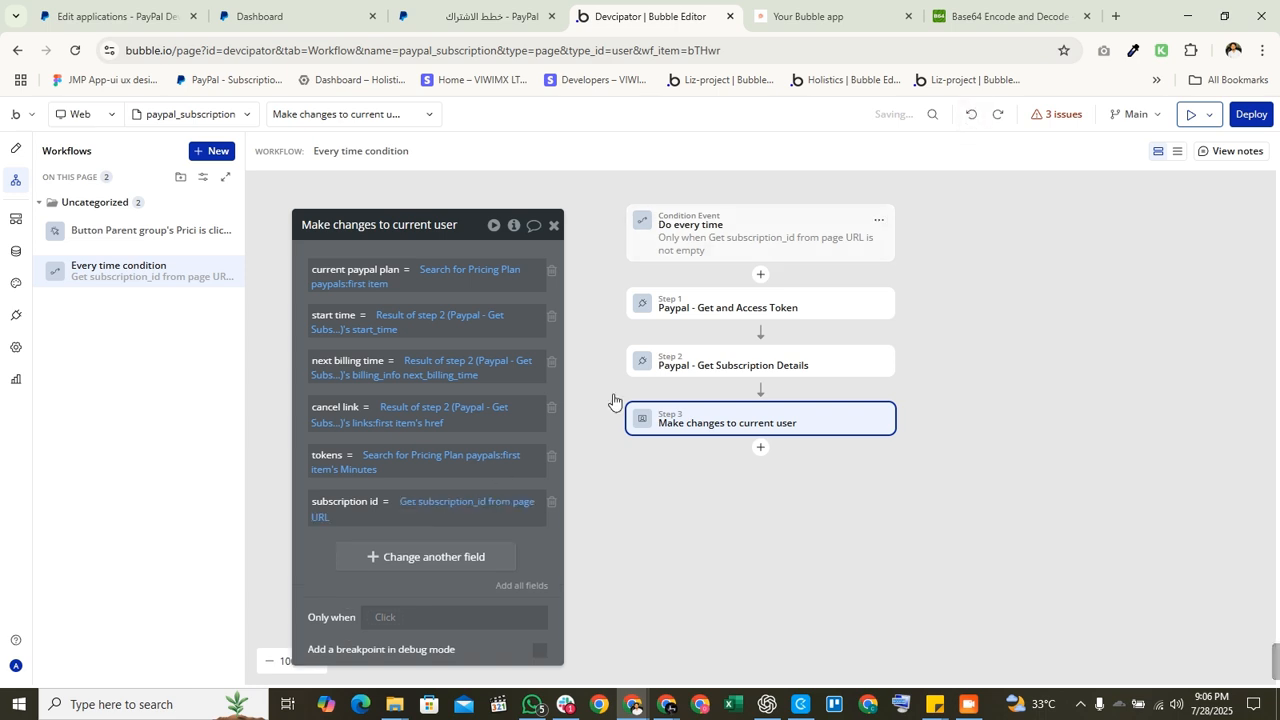
left_click(460, 501)
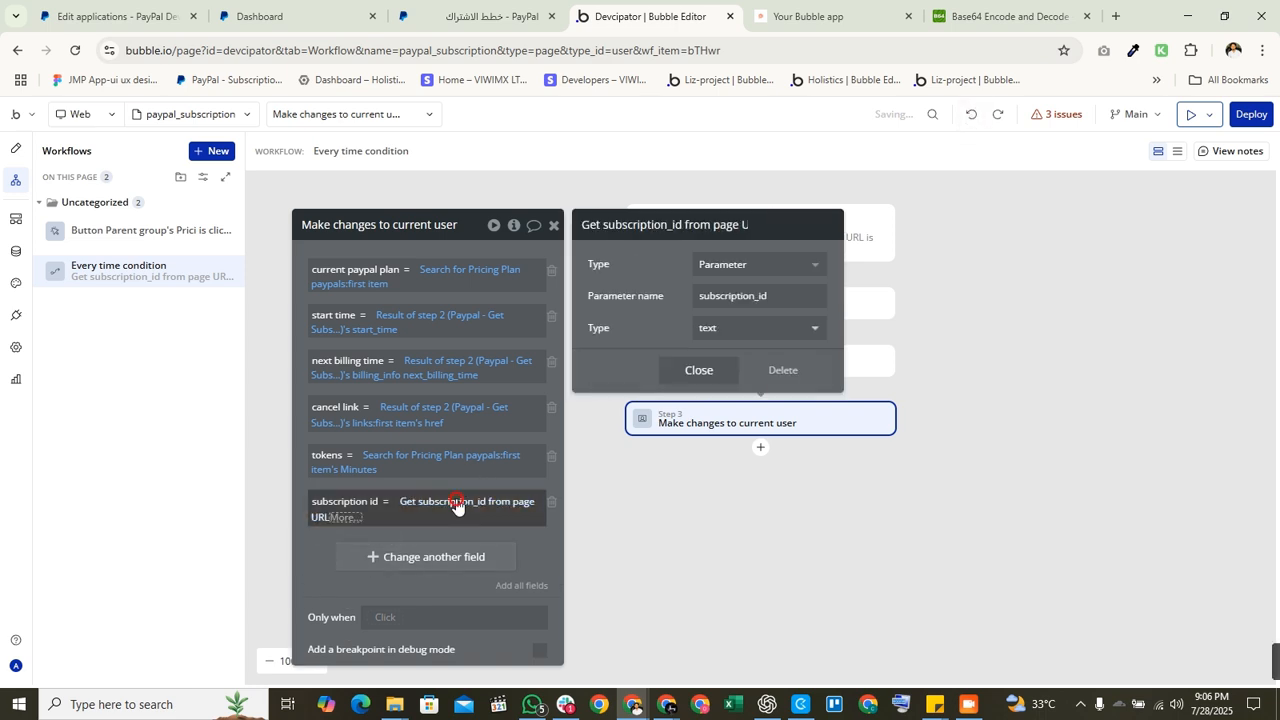
left_click(365, 588)
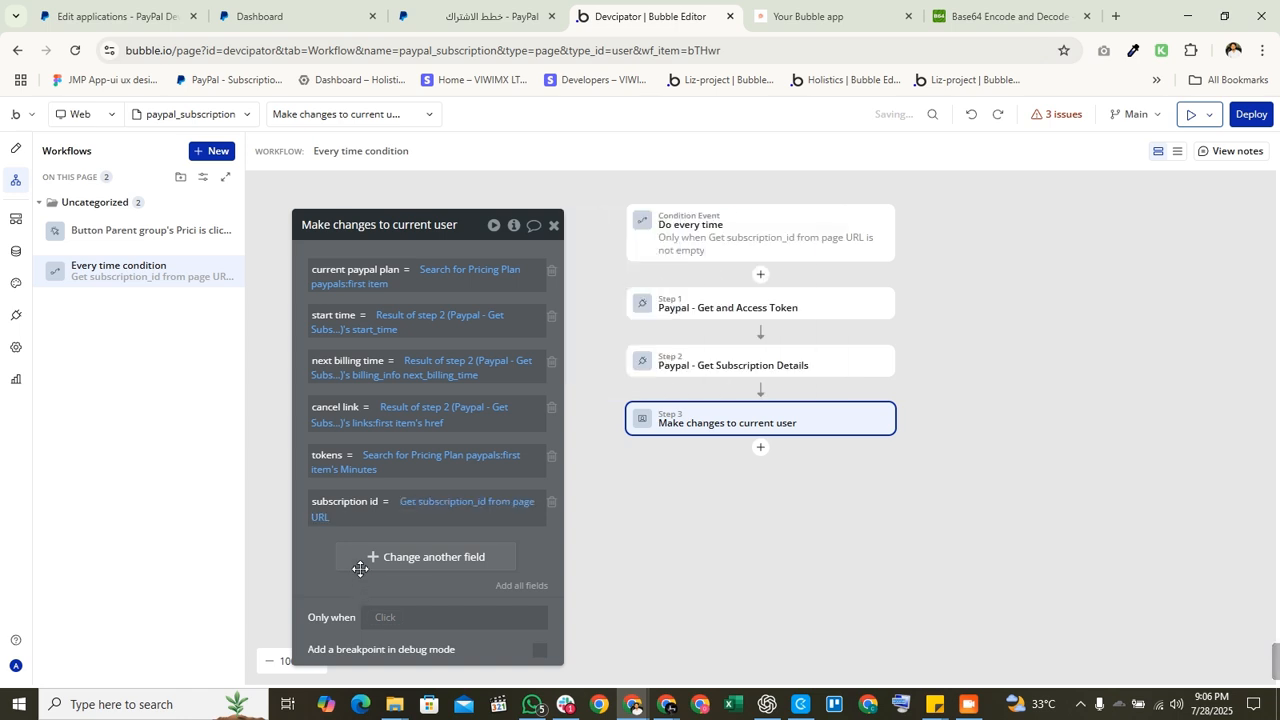
left_click(554, 226)
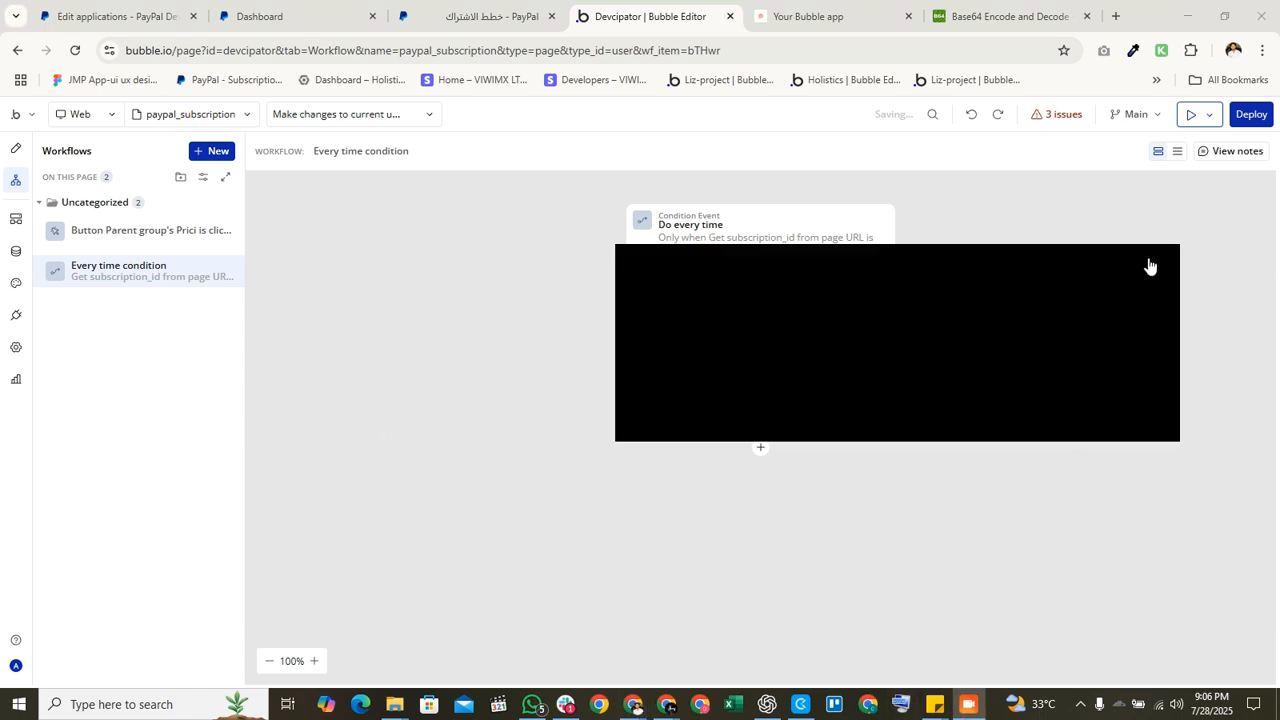
Step: Add a button condition: When Current User's current paypal plan is Parent group's Pricing Plan paypal
left_click(15, 148)
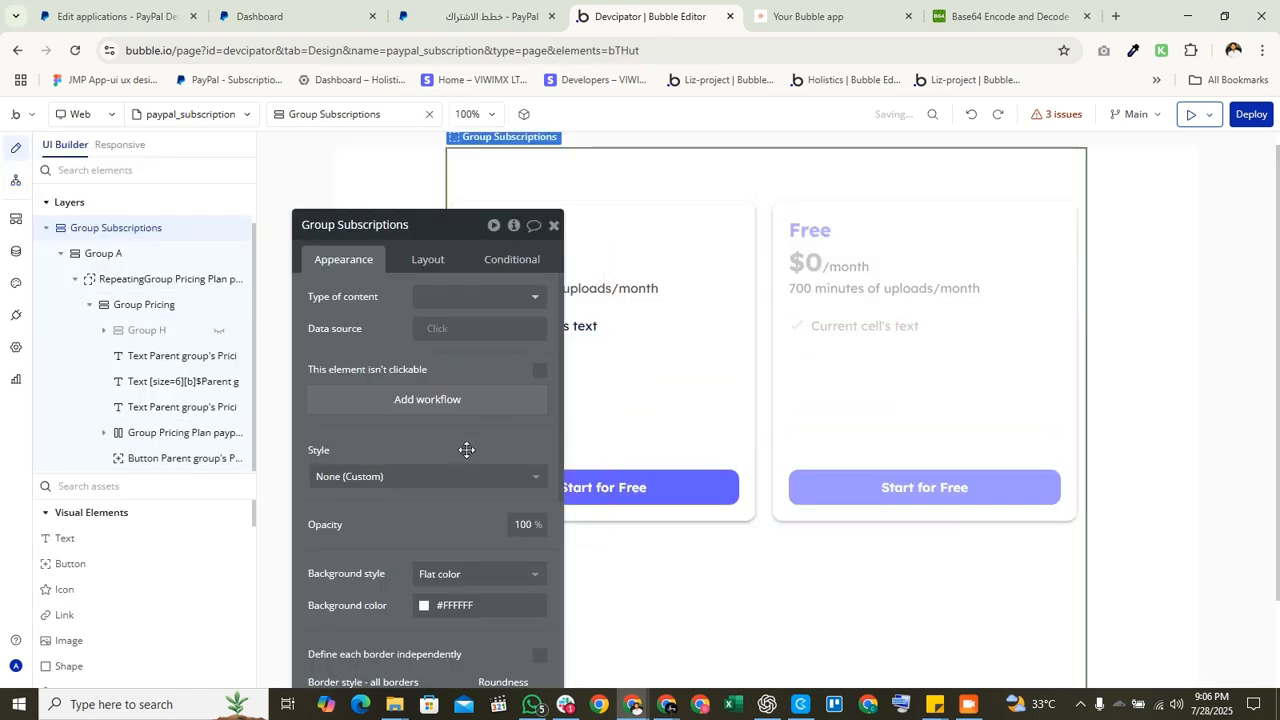
left_click_drag(466, 449, 258, 421)
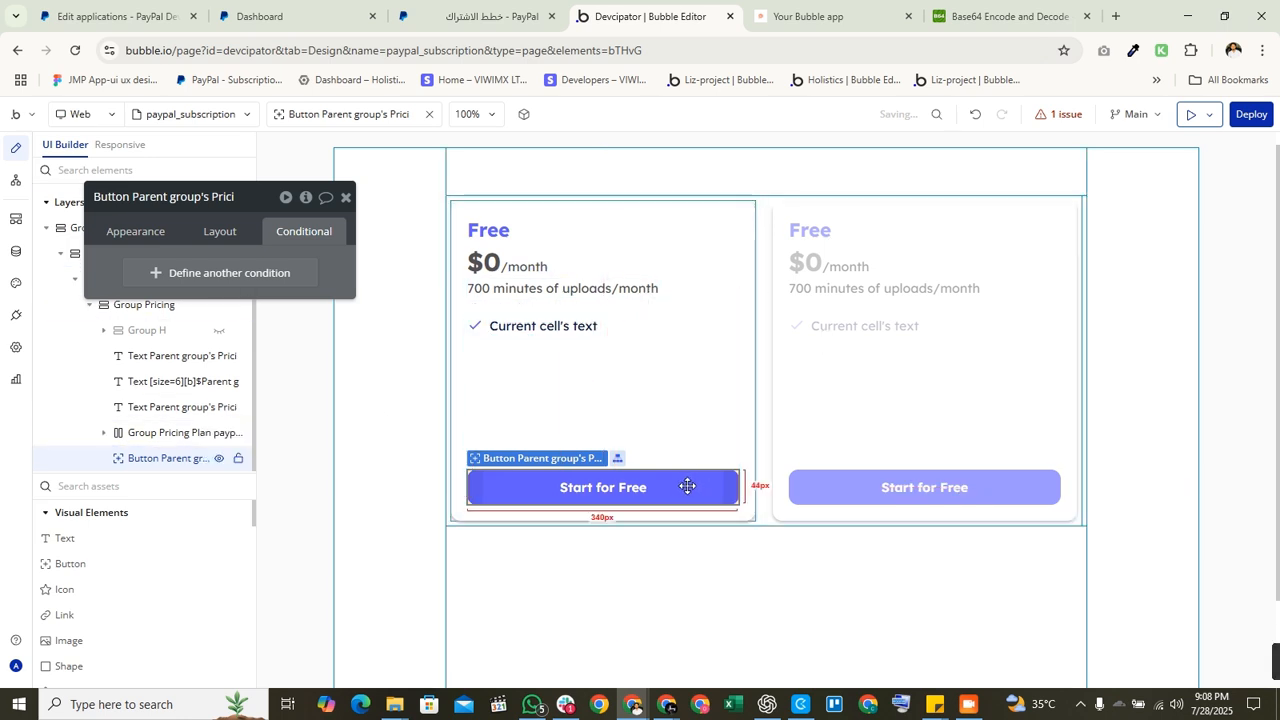
left_click(254, 281)
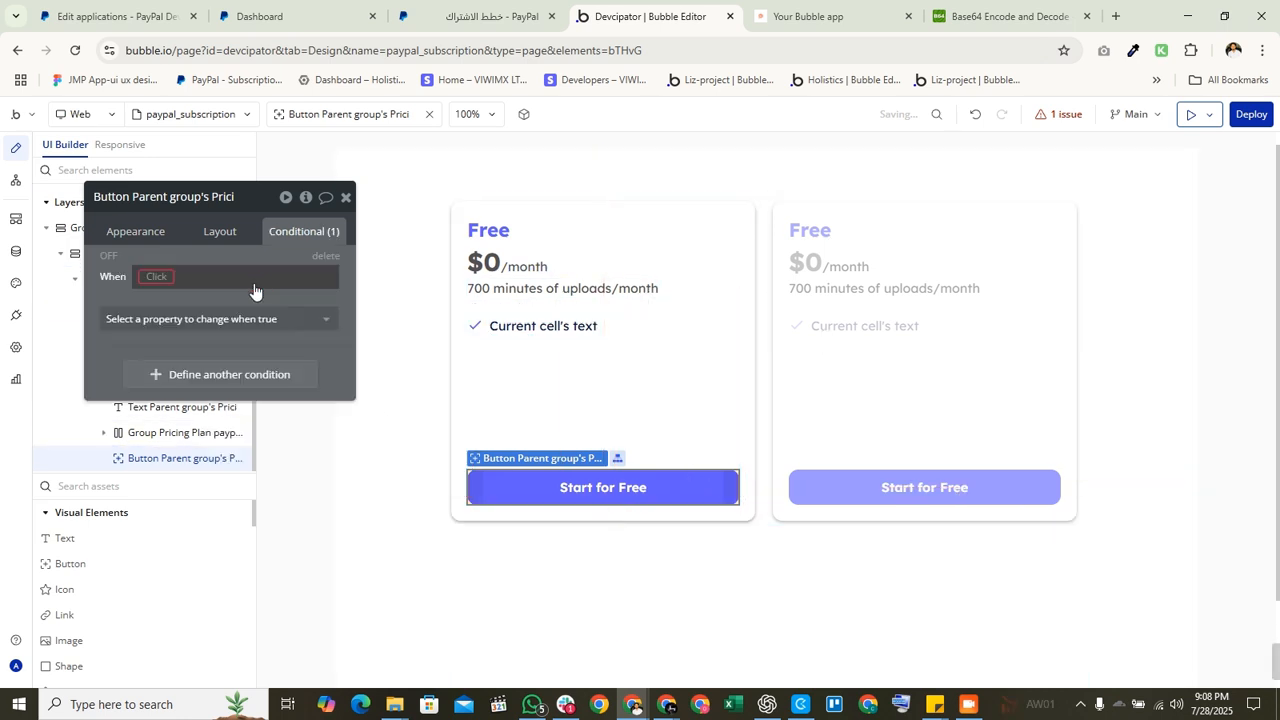
left_click(160, 277)
type("c")
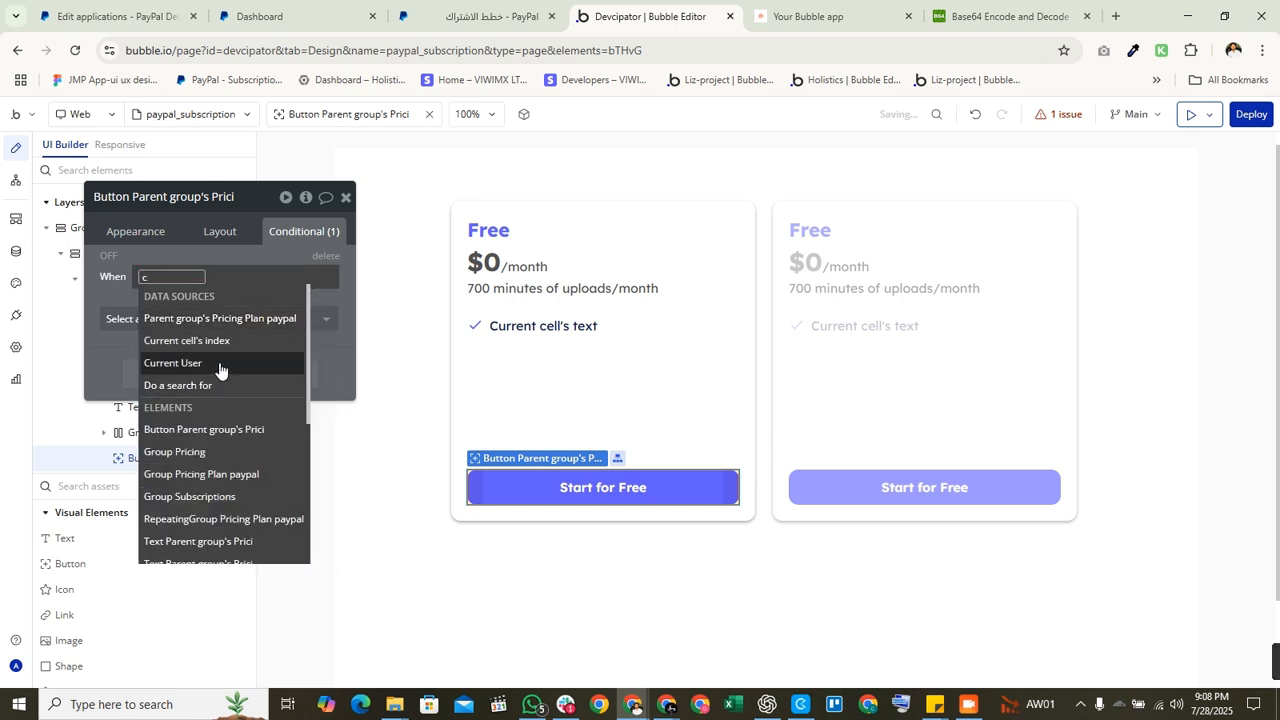
left_click(220, 363)
type("pl")
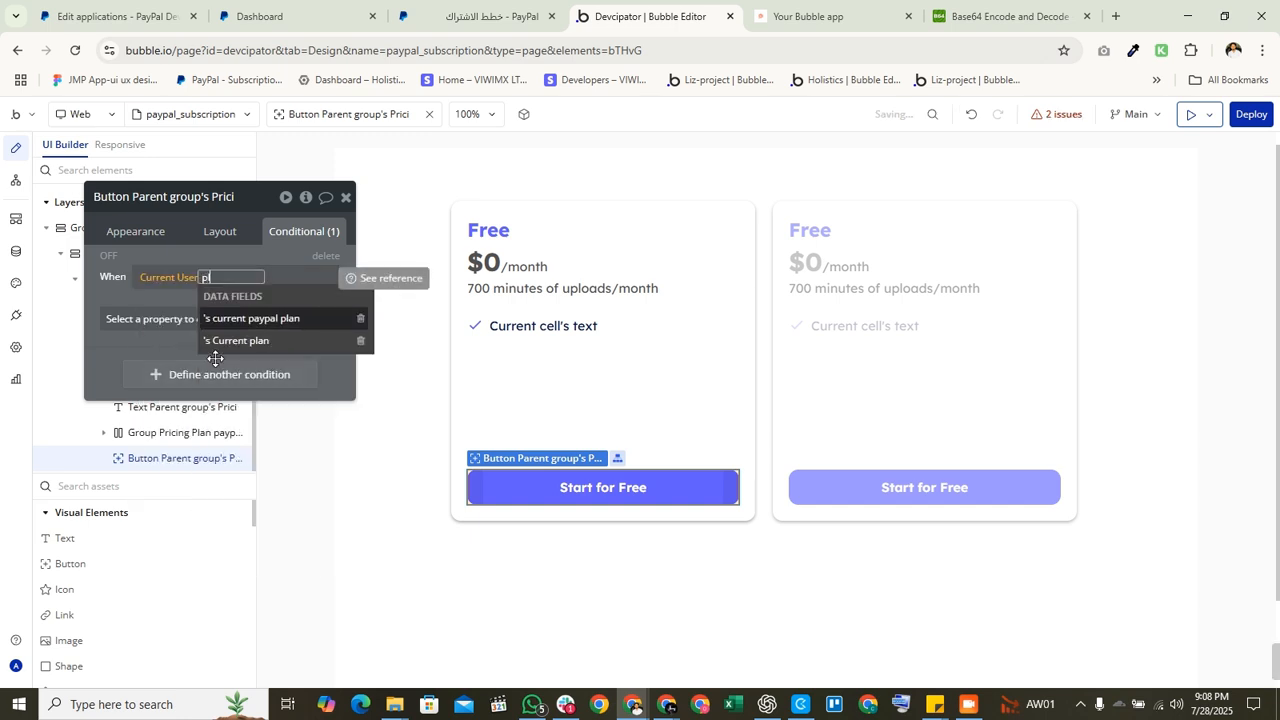
left_click(252, 320)
left_click(170, 332)
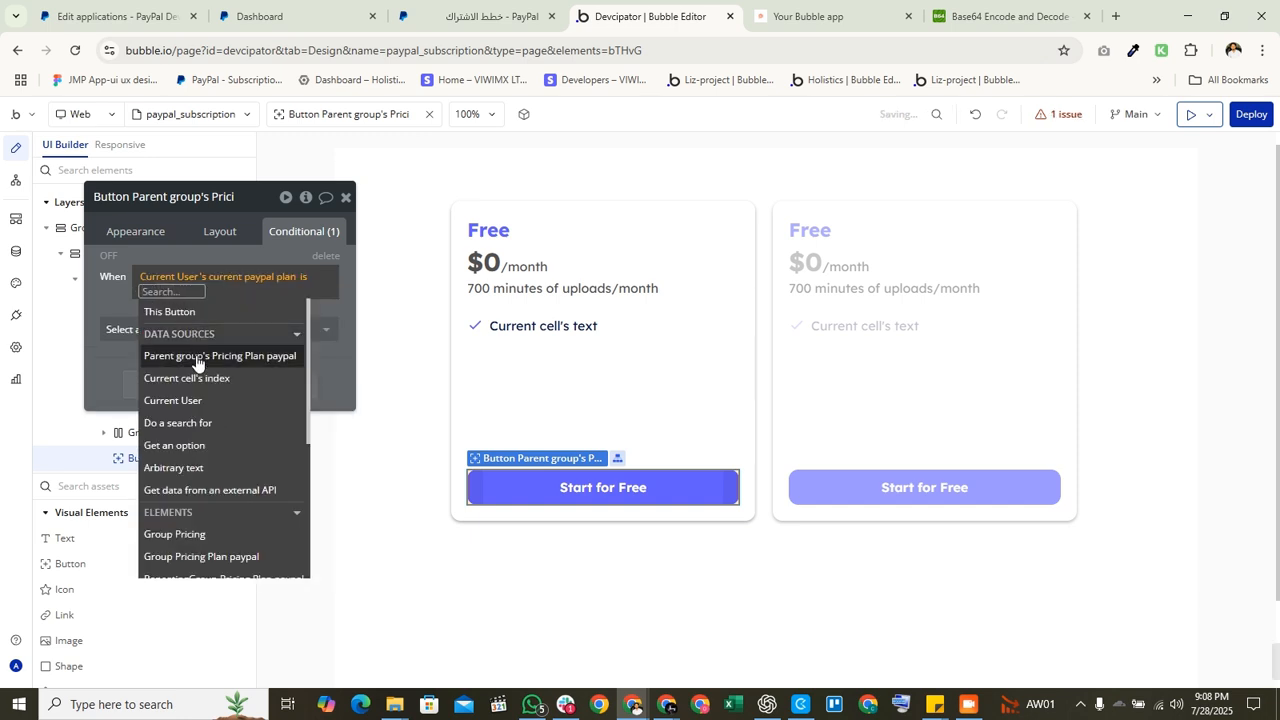
left_click(196, 355)
left_click(126, 322)
Step: Make the condition set the label to Subscribed and the background color to Success green
left_click(132, 331)
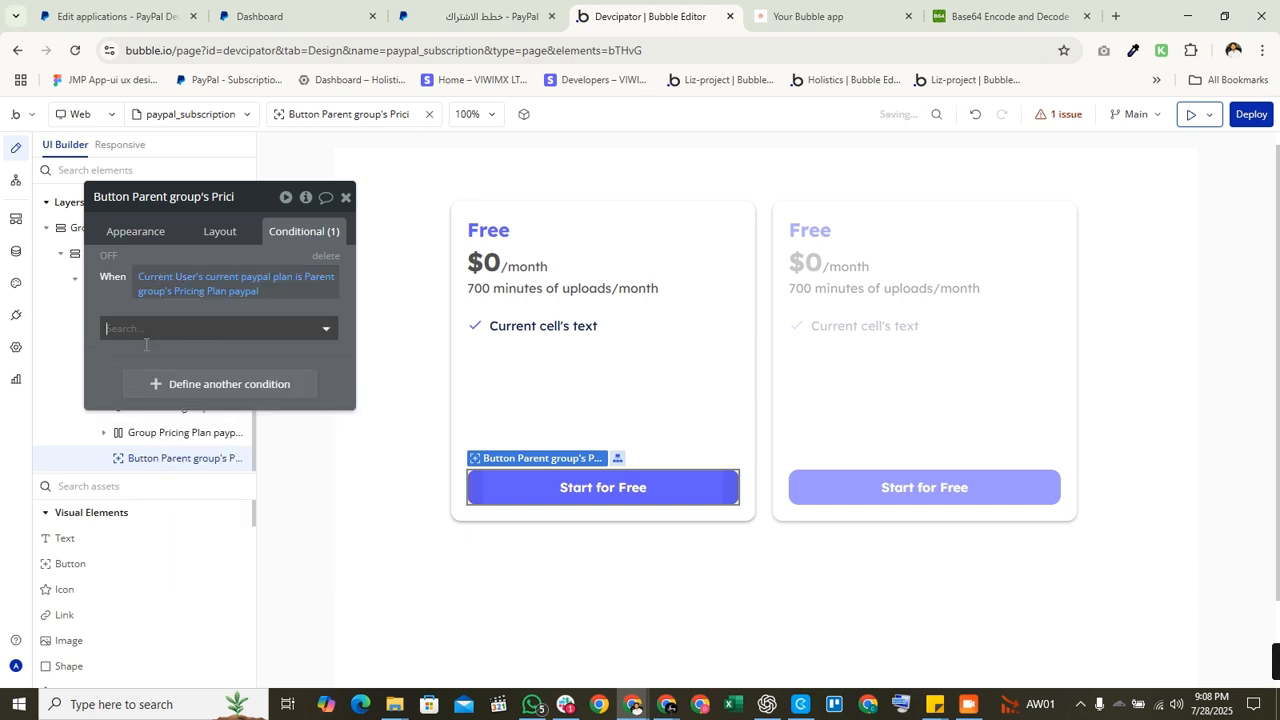
left_click(149, 401)
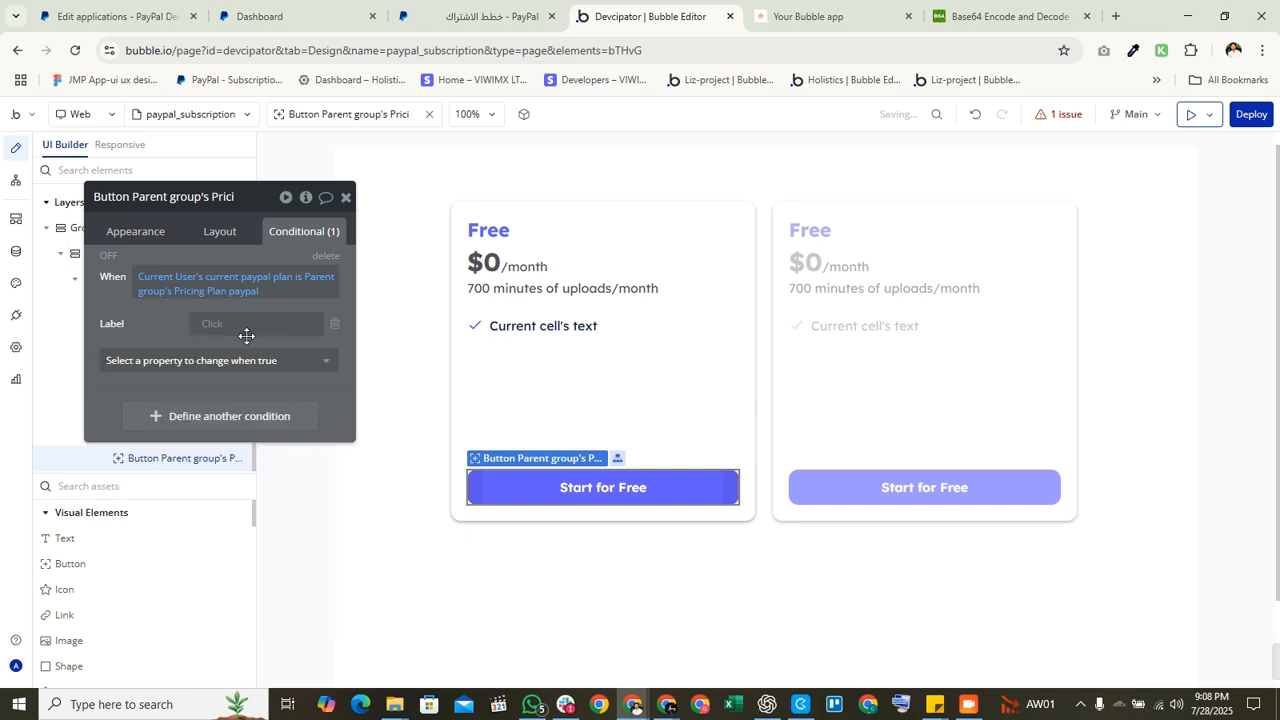
left_click(248, 329)
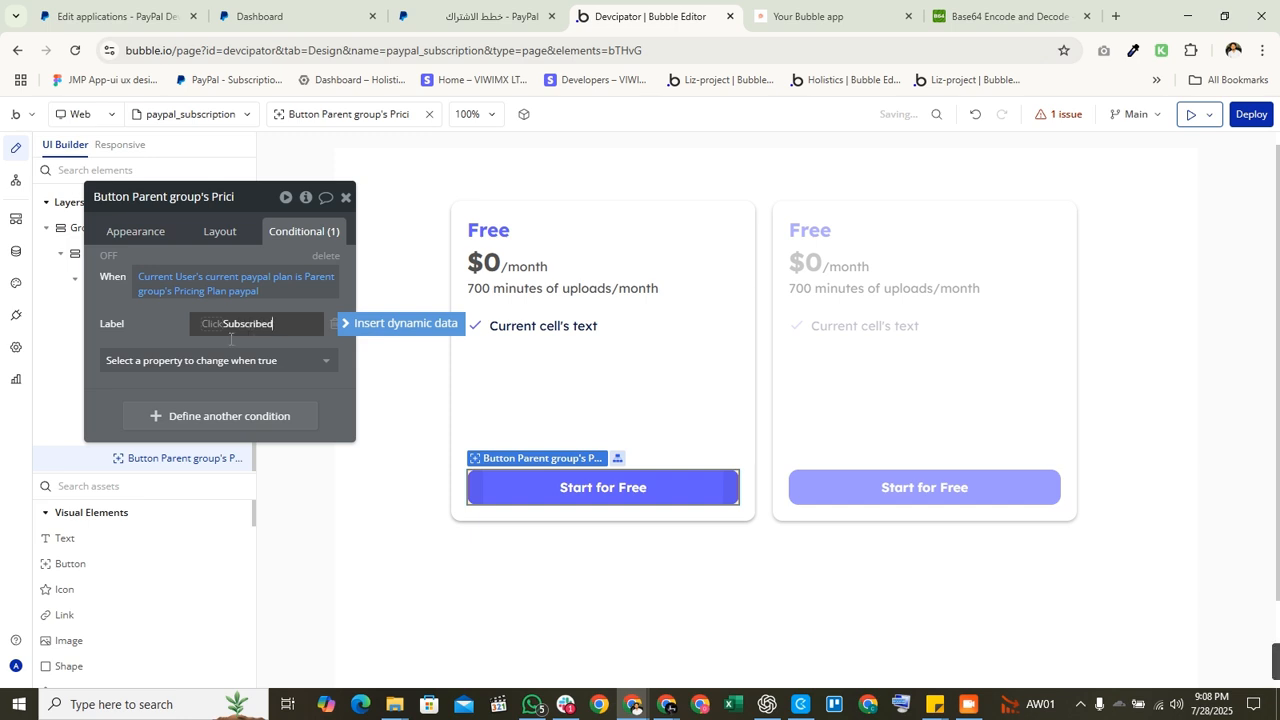
left_click(196, 356)
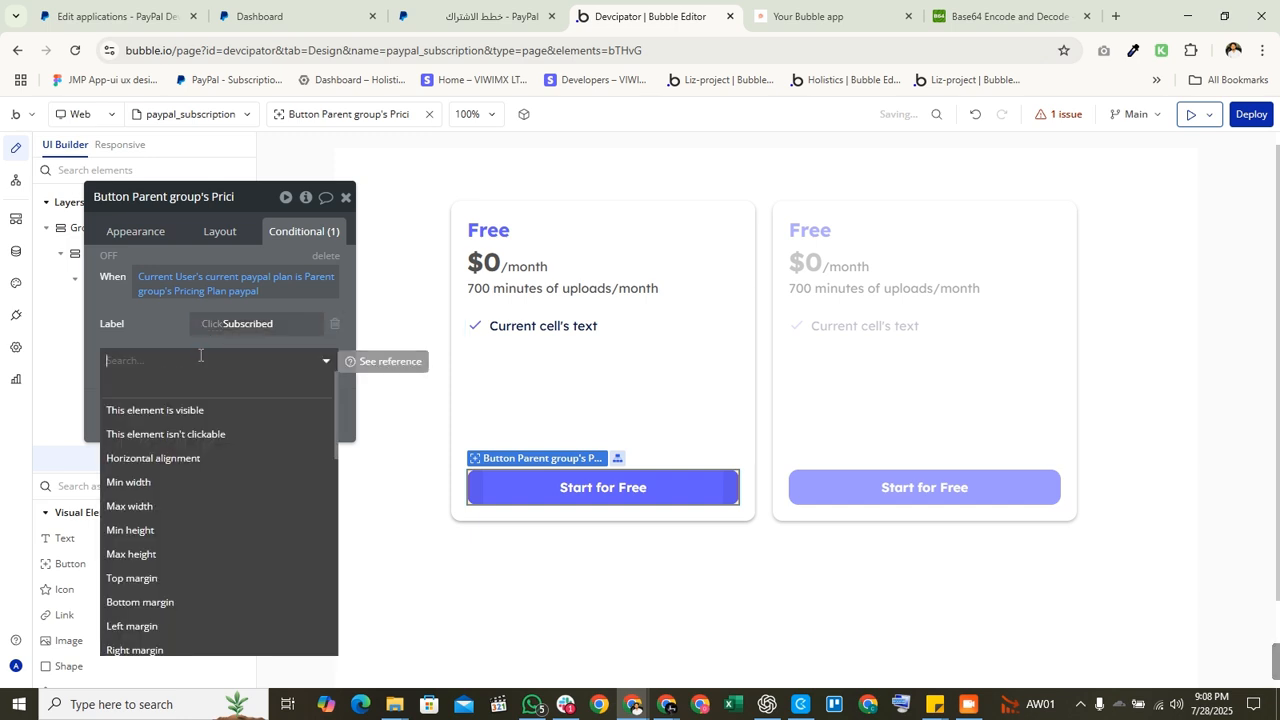
type("bac")
left_click(204, 432)
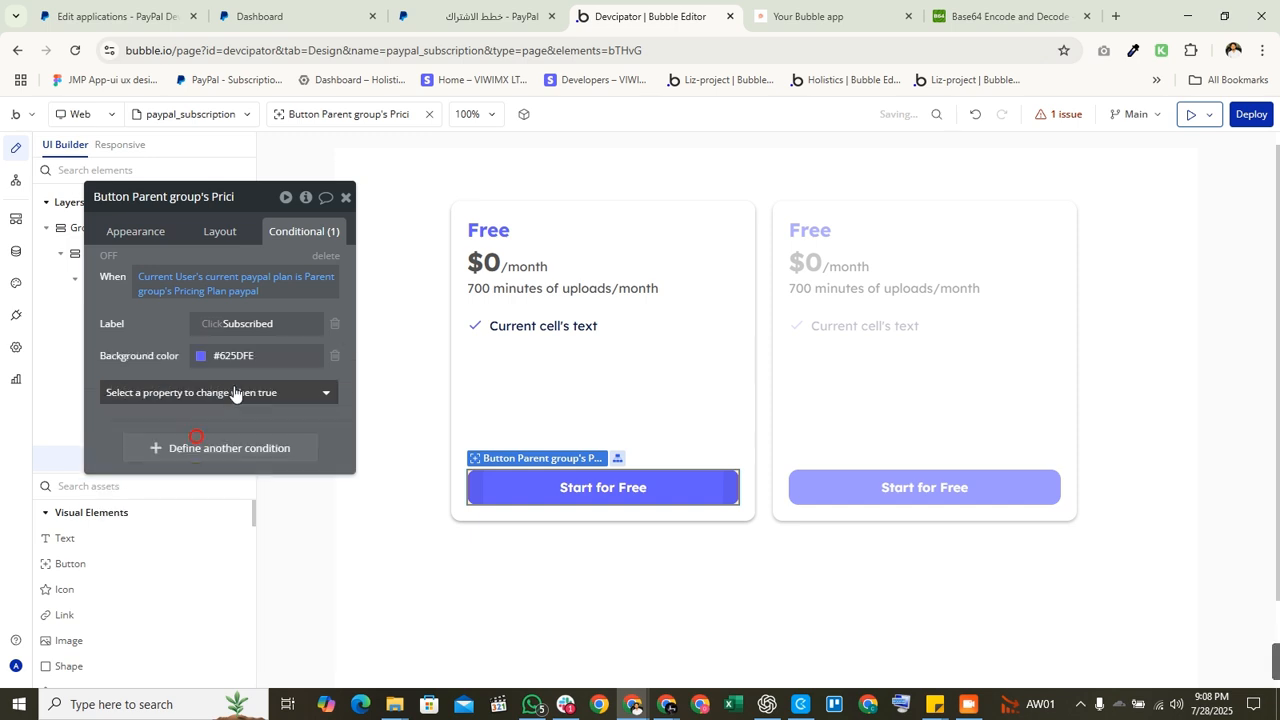
left_click(204, 360)
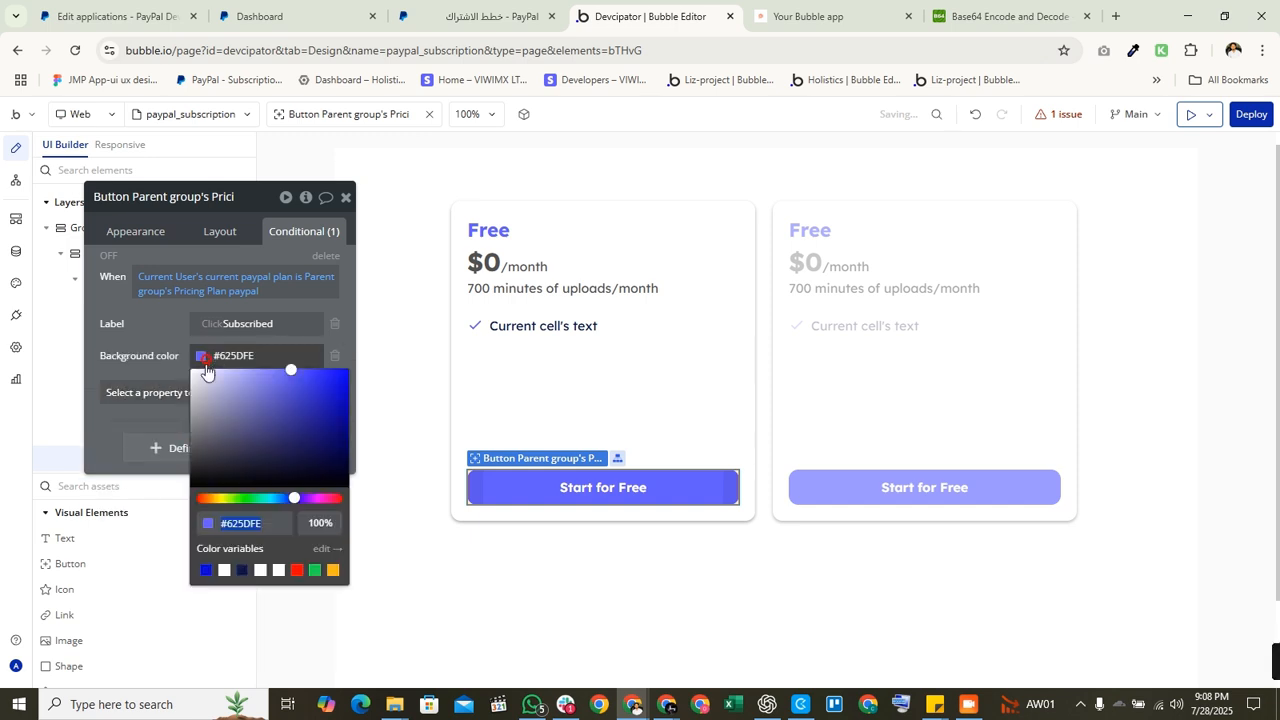
left_click(313, 571)
left_click(163, 345)
Step: Copy the finished condition and close the button's property settings
right_click(200, 282)
left_click(243, 290)
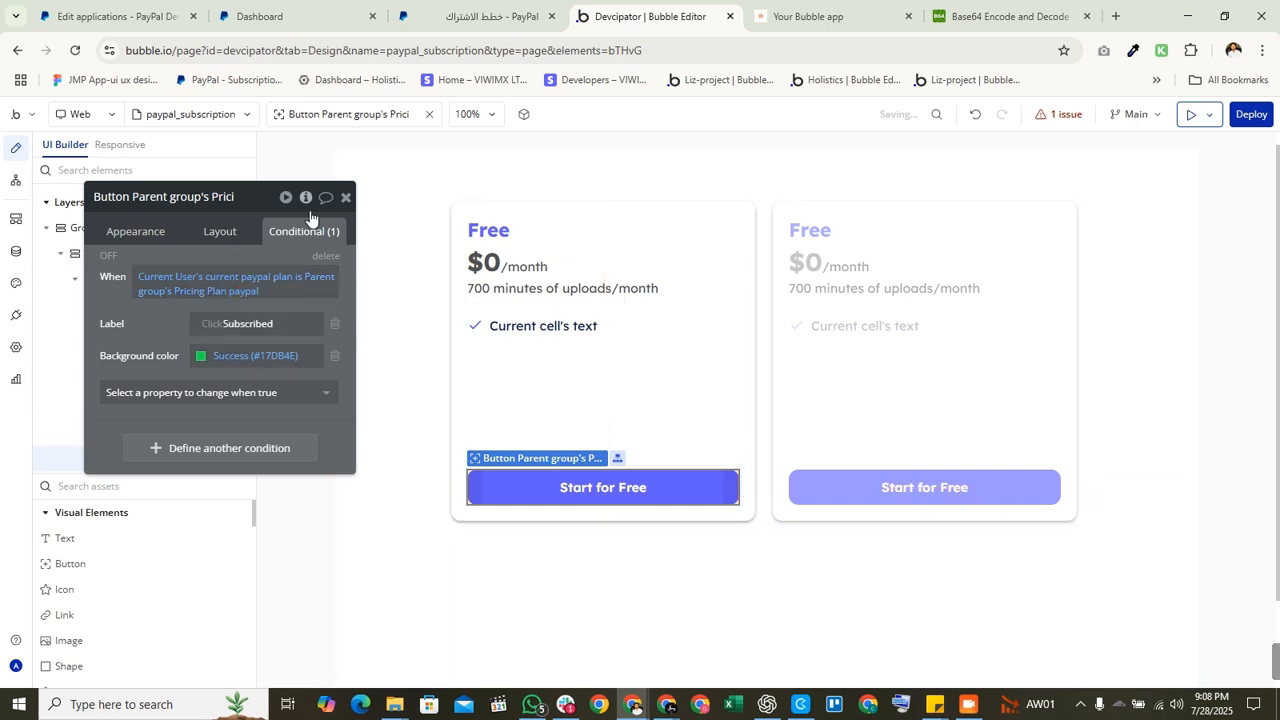
left_click(345, 197)
left_click(820, 16)
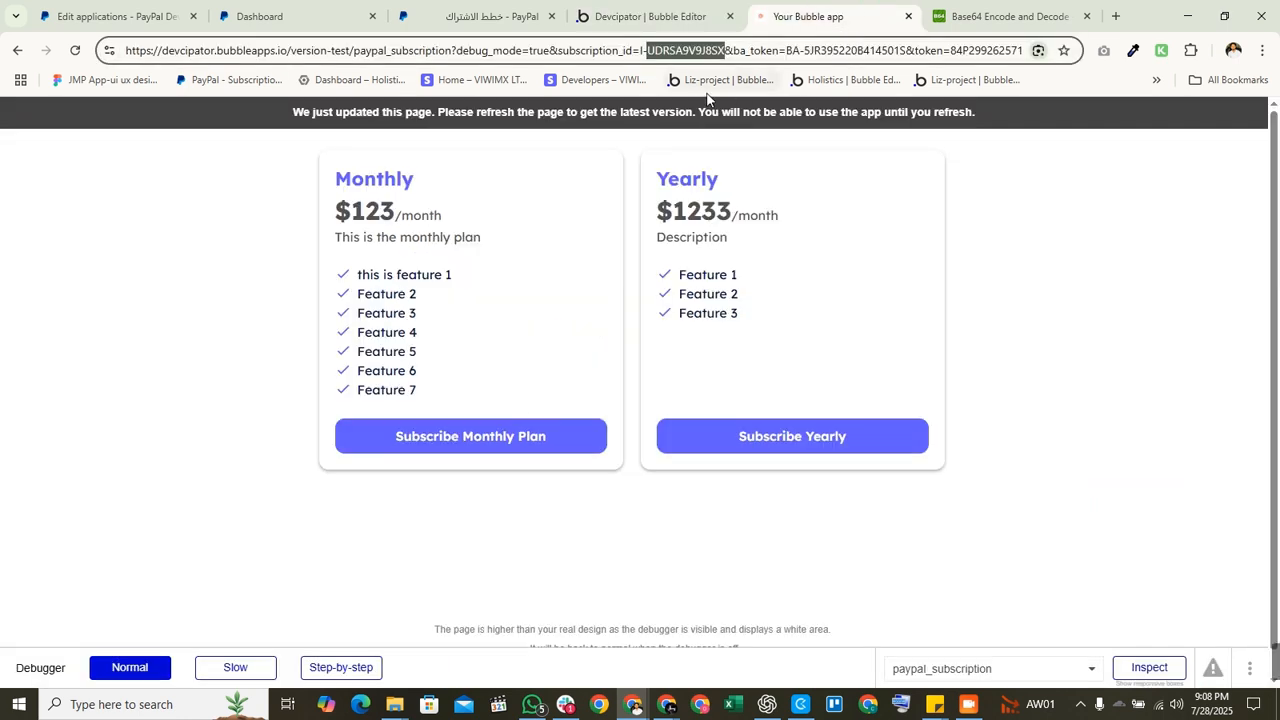
Step: Reload the preview, confirm the Monthly button shows a green Subscribed, and inspect the URL's subscription parameters
left_click(676, 114)
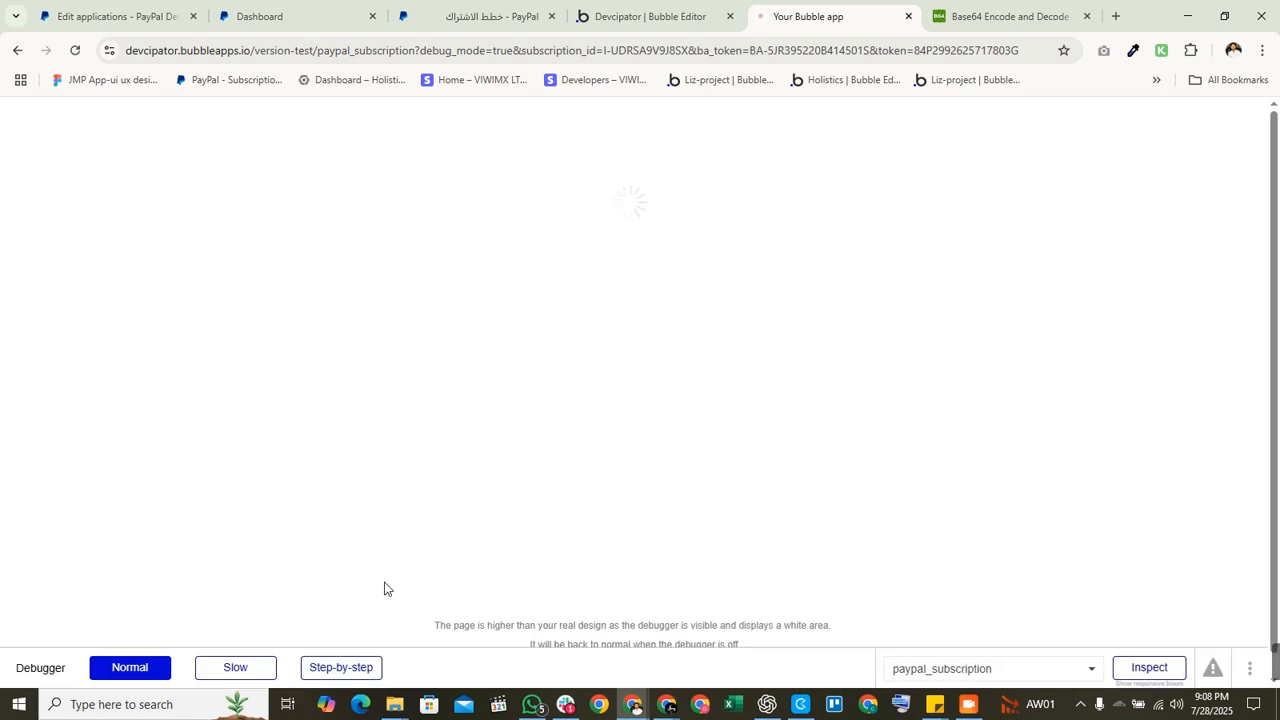
left_click(410, 452)
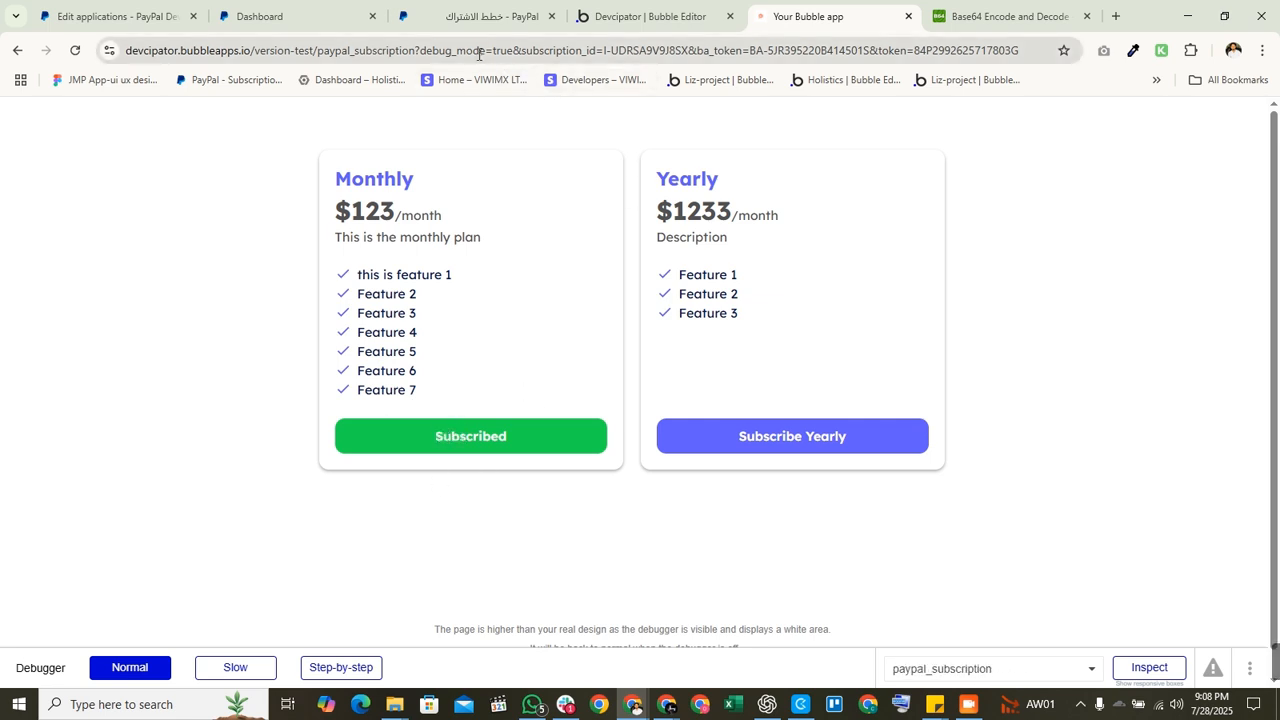
left_click_drag(521, 49, 1020, 50)
left_click(1003, 192)
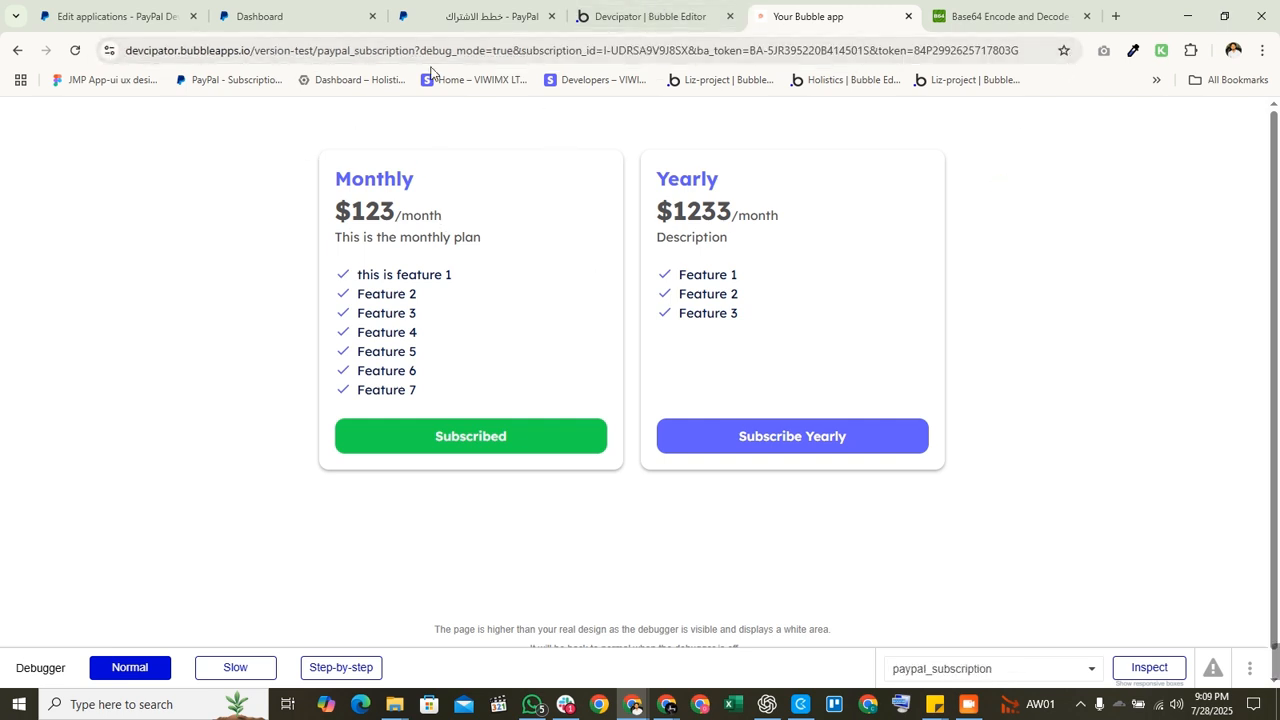
left_click_drag(421, 50, 1020, 50)
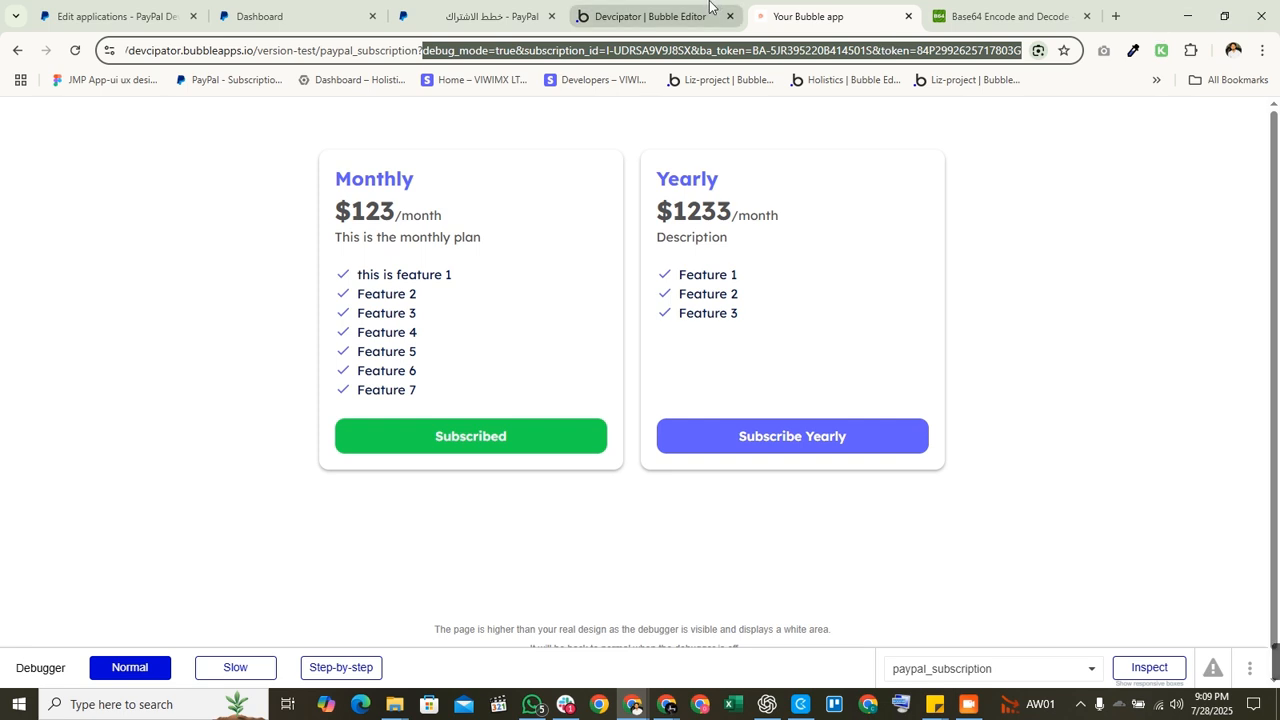
left_click(709, 6)
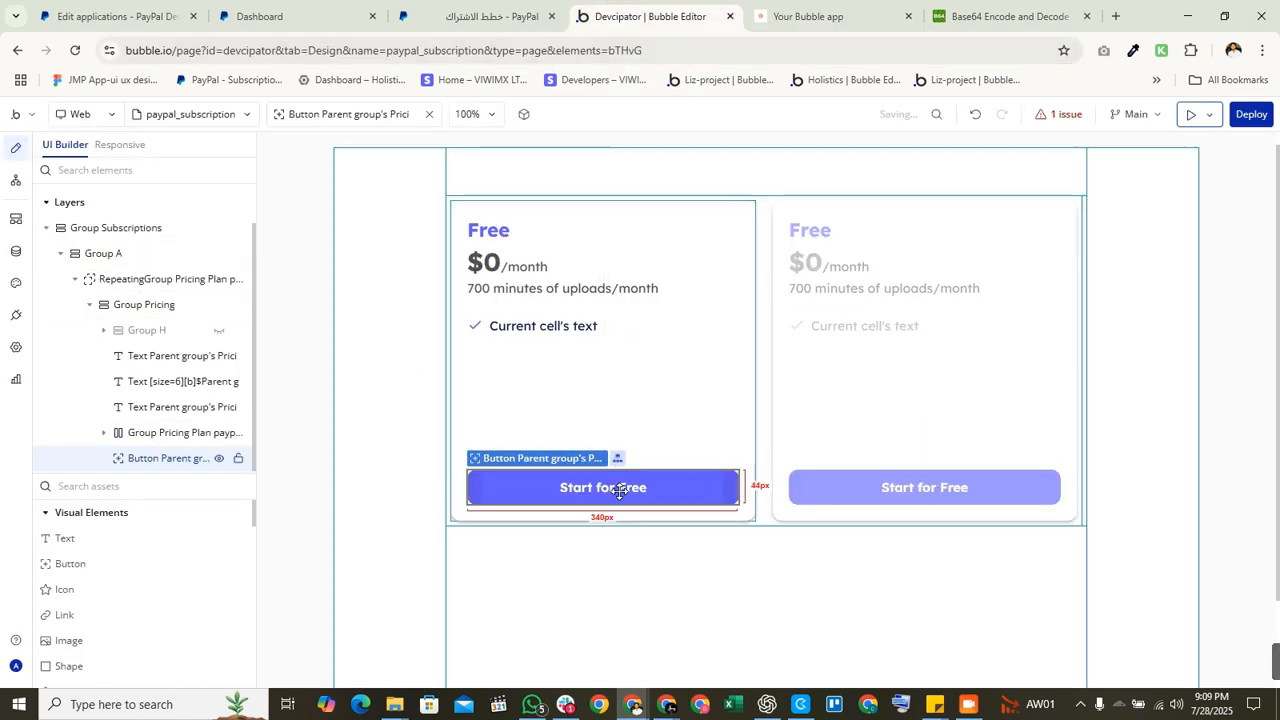
Step: Add Step 4, a 'Go to page' action with Destination set to Current page
left_click(15, 180)
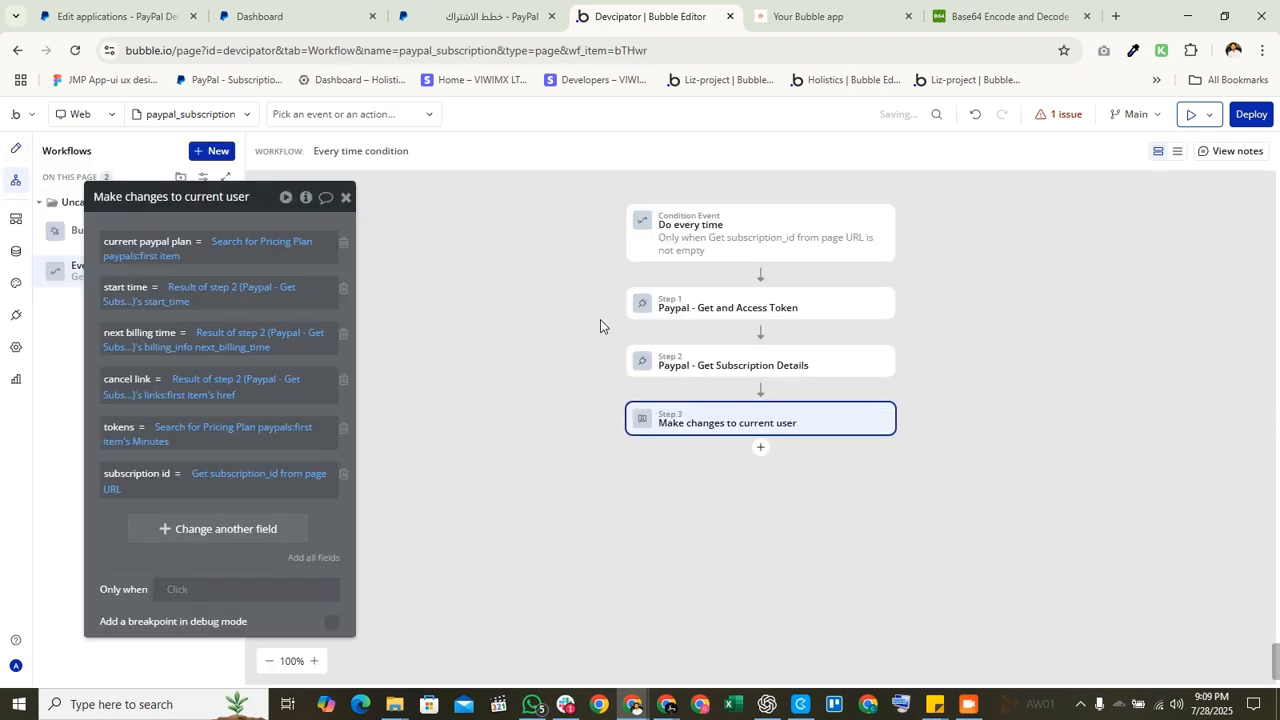
left_click(761, 448)
type("go")
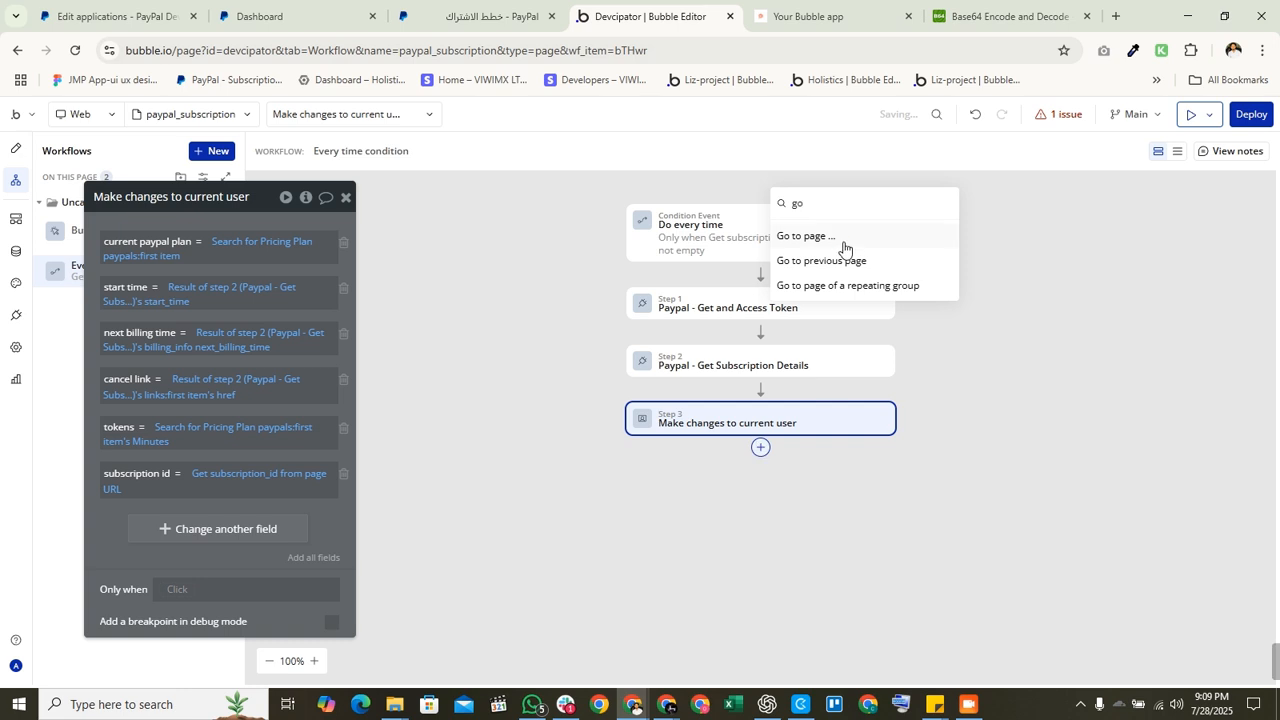
left_click(843, 240)
left_click(257, 236)
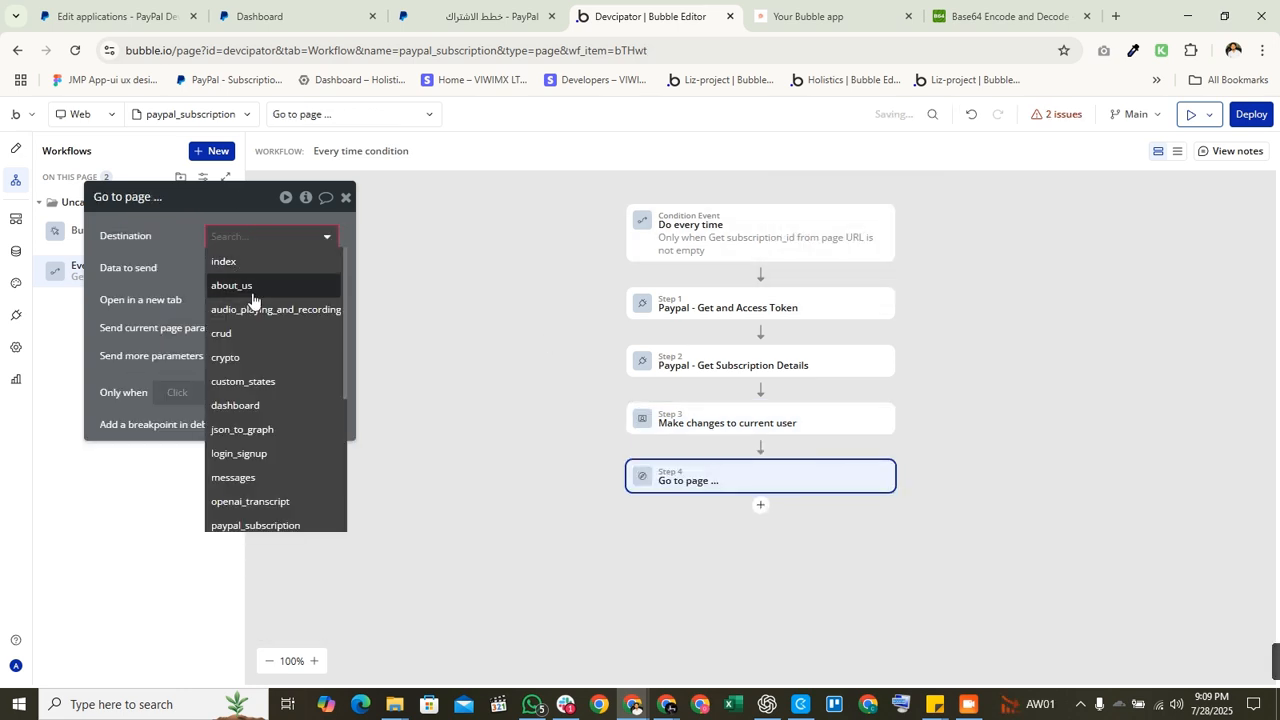
type("cur")
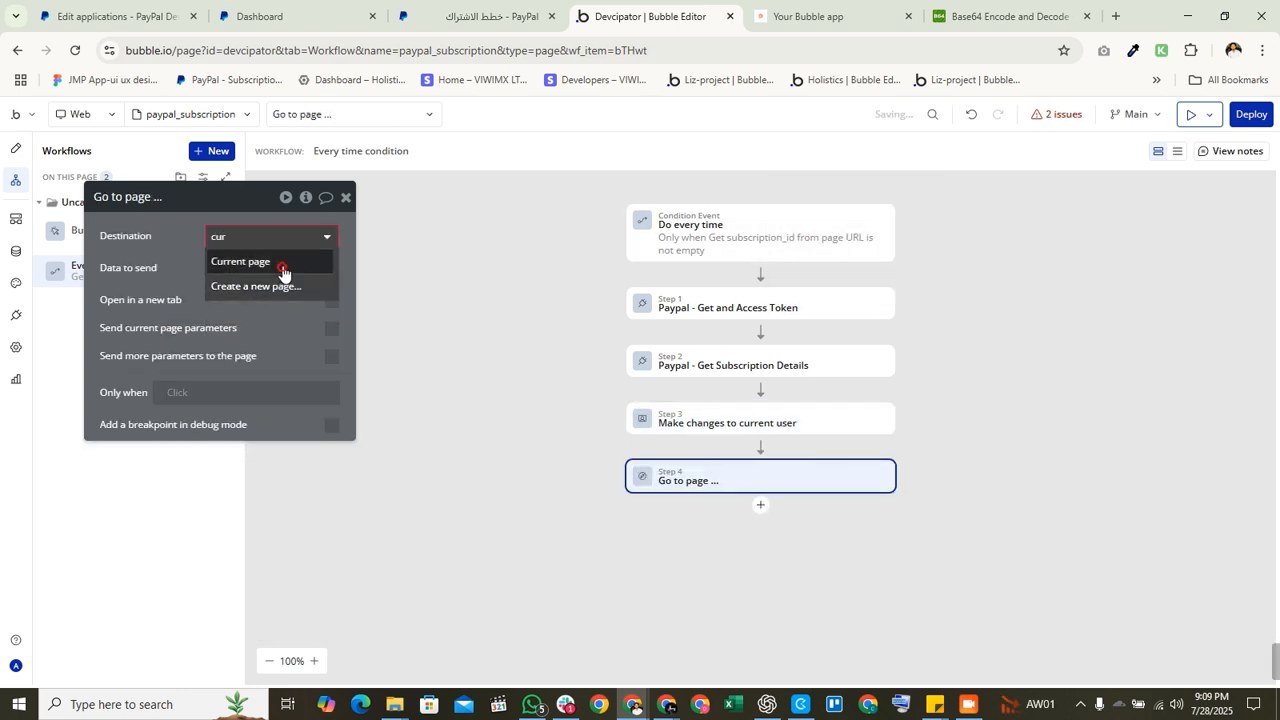
left_click(270, 262)
left_click(345, 197)
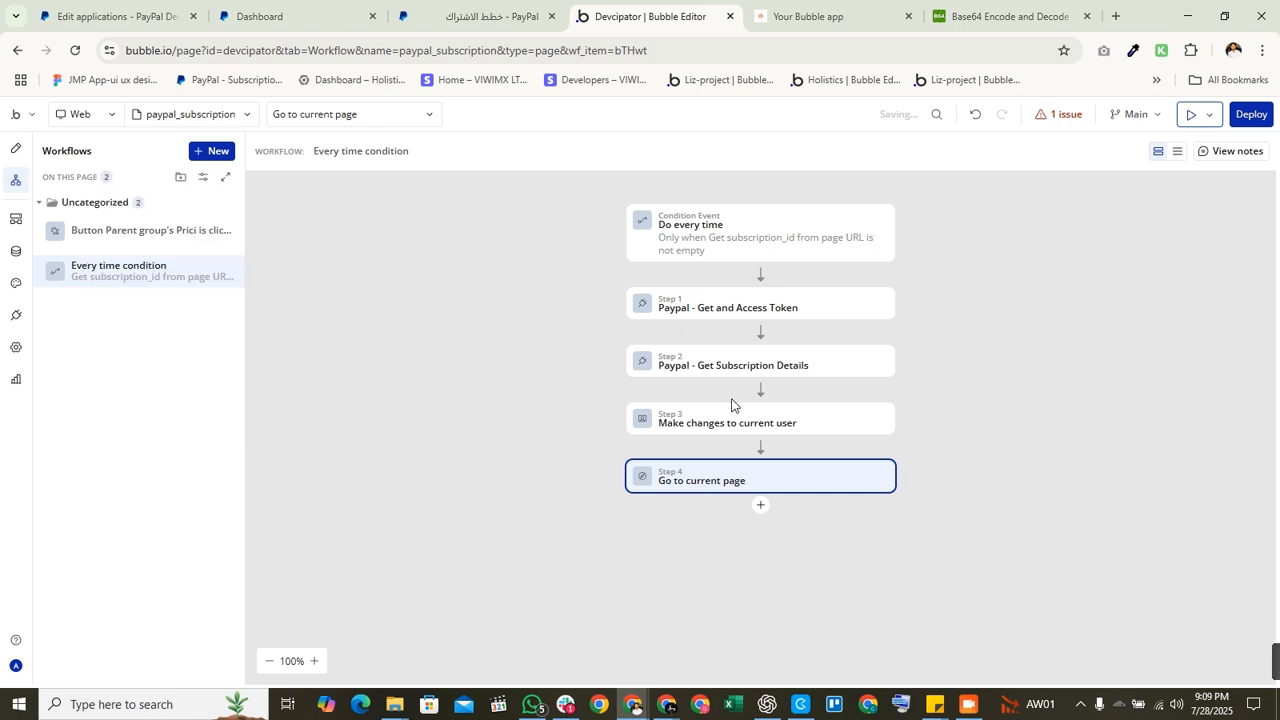
left_click(815, 14)
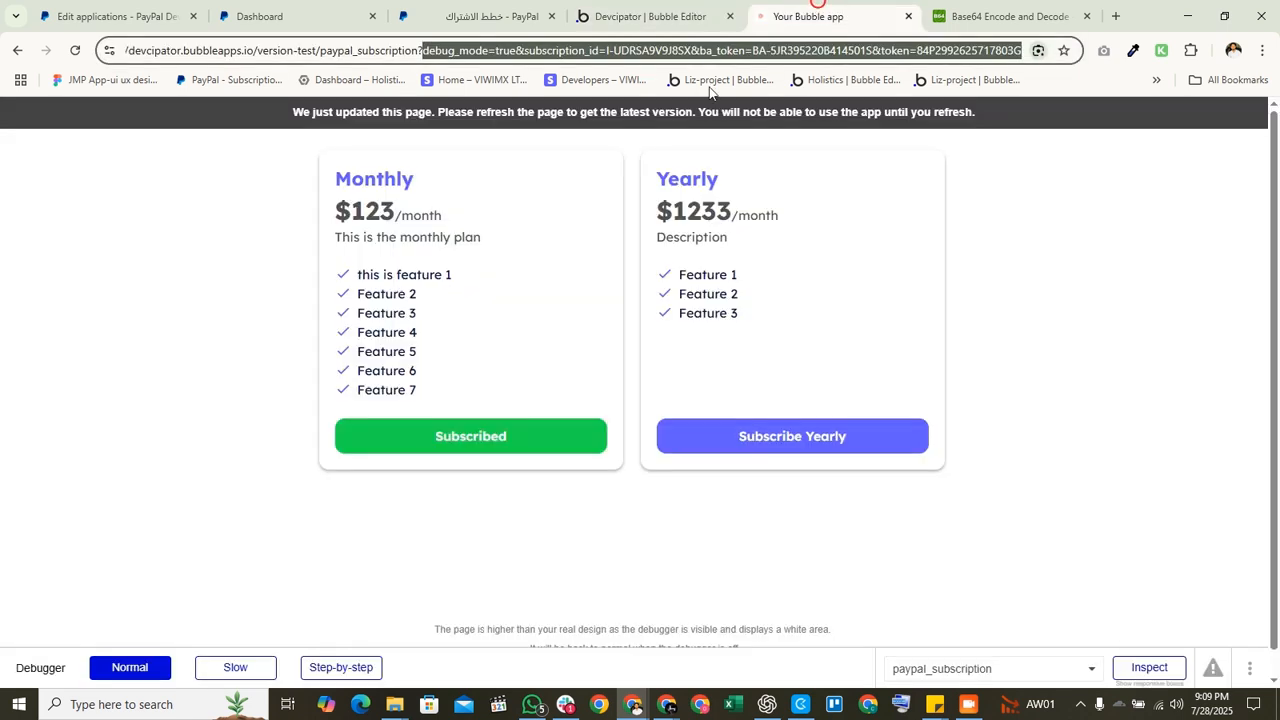
Step: Reload the preview and start subscribing to the Yearly plan
left_click(607, 116)
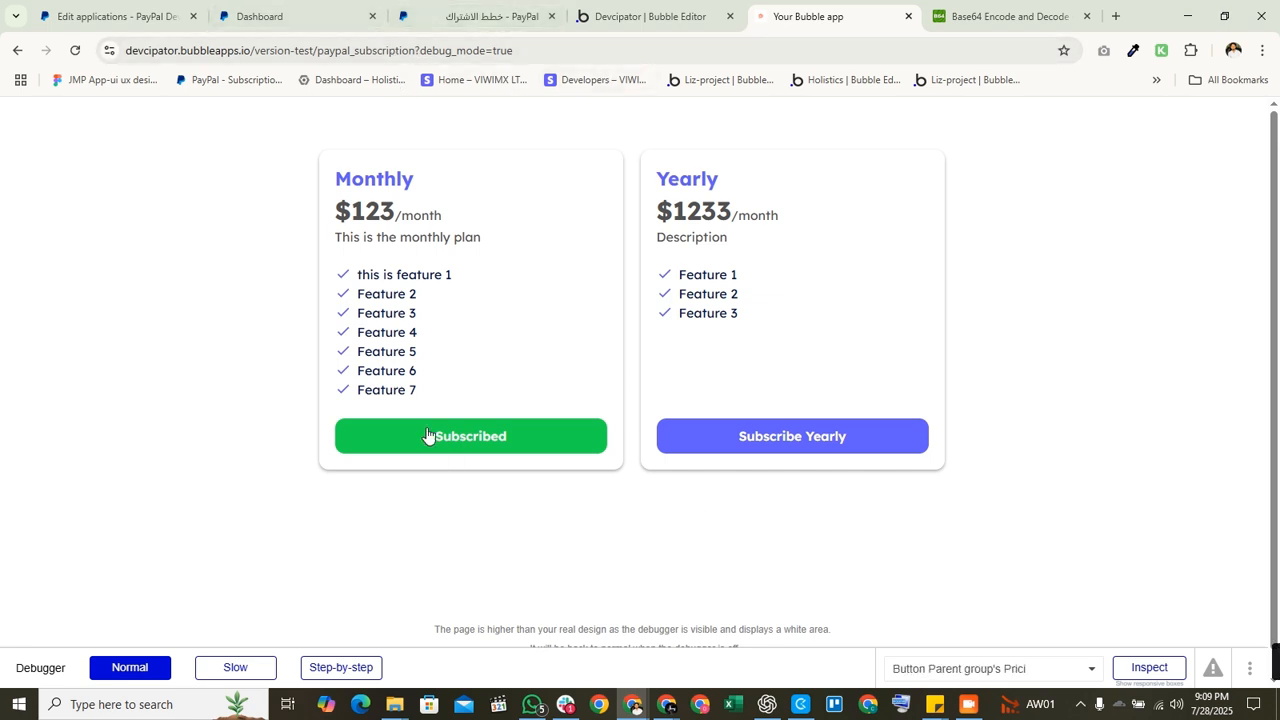
left_click(722, 437)
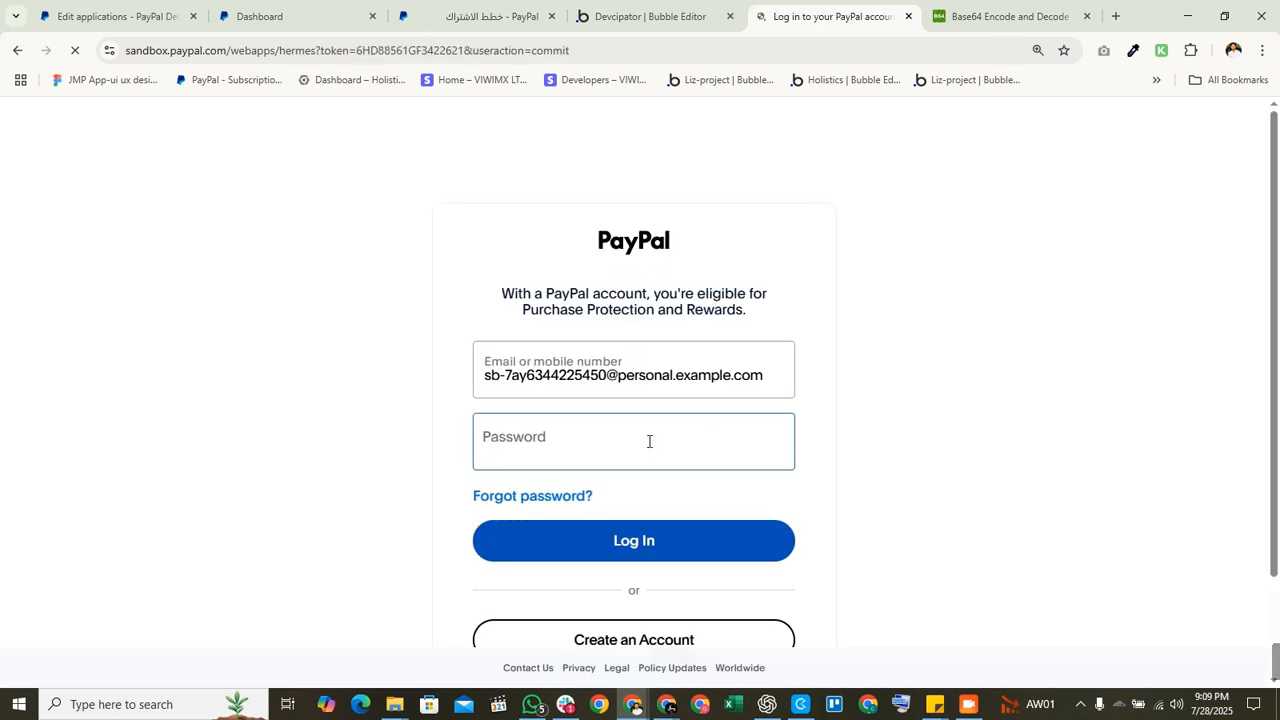
Step: Log in with the saved sandbox buyer account and agree to the 31,00 USD Yearly subscription
left_click(649, 441)
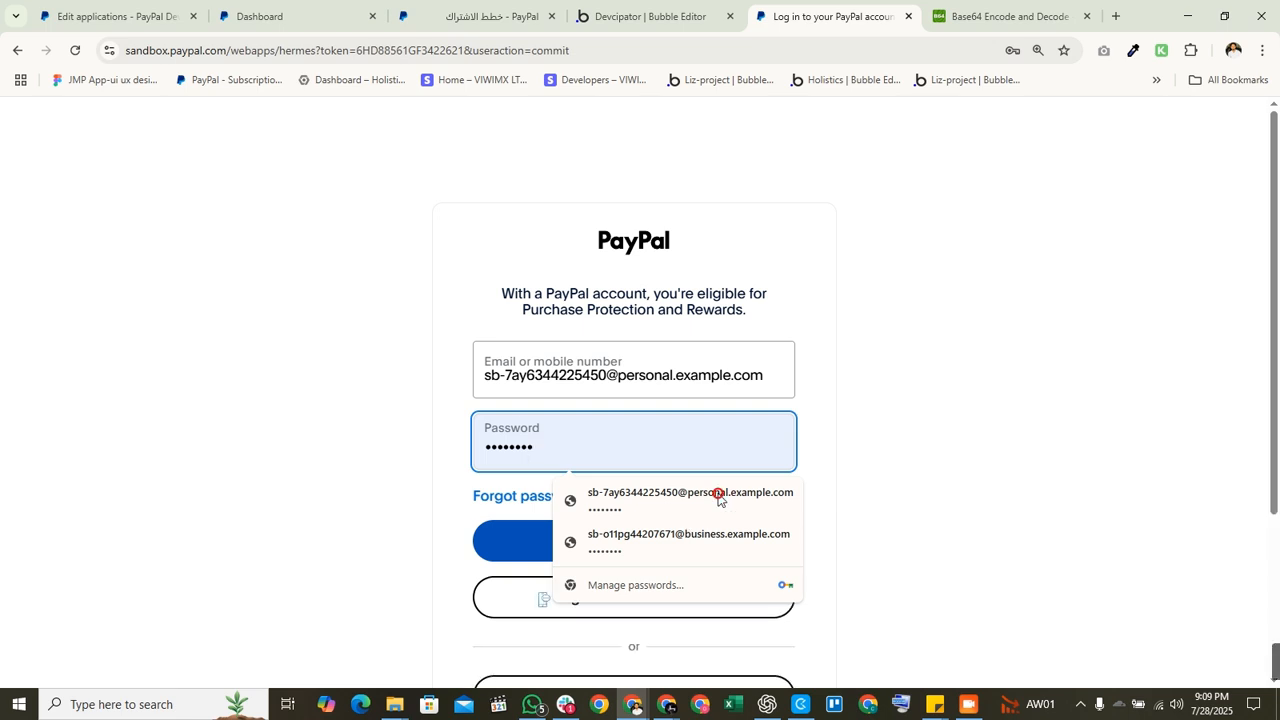
left_click(748, 376)
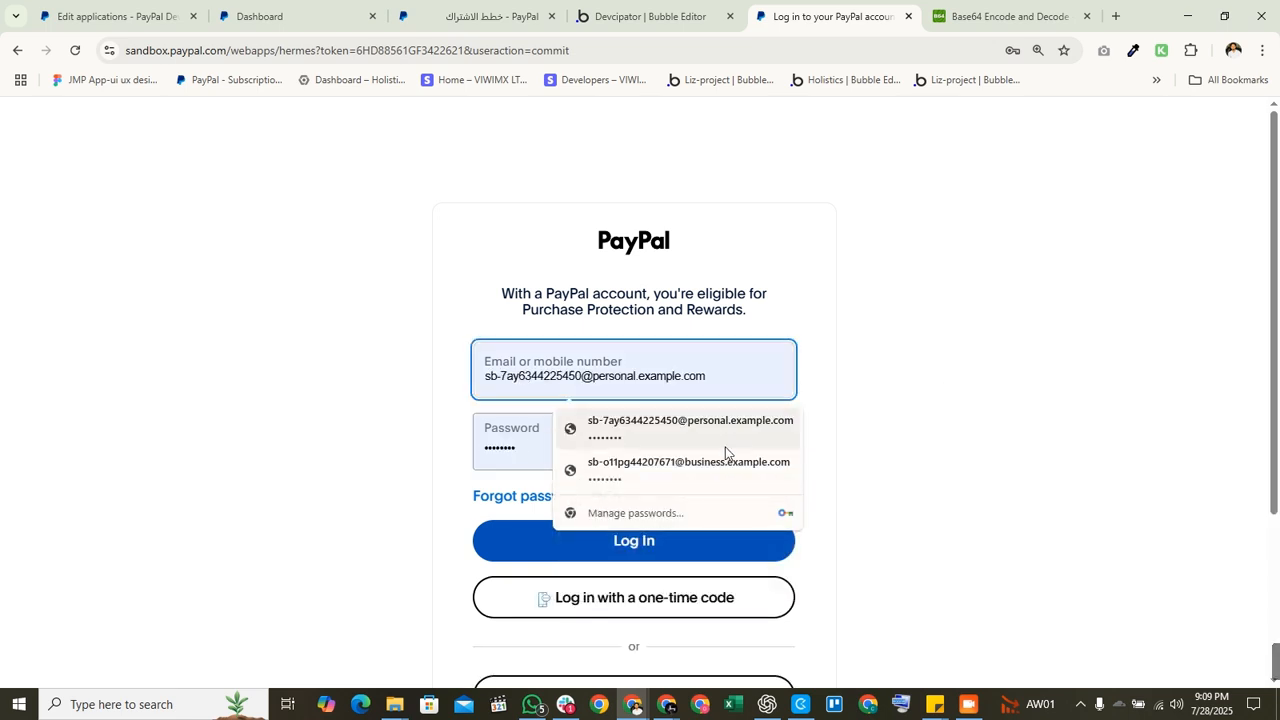
left_click(726, 428)
left_click(688, 540)
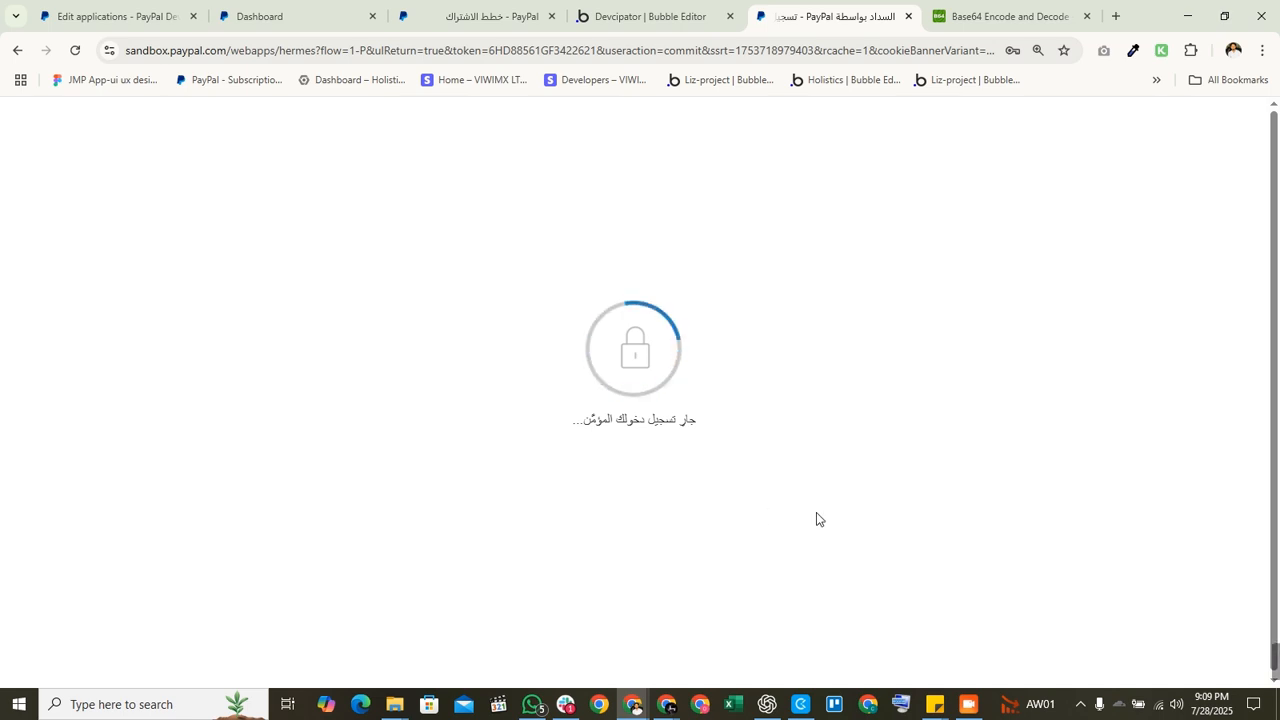
left_click(783, 470)
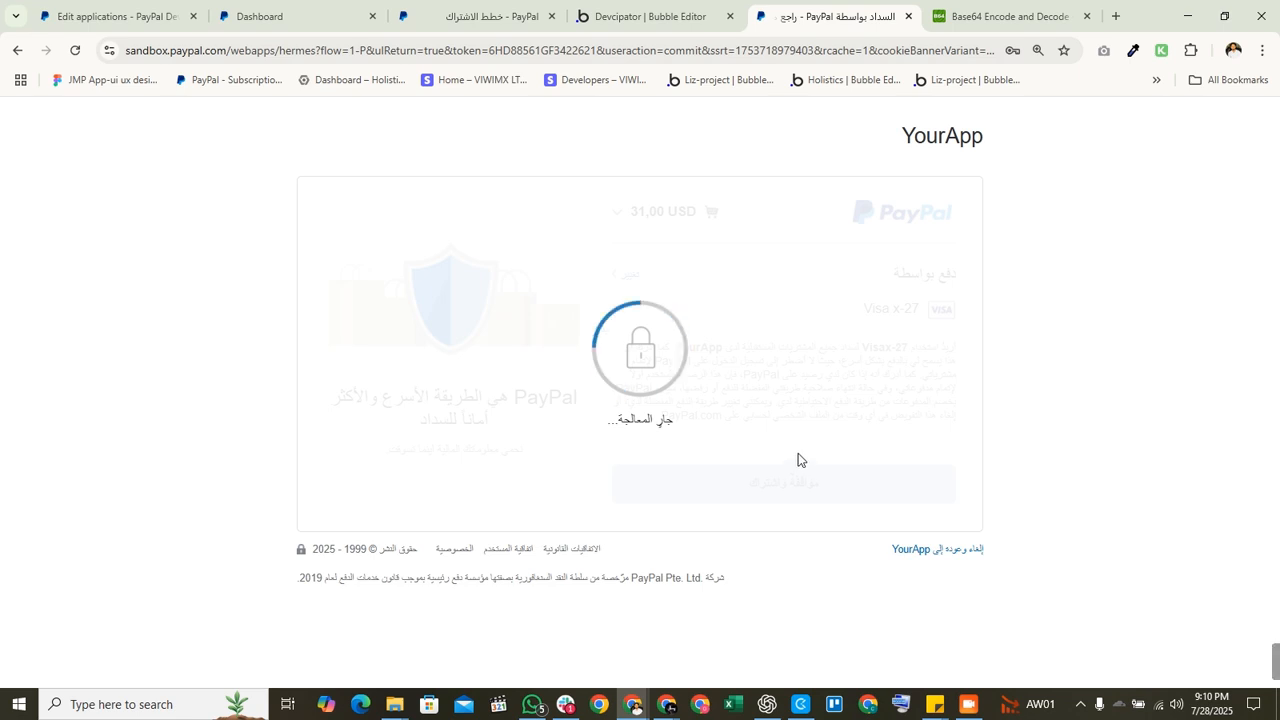
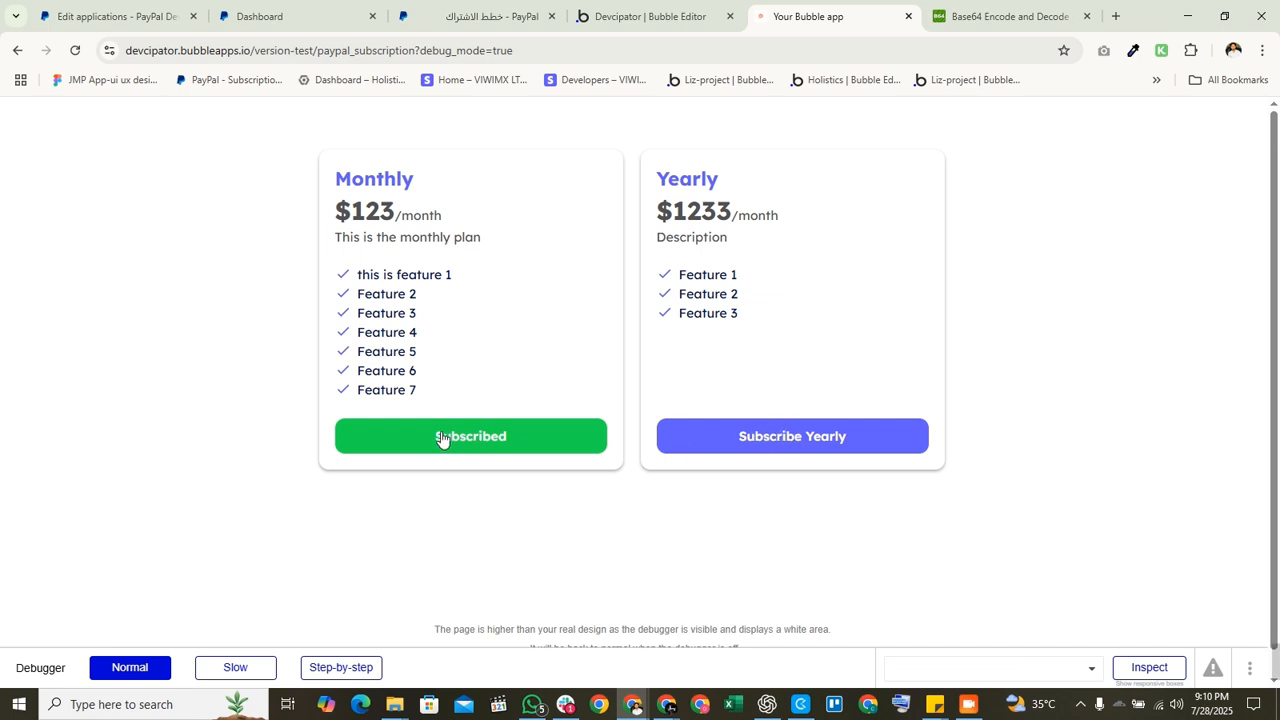
Step: Open the All Users data table and add the Email field to its displayed columns
left_click(622, 17)
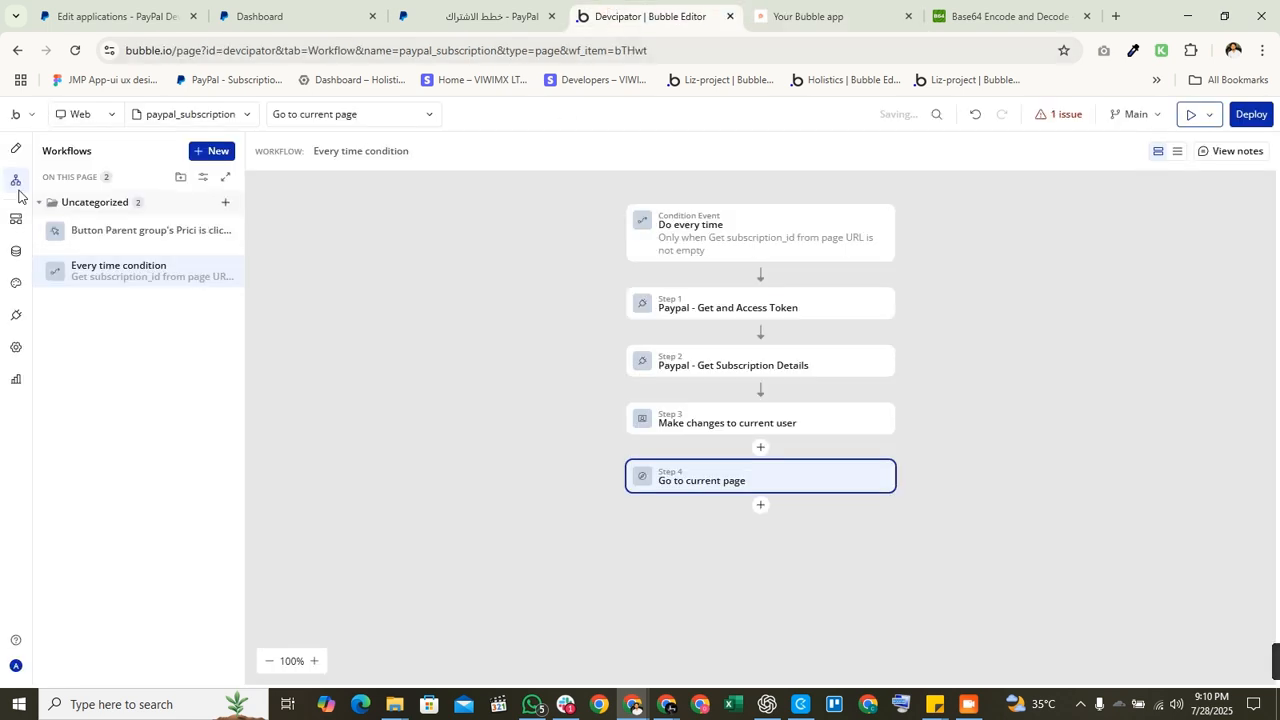
left_click(16, 251)
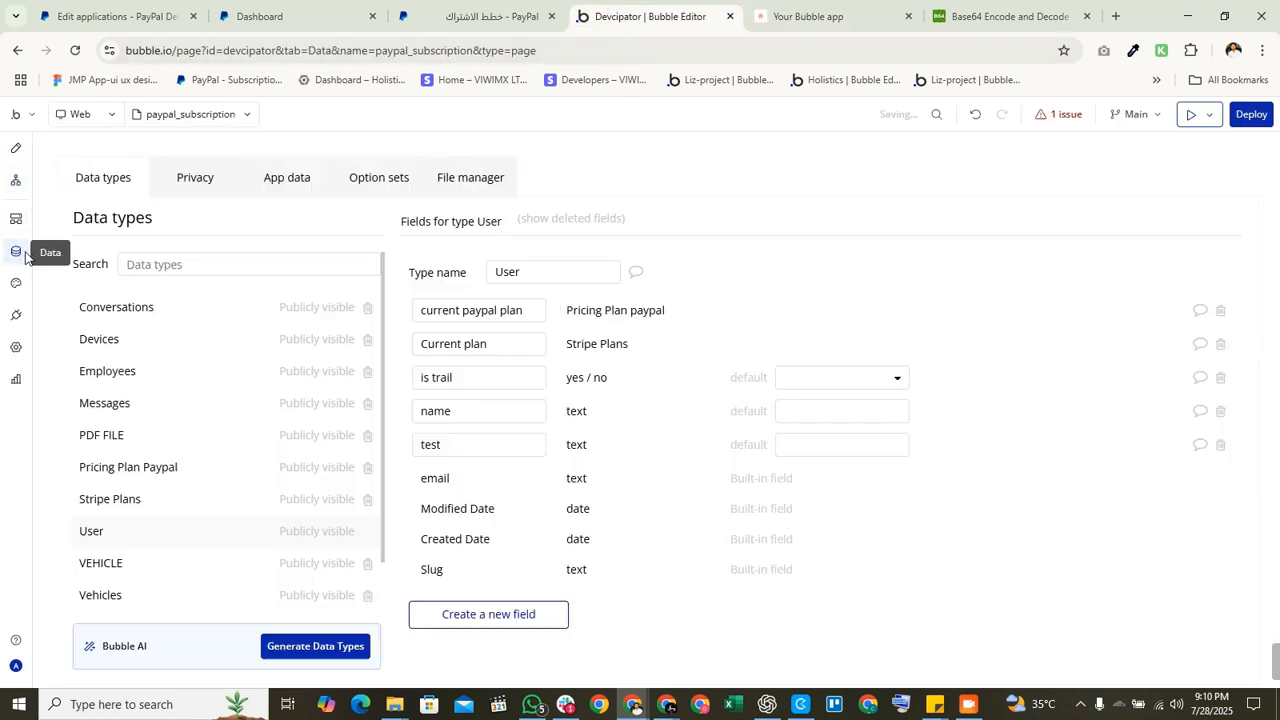
left_click(290, 180)
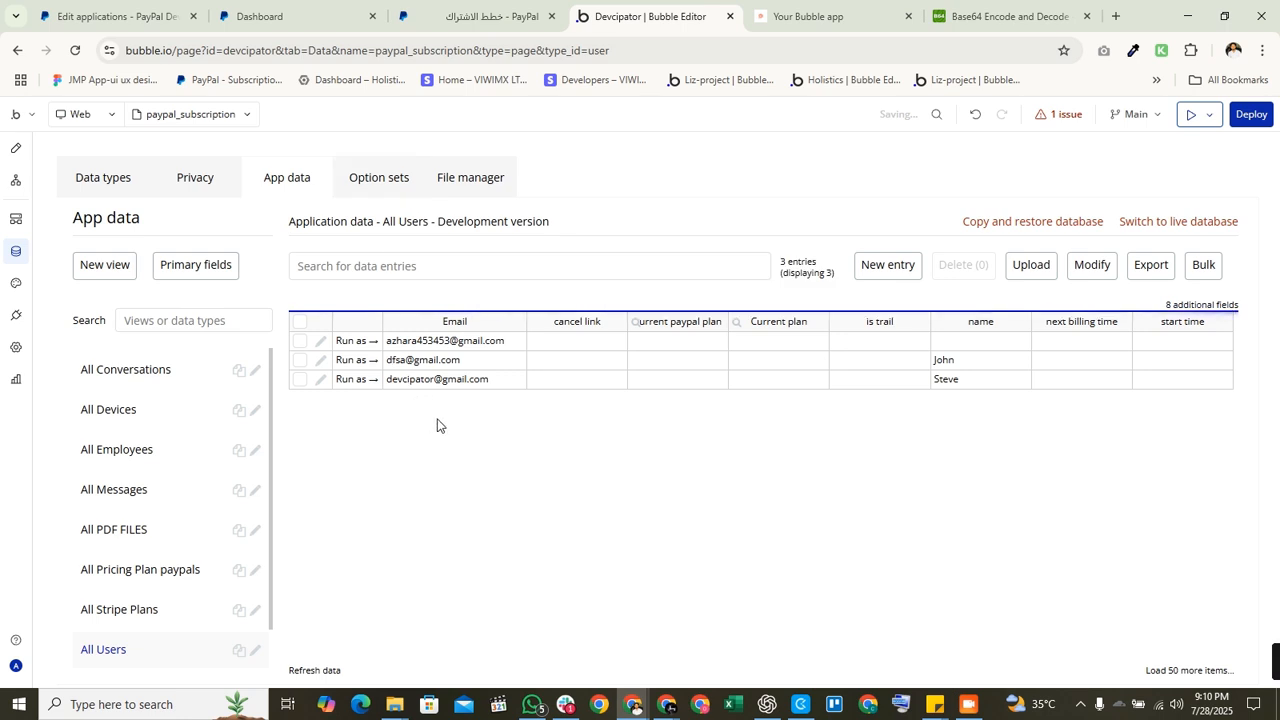
left_click(790, 16)
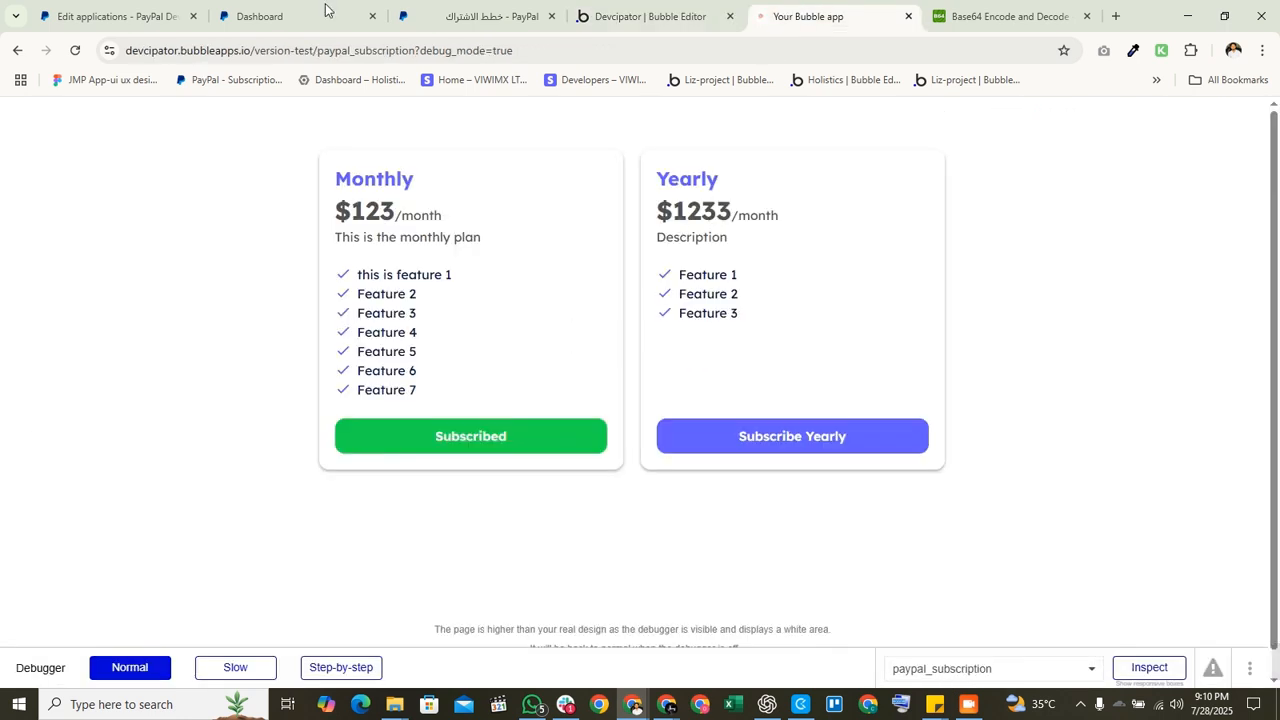
left_click(592, 14)
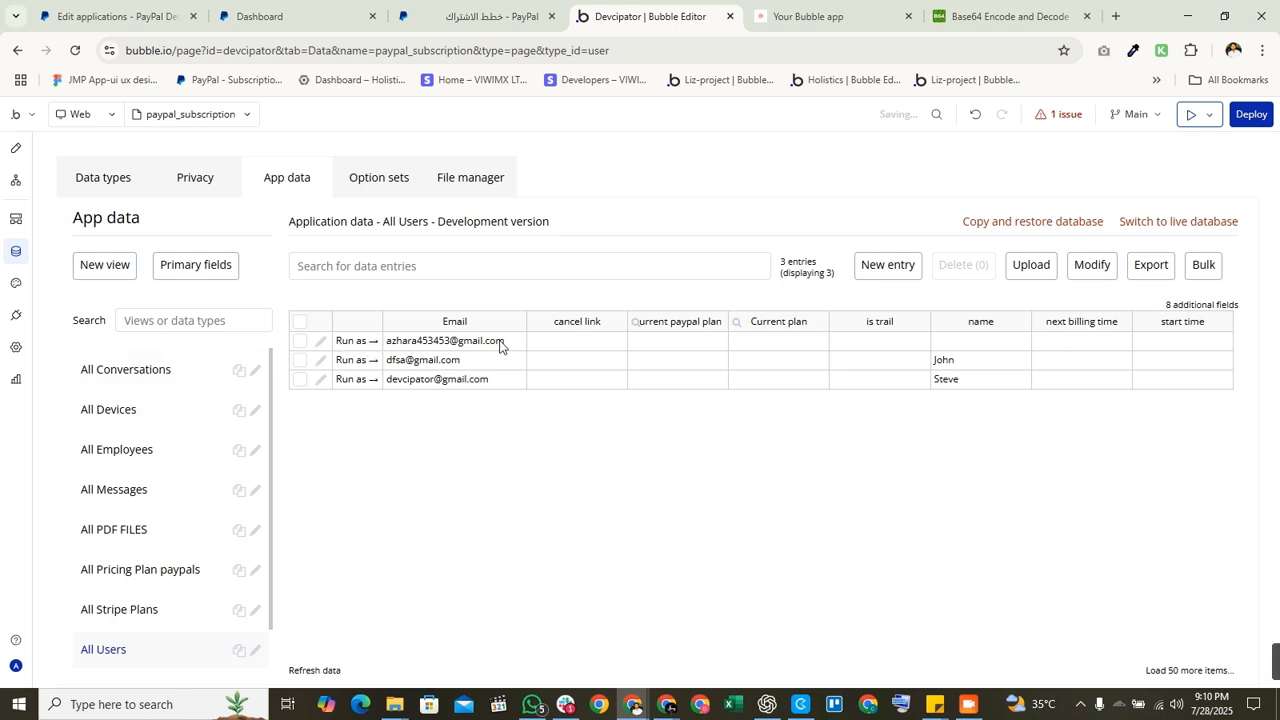
scroll(175, 586, "down", 1)
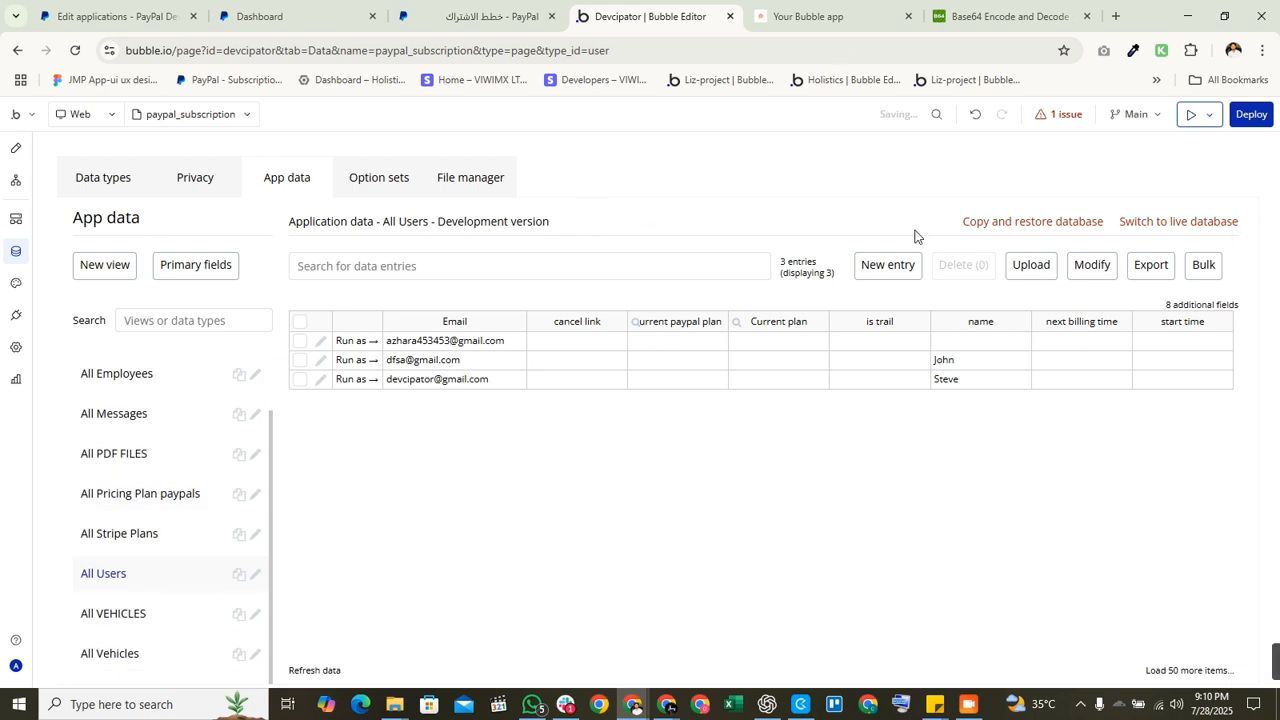
left_click(1200, 303)
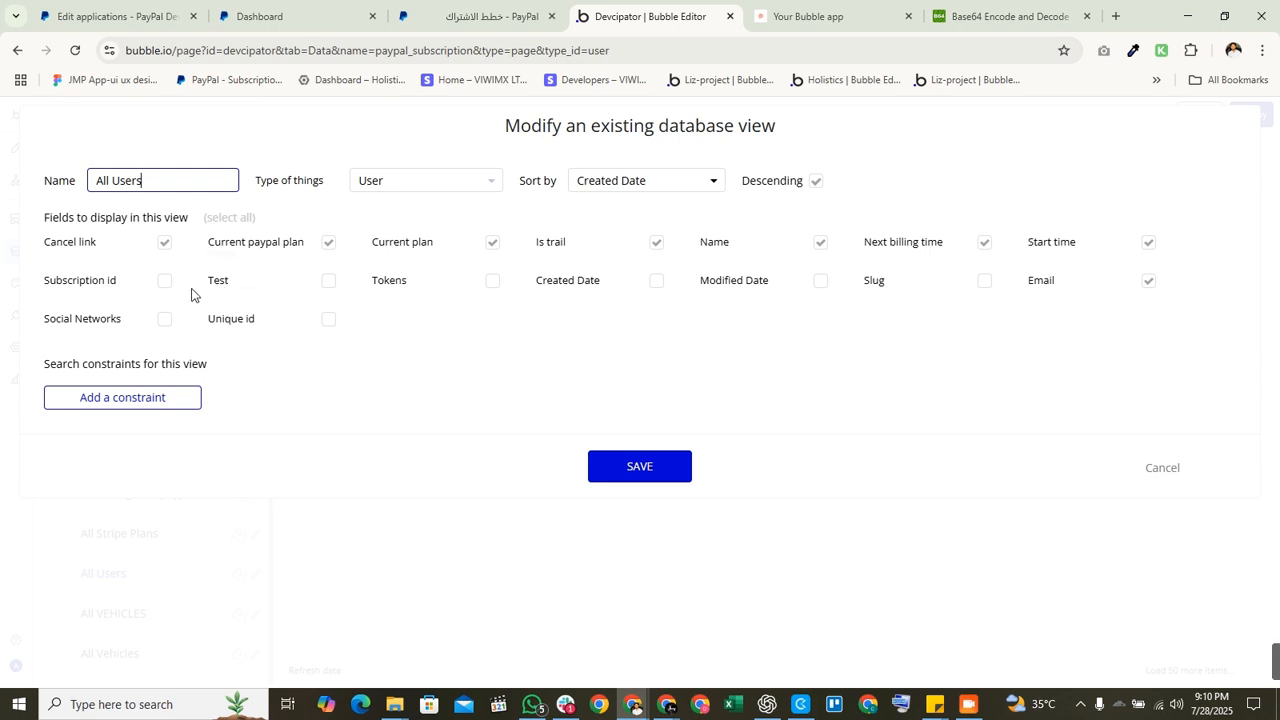
left_click(674, 474)
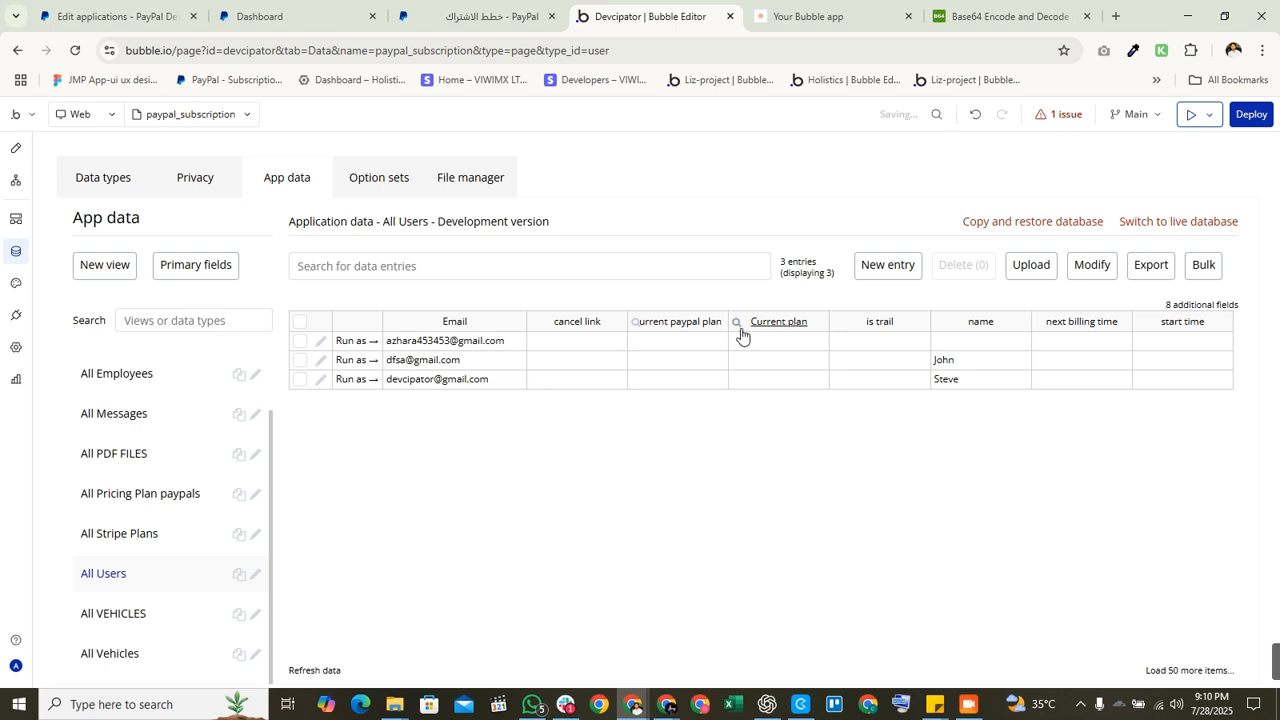
Step: Run the app as the first user and complete PayPal sandbox checkout for the Monthly plan
left_click(348, 341)
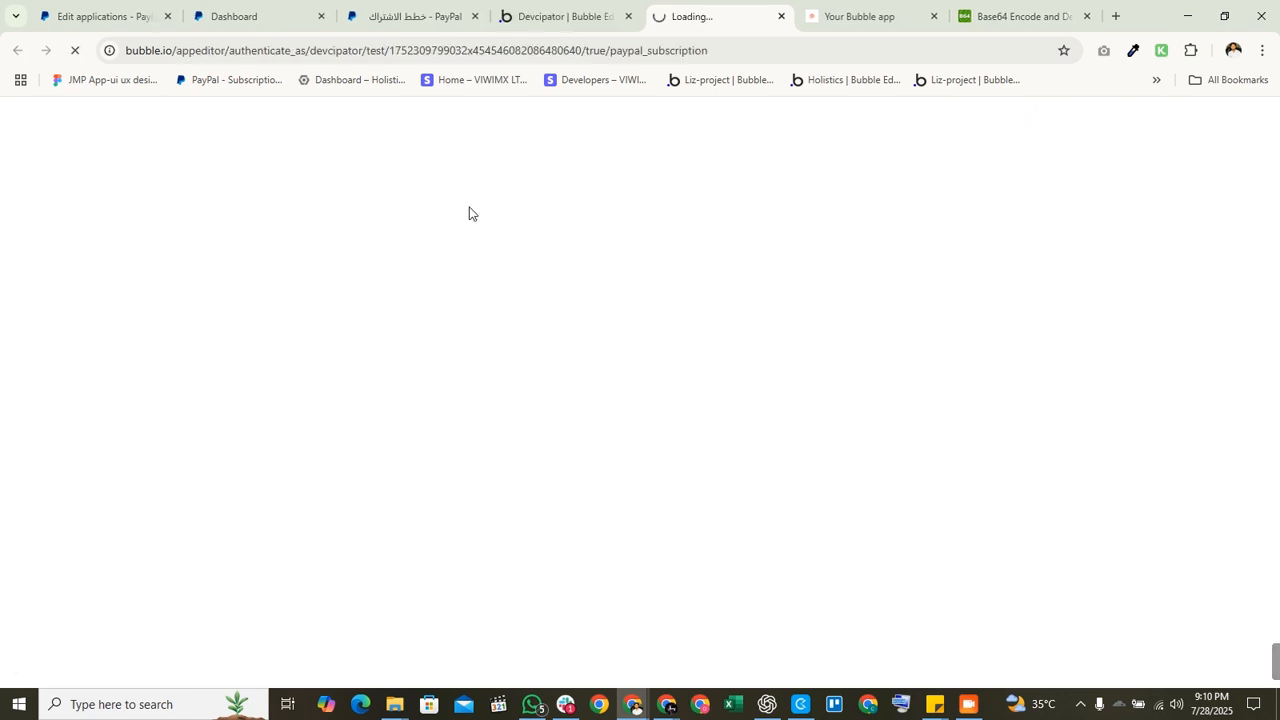
left_click(835, 8)
left_click(675, 12)
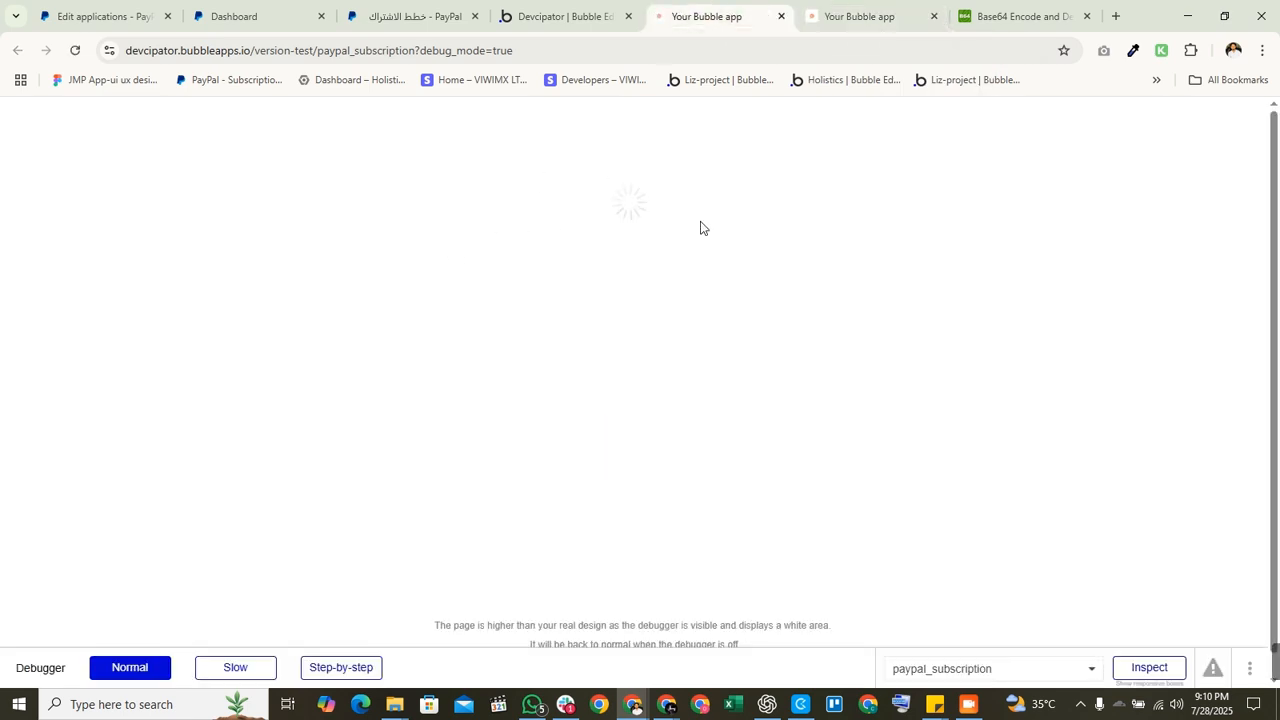
left_click(450, 443)
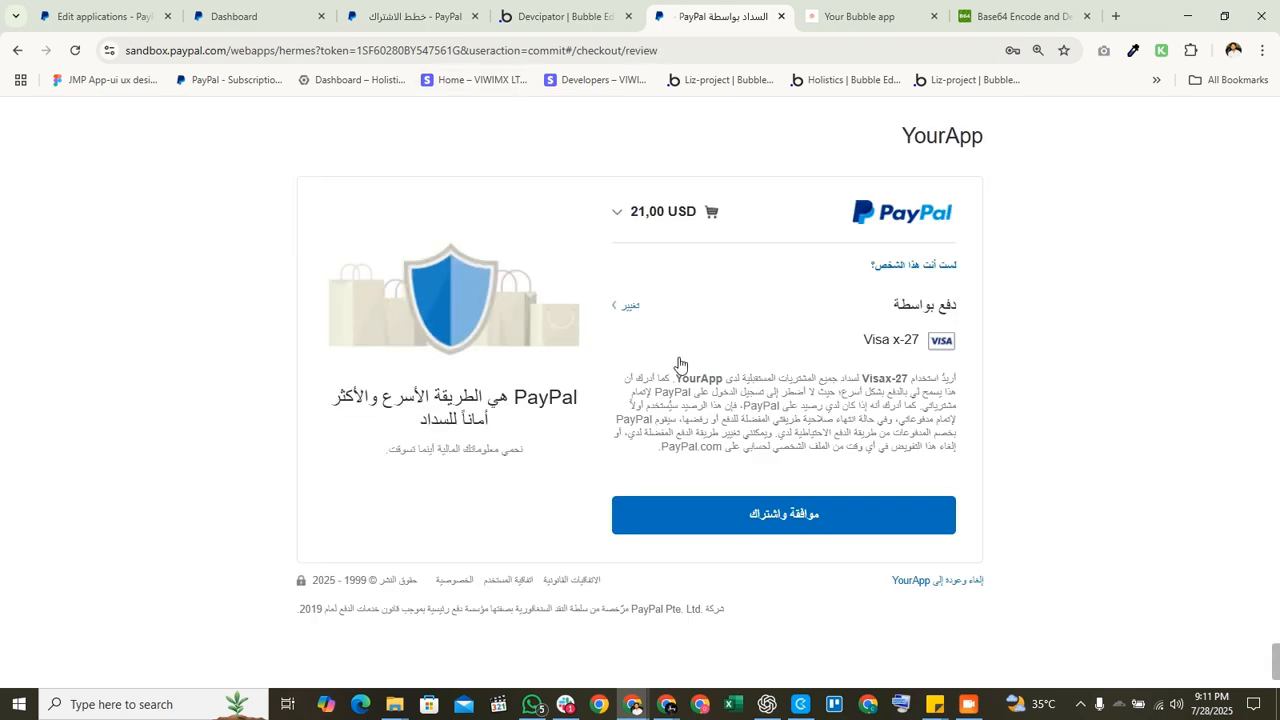
left_click(725, 519)
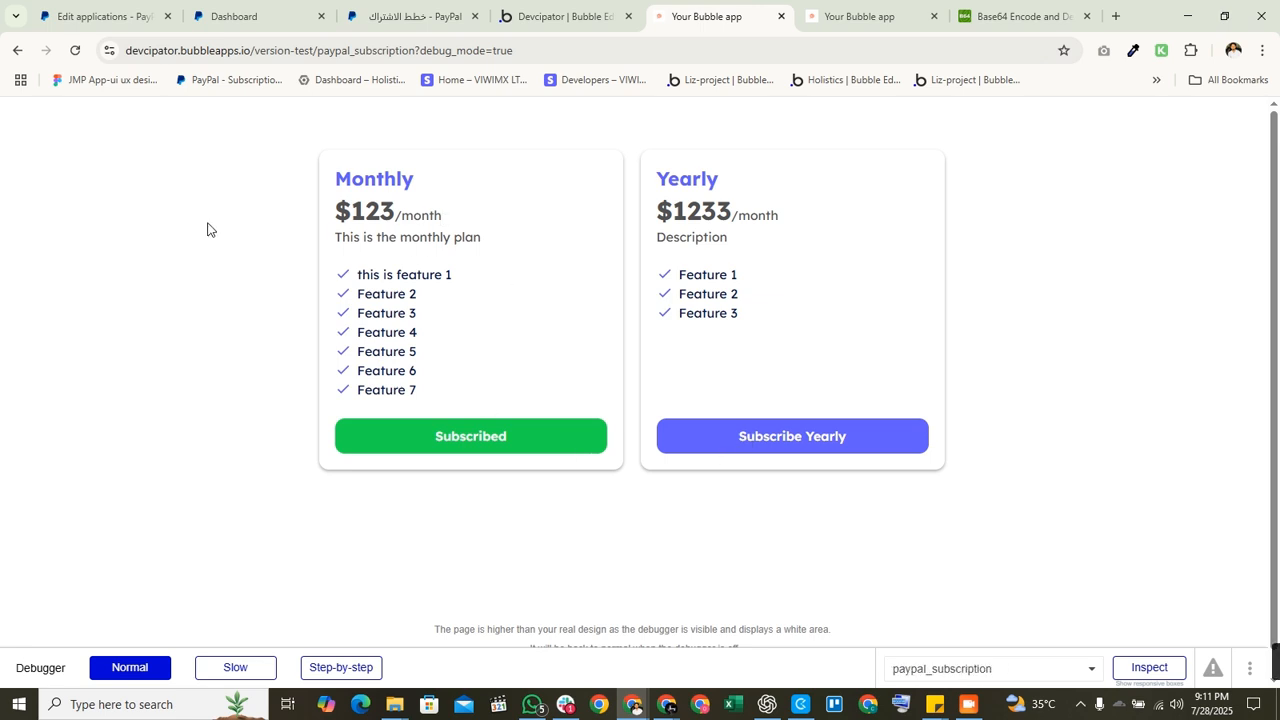
Step: Subscribe to the Yearly plan through PayPal sandbox checkout, then switch to the PayPal plans list
left_click(768, 452)
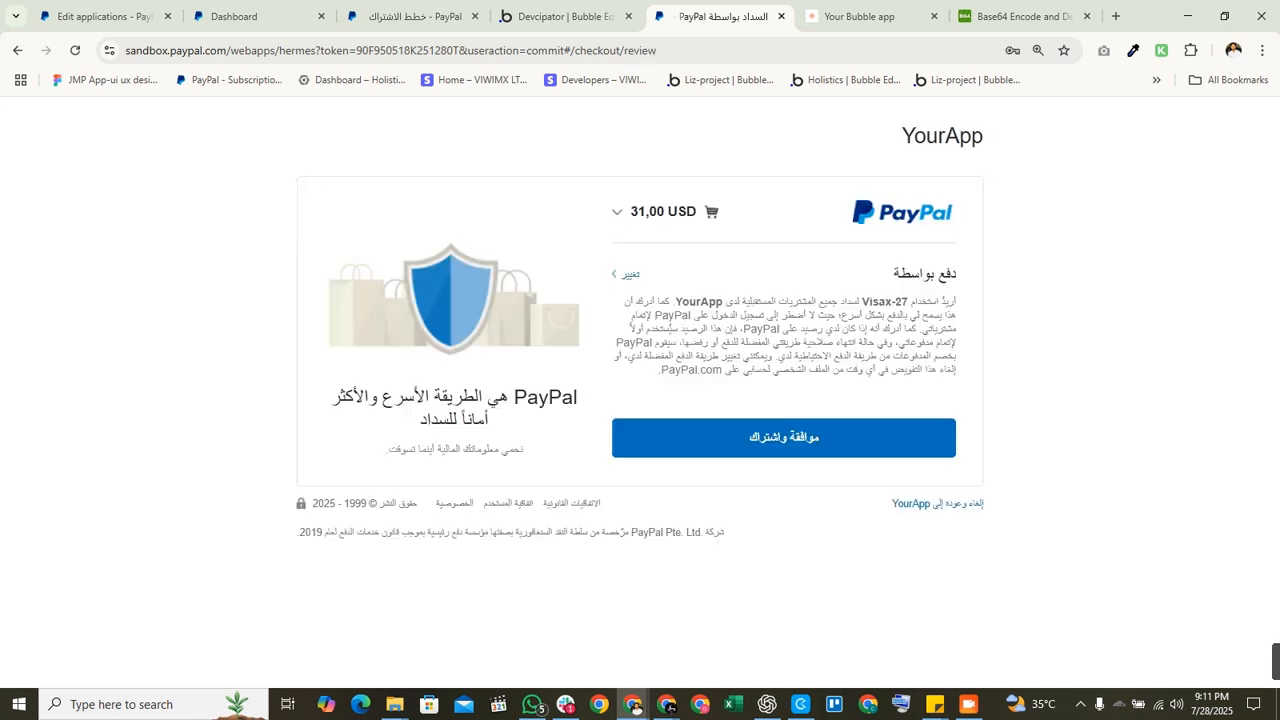
left_click(686, 522)
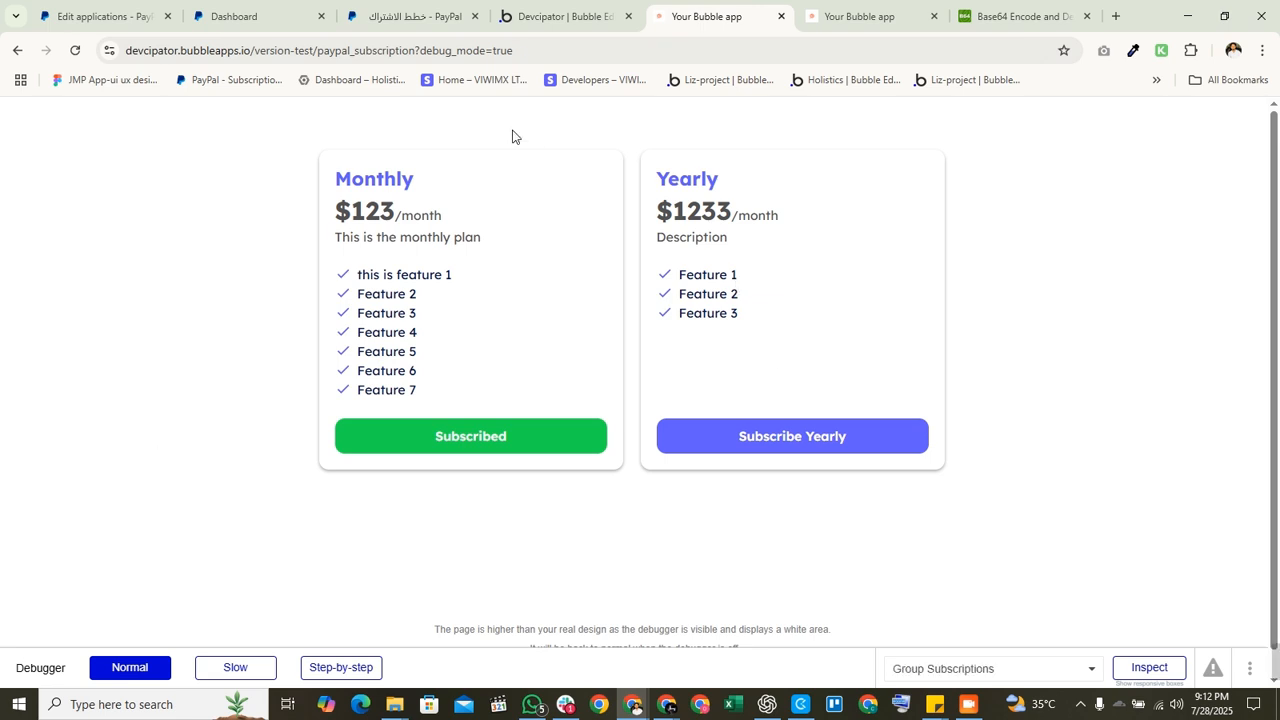
left_click(518, 6)
Step: Review PayPal's active billing plans, then return to the All Users data in Bubble
left_click(400, 14)
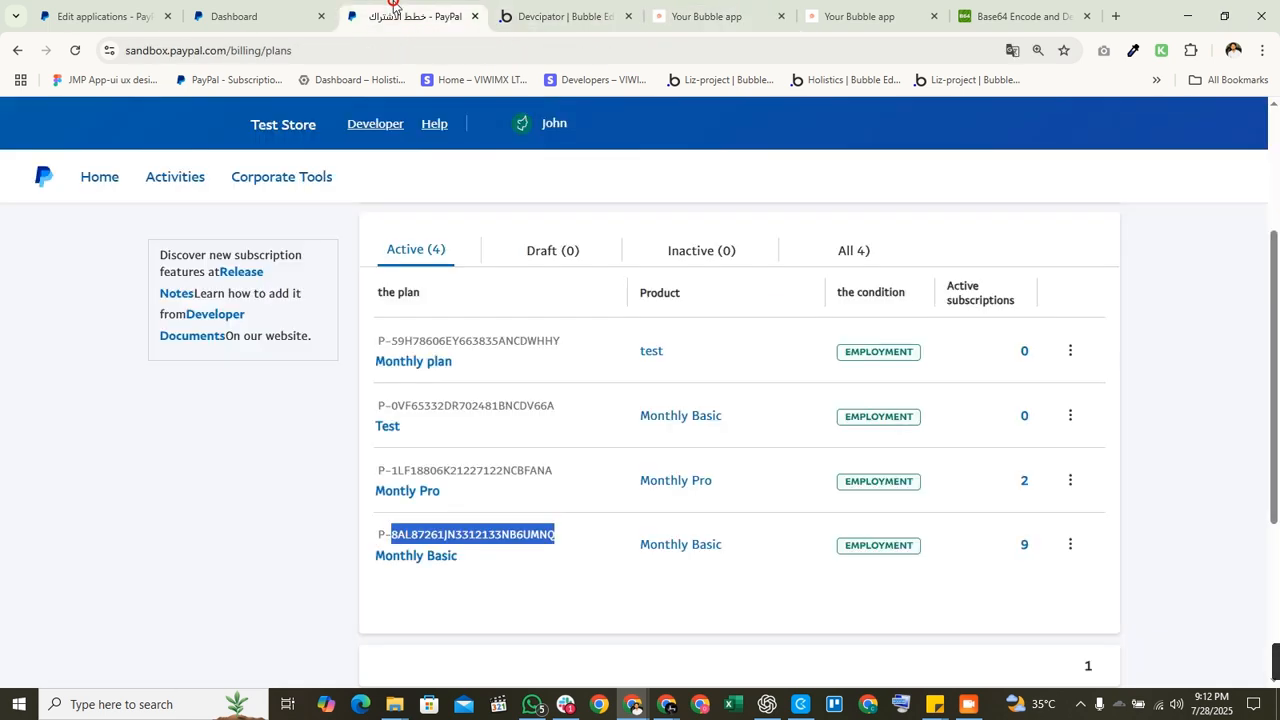
left_click(597, 14)
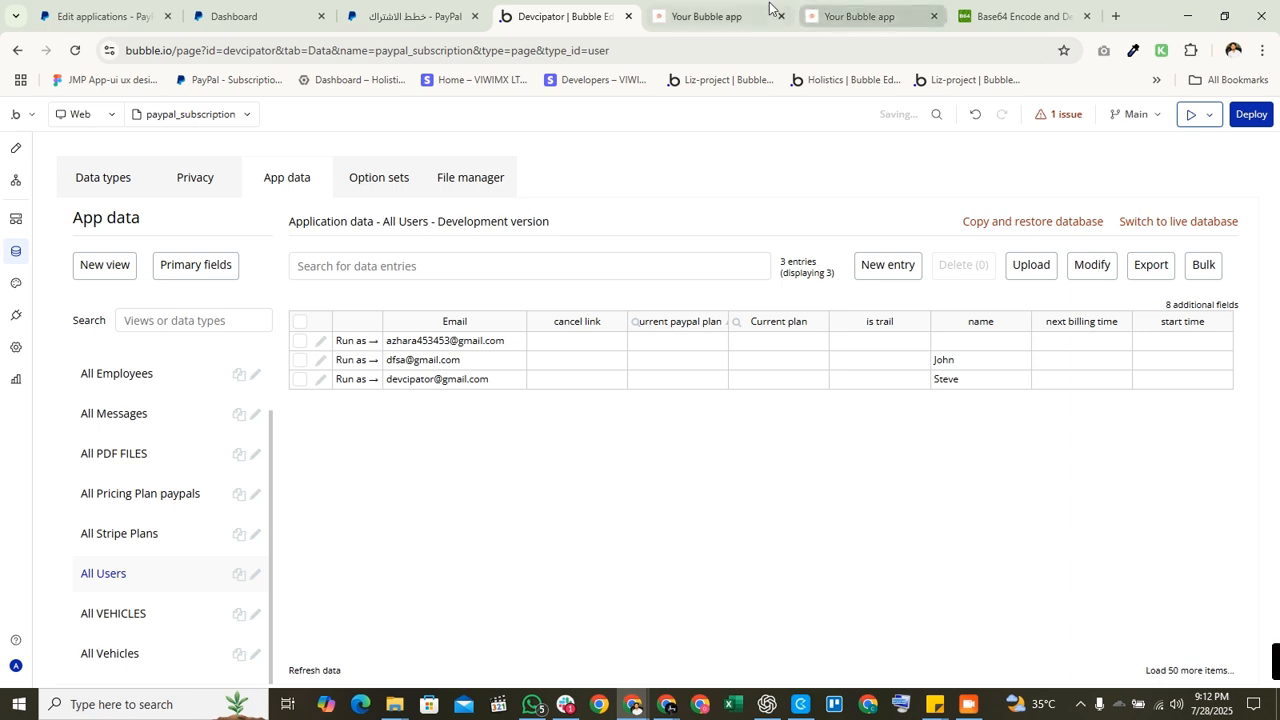
Step: Make Name the display field for Pricing Plan paypal so the user's current plan reads Monthly
left_click(320, 343)
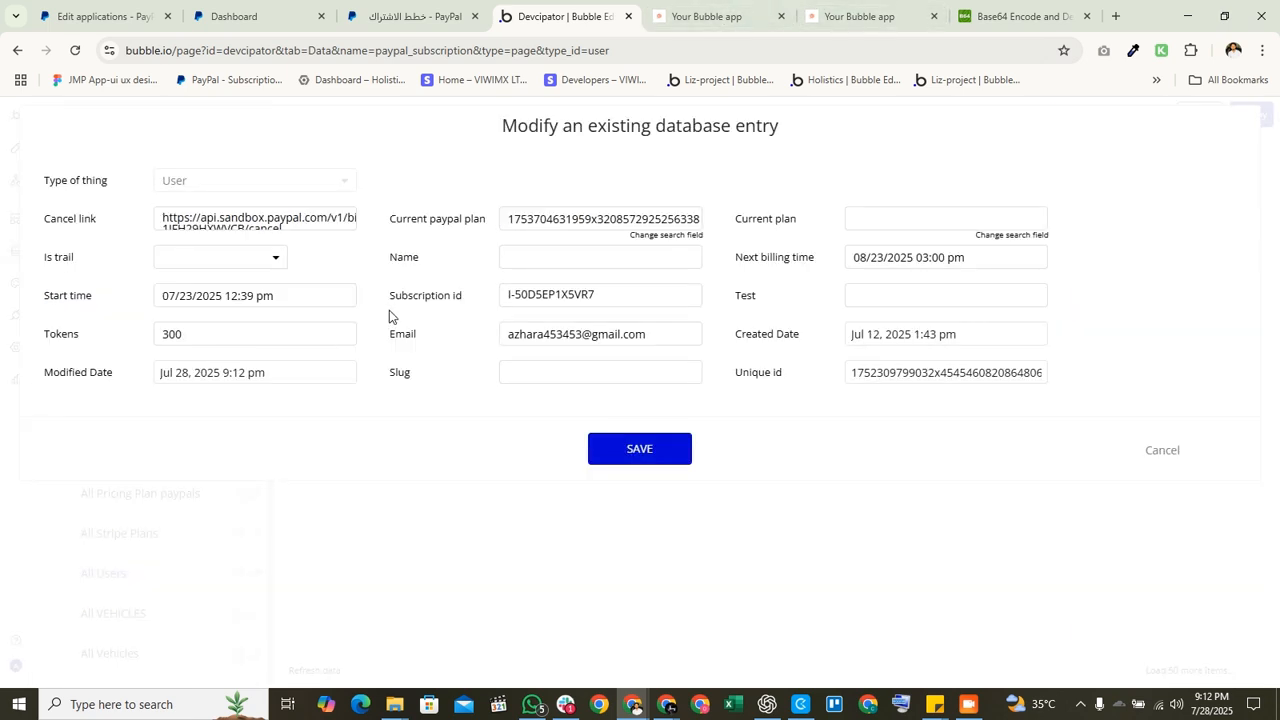
double_click(596, 227)
left_click(651, 236)
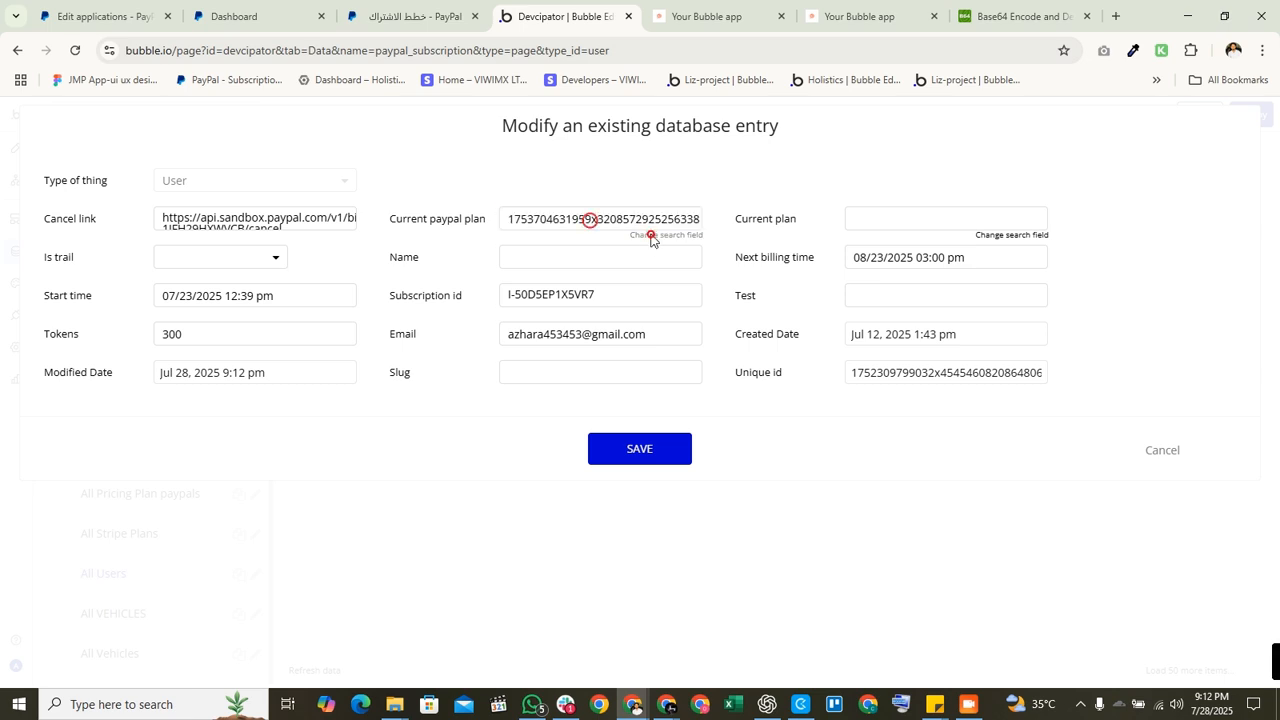
left_click(763, 245)
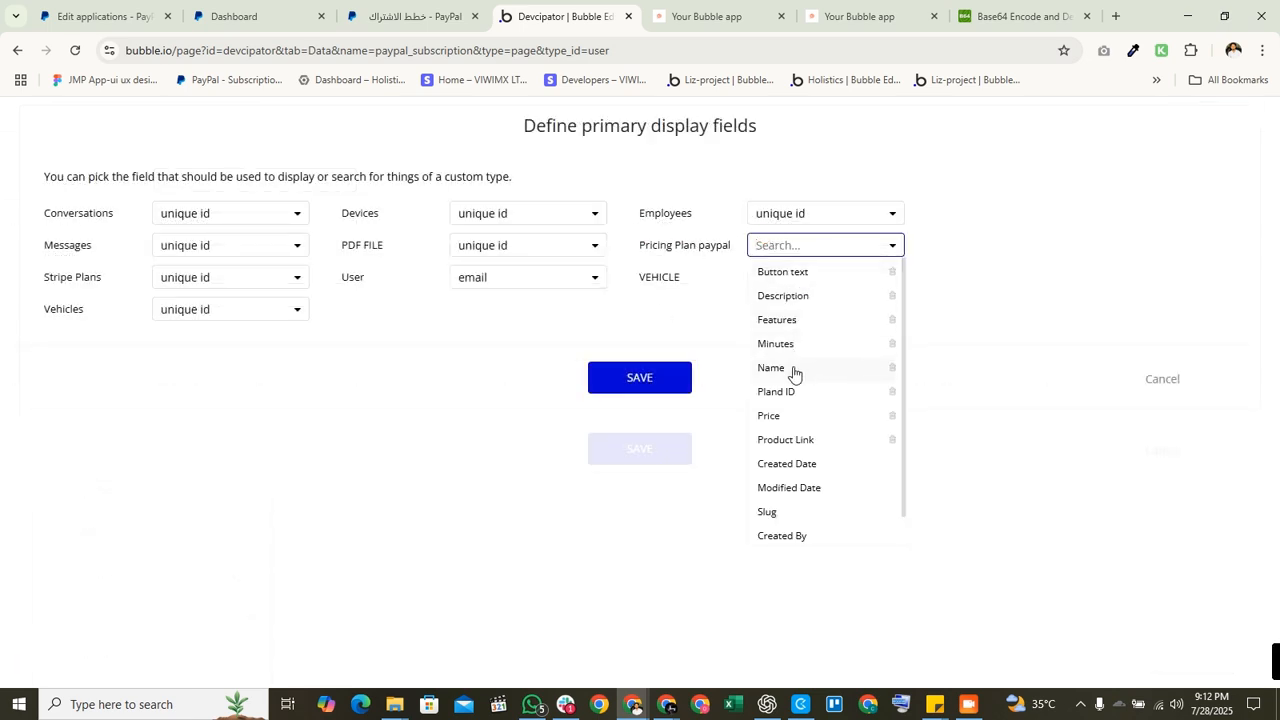
left_click(791, 369)
left_click(682, 379)
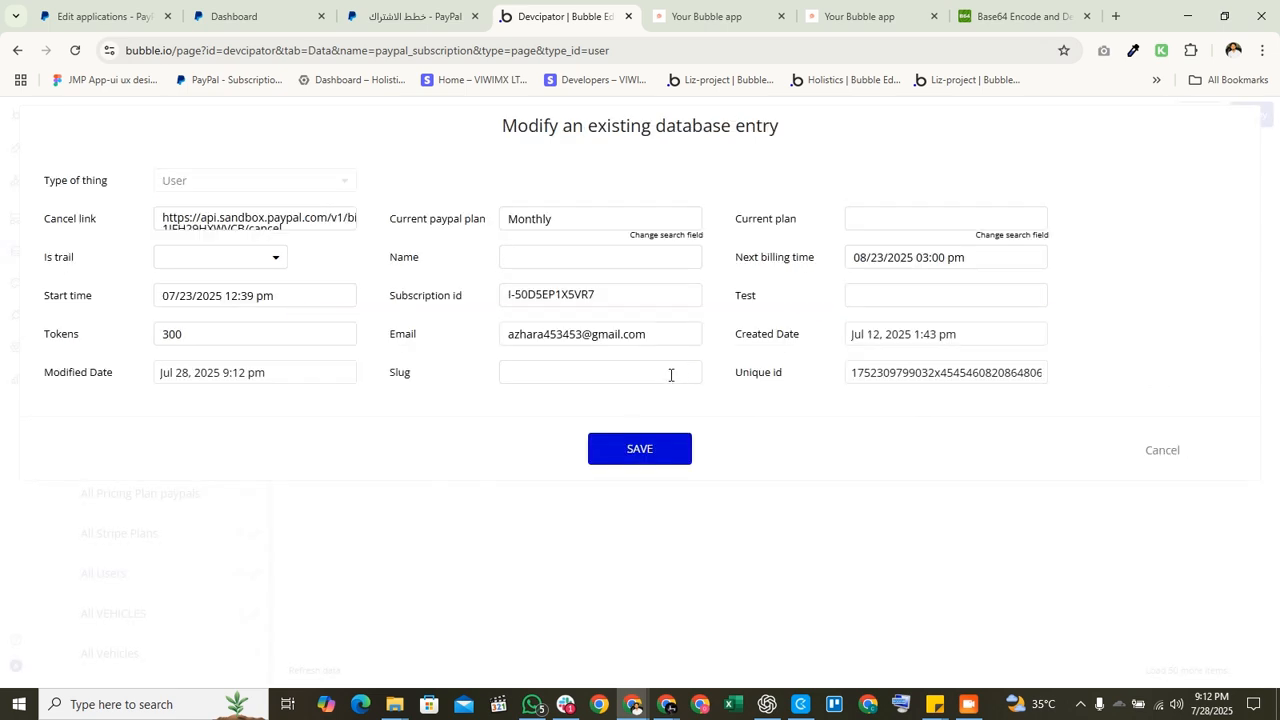
double_click(628, 223)
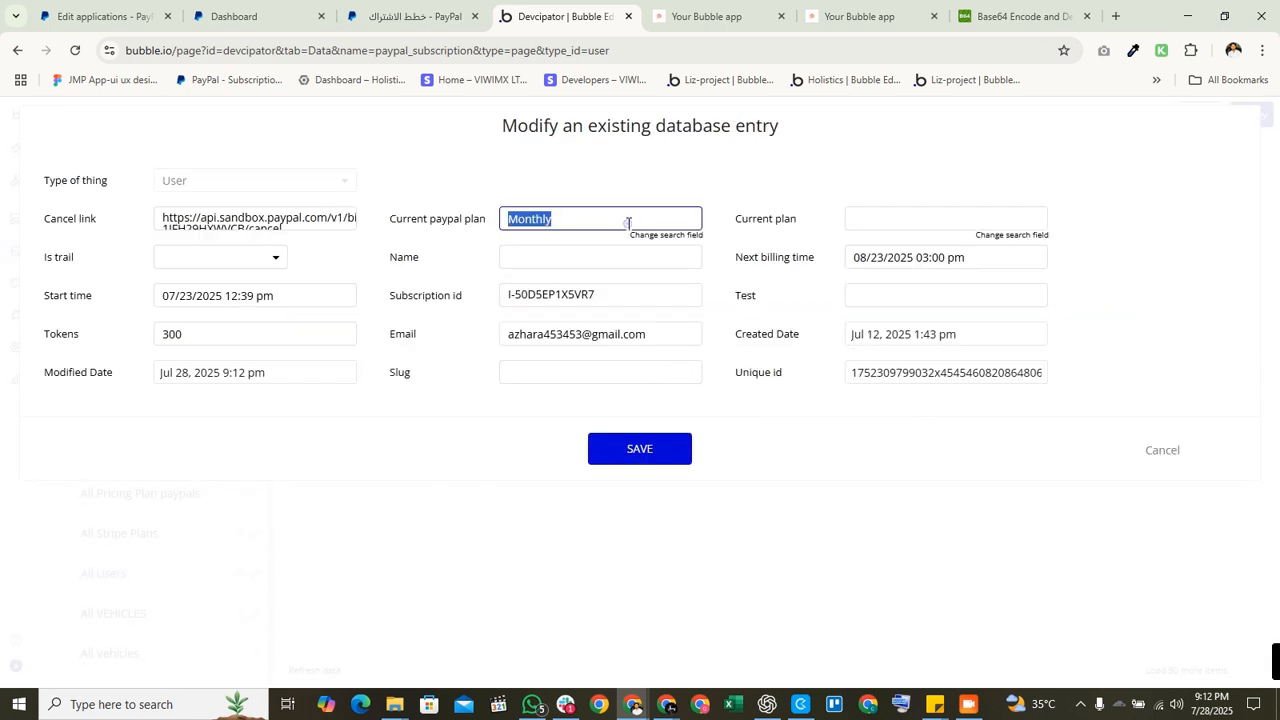
left_click(672, 240)
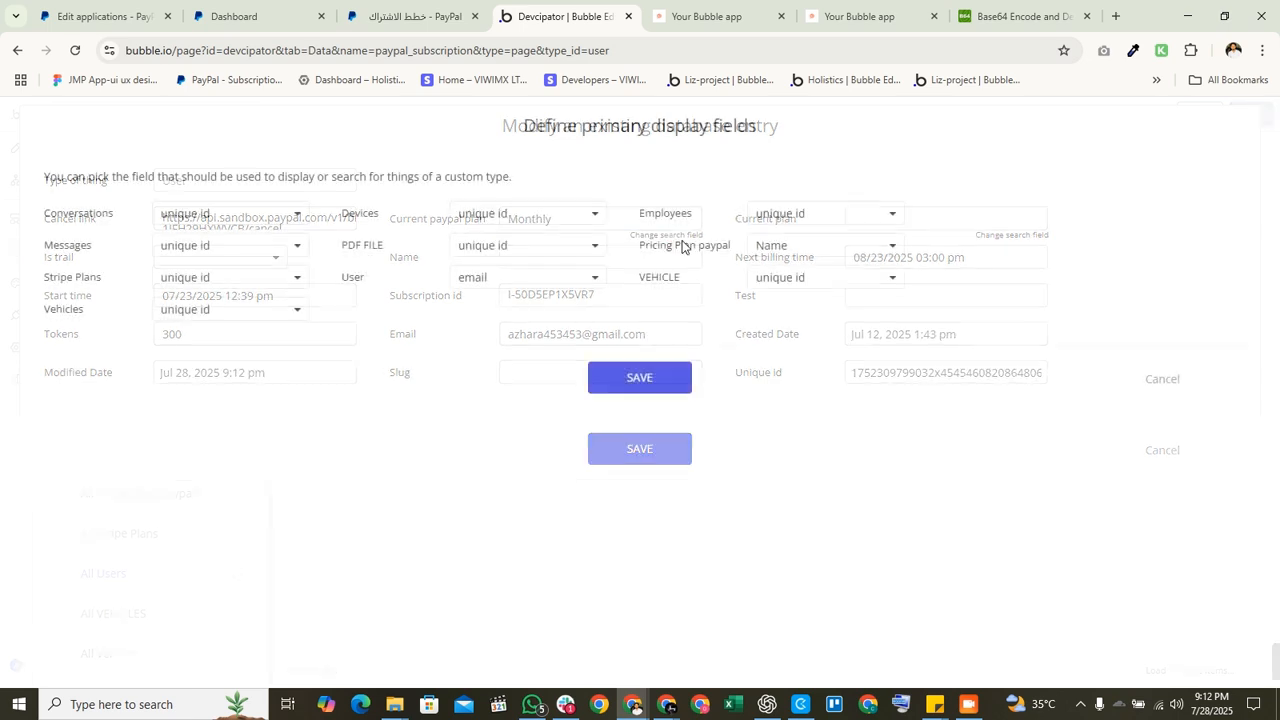
left_click(790, 245)
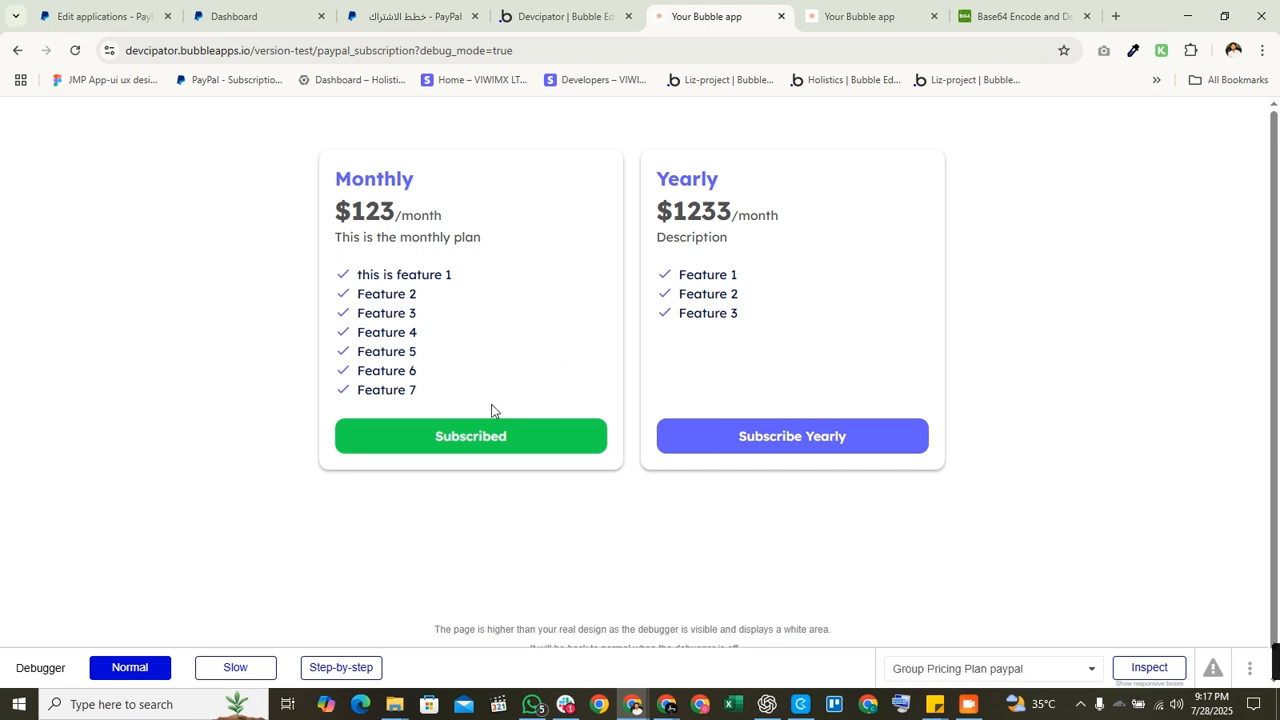
Step: Inspect the workflow trigger and copy the subscription id expression from Make changes to current user
left_click(568, 16)
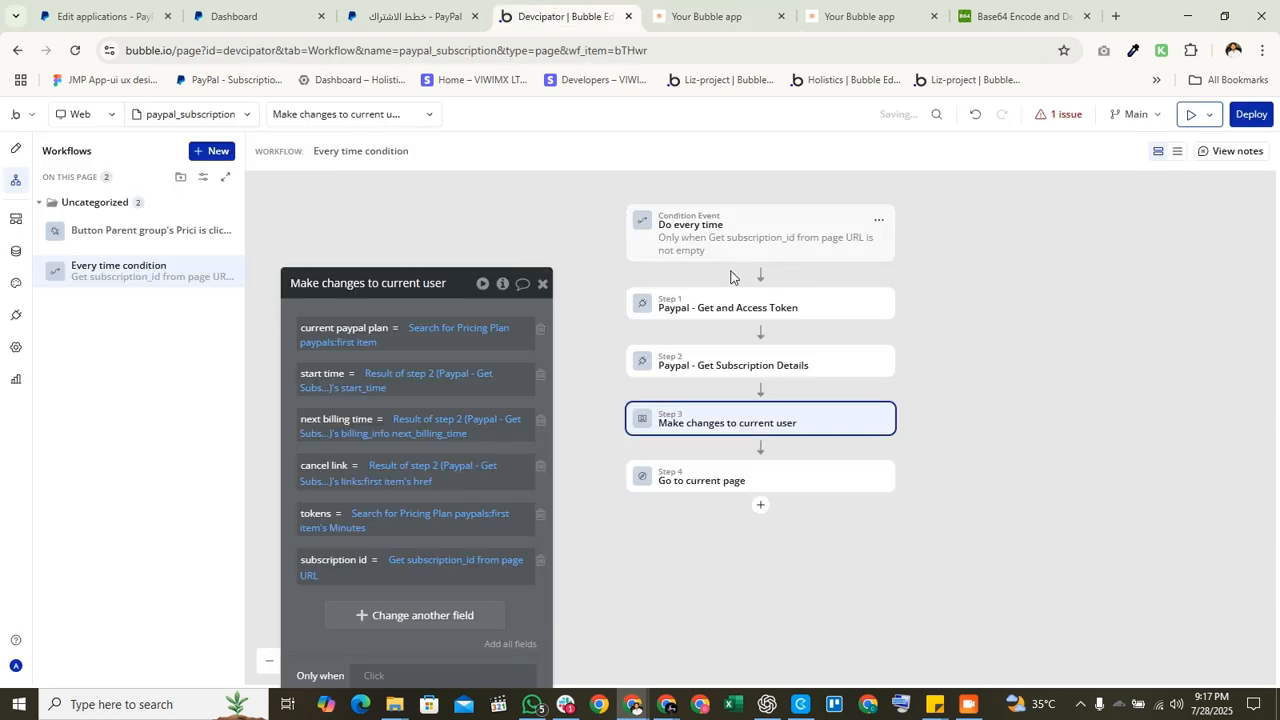
left_click(807, 254)
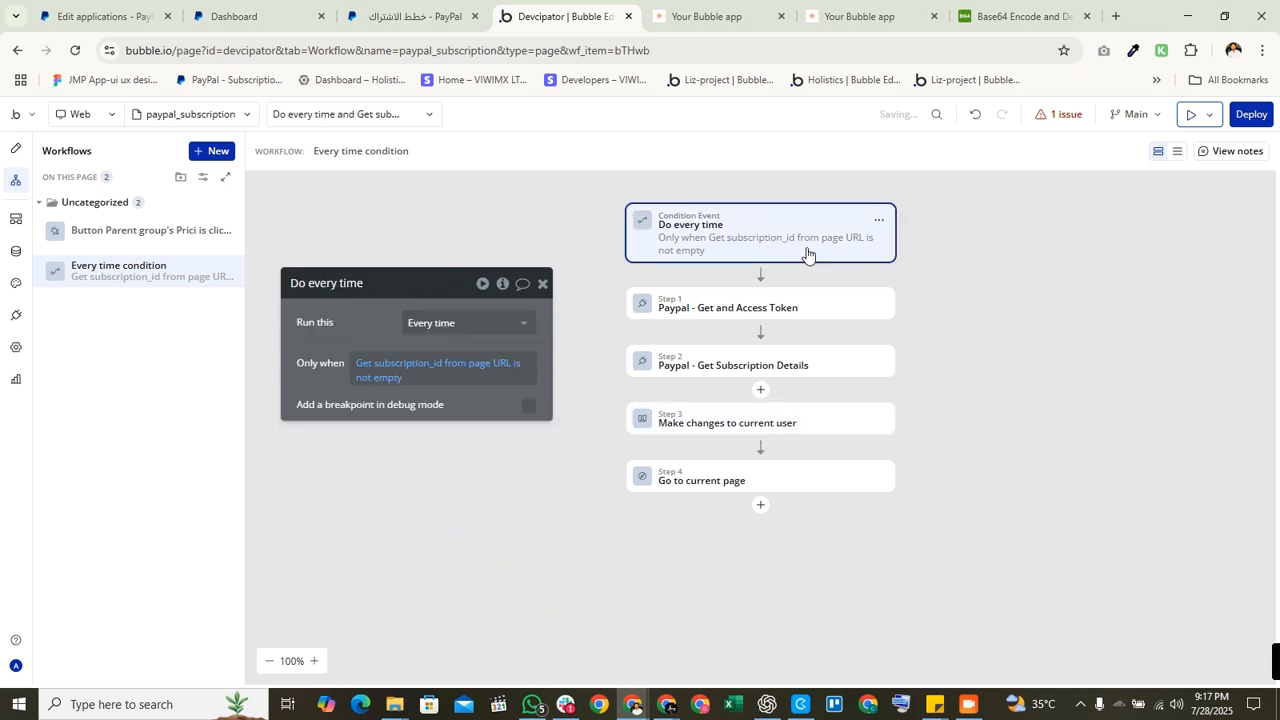
left_click(715, 428)
left_click(437, 574)
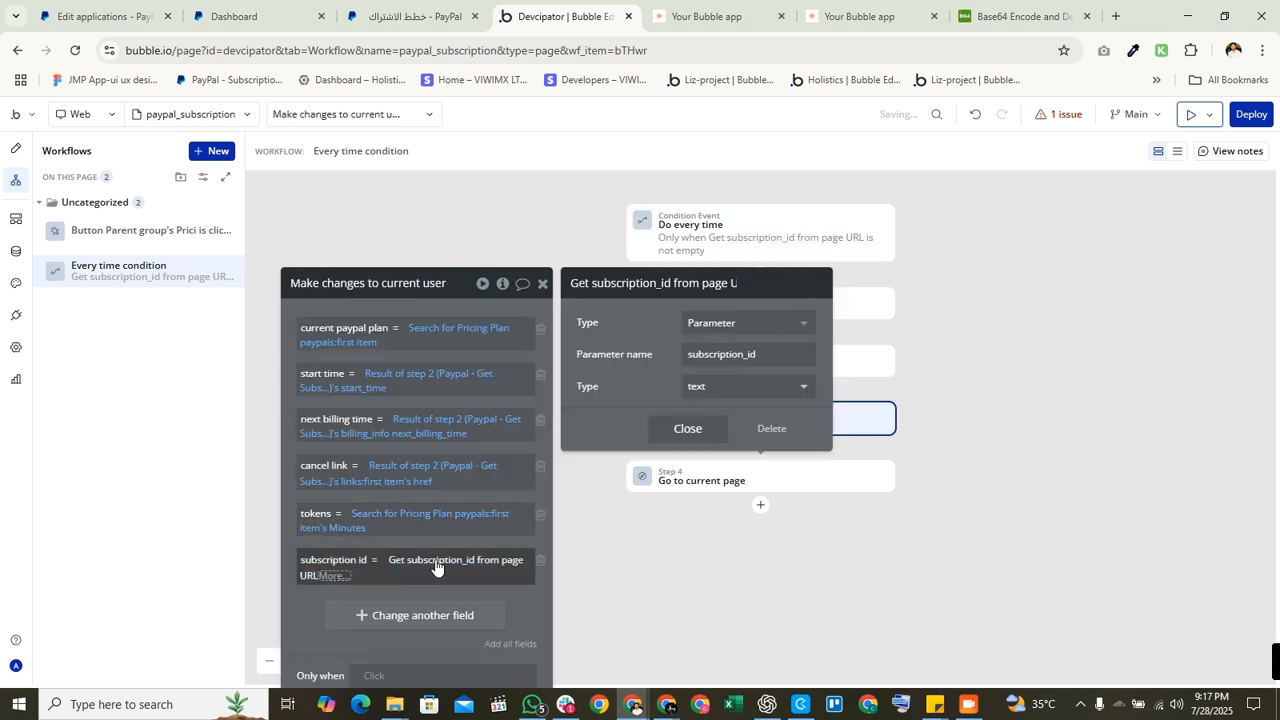
right_click(497, 565)
left_click(558, 516)
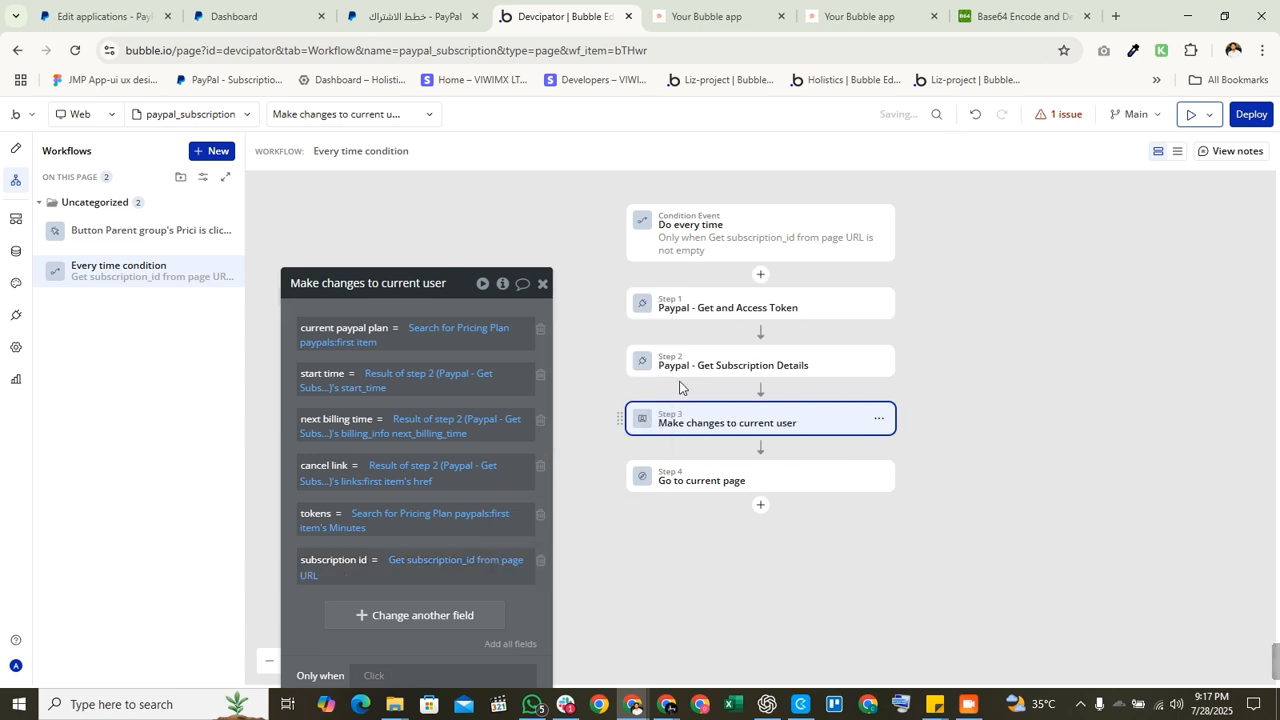
Step: Replace Get Subscription Details' fixed subscription_id with the pasted 'Get subscription_id from page URL' expression
left_click(720, 308)
left_click(712, 366)
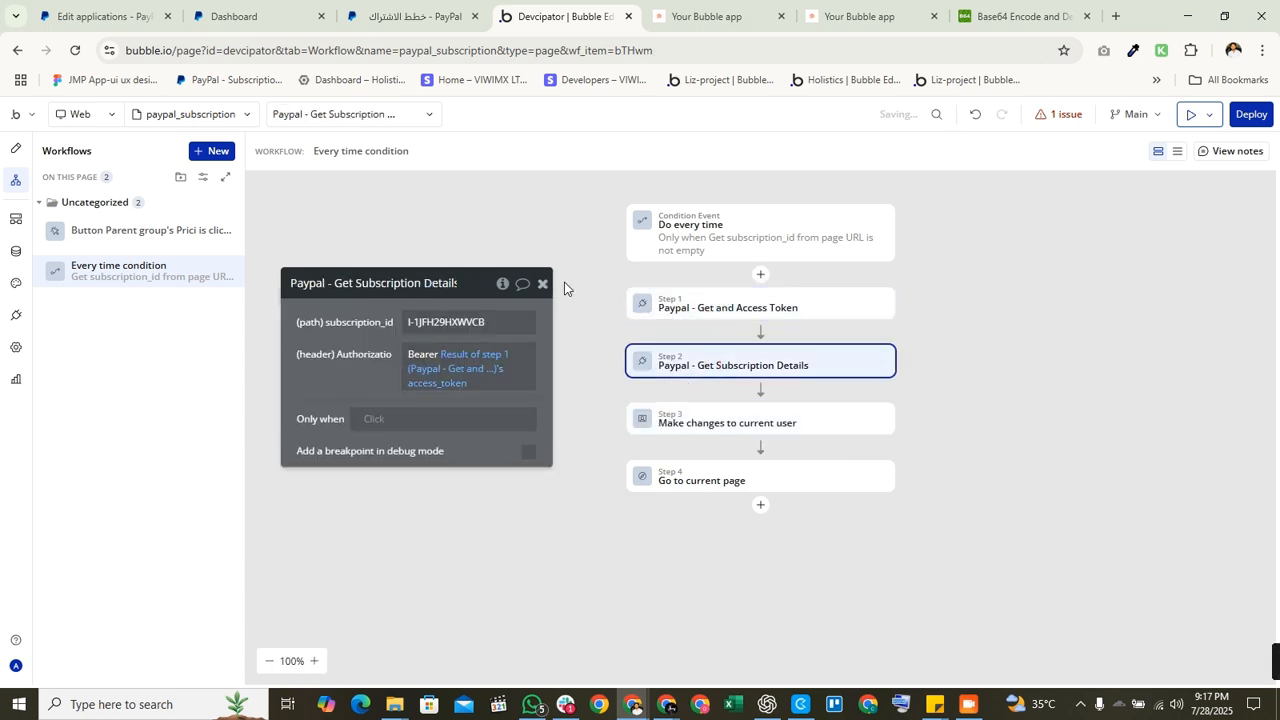
triple_click(442, 322)
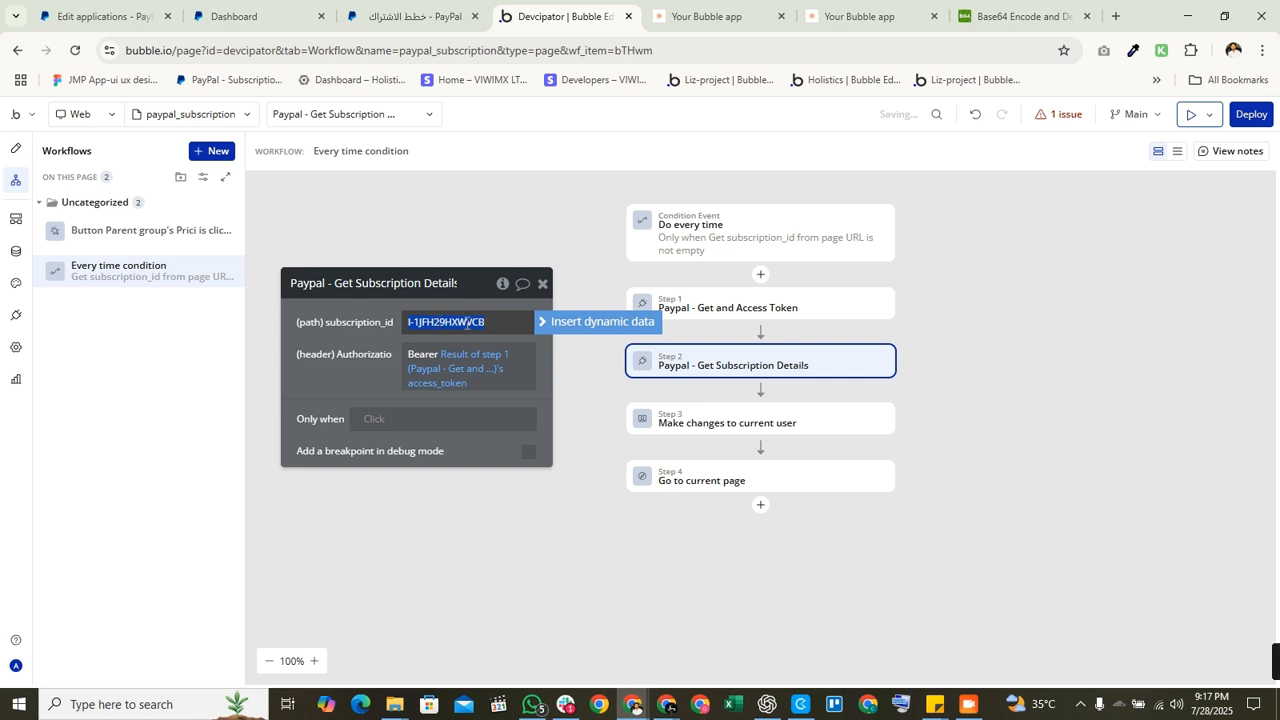
left_click(770, 420)
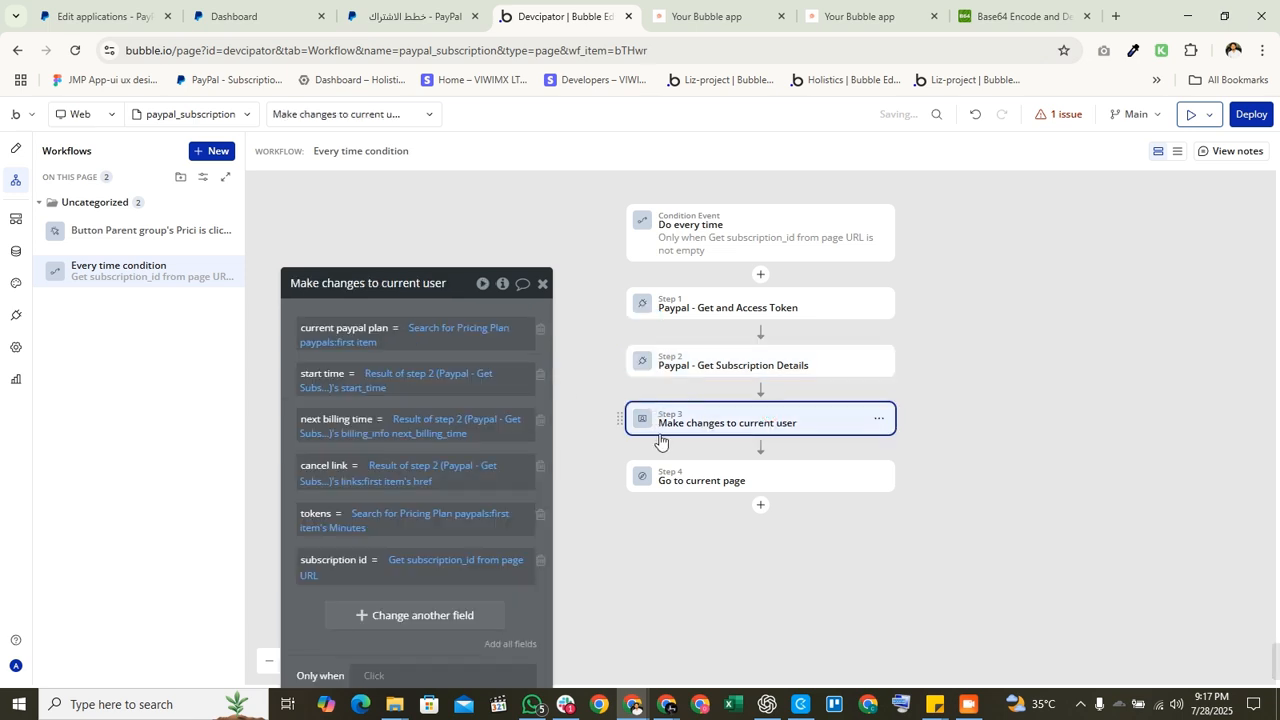
left_click(725, 368)
left_click(479, 321)
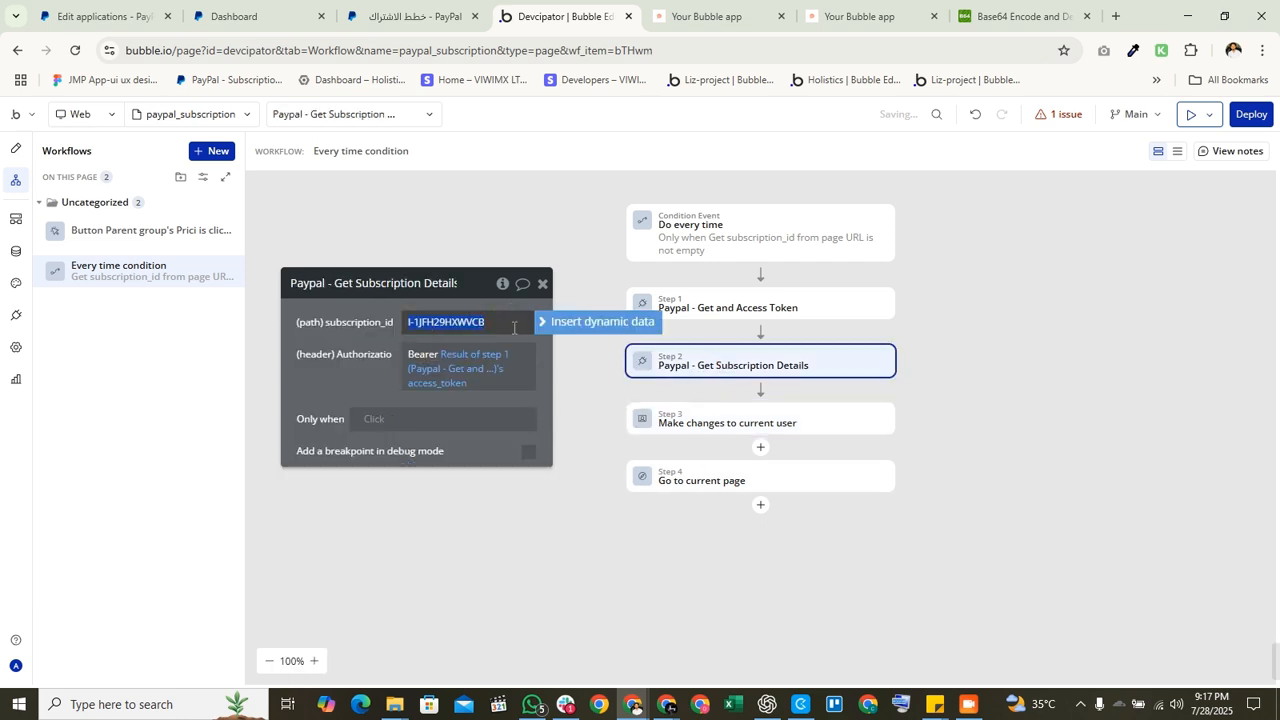
left_click(560, 321)
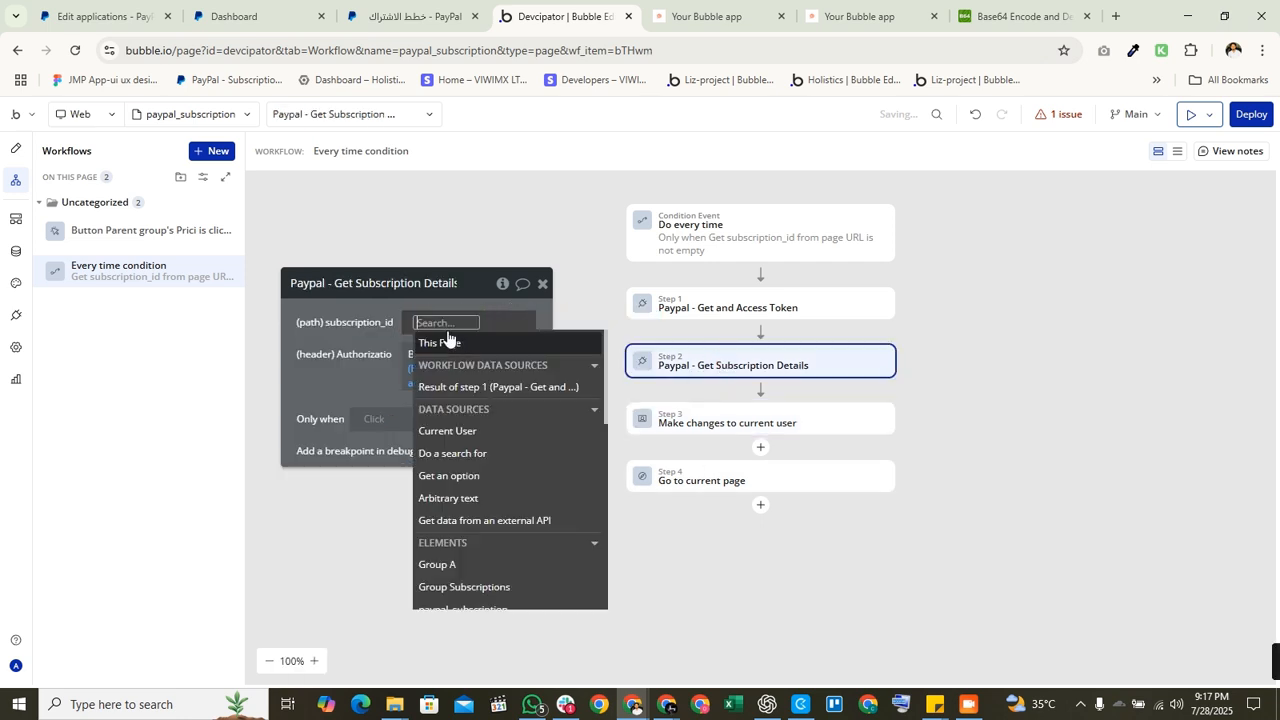
right_click(460, 322)
left_click(543, 303)
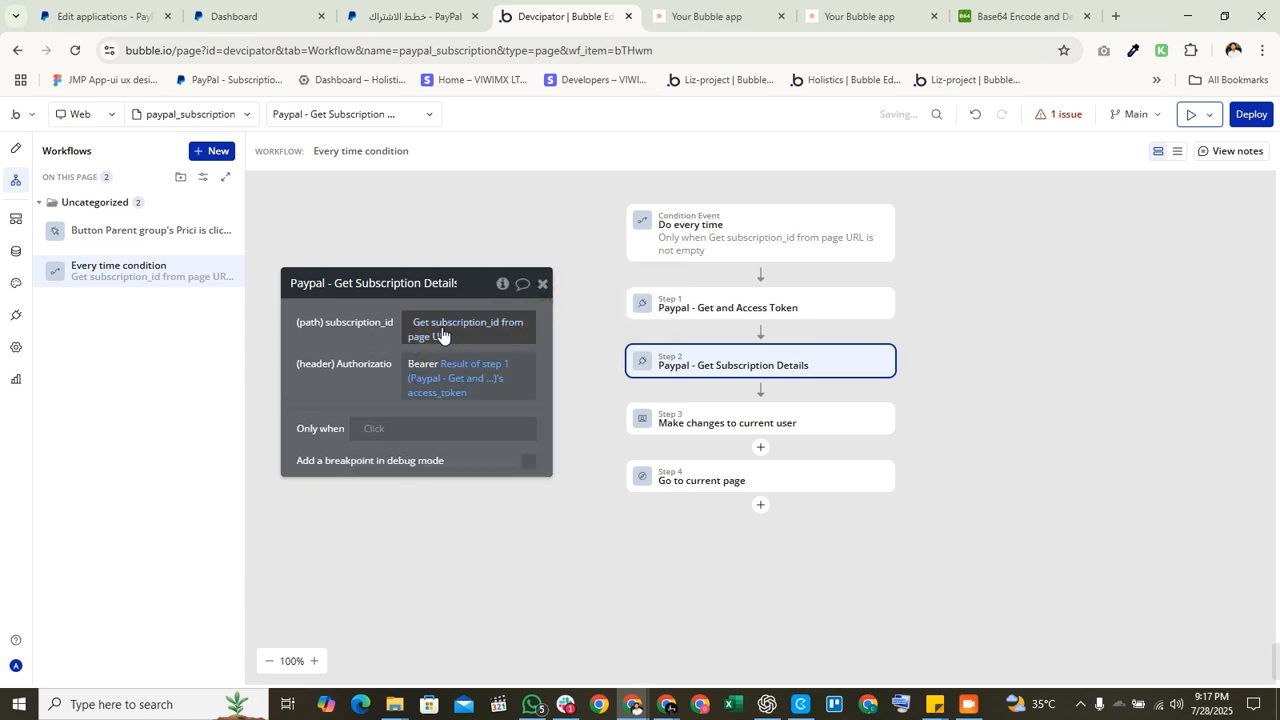
Step: Start a Yearly plan subscription from the app's pricing page, bringing up the 31,00 USD PayPal review
left_click(543, 286)
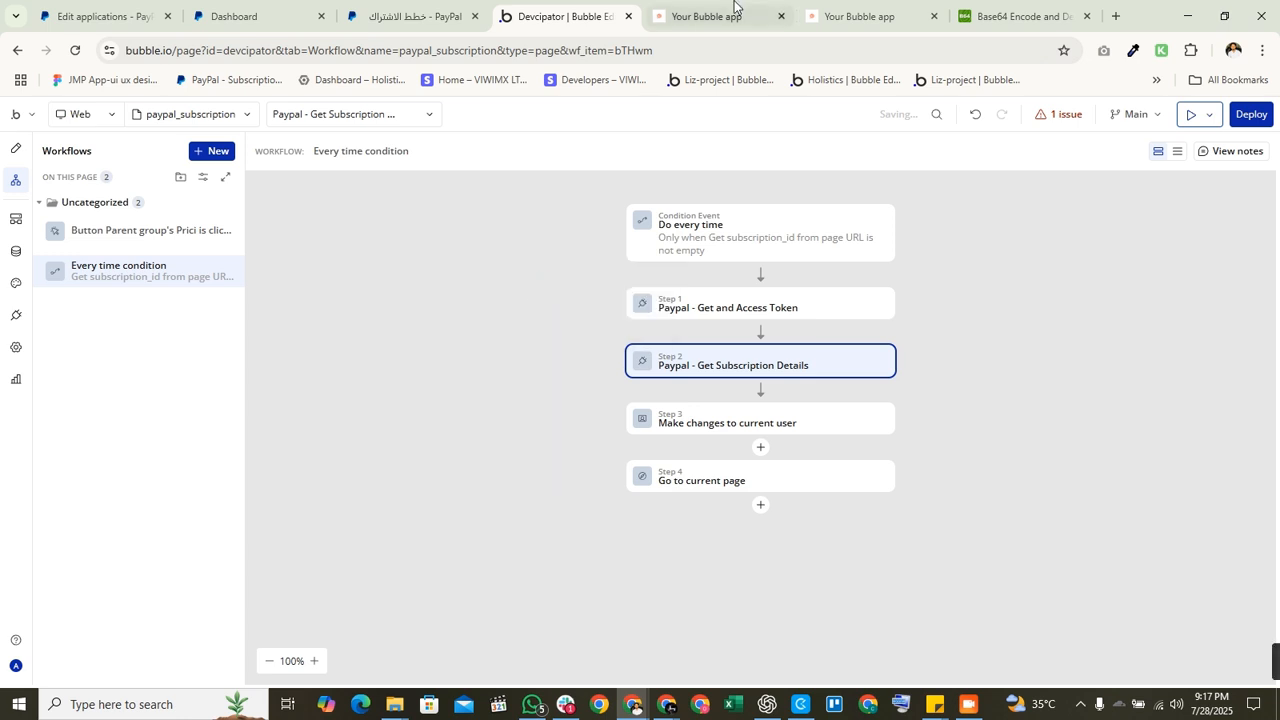
left_click(737, 14)
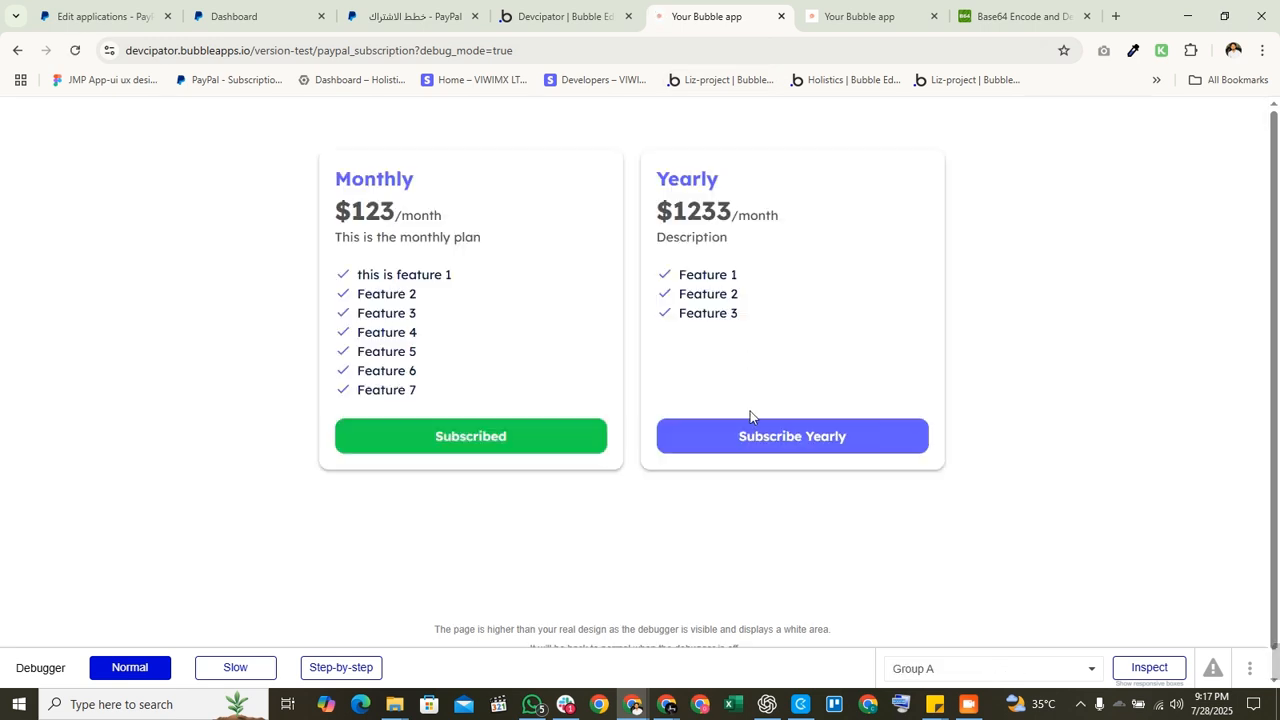
left_click(761, 450)
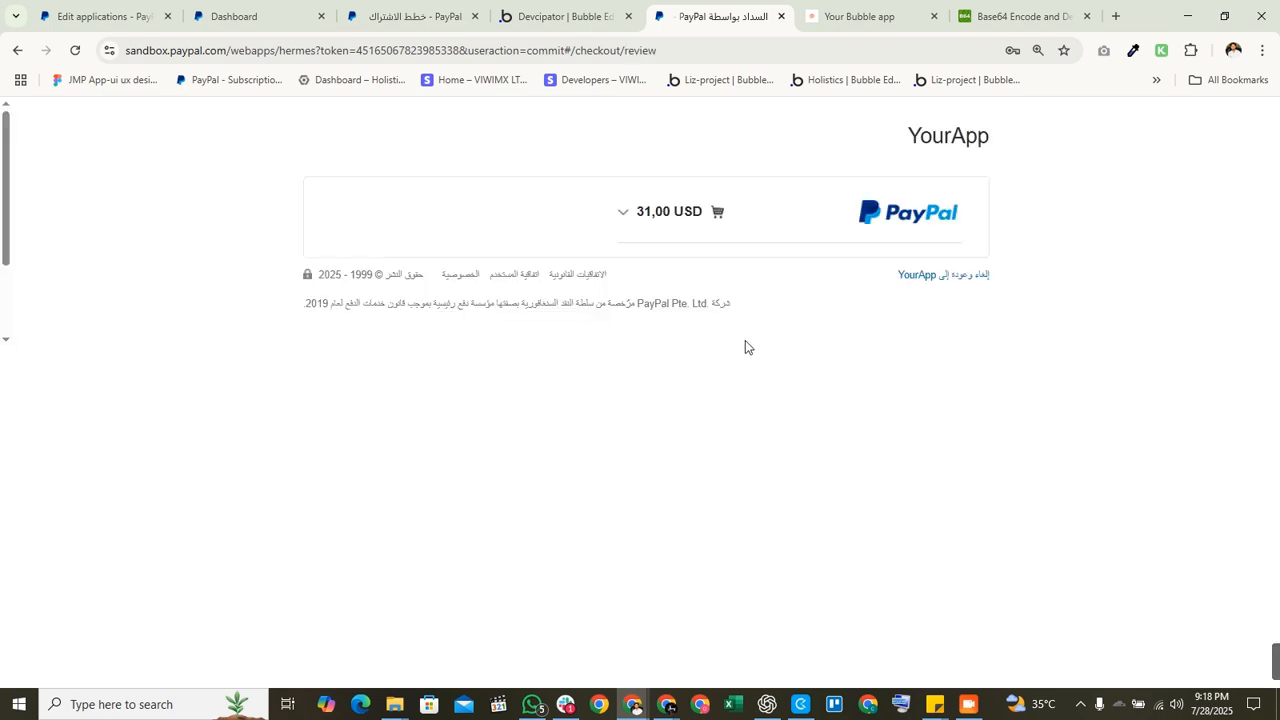
Step: Agree and subscribe on the 31,00 USD PayPal sandbox review page
left_click(778, 500)
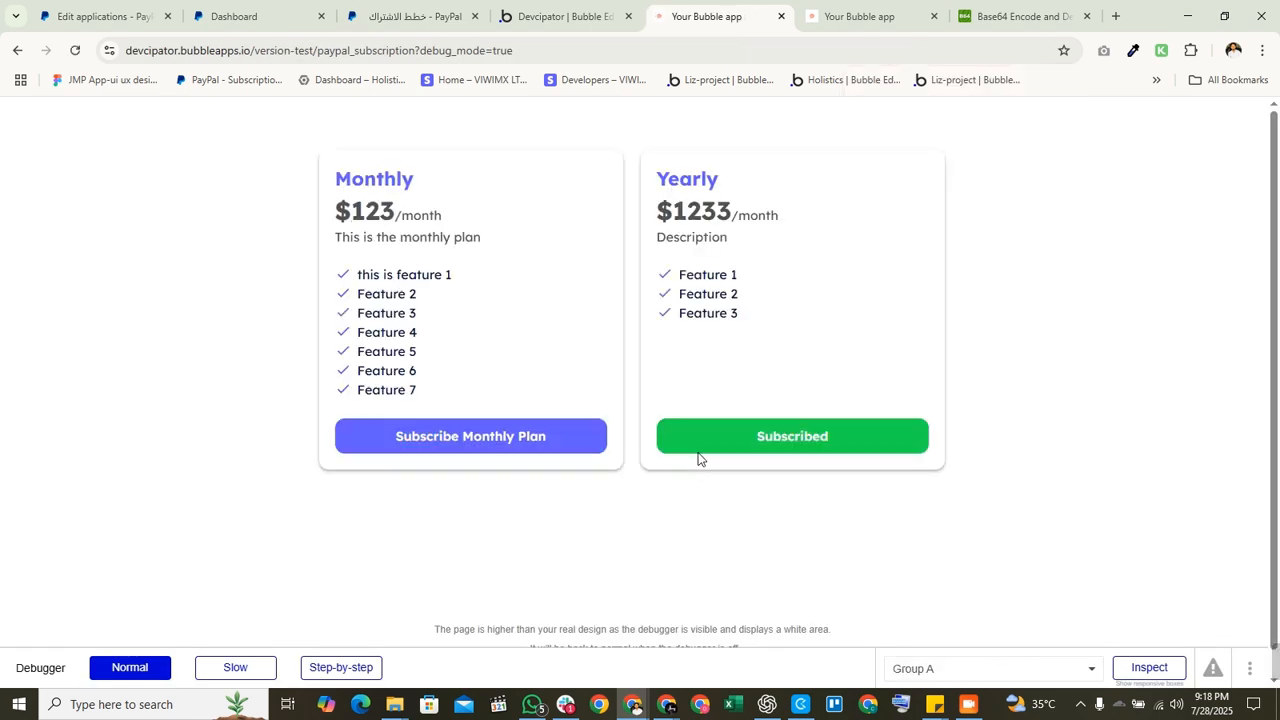
Step: Check the $123 Monthly and $1233 Yearly prices on the pricing page, then return to the editor
left_click_drag(668, 361, 1146, 470)
left_click(1058, 460)
left_click_drag(680, 136, 936, 502)
left_click(605, 216)
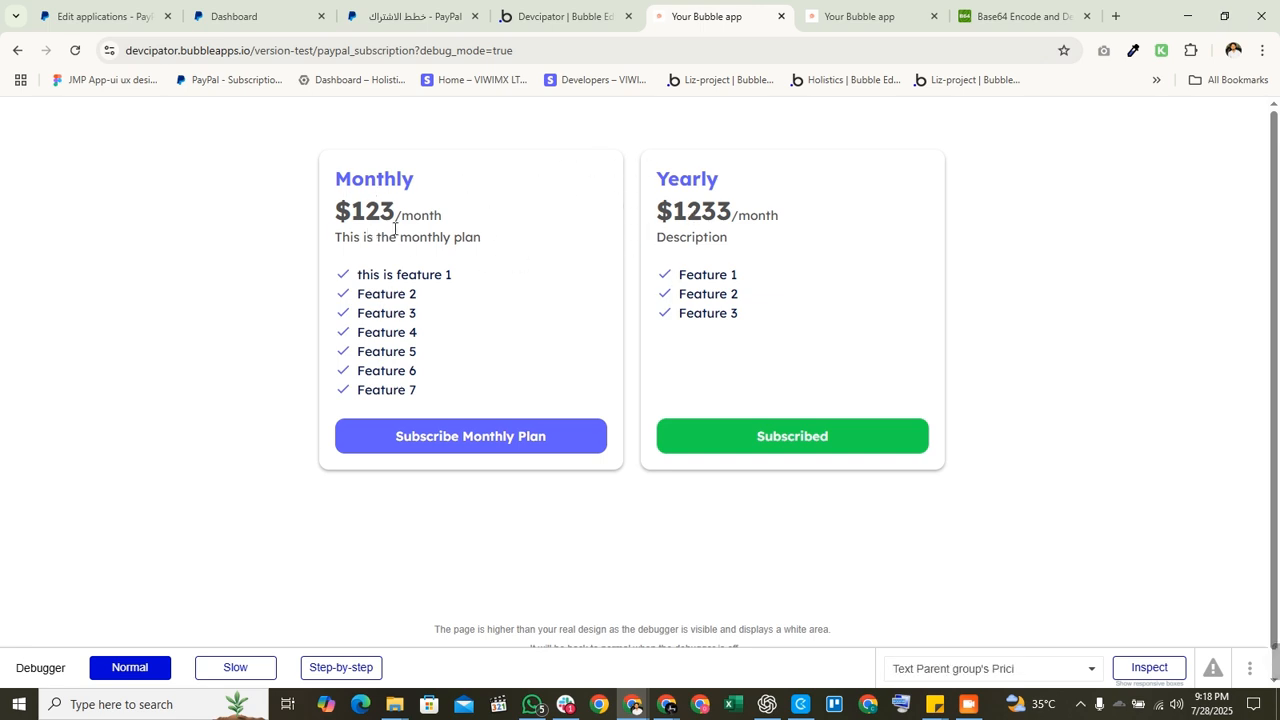
left_click_drag(399, 215, 294, 223)
left_click(365, 212)
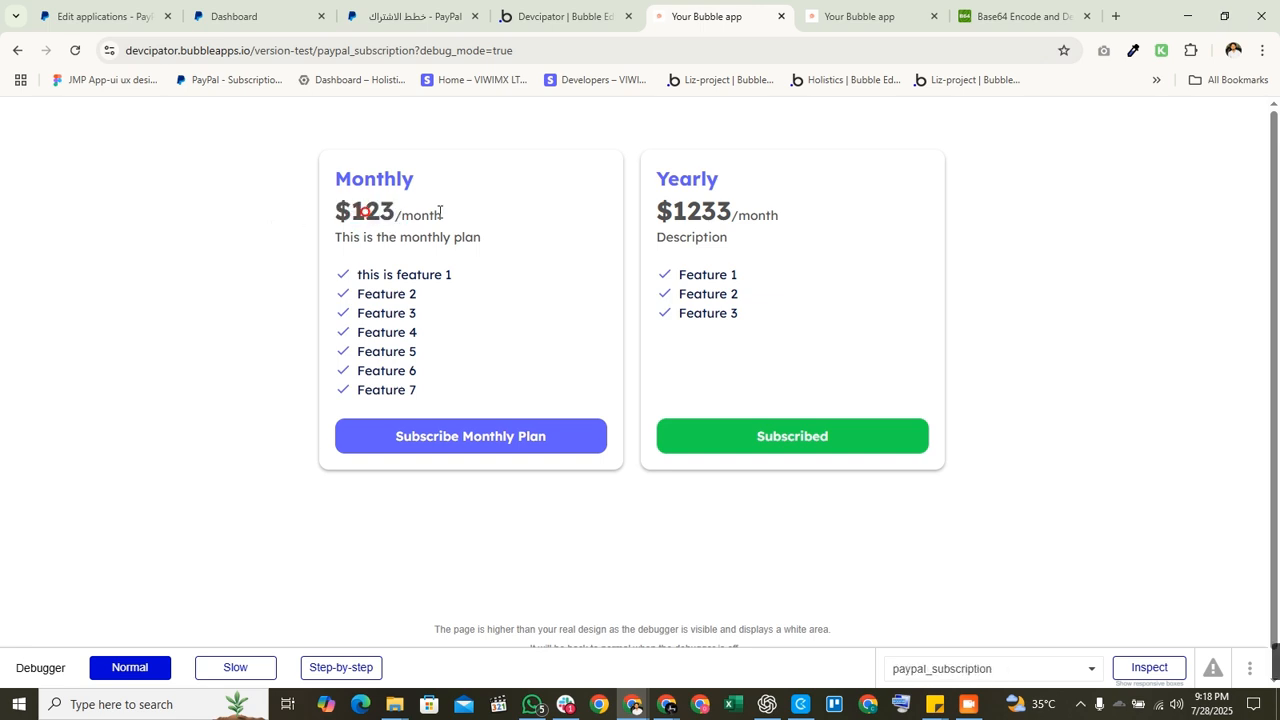
left_click_drag(733, 212, 672, 212)
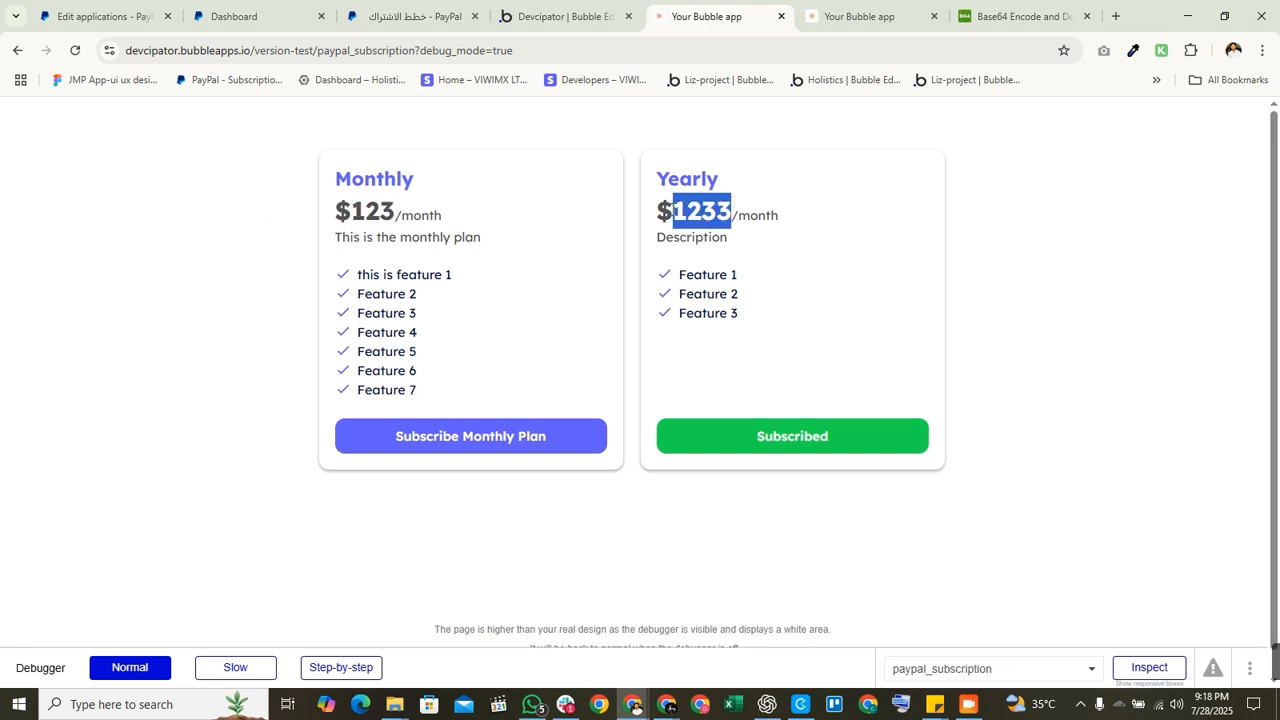
left_click(537, 8)
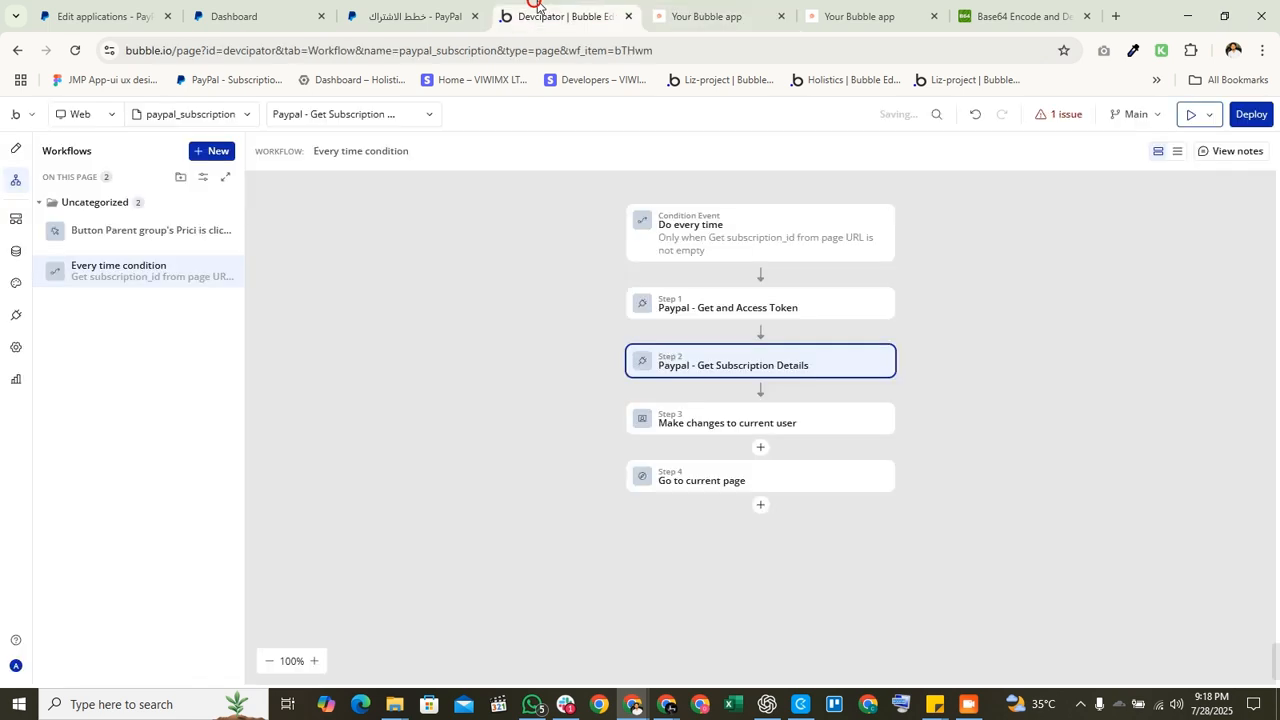
Step: Open the Pricing Plan paypals data and change the Yearly plan's price from 1233 to 31
left_click(15, 251)
left_click(140, 535)
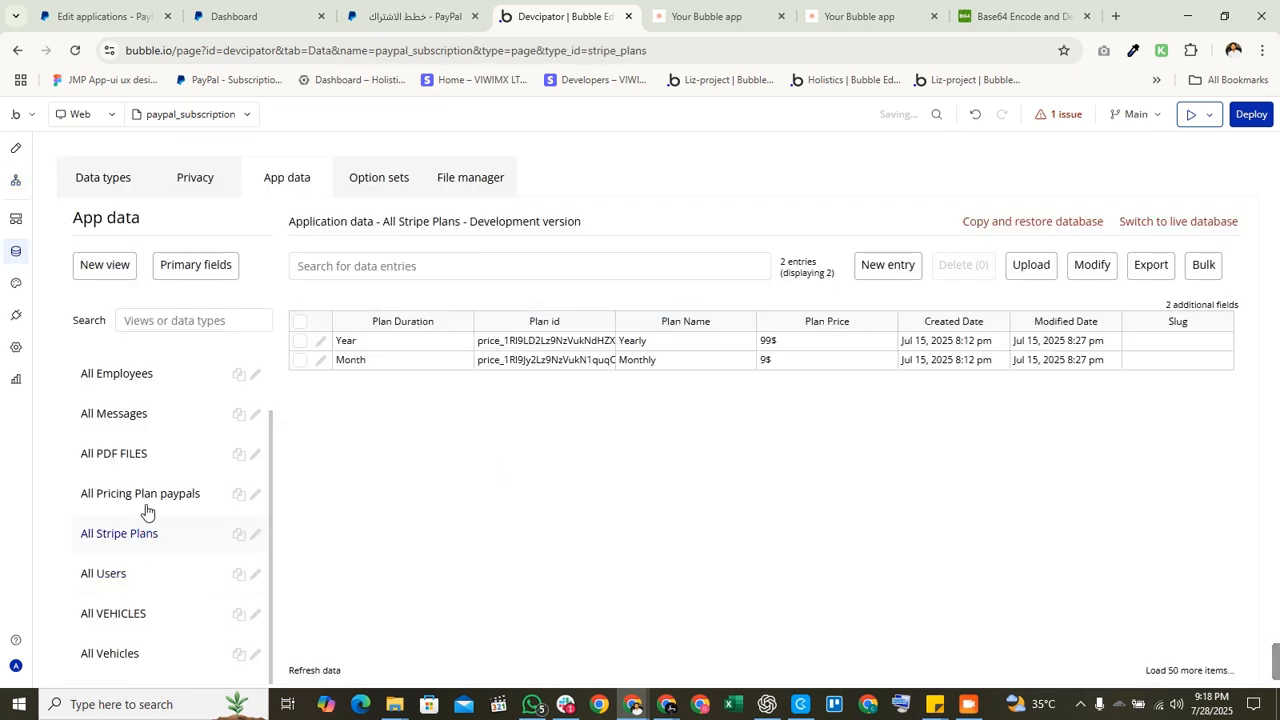
left_click(143, 492)
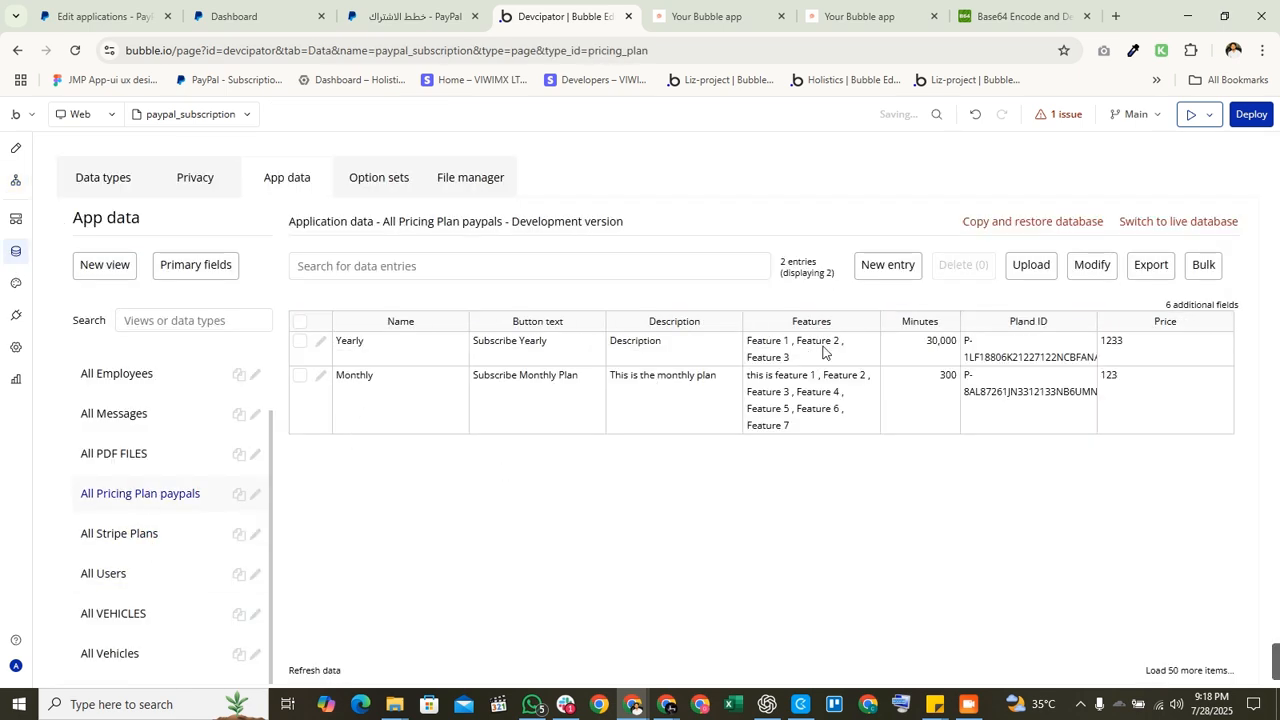
left_click(319, 342)
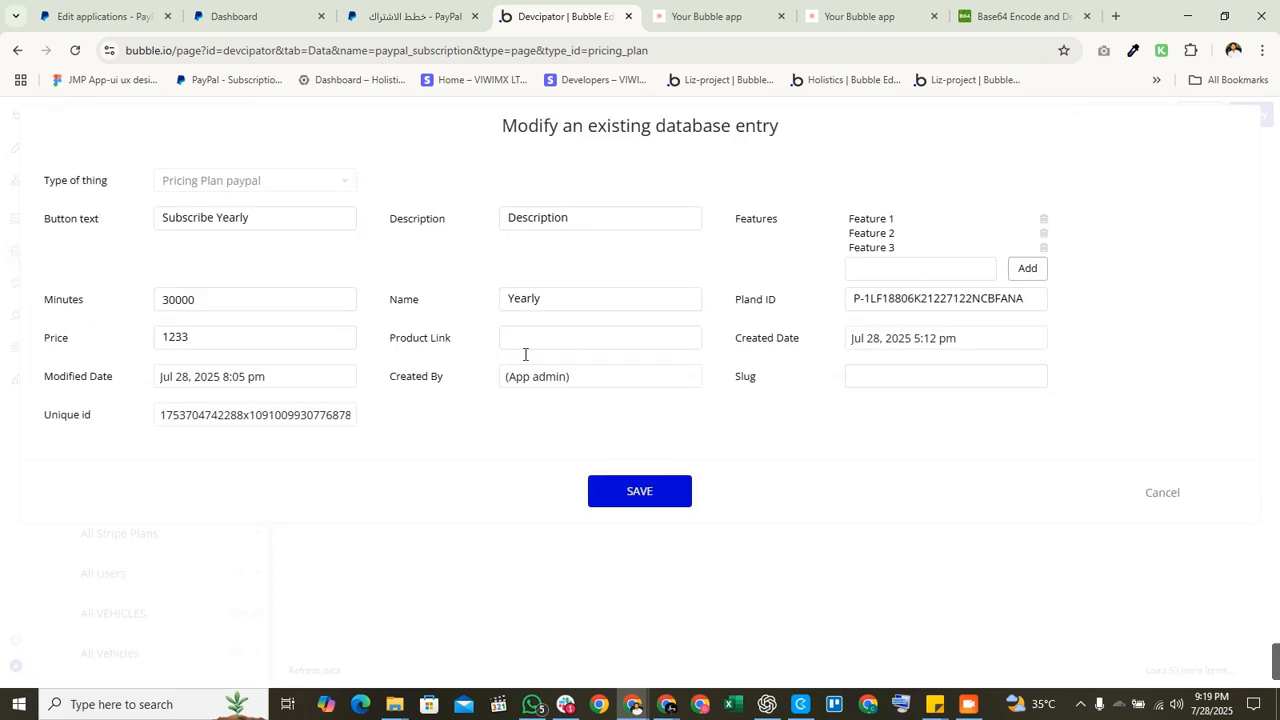
double_click(235, 342)
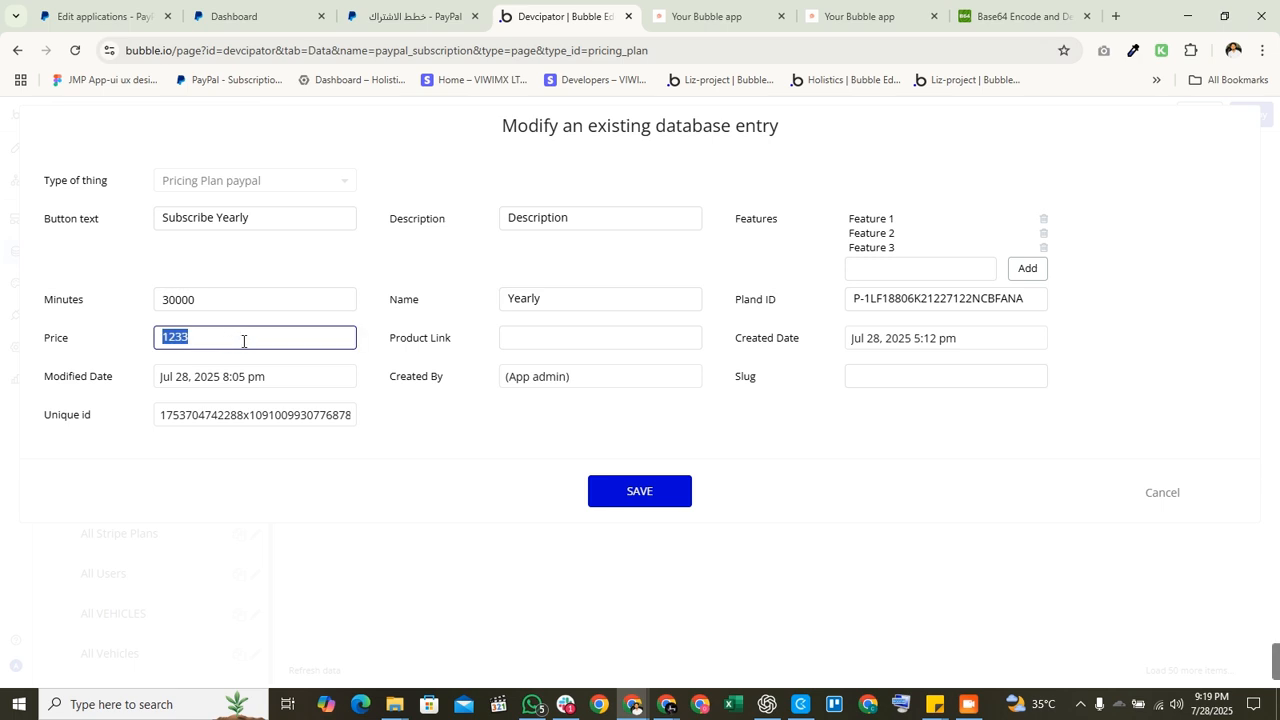
type("31")
left_click(671, 503)
left_click(611, 306)
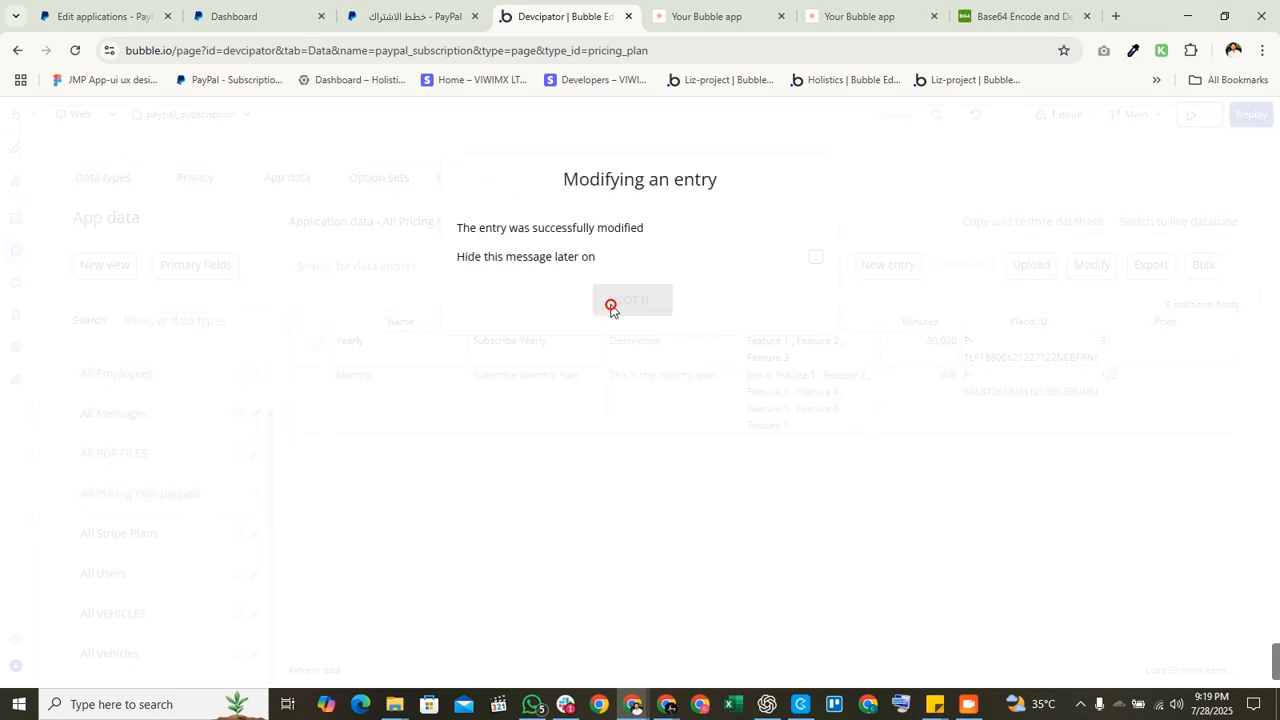
Step: Change the Monthly plan's price to 21 and save it
left_click(320, 378)
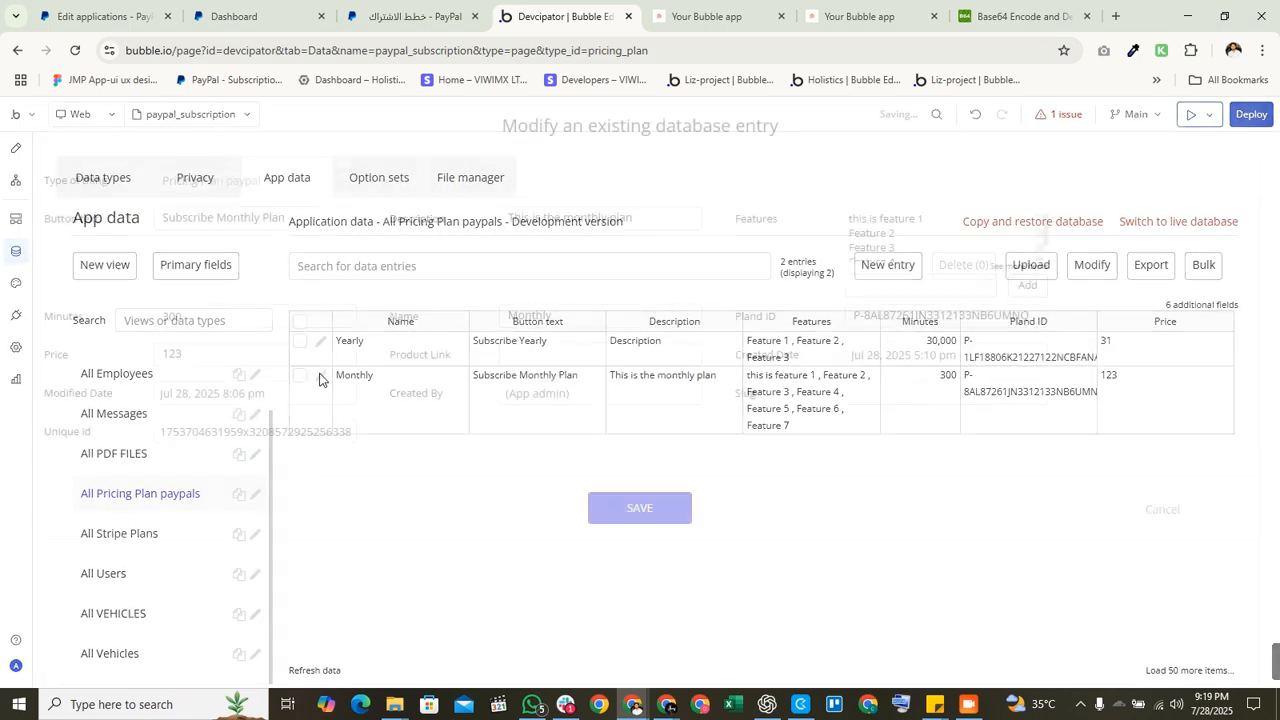
double_click(247, 355)
type("21")
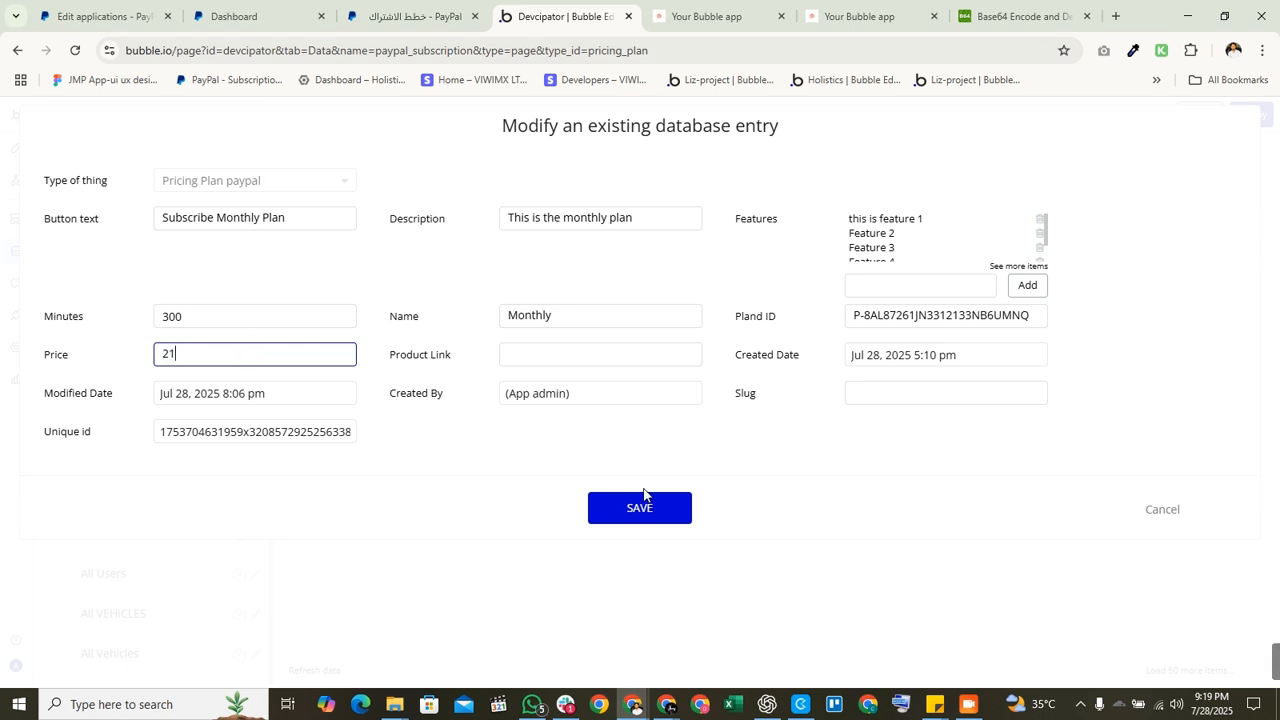
left_click(618, 507)
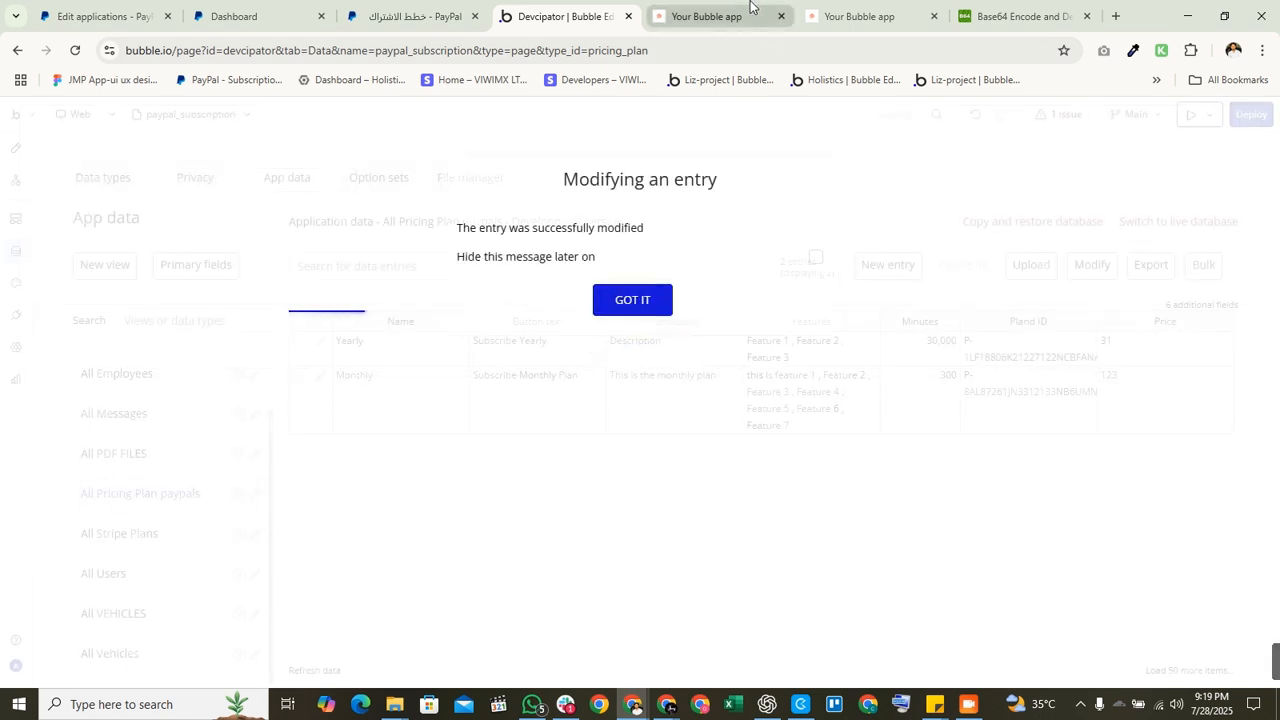
left_click(800, 22)
Step: Refresh the app preview and check the Monthly $21 and Yearly $31 cards and features
left_click(688, 131)
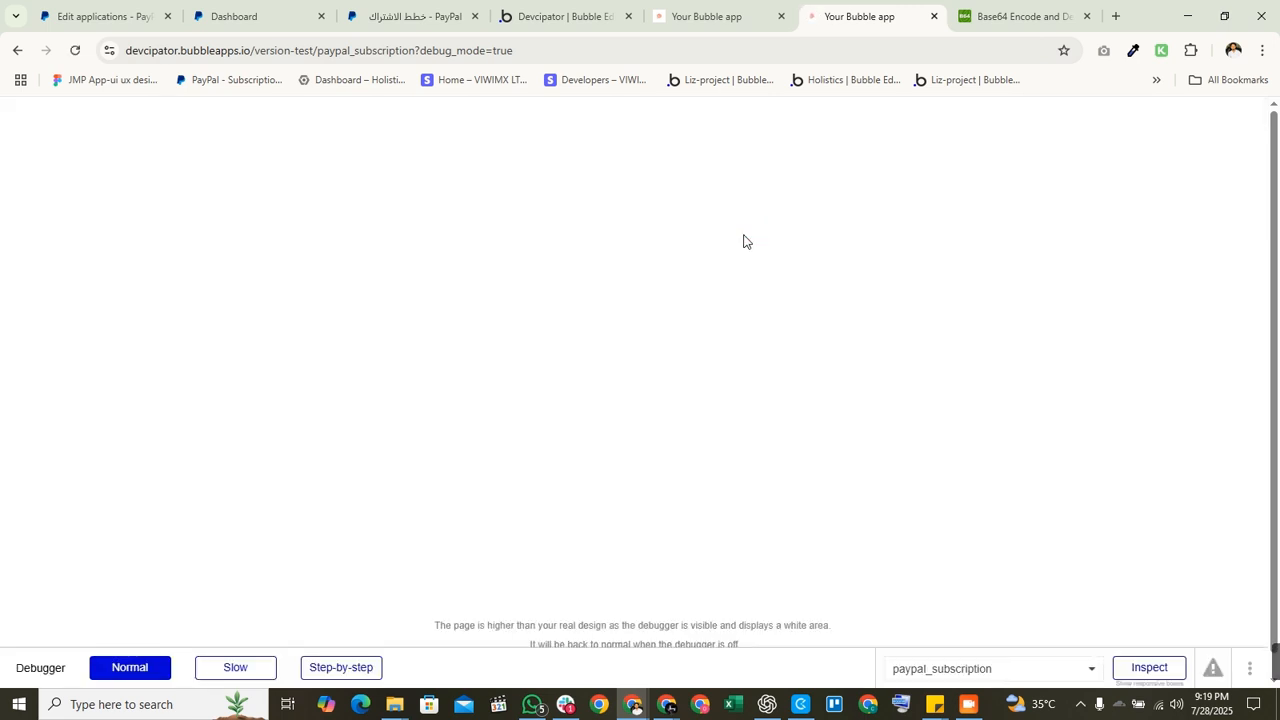
left_click_drag(351, 177, 515, 283)
left_click(474, 256)
left_click_drag(296, 199, 520, 270)
left_click(709, 207)
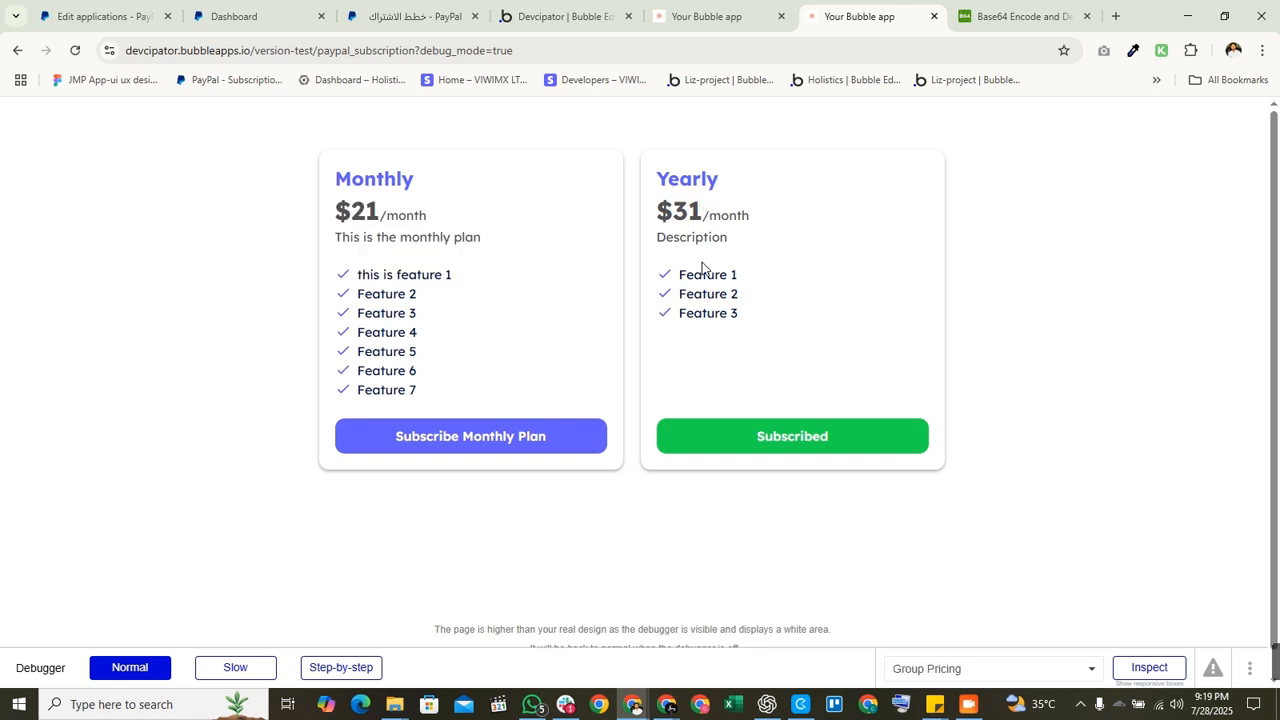
left_click_drag(680, 172, 937, 337)
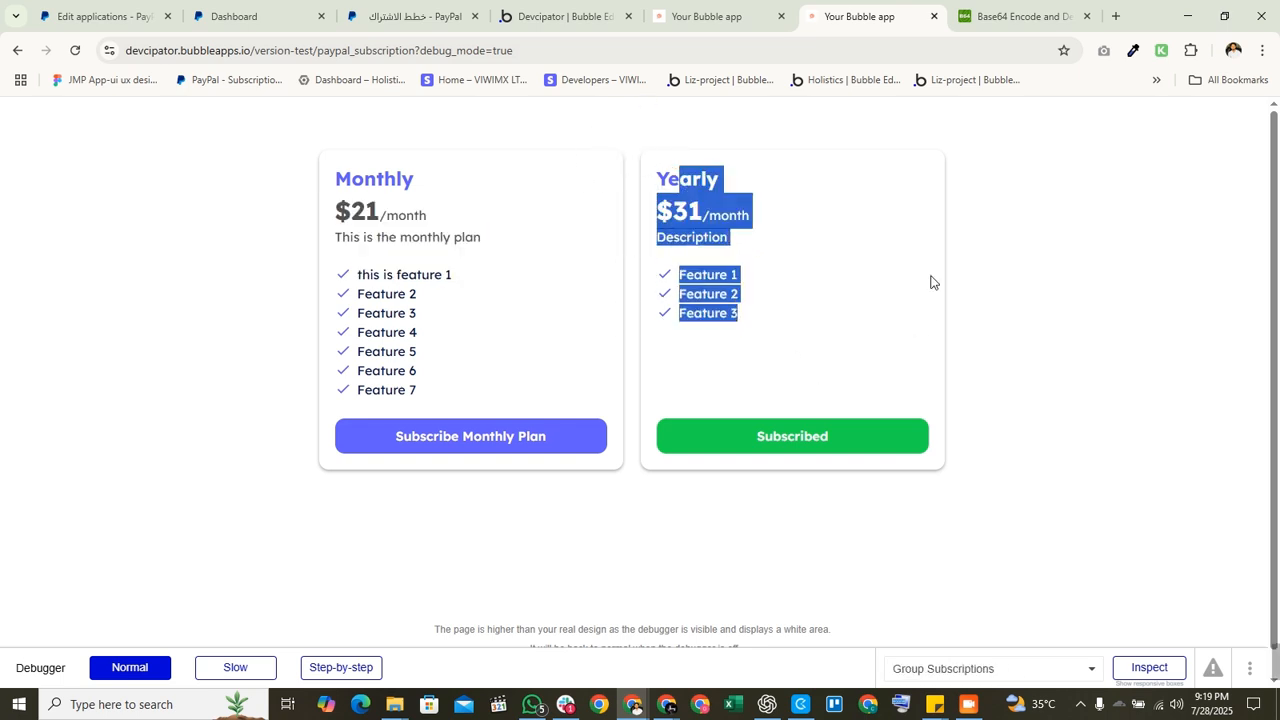
left_click(390, 328)
left_click_drag(352, 268, 537, 390)
left_click(536, 388)
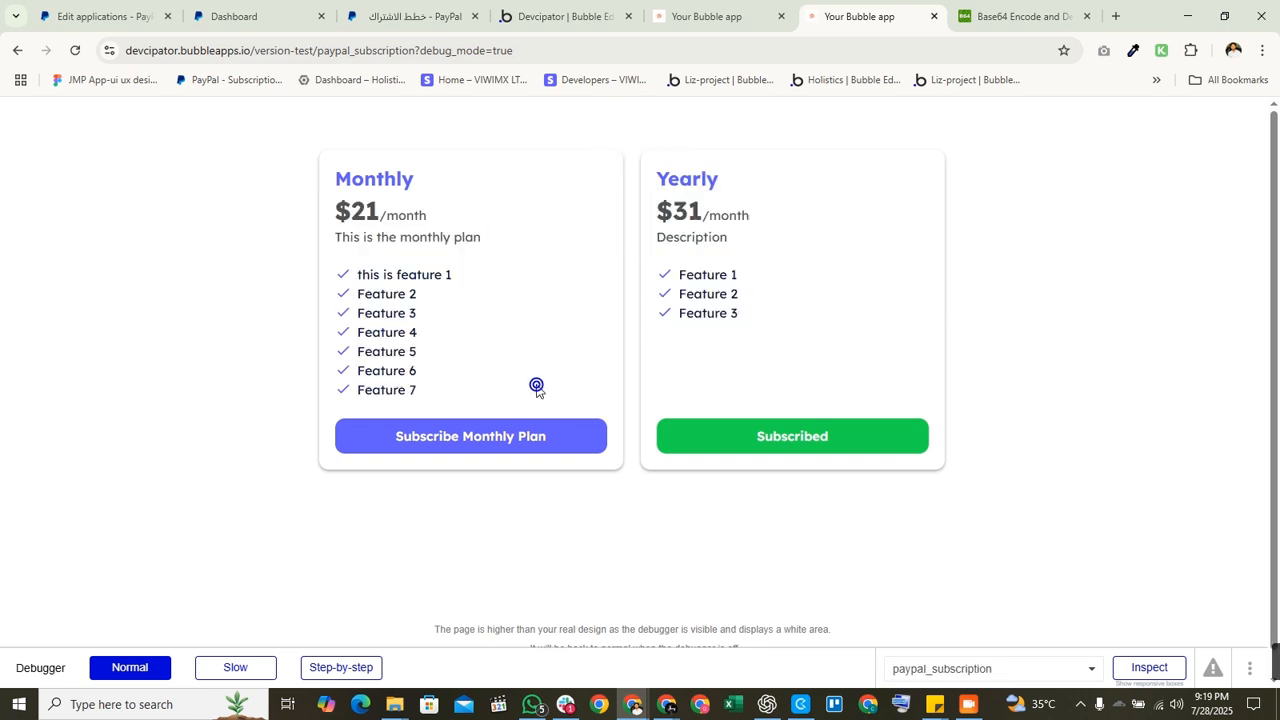